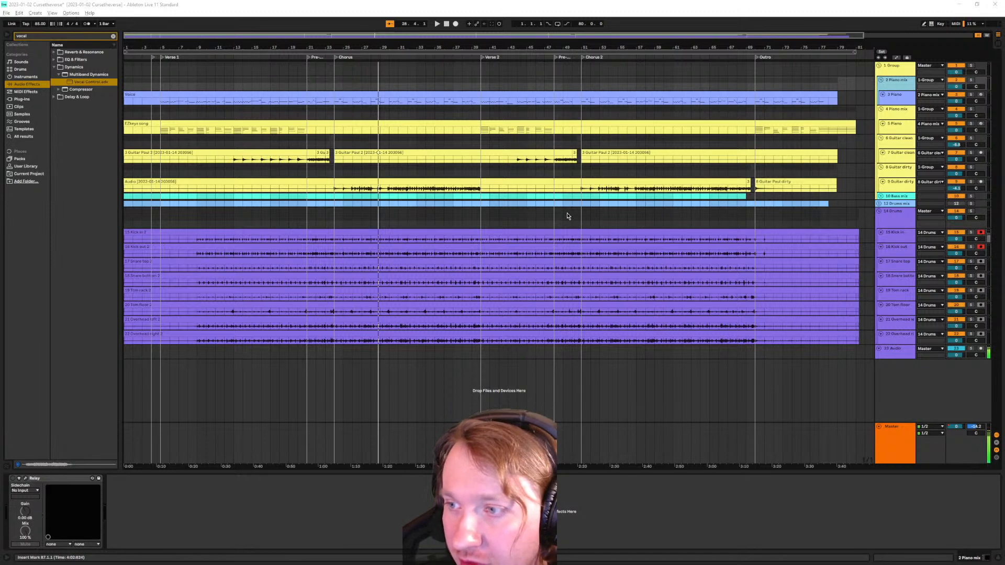
Disarm recording on 15 Kick in and 16 Kick out and select the 14 Drums group
{"action": "left_click", "coordinate": [981, 247]}
{"action": "left_click", "coordinate": [981, 232]}
{"action": "left_click", "coordinate": [900, 219]}
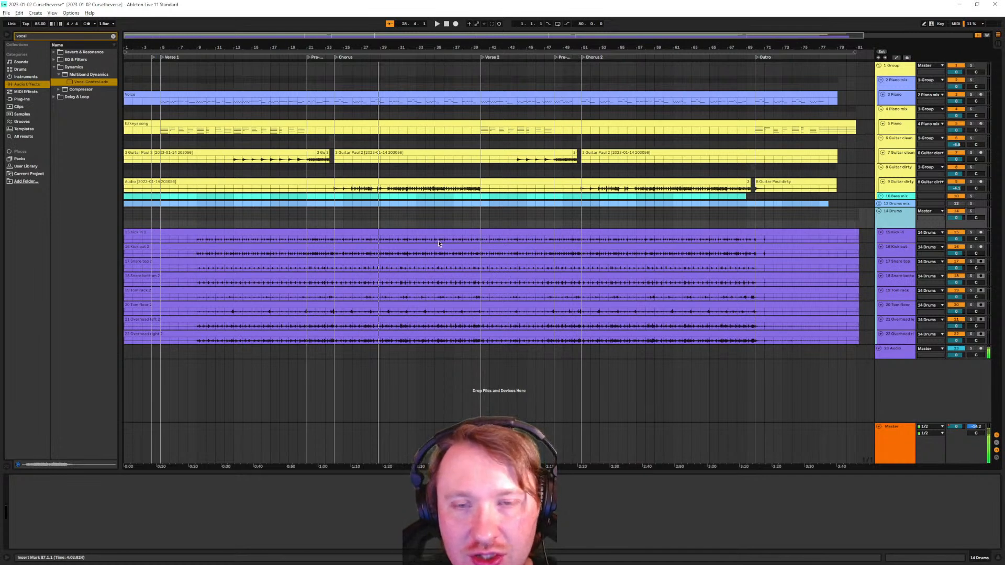
Play from the Chorus locator, audition the 14 Drums group soloed, then stop and unsolo
{"action": "left_click", "coordinate": [335, 62]}
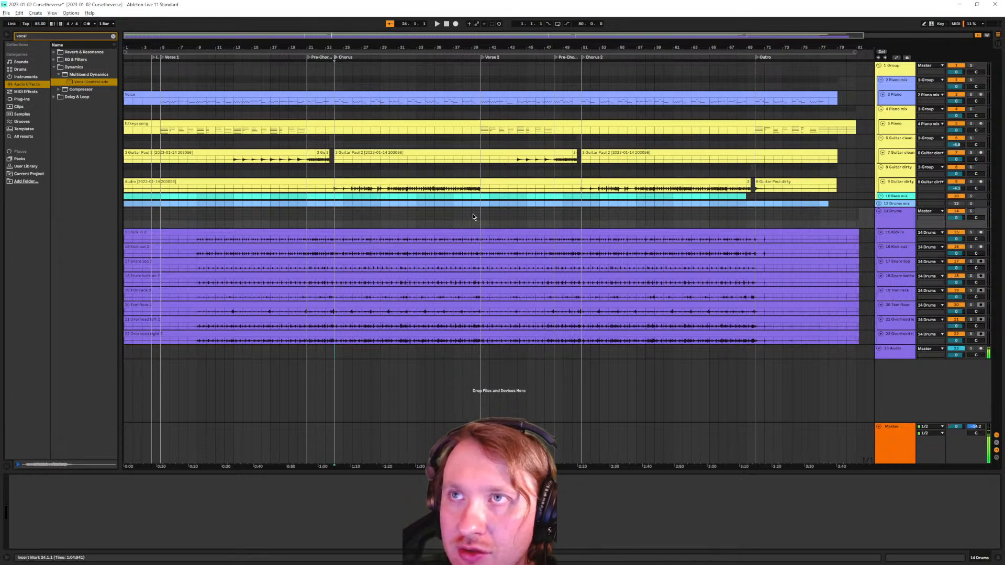
{"action": "key", "text": "space"}
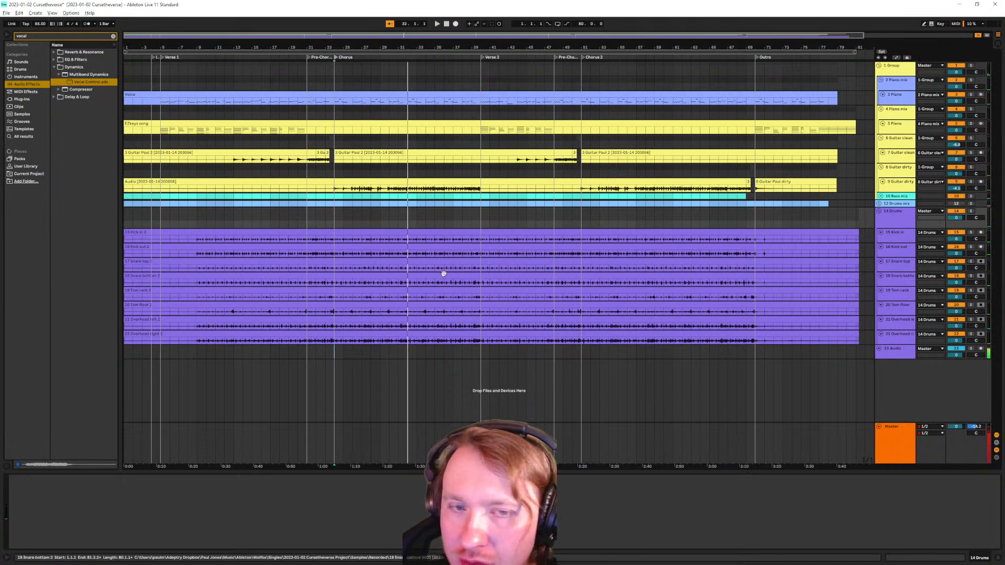
{"action": "left_click", "coordinate": [971, 211]}
{"action": "key", "text": "space"}
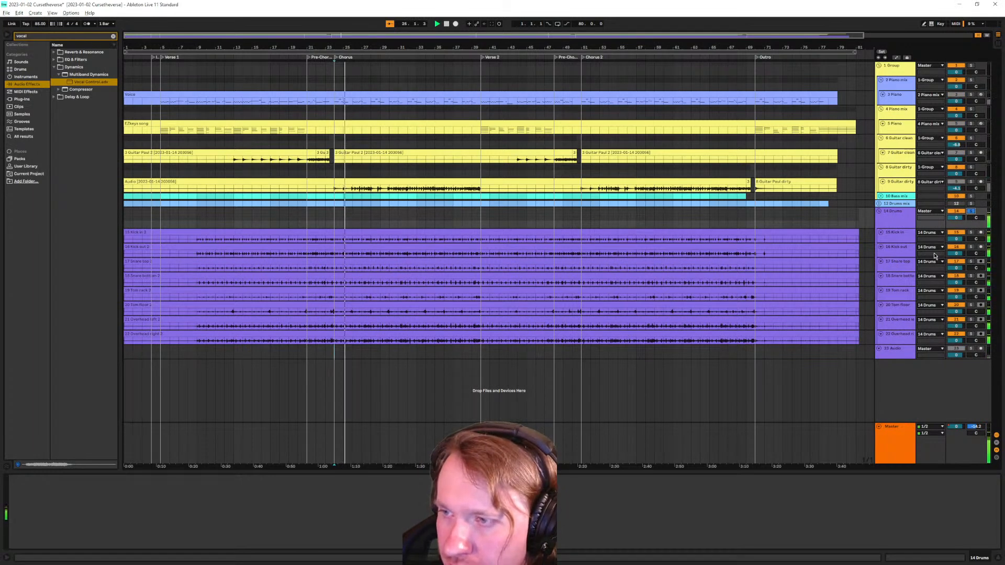
{"action": "key", "text": "space"}
{"action": "left_click", "coordinate": [970, 212]}
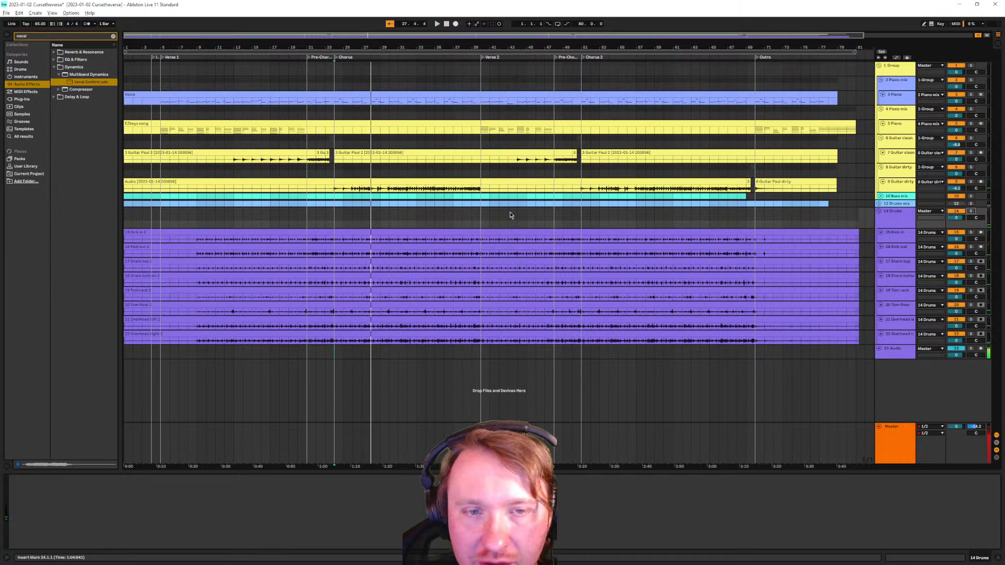
Select tracks 15 Kick in and 16 Kick out together
{"action": "left_click", "coordinate": [897, 254]}
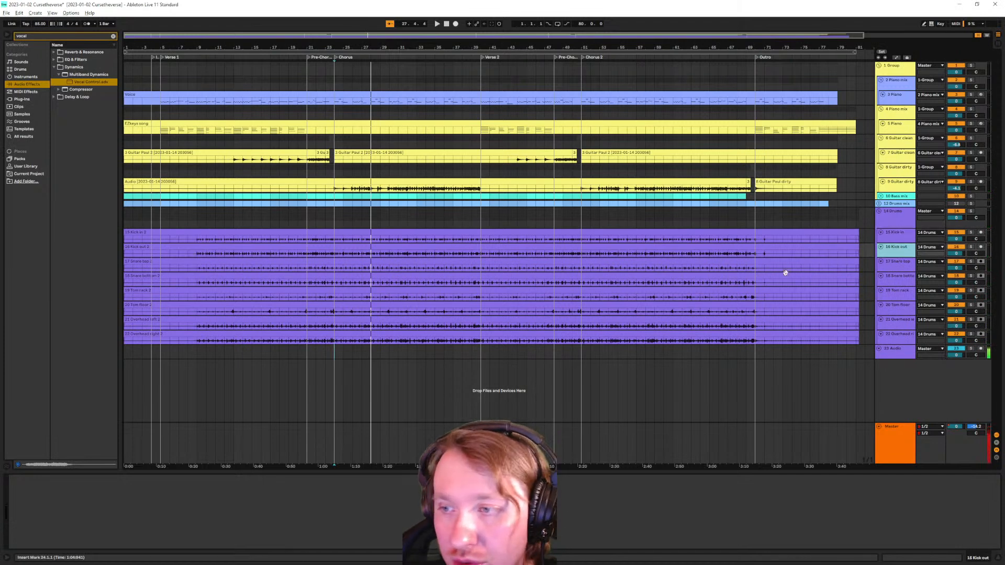
{"action": "left_click", "coordinate": [905, 237]}
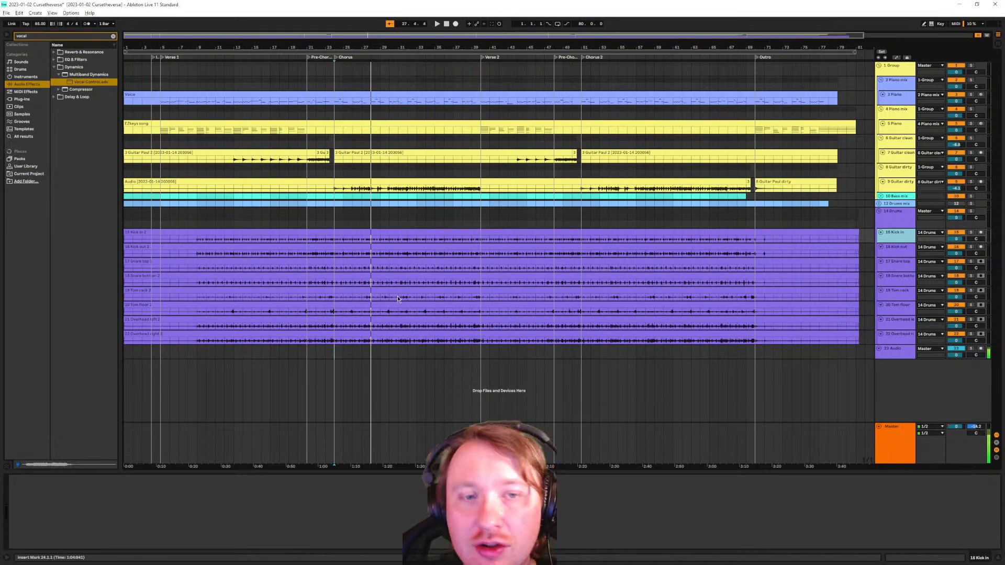
{"action": "left_click", "coordinate": [894, 252], "text": "shift"}
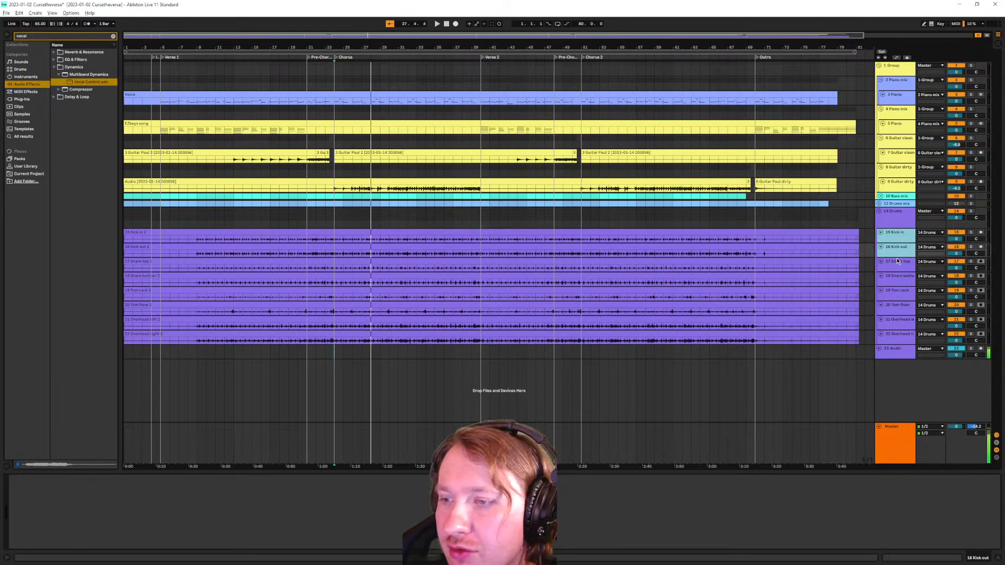
Fit the two kick tracks to the view with Z and zoom into the Pre-Chorus
{"action": "key", "text": "z"}
{"action": "scroll", "coordinate": [326, 275], "scroll_direction": "up", "scroll_amount": 5, "text": "ctrl"}
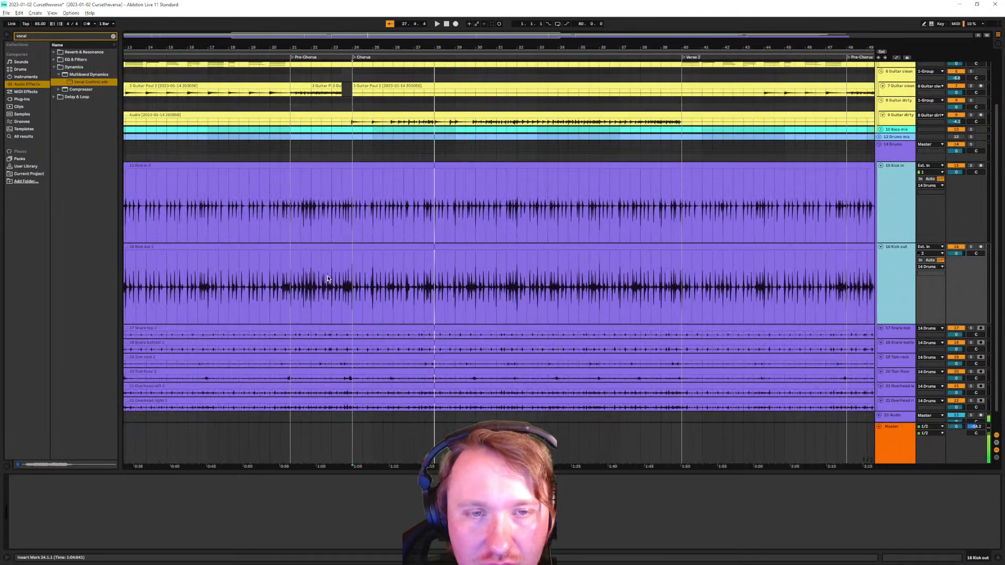
{"action": "scroll", "coordinate": [326, 277], "scroll_direction": "left", "scroll_amount": 5}
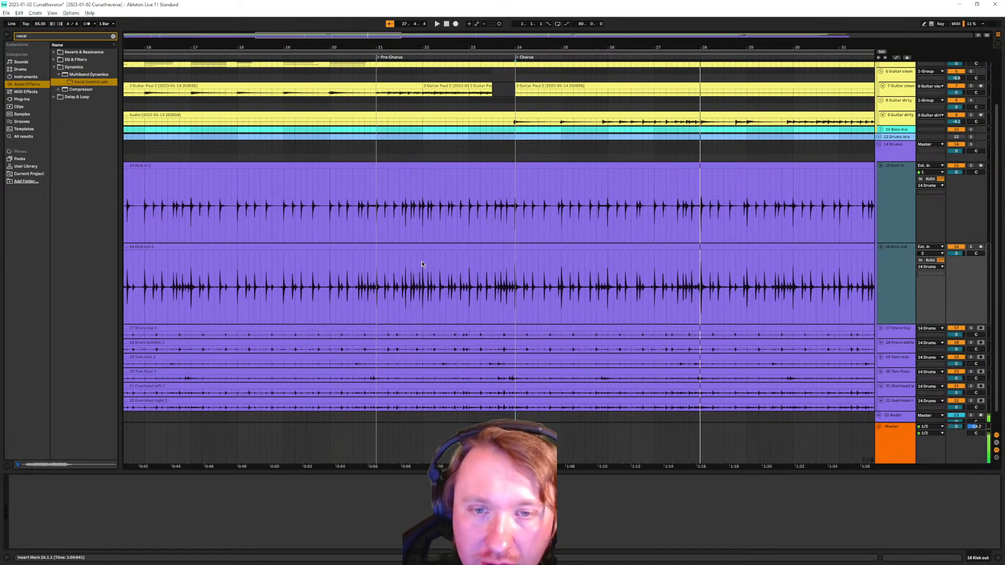
{"action": "scroll", "coordinate": [415, 249], "scroll_direction": "up", "scroll_amount": 2}
{"action": "scroll", "coordinate": [334, 238], "scroll_direction": "up", "scroll_amount": 4}
{"action": "scroll", "coordinate": [335, 243], "scroll_direction": "up", "scroll_amount": 5}
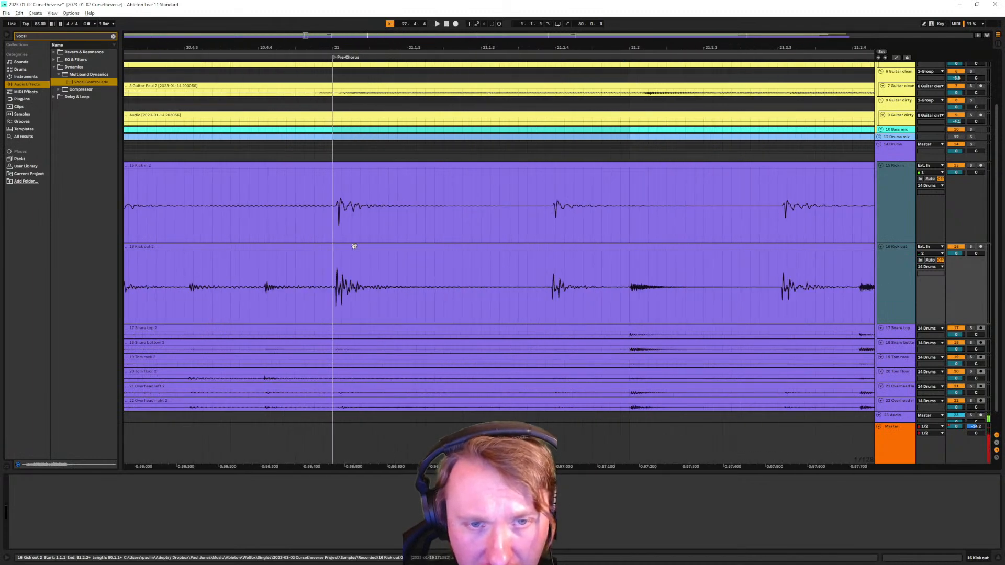
{"action": "scroll", "coordinate": [343, 242], "scroll_direction": "down", "scroll_amount": 5}
{"action": "scroll", "coordinate": [339, 241], "scroll_direction": "up", "scroll_amount": 3}
{"action": "scroll", "coordinate": [339, 243], "scroll_direction": "down", "scroll_amount": 3}
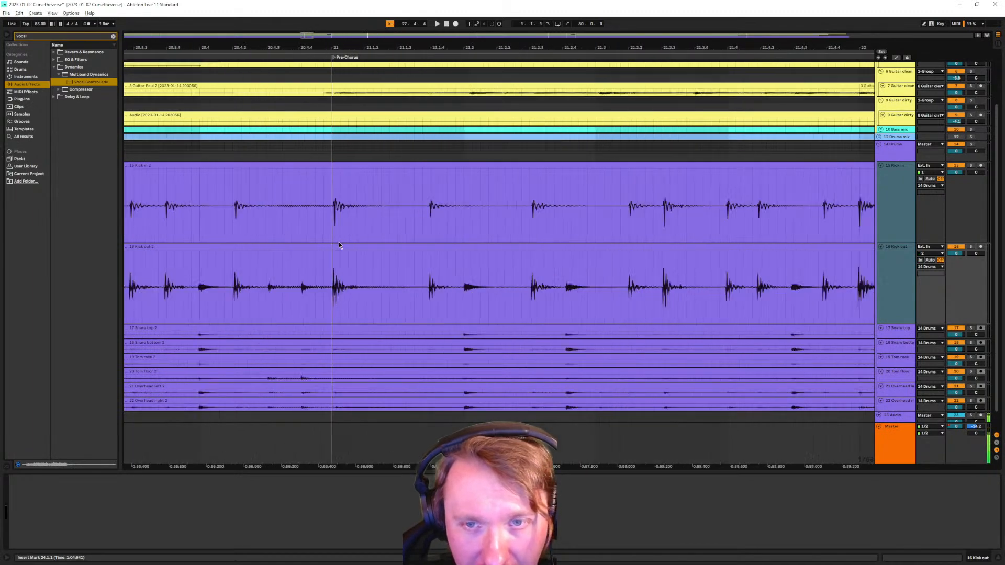
Adjust the kick track selection, ending with 15 Kick in selected
{"action": "left_click", "coordinate": [886, 216], "text": "shift"}
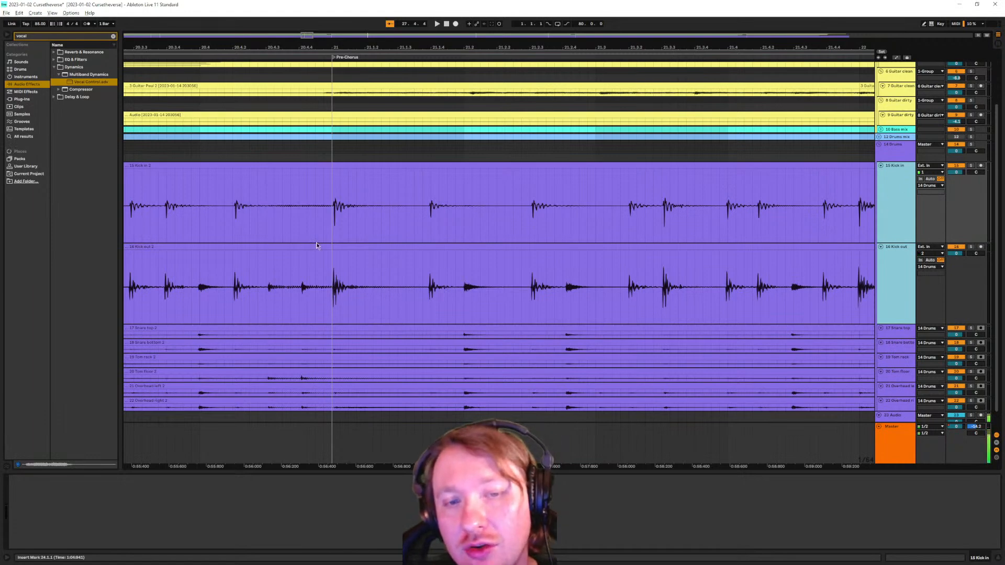
{"action": "scroll", "coordinate": [331, 274], "scroll_direction": "up", "scroll_amount": 5}
{"action": "scroll", "coordinate": [335, 272], "scroll_direction": "down", "scroll_amount": 7}
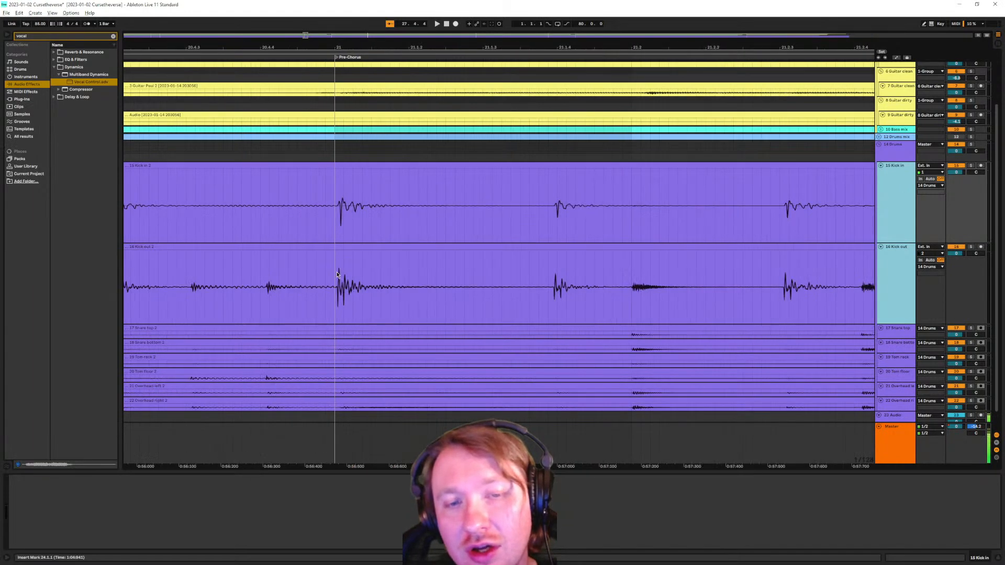
{"action": "left_click", "coordinate": [902, 233]}
{"action": "left_click", "coordinate": [898, 298]}
{"action": "left_click", "coordinate": [889, 218]}
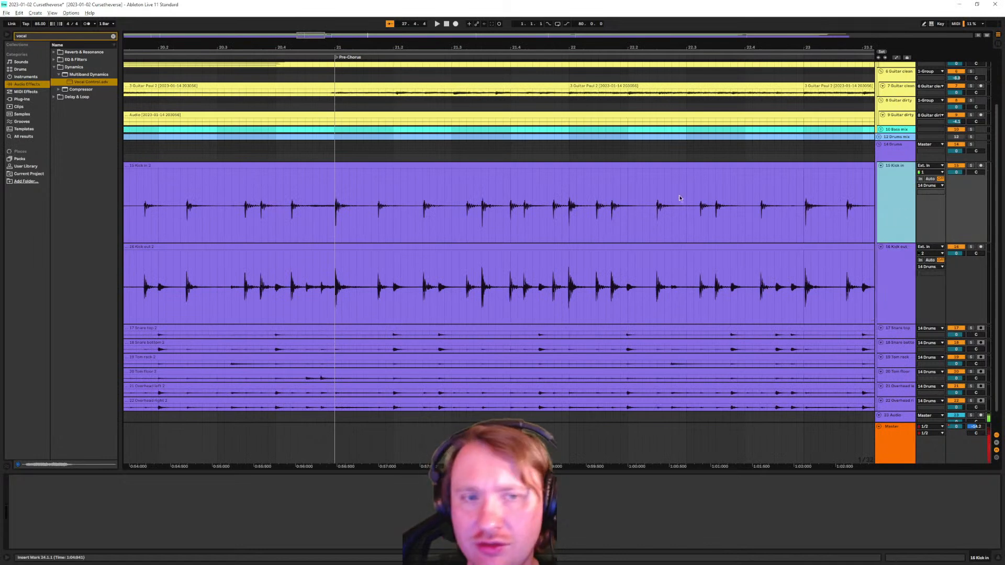
{"action": "scroll", "coordinate": [307, 215], "scroll_direction": "up", "scroll_amount": 5}
{"action": "scroll", "coordinate": [307, 215], "scroll_direction": "down", "scroll_amount": 3}
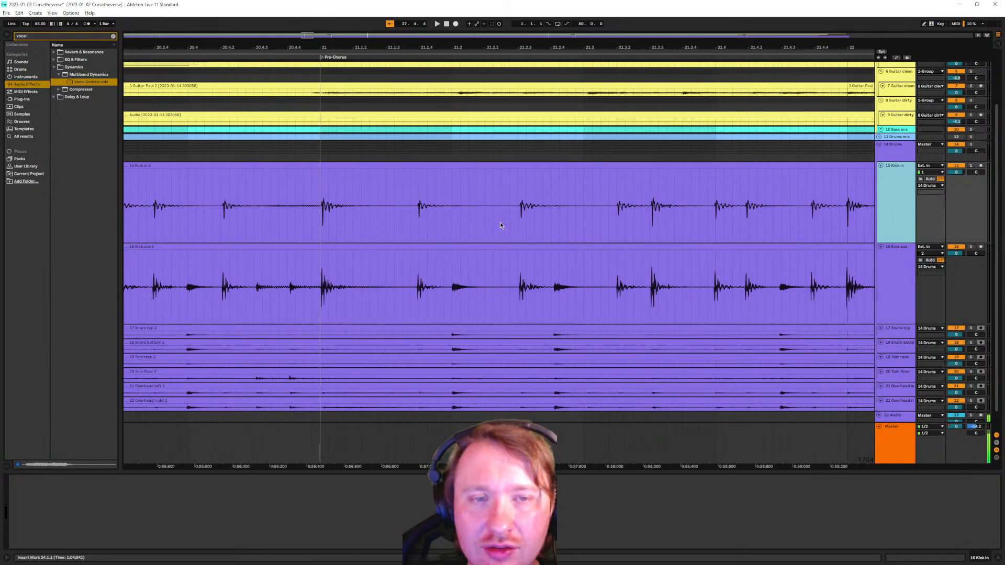
Solo 15 Kick in and play from bar 21, then switch the solo to 16 Kick out
{"action": "left_click", "coordinate": [971, 167]}
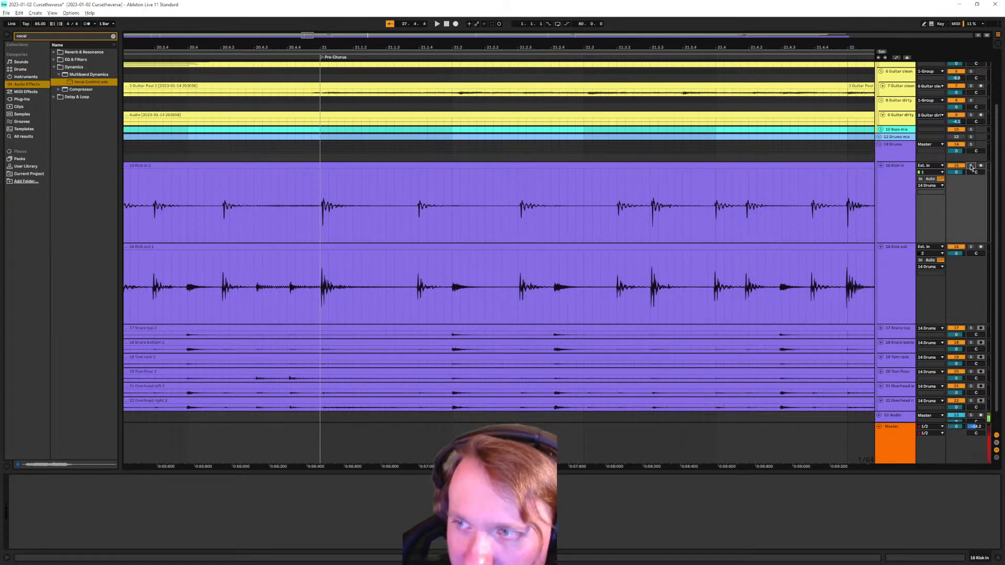
{"action": "left_click", "coordinate": [319, 234]}
{"action": "key", "text": "space"}
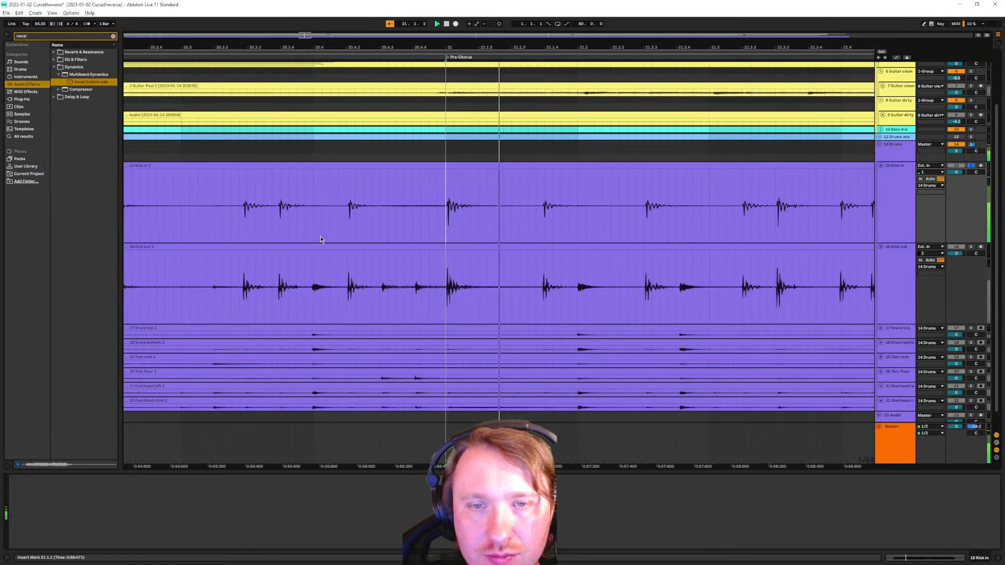
{"action": "left_click", "coordinate": [971, 167]}
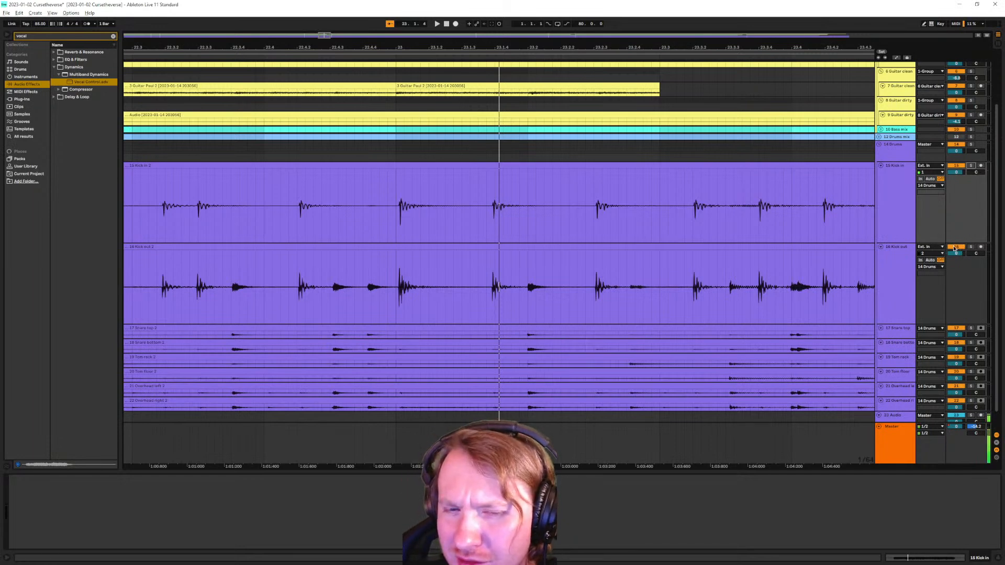
{"action": "left_click", "coordinate": [972, 248]}
{"action": "key", "text": "space"}
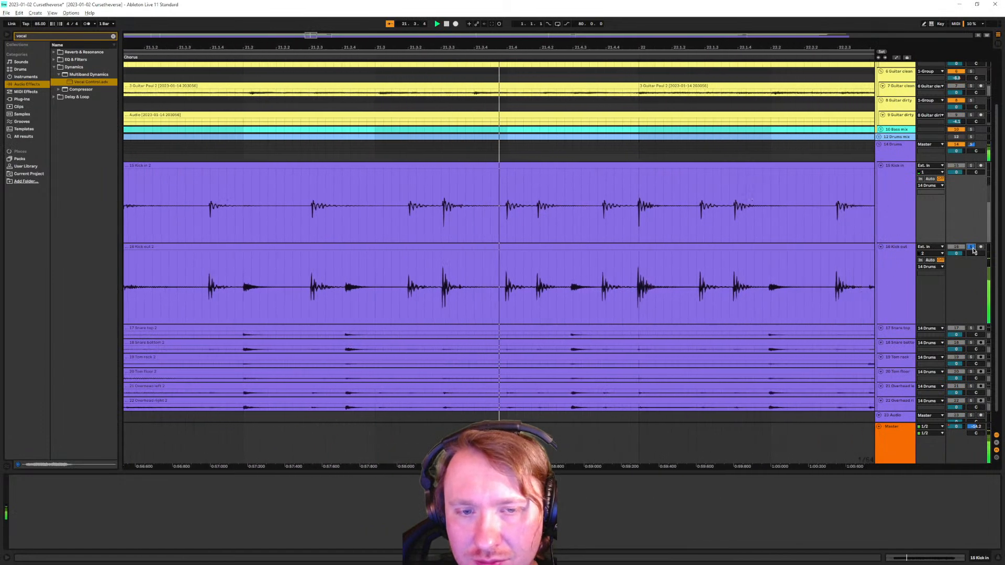
Reveal the Kick out clip's sample in the widened browser and rename it, replacing 'out' with 'in'
{"action": "left_click", "coordinate": [903, 286]}
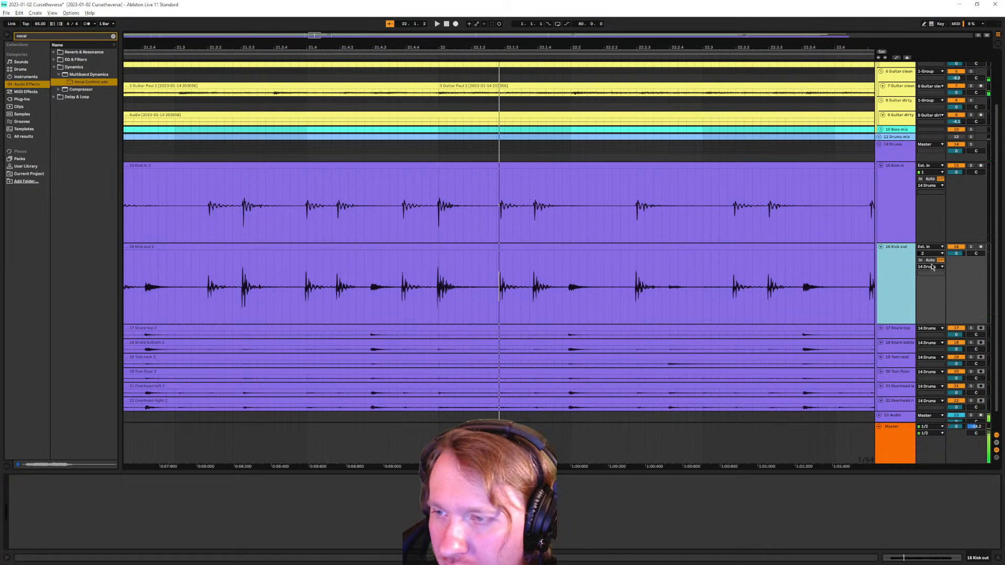
{"action": "right_click", "coordinate": [427, 246]}
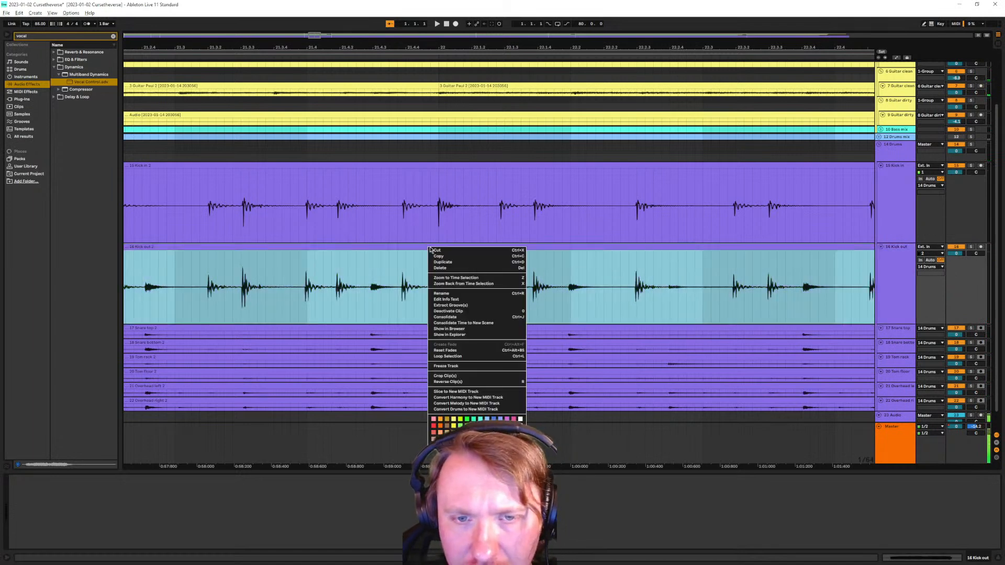
{"action": "left_click", "coordinate": [475, 329]}
{"action": "left_click_drag", "start_coordinate": [120, 241], "coordinate": [210, 241]}
{"action": "right_click", "coordinate": [110, 232]}
{"action": "left_click", "coordinate": [150, 240]}
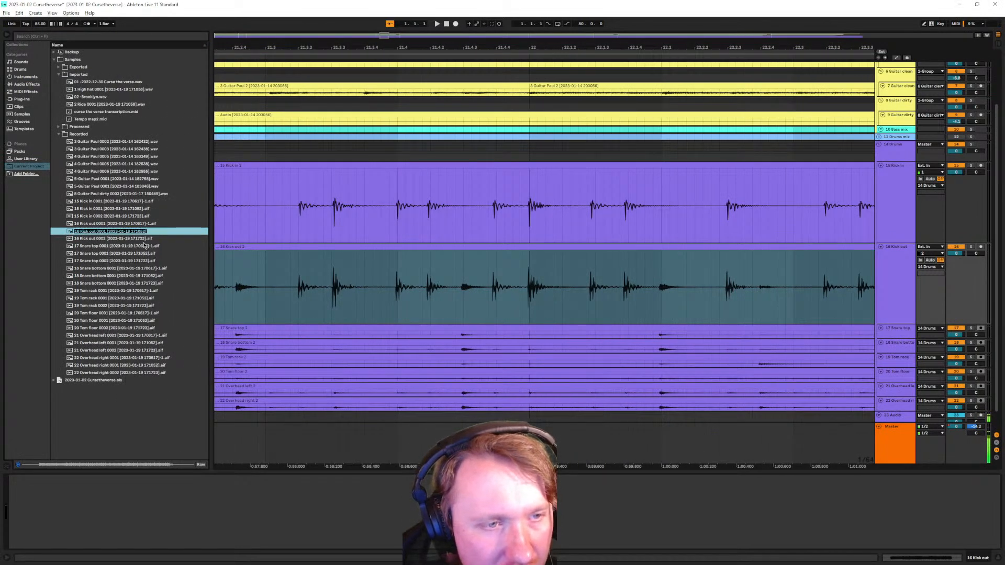
{"action": "key", "text": "Left"}
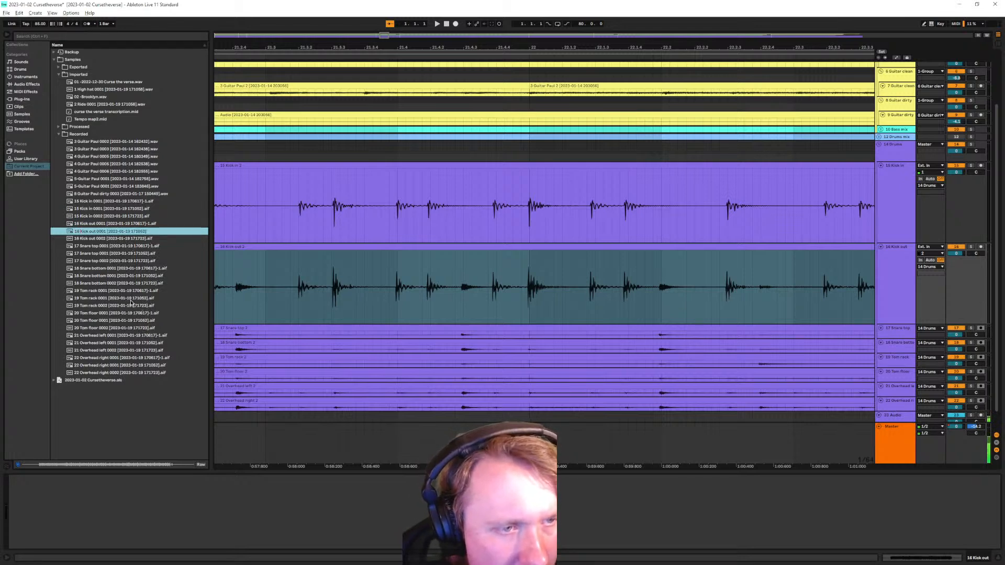
{"action": "key", "text": "shift+Right"}
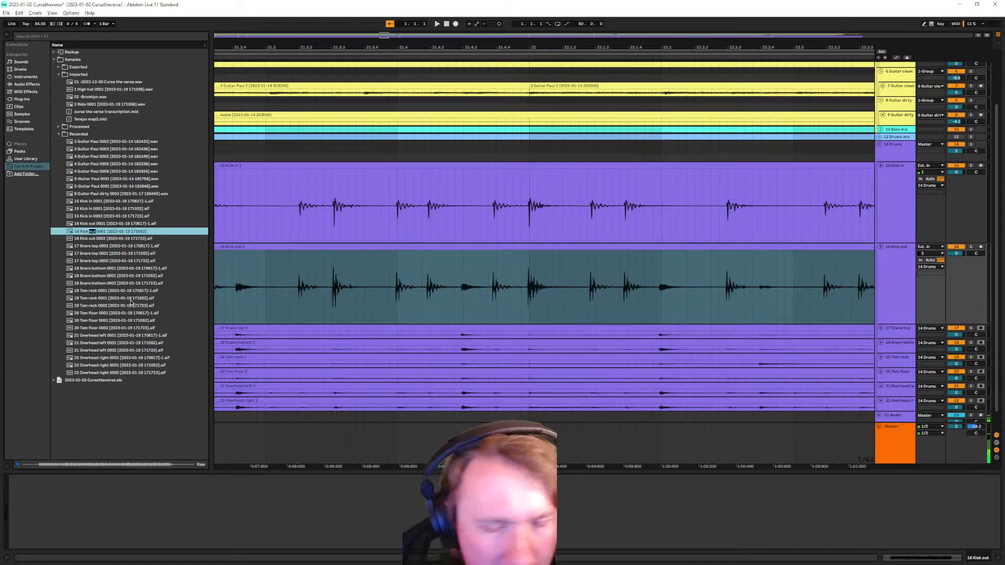
{"action": "type", "text": "in"}
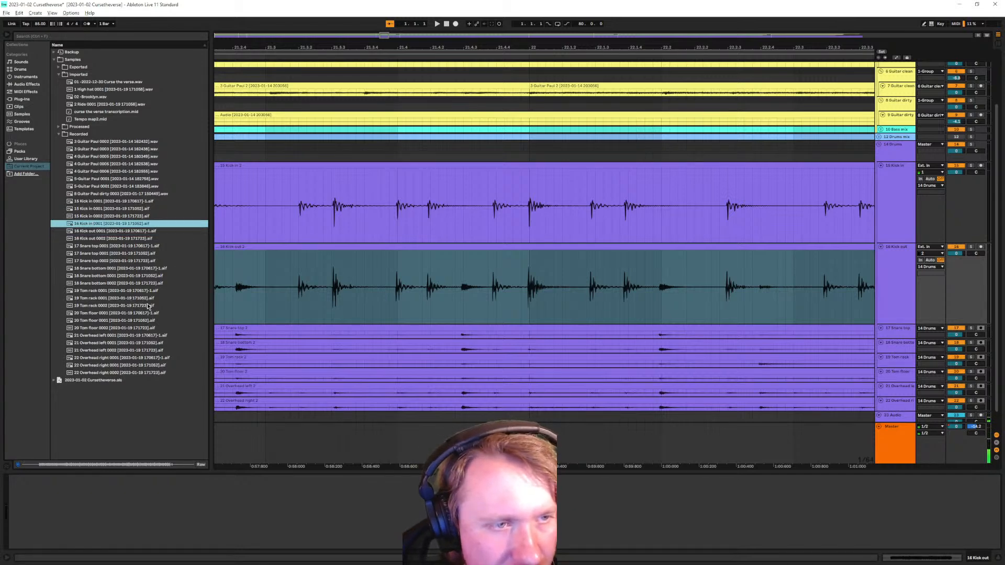
Reveal the Kick in clip's sample and rename it to 15 Kick out 0001
{"action": "left_click", "coordinate": [347, 164]}
{"action": "right_click", "coordinate": [348, 165]}
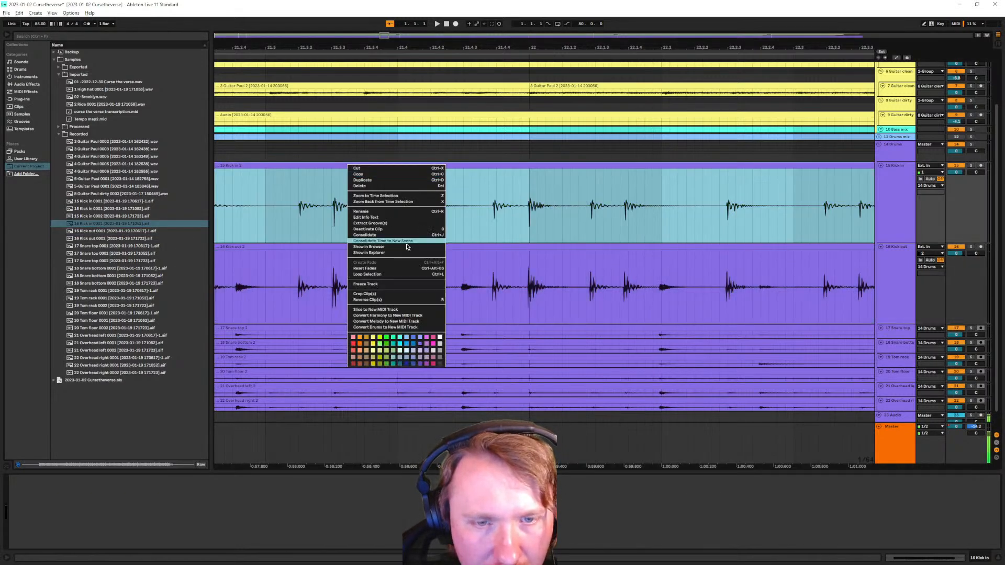
{"action": "left_click", "coordinate": [369, 246]}
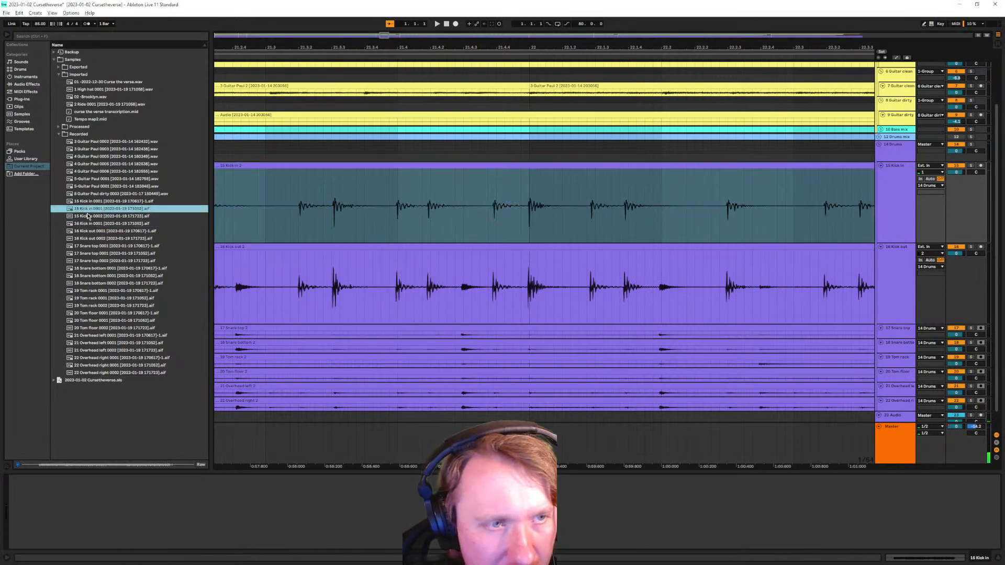
{"action": "right_click", "coordinate": [87, 210]}
{"action": "left_click", "coordinate": [116, 225]}
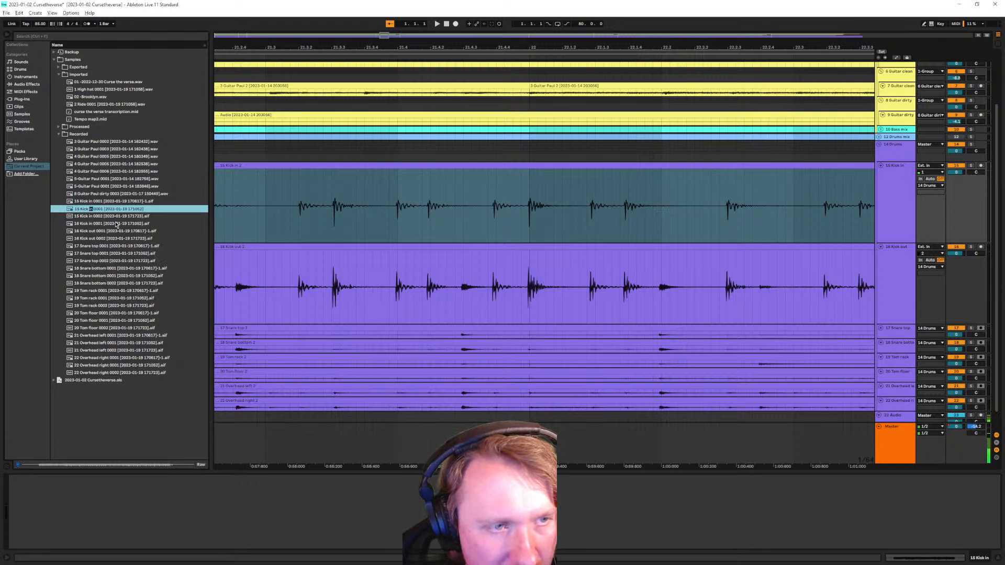
{"action": "type", "text": "out"}
{"action": "key", "text": "Return"}
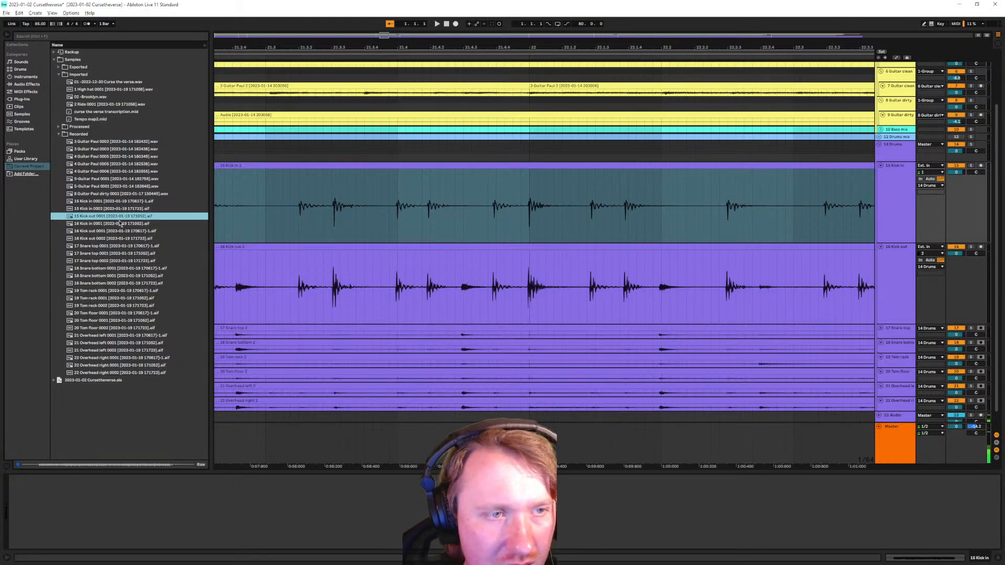
Rename the kick clips to 15 Kick out 2 and 16 Kick in 2
{"action": "left_click", "coordinate": [294, 173]}
{"action": "key", "text": "ctrl+r"}
{"action": "left_click", "coordinate": [232, 166]}
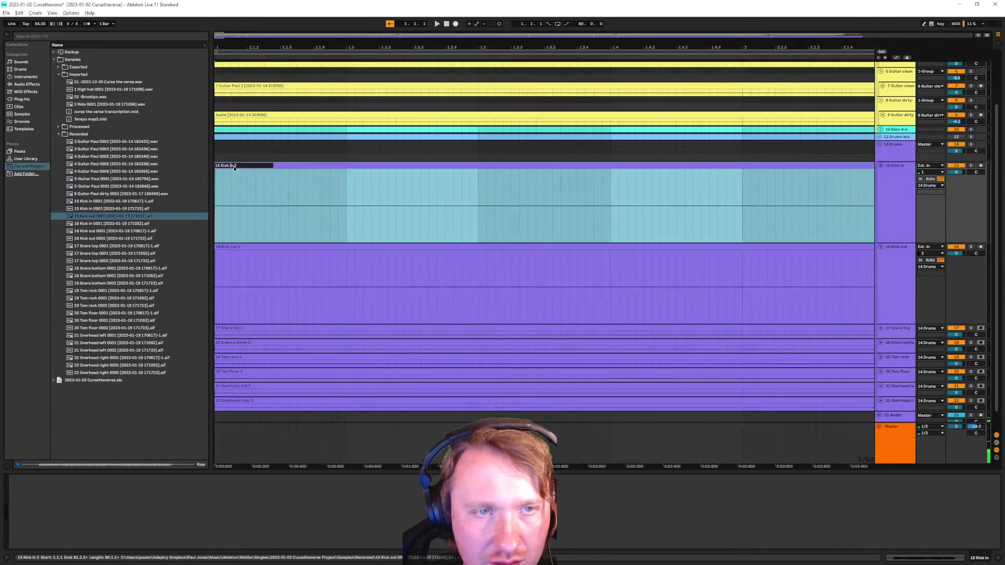
{"action": "key", "text": "Right"}
{"action": "type", "text": "o"}
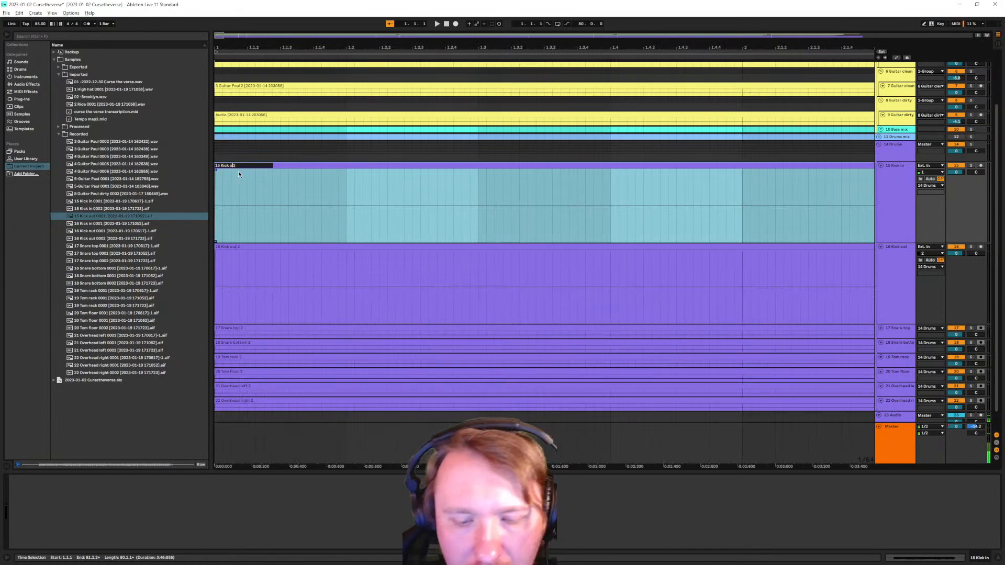
{"action": "type", "text": "ut"}
{"action": "key", "text": "Return"}
{"action": "left_click", "coordinate": [252, 254]}
{"action": "key", "text": "ctrl+r"}
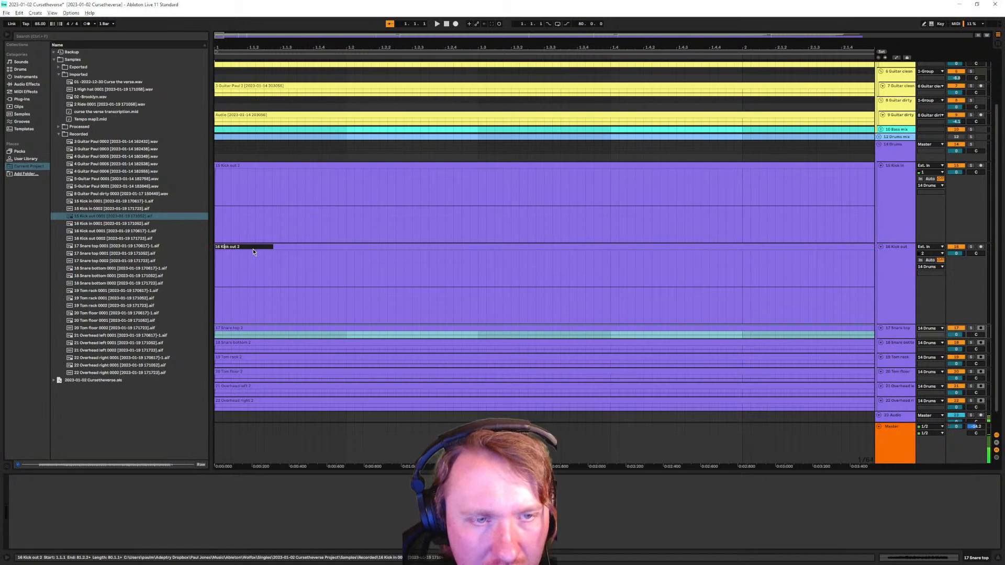
{"action": "type", "text": "in"}
{"action": "key", "text": "Return"}
Rename the tracks to '# Kick out' and 16 Kick in, then move Kick in above Kick out
{"action": "left_click", "coordinate": [908, 204]}
{"action": "key", "text": "ctrl+r"}
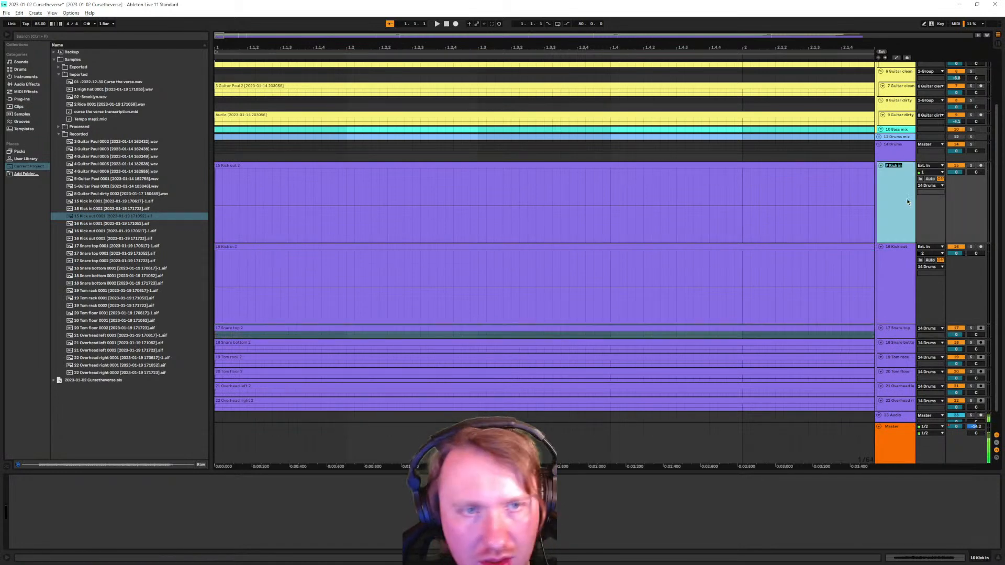
{"action": "type", "text": "# Kick "}
{"action": "type", "text": "out"}
{"action": "key", "text": "Return"}
{"action": "key", "text": "Down"}
{"action": "key", "text": "ctrl+r"}
{"action": "key", "text": "Right"}
{"action": "key", "text": "ctrl+shift+Left"}
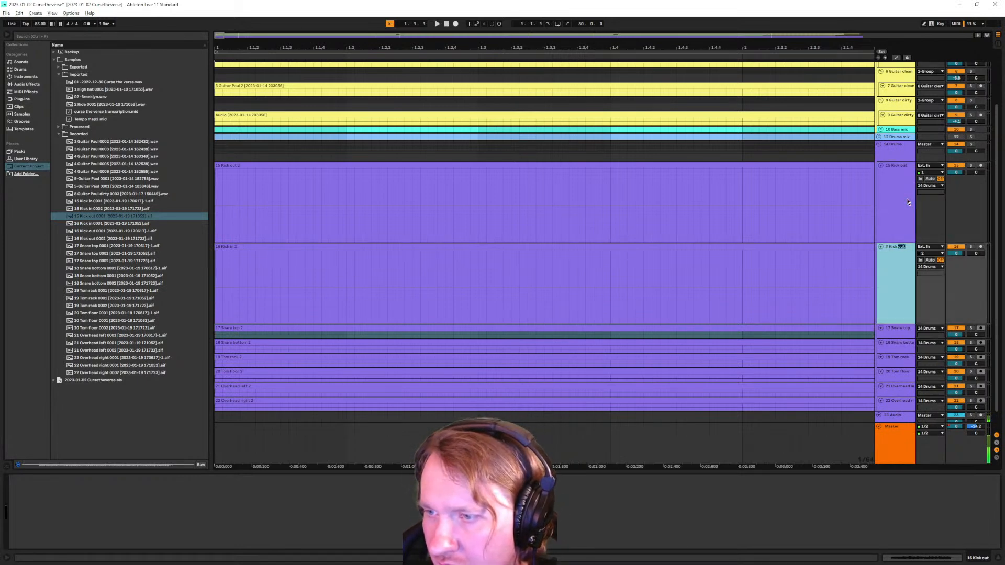
{"action": "type", "text": "in"}
{"action": "key", "text": "Return"}
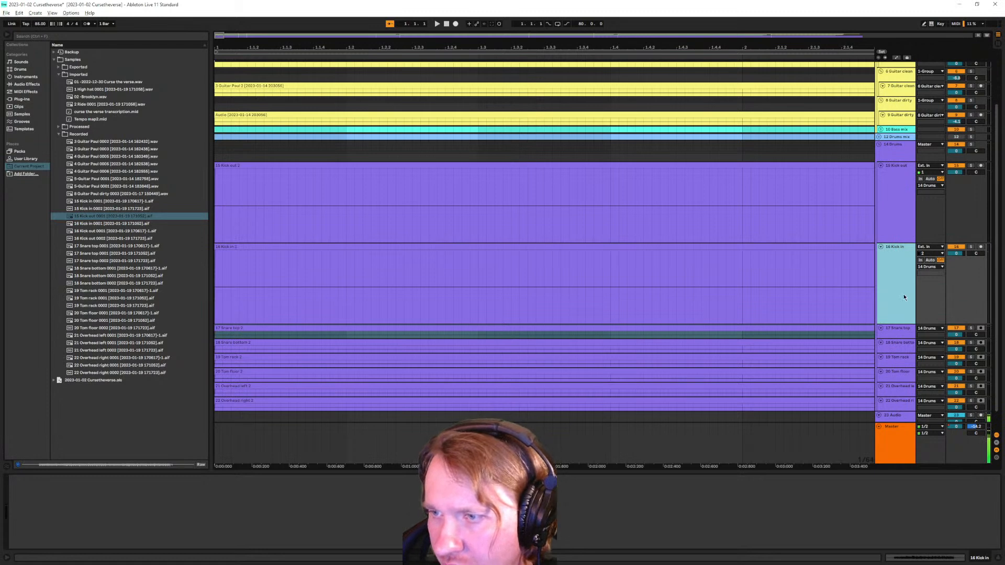
{"action": "left_click", "coordinate": [907, 329]}
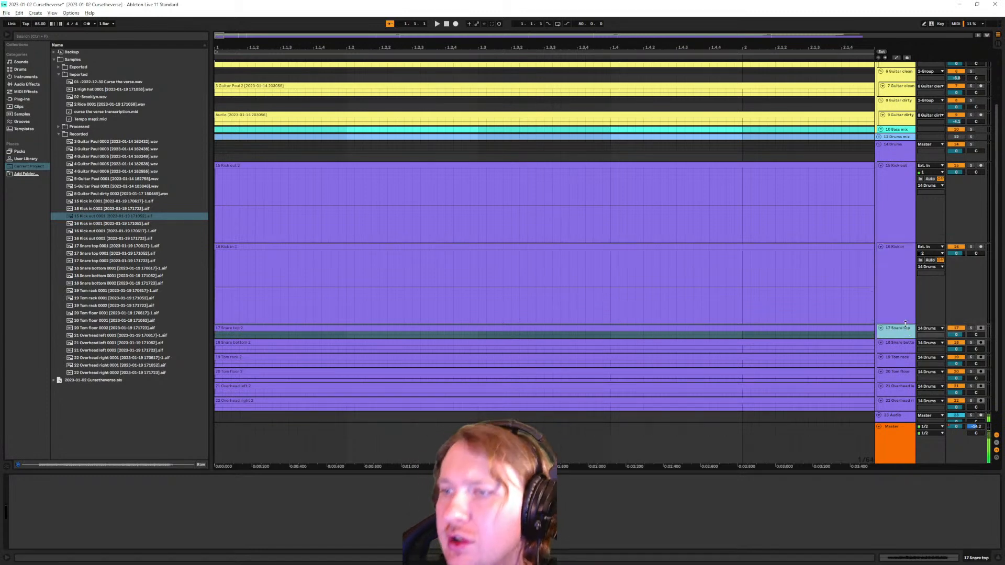
{"action": "left_click_drag", "start_coordinate": [894, 273], "coordinate": [896, 200]}
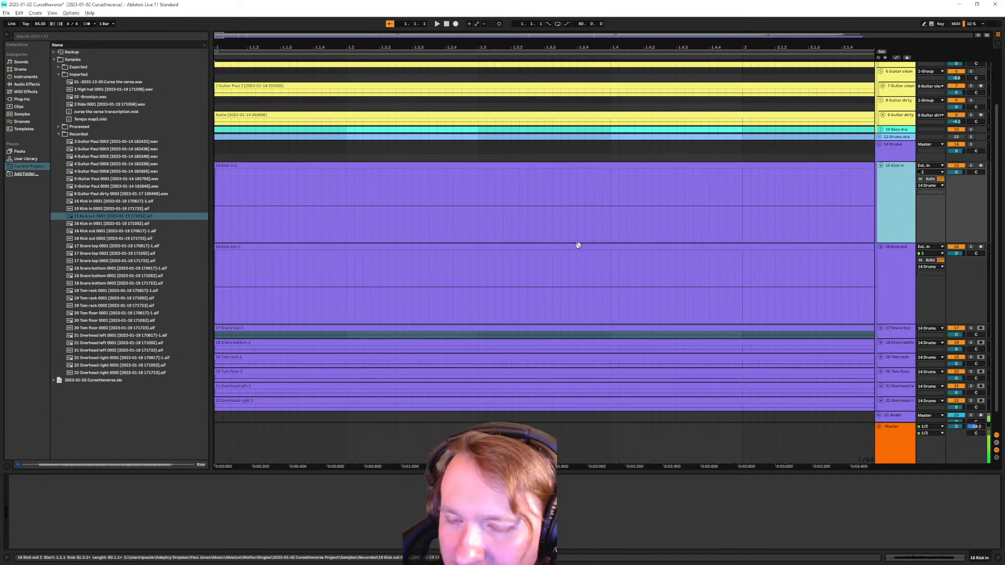
Play from bar 9 and compare Kick in and Kick out by alternating their solos
{"action": "scroll", "coordinate": [524, 253], "scroll_direction": "down", "scroll_amount": 8}
{"action": "left_click", "coordinate": [378, 225]}
{"action": "scroll", "coordinate": [379, 234], "scroll_direction": "up", "scroll_amount": 3}
{"action": "key", "text": "space"}
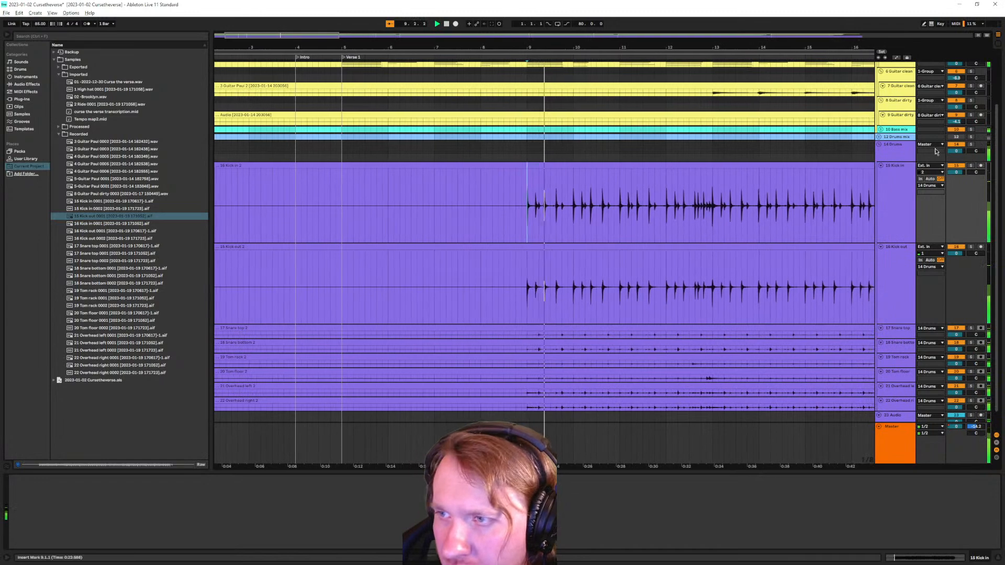
{"action": "left_click", "coordinate": [971, 165]}
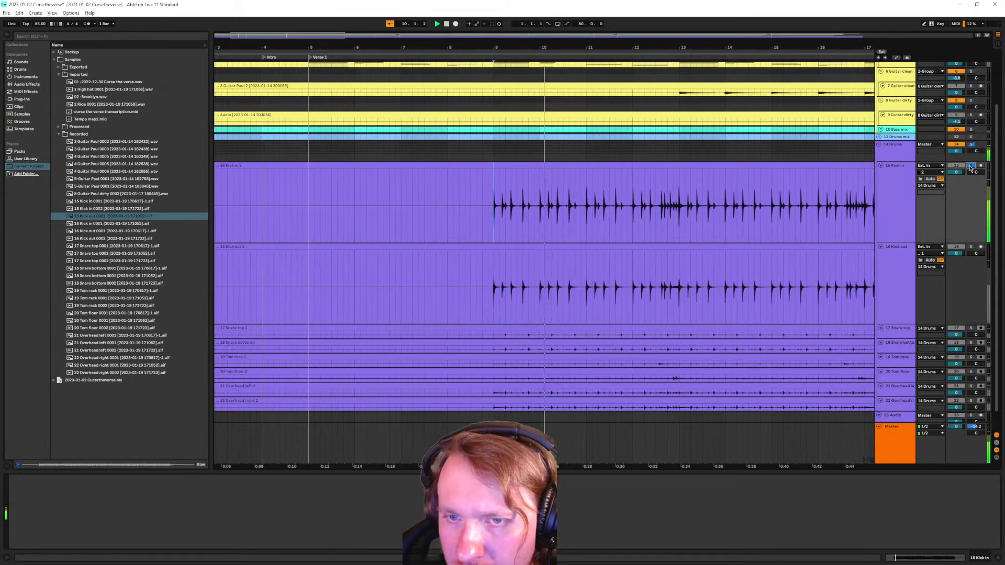
{"action": "left_click", "coordinate": [971, 247]}
{"action": "left_click", "coordinate": [971, 247]}
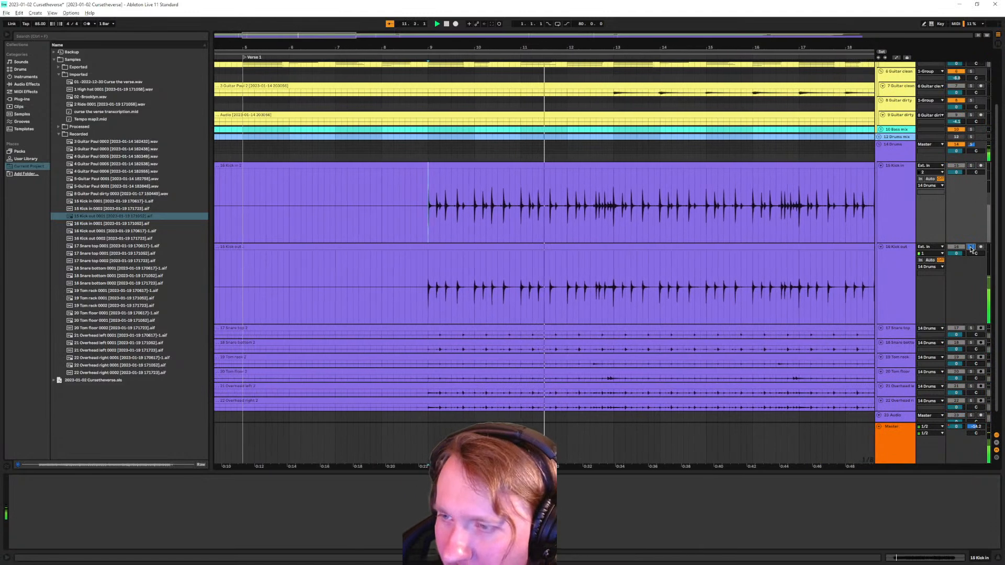
{"action": "left_click", "coordinate": [971, 166]}
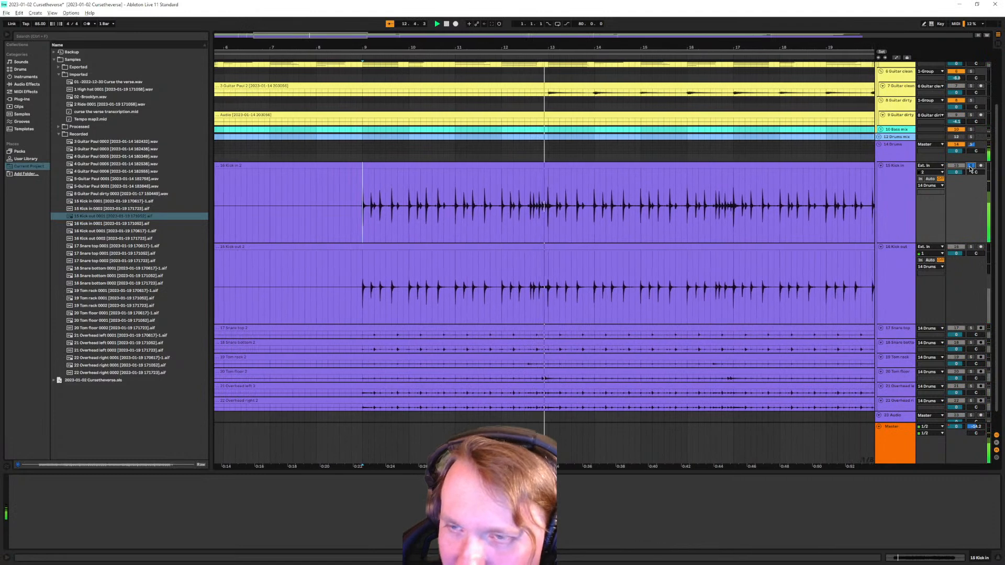
{"action": "left_click", "coordinate": [971, 247]}
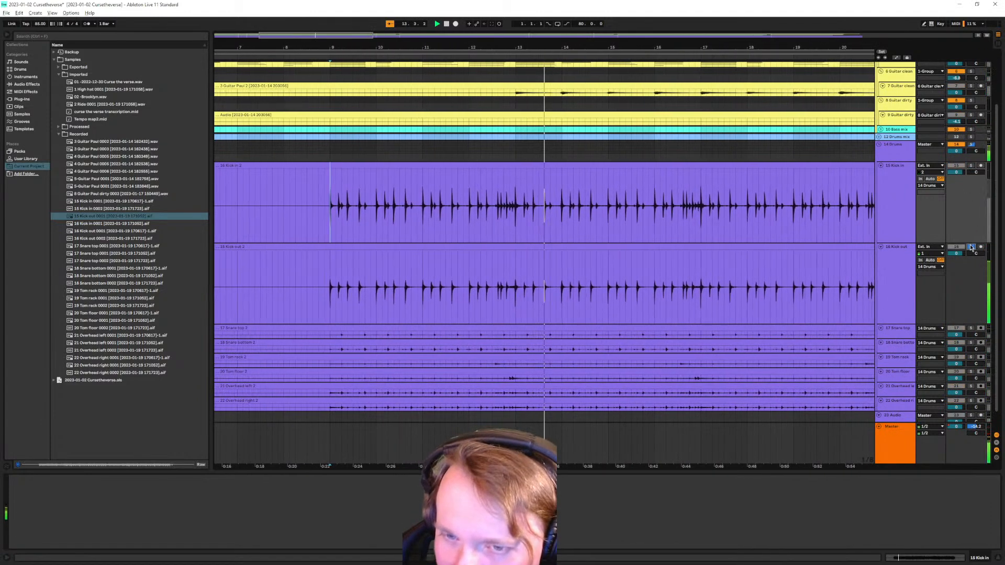
{"action": "left_click", "coordinate": [970, 247]}
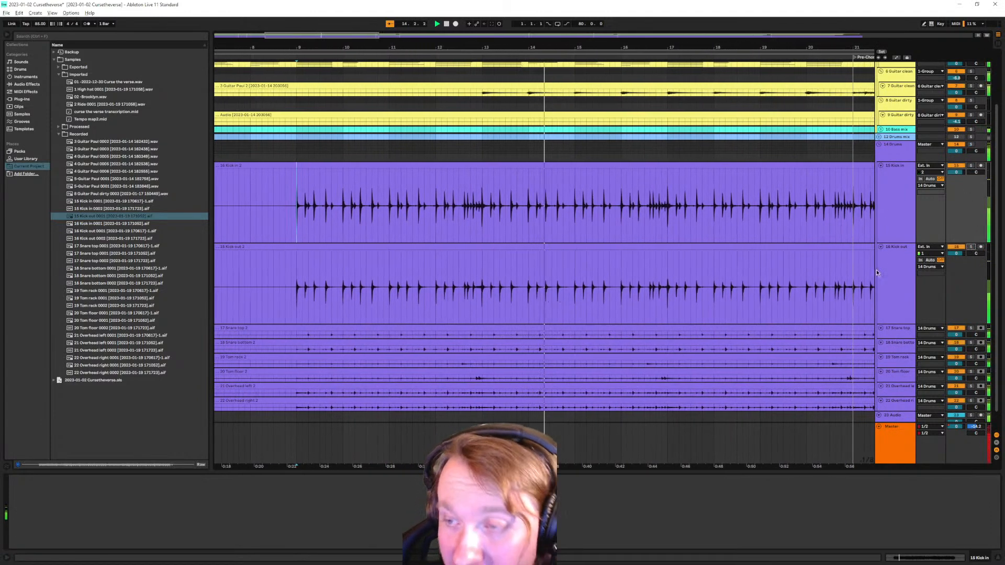
Audition both kick tracks soloed together and individually, then clear all solos and stop
{"action": "left_click", "coordinate": [896, 252]}
{"action": "left_click", "coordinate": [895, 226], "text": "ctrl"}
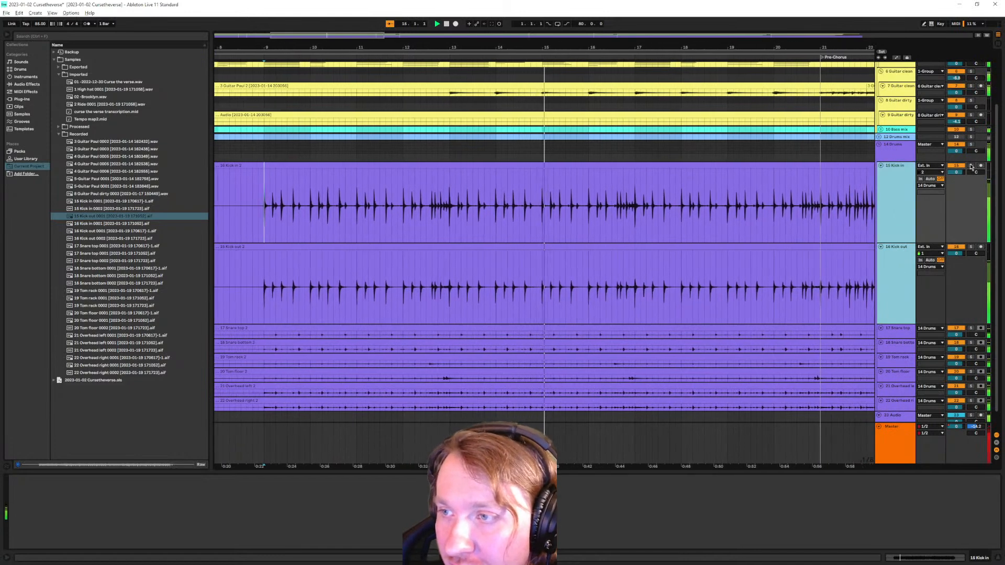
{"action": "left_click", "coordinate": [970, 166]}
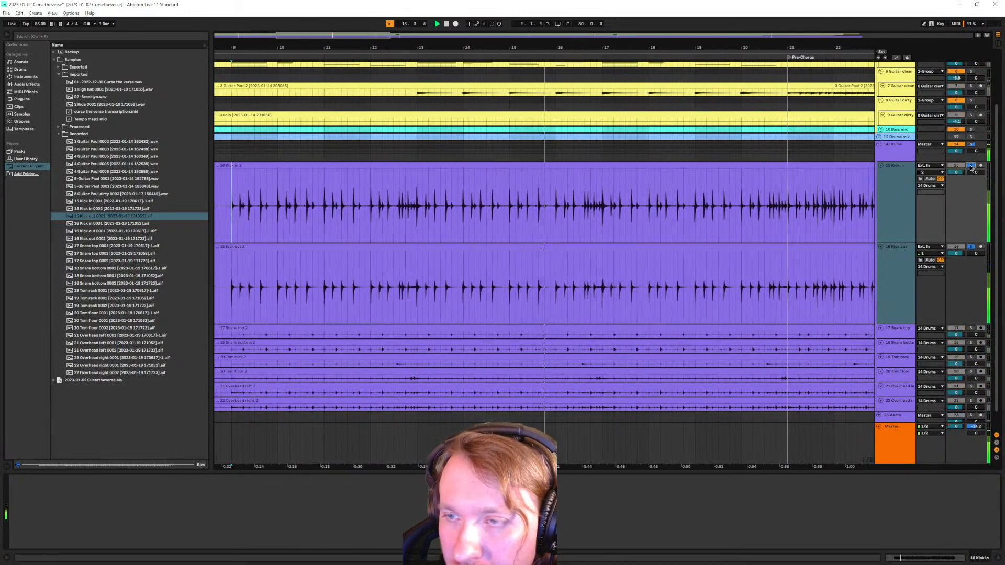
{"action": "left_click", "coordinate": [886, 221]}
{"action": "left_click", "coordinate": [972, 167]}
{"action": "left_click", "coordinate": [972, 166]}
{"action": "left_click", "coordinate": [972, 248]}
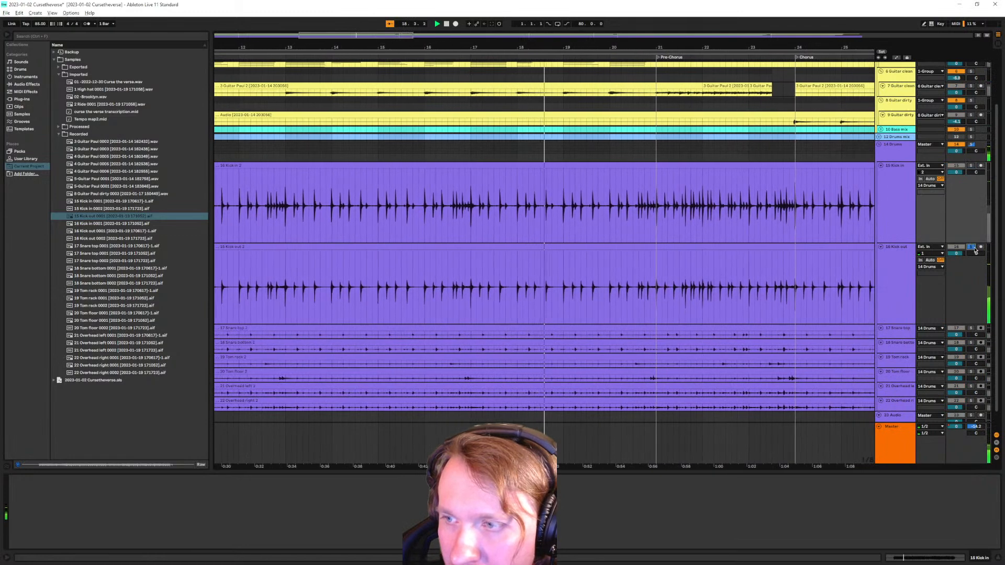
{"action": "left_click", "coordinate": [972, 247]}
{"action": "left_click", "coordinate": [972, 248]}
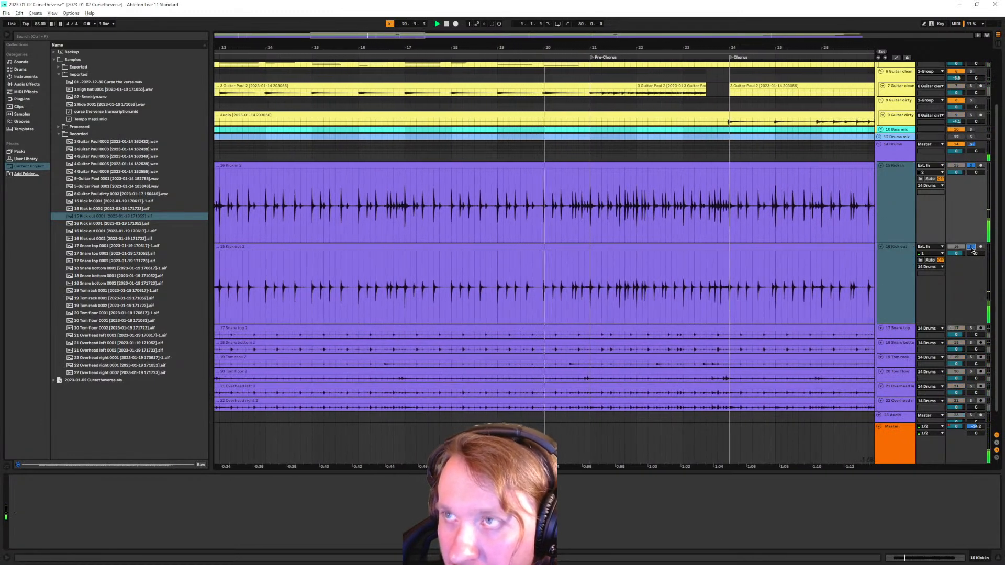
{"action": "left_click", "coordinate": [972, 247]}
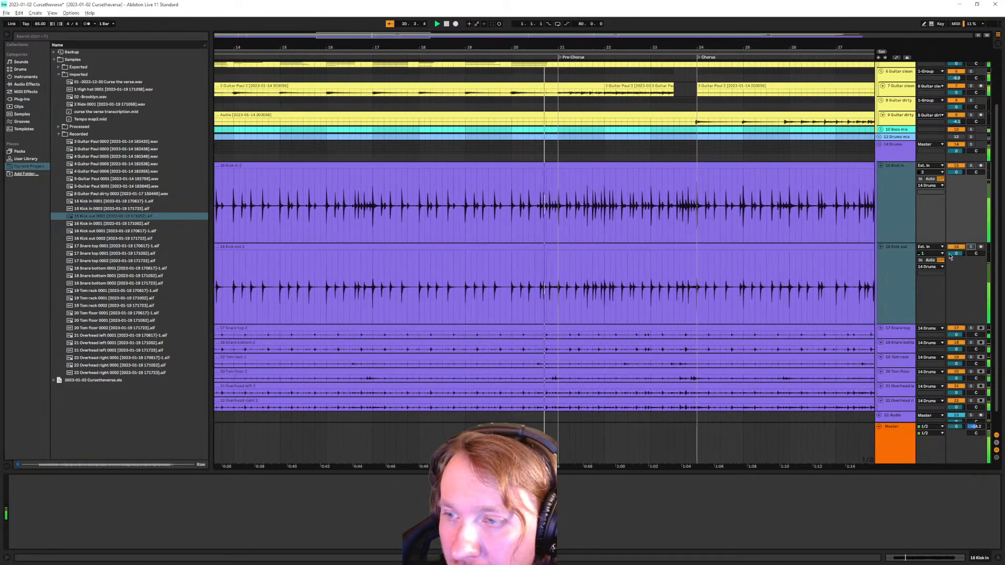
{"action": "key", "text": "space"}
Enlarge the Snare top and Snare bottom lanes, zoom near bar 9, and set the insert marker at 9.1.1
{"action": "key", "text": "h"}
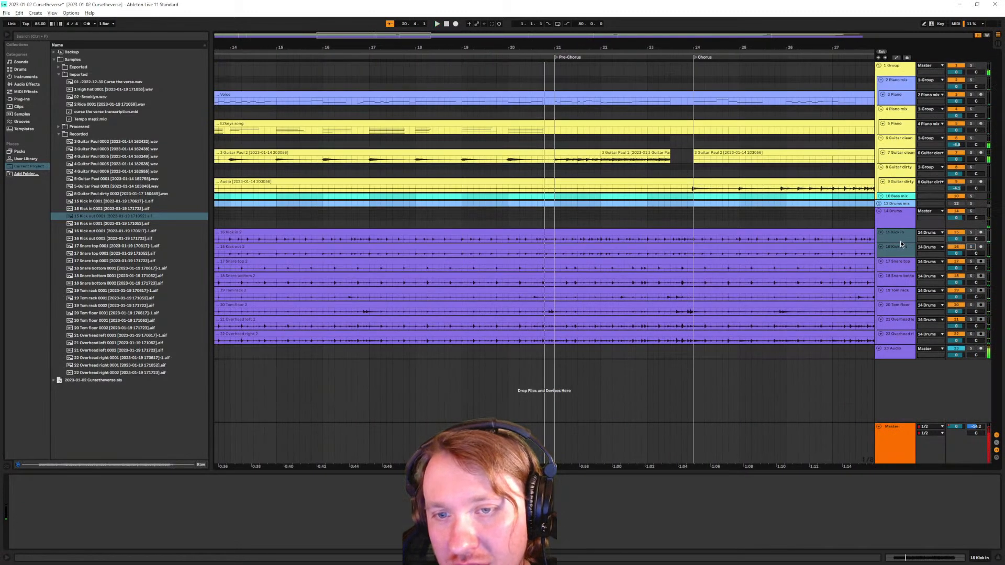
{"action": "left_click", "coordinate": [913, 264]}
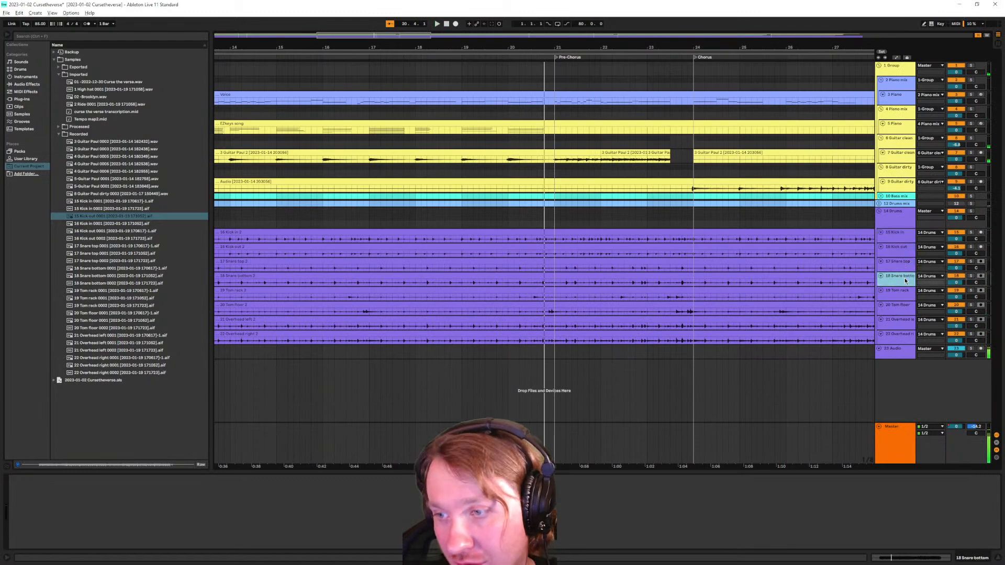
{"action": "key", "text": "h"}
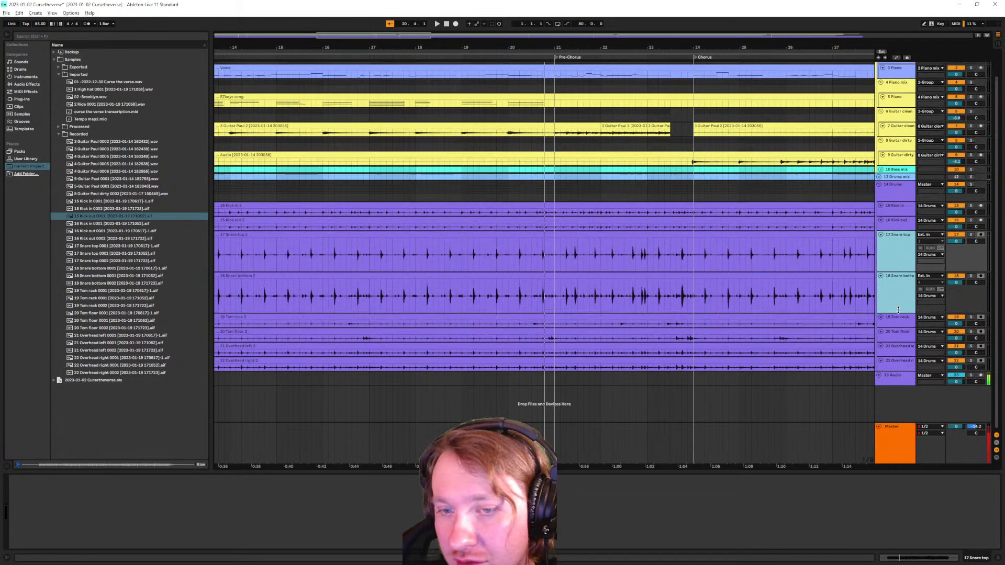
{"action": "scroll", "coordinate": [463, 279], "scroll_direction": "left", "scroll_amount": 5}
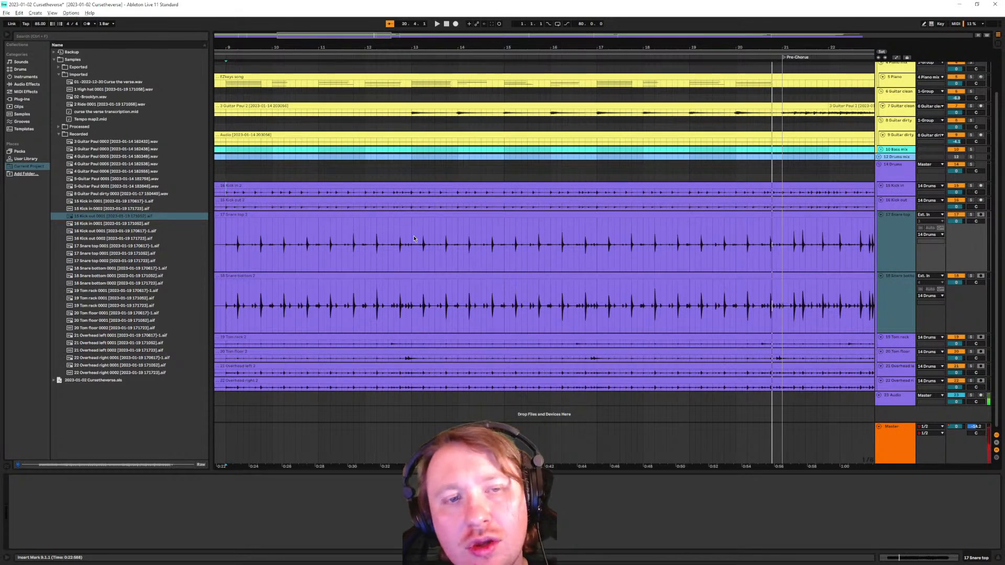
{"action": "scroll", "coordinate": [404, 224], "scroll_direction": "left", "scroll_amount": 3}
{"action": "scroll", "coordinate": [388, 289], "scroll_direction": "up", "scroll_amount": 6}
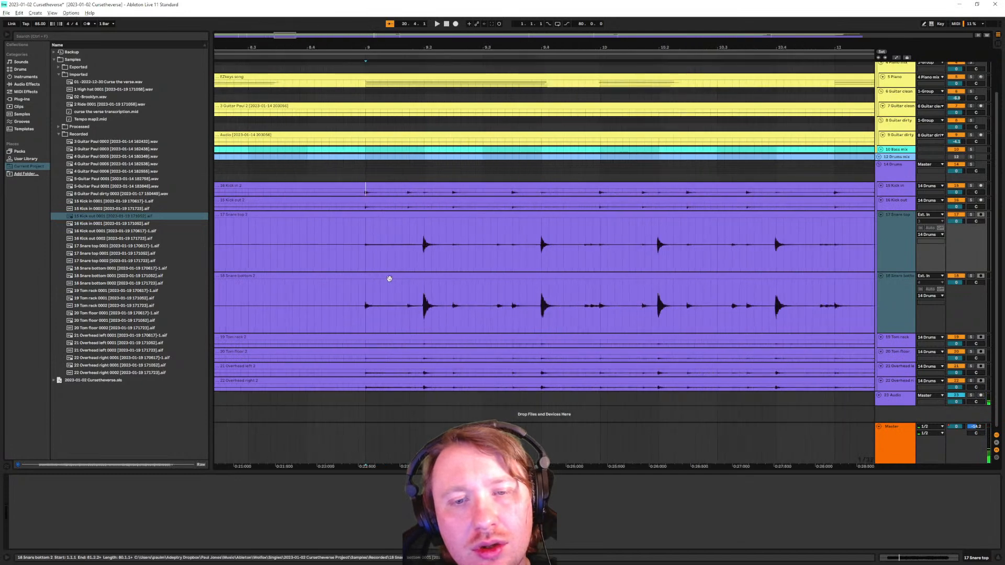
{"action": "scroll", "coordinate": [391, 269], "scroll_direction": "down", "scroll_amount": 3}
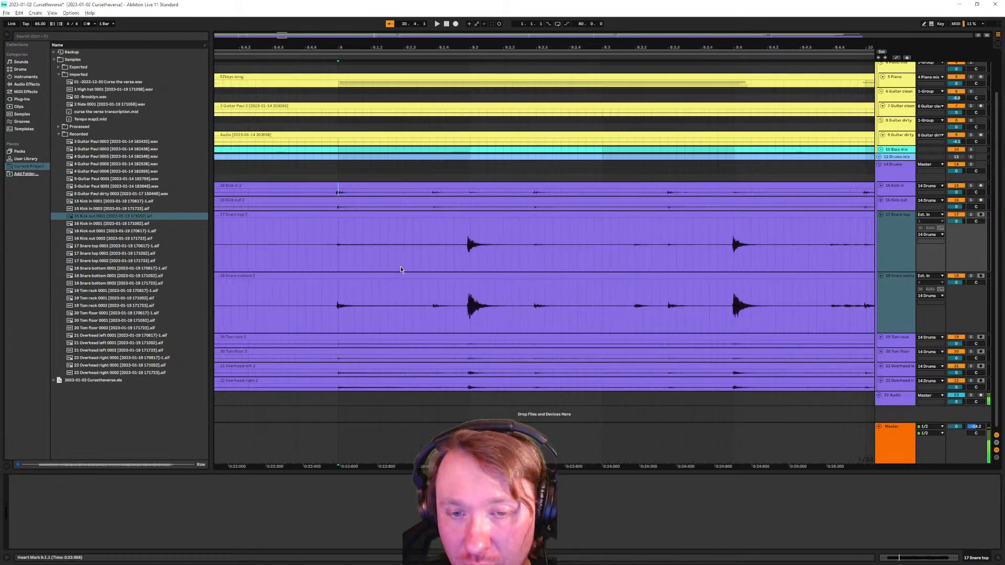
{"action": "scroll", "coordinate": [398, 272], "scroll_direction": "up", "scroll_amount": 10}
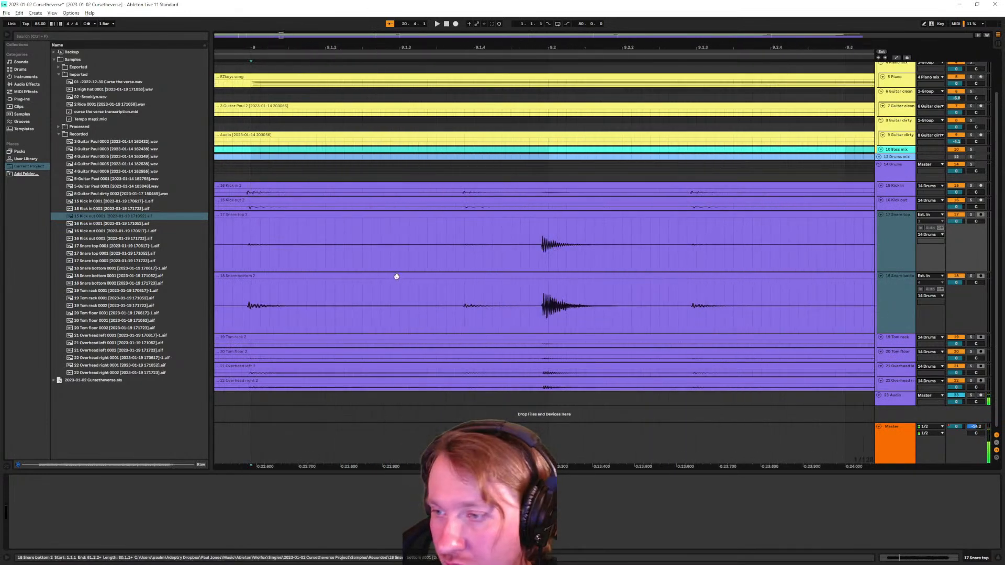
{"action": "scroll", "coordinate": [397, 276], "scroll_direction": "down", "scroll_amount": 5}
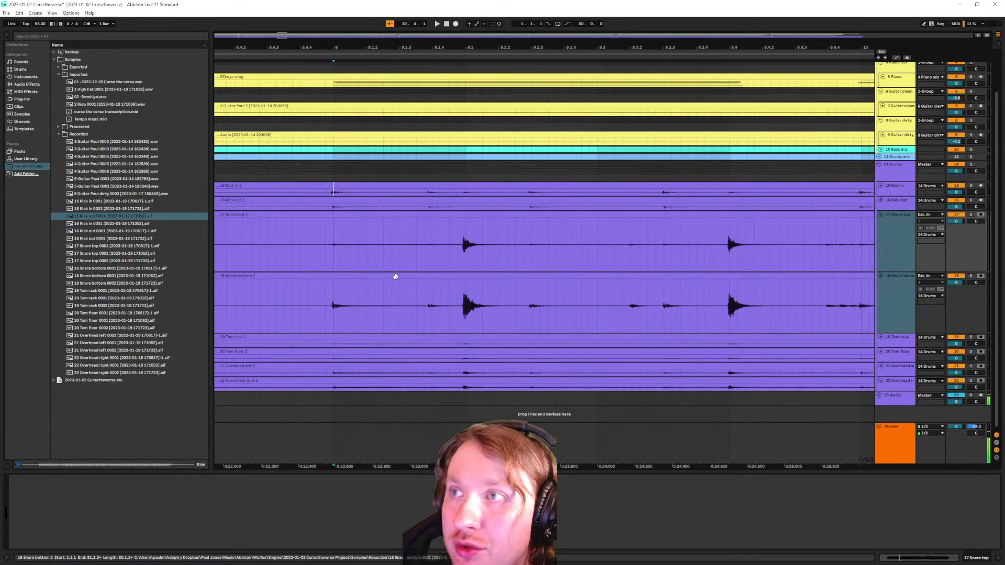
{"action": "left_click", "coordinate": [335, 252]}
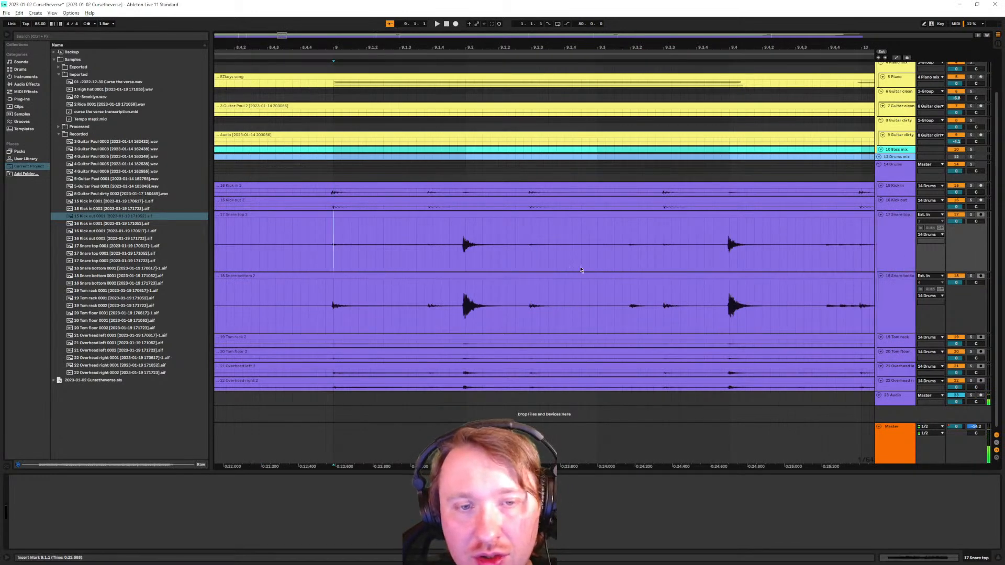
Play from bar 9 comparing Snare top, Snare bottom, and both snares soloed, then clear solos
{"action": "left_click", "coordinate": [971, 215]}
{"action": "key", "text": "space"}
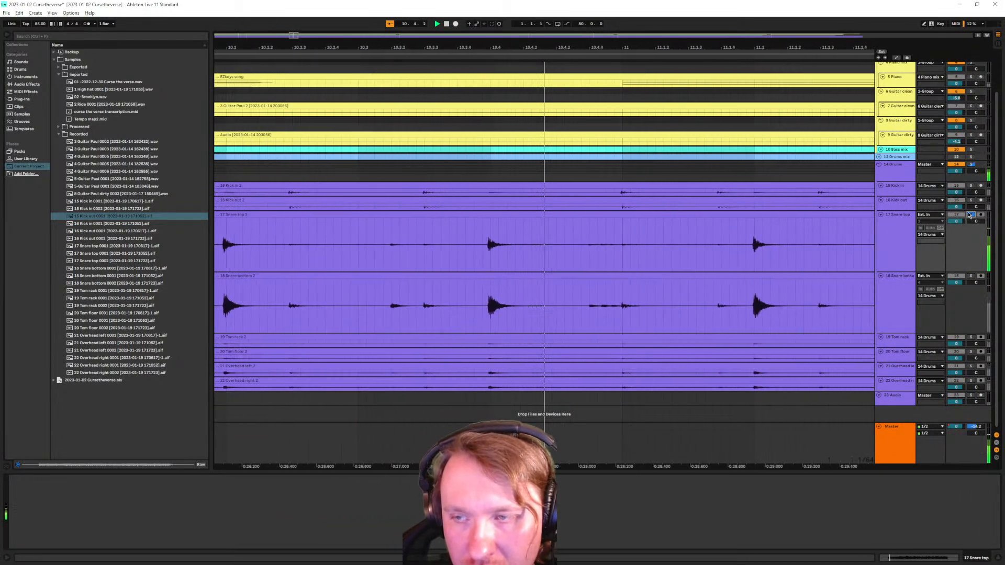
{"action": "left_click", "coordinate": [972, 275]}
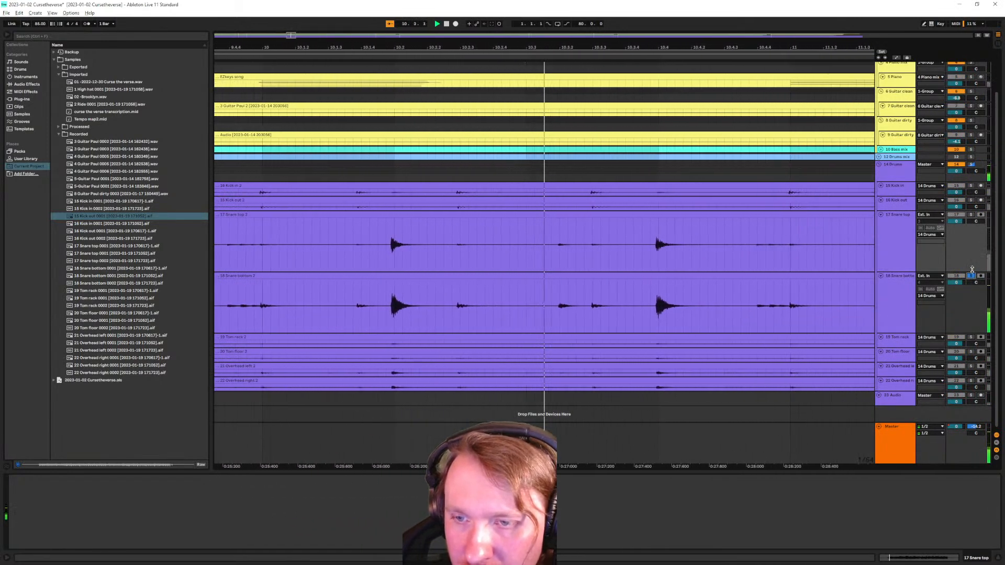
{"action": "left_click", "coordinate": [971, 276]}
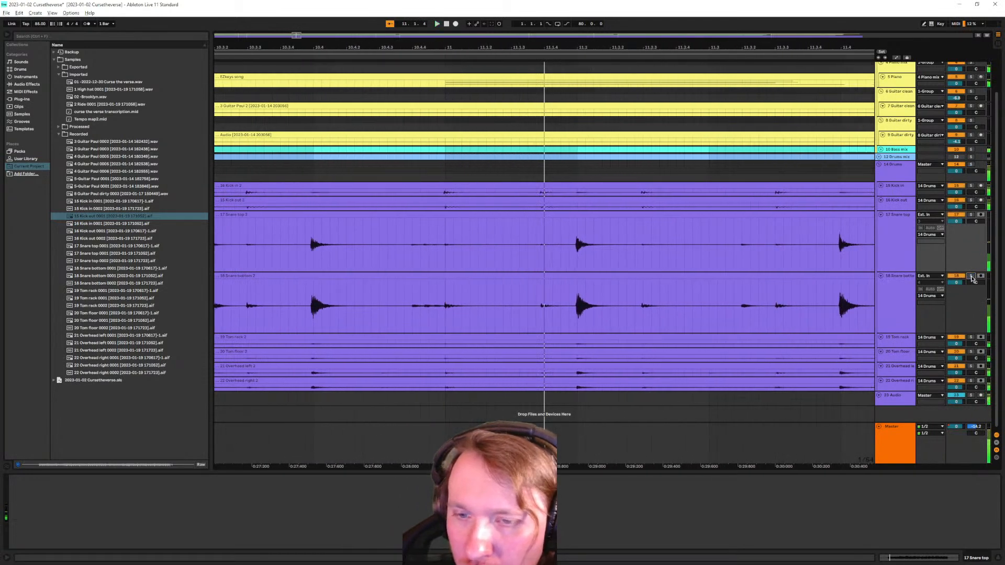
{"action": "left_click", "coordinate": [882, 325]}
{"action": "left_click", "coordinate": [888, 247], "text": "shift"}
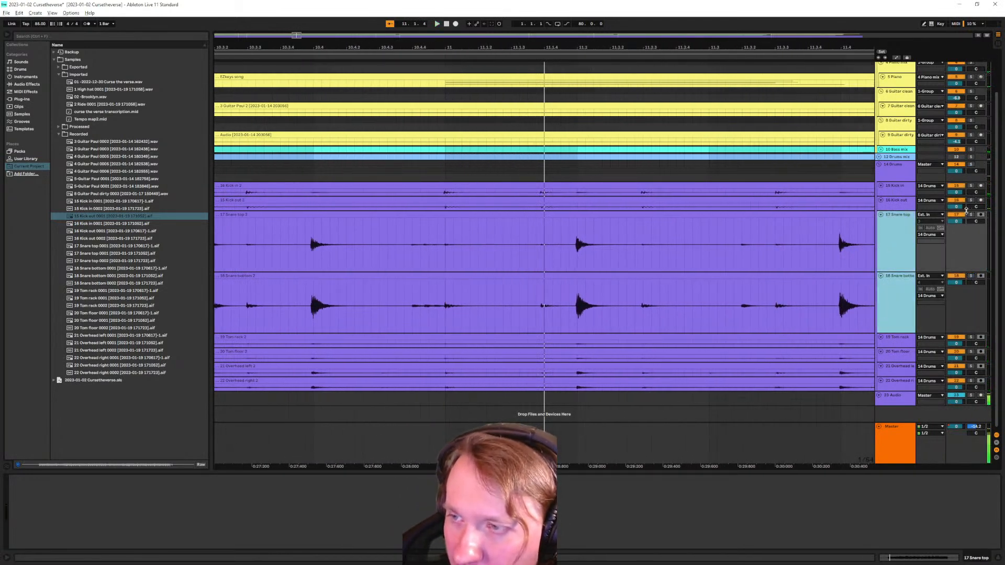
{"action": "left_click", "coordinate": [970, 214]}
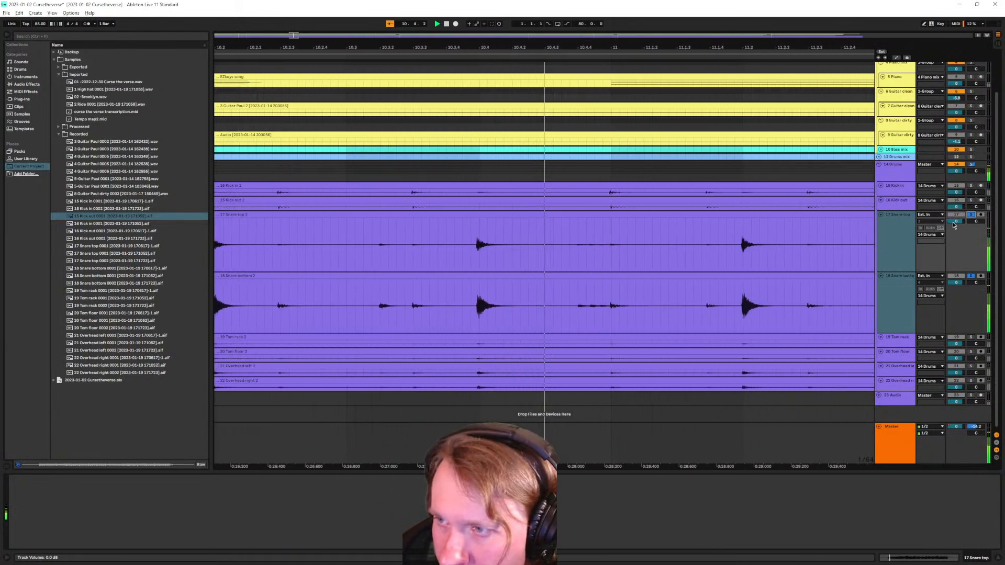
{"action": "left_click", "coordinate": [971, 276]}
Zoom into a snare hit and drag the selected snare tracks' lower border down to enlarge them
{"action": "scroll", "coordinate": [580, 293], "scroll_direction": "up", "scroll_amount": 8}
{"action": "scroll", "coordinate": [552, 295], "scroll_direction": "up", "scroll_amount": 4}
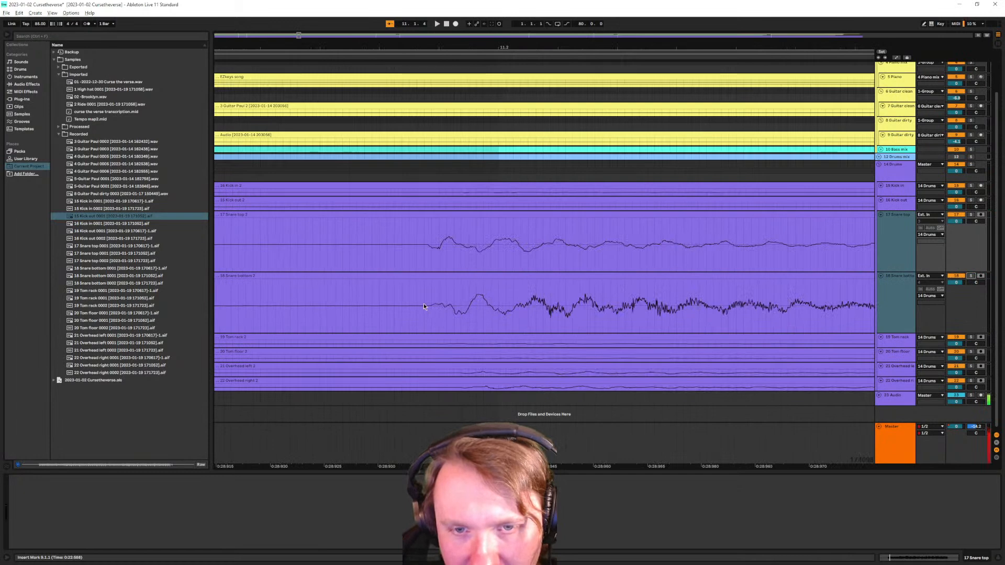
{"action": "scroll", "coordinate": [454, 298], "scroll_direction": "down", "scroll_amount": 6}
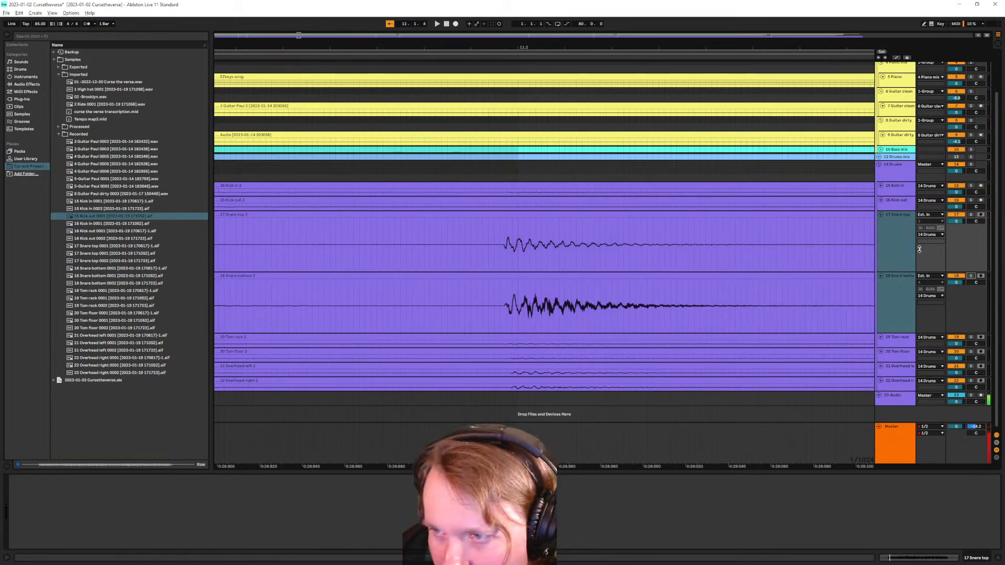
{"action": "left_click", "coordinate": [901, 284]}
{"action": "left_click", "coordinate": [893, 316]}
{"action": "left_click", "coordinate": [891, 246], "text": "shift"}
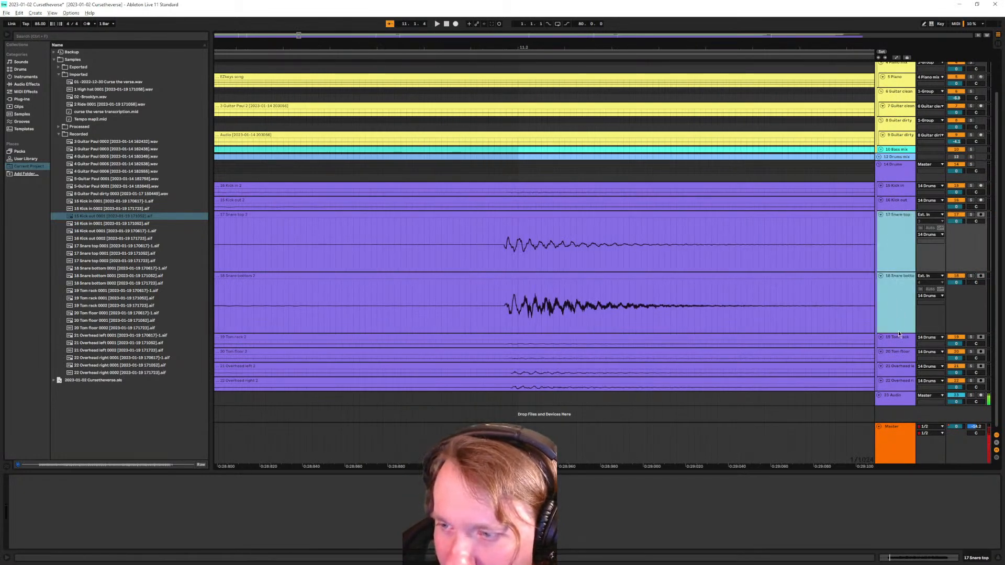
{"action": "left_click_drag", "start_coordinate": [893, 334], "coordinate": [895, 368]}
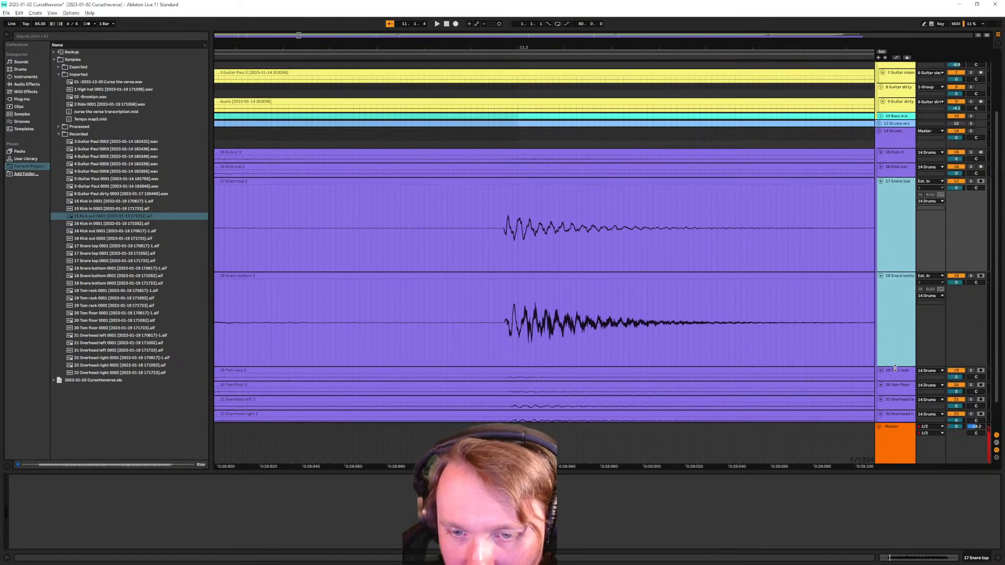
{"action": "scroll", "coordinate": [598, 309], "scroll_direction": "up", "scroll_amount": 3}
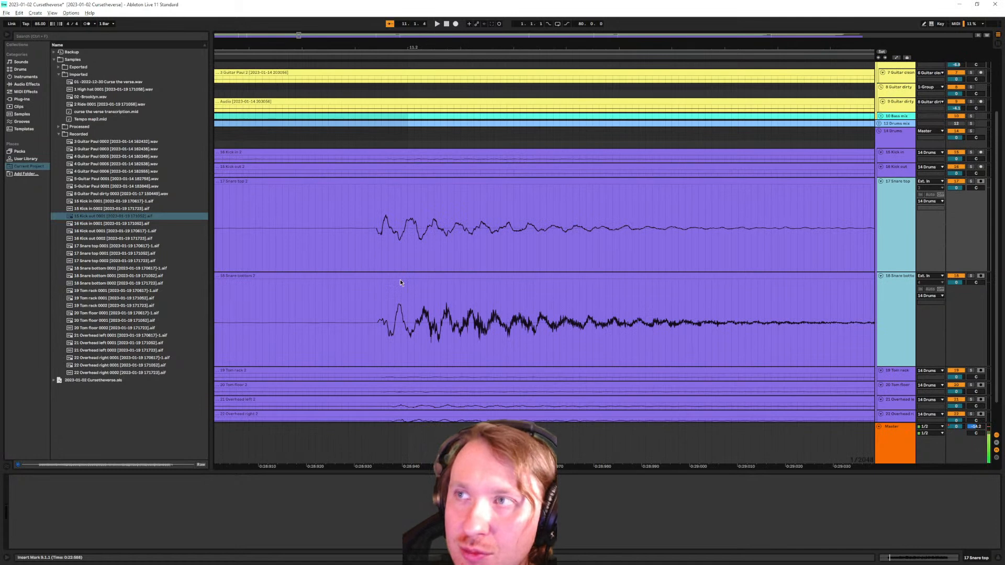
{"action": "scroll", "coordinate": [379, 321], "scroll_direction": "up", "scroll_amount": 2}
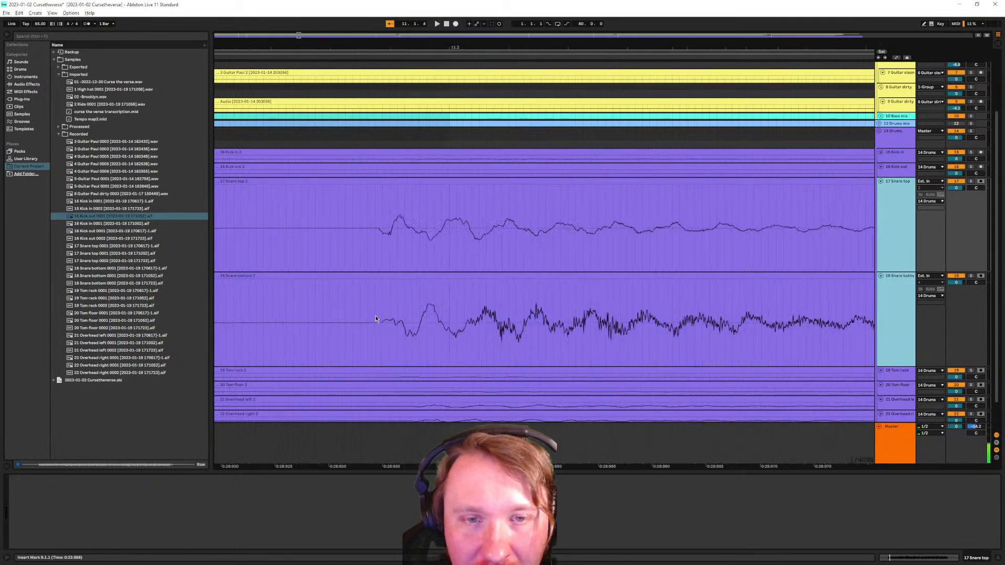
{"action": "scroll", "coordinate": [424, 327], "scroll_direction": "down", "scroll_amount": 1}
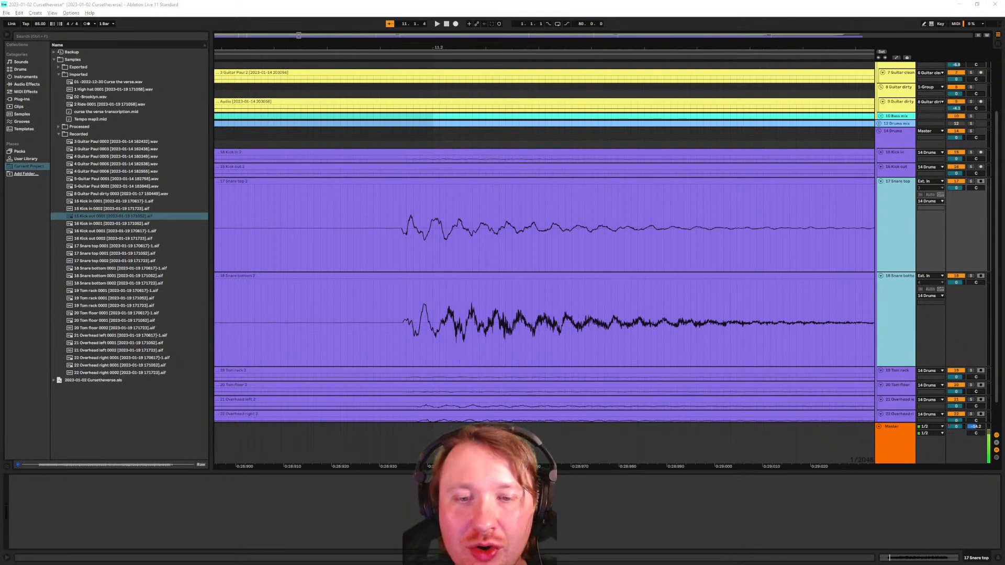
{"action": "scroll", "coordinate": [401, 266], "scroll_direction": "up", "scroll_amount": 3}
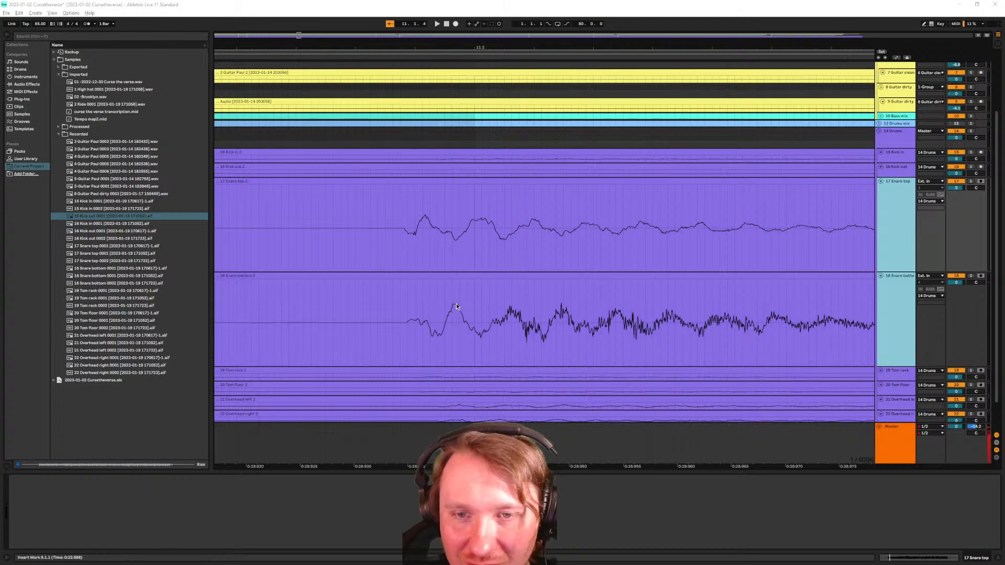
Zoom onto a later snare hit, set the insert marker at 11.3.4, and select the Snare bottom 2 clip
{"action": "scroll", "coordinate": [457, 303], "scroll_direction": "down", "scroll_amount": 4, "text": "ctrl"}
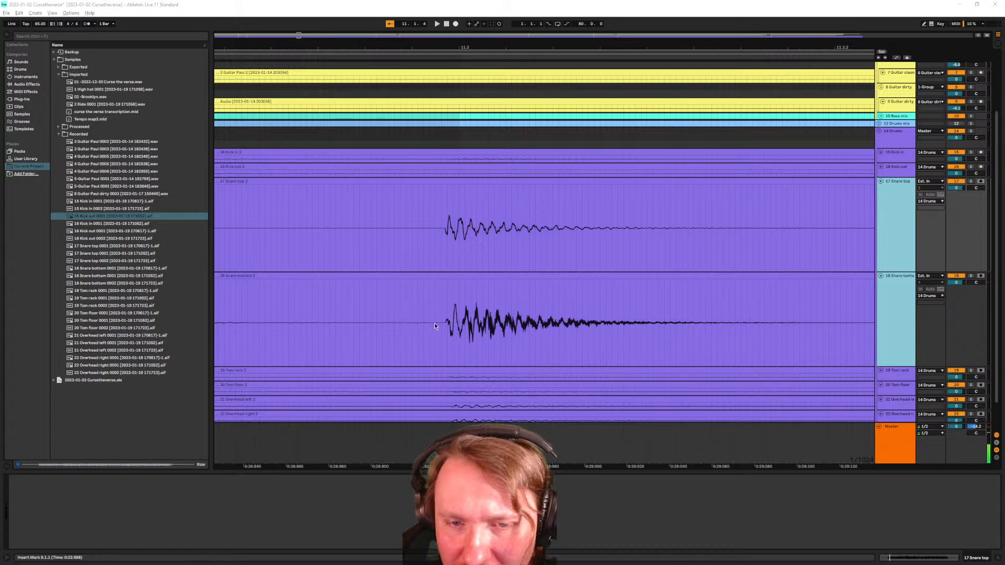
{"action": "scroll", "coordinate": [445, 325], "scroll_direction": "up", "scroll_amount": 2, "text": "ctrl"}
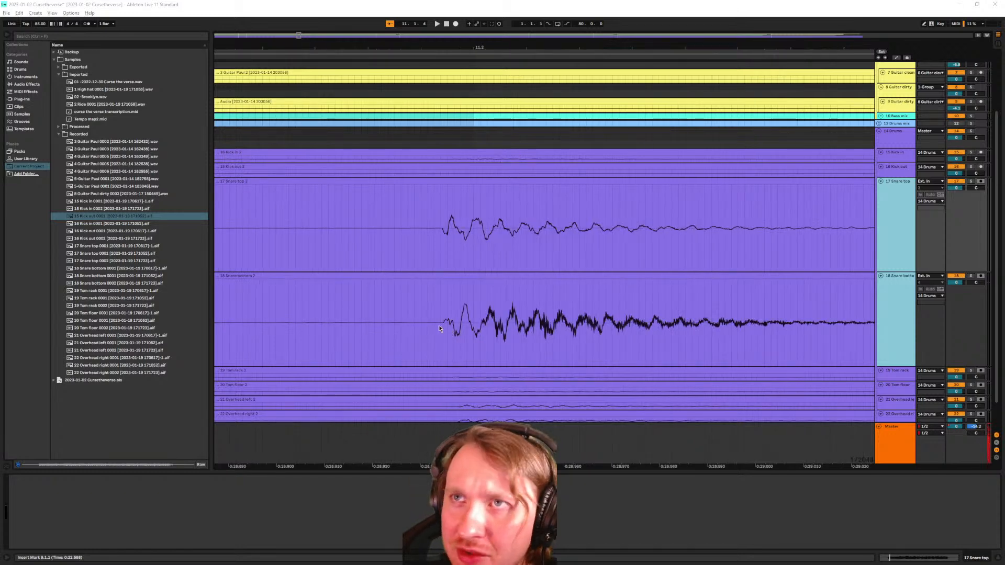
{"action": "scroll", "coordinate": [465, 317], "scroll_direction": "up", "scroll_amount": 2, "text": "ctrl"}
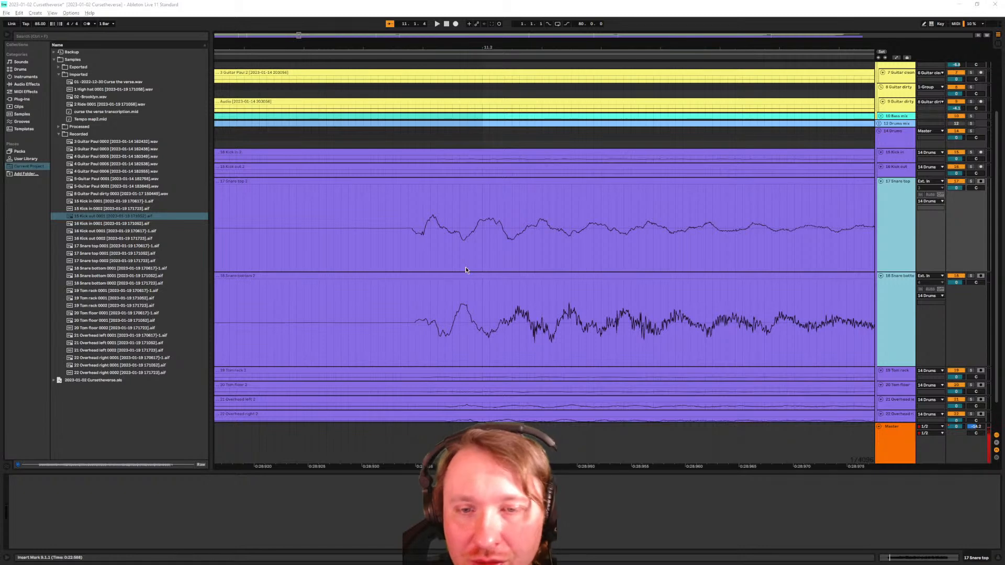
{"action": "scroll", "coordinate": [455, 273], "scroll_direction": "down", "scroll_amount": 2, "text": "ctrl"}
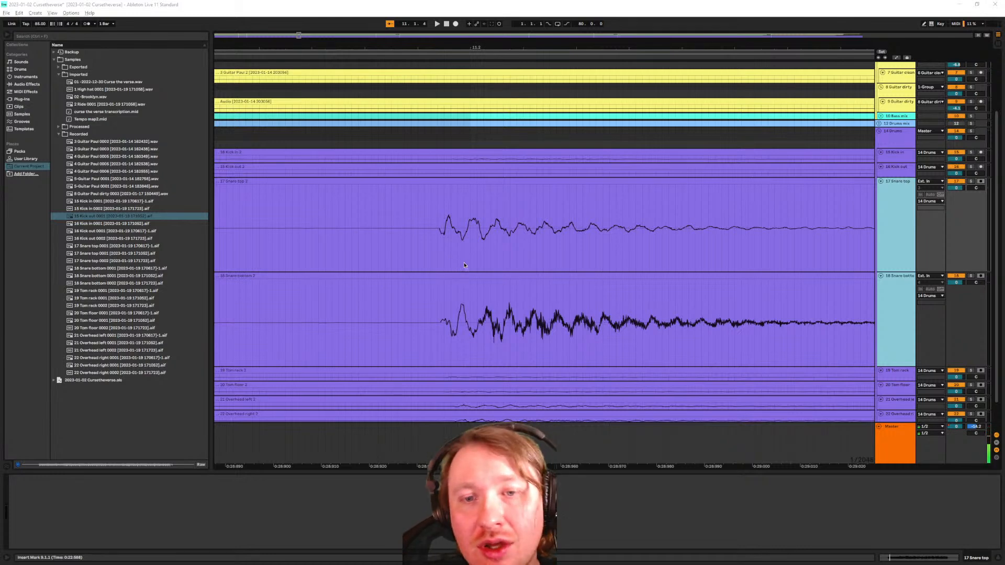
{"action": "scroll", "coordinate": [461, 263], "scroll_direction": "up", "scroll_amount": 2, "text": "ctrl"}
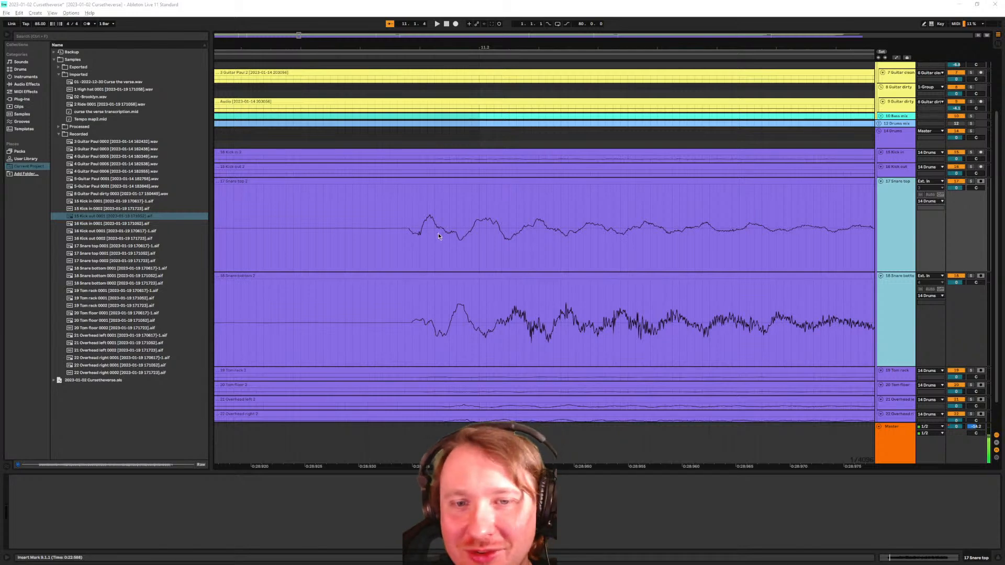
{"action": "scroll", "coordinate": [461, 239], "scroll_direction": "down", "scroll_amount": 2}
{"action": "scroll", "coordinate": [459, 250], "scroll_direction": "up", "scroll_amount": 2}
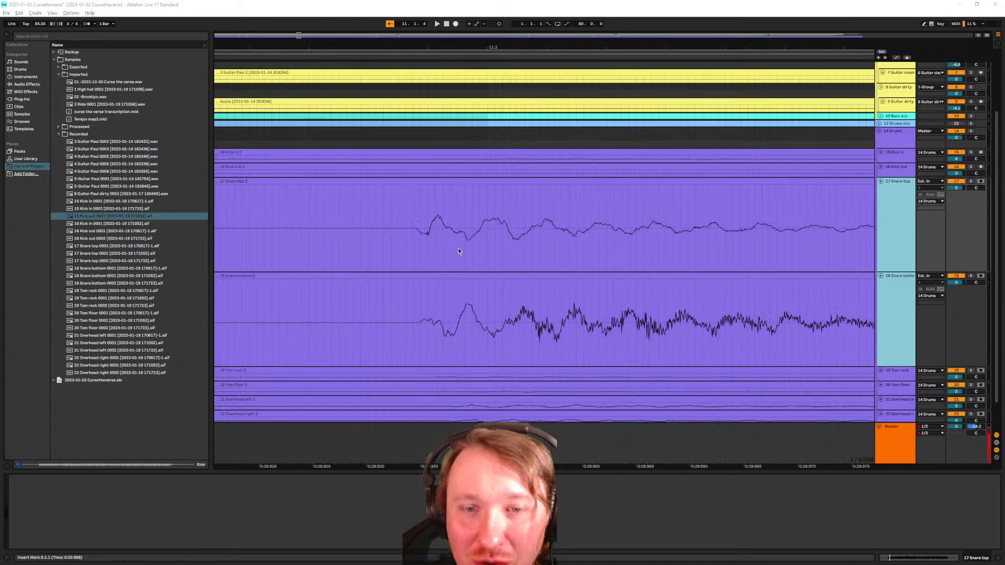
{"action": "scroll", "coordinate": [576, 285], "scroll_direction": "down", "scroll_amount": 8}
{"action": "scroll", "coordinate": [578, 283], "scroll_direction": "down", "scroll_amount": 5}
{"action": "scroll", "coordinate": [557, 274], "scroll_direction": "up", "scroll_amount": 3}
{"action": "scroll", "coordinate": [557, 274], "scroll_direction": "up", "scroll_amount": 10}
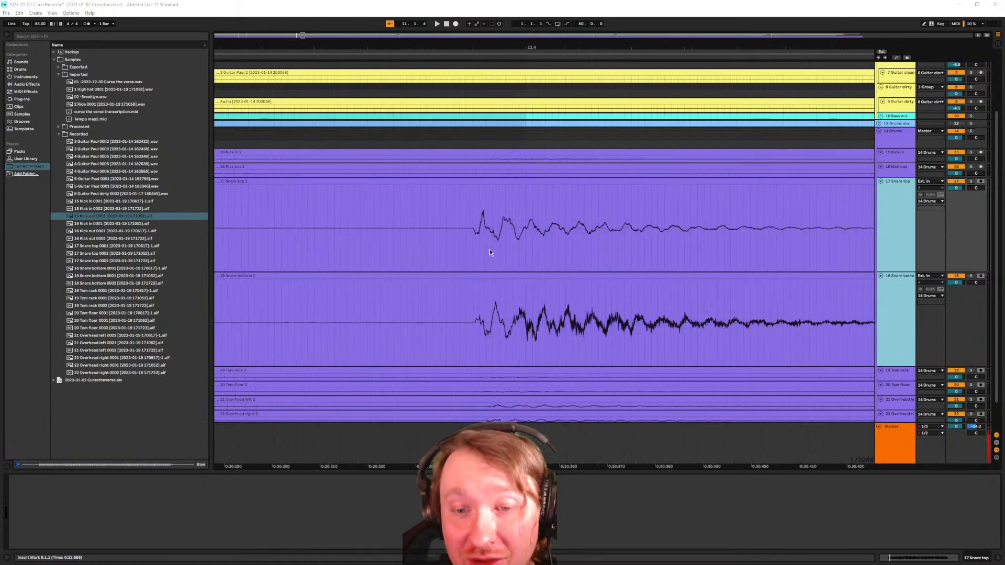
{"action": "scroll", "coordinate": [497, 259], "scroll_direction": "up", "scroll_amount": 4}
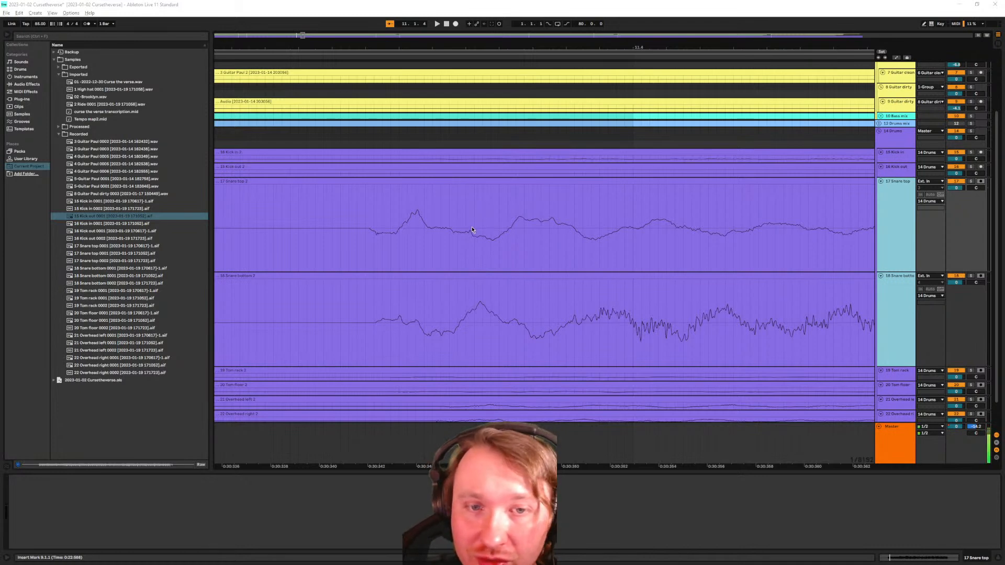
{"action": "left_click", "coordinate": [494, 140]}
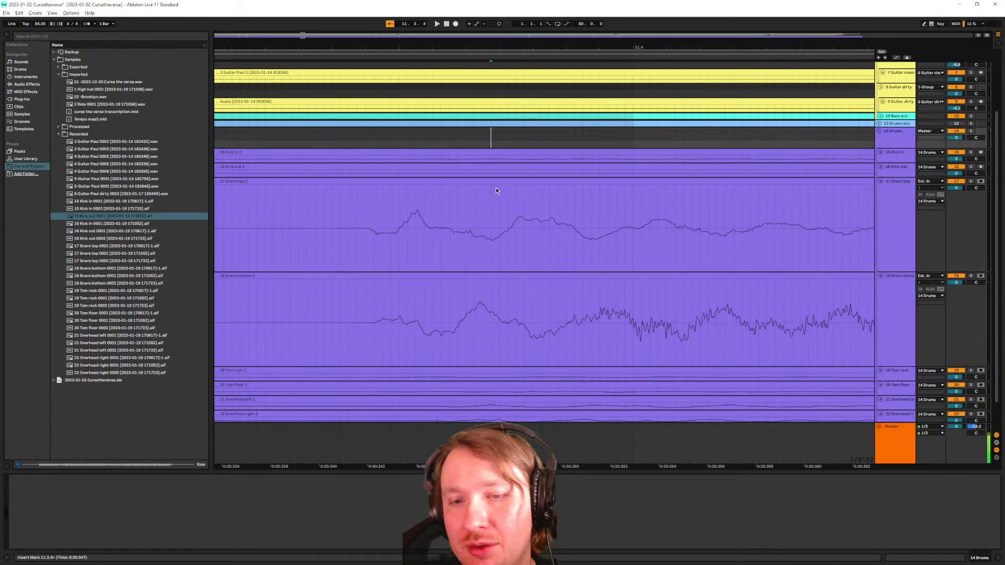
{"action": "left_click", "coordinate": [473, 283]}
{"action": "right_click", "coordinate": [474, 280]}
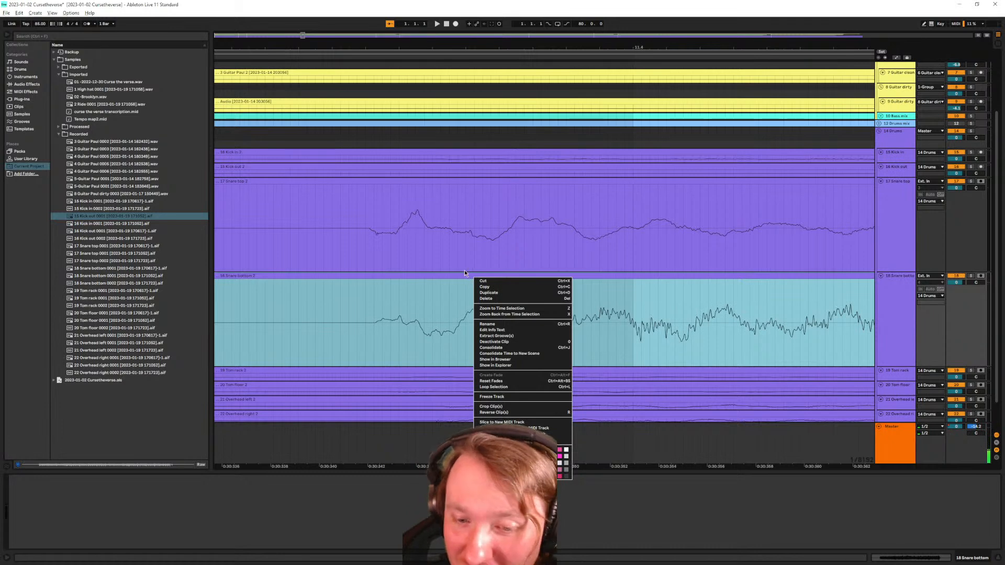
{"action": "key", "text": "super"}
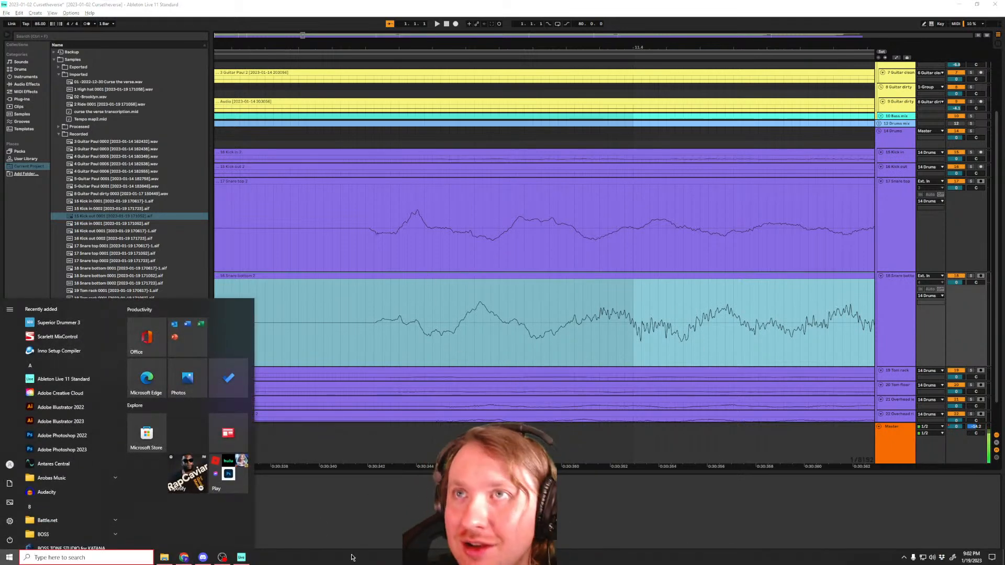
{"action": "key", "text": "super"}
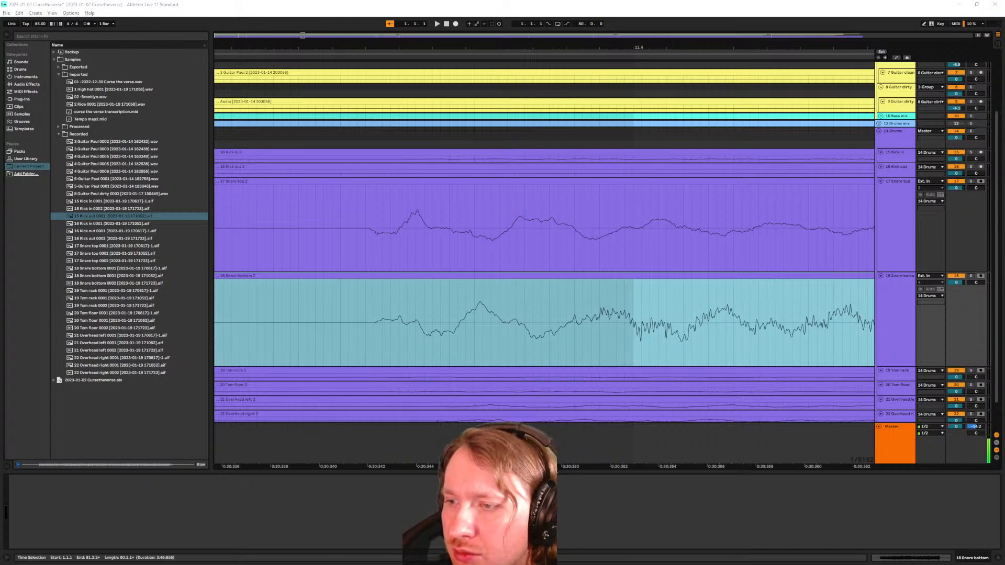
Load the Phase Invert preset from Audio Effects > Utility onto the 18 Snare bottom track
{"action": "left_click", "coordinate": [893, 324]}
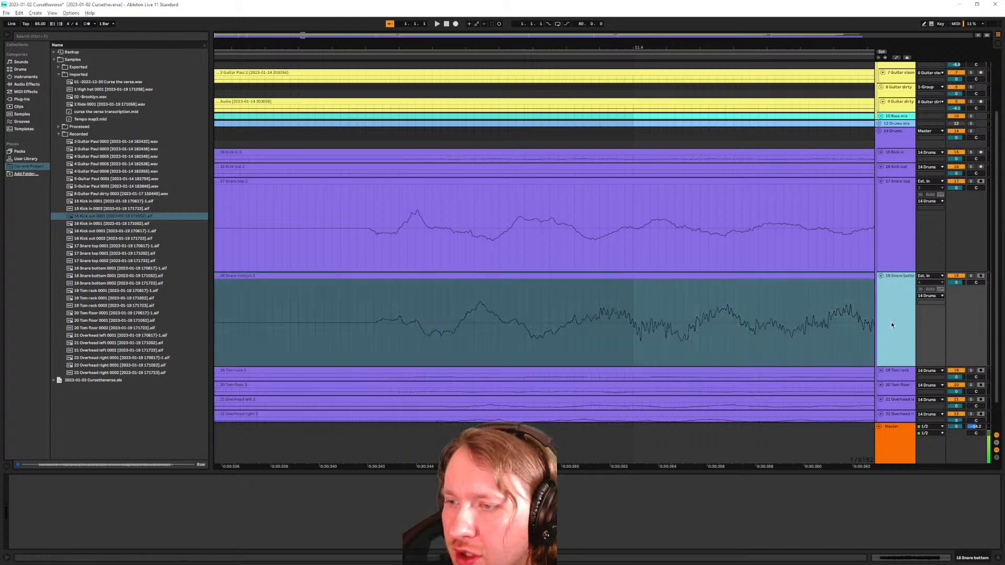
{"action": "left_click", "coordinate": [50, 38]}
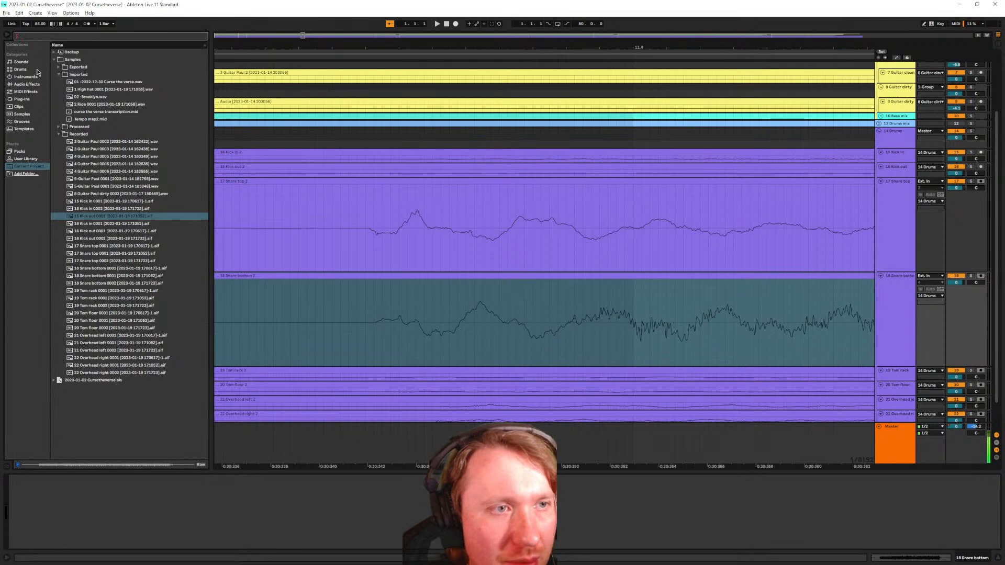
{"action": "left_click", "coordinate": [20, 99]}
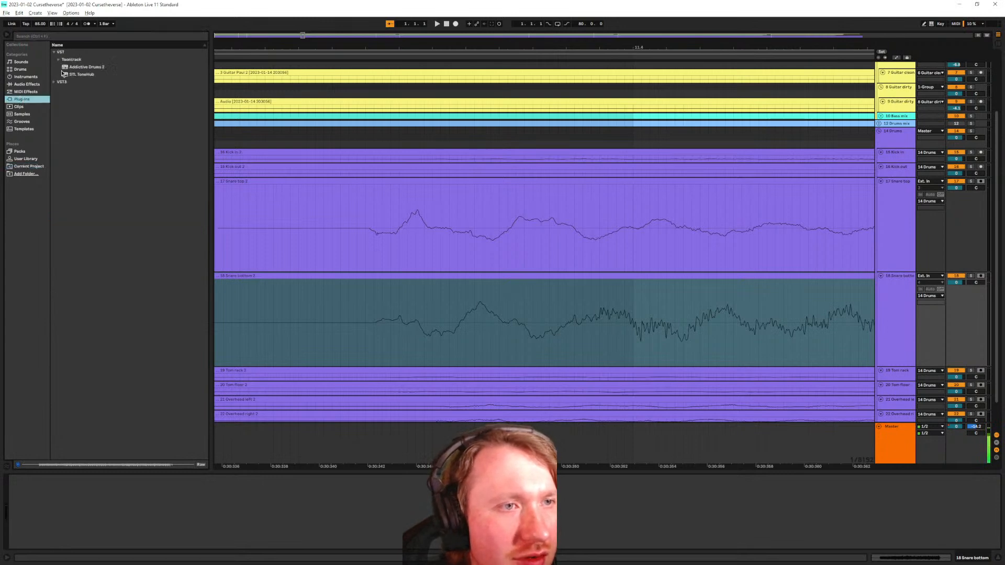
{"action": "left_click", "coordinate": [31, 92]}
{"action": "left_click", "coordinate": [35, 85]}
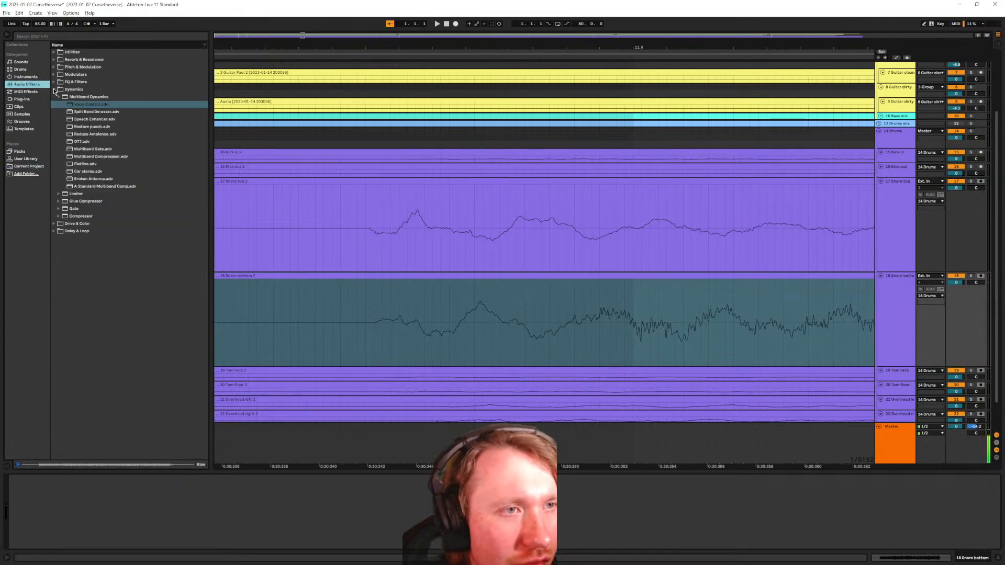
{"action": "left_click", "coordinate": [54, 52]}
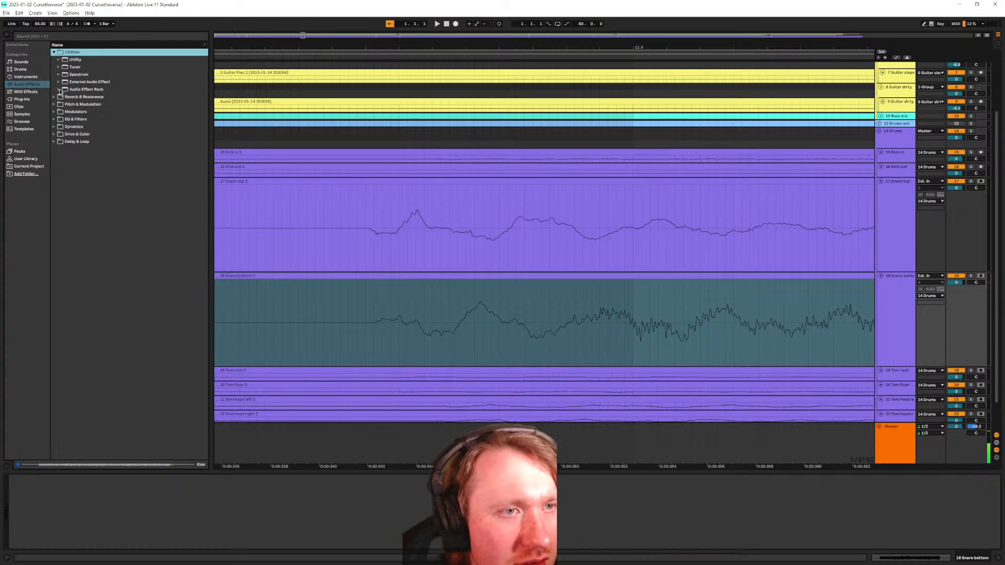
{"action": "left_click", "coordinate": [59, 90]}
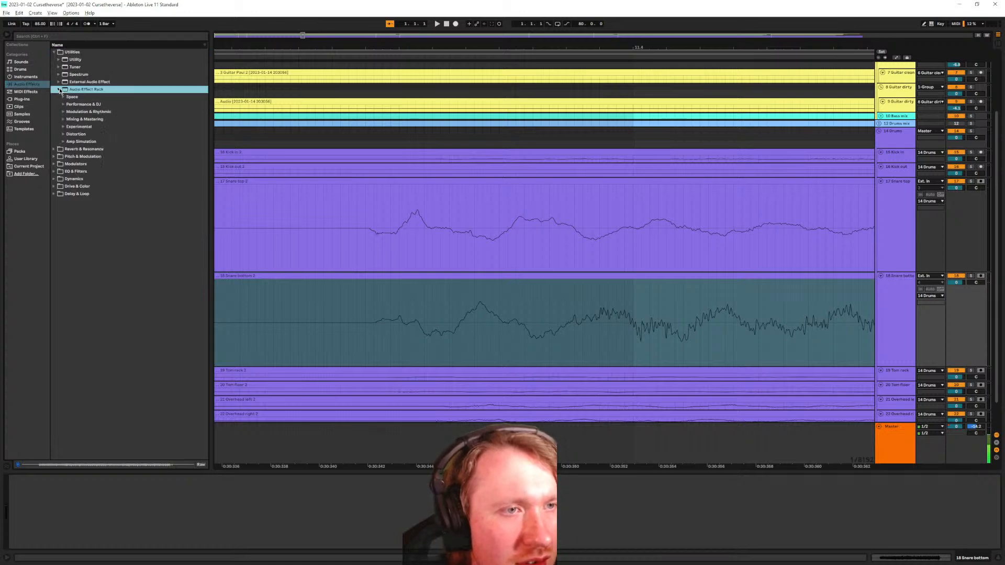
{"action": "left_click", "coordinate": [60, 90]}
{"action": "left_click", "coordinate": [58, 60]}
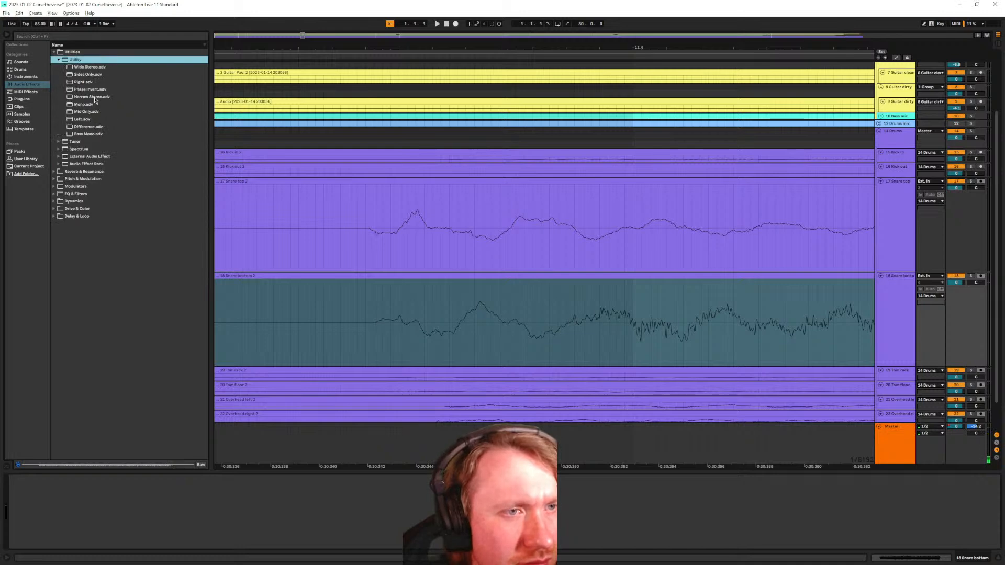
{"action": "left_click_drag", "start_coordinate": [95, 93], "coordinate": [51, 512]}
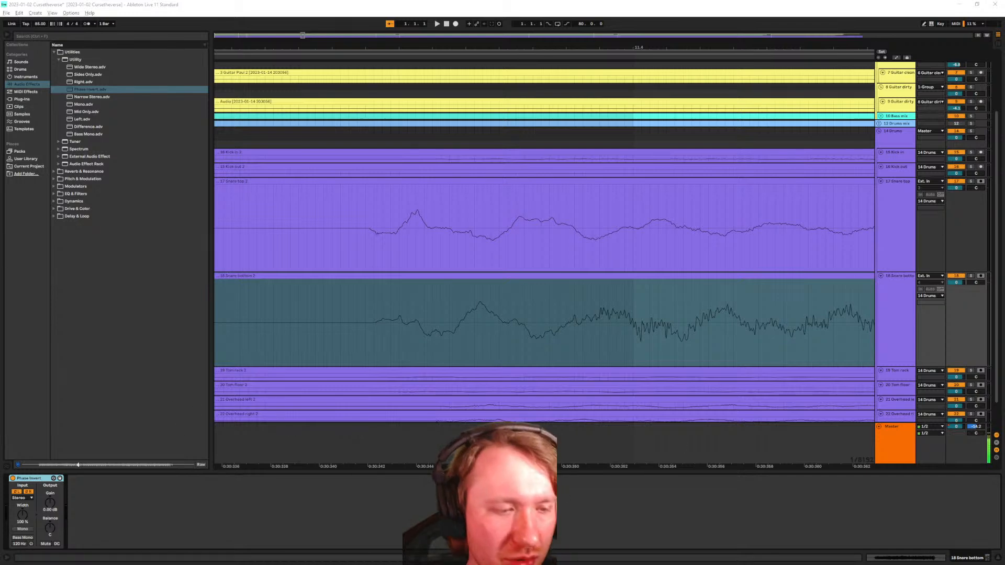
{"action": "left_click", "coordinate": [18, 492]}
{"action": "left_click", "coordinate": [19, 492]}
{"action": "left_click", "coordinate": [18, 492]}
{"action": "left_click", "coordinate": [27, 492]}
{"action": "left_click", "coordinate": [18, 492]}
{"action": "left_click", "coordinate": [28, 492]}
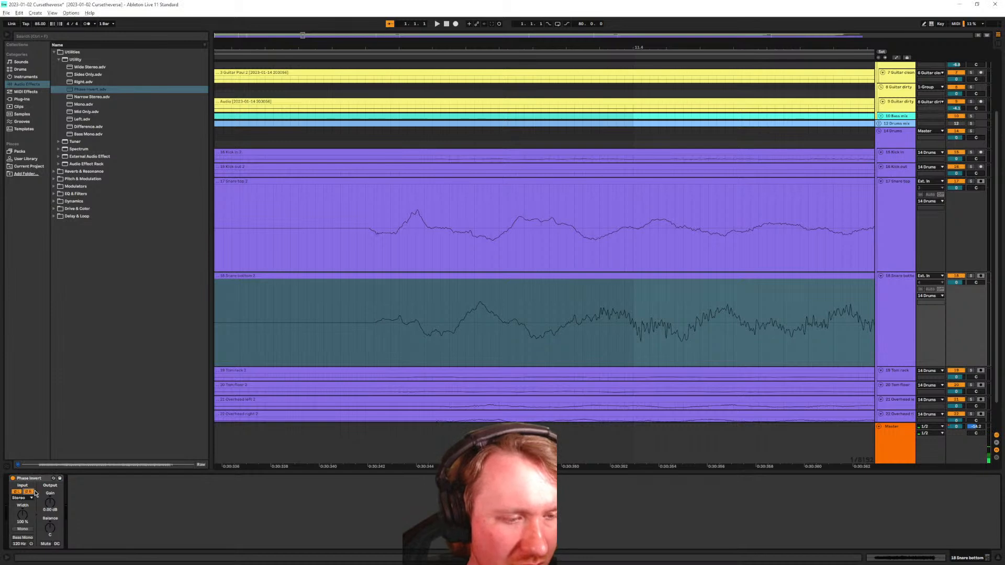
{"action": "left_click", "coordinate": [37, 478]}
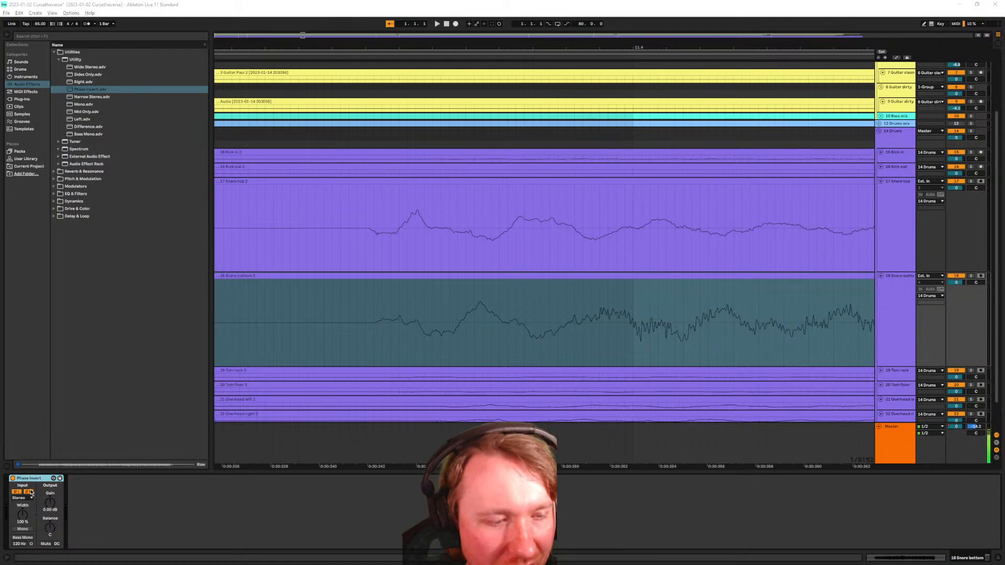
{"action": "left_click", "coordinate": [375, 329]}
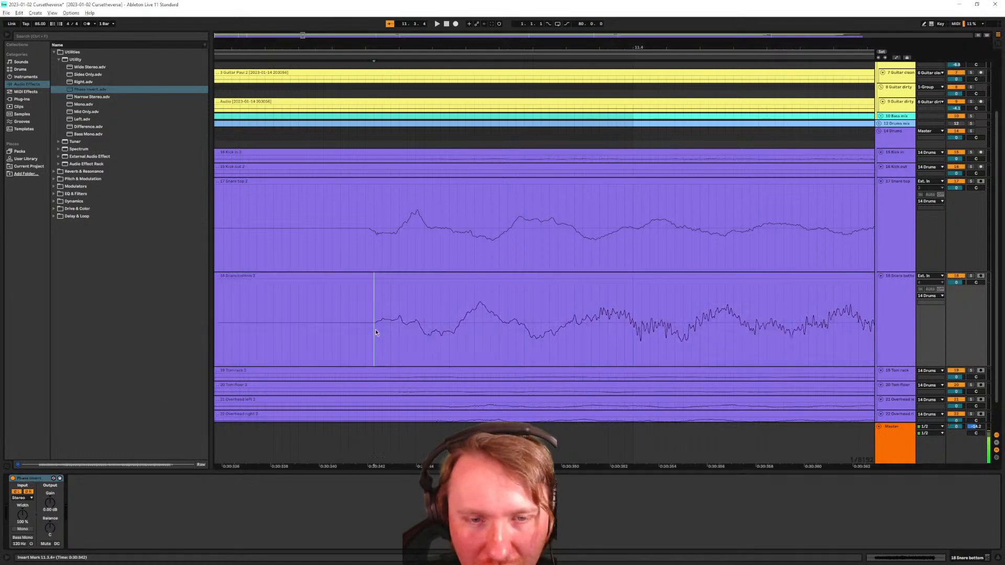
{"action": "scroll", "coordinate": [374, 329], "scroll_direction": "down", "scroll_amount": 4}
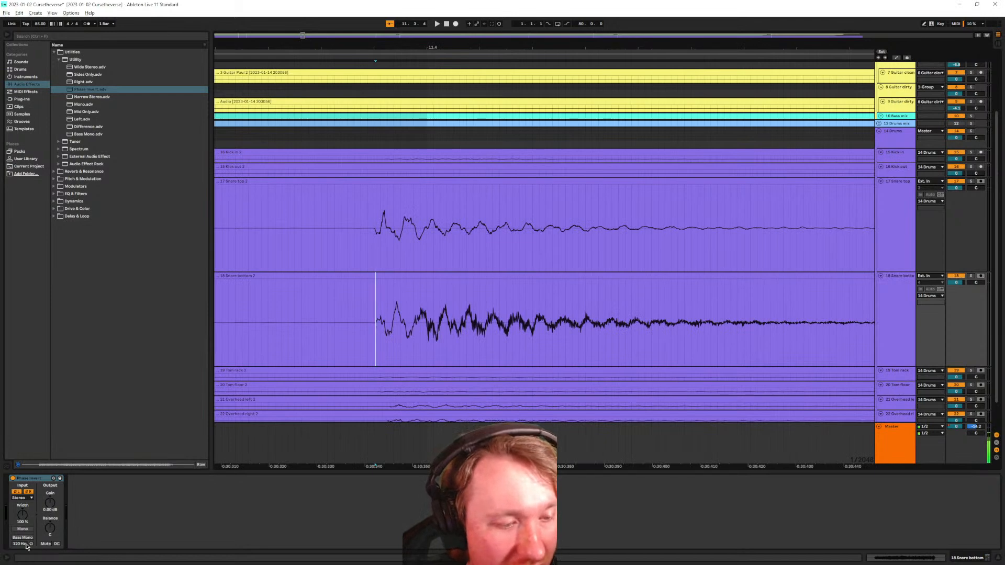
{"action": "left_click", "coordinate": [28, 498]}
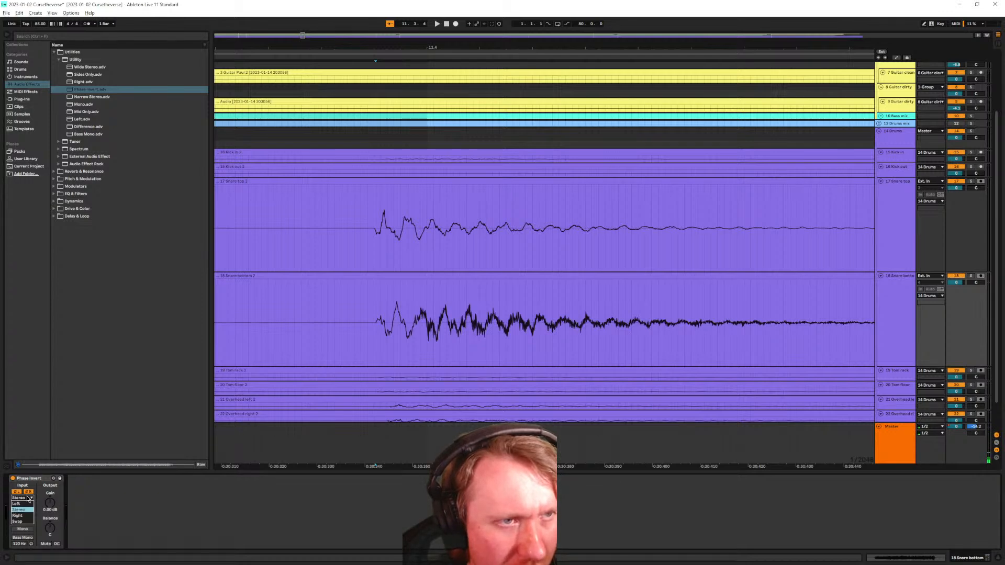
{"action": "left_click", "coordinate": [140, 514]}
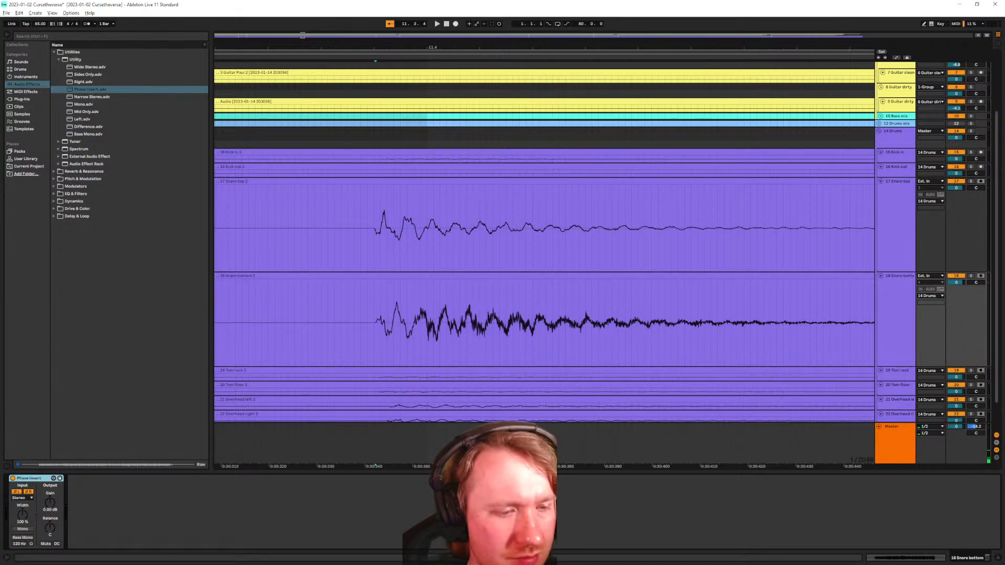
{"action": "left_click", "coordinate": [16, 492]}
{"action": "left_click", "coordinate": [16, 492]}
{"action": "left_click", "coordinate": [29, 493]}
{"action": "left_click", "coordinate": [28, 492]}
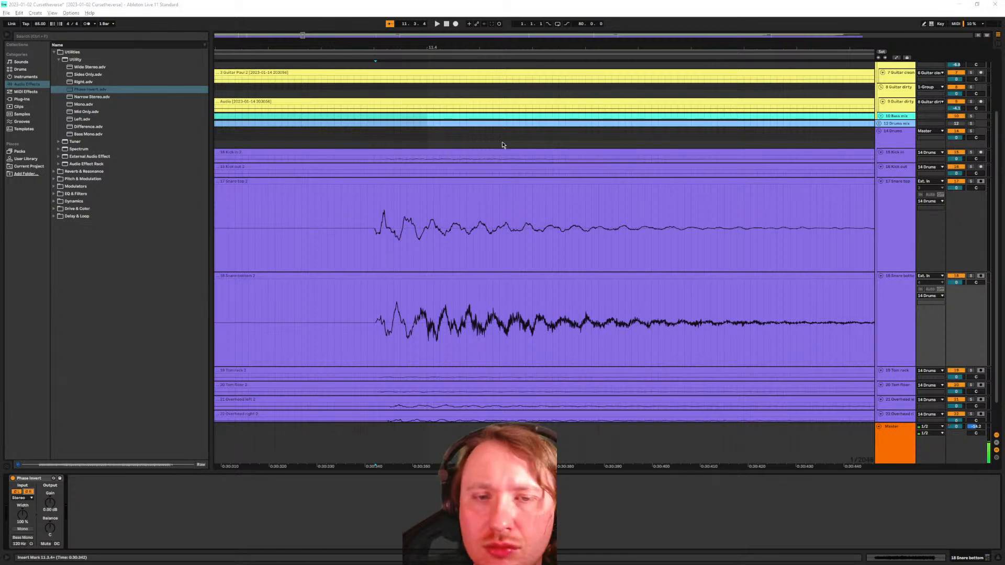
Play from just before the snare hit while toggling Phase Invert on and off
{"action": "left_click", "coordinate": [354, 325]}
{"action": "key", "text": "space"}
{"action": "scroll", "coordinate": [382, 331], "scroll_direction": "down", "scroll_amount": 15}
{"action": "left_click", "coordinate": [13, 478]}
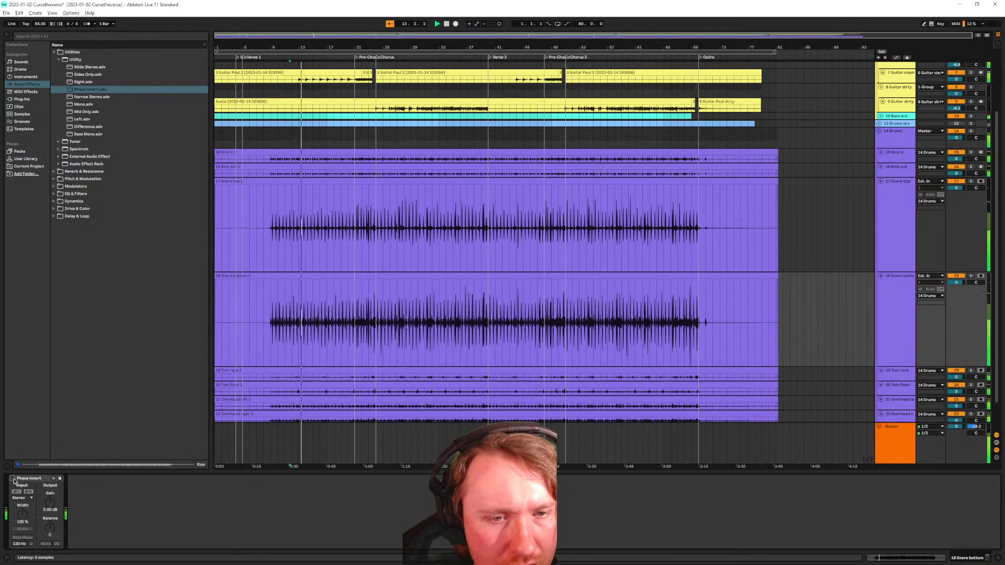
{"action": "left_click", "coordinate": [13, 478]}
{"action": "left_click", "coordinate": [13, 478]}
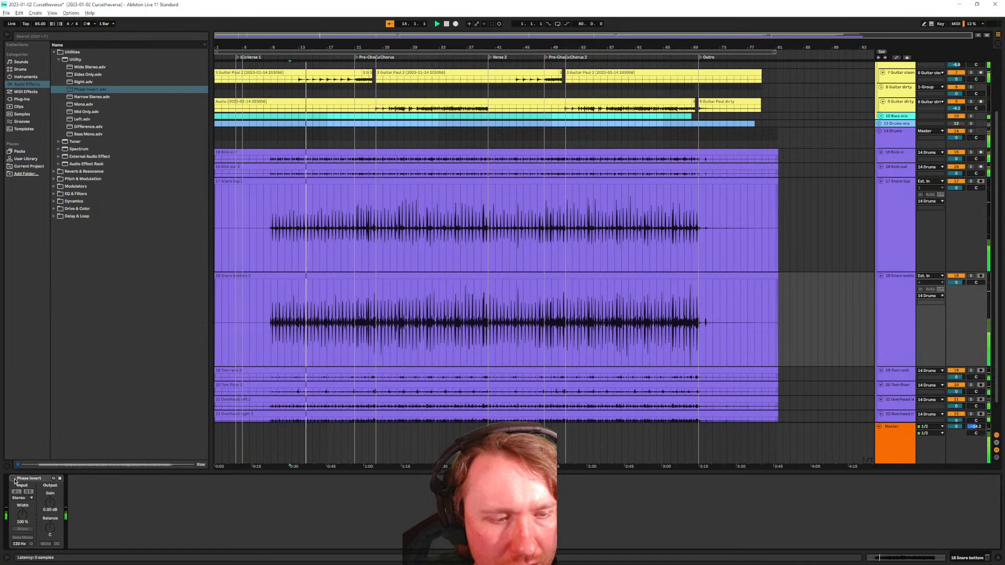
{"action": "left_click", "coordinate": [14, 478]}
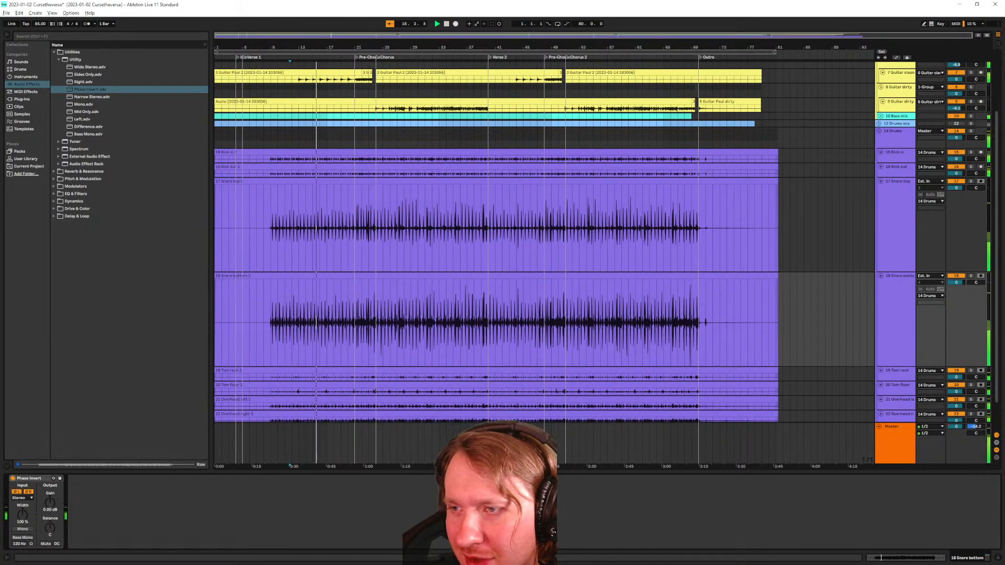
Solo the Snare top and Snare bottom tracks and A/B the Phase Invert device
{"action": "left_click", "coordinate": [951, 185], "text": "shift"}
{"action": "left_click", "coordinate": [971, 181]}
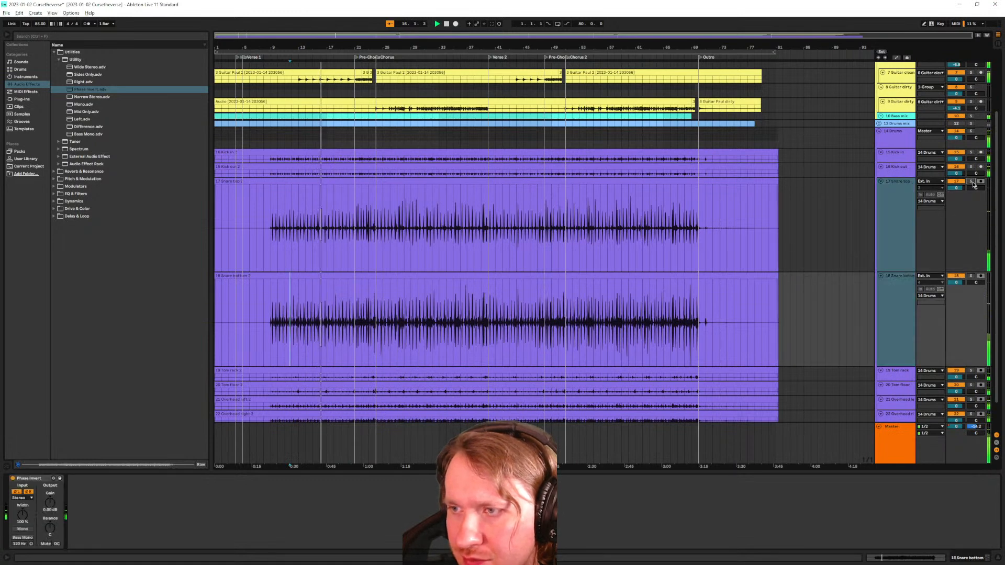
{"action": "left_click", "coordinate": [14, 479]}
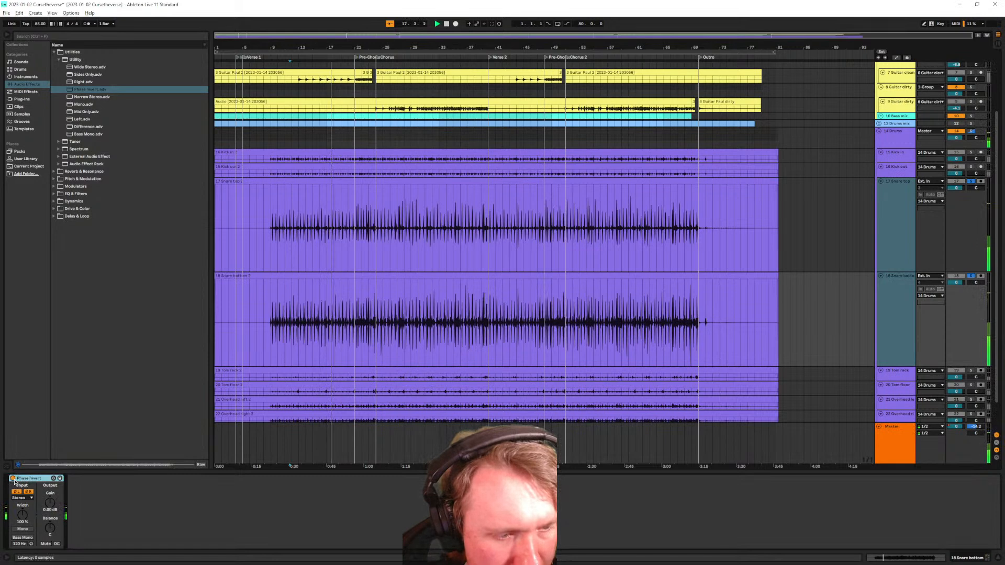
{"action": "left_click", "coordinate": [14, 479]}
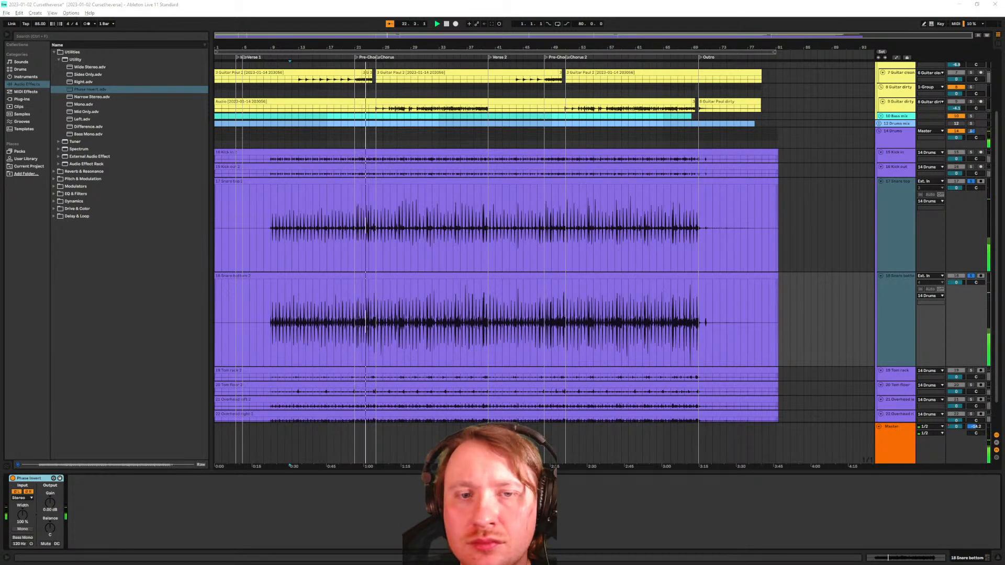
{"action": "left_click", "coordinate": [13, 478]}
{"action": "left_click", "coordinate": [13, 480]}
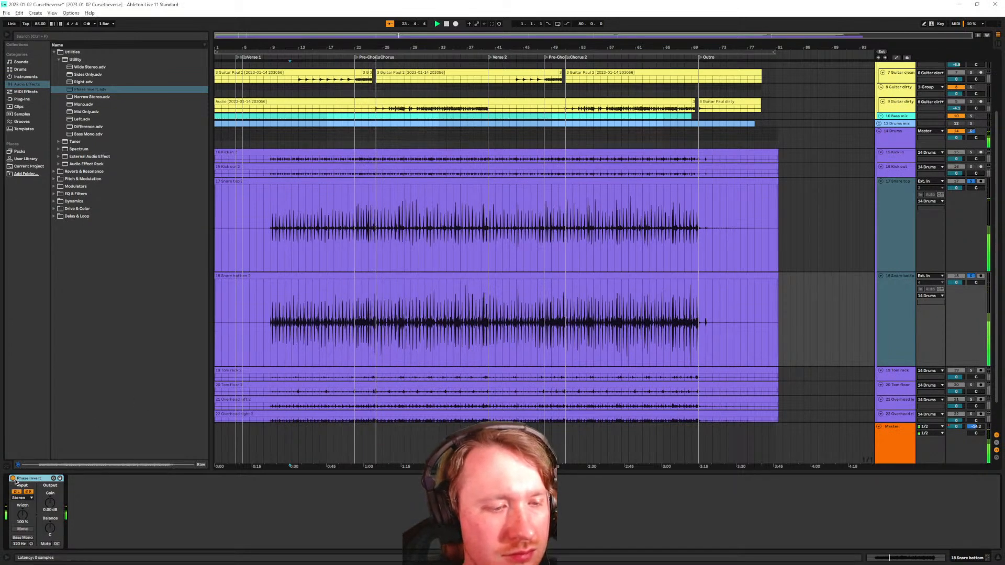
Compare Phase Invert with left and right channel inversion switched off and back on
{"action": "key", "text": "space"}
{"action": "key", "text": "space"}
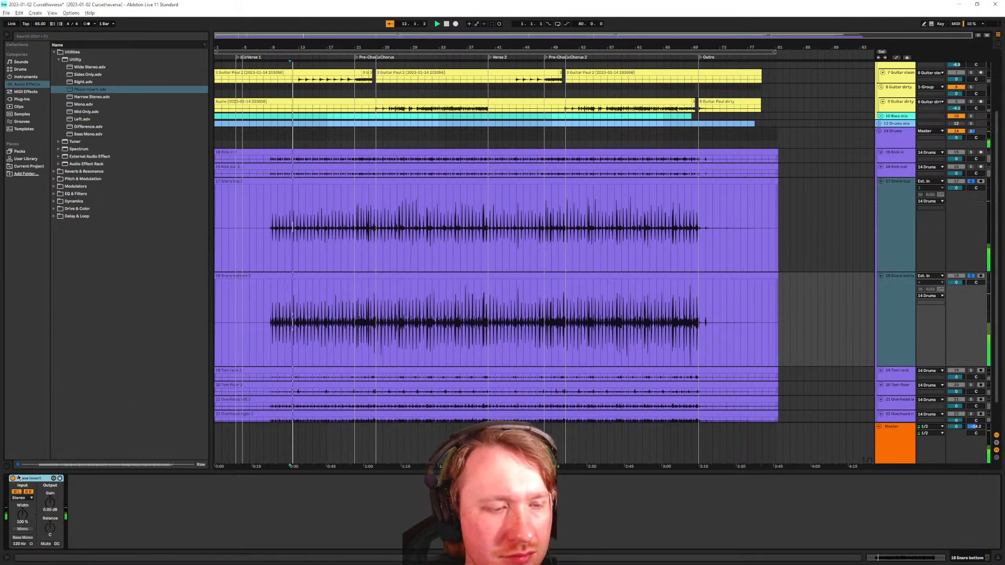
{"action": "left_click", "coordinate": [17, 491]}
{"action": "left_click", "coordinate": [28, 492]}
{"action": "key", "text": "space"}
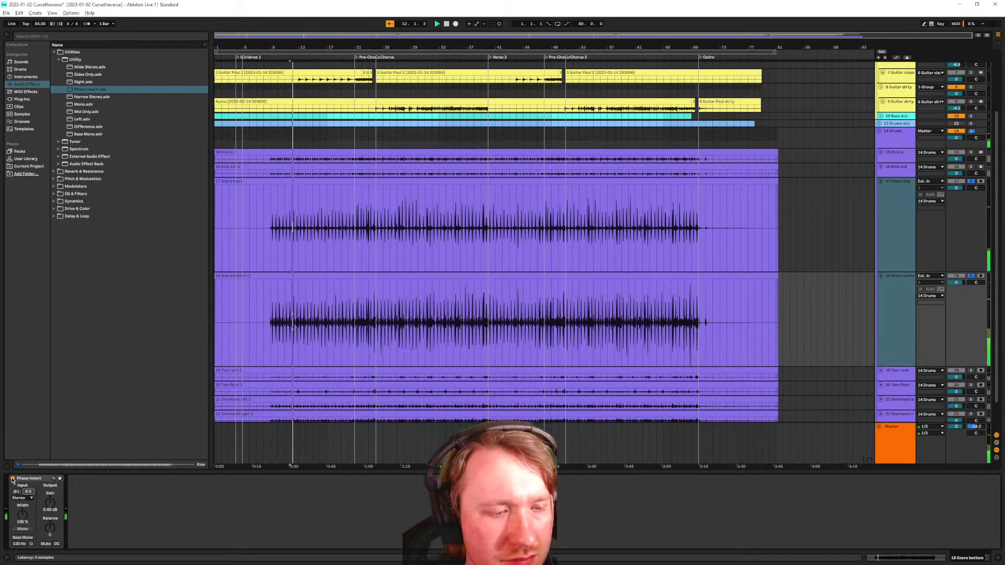
{"action": "left_click", "coordinate": [13, 478]}
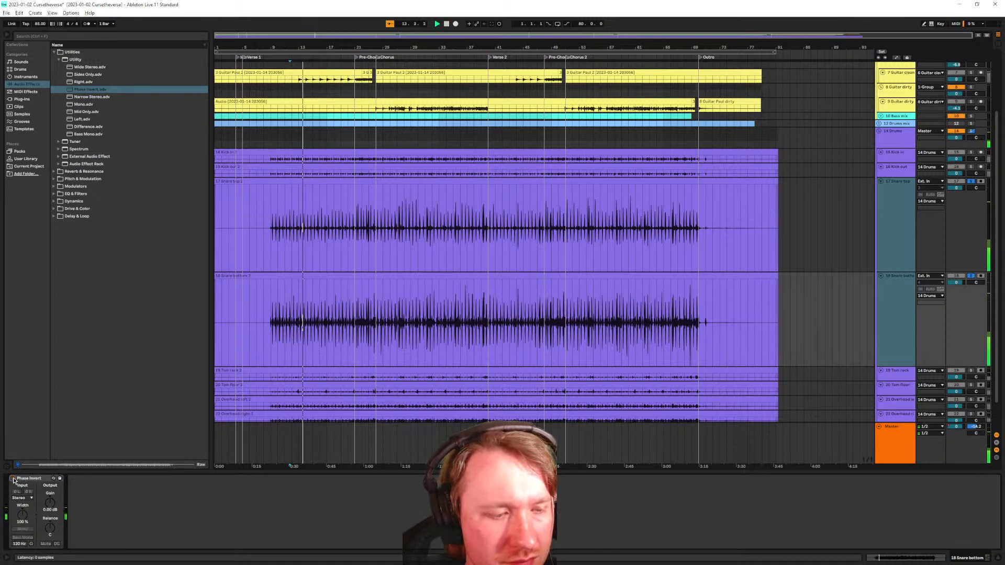
{"action": "left_click", "coordinate": [13, 479]}
{"action": "left_click", "coordinate": [15, 491]}
{"action": "left_click", "coordinate": [29, 491]}
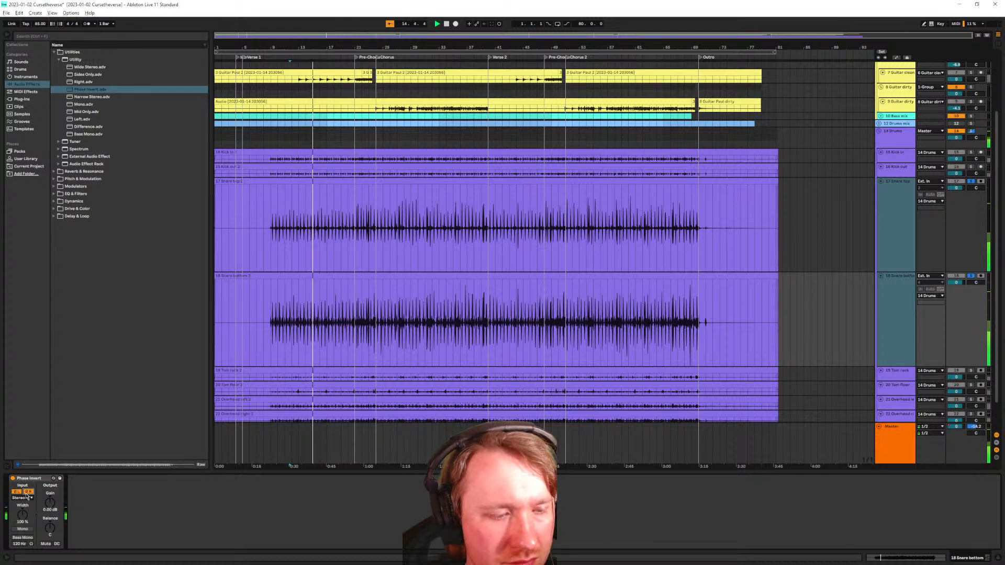
{"action": "left_click", "coordinate": [28, 491]}
{"action": "left_click", "coordinate": [16, 492]}
Try the Utility channel modes Left only, then Right only, then Left again
{"action": "left_click", "coordinate": [21, 498]}
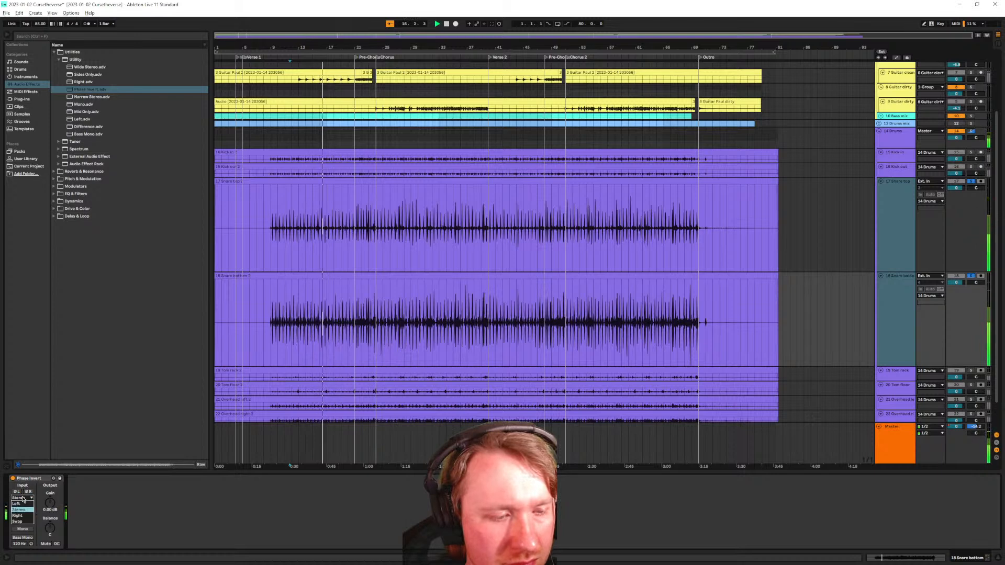
{"action": "left_click", "coordinate": [23, 493]}
{"action": "left_click", "coordinate": [28, 499]}
{"action": "left_click", "coordinate": [21, 515]}
{"action": "left_click", "coordinate": [26, 499]}
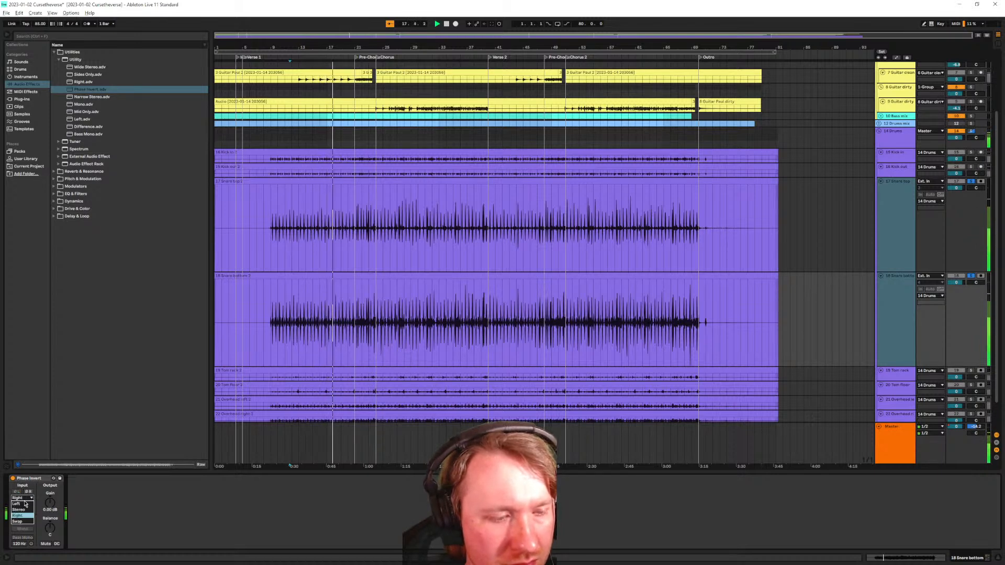
{"action": "left_click", "coordinate": [24, 504]}
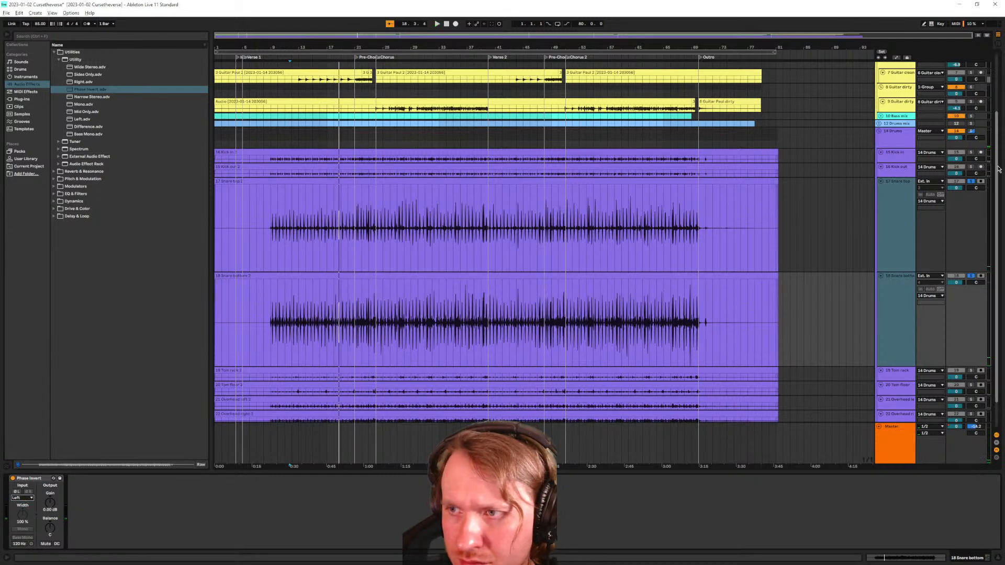
Unsolo the snare tracks and delete the Phase Invert device
{"action": "left_click", "coordinate": [971, 181]}
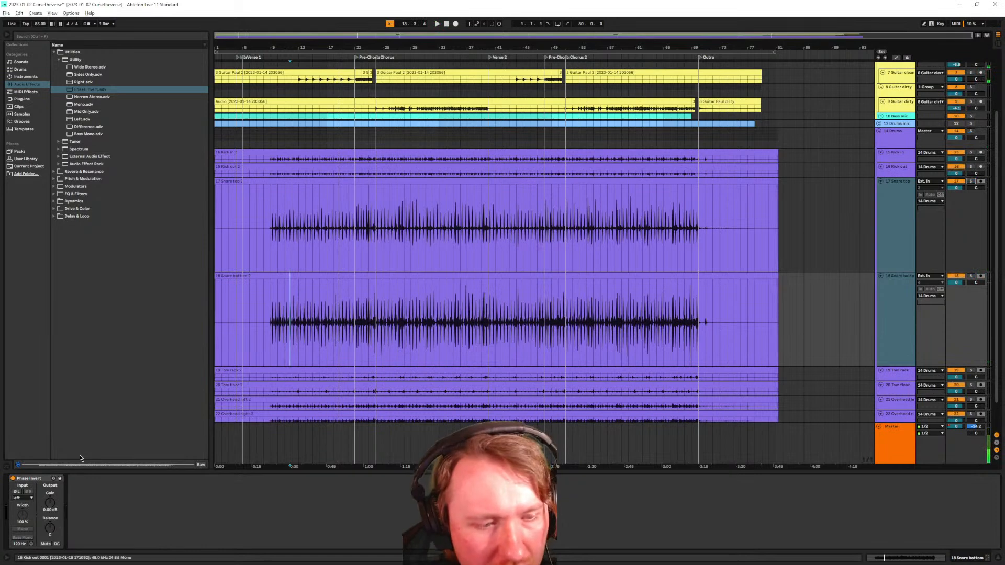
{"action": "left_click", "coordinate": [32, 479]}
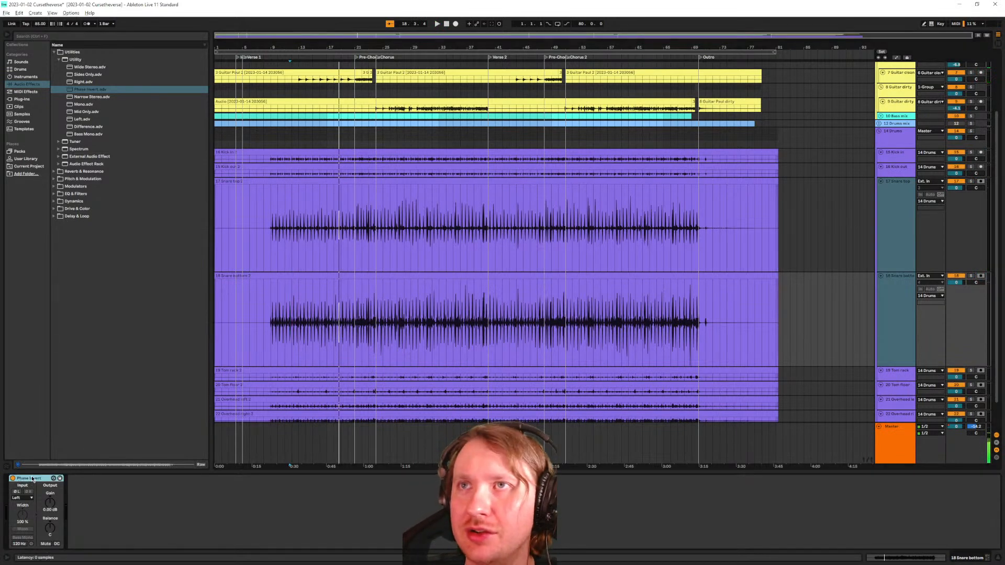
{"action": "key", "text": "Delete"}
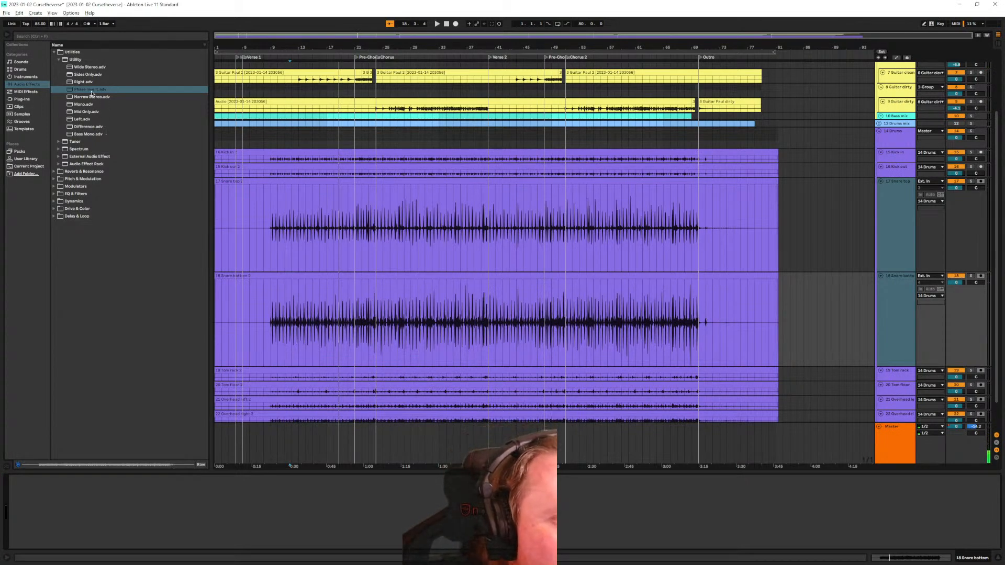
{"action": "left_click", "coordinate": [66, 37]}
{"action": "type", "text": "phase"}
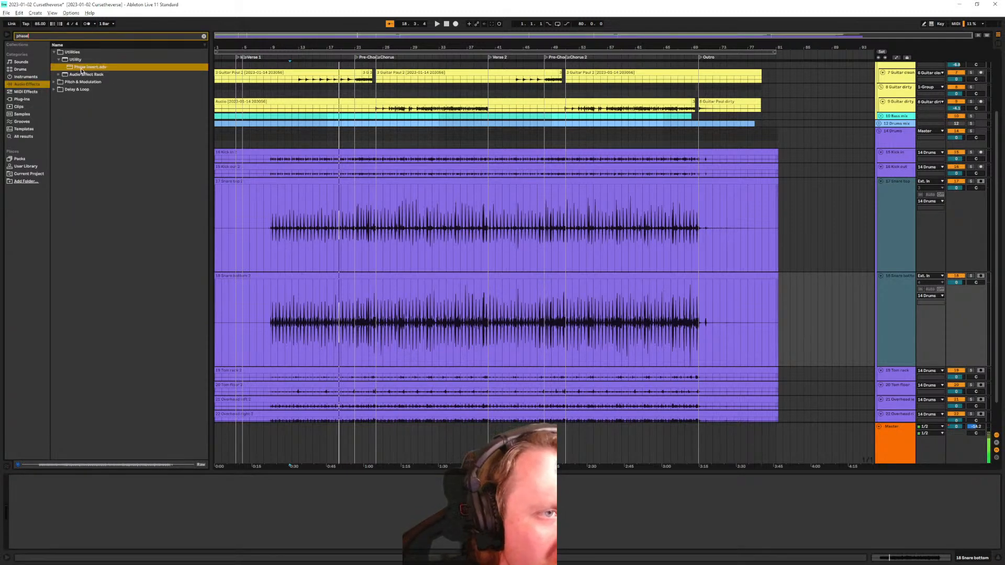
{"action": "left_click_drag", "start_coordinate": [81, 68], "coordinate": [67, 487]}
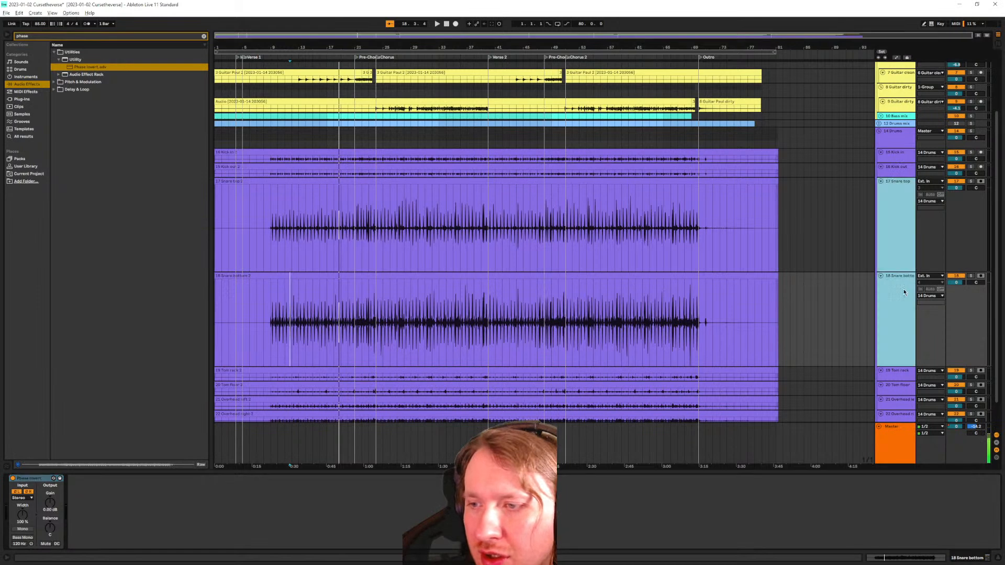
{"action": "left_click", "coordinate": [889, 287]}
{"action": "left_click", "coordinate": [895, 251]}
{"action": "left_click", "coordinate": [900, 306]}
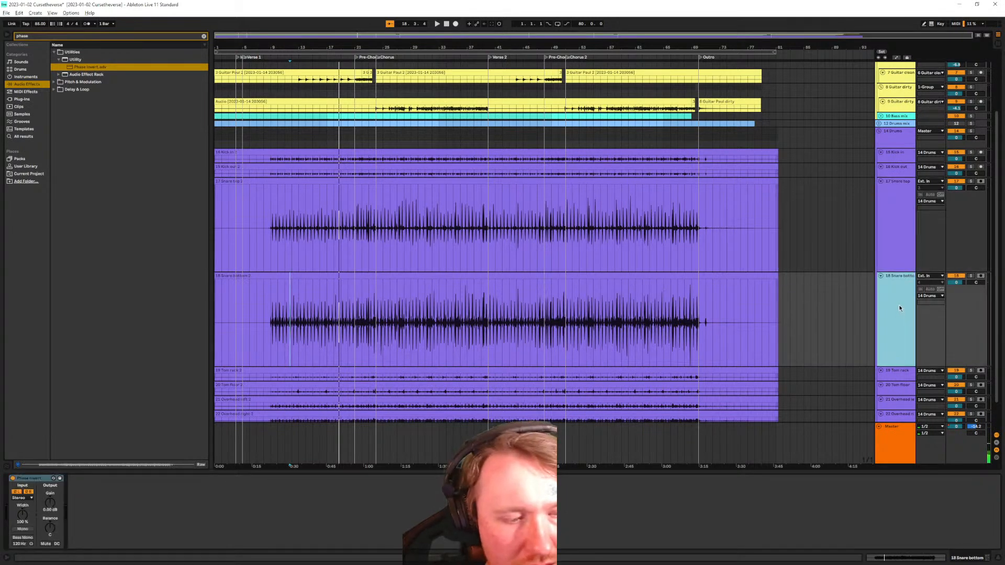
{"action": "left_click", "coordinate": [903, 257]}
{"action": "left_click", "coordinate": [897, 294]}
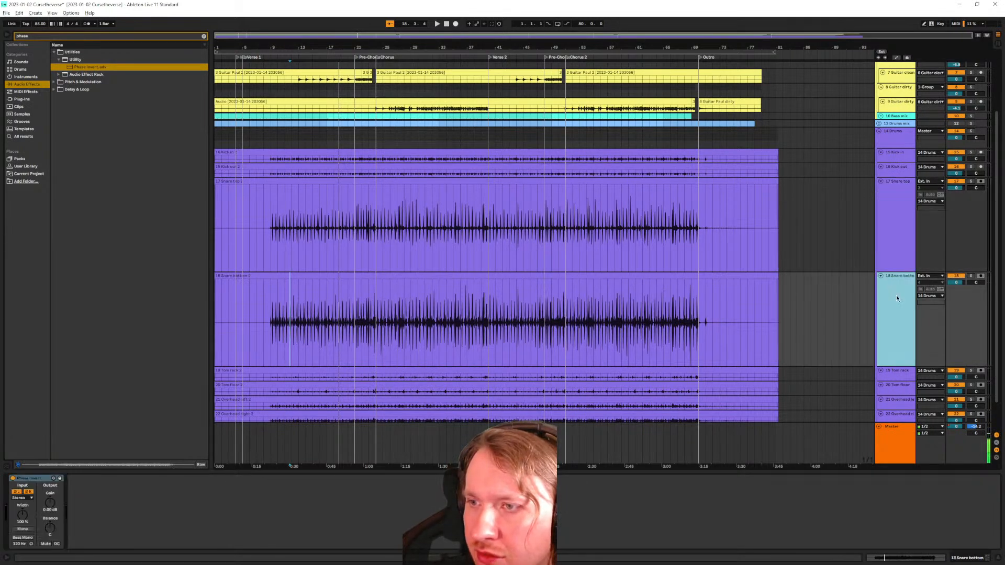
{"action": "left_click", "coordinate": [902, 172]}
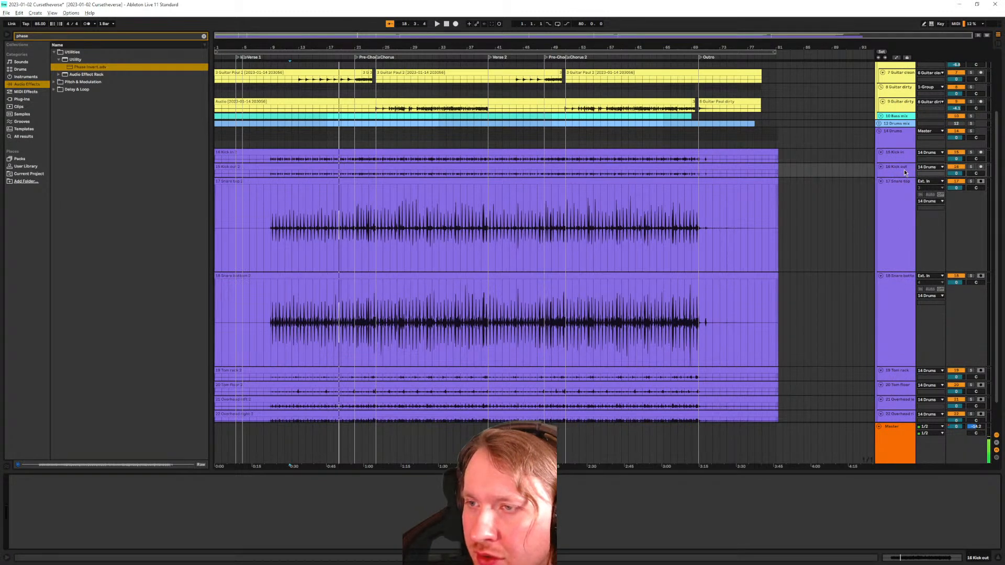
{"action": "left_click", "coordinate": [903, 144]}
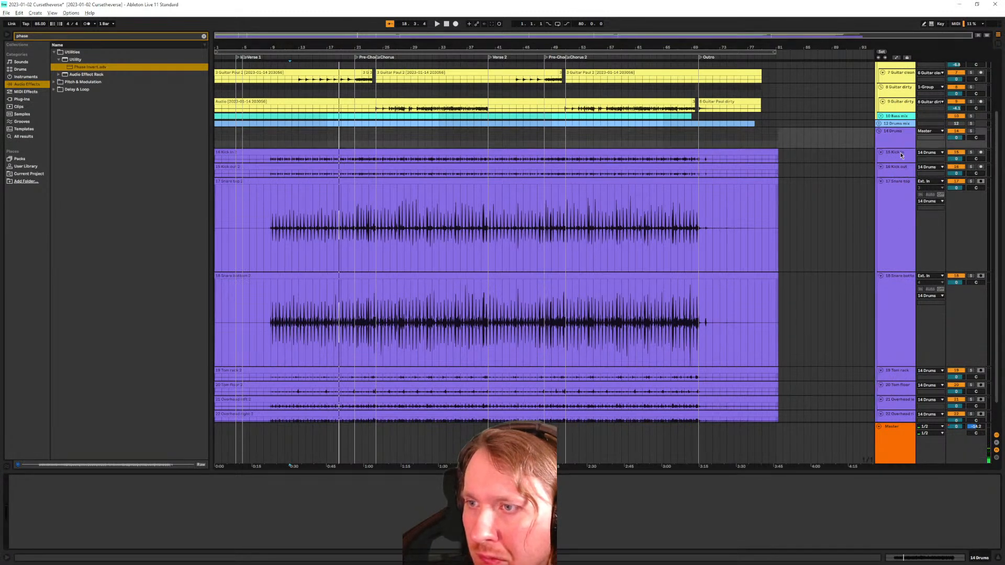
{"action": "left_click", "coordinate": [901, 153]}
{"action": "left_click", "coordinate": [898, 171], "text": "shift"}
Enlarge the Kick in and Kick out lanes and zoom deep into the kick transients
{"action": "left_click_drag", "start_coordinate": [898, 189], "coordinate": [907, 307]}
{"action": "scroll", "coordinate": [272, 121], "scroll_direction": "up", "scroll_amount": 10}
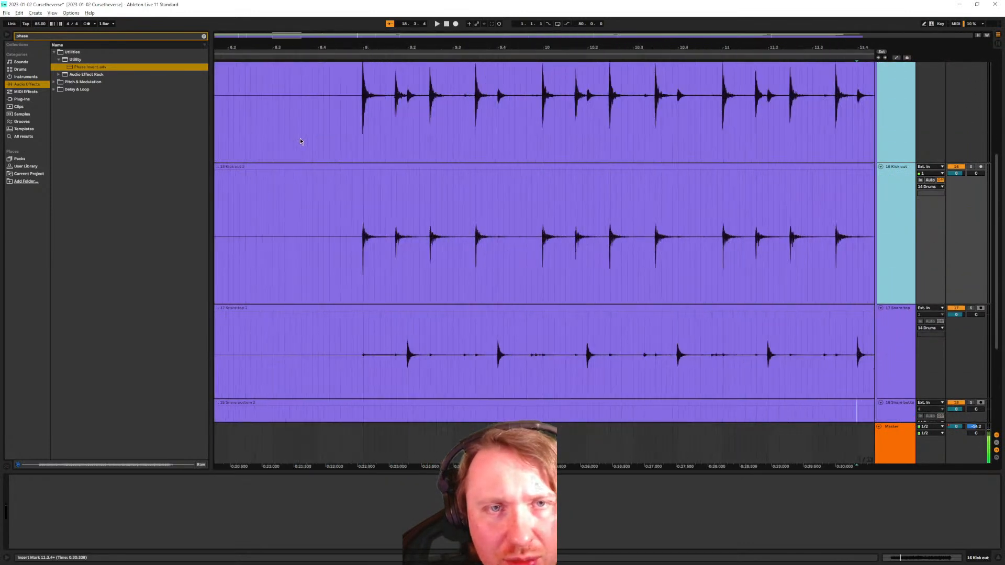
{"action": "scroll", "coordinate": [454, 183], "scroll_direction": "up", "scroll_amount": 15}
{"action": "scroll", "coordinate": [394, 199], "scroll_direction": "up", "scroll_amount": 3}
{"action": "scroll", "coordinate": [394, 198], "scroll_direction": "up", "scroll_amount": 1}
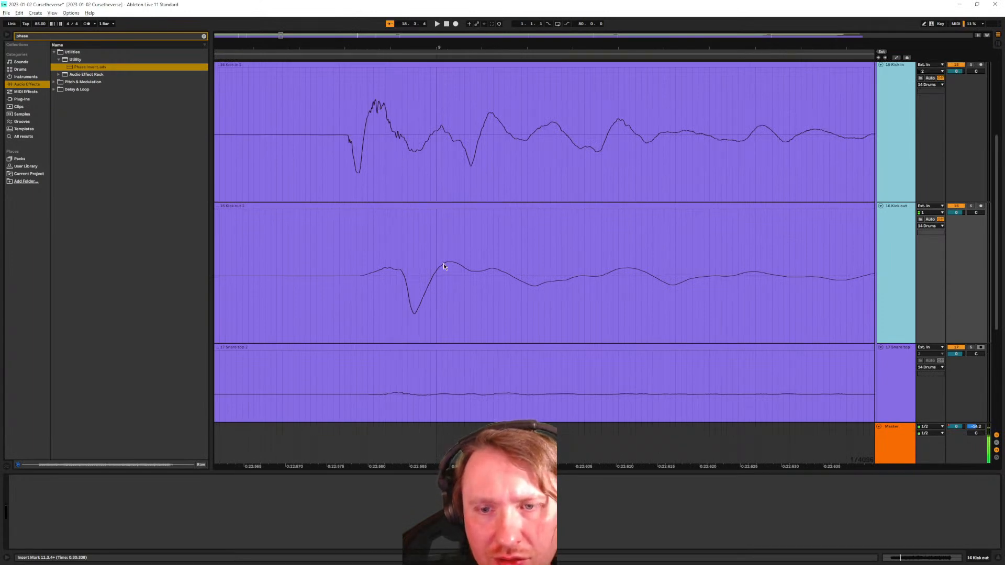
{"action": "scroll", "coordinate": [526, 255], "scroll_direction": "down", "scroll_amount": 3}
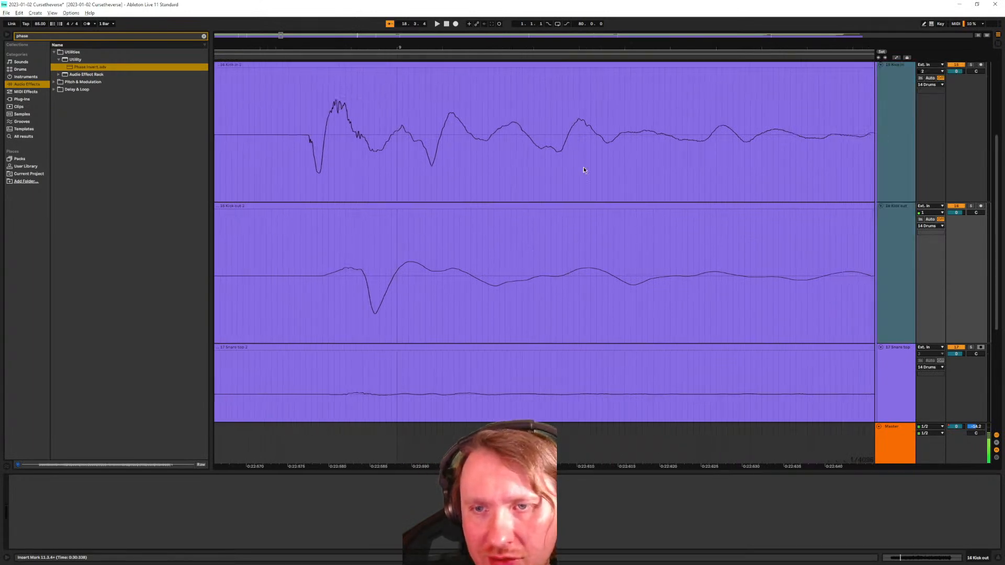
{"action": "scroll", "coordinate": [668, 218], "scroll_direction": "down", "scroll_amount": 6}
Compare the kick waveforms' phase up close, then optimize track heights with H
{"action": "scroll", "coordinate": [652, 206], "scroll_direction": "up", "scroll_amount": 4}
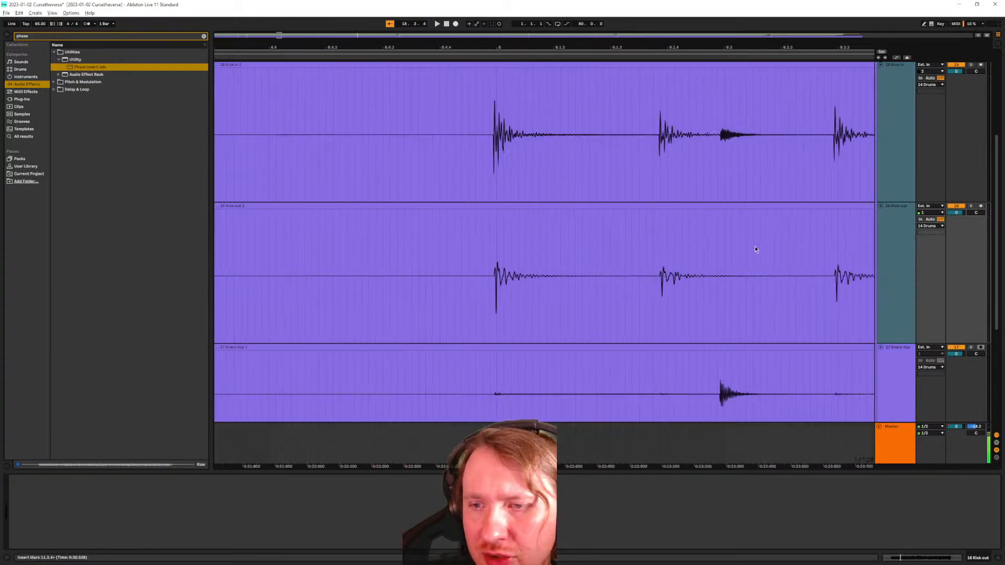
{"action": "scroll", "coordinate": [569, 231], "scroll_direction": "up", "scroll_amount": 8}
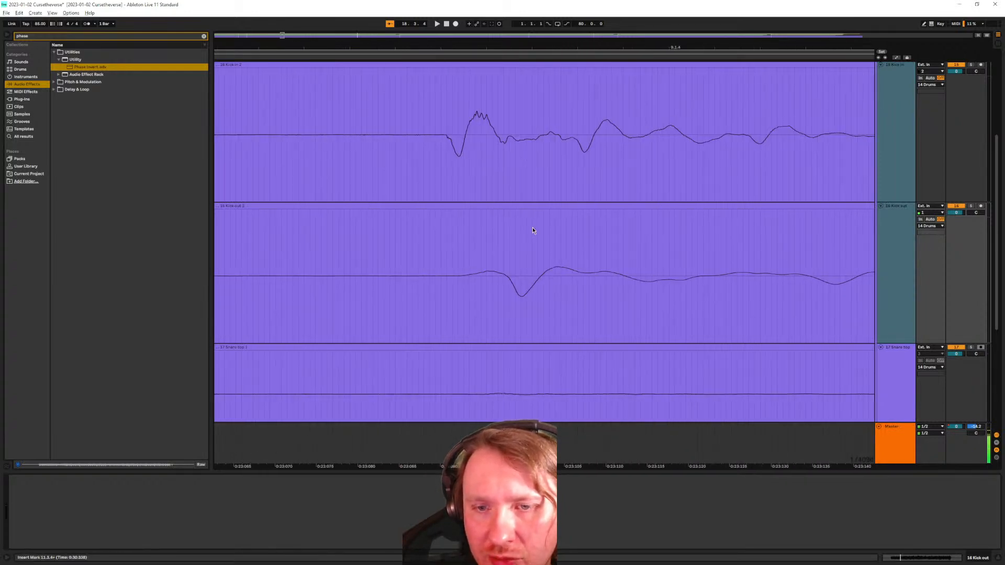
{"action": "scroll", "coordinate": [529, 161], "scroll_direction": "down", "scroll_amount": 2}
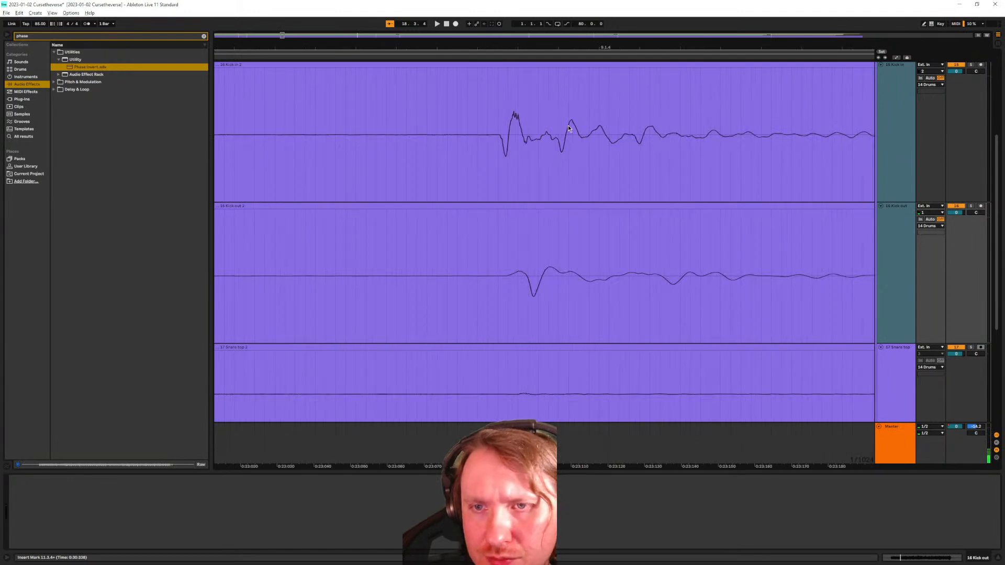
{"action": "scroll", "coordinate": [573, 135], "scroll_direction": "down", "scroll_amount": 10}
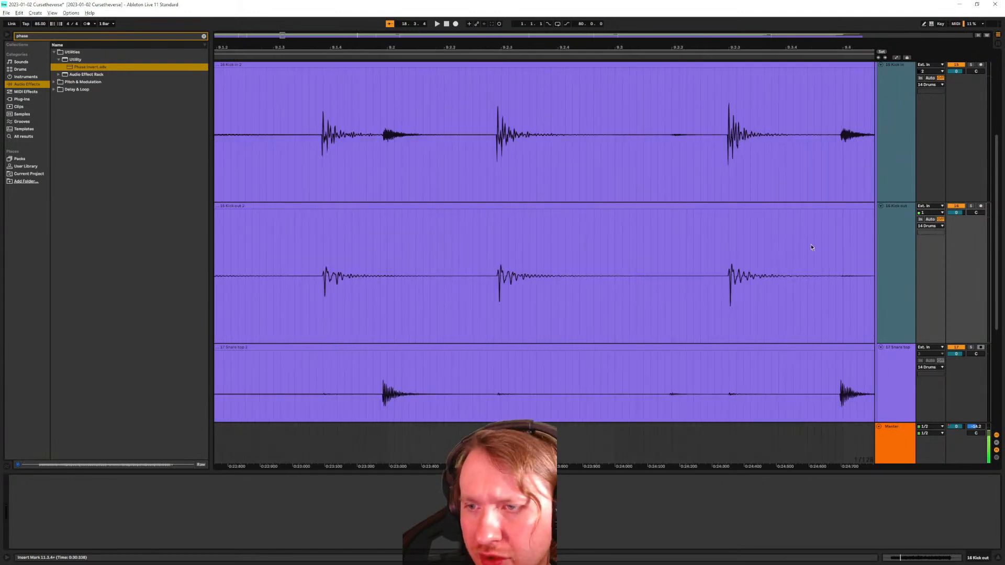
{"action": "scroll", "coordinate": [459, 171], "scroll_direction": "up", "scroll_amount": 10}
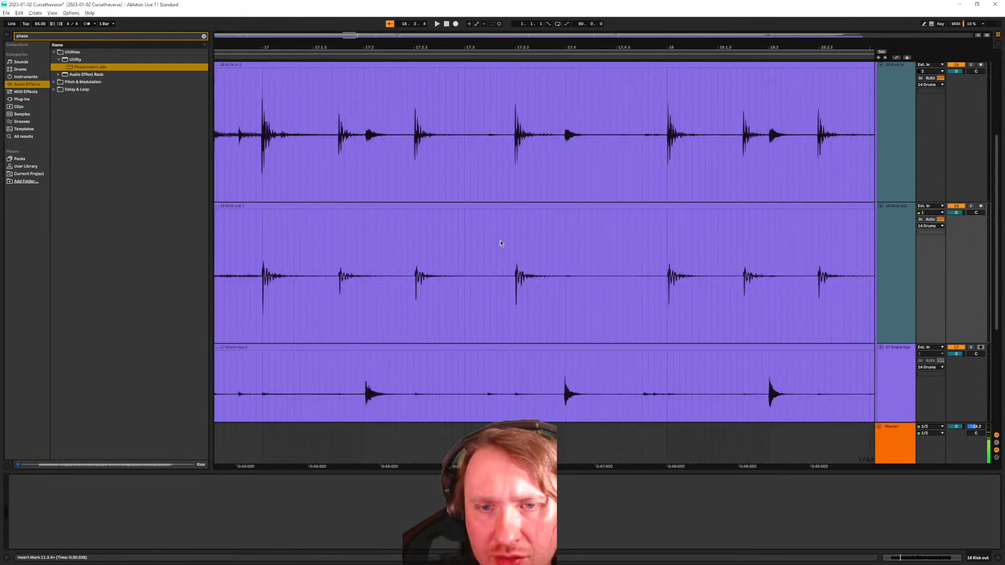
{"action": "scroll", "coordinate": [467, 253], "scroll_direction": "up", "scroll_amount": 3}
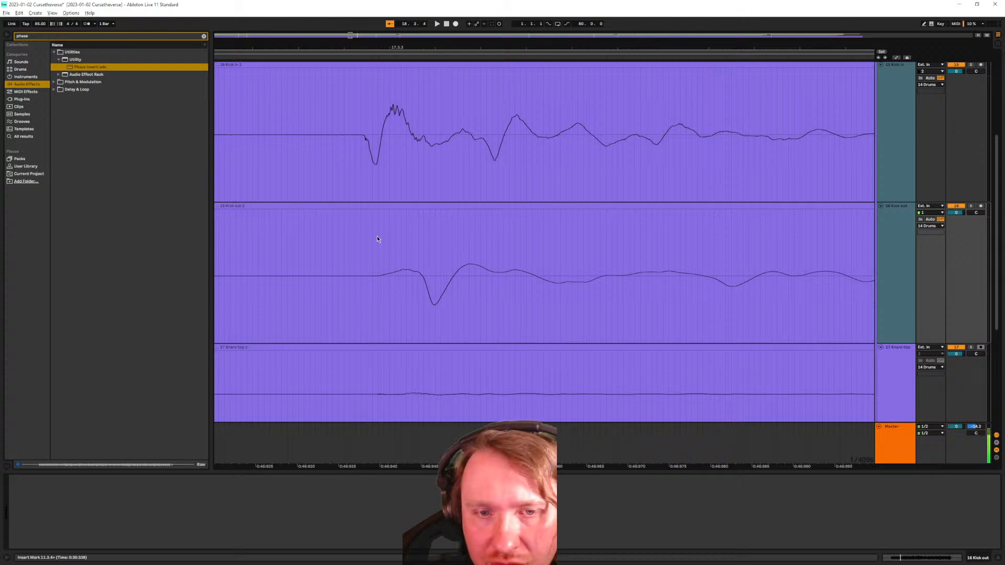
{"action": "scroll", "coordinate": [377, 274], "scroll_direction": "down", "scroll_amount": 15}
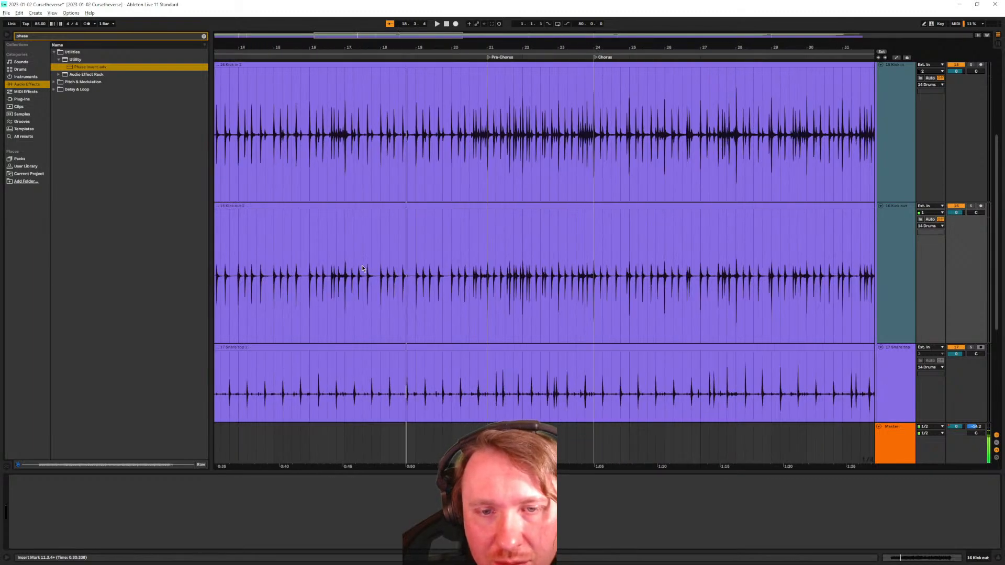
{"action": "key", "text": "h"}
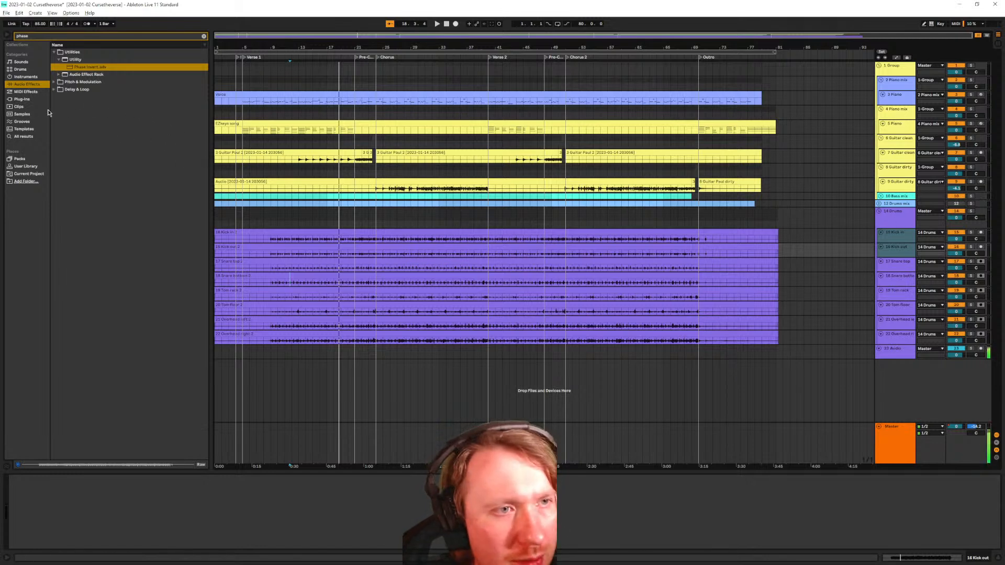
Add the 1 High hat 0001 and Ride recordings from Current Project as new tracks
{"action": "left_click", "coordinate": [40, 175]}
{"action": "left_click", "coordinate": [40, 167]}
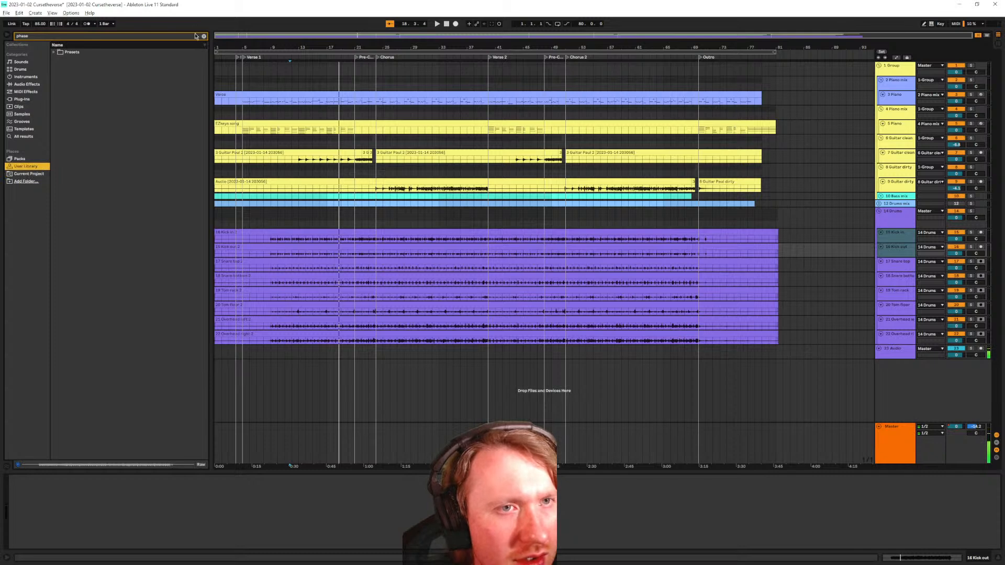
{"action": "left_click", "coordinate": [203, 36]}
{"action": "left_click", "coordinate": [30, 167]}
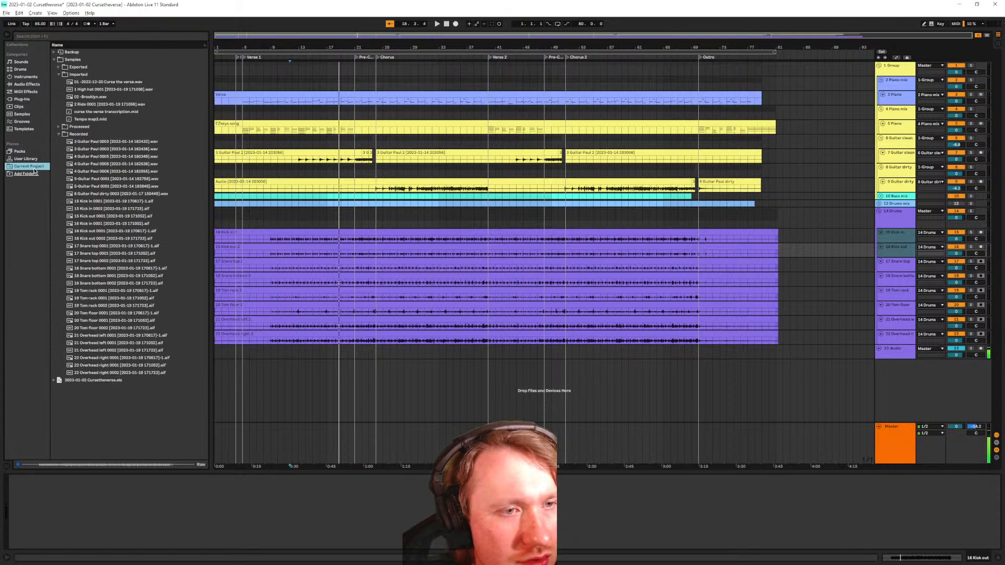
{"action": "left_click", "coordinate": [58, 135]}
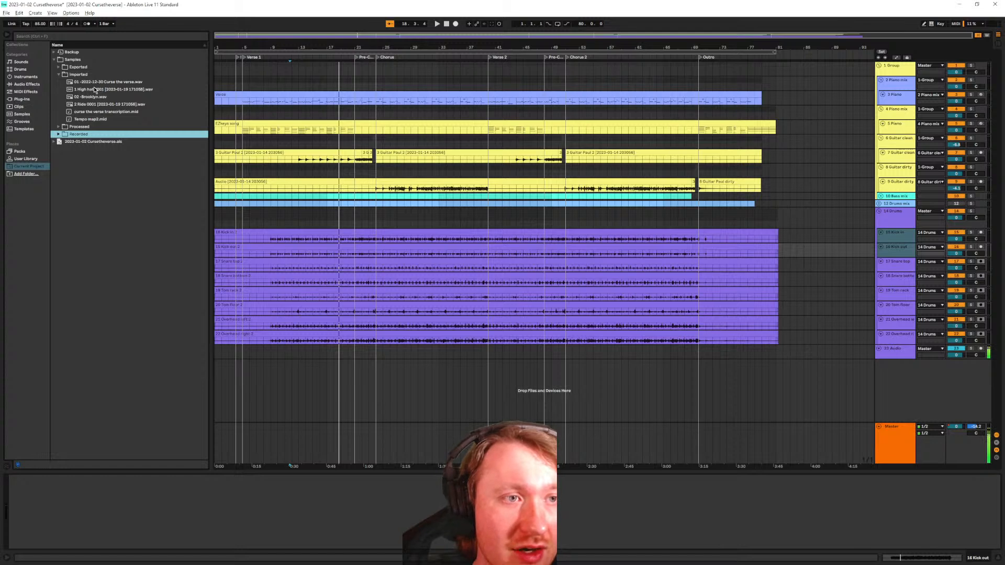
{"action": "left_click", "coordinate": [92, 90]}
{"action": "left_click_drag", "start_coordinate": [92, 90], "coordinate": [218, 378]}
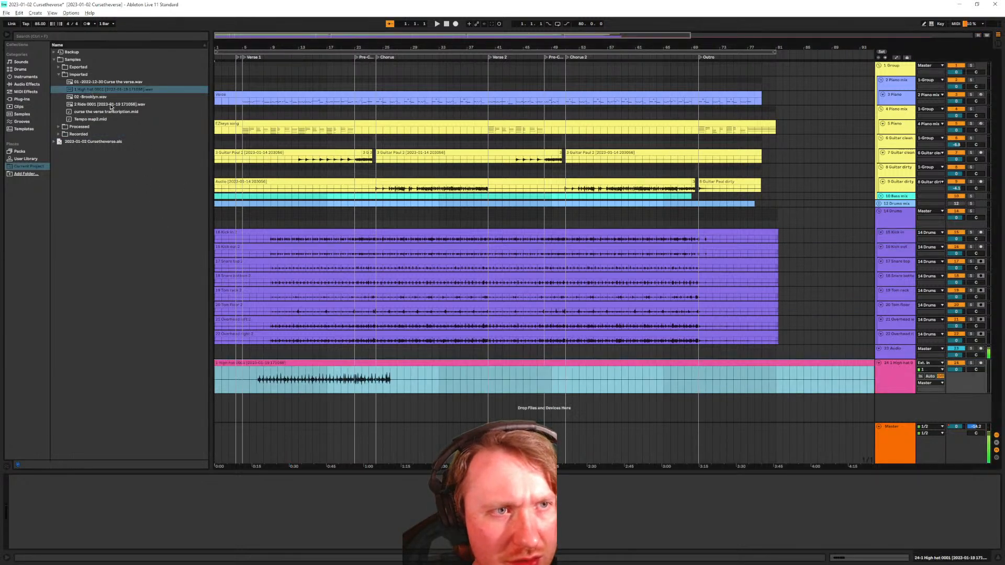
{"action": "left_click_drag", "start_coordinate": [105, 105], "coordinate": [223, 410]}
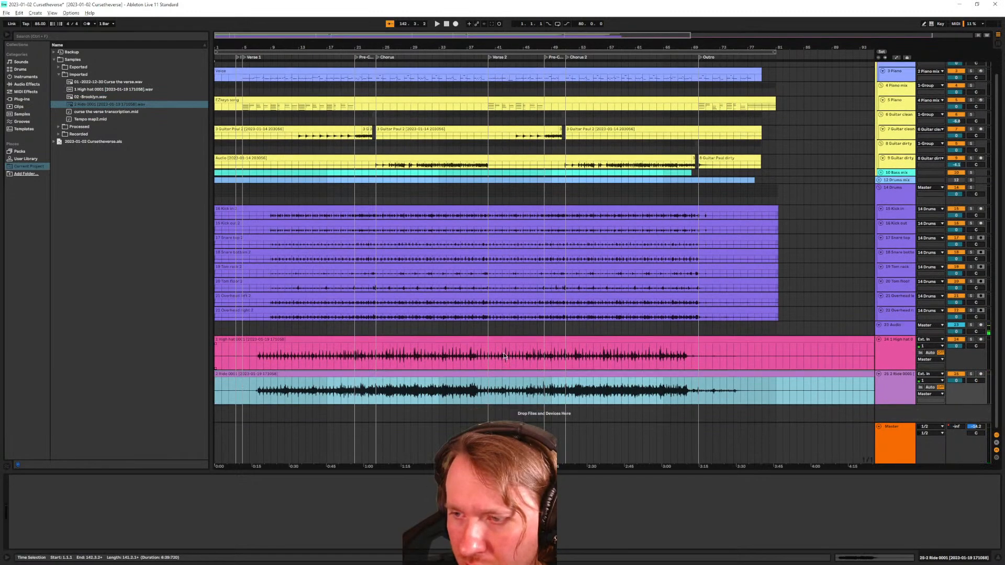
Enlarge the 23 Audio track to show its routing and record-arm it
{"action": "left_click", "coordinate": [940, 331]}
{"action": "left_click_drag", "start_coordinate": [907, 338], "coordinate": [909, 351]}
{"action": "left_click", "coordinate": [981, 325]}
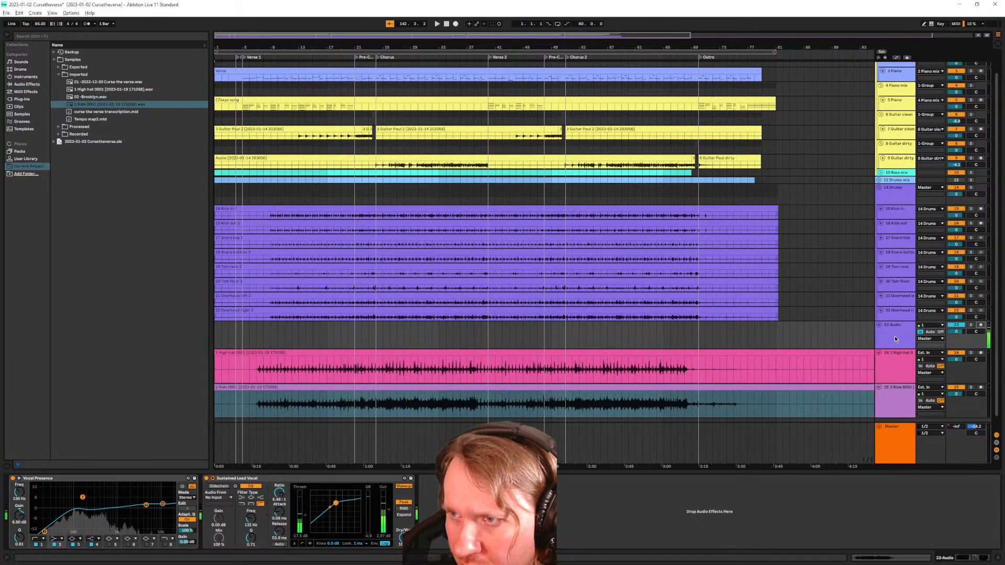
{"action": "scroll", "coordinate": [896, 341], "scroll_direction": "down", "scroll_amount": 1}
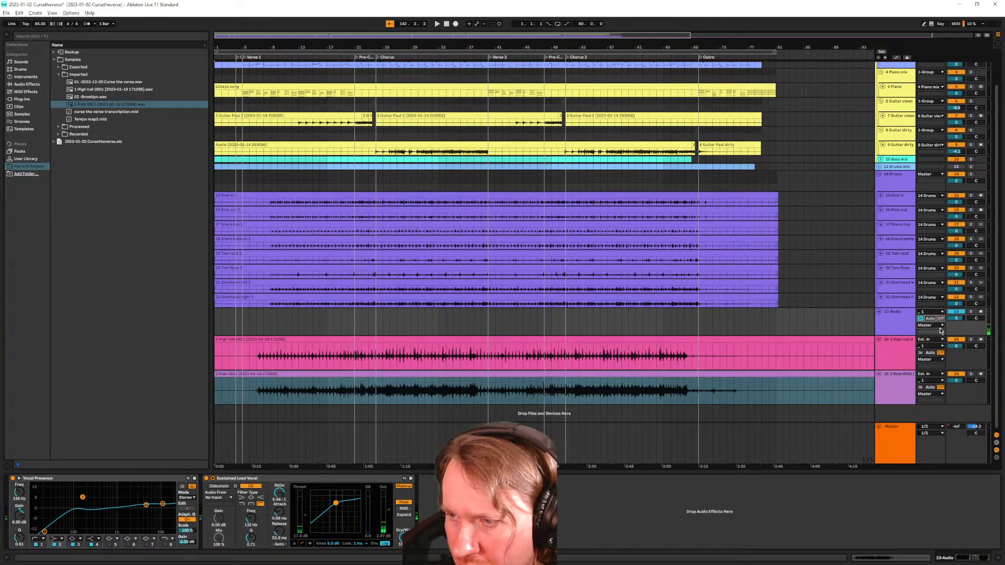
Keep the High hat input on channel 1, set Ride to channel 2, and re-arm Audio
{"action": "left_click", "coordinate": [897, 347]}
{"action": "left_click", "coordinate": [931, 346]}
{"action": "left_click", "coordinate": [934, 352]}
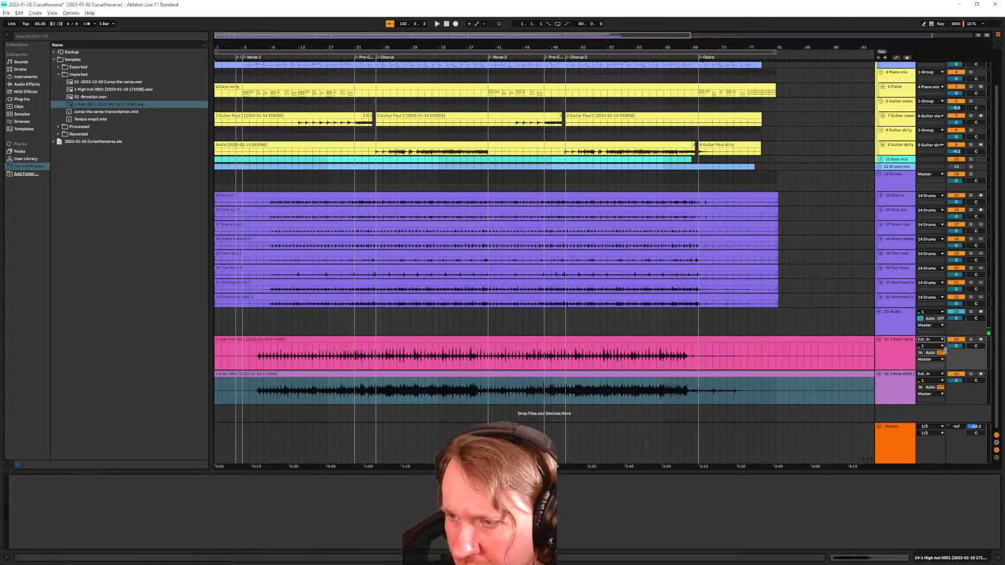
{"action": "left_click", "coordinate": [935, 347]}
{"action": "left_click", "coordinate": [932, 365]}
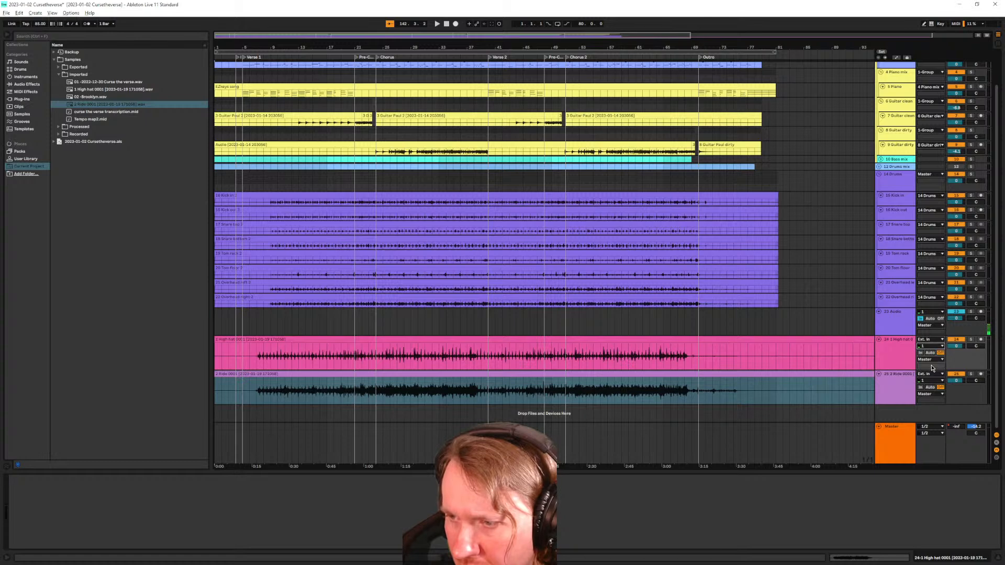
{"action": "left_click", "coordinate": [935, 382]}
{"action": "left_click", "coordinate": [934, 385]}
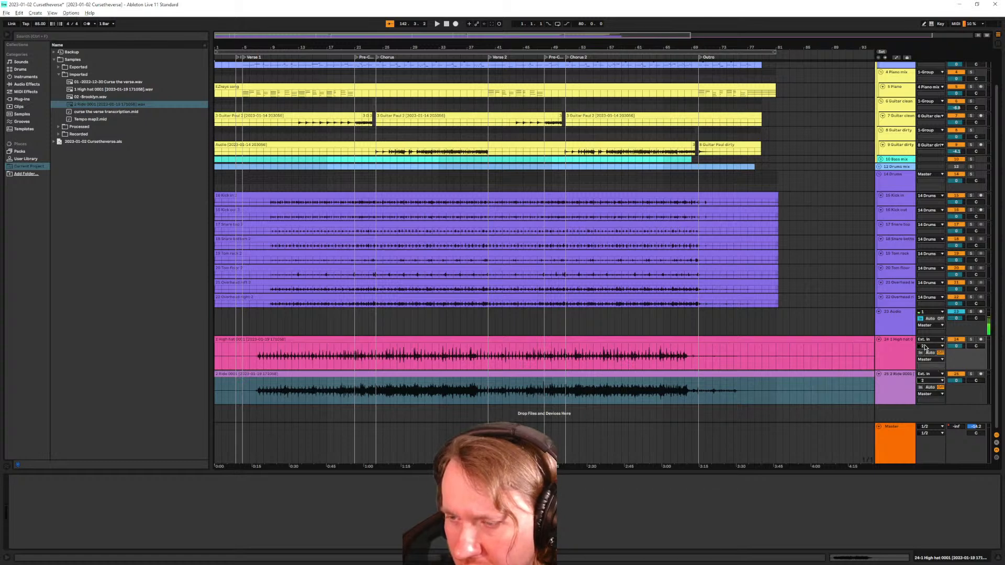
{"action": "left_click", "coordinate": [981, 312]}
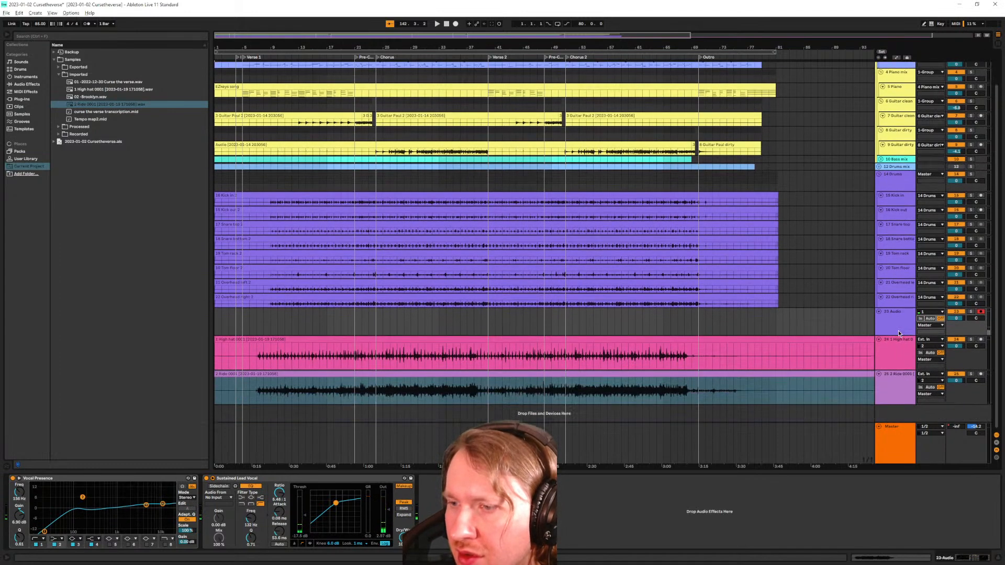
{"action": "left_click", "coordinate": [904, 329]}
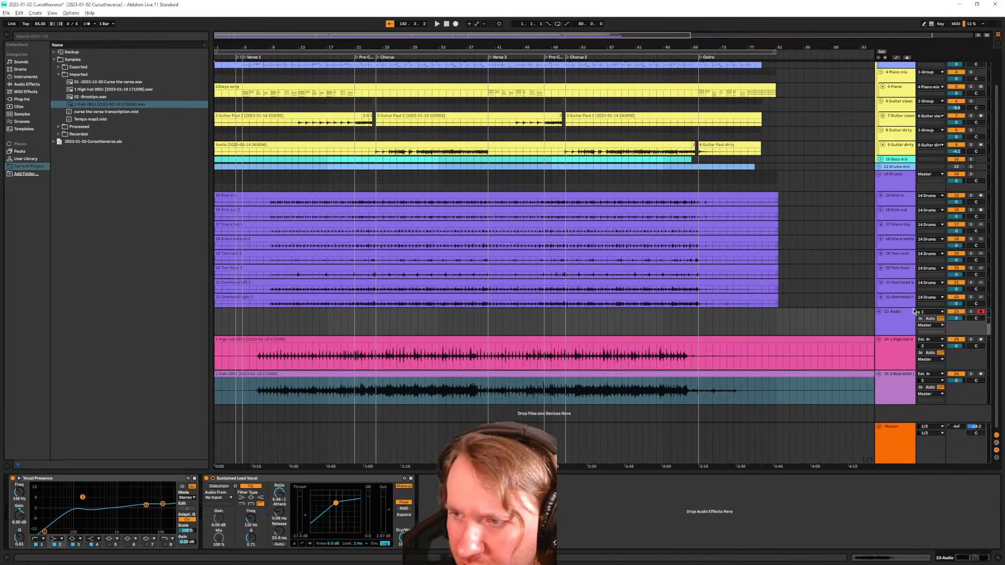
Set the Audio track to monitor its input and solo it
{"action": "left_click", "coordinate": [920, 319]}
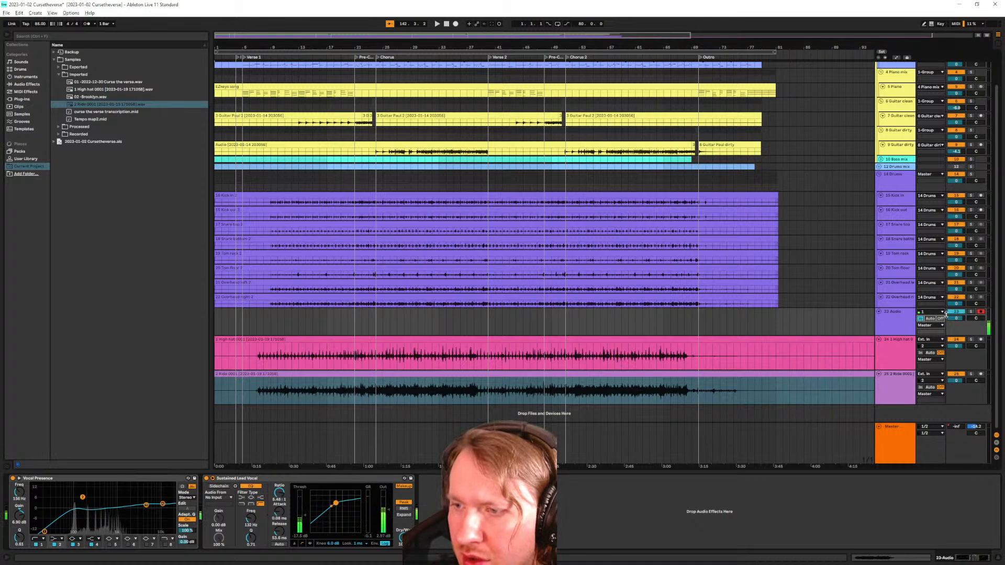
{"action": "left_click", "coordinate": [972, 313]}
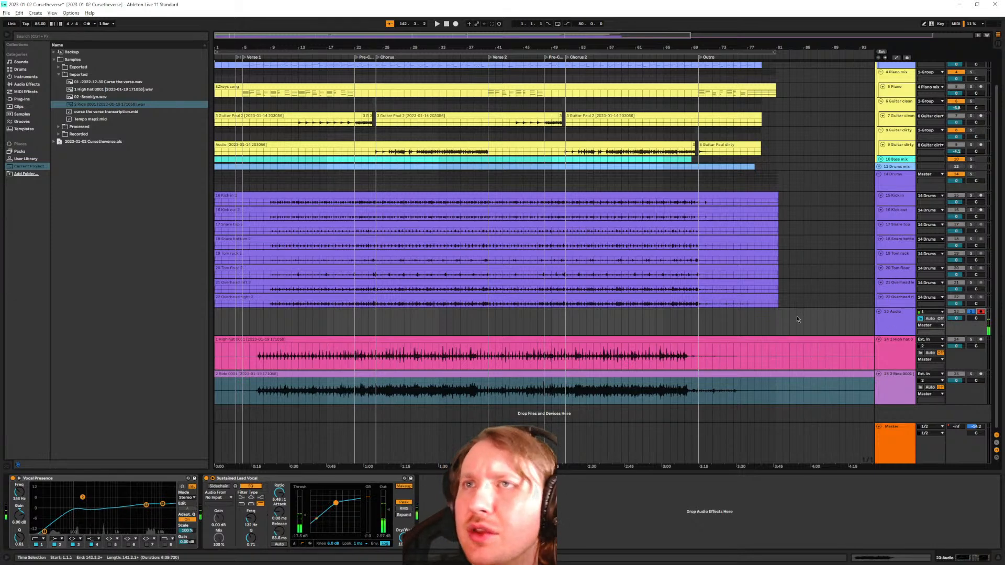
{"action": "left_click", "coordinate": [388, 261]}
{"action": "left_click", "coordinate": [394, 267]}
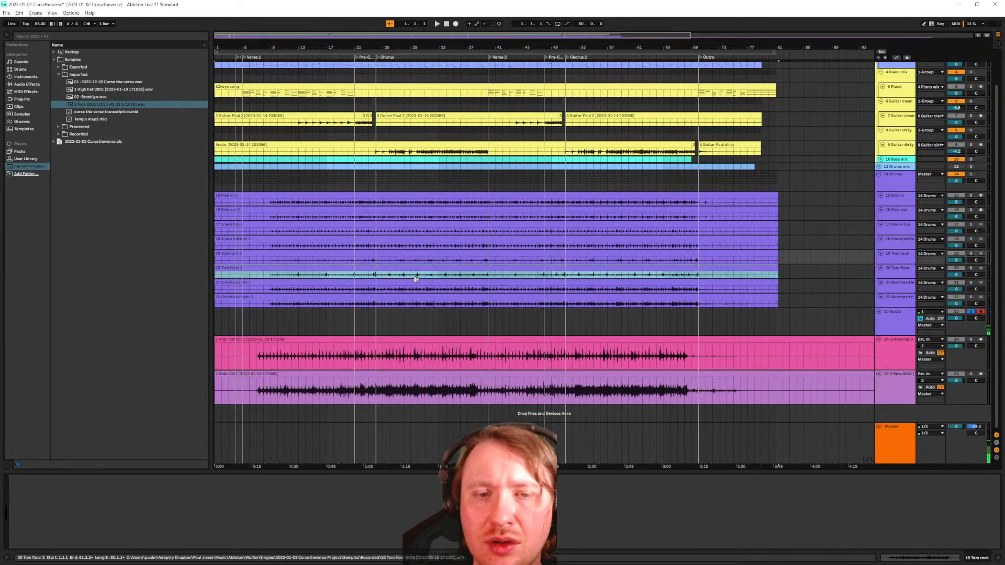
{"action": "left_click", "coordinate": [809, 333]}
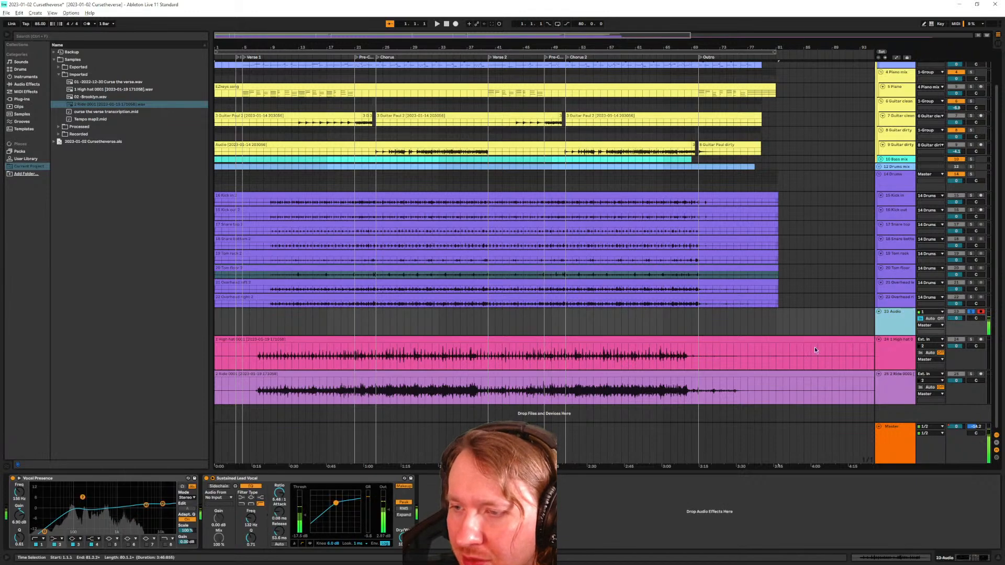
{"action": "left_click", "coordinate": [884, 353]}
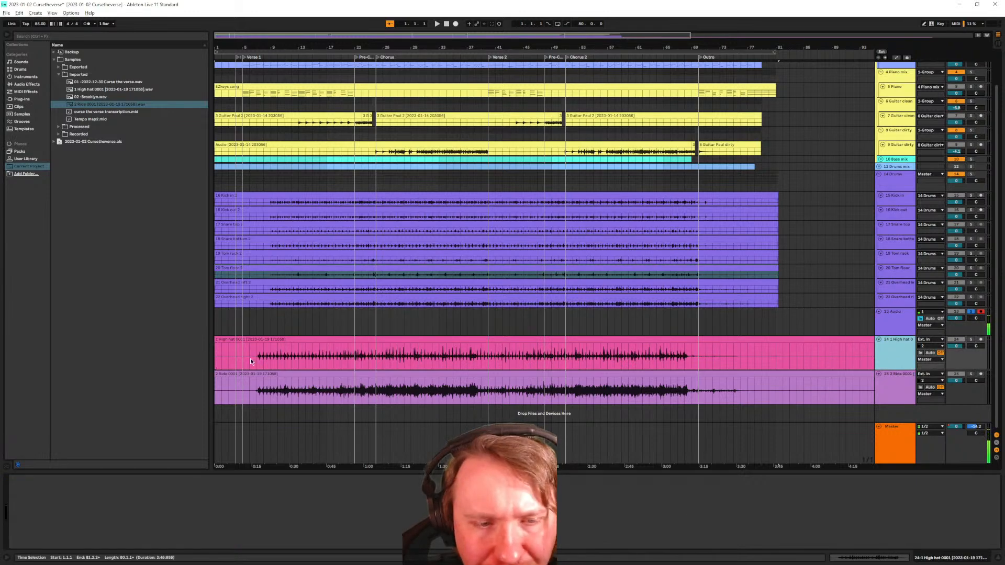
Trim the Ride clip's left edge so it starts at bar 7
{"action": "scroll", "coordinate": [248, 367], "scroll_direction": "up", "scroll_amount": 5}
{"action": "scroll", "coordinate": [248, 367], "scroll_direction": "down", "scroll_amount": 5}
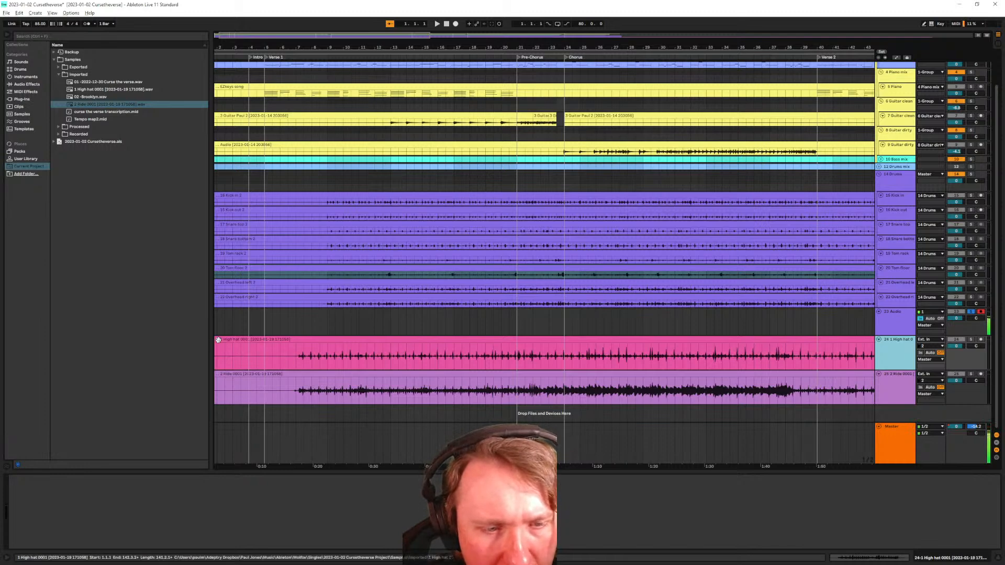
{"action": "scroll", "coordinate": [228, 359], "scroll_direction": "up", "scroll_amount": 6}
{"action": "scroll", "coordinate": [227, 361], "scroll_direction": "down", "scroll_amount": 4}
{"action": "left_click_drag", "start_coordinate": [243, 351], "coordinate": [428, 354]}
{"action": "left_click_drag", "start_coordinate": [218, 388], "coordinate": [427, 388]}
{"action": "scroll", "coordinate": [459, 379], "scroll_direction": "up", "scroll_amount": 3}
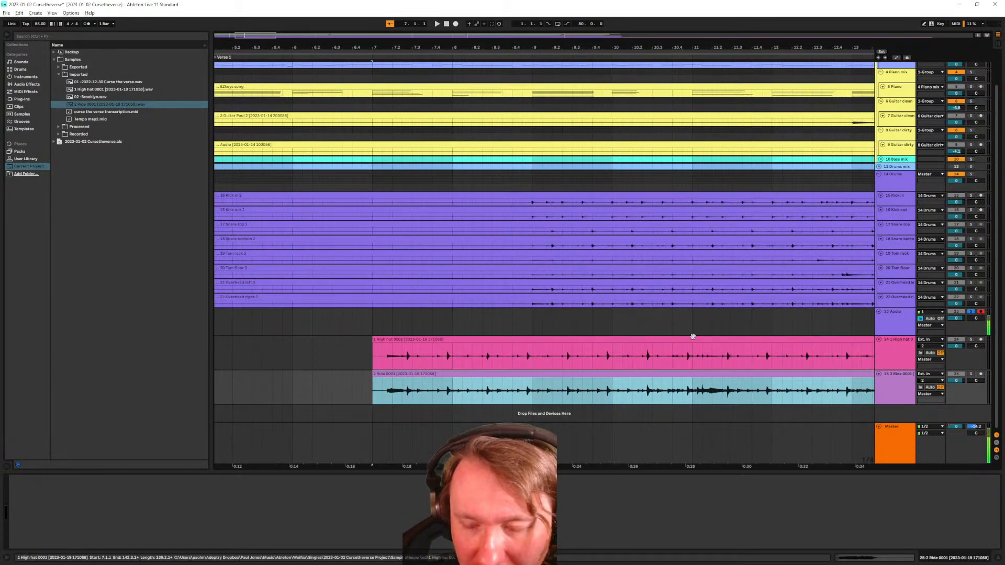
Optimize arrangement height and select the drum tracks from Kick in to Overhead right
{"action": "left_click", "coordinate": [893, 303]}
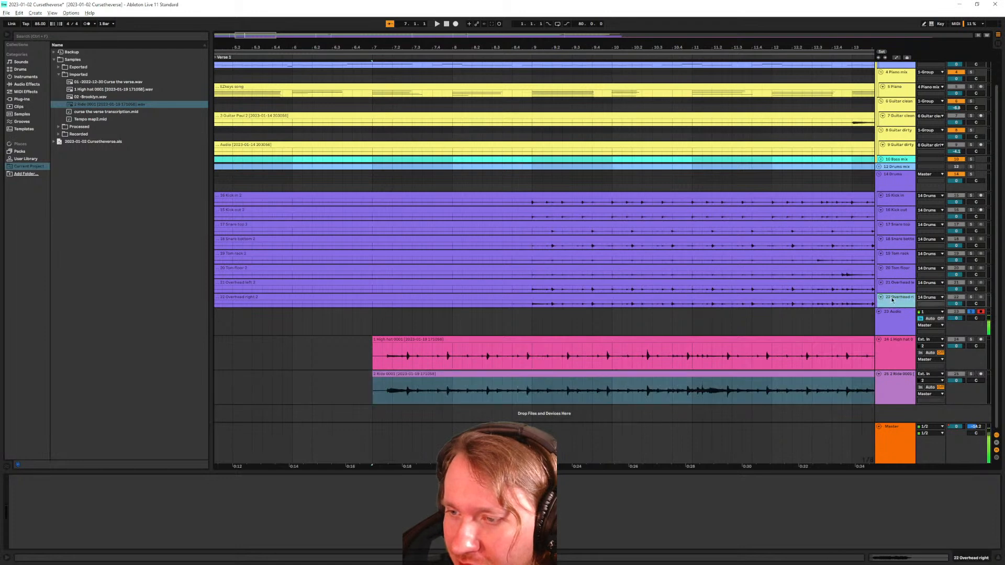
{"action": "left_click", "coordinate": [978, 36]}
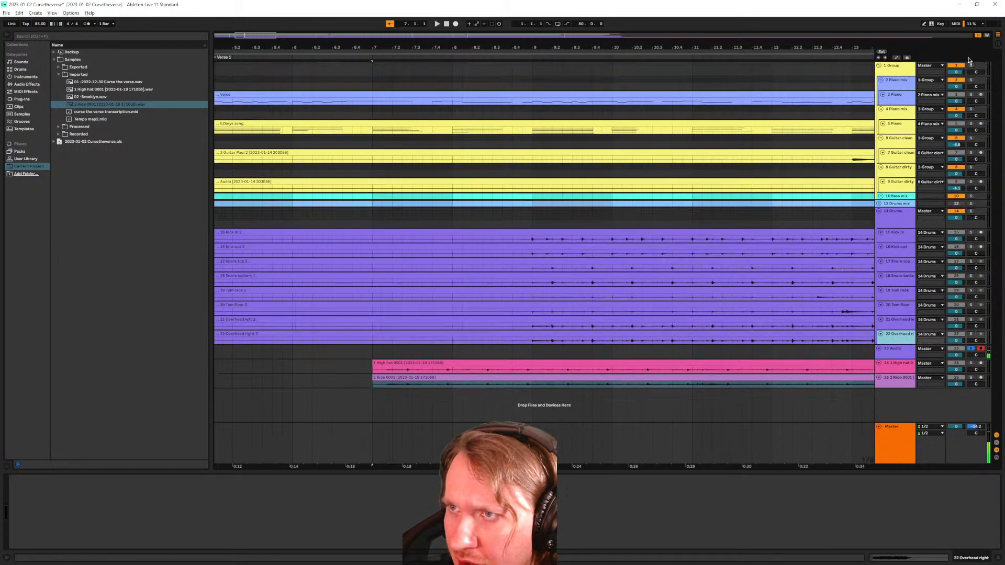
{"action": "left_click", "coordinate": [904, 237], "text": "shift"}
Enlarge the drum tracks and move the High hat and Ride tracks into the Drums group
{"action": "left_click_drag", "start_coordinate": [895, 345], "coordinate": [896, 383]}
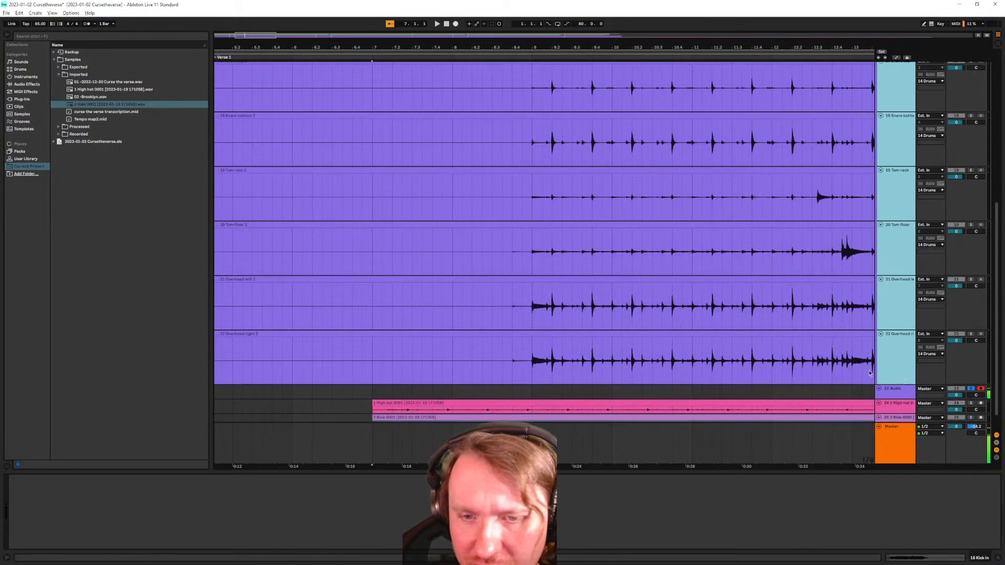
{"action": "scroll", "coordinate": [422, 382], "scroll_direction": "up", "scroll_amount": 3}
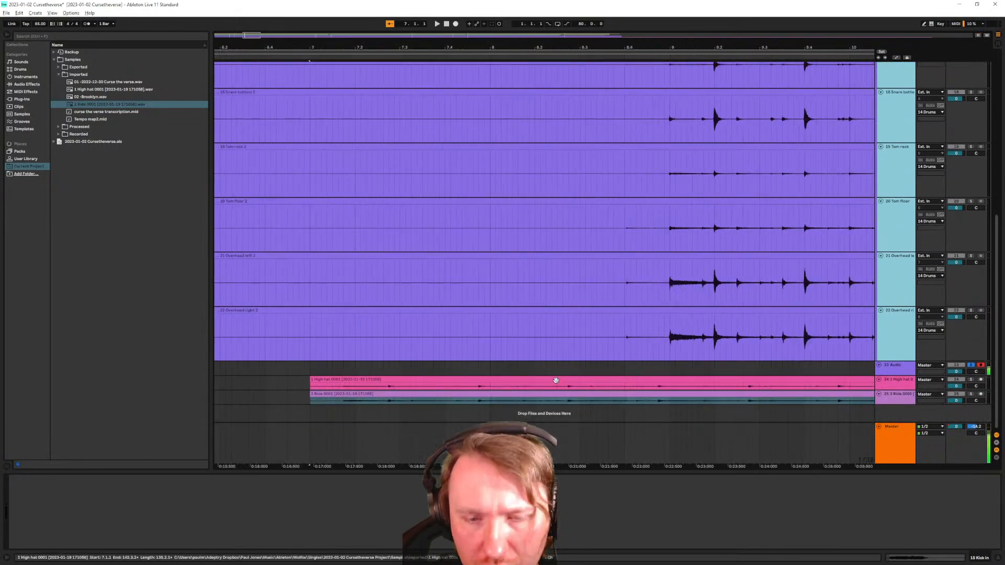
{"action": "left_click", "coordinate": [896, 382]}
{"action": "left_click", "coordinate": [894, 397], "text": "shift"}
{"action": "left_click_drag", "start_coordinate": [892, 390], "coordinate": [899, 358]}
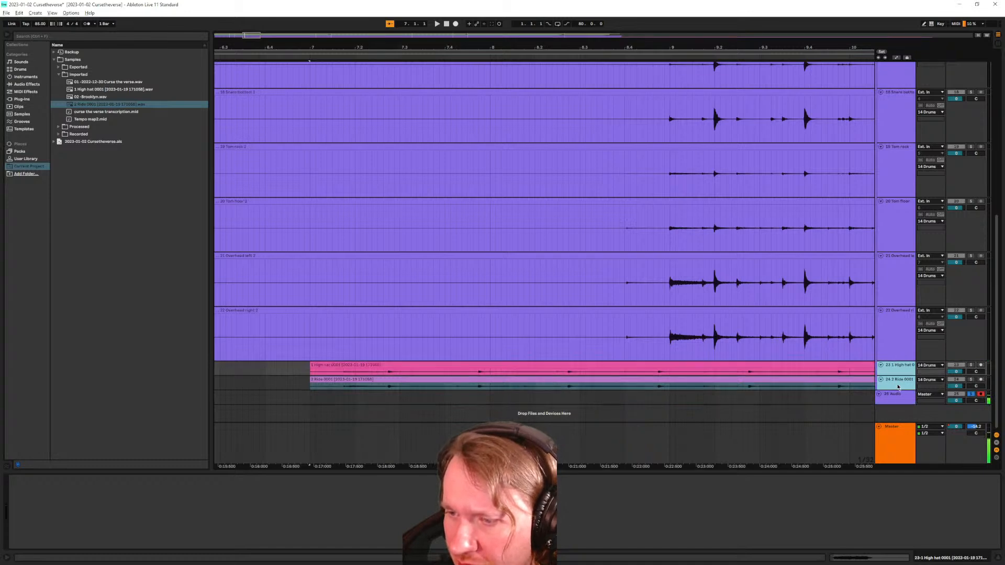
{"action": "left_click", "coordinate": [900, 387]}
{"action": "left_click", "coordinate": [899, 372], "text": "shift"}
{"action": "left_click_drag", "start_coordinate": [897, 390], "coordinate": [897, 430]}
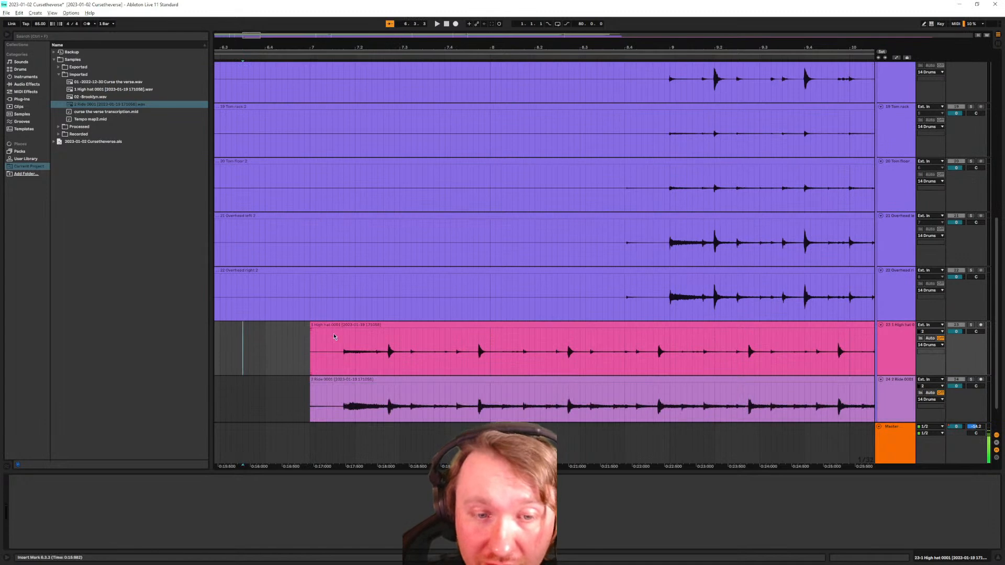
Move the High hat and Ride clips later so they start at 8.4 with the drums
{"action": "left_click", "coordinate": [332, 370]}
{"action": "left_click", "coordinate": [345, 388], "text": "shift"}
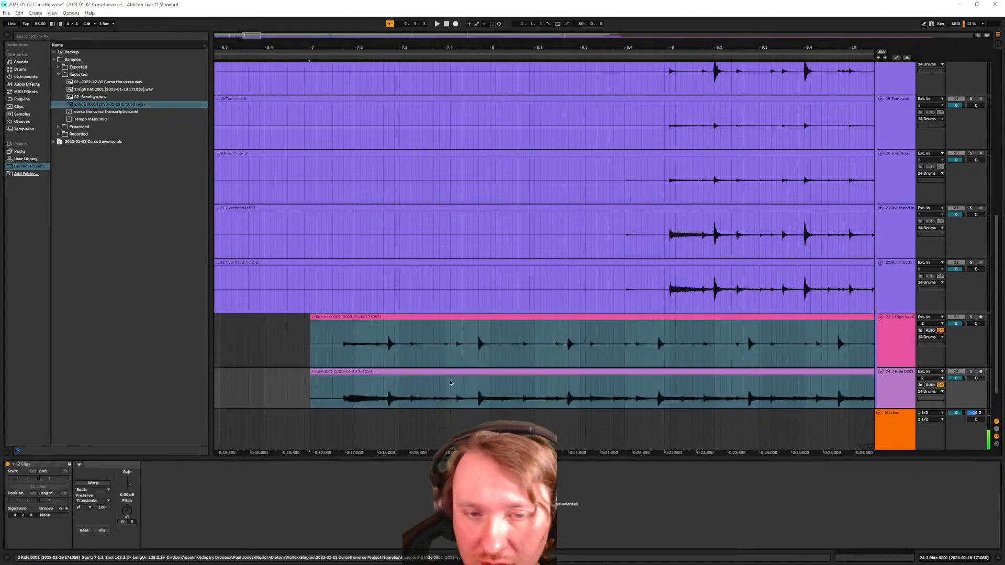
{"action": "left_click_drag", "start_coordinate": [346, 380], "coordinate": [671, 392]}
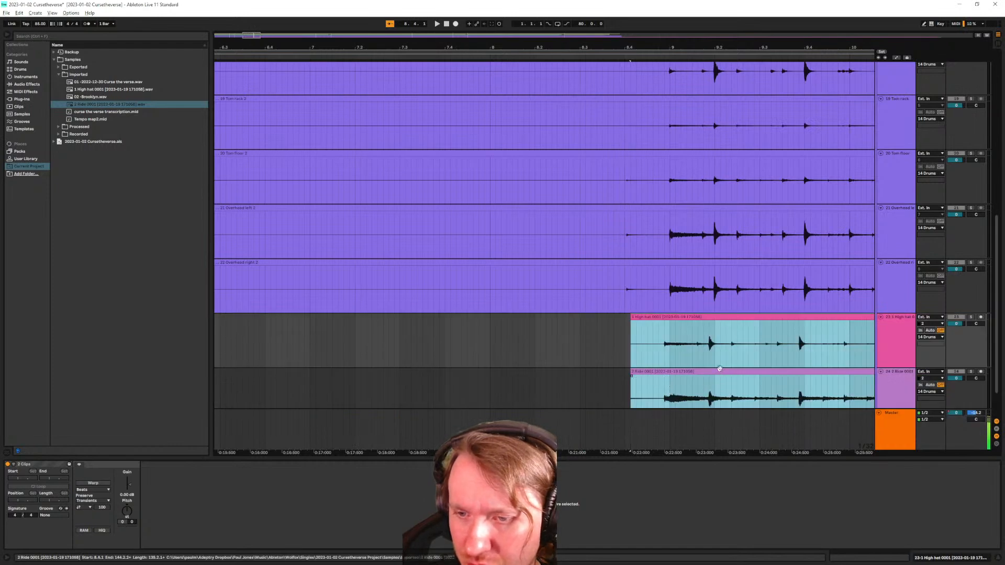
{"action": "scroll", "coordinate": [719, 371], "scroll_direction": "up", "scroll_amount": 2}
{"action": "scroll", "coordinate": [633, 365], "scroll_direction": "up", "scroll_amount": 2}
{"action": "left_click_drag", "start_coordinate": [550, 372], "coordinate": [584, 373]}
{"action": "scroll", "coordinate": [744, 357], "scroll_direction": "down", "scroll_amount": 3}
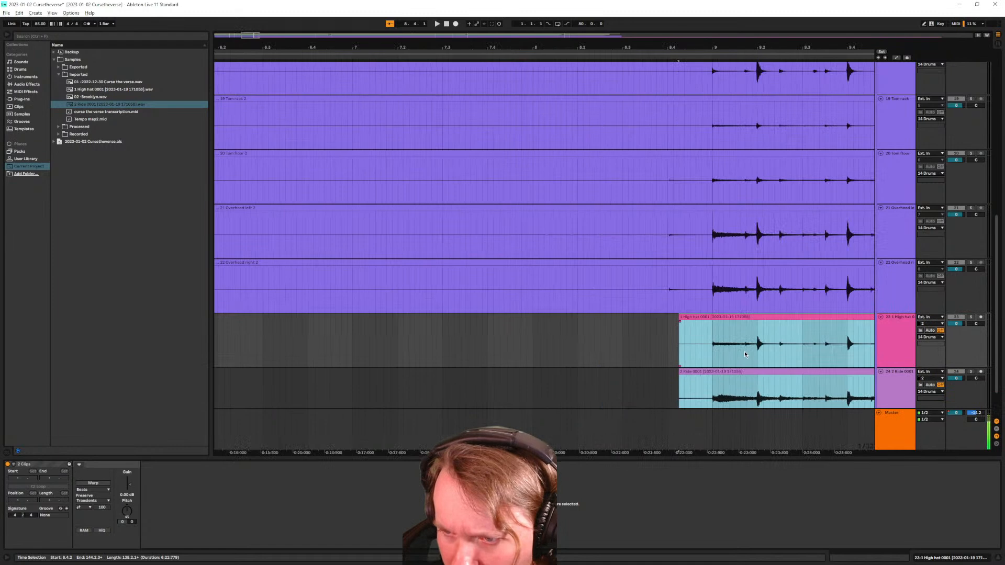
{"action": "scroll", "coordinate": [745, 354], "scroll_direction": "up", "scroll_amount": 6}
{"action": "scroll", "coordinate": [343, 344], "scroll_direction": "down", "scroll_amount": 3}
Zoom to the drum hits near bar 9 and reselect the Ride and High hat clips
{"action": "left_click_drag", "start_coordinate": [271, 362], "coordinate": [358, 370]}
{"action": "scroll", "coordinate": [367, 372], "scroll_direction": "up", "scroll_amount": 6}
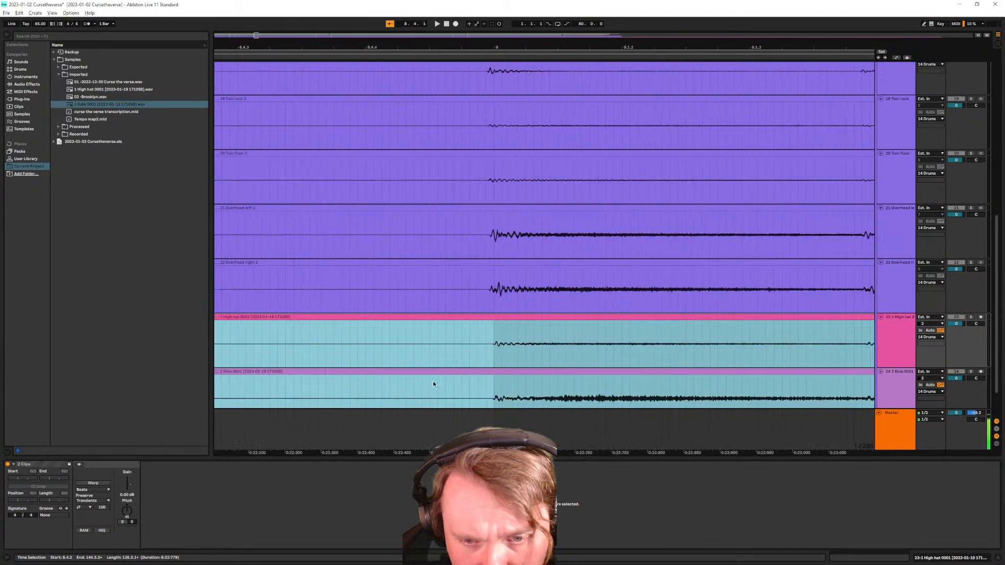
{"action": "scroll", "coordinate": [494, 369], "scroll_direction": "up", "scroll_amount": 2}
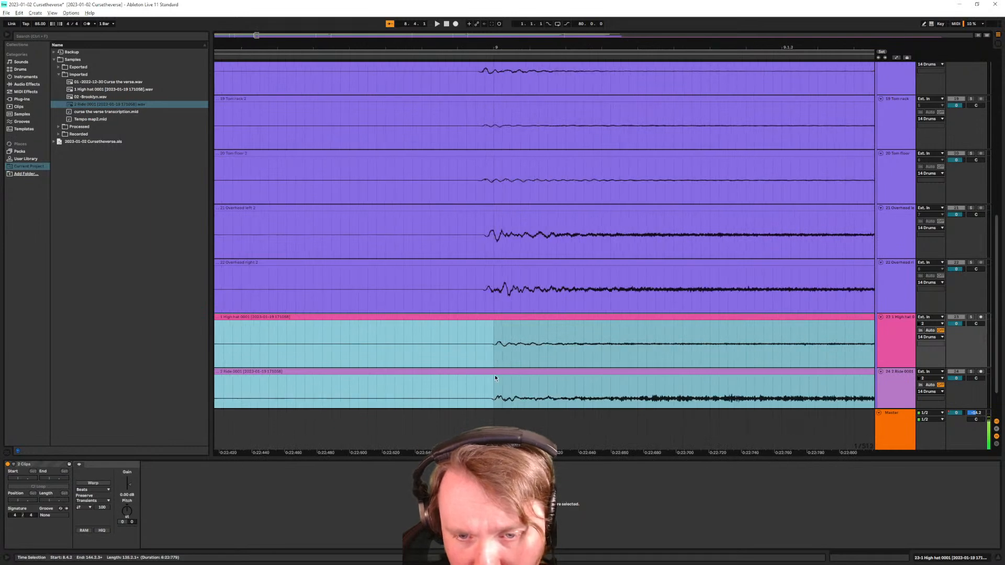
{"action": "scroll", "coordinate": [497, 373], "scroll_direction": "up", "scroll_amount": 4}
{"action": "left_click", "coordinate": [517, 373]}
{"action": "left_click", "coordinate": [518, 373]}
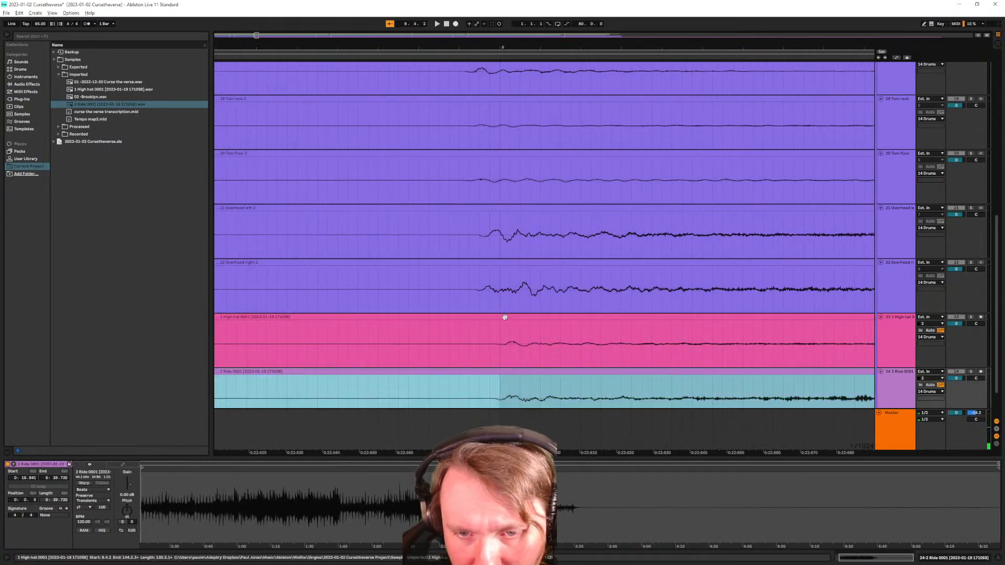
{"action": "left_click", "coordinate": [507, 318], "text": "shift"}
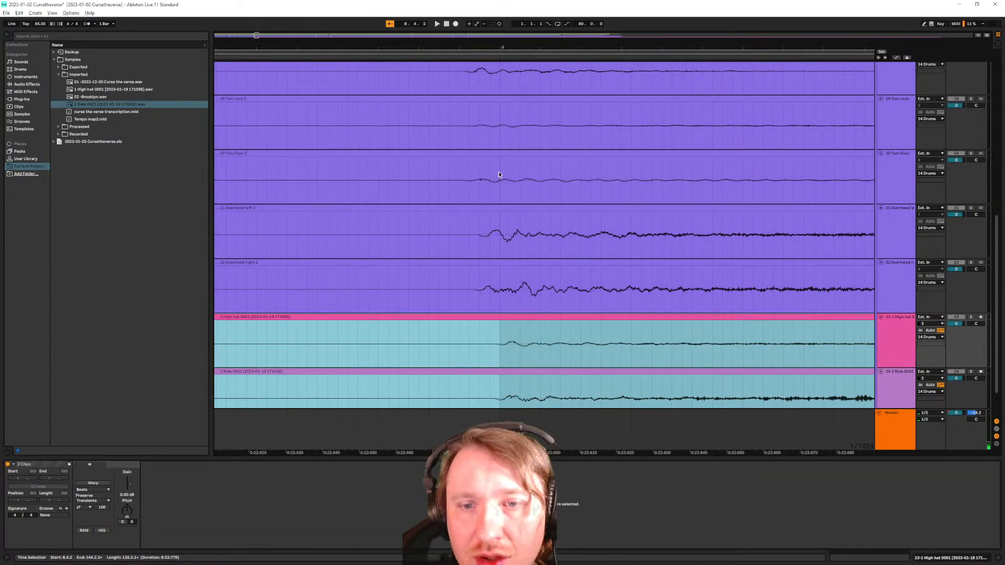
Zoom around bar 9 to confirm the High hat and Ride hits line up with the overheads at 8.4.2
{"action": "scroll", "coordinate": [478, 264], "scroll_direction": "up", "scroll_amount": 3}
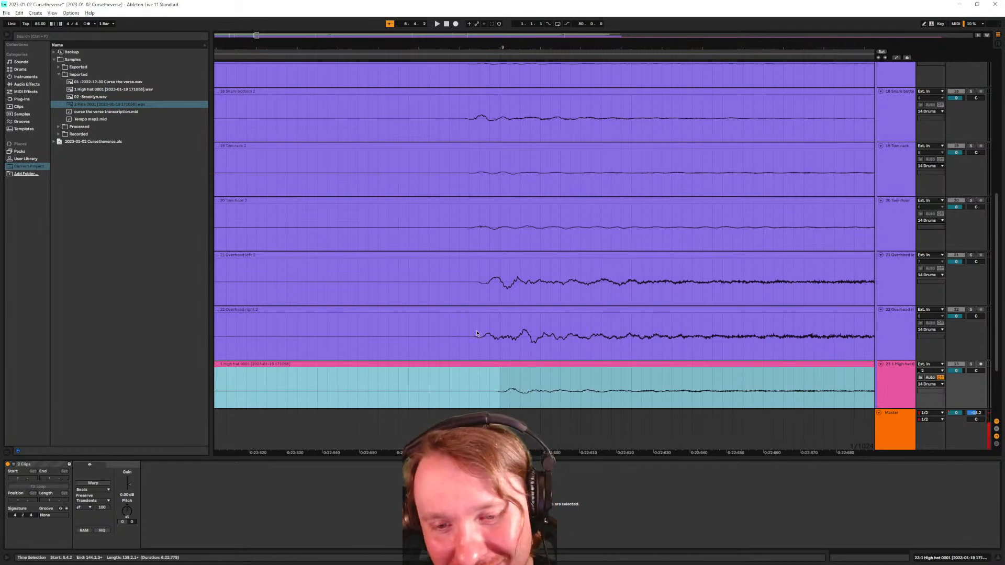
{"action": "scroll", "coordinate": [477, 339], "scroll_direction": "up", "scroll_amount": 2}
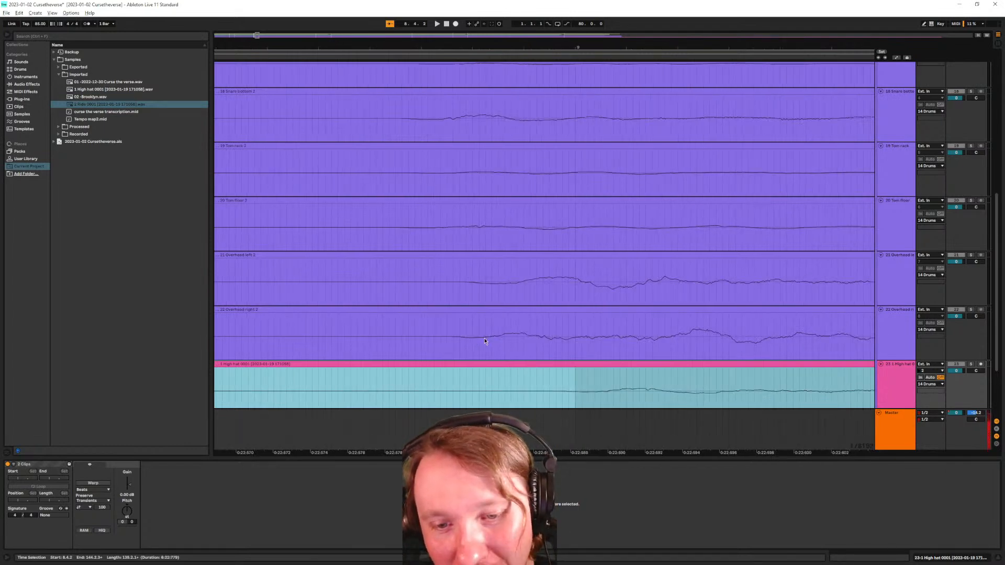
{"action": "scroll", "coordinate": [485, 340], "scroll_direction": "down", "scroll_amount": 3}
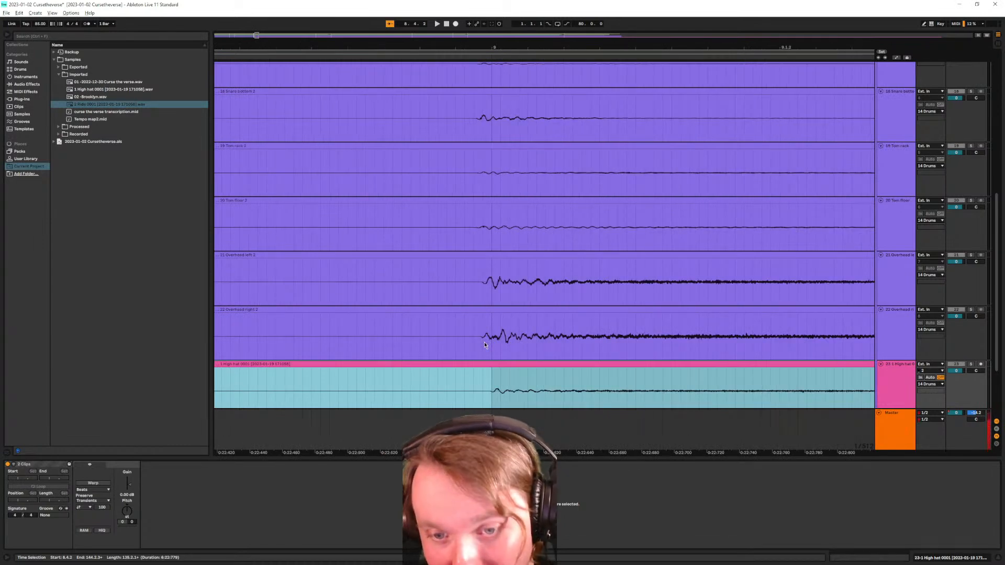
{"action": "scroll", "coordinate": [483, 345], "scroll_direction": "up", "scroll_amount": 1}
{"action": "scroll", "coordinate": [482, 348], "scroll_direction": "up", "scroll_amount": 1}
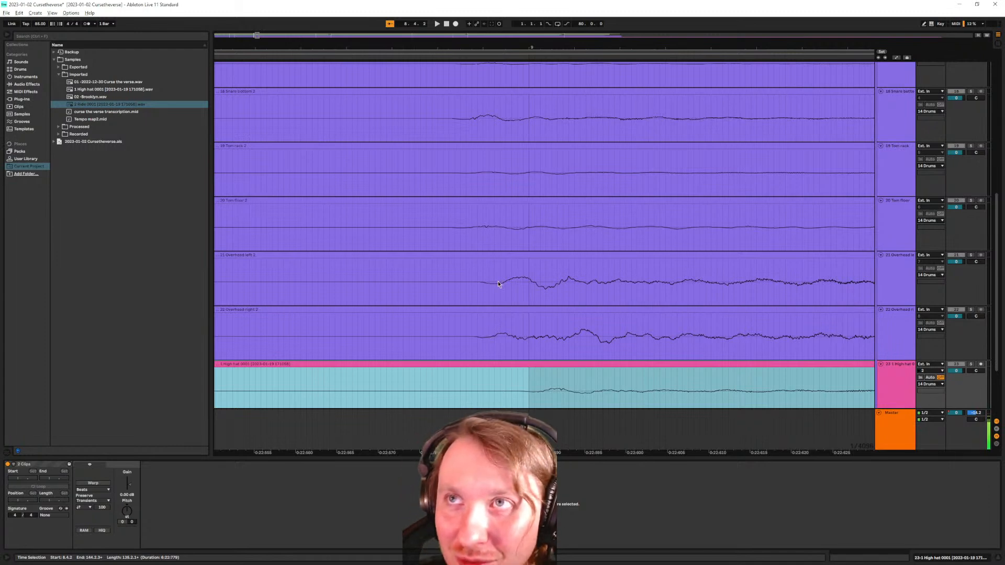
{"action": "scroll", "coordinate": [493, 287], "scroll_direction": "down", "scroll_amount": 10}
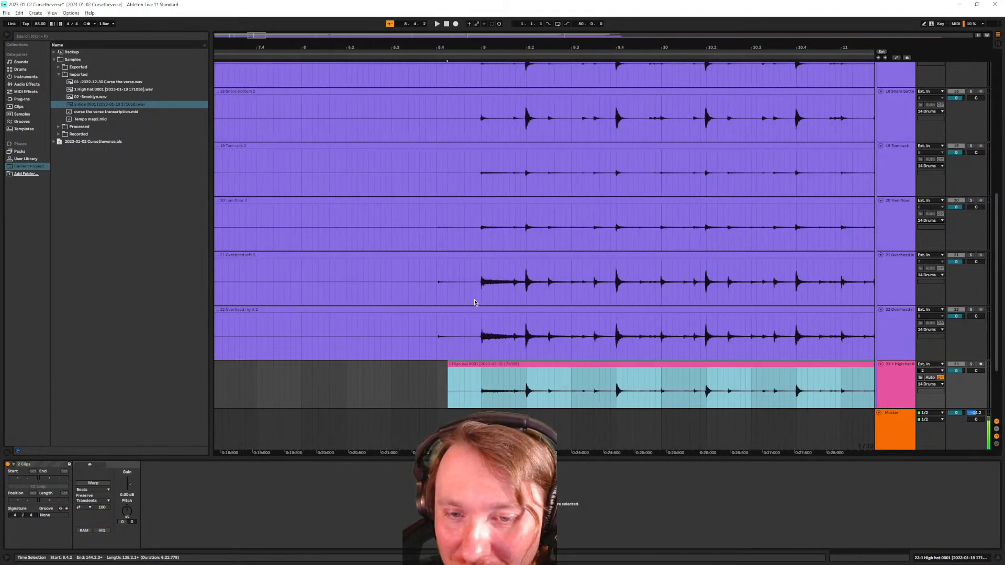
{"action": "scroll", "coordinate": [478, 333], "scroll_direction": "up", "scroll_amount": 3}
{"action": "scroll", "coordinate": [474, 331], "scroll_direction": "down", "scroll_amount": 3}
{"action": "scroll", "coordinate": [487, 355], "scroll_direction": "down", "scroll_amount": 5}
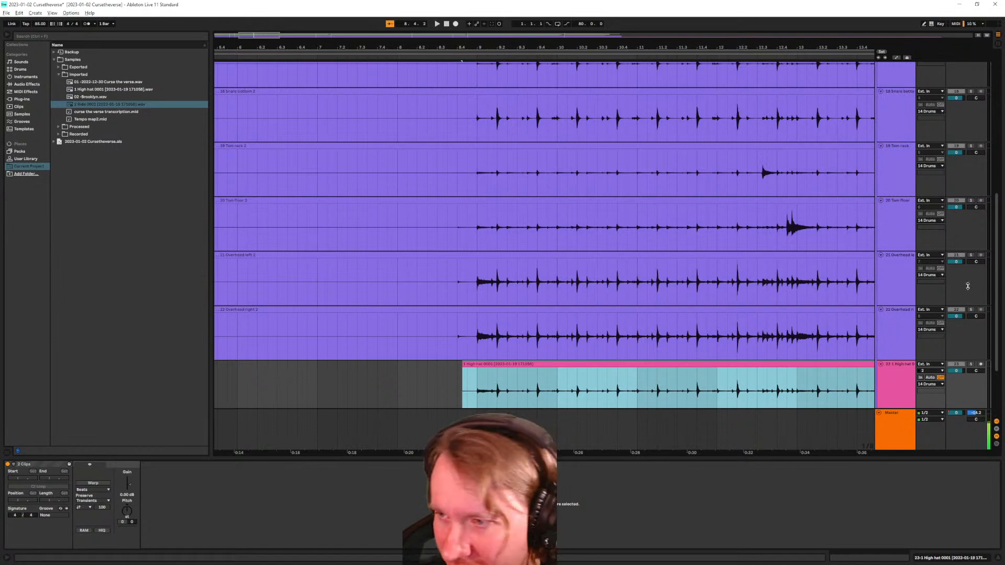
{"action": "scroll", "coordinate": [675, 366], "scroll_direction": "down", "scroll_amount": 3}
{"action": "scroll", "coordinate": [484, 353], "scroll_direction": "up", "scroll_amount": 8}
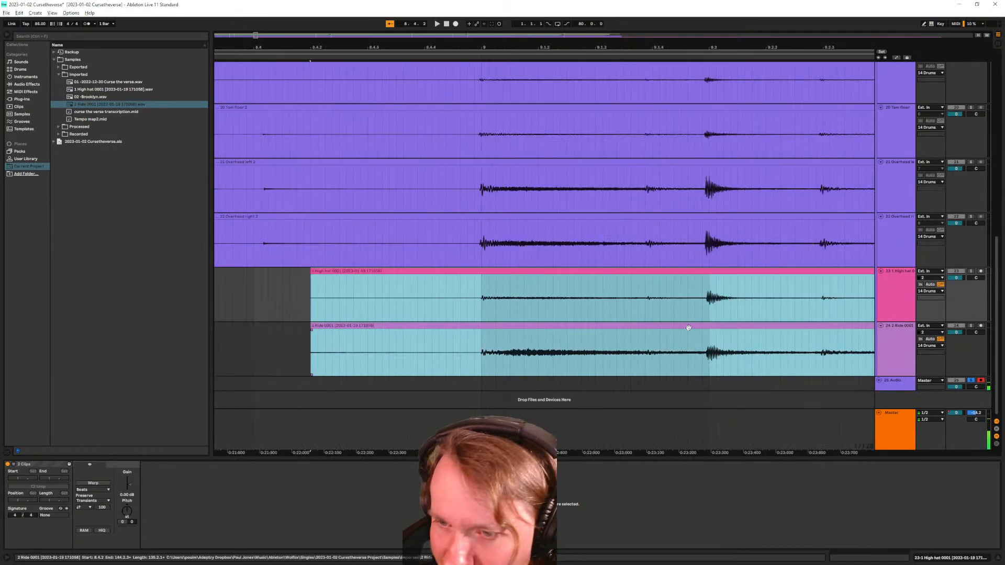
{"action": "scroll", "coordinate": [485, 318], "scroll_direction": "down", "scroll_amount": 8}
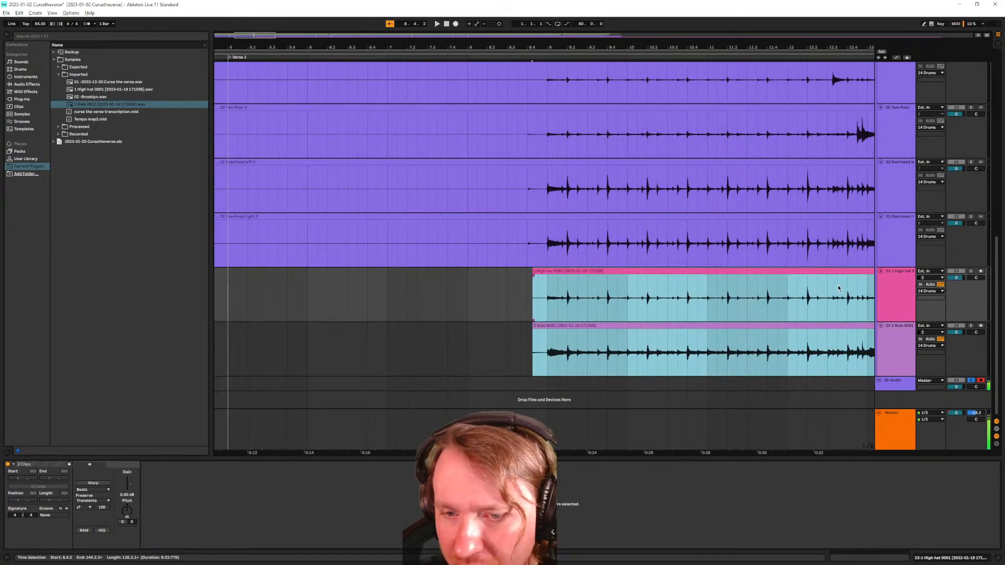
Reorder the drum tracks: Ride between the toms and overheads, High hat below Snare bottom 2
{"action": "left_click", "coordinate": [903, 305]}
{"action": "left_click", "coordinate": [903, 346]}
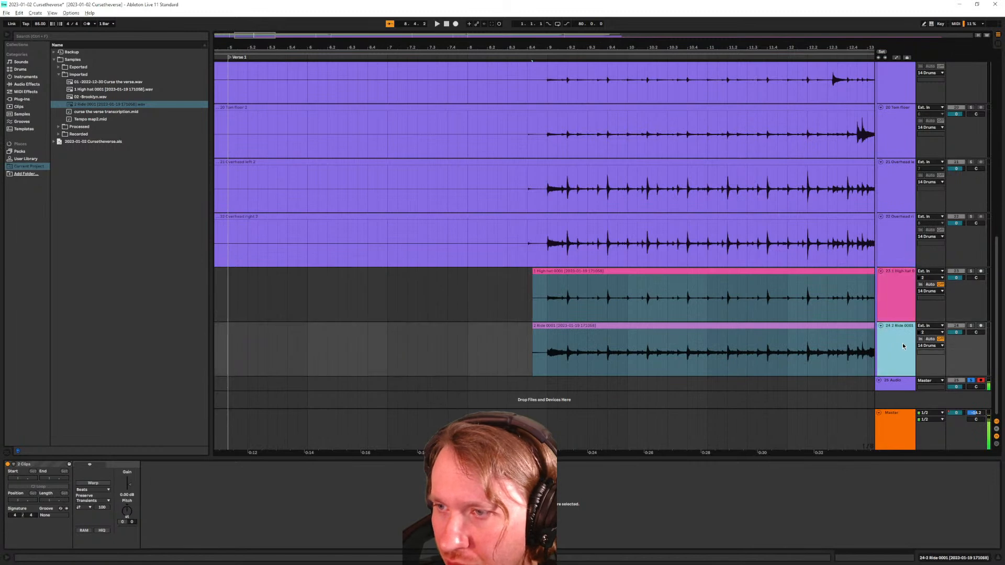
{"action": "left_click_drag", "start_coordinate": [896, 349], "coordinate": [900, 219]}
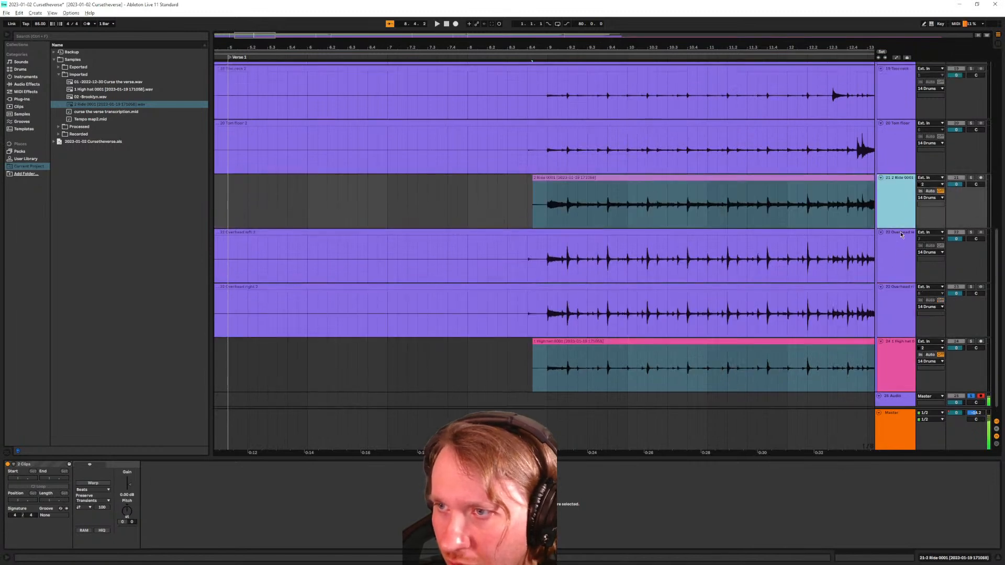
{"action": "left_click_drag", "start_coordinate": [903, 379], "coordinate": [896, 121]}
Nudge the High hat clip earlier so its hits line up with the snare
{"action": "scroll", "coordinate": [896, 121], "scroll_direction": "up", "scroll_amount": 3}
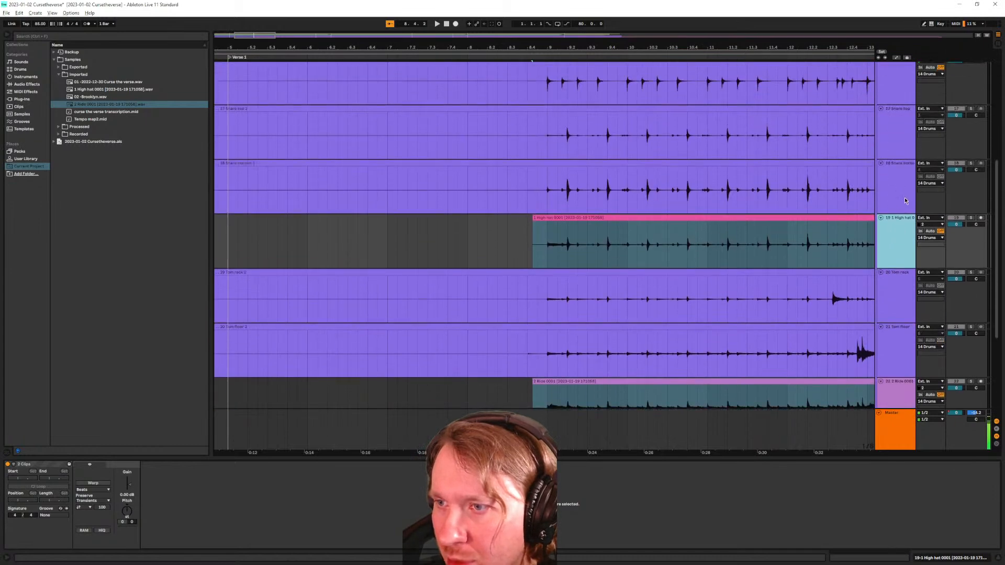
{"action": "scroll", "coordinate": [572, 305], "scroll_direction": "up", "scroll_amount": 2}
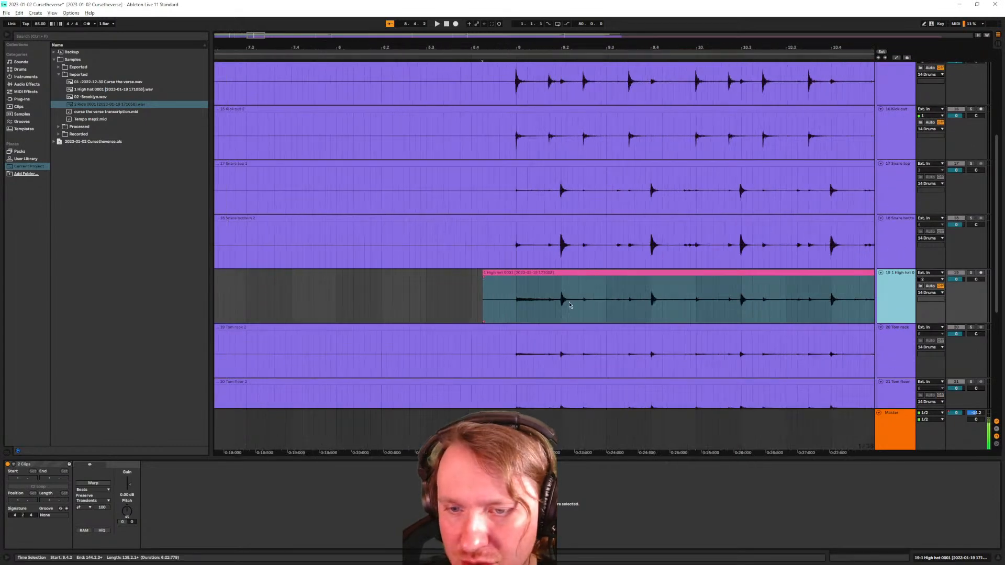
{"action": "scroll", "coordinate": [517, 304], "scroll_direction": "up", "scroll_amount": 2}
{"action": "scroll", "coordinate": [596, 304], "scroll_direction": "up", "scroll_amount": 4}
{"action": "scroll", "coordinate": [718, 285], "scroll_direction": "up", "scroll_amount": 2}
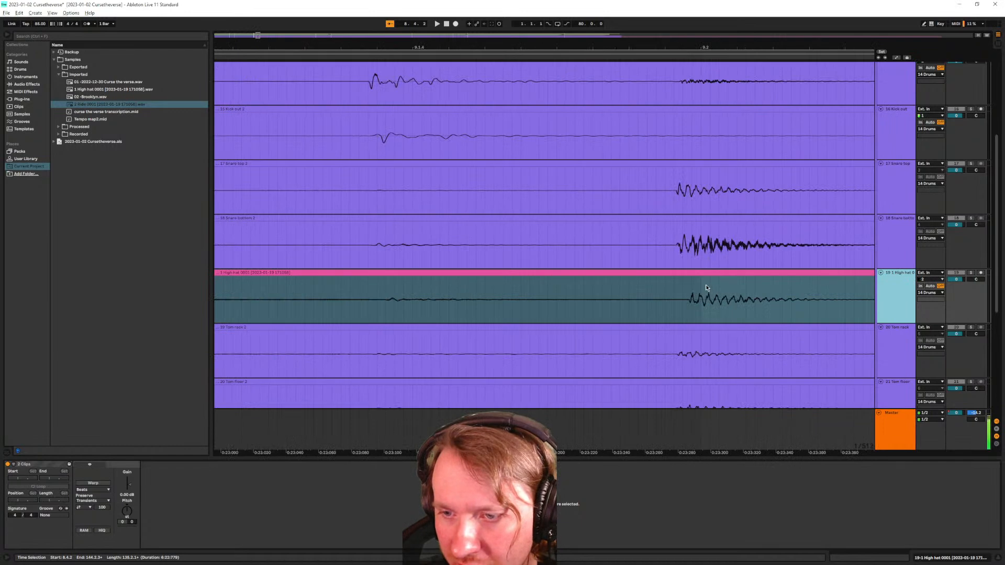
{"action": "left_click", "coordinate": [688, 337]}
{"action": "left_click_drag", "start_coordinate": [699, 273], "coordinate": [690, 274]}
{"action": "scroll", "coordinate": [667, 285], "scroll_direction": "up", "scroll_amount": 3}
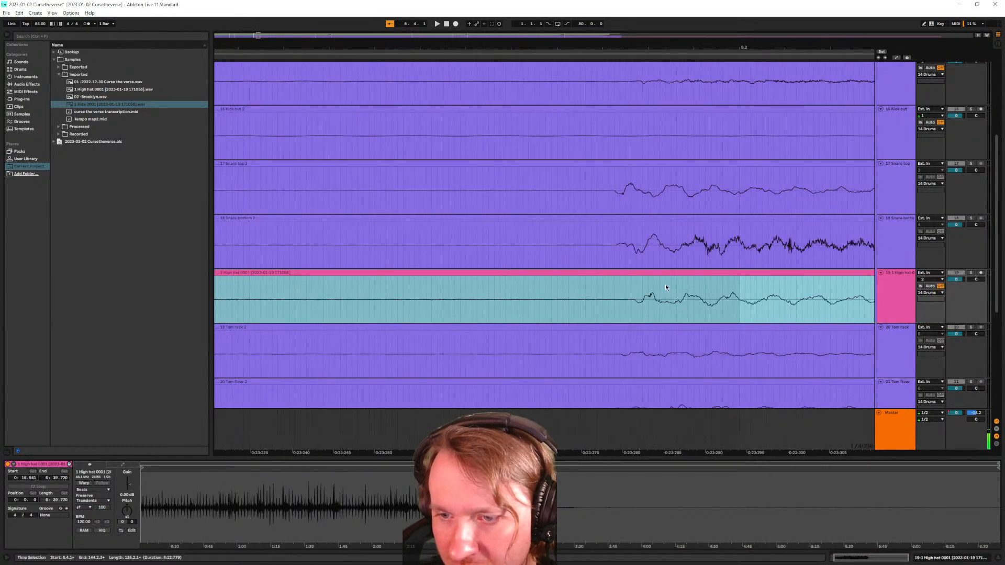
{"action": "scroll", "coordinate": [636, 278], "scroll_direction": "up", "scroll_amount": 3}
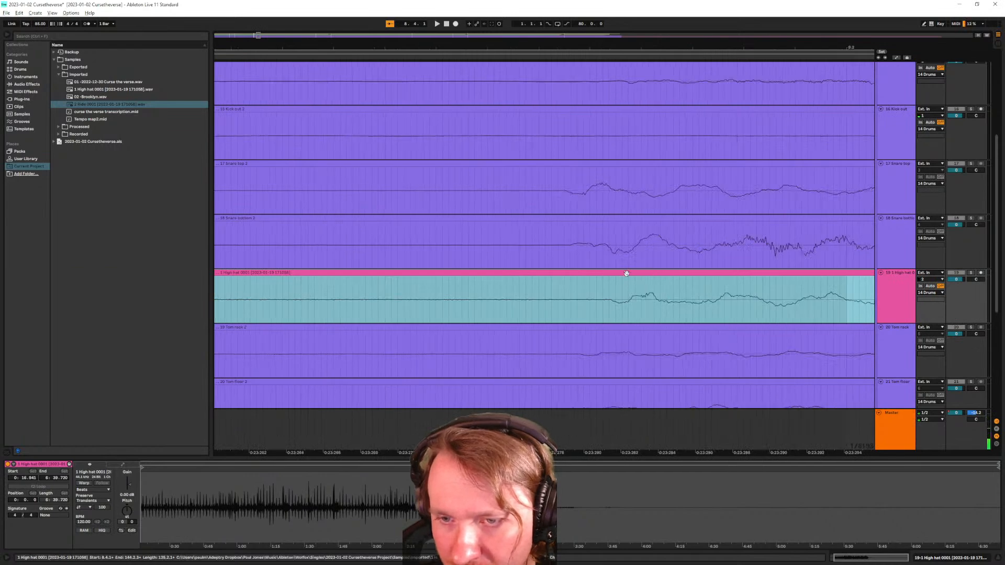
{"action": "left_click_drag", "start_coordinate": [622, 273], "coordinate": [610, 274]}
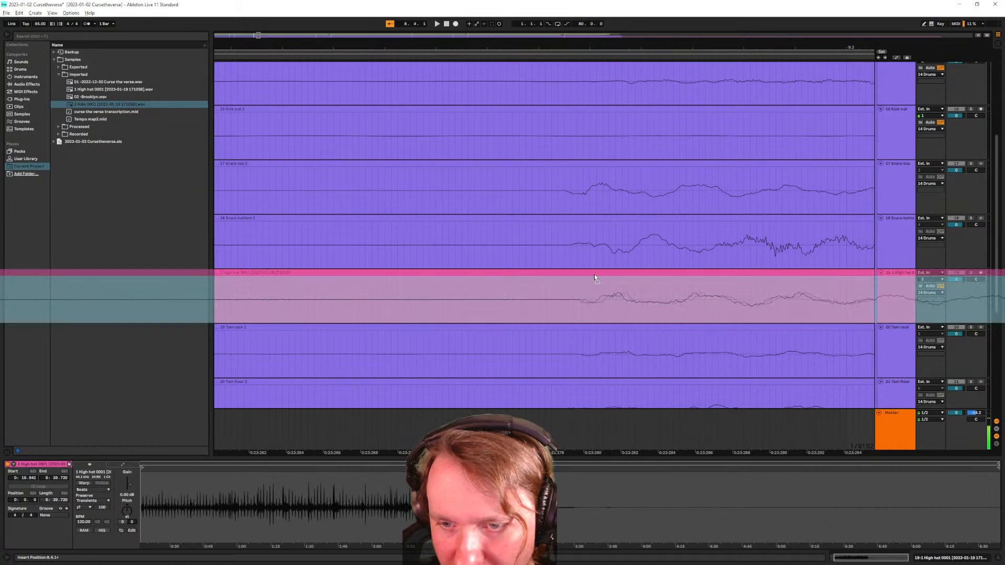
{"action": "scroll", "coordinate": [601, 280], "scroll_direction": "up", "scroll_amount": 3}
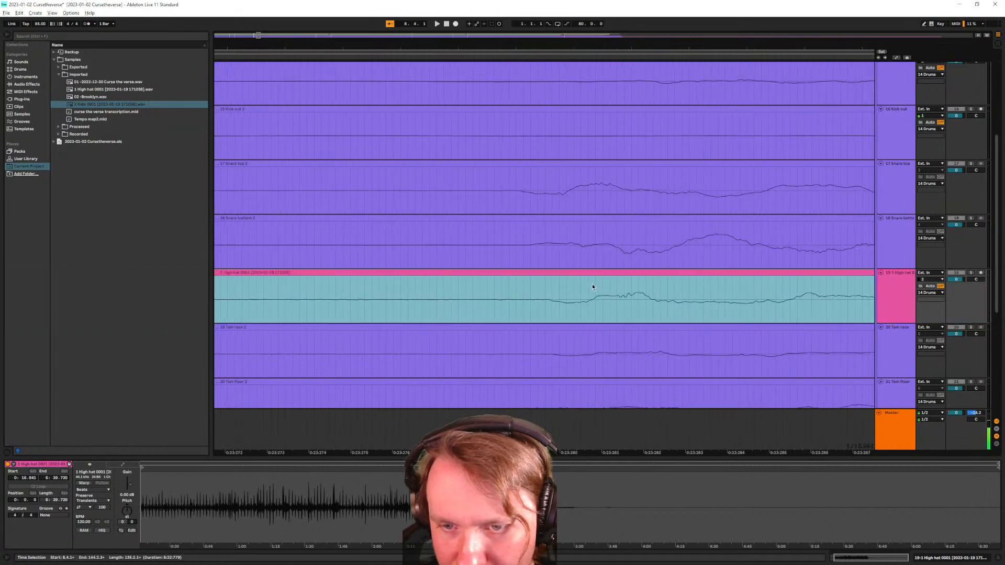
{"action": "scroll", "coordinate": [592, 285], "scroll_direction": "down", "scroll_amount": 10}
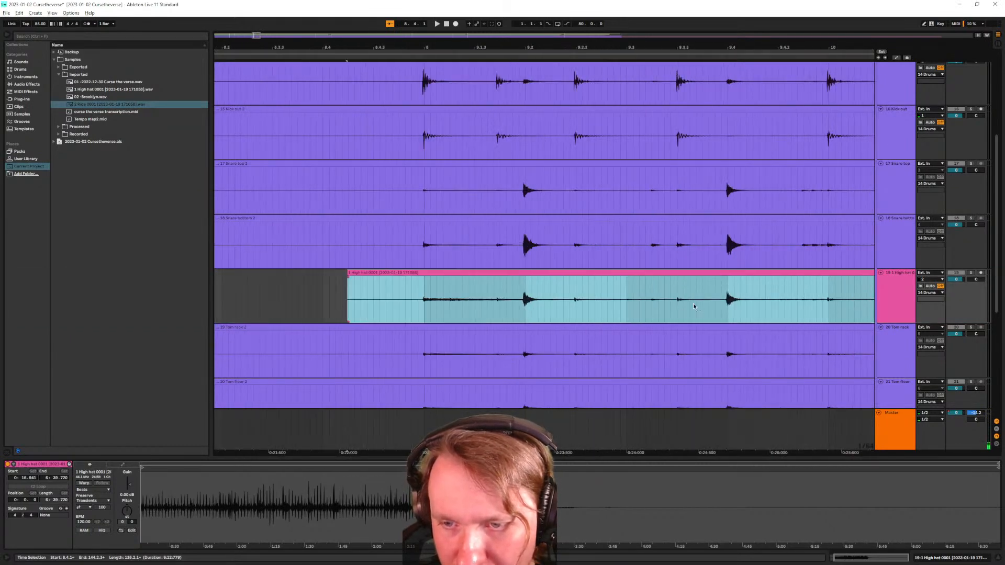
{"action": "scroll", "coordinate": [675, 304], "scroll_direction": "up", "scroll_amount": 10}
{"action": "scroll", "coordinate": [654, 299], "scroll_direction": "up", "scroll_amount": 5}
{"action": "scroll", "coordinate": [670, 288], "scroll_direction": "down", "scroll_amount": 10}
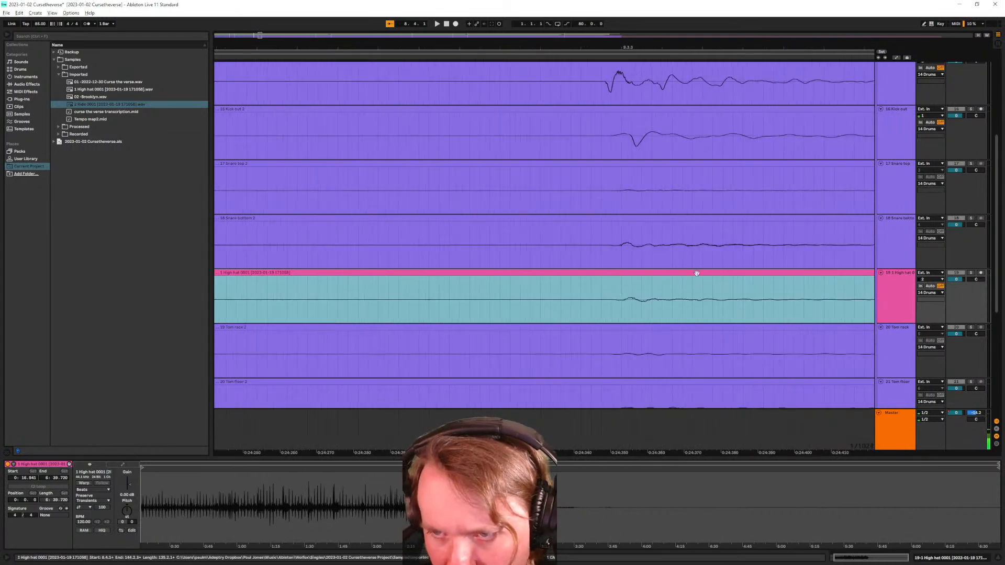
Make the Snare bottom 2 and High hat track lanes taller
{"action": "left_click", "coordinate": [896, 248]}
{"action": "left_click", "coordinate": [899, 302], "text": "ctrl"}
{"action": "left_click_drag", "start_coordinate": [900, 324], "coordinate": [907, 401]}
{"action": "scroll", "coordinate": [809, 286], "scroll_direction": "up", "scroll_amount": 10}
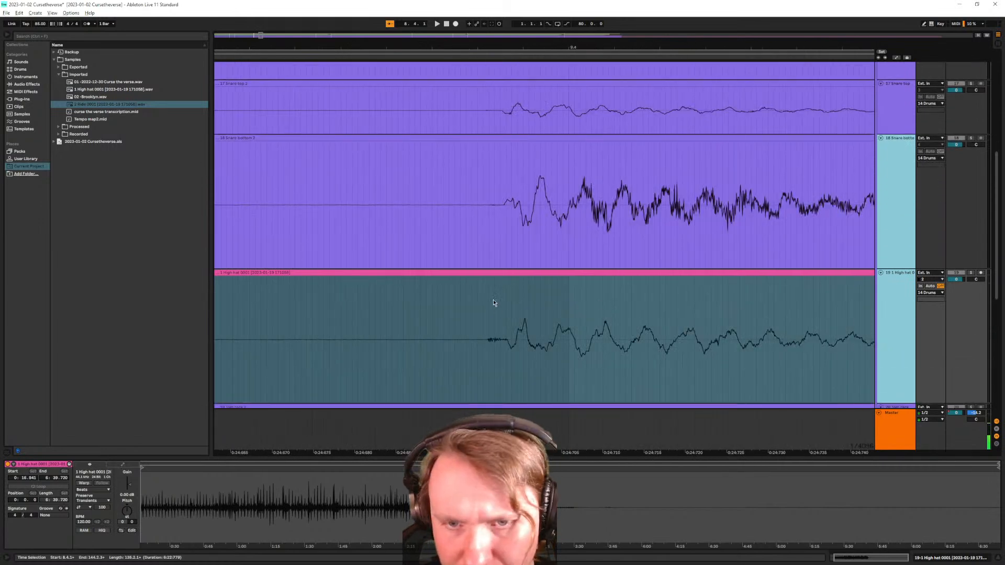
{"action": "scroll", "coordinate": [544, 304], "scroll_direction": "up", "scroll_amount": 4}
Trim the hi-hat and Ride clips so they end with the other drum clips
{"action": "left_click", "coordinate": [514, 223]}
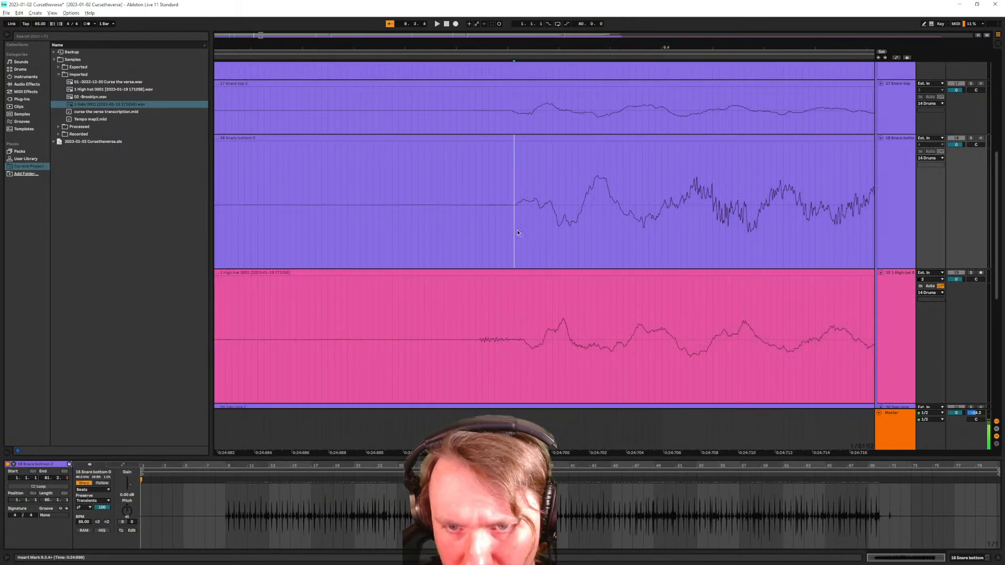
{"action": "scroll", "coordinate": [518, 321], "scroll_direction": "down", "scroll_amount": 15}
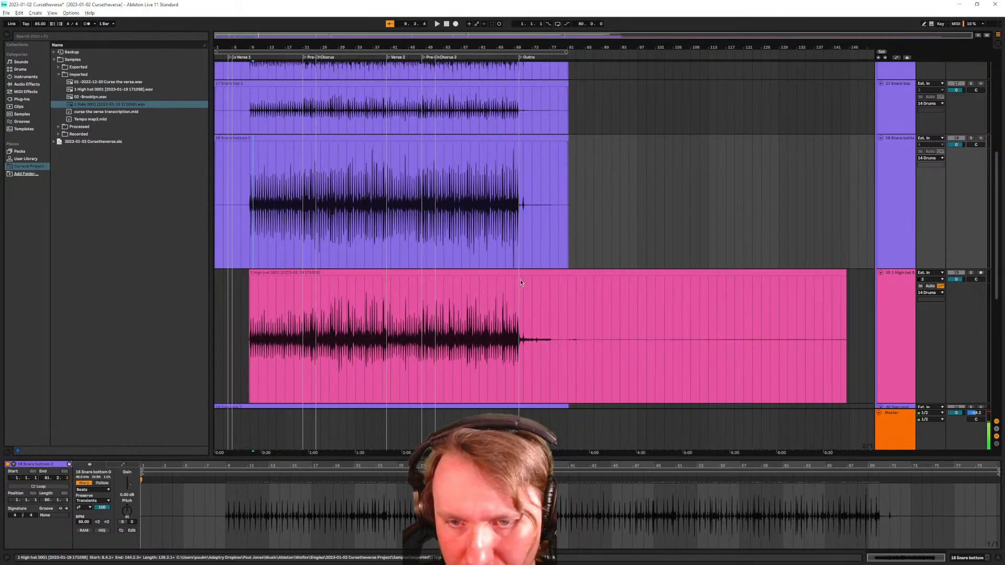
{"action": "left_click", "coordinate": [835, 270]}
{"action": "left_click_drag", "start_coordinate": [846, 296], "coordinate": [568, 296]}
{"action": "scroll", "coordinate": [729, 348], "scroll_direction": "down", "scroll_amount": 5}
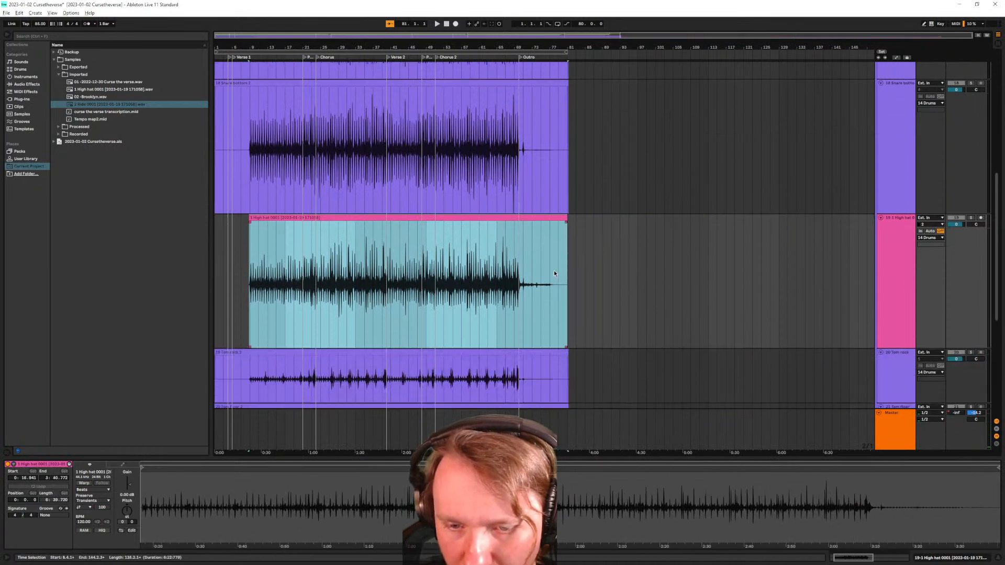
{"action": "left_click", "coordinate": [745, 361]}
{"action": "scroll", "coordinate": [743, 340], "scroll_direction": "down", "scroll_amount": 3}
{"action": "scroll", "coordinate": [687, 296], "scroll_direction": "down", "scroll_amount": 1}
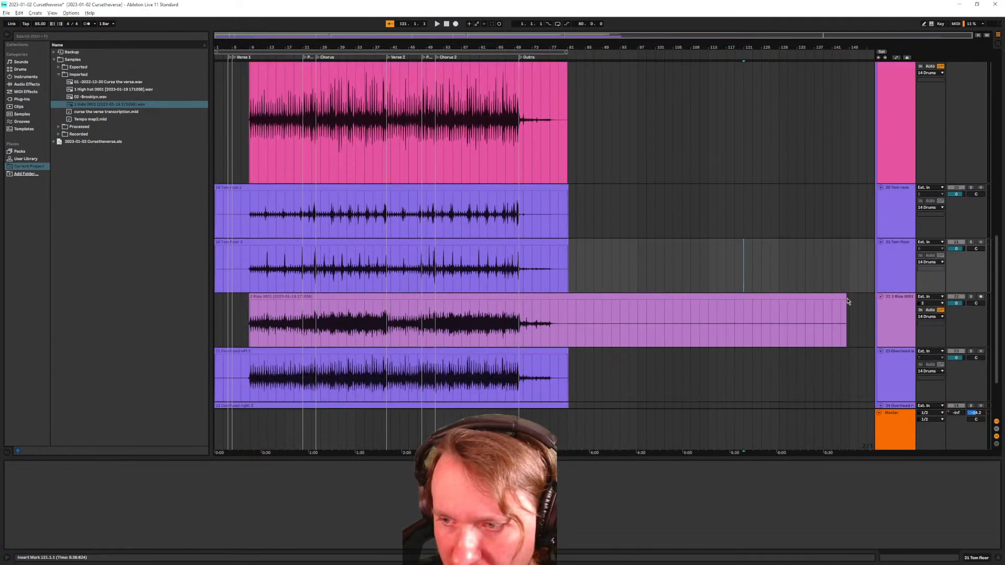
{"action": "left_click", "coordinate": [687, 314]}
{"action": "left_click_drag", "start_coordinate": [846, 309], "coordinate": [564, 309]}
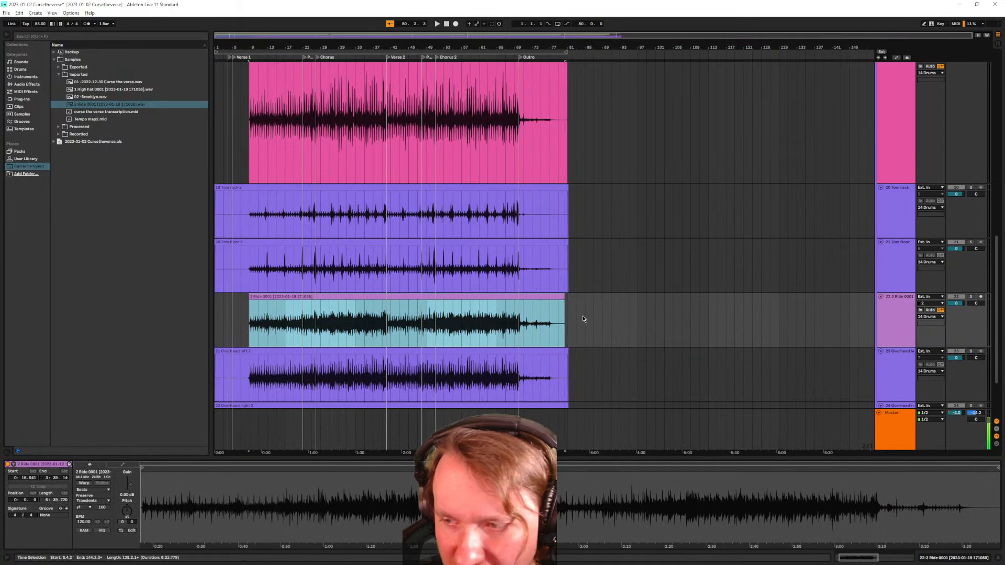
{"action": "scroll", "coordinate": [599, 304], "scroll_direction": "down", "scroll_amount": 2}
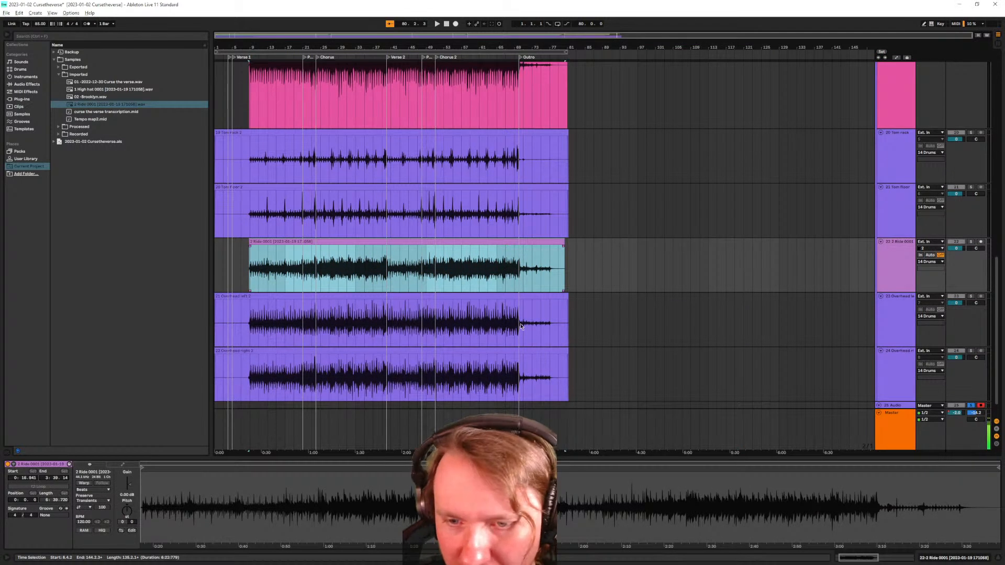
{"action": "left_click", "coordinate": [579, 344]}
Check where the Overhead left clip ends, then show automation lanes with Master selected
{"action": "left_click", "coordinate": [308, 323]}
{"action": "left_click", "coordinate": [577, 320]}
{"action": "left_click", "coordinate": [316, 316]}
{"action": "scroll", "coordinate": [555, 351], "scroll_direction": "down", "scroll_amount": 1}
{"action": "key", "text": "a"}
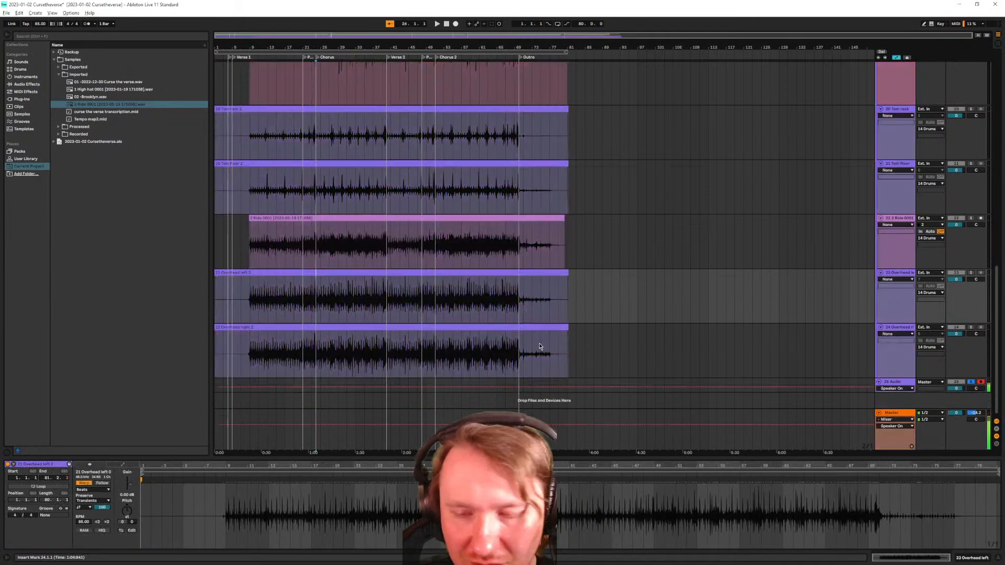
{"action": "left_click", "coordinate": [900, 432]}
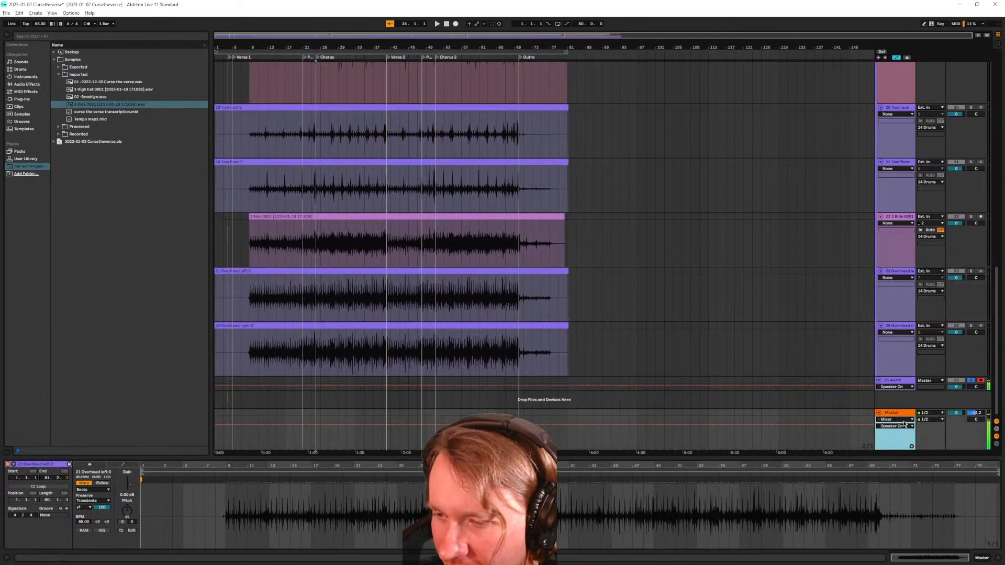
Show the Master track's Track Volume automation envelope
{"action": "right_click", "coordinate": [896, 417]}
{"action": "left_click", "coordinate": [893, 414]}
{"action": "right_click", "coordinate": [953, 413]}
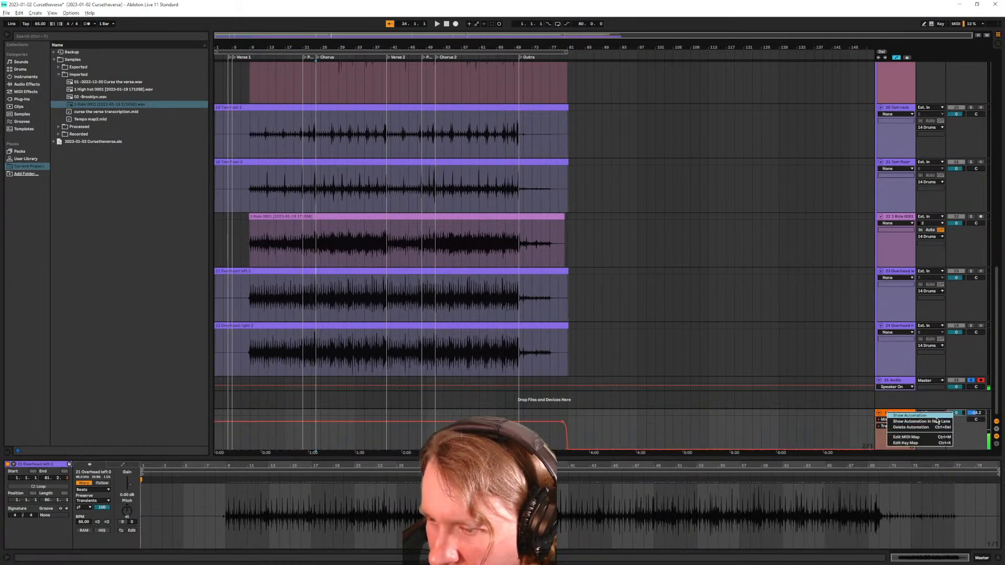
{"action": "left_click", "coordinate": [964, 439]}
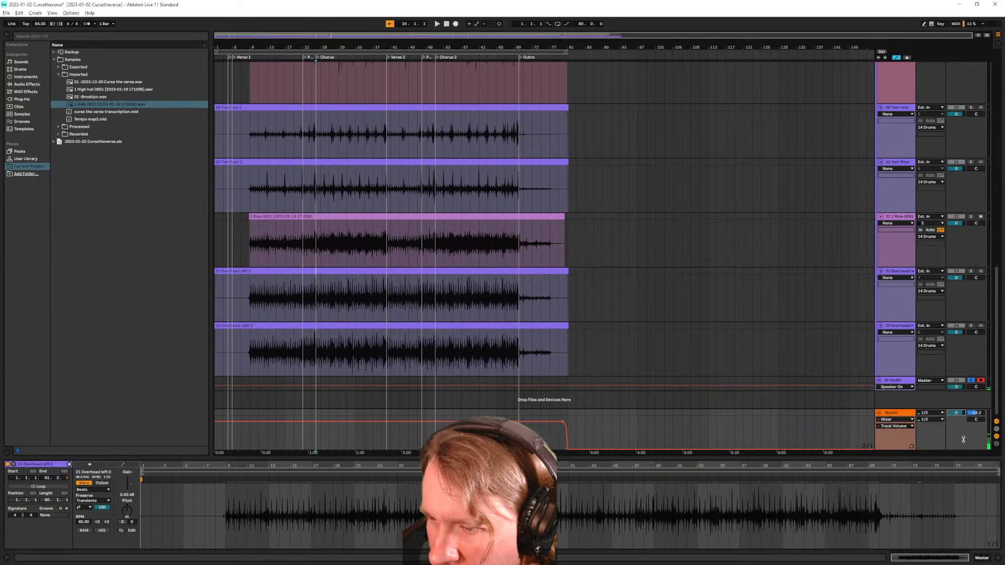
{"action": "right_click", "coordinate": [950, 415]}
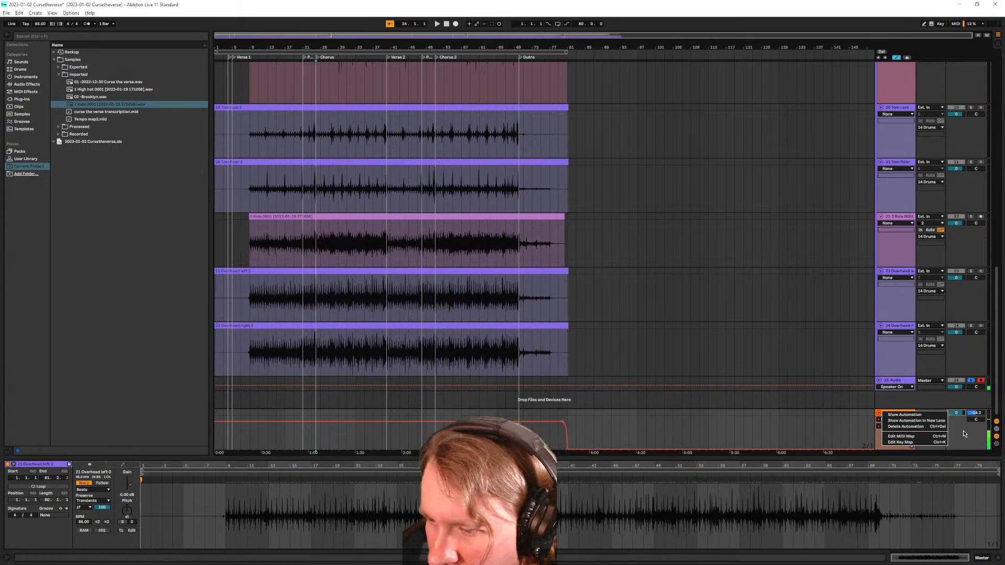
{"action": "left_click", "coordinate": [965, 434]}
{"action": "left_click", "coordinate": [906, 421]}
{"action": "left_click", "coordinate": [907, 430]}
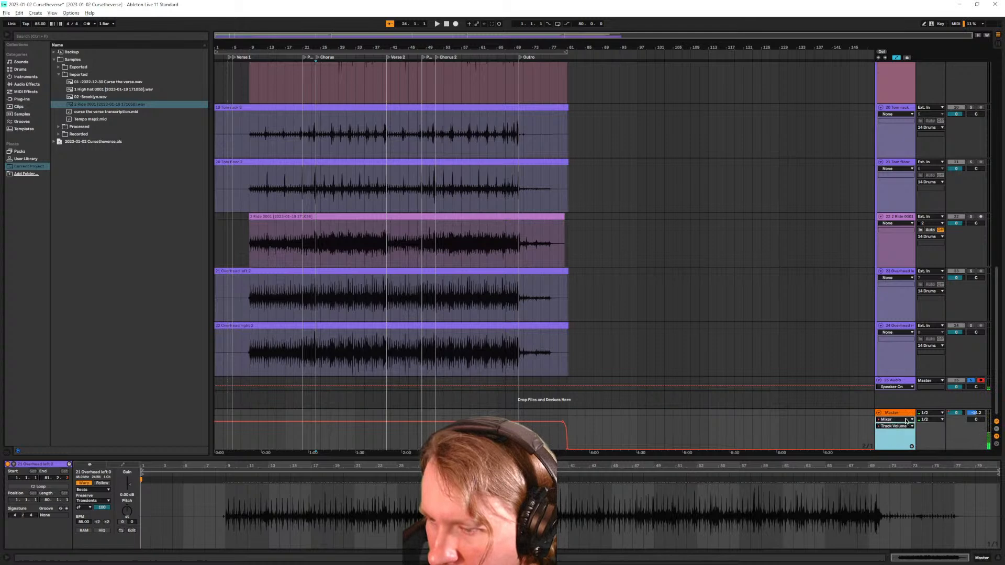
{"action": "left_click", "coordinate": [907, 428]}
{"action": "left_click", "coordinate": [907, 428]}
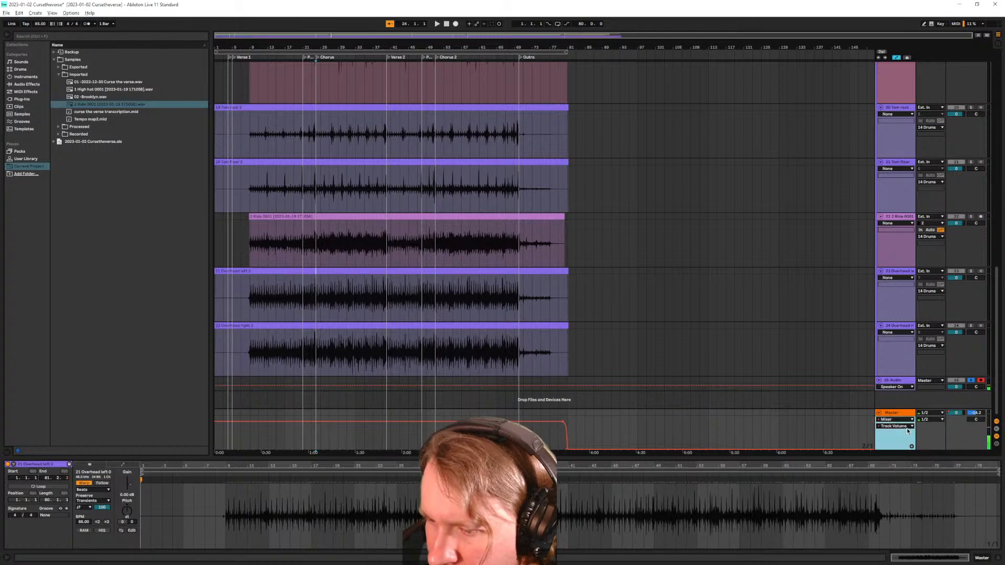
Set the Master volume envelope's final breakpoint to 0 dB through Edit Value
{"action": "right_click", "coordinate": [564, 423]}
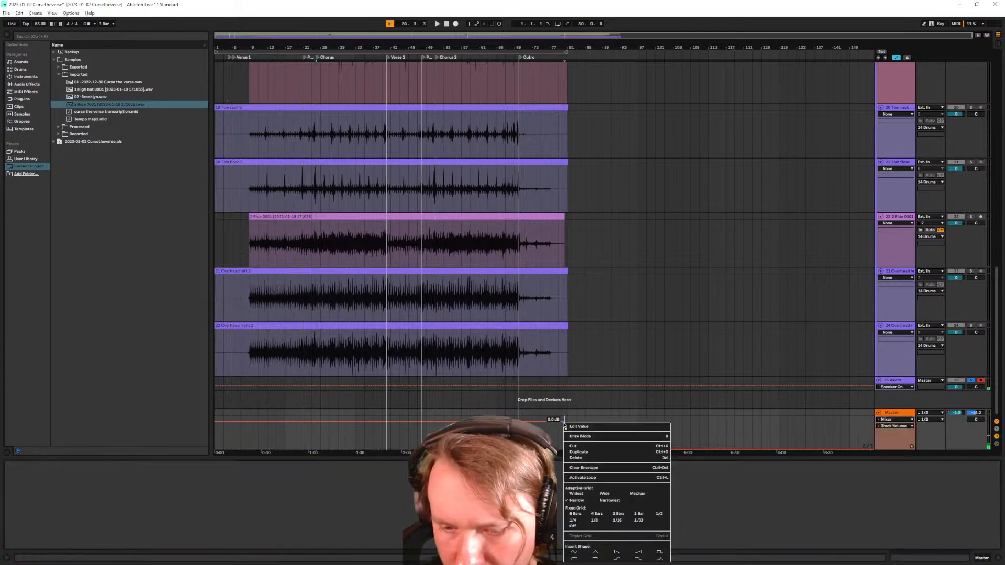
{"action": "left_click", "coordinate": [547, 430]}
{"action": "left_click_drag", "start_coordinate": [533, 431], "coordinate": [583, 435]}
{"action": "right_click", "coordinate": [554, 434]}
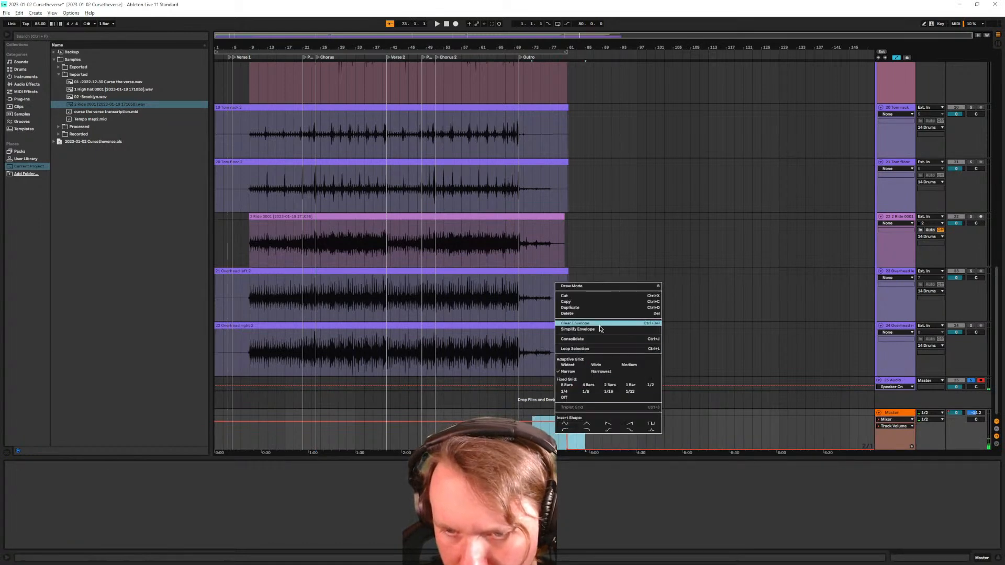
{"action": "left_click", "coordinate": [884, 435]}
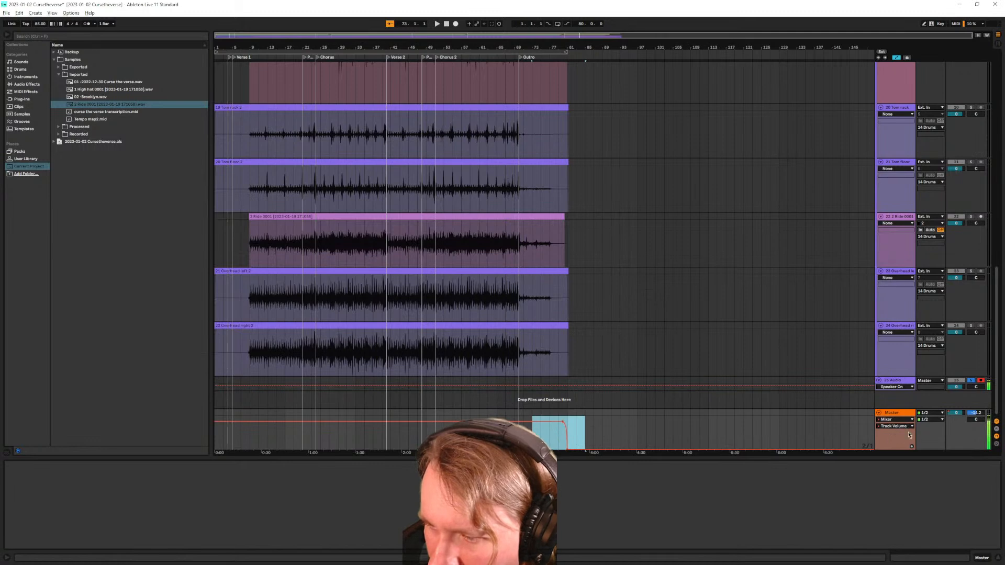
{"action": "left_click", "coordinate": [957, 415]}
{"action": "right_click", "coordinate": [951, 413]}
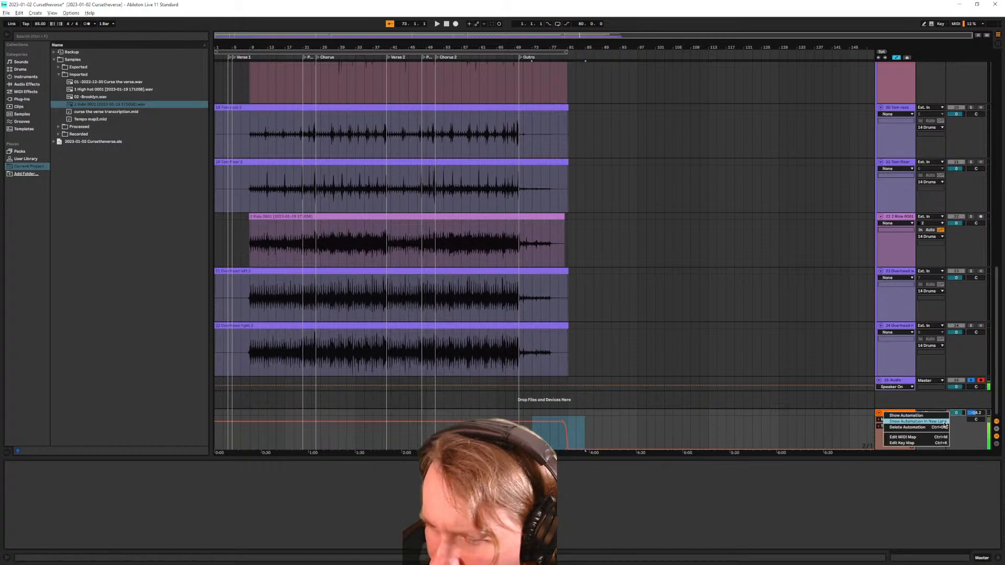
{"action": "left_click", "coordinate": [588, 442]}
{"action": "left_click", "coordinate": [578, 440]}
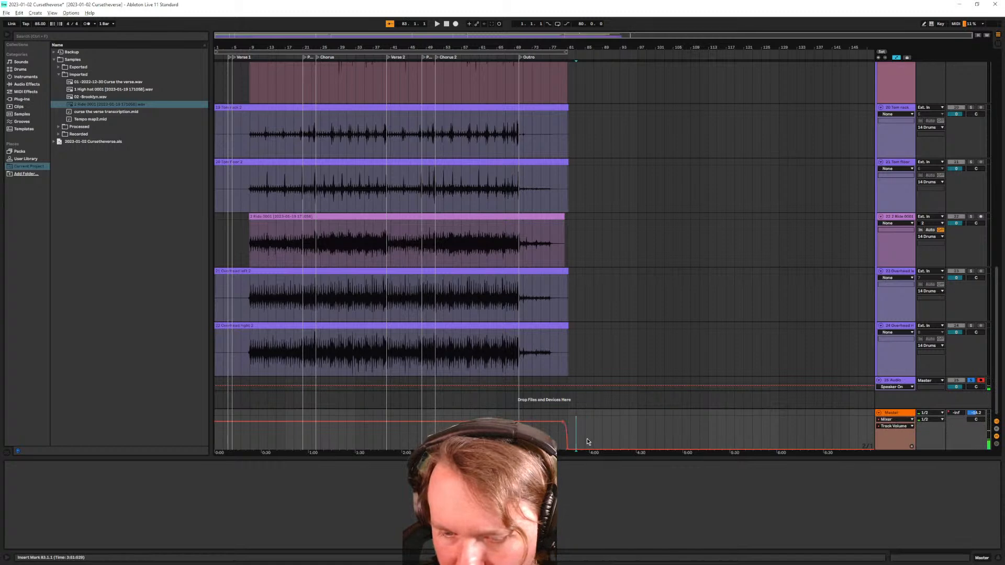
{"action": "right_click", "coordinate": [568, 451]}
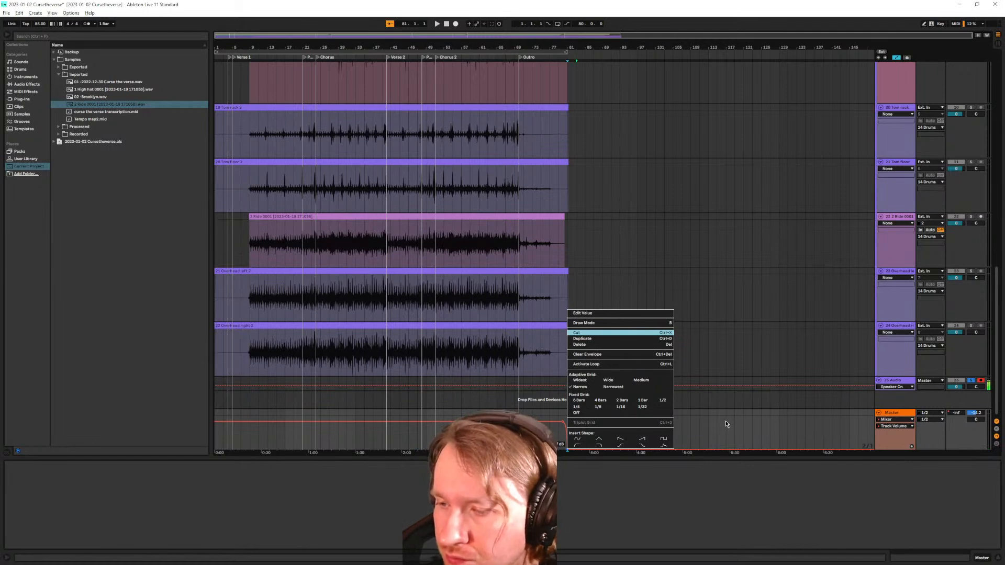
{"action": "left_click", "coordinate": [605, 314]}
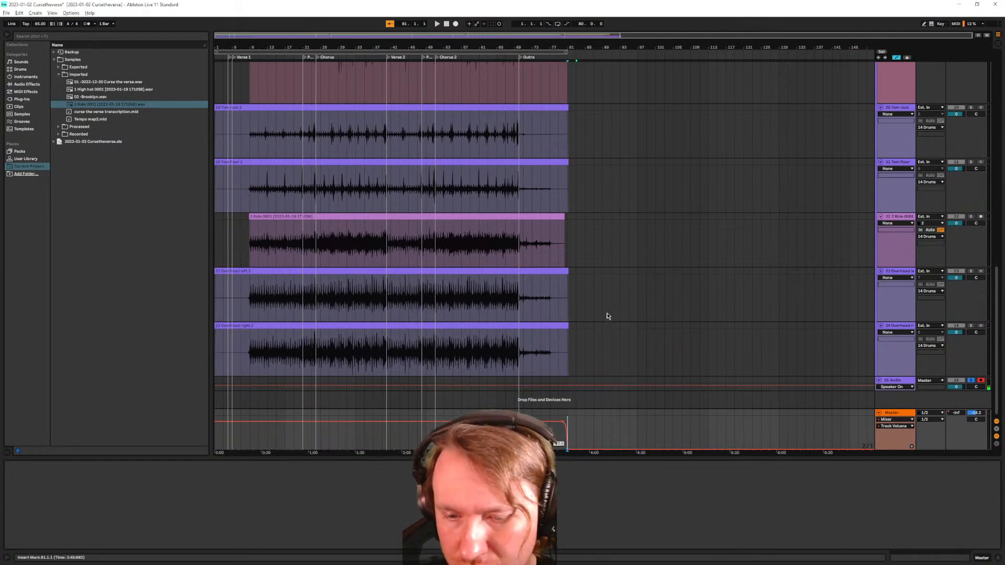
{"action": "key", "text": "Return"}
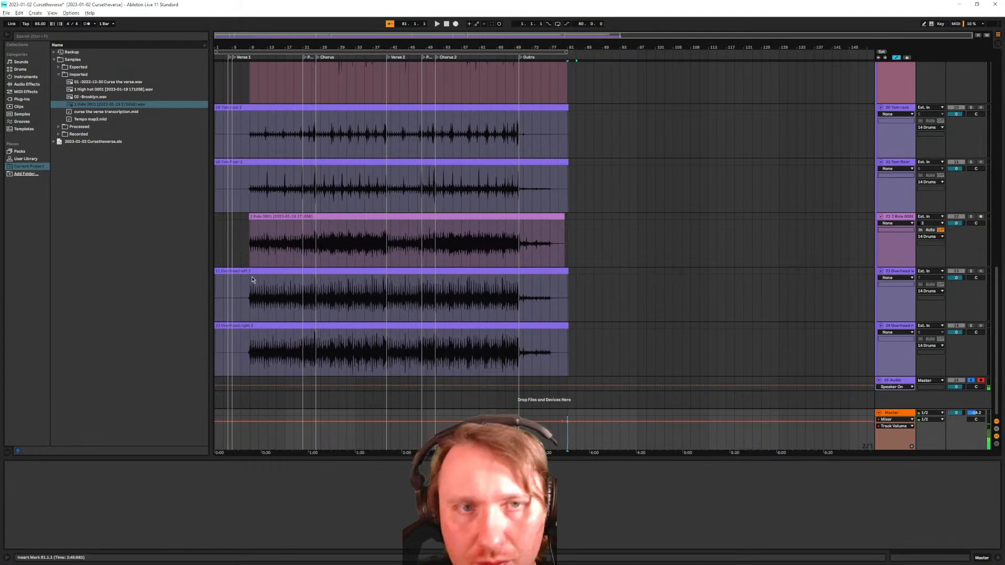
Fit the arrangement to the view, hide automation, and enlarge drum tracks 15–24
{"action": "key", "text": "h"}
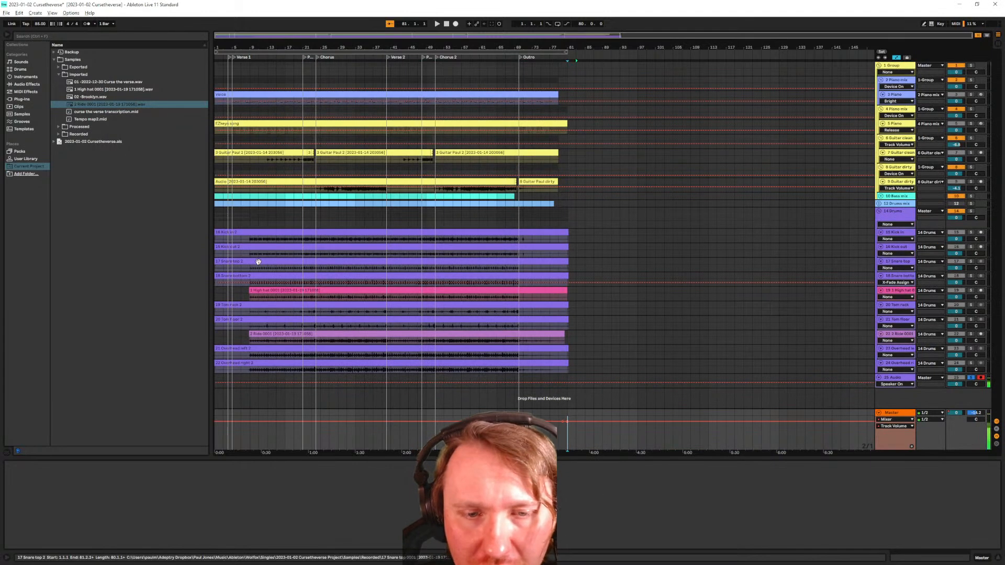
{"action": "key", "text": "w"}
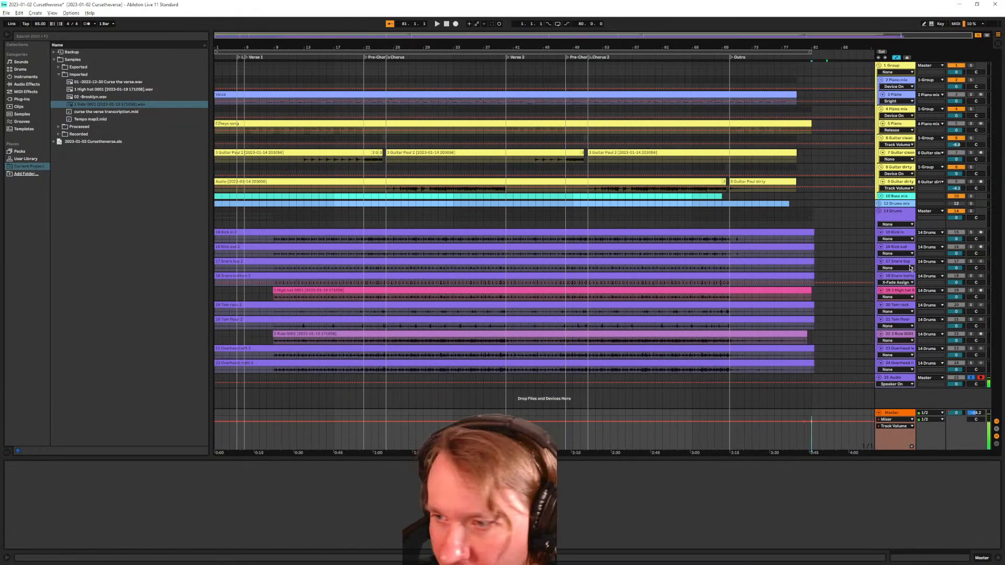
{"action": "key", "text": "a"}
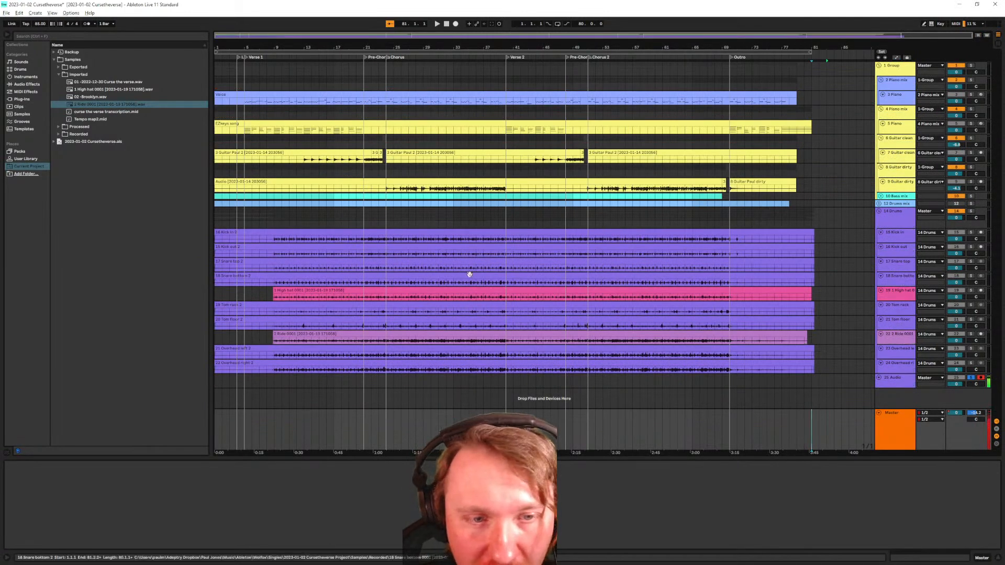
{"action": "left_click", "coordinate": [900, 237]}
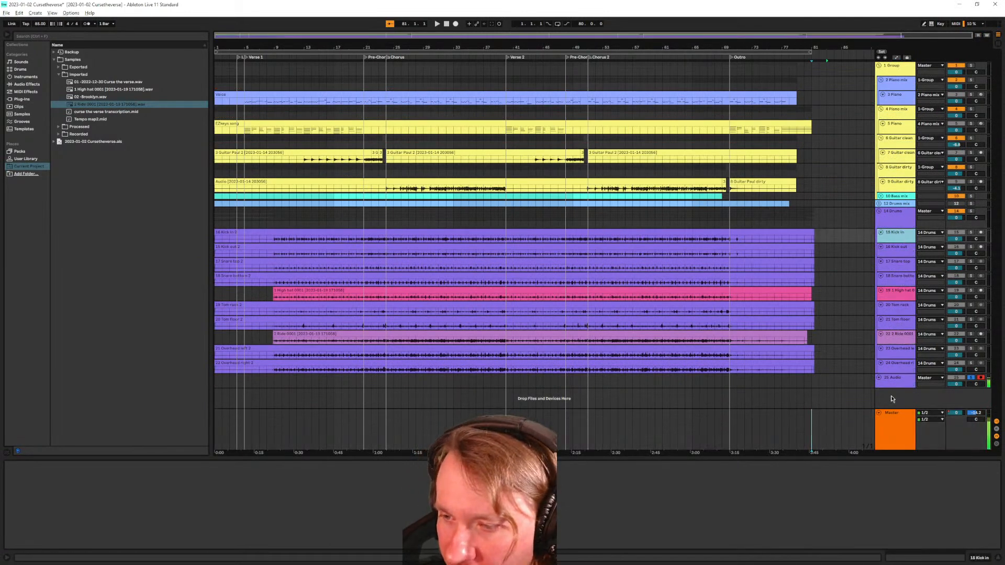
{"action": "left_click", "coordinate": [899, 368], "text": "shift"}
{"action": "left_click_drag", "start_coordinate": [900, 373], "coordinate": [902, 399]}
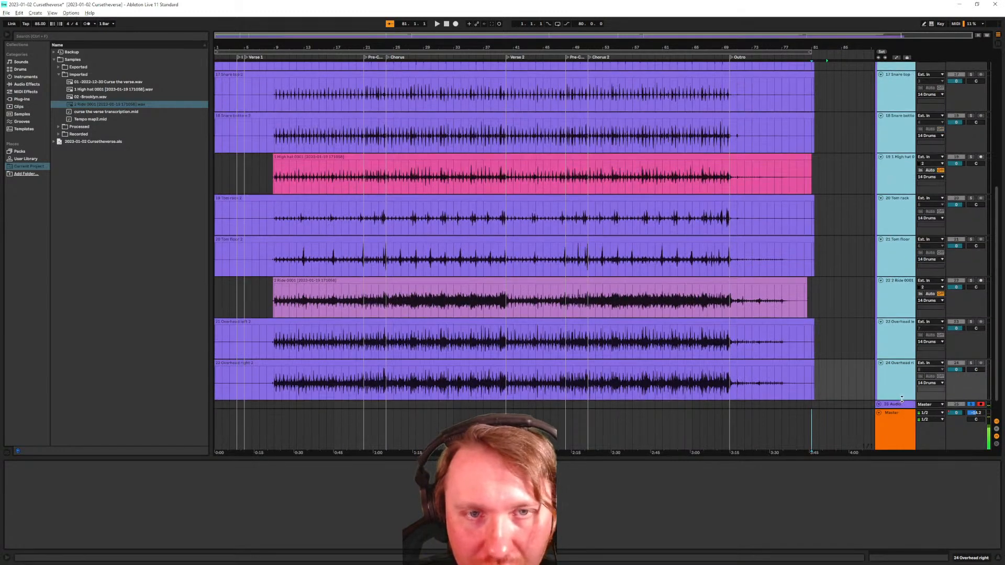
Solo the 14 Drums group and start playback with the whole song in view
{"action": "scroll", "coordinate": [282, 168], "scroll_direction": "up", "scroll_amount": 3}
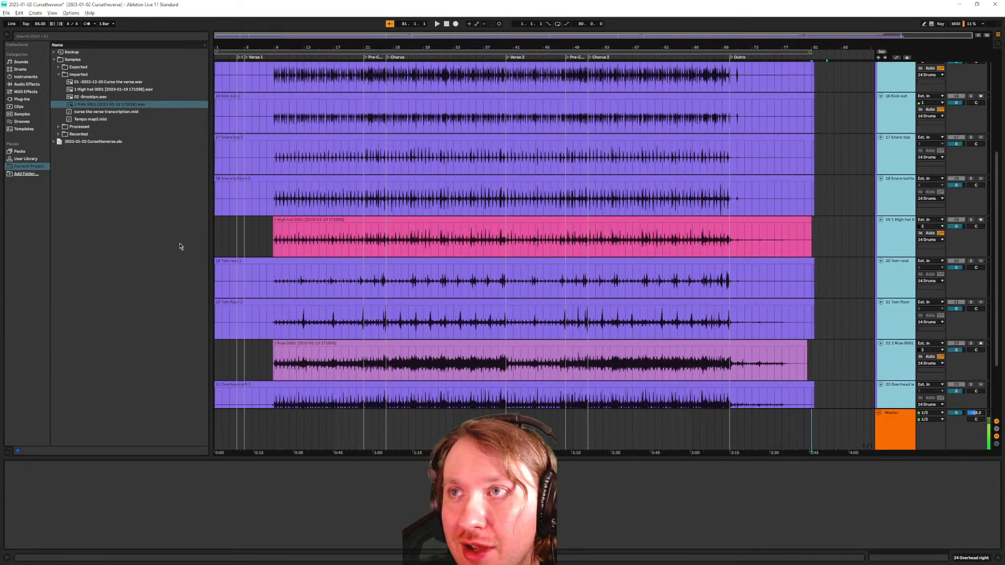
{"action": "scroll", "coordinate": [252, 219], "scroll_direction": "up", "scroll_amount": 5}
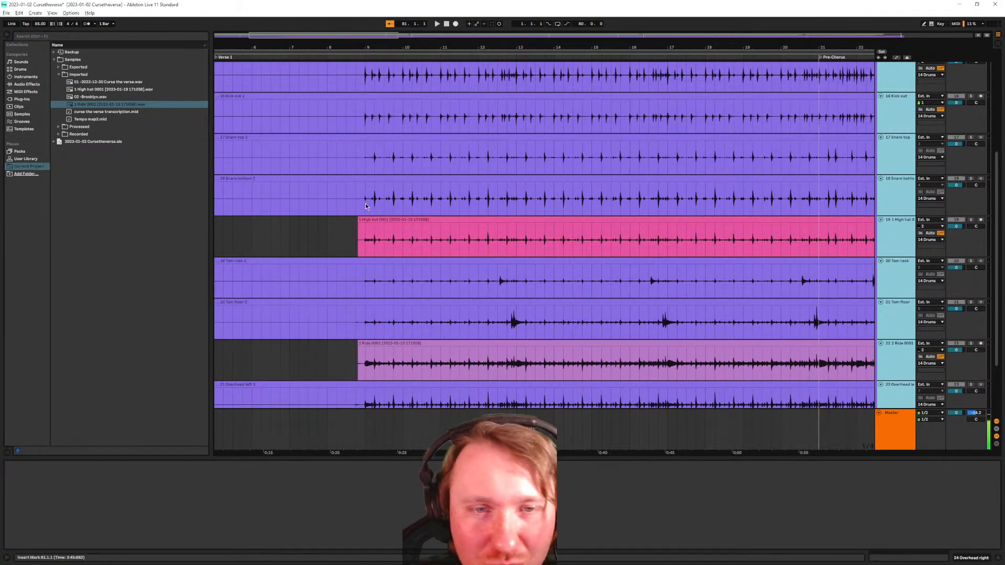
{"action": "scroll", "coordinate": [365, 205], "scroll_direction": "up", "scroll_amount": 2}
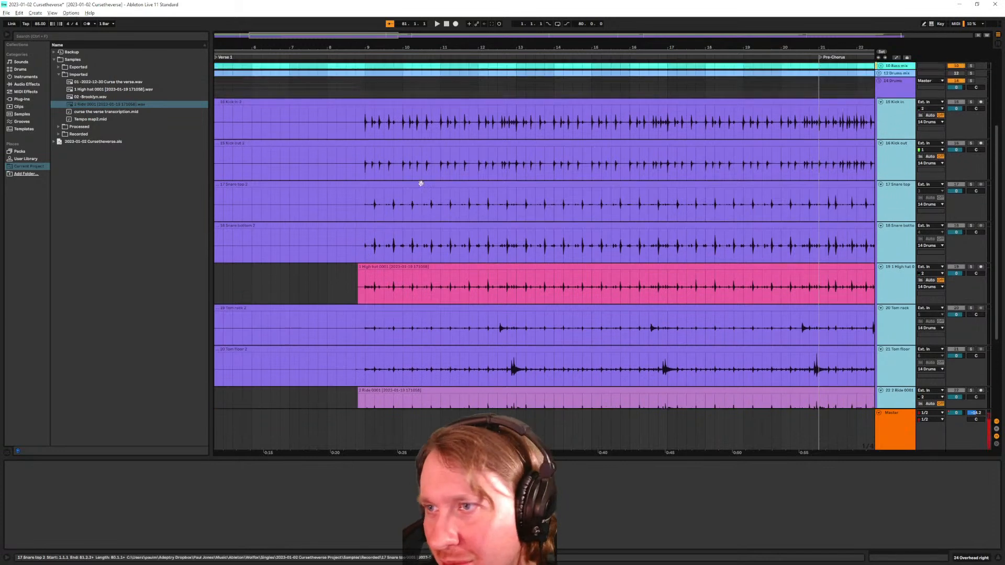
{"action": "left_click", "coordinate": [971, 82]}
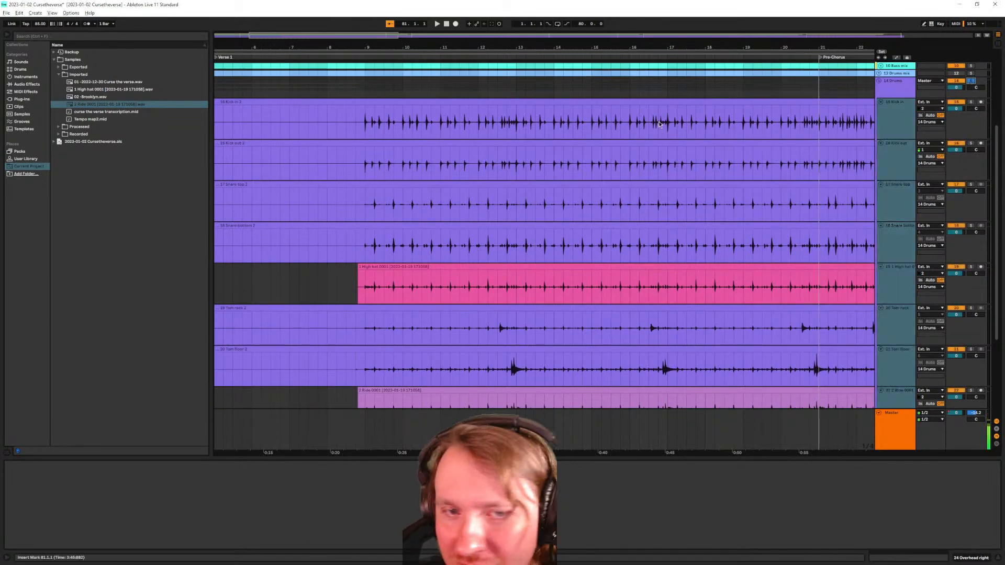
{"action": "left_click", "coordinate": [366, 160]}
{"action": "key", "text": "space"}
{"action": "key", "text": "w"}
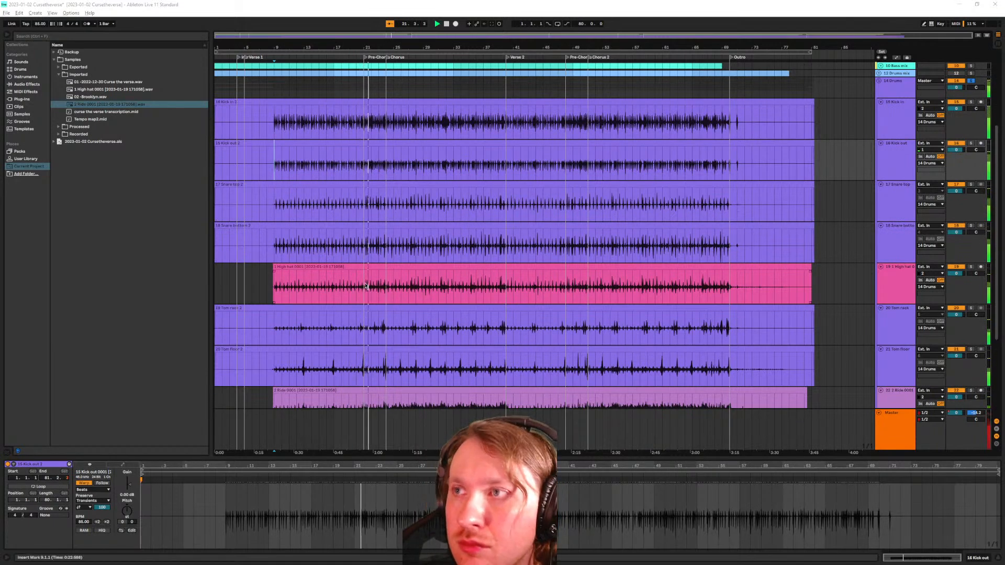
Extend the High hat and Ride clips at both their start and end
{"action": "left_click", "coordinate": [373, 299]}
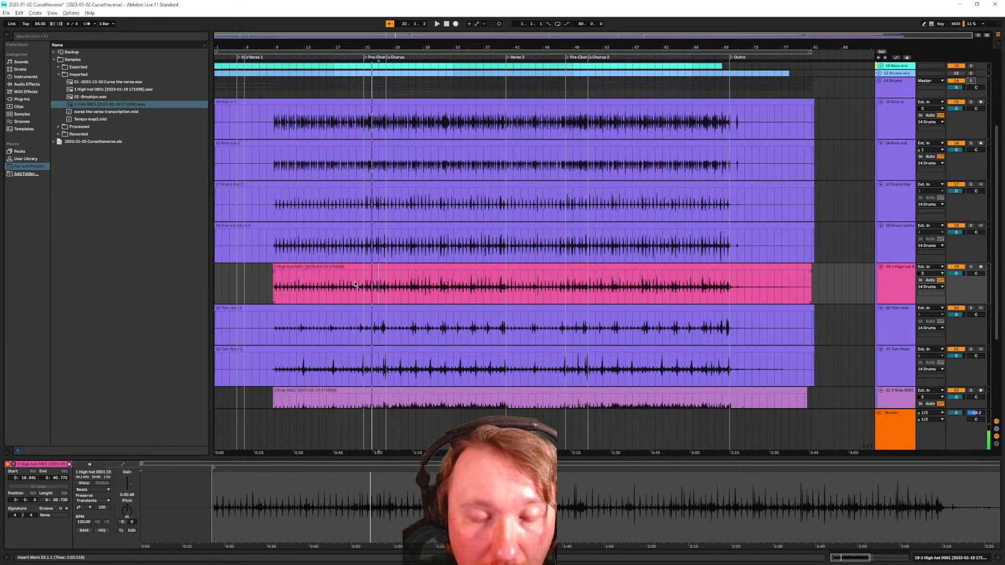
{"action": "scroll", "coordinate": [321, 258], "scroll_direction": "down", "scroll_amount": 5}
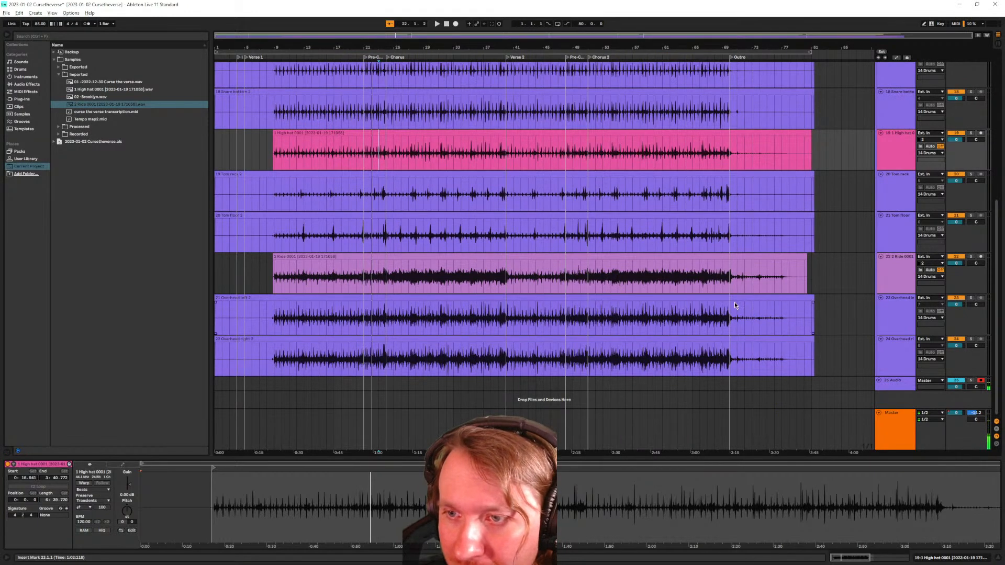
{"action": "scroll", "coordinate": [574, 271], "scroll_direction": "up", "scroll_amount": 5}
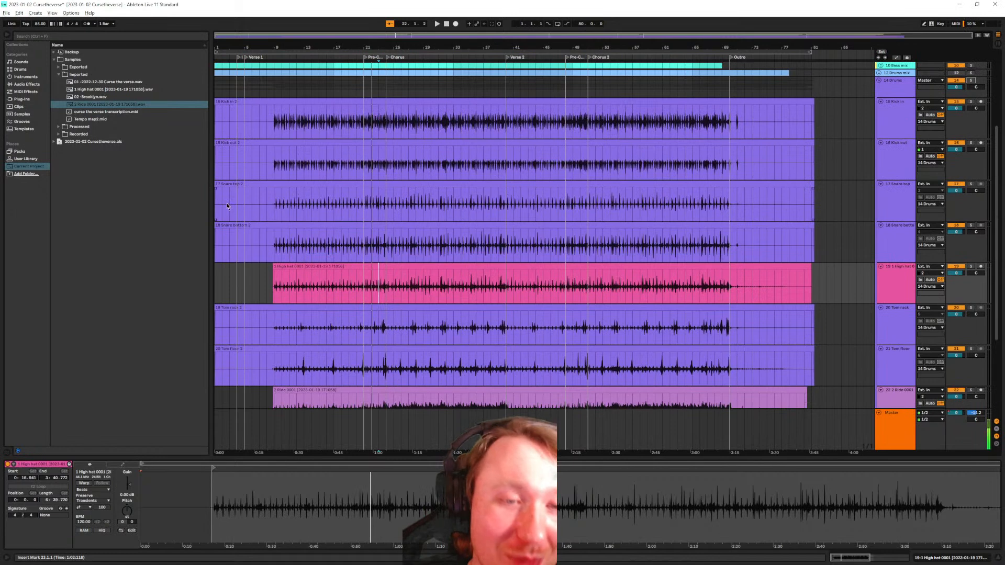
{"action": "left_click_drag", "start_coordinate": [273, 267], "coordinate": [163, 274]}
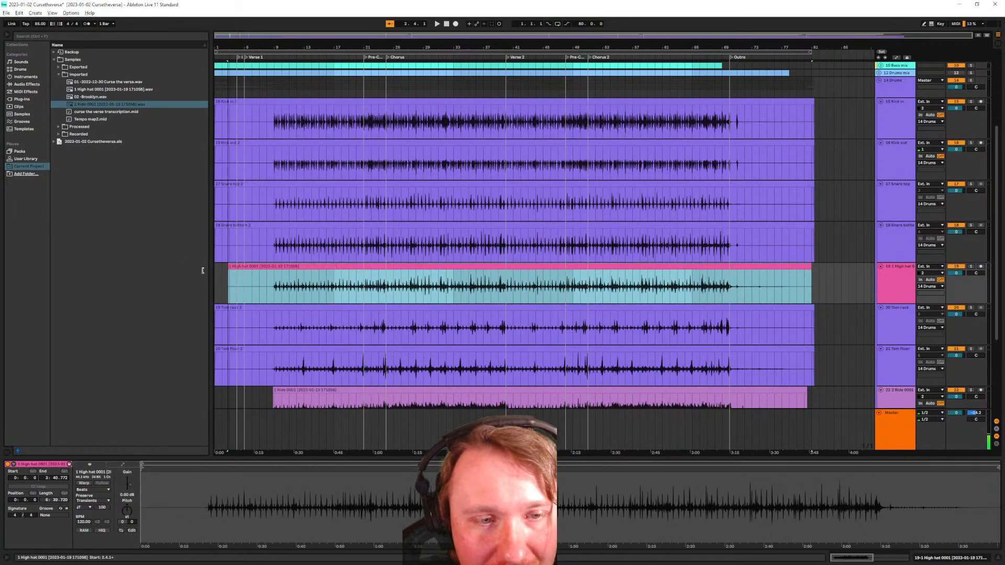
{"action": "left_click", "coordinate": [819, 275]}
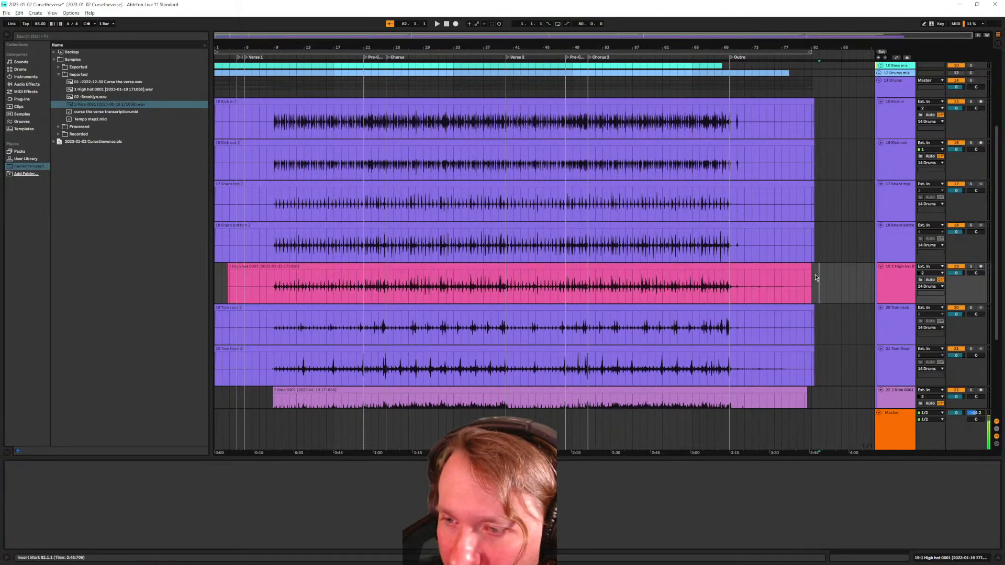
{"action": "mouse_move", "coordinate": [808, 267]}
{"action": "left_mouse_down"}
{"action": "mouse_move", "coordinate": [790, 267]}
{"action": "mouse_move", "coordinate": [813, 268]}
{"action": "left_mouse_up"}
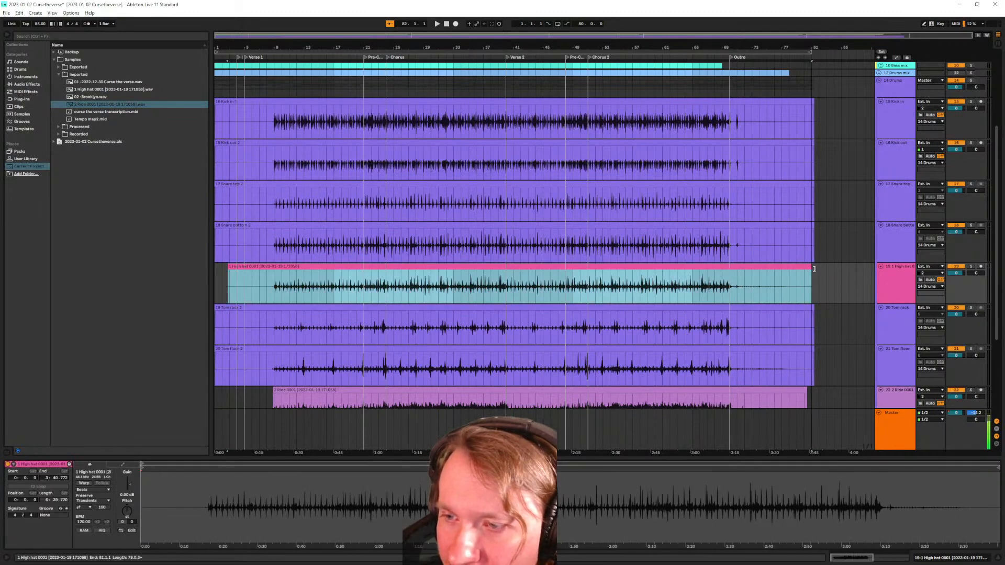
{"action": "scroll", "coordinate": [545, 235], "scroll_direction": "down", "scroll_amount": 5}
{"action": "left_click_drag", "start_coordinate": [275, 274], "coordinate": [166, 281]}
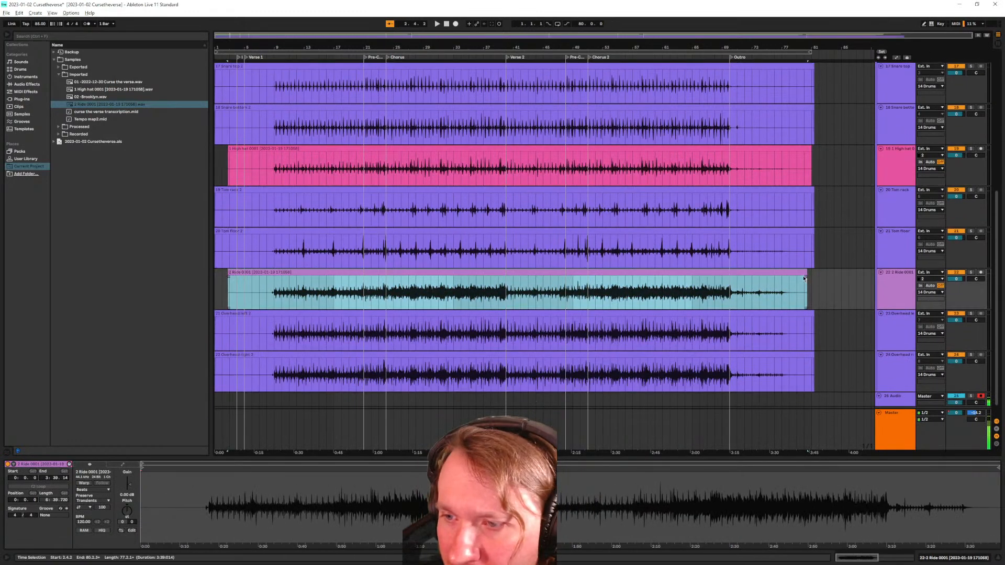
{"action": "left_click_drag", "start_coordinate": [807, 272], "coordinate": [813, 275]}
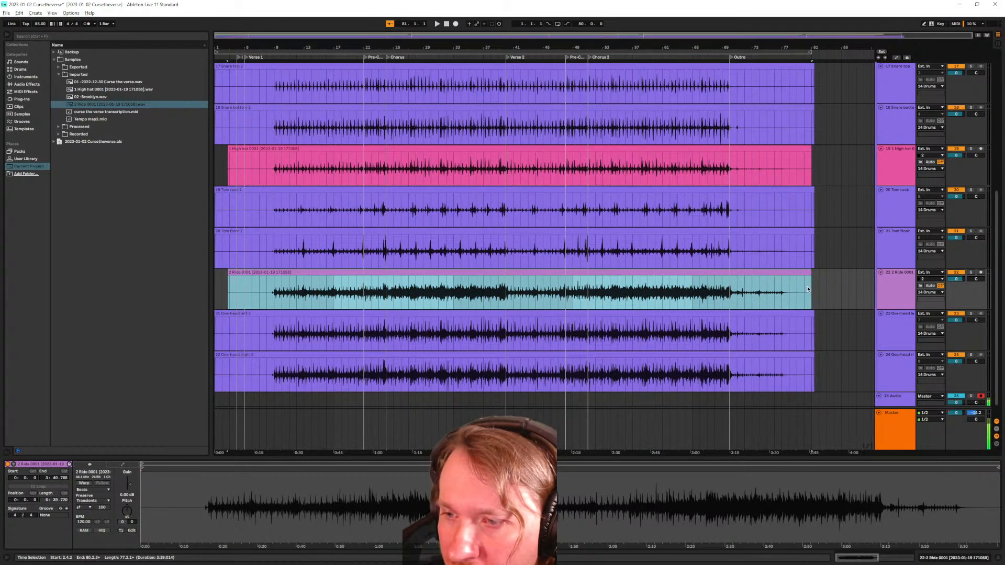
Trim the two overhead clips, Tom floor 2 and Tom rack 2 to end at bar 81
{"action": "left_click", "coordinate": [796, 355]}
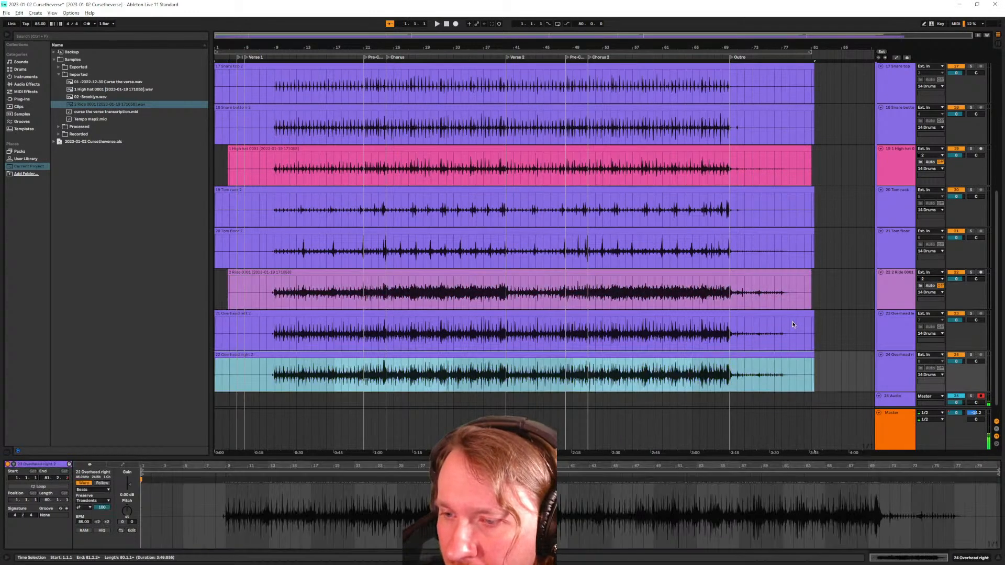
{"action": "left_click", "coordinate": [801, 317], "text": "shift"}
{"action": "left_click_drag", "start_coordinate": [815, 312], "coordinate": [811, 313]}
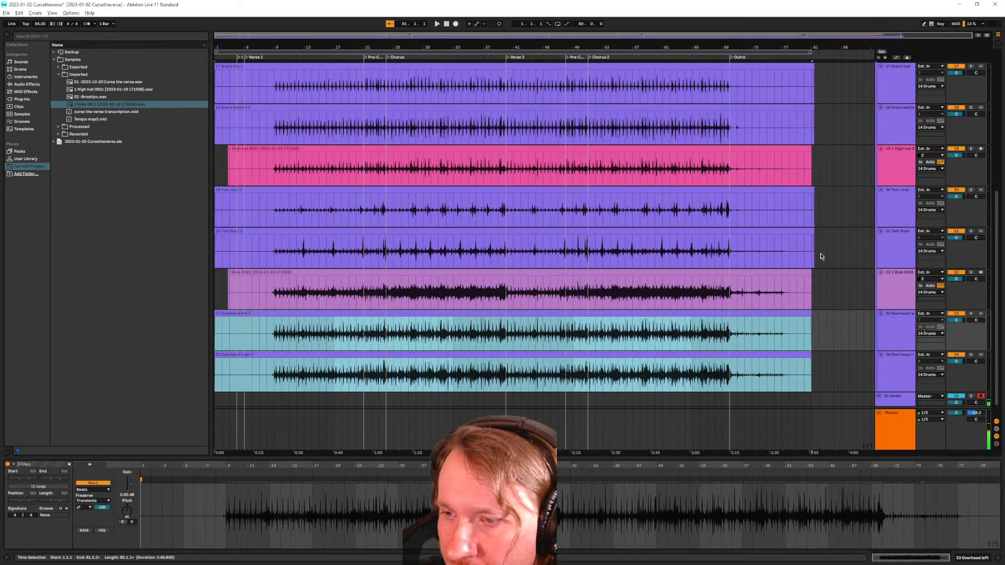
{"action": "left_click", "coordinate": [800, 229]}
{"action": "left_click_drag", "start_coordinate": [813, 246], "coordinate": [812, 246]}
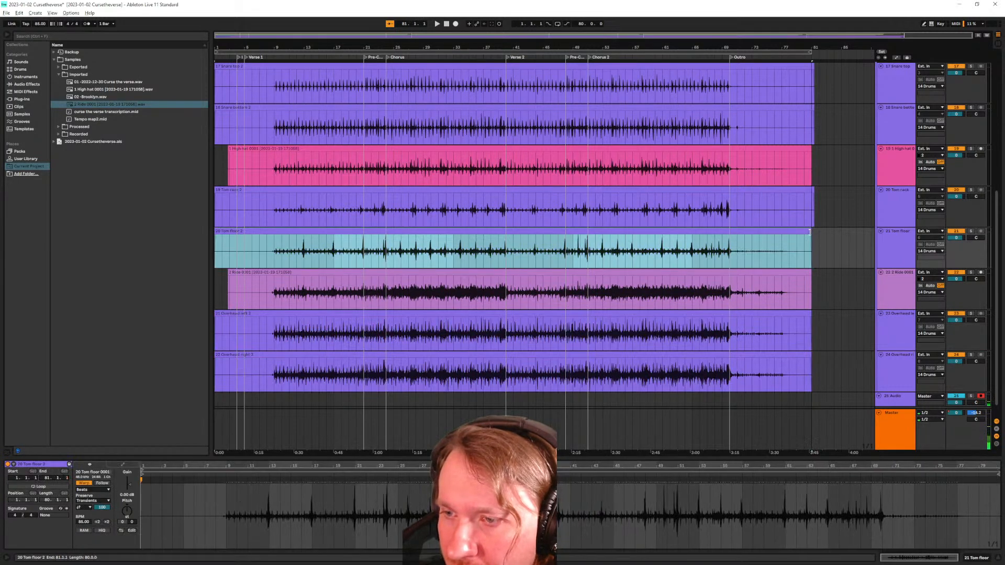
{"action": "left_click", "coordinate": [810, 190]}
{"action": "left_click_drag", "start_coordinate": [811, 191], "coordinate": [812, 187]}
{"action": "scroll", "coordinate": [806, 147], "scroll_direction": "up", "scroll_amount": 2}
{"action": "scroll", "coordinate": [812, 187], "scroll_direction": "up", "scroll_amount": 2}
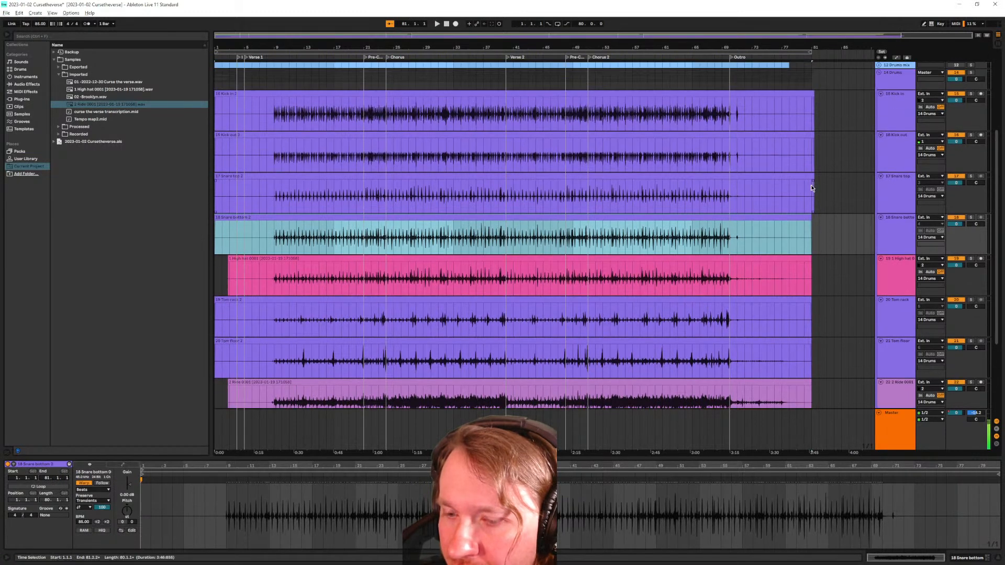
Trim the Kick out 2 and Kick in clips to end with the others at bar 81
{"action": "key", "text": "a"}
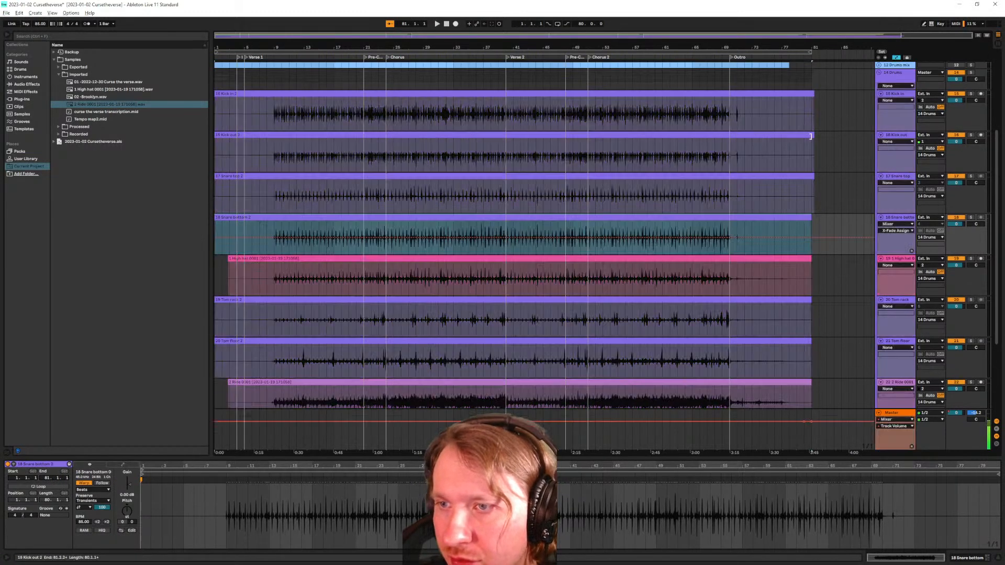
{"action": "scroll", "coordinate": [785, 327], "scroll_direction": "down", "scroll_amount": 5}
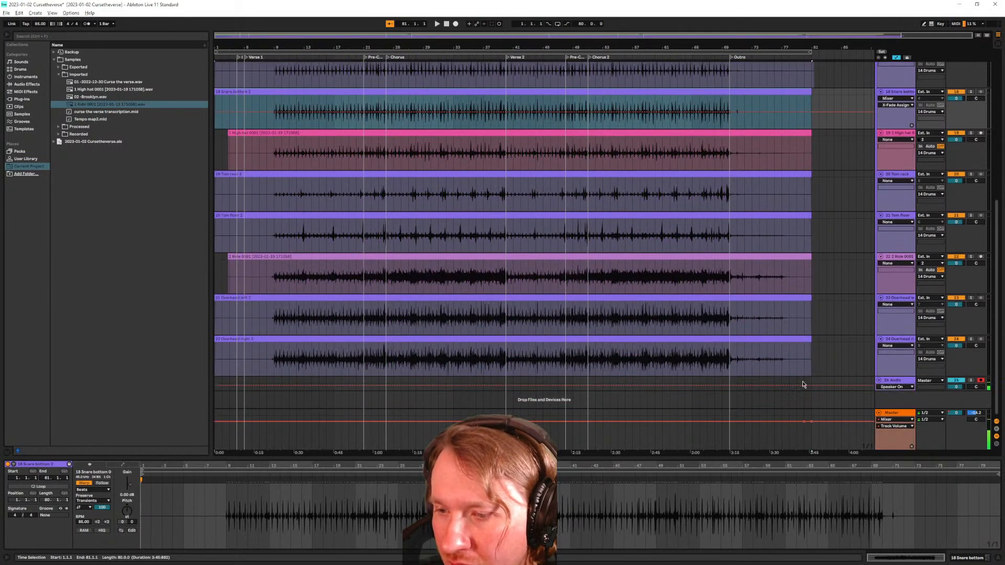
{"action": "scroll", "coordinate": [796, 385], "scroll_direction": "up", "scroll_amount": 3}
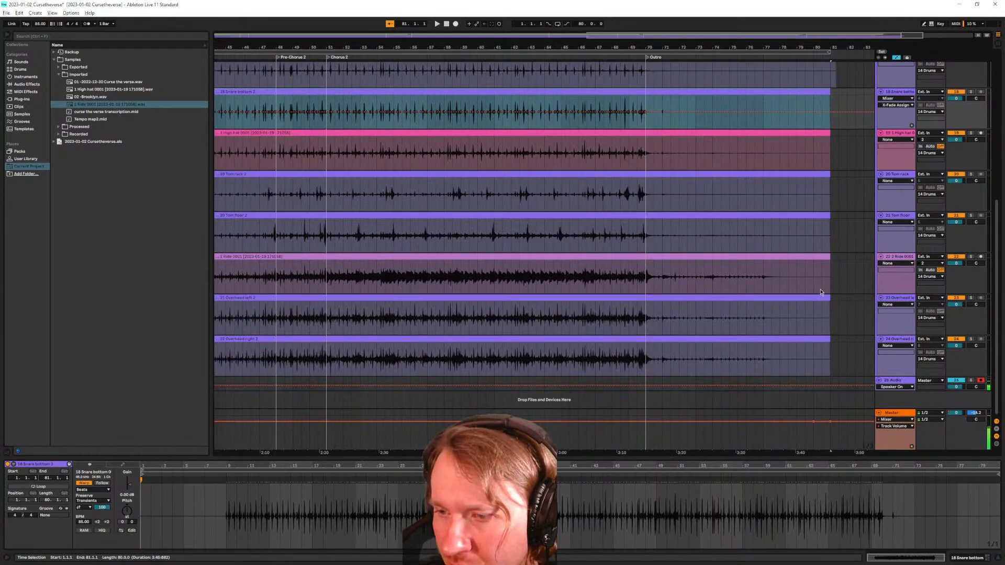
{"action": "key", "text": "a"}
{"action": "scroll", "coordinate": [826, 288], "scroll_direction": "up", "scroll_amount": 5}
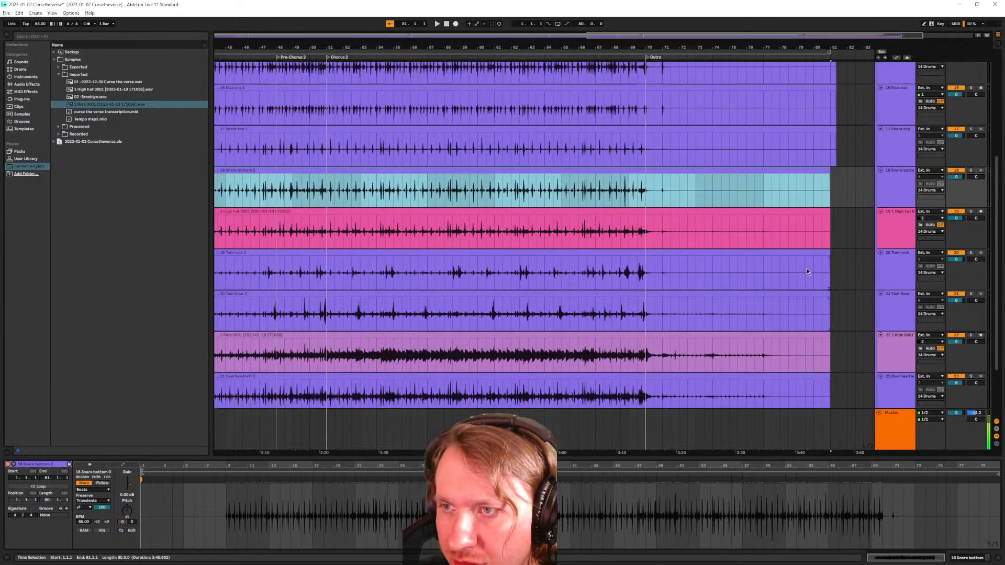
{"action": "left_click", "coordinate": [834, 177]}
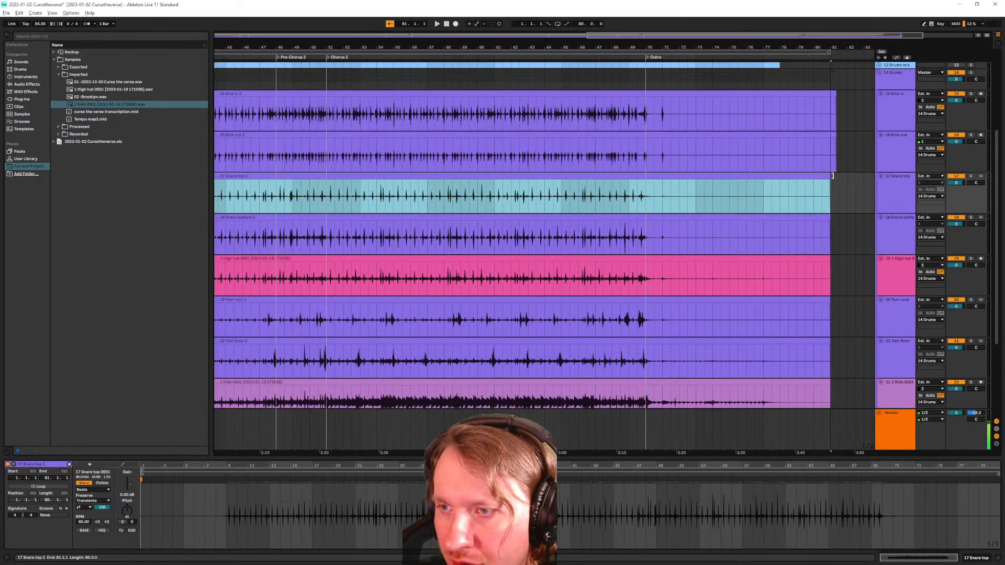
{"action": "left_click", "coordinate": [832, 136]}
{"action": "left_click_drag", "start_coordinate": [832, 136], "coordinate": [831, 135]}
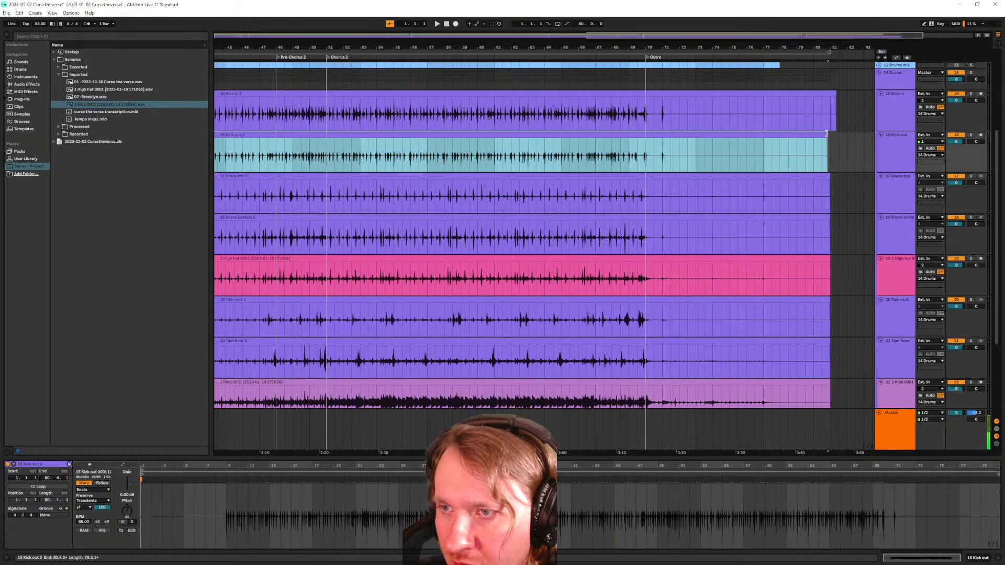
{"action": "left_click_drag", "start_coordinate": [835, 94], "coordinate": [830, 94]}
{"action": "scroll", "coordinate": [708, 252], "scroll_direction": "down", "scroll_amount": 5}
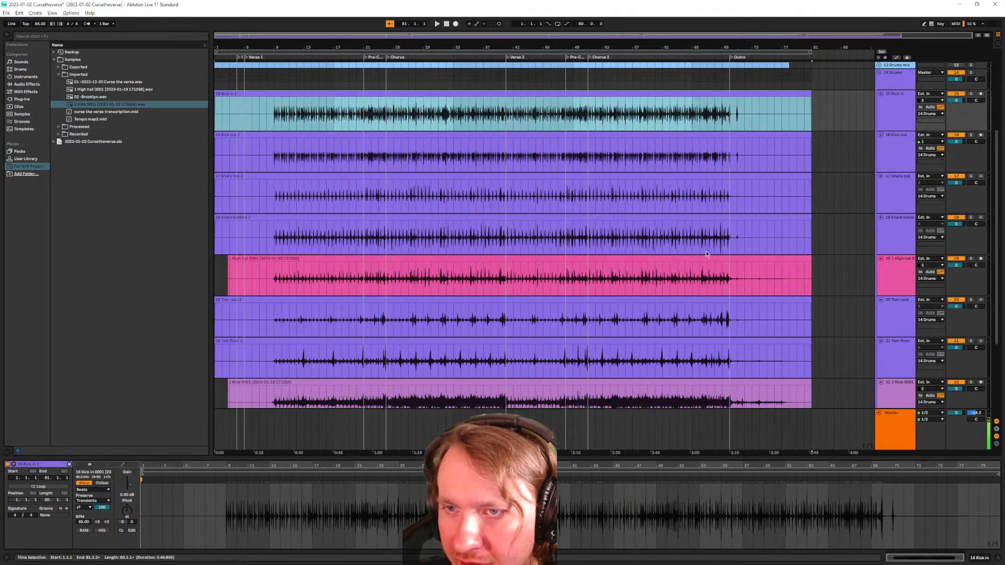
{"action": "scroll", "coordinate": [392, 316], "scroll_direction": "down", "scroll_amount": 3}
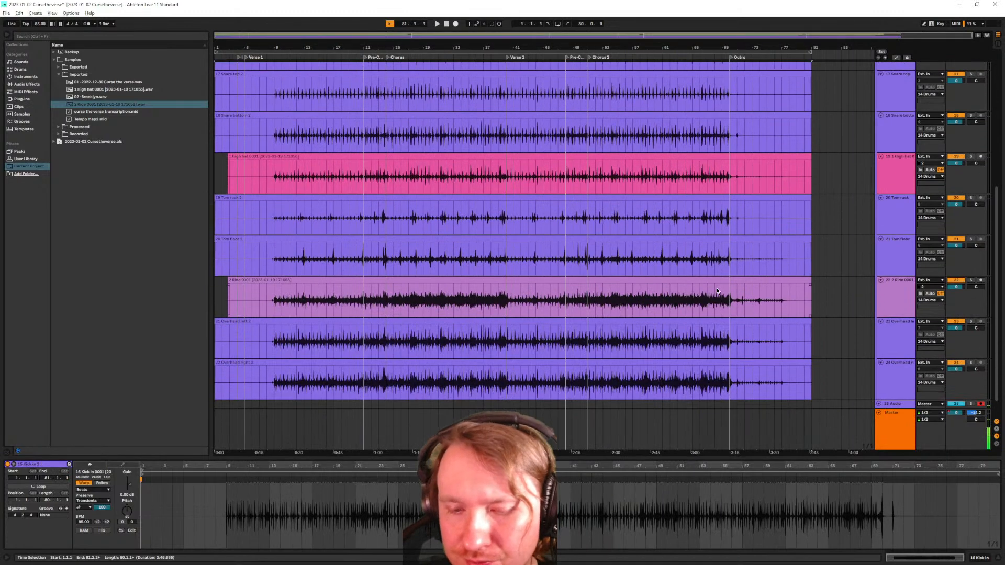
Fit tracks to the view, select all ten drum clips and Consolidate them
{"action": "key", "text": "h"}
{"action": "left_click_drag", "start_coordinate": [812, 374], "coordinate": [215, 233]}
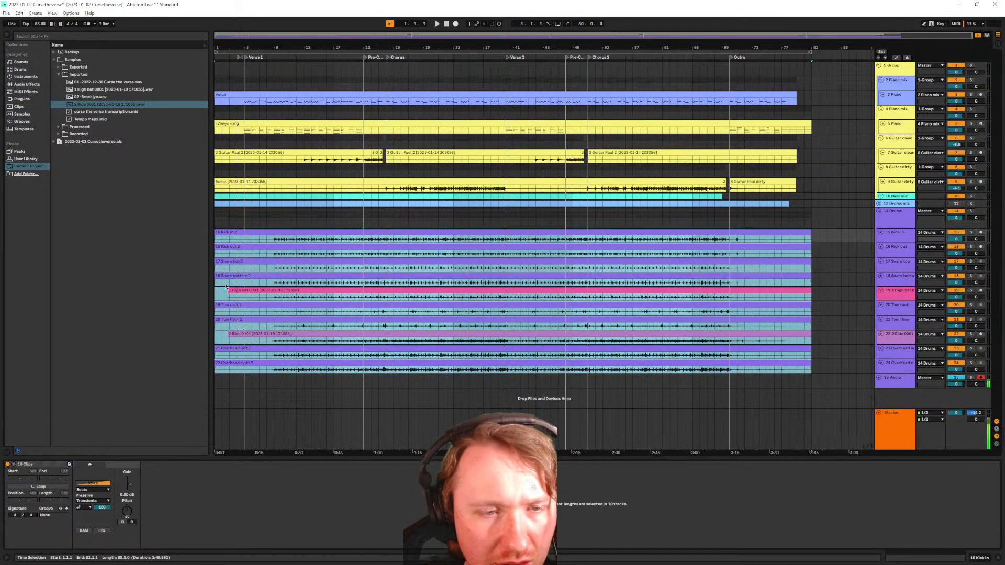
{"action": "right_click", "coordinate": [218, 291]}
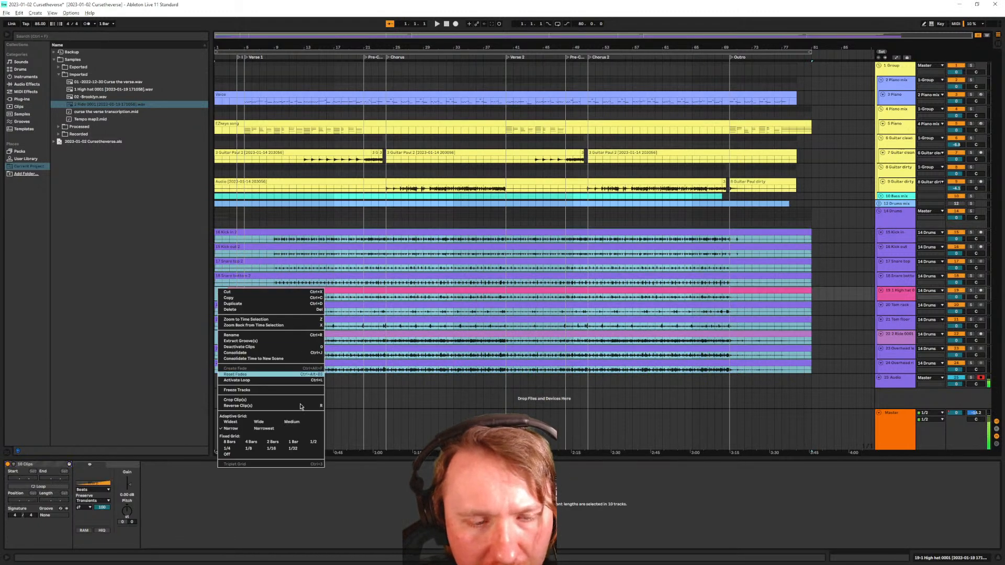
{"action": "left_click", "coordinate": [267, 353]}
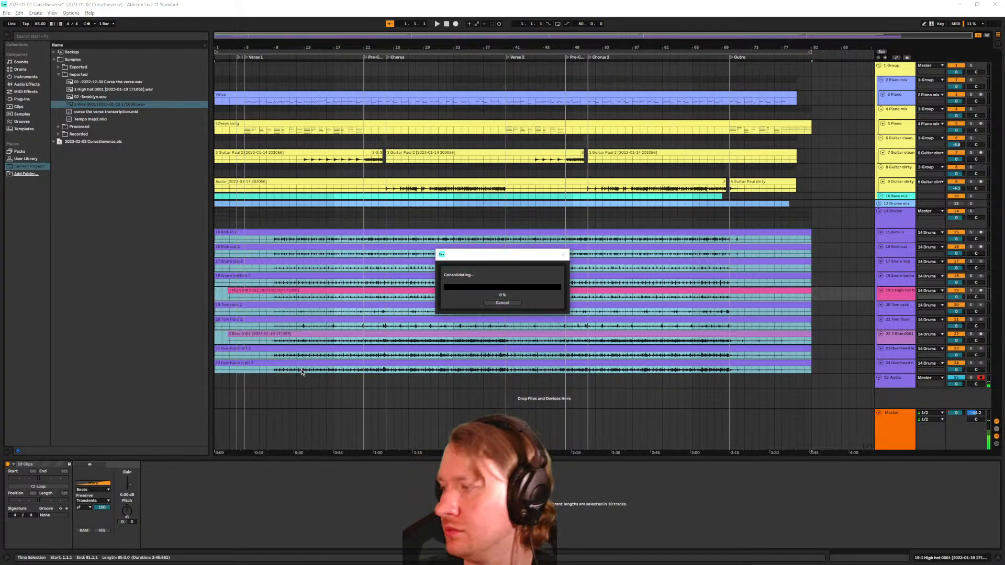
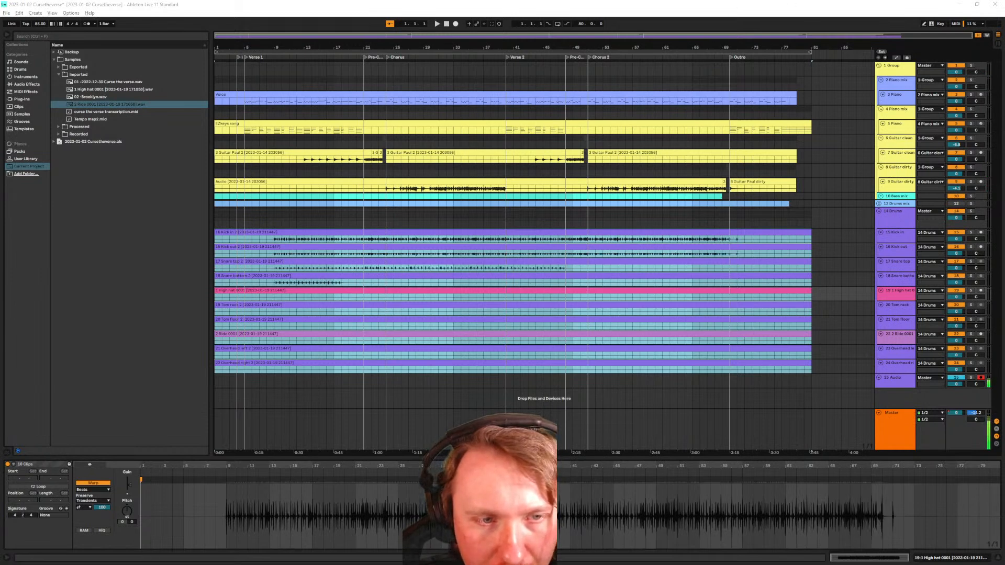
Unfold the 12 Drums group and insert a new MIDI track, 14 MIDI, below 13 Drums
{"action": "left_click", "coordinate": [880, 203]}
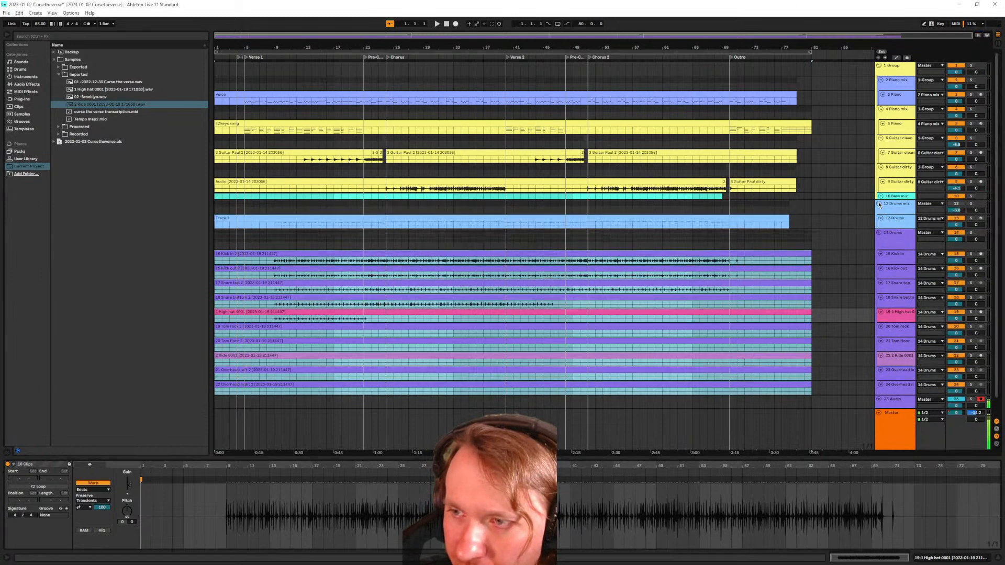
{"action": "left_click", "coordinate": [893, 224]}
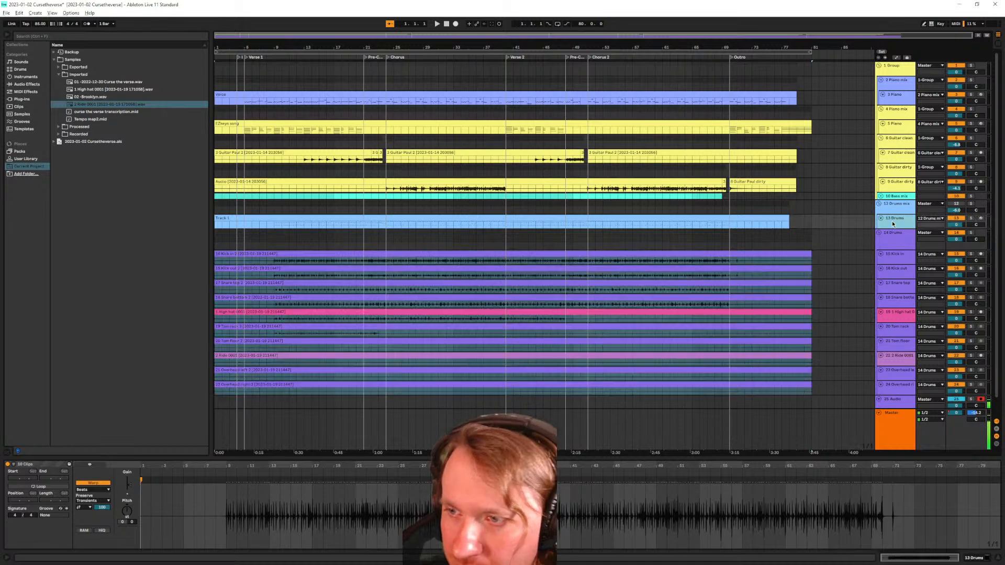
{"action": "scroll", "coordinate": [705, 302], "scroll_direction": "down", "scroll_amount": 1}
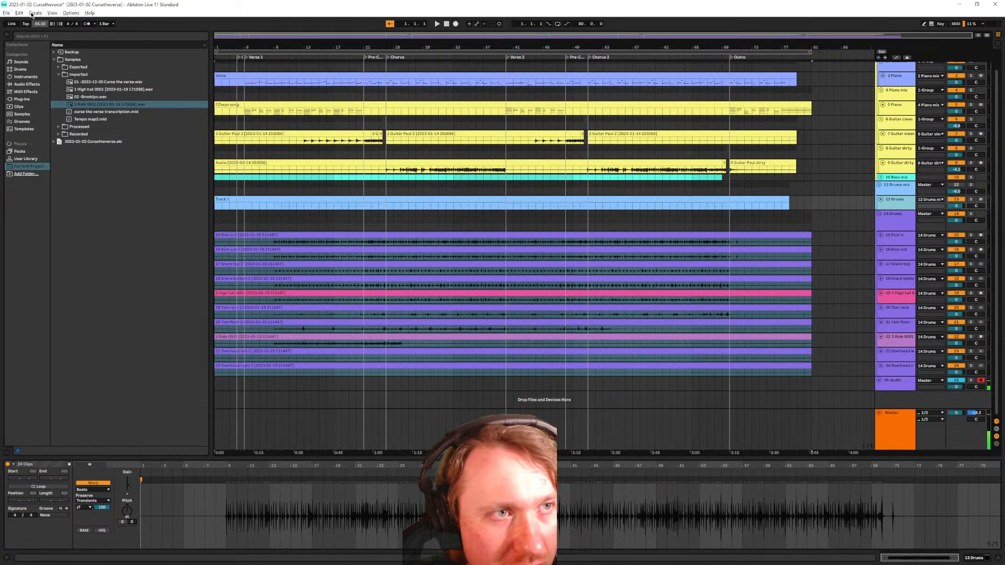
{"action": "left_click", "coordinate": [7, 12]}
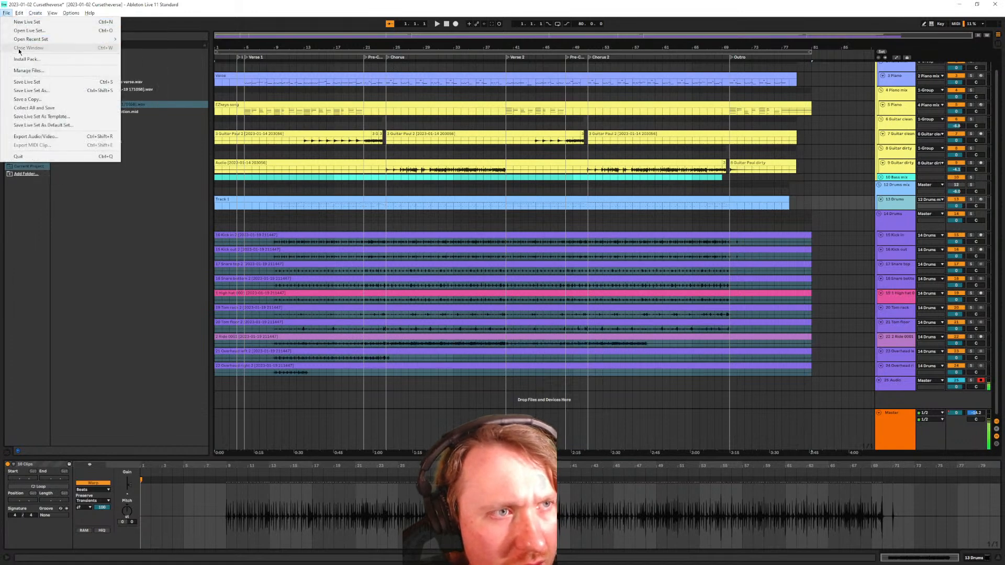
{"action": "mouse_move", "coordinate": [35, 13]}
{"action": "left_click", "coordinate": [41, 30]}
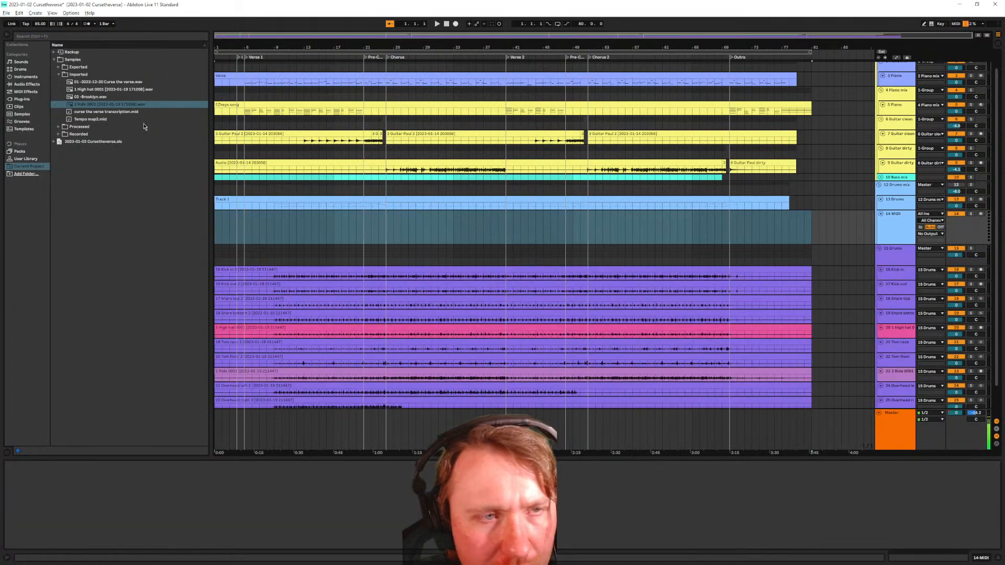
{"action": "left_click", "coordinate": [969, 203]}
{"action": "left_click", "coordinate": [885, 224]}
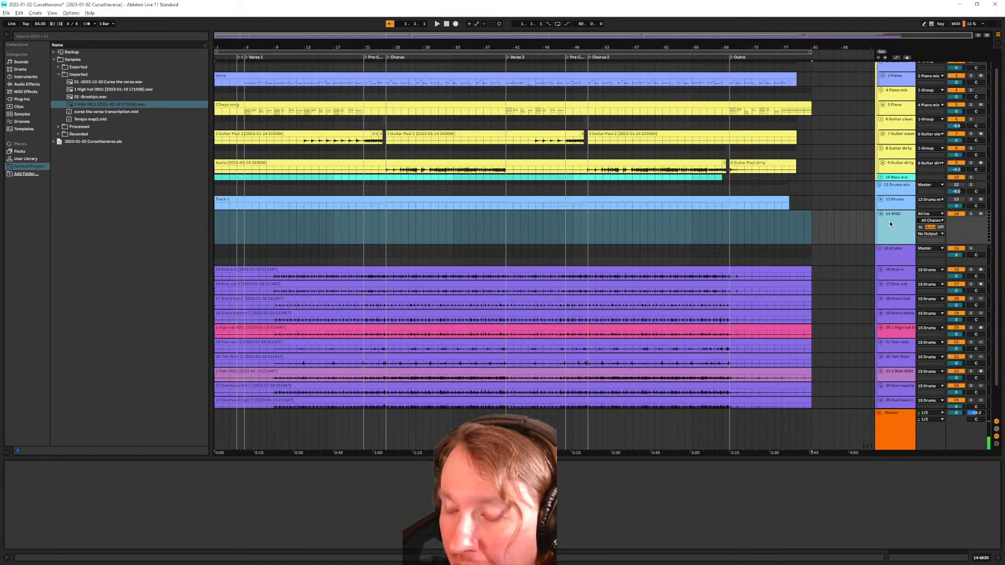
Load Superior Drummer 3 from Plug-ins > VST3 > Toontrack onto the 14 MIDI track
{"action": "left_click", "coordinate": [26, 98]}
{"action": "left_click", "coordinate": [56, 82]}
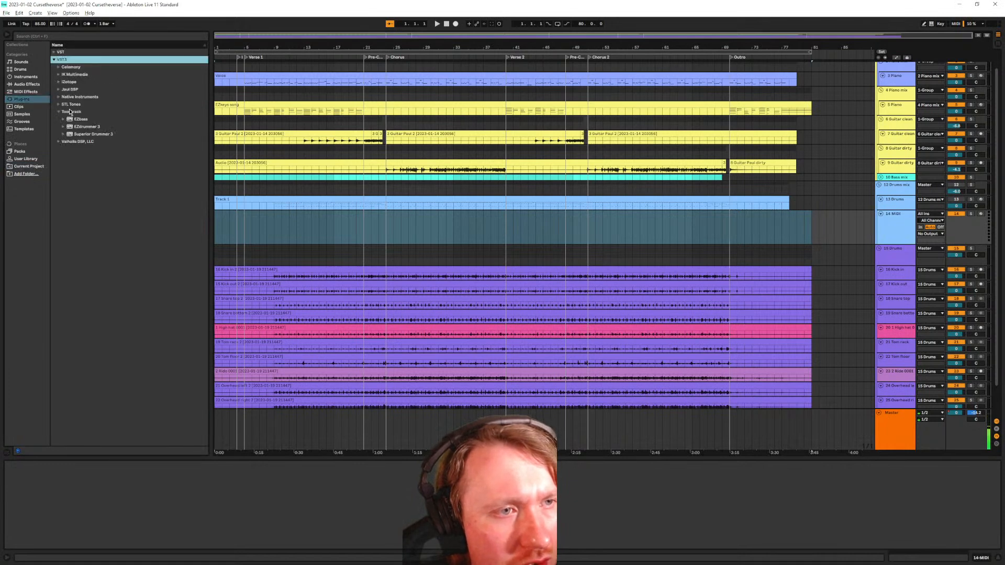
{"action": "left_click", "coordinate": [87, 134]}
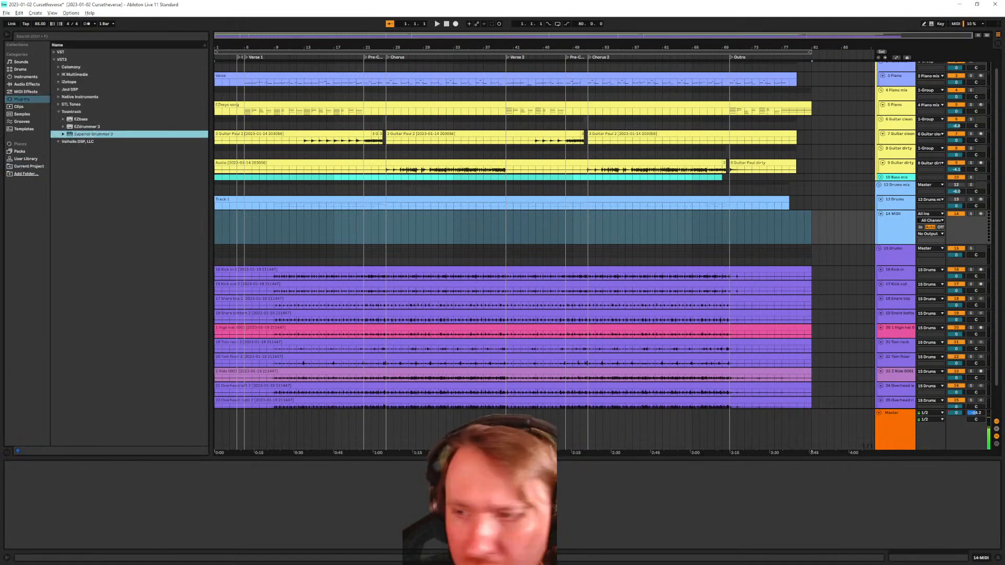
{"action": "double_click", "coordinate": [884, 236]}
{"action": "left_click_drag", "start_coordinate": [112, 135], "coordinate": [73, 494]}
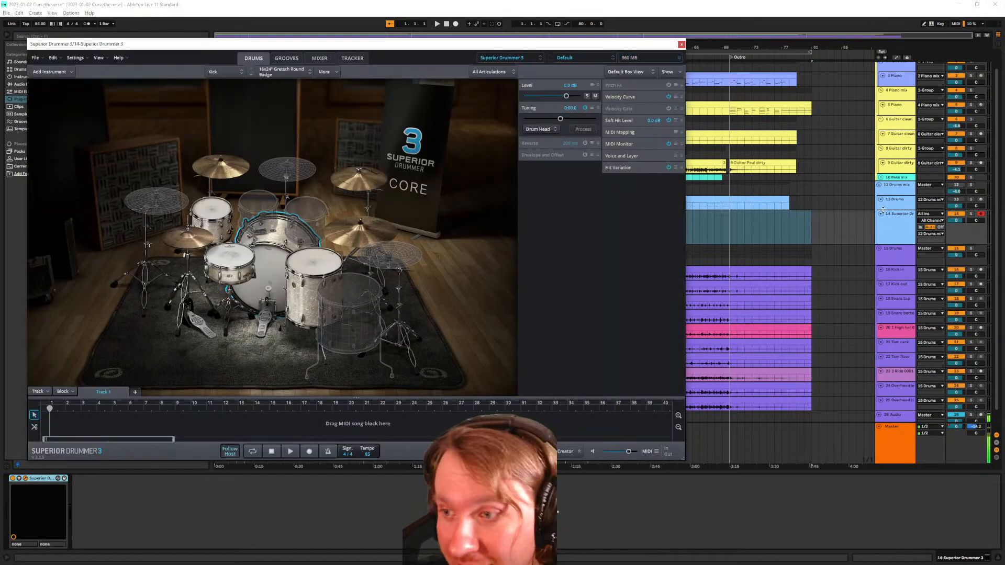
Move the Superior Drummer 3 window aside and switch it to the Tracker view
{"action": "left_click_drag", "start_coordinate": [329, 43], "coordinate": [535, 88]}
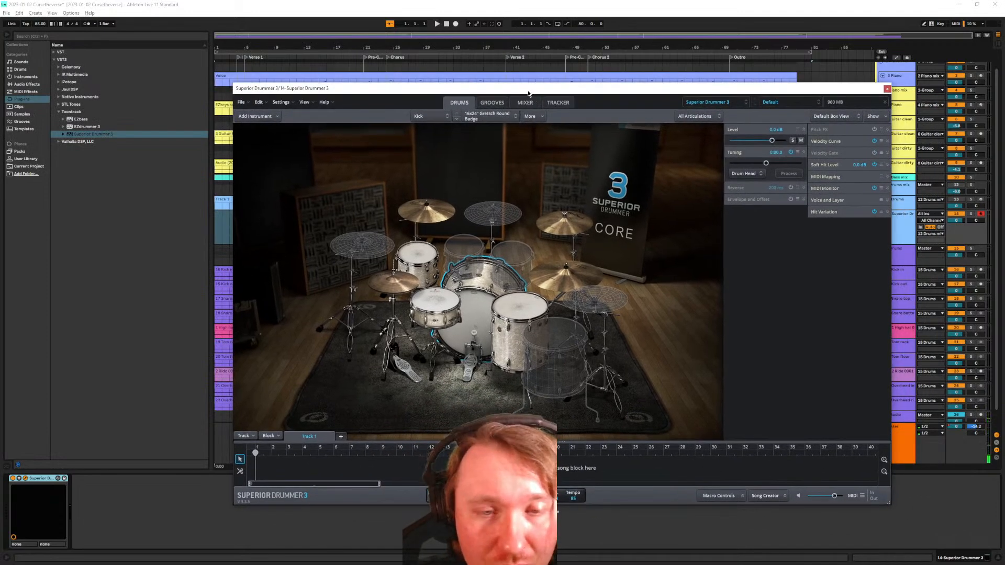
{"action": "left_click", "coordinate": [498, 105]}
{"action": "left_click", "coordinate": [533, 107]}
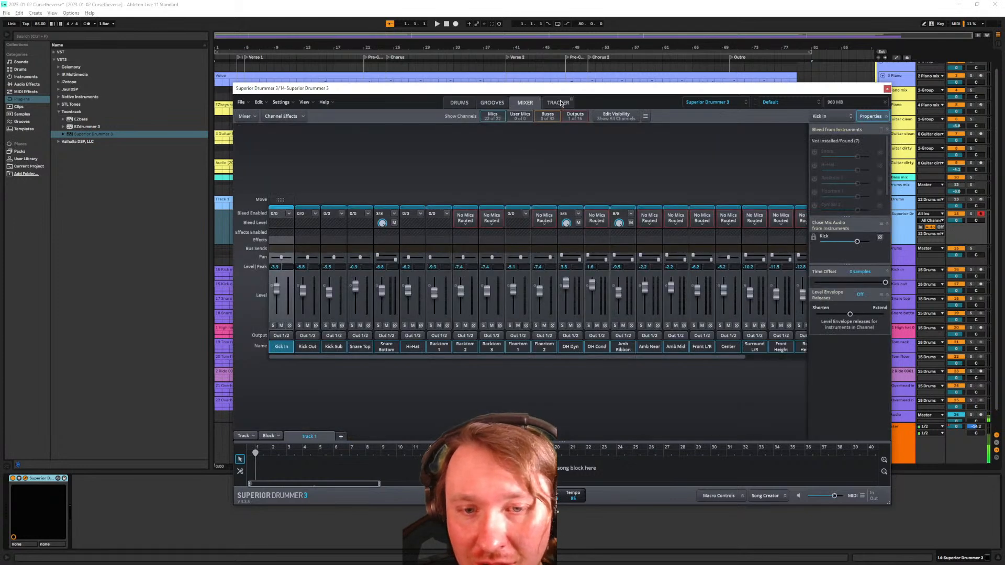
{"action": "left_click", "coordinate": [558, 103]}
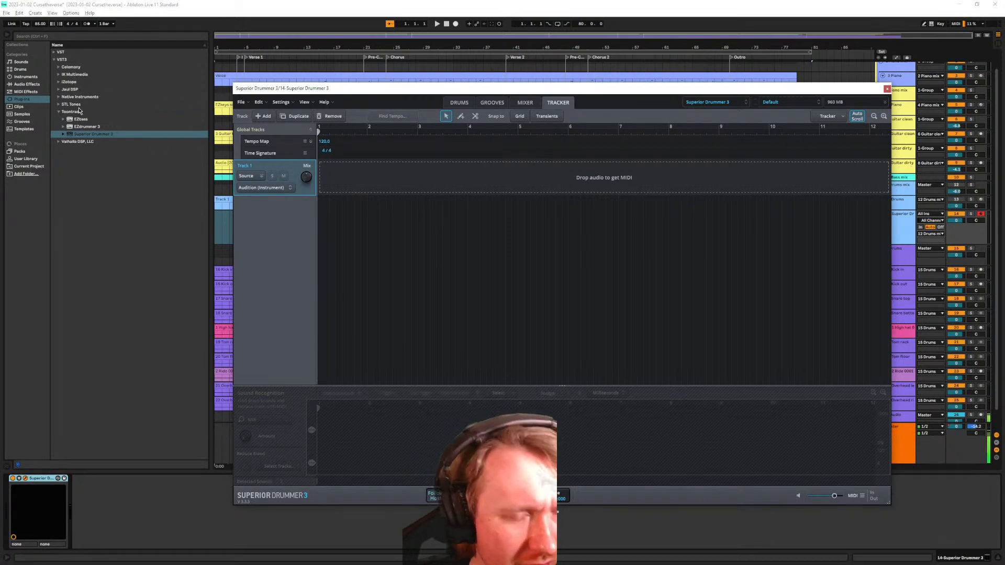
Browse to the Current Project's Processed > Consolidate folder of trimmed drum files
{"action": "left_click", "coordinate": [33, 114]}
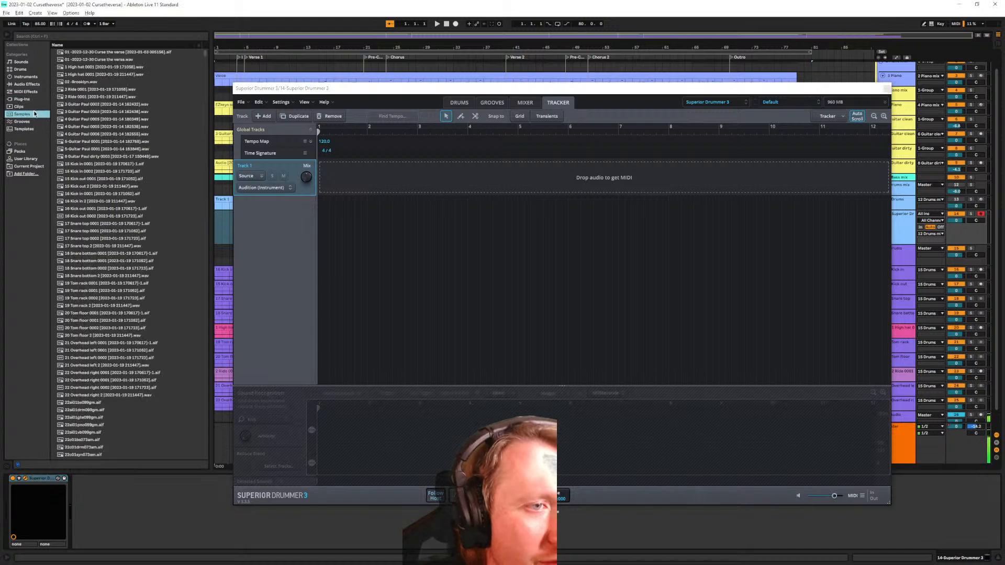
{"action": "left_click", "coordinate": [28, 166]}
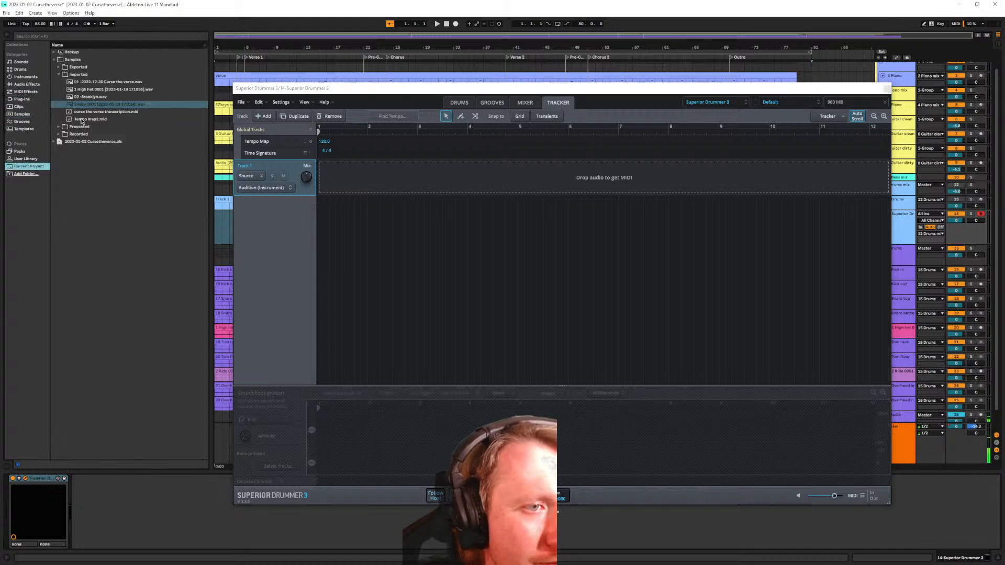
{"action": "left_click", "coordinate": [59, 75]}
{"action": "left_click", "coordinate": [58, 83]}
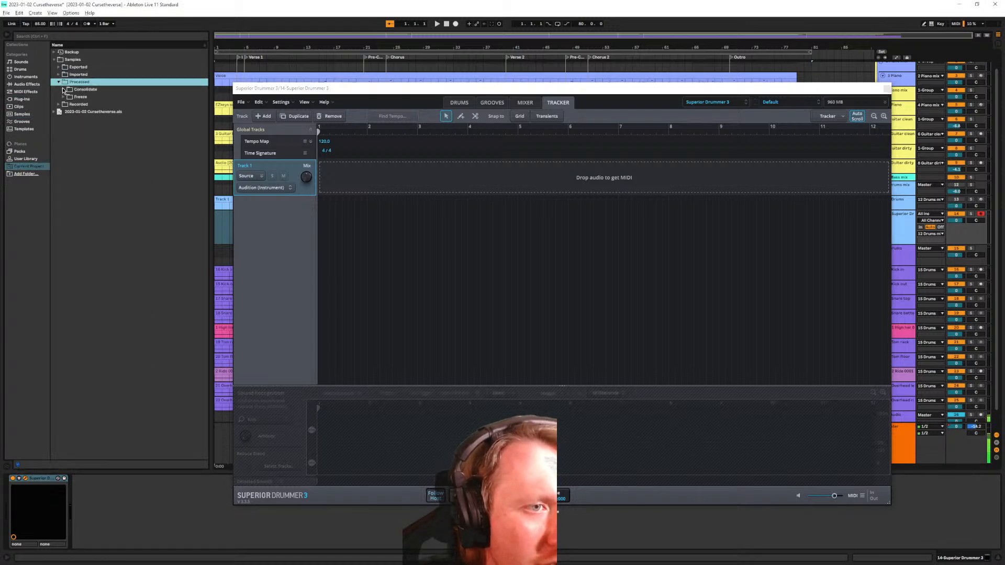
{"action": "left_click", "coordinate": [63, 89]}
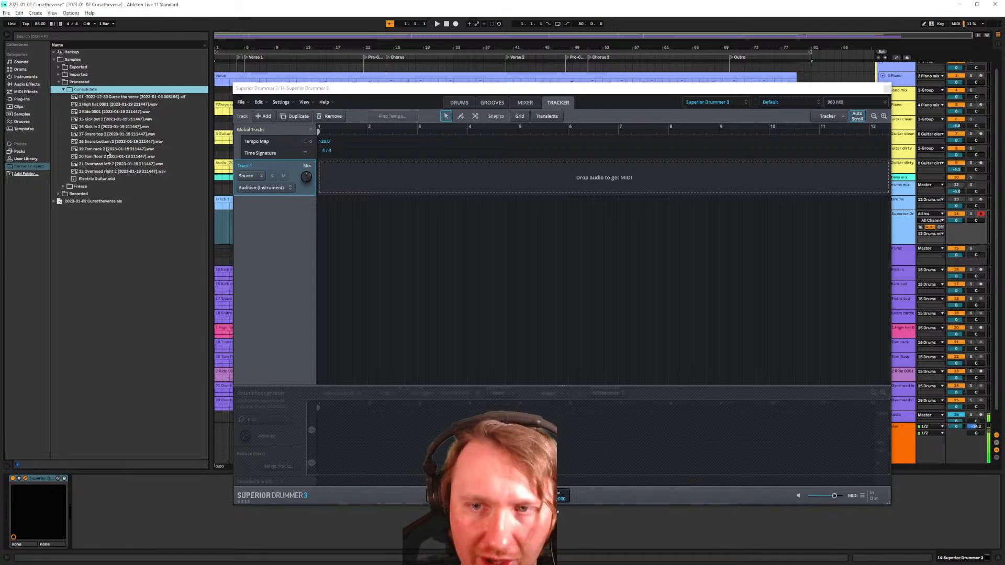
Drag the ten consolidated drum files into the Tracker and dismiss each import warning
{"action": "left_click", "coordinate": [95, 171]}
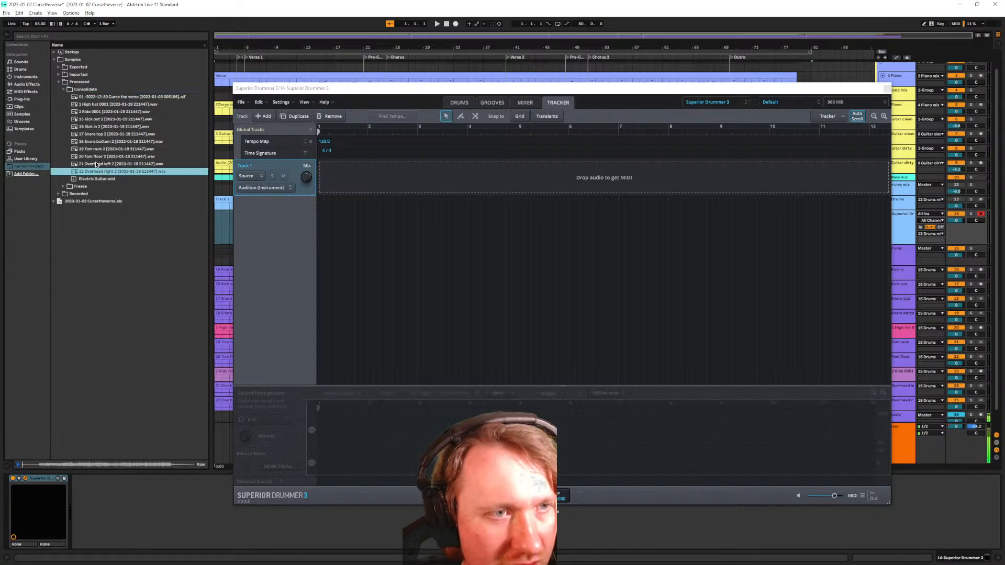
{"action": "left_click", "coordinate": [96, 106], "text": "shift"}
{"action": "left_click_drag", "start_coordinate": [142, 123], "coordinate": [337, 183]}
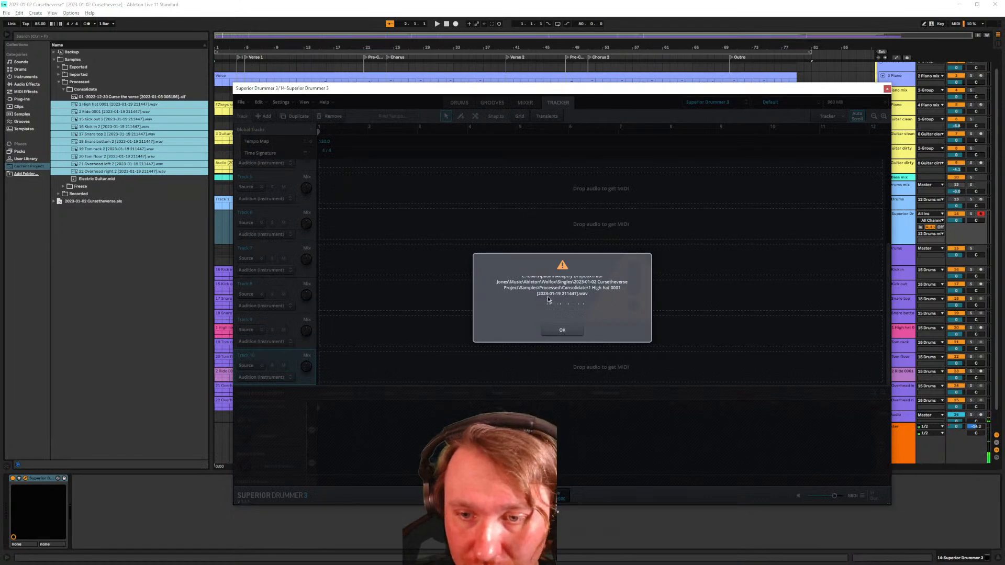
{"action": "left_click", "coordinate": [566, 332]}
{"action": "left_click", "coordinate": [565, 332]}
{"action": "left_click", "coordinate": [564, 331]}
{"action": "left_click", "coordinate": [563, 331]}
{"action": "left_click", "coordinate": [563, 330]}
{"action": "left_click", "coordinate": [562, 329]}
{"action": "left_click", "coordinate": [563, 328]}
{"action": "left_click", "coordinate": [563, 328]}
{"action": "left_click", "coordinate": [563, 329]}
{"action": "left_click", "coordinate": [563, 329]}
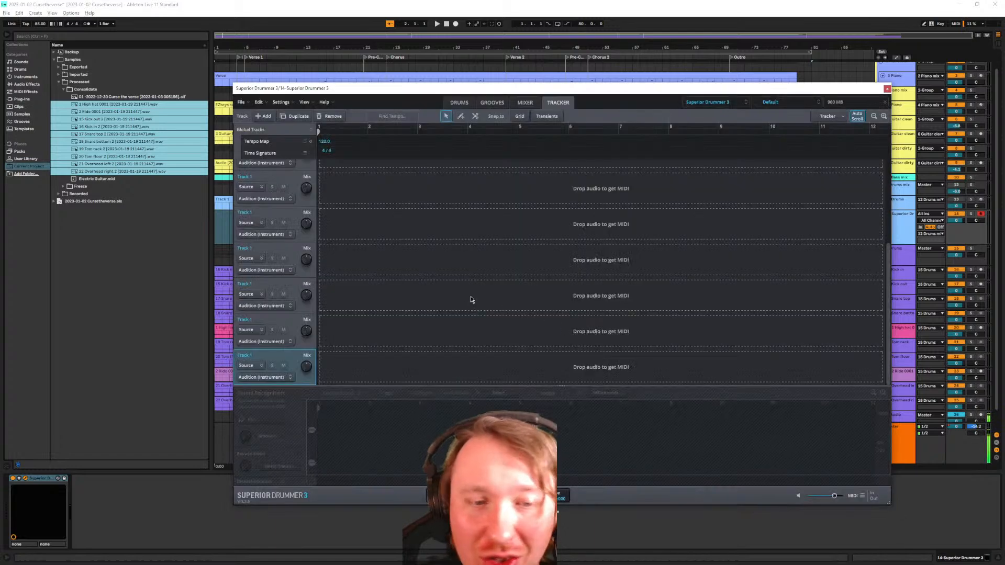
Remove the empty Tracker tracks and select the 1 High hat 0001 file
{"action": "scroll", "coordinate": [298, 319], "scroll_direction": "down", "scroll_amount": 2}
{"action": "left_click", "coordinate": [285, 170]}
{"action": "scroll", "coordinate": [284, 173], "scroll_direction": "down", "scroll_amount": 4}
{"action": "left_click", "coordinate": [284, 354], "text": "shift"}
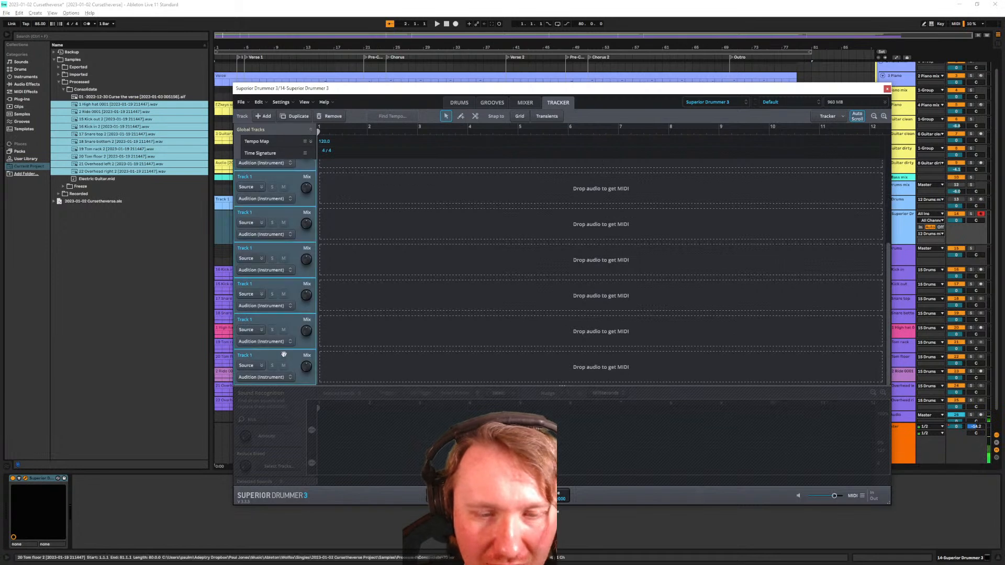
{"action": "right_click", "coordinate": [284, 354]}
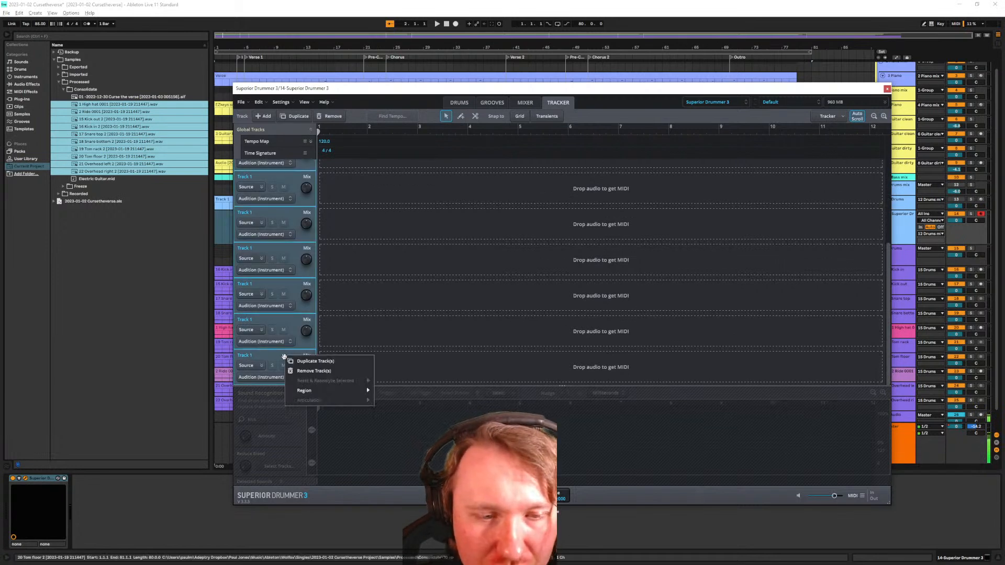
{"action": "left_click", "coordinate": [314, 370]}
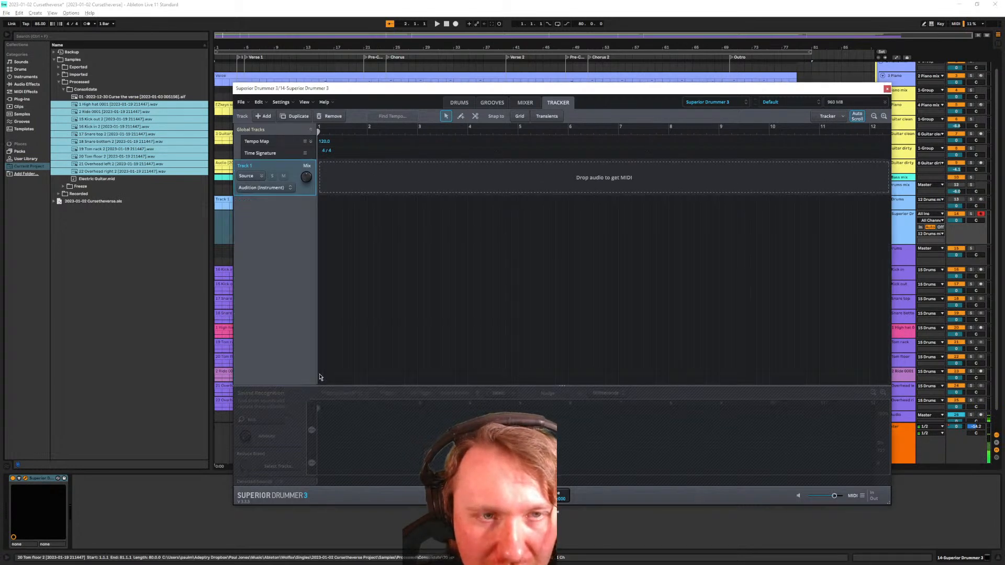
{"action": "left_click", "coordinate": [127, 107]}
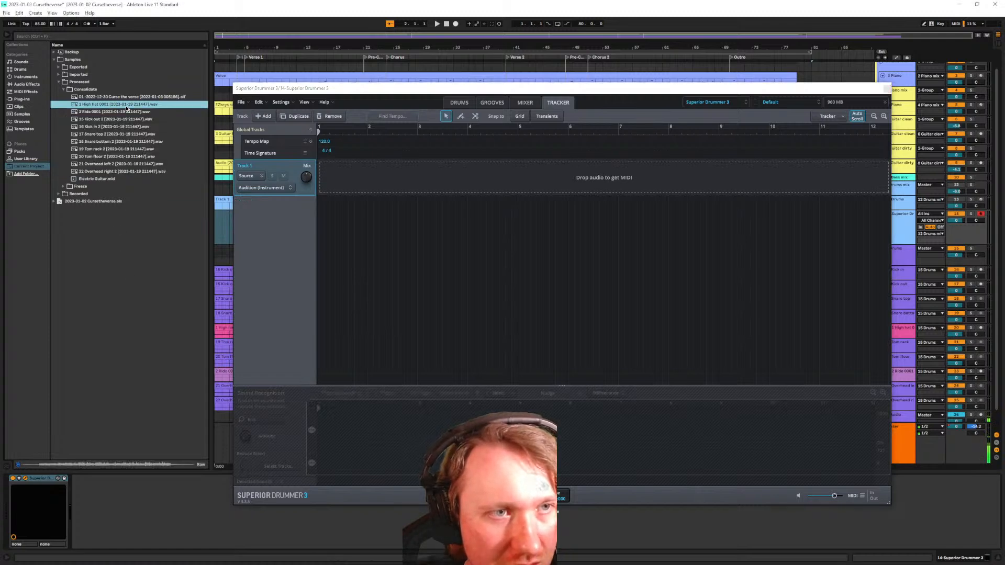
{"action": "left_click_drag", "start_coordinate": [126, 108], "coordinate": [126, 105]}
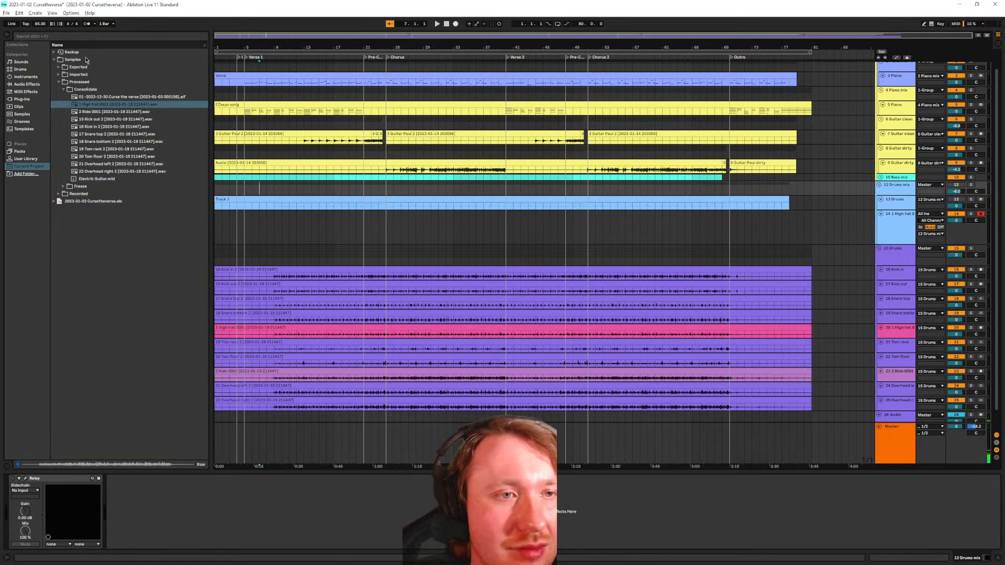
Rename the 1 High hat 0001 file, removing its leading number
{"action": "left_click", "coordinate": [121, 103]}
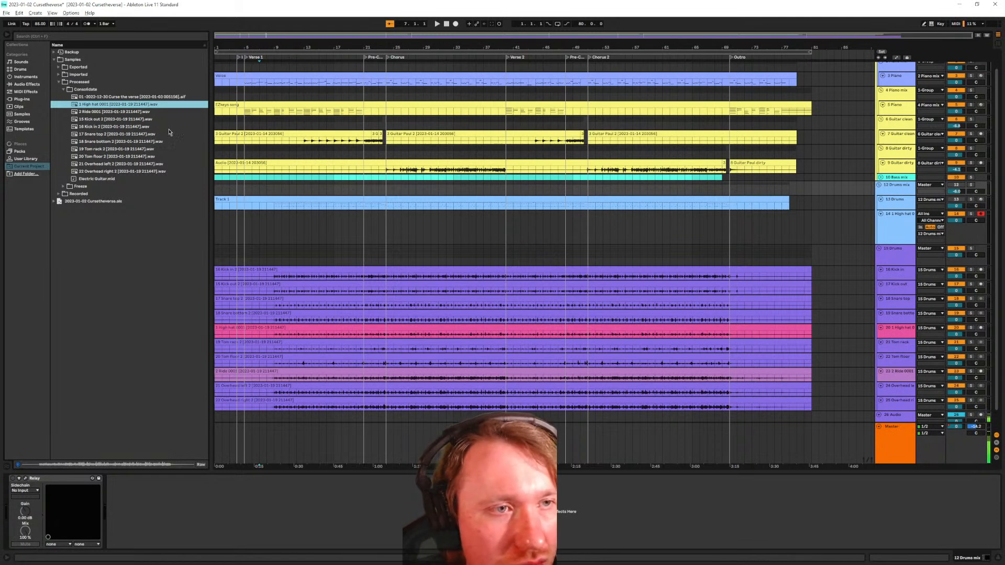
{"action": "right_click", "coordinate": [119, 104]}
{"action": "left_click", "coordinate": [138, 121]}
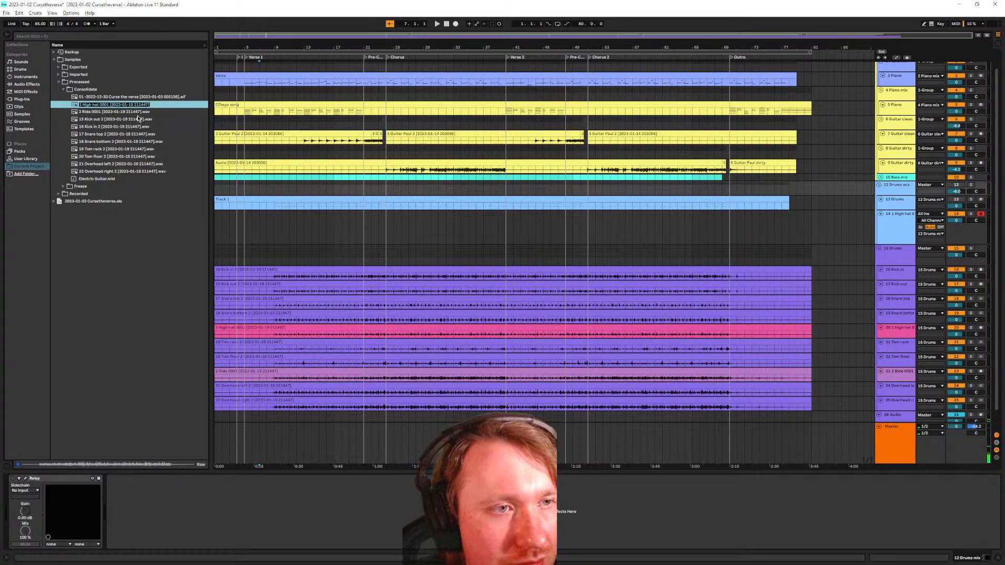
{"action": "key", "text": "Home"}
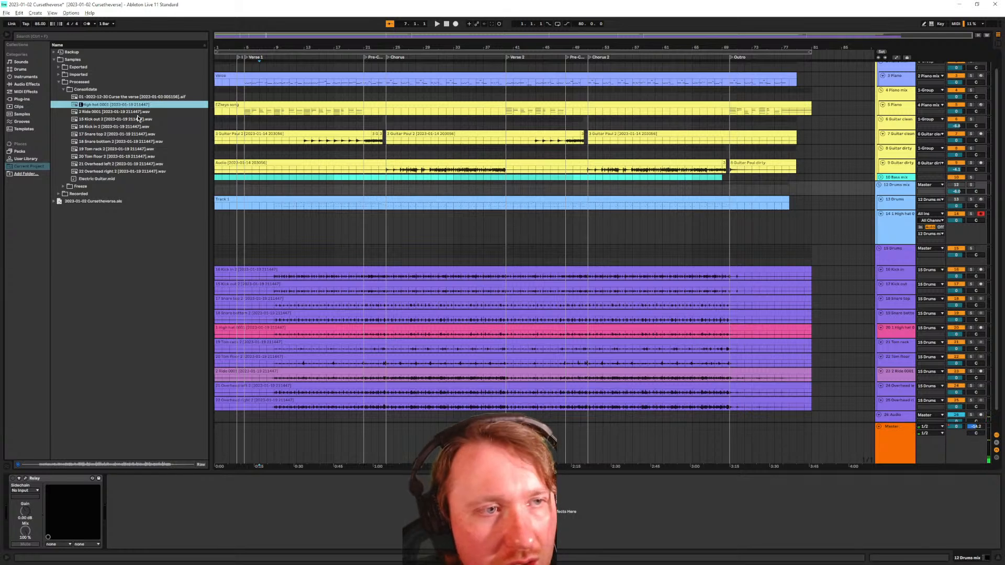
{"action": "key", "text": "Delete"}
{"action": "key", "text": "Delete"}
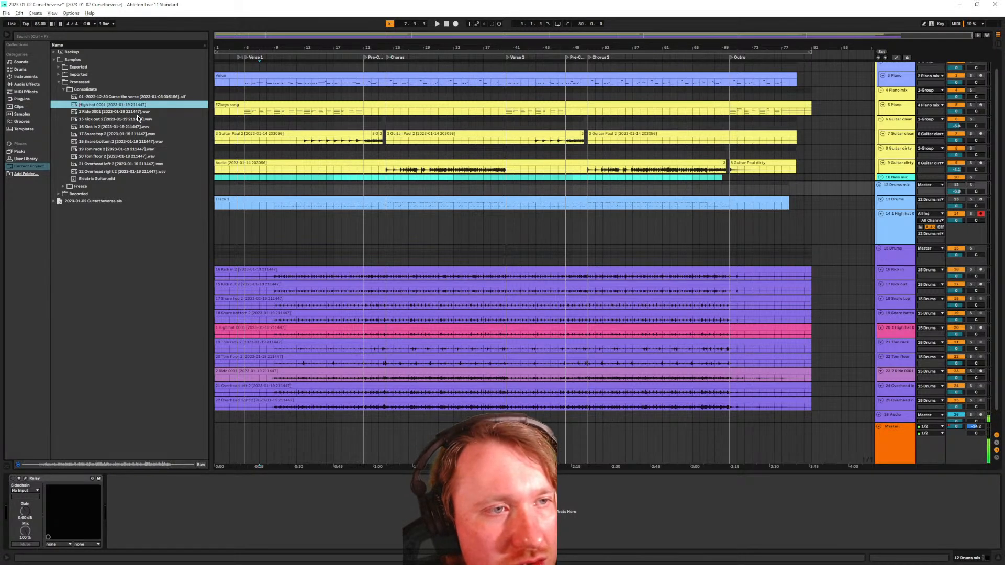
{"action": "key", "text": "Return"}
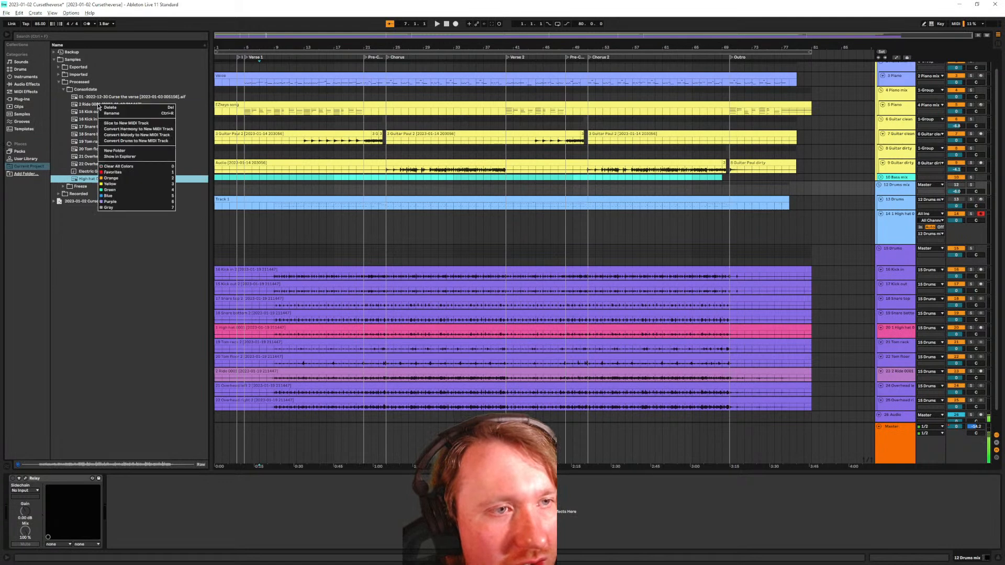
Rename the 2 Ride 0001 file, removing its leading number and 0001 suffix
{"action": "right_click", "coordinate": [99, 104]}
{"action": "left_click", "coordinate": [116, 118]}
{"action": "key", "text": "Home"}
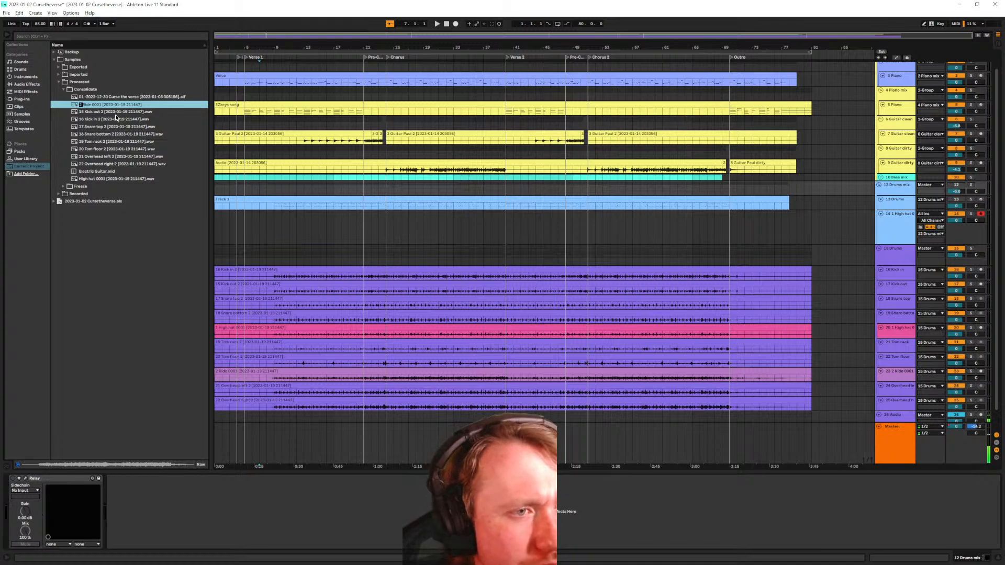
{"action": "key", "text": "BackSpace"}
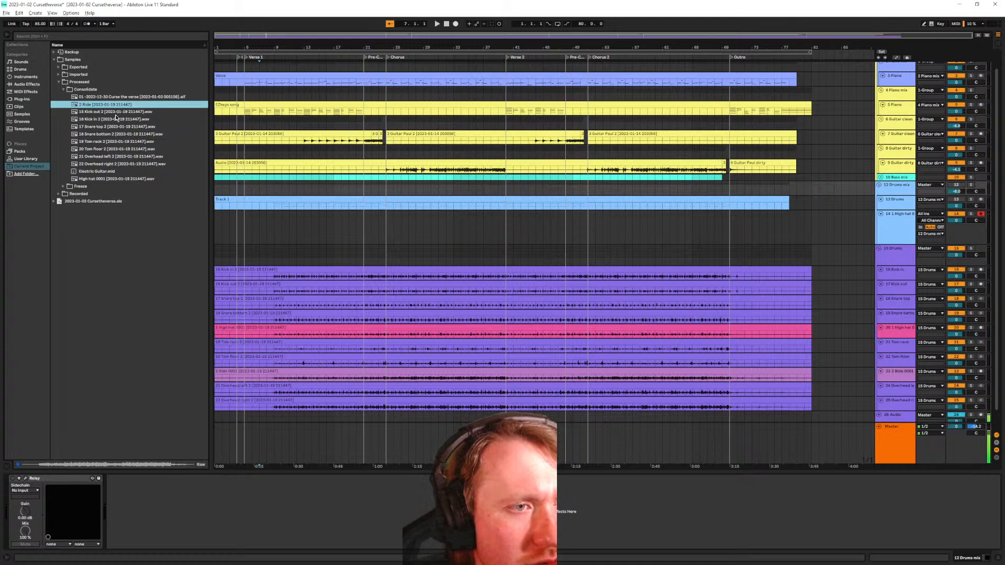
{"action": "key", "text": "BackSpace"}
{"action": "key", "text": "Return"}
{"action": "key", "text": "Return"}
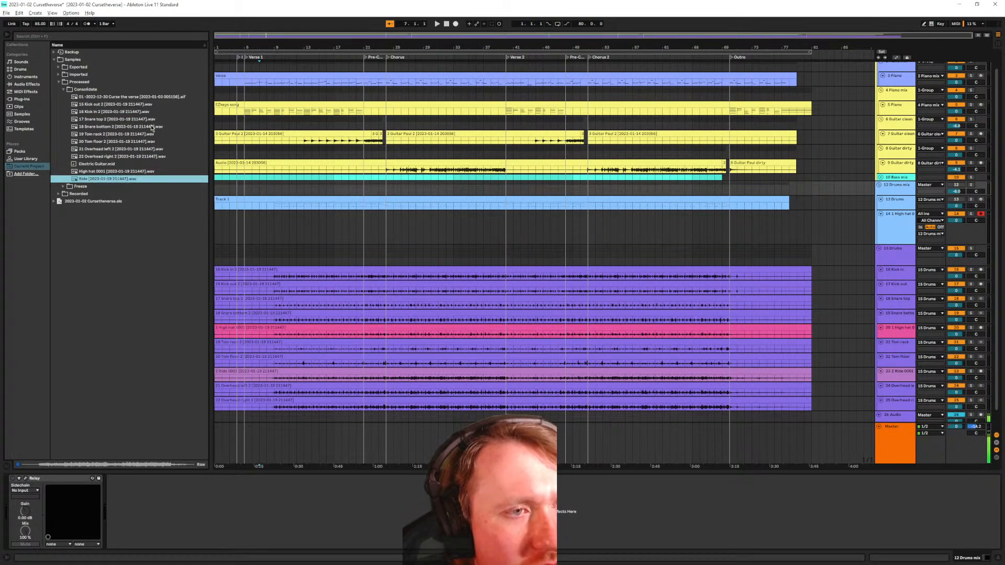
Rename the kick files to 01 Kick in 2 and 02 Kick out 2
{"action": "left_click", "coordinate": [111, 112]}
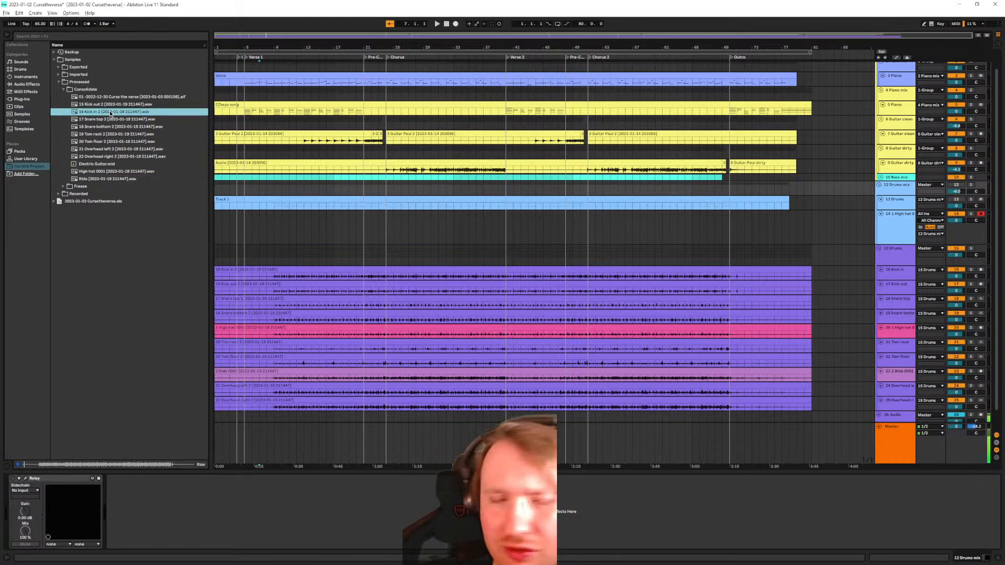
{"action": "right_click", "coordinate": [111, 113]}
{"action": "left_click", "coordinate": [134, 122]}
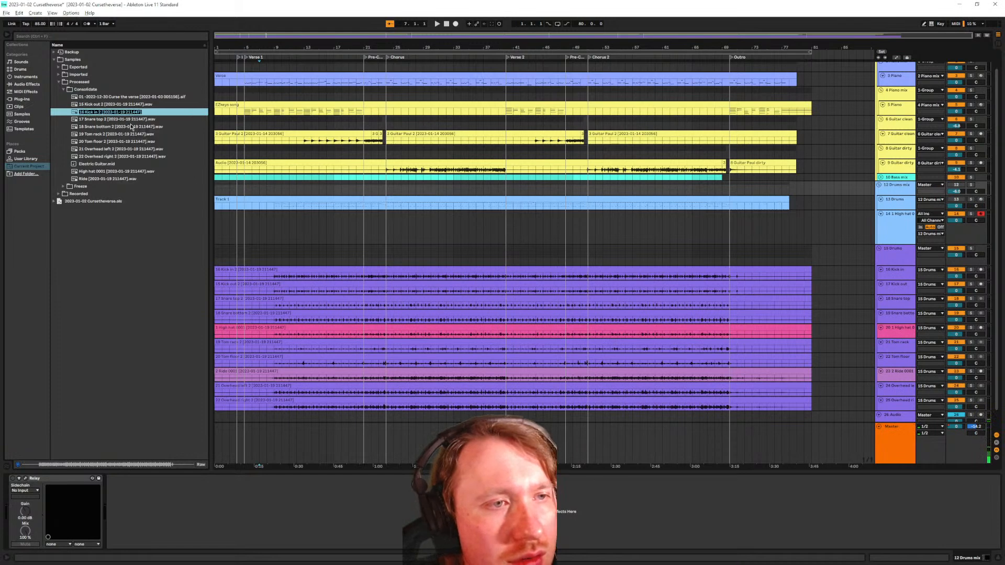
{"action": "key", "text": "Return"}
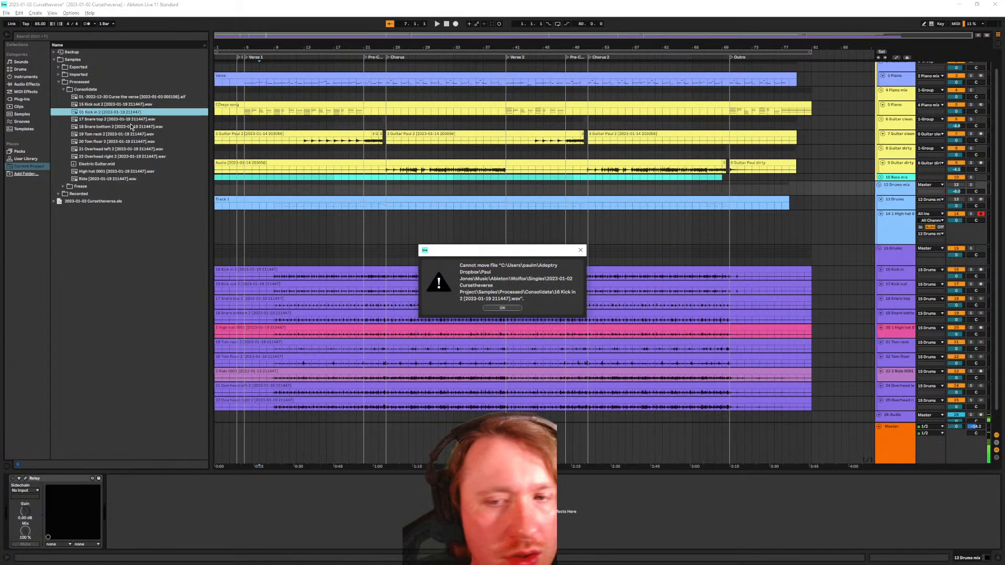
{"action": "key", "text": "Return"}
{"action": "right_click", "coordinate": [94, 106]}
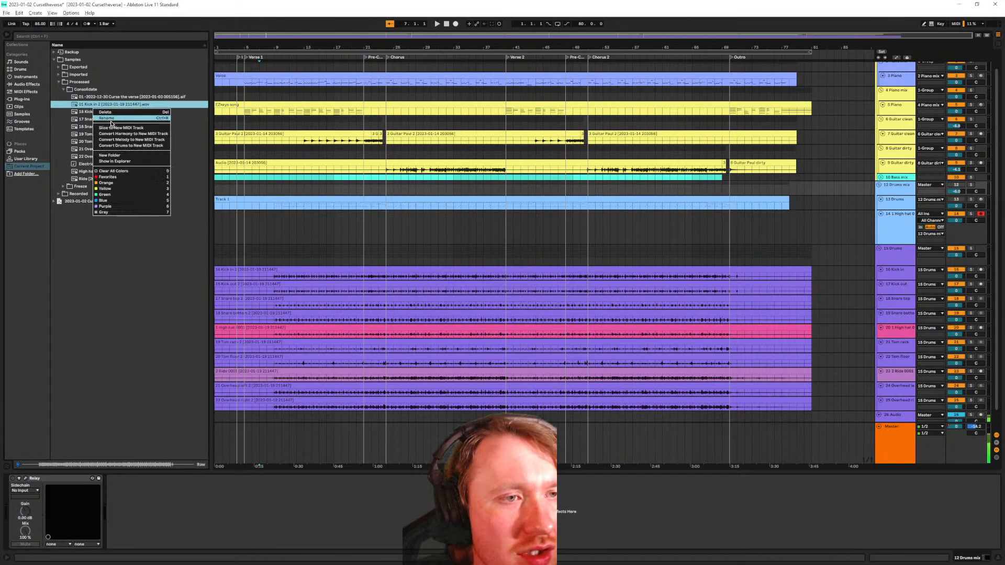
{"action": "right_click", "coordinate": [88, 115]}
{"action": "left_click", "coordinate": [103, 123]}
{"action": "key", "text": "Home"}
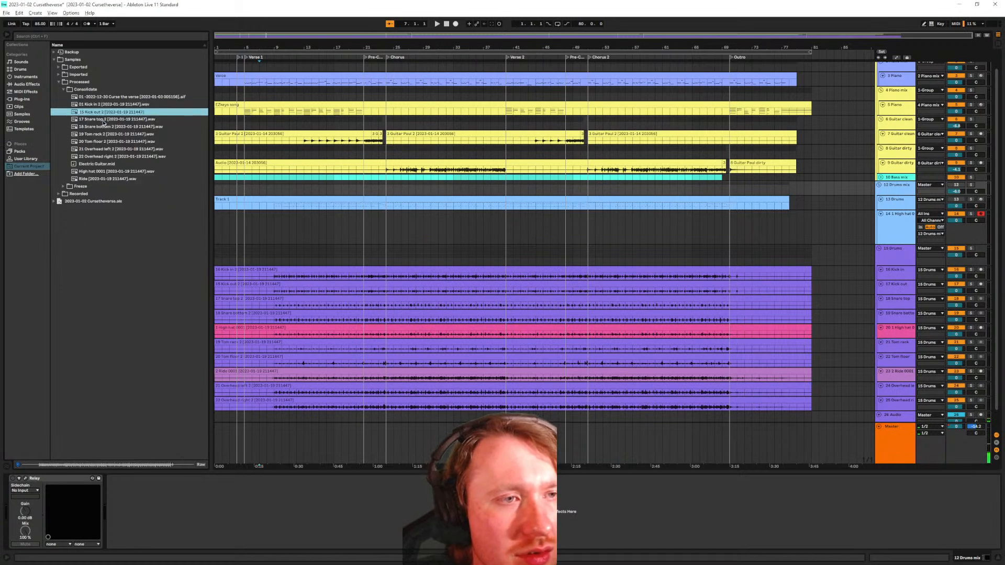
{"action": "type", "text": "02"}
{"action": "key", "text": "Return"}
Rename Snare top 2 to 03 Snare top 2, replacing its old 17 prefix
{"action": "right_click", "coordinate": [123, 122]}
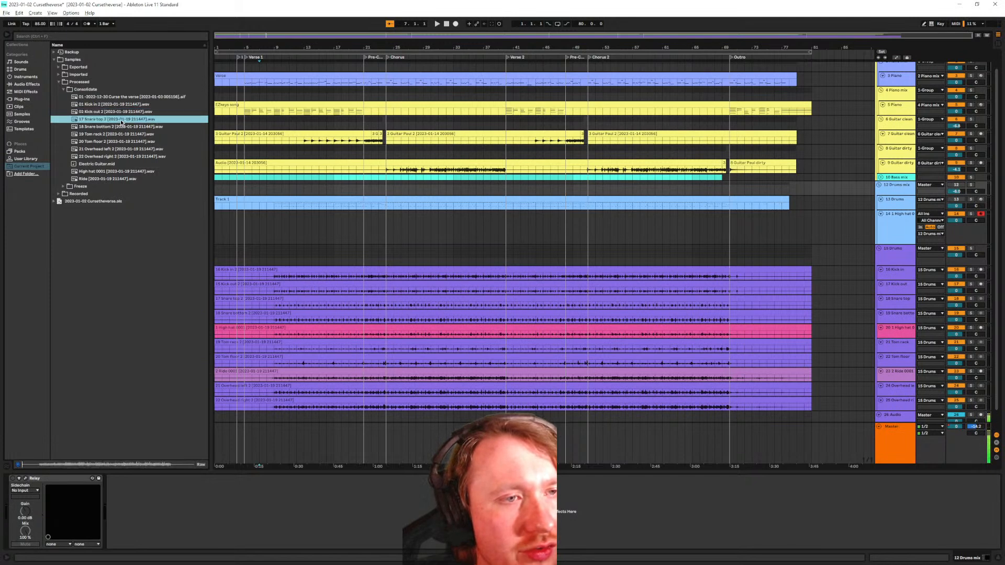
{"action": "left_click", "coordinate": [152, 130]}
{"action": "key", "text": "Home"}
{"action": "type", "text": "03"}
{"action": "key", "text": "Return"}
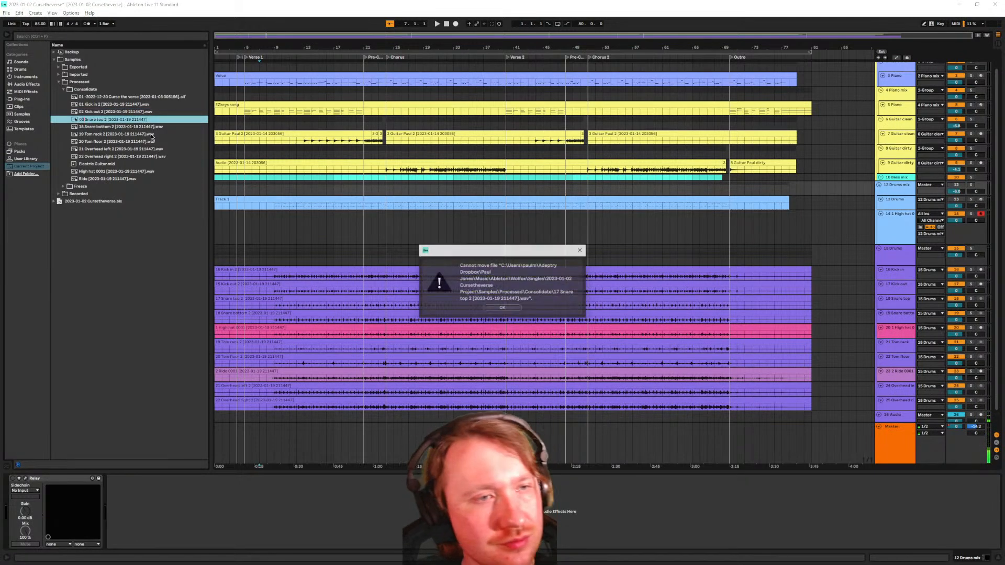
{"action": "left_click", "coordinate": [502, 308]}
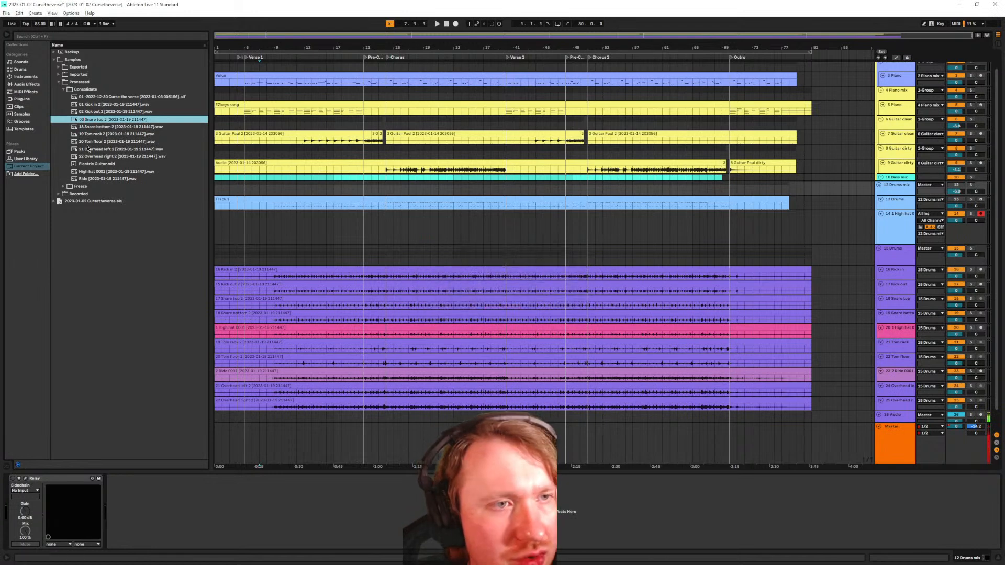
{"action": "right_click", "coordinate": [106, 121]}
{"action": "left_click", "coordinate": [121, 134]}
{"action": "key", "text": "Left"}
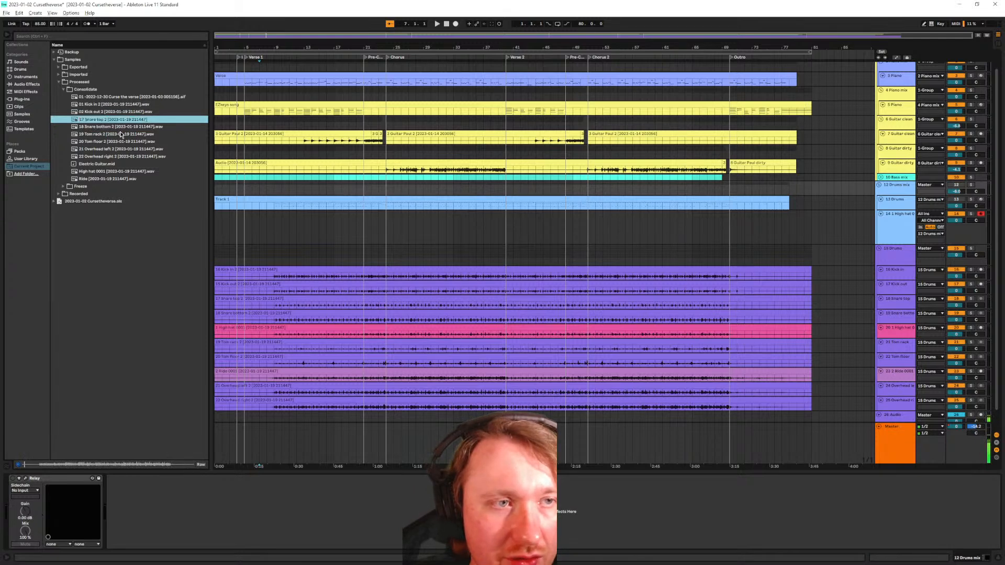
{"action": "key", "text": "Delete"}
{"action": "key", "text": "Delete"}
{"action": "key", "text": "Delete"}
{"action": "type", "text": "03"}
{"action": "key", "text": "Return"}
Rename Snare bottom 2 with the prefix 04, replacing the old 18
{"action": "key", "text": "Down"}
{"action": "key", "text": "ctrl+r"}
{"action": "key", "text": "Left"}
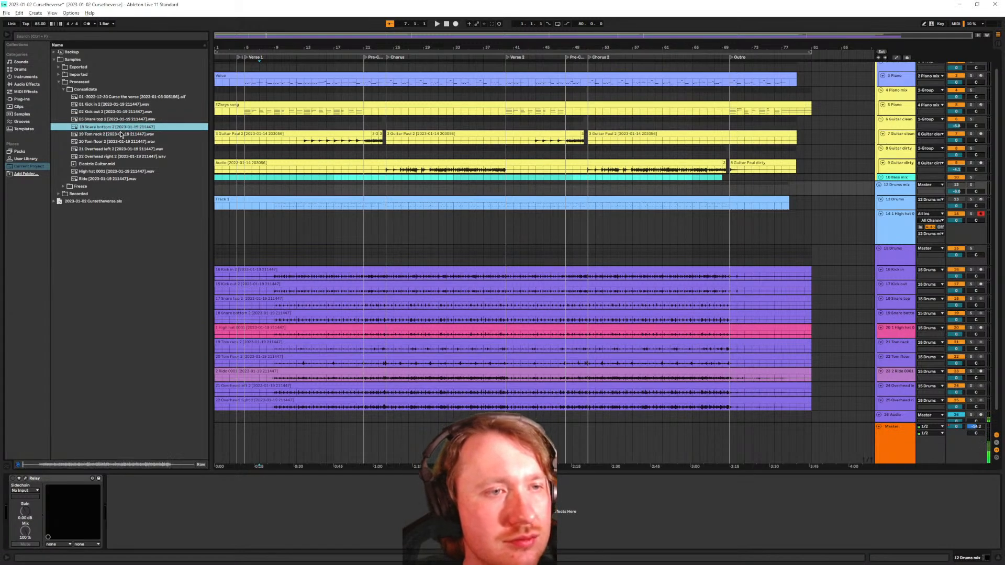
{"action": "key", "text": "Delete"}
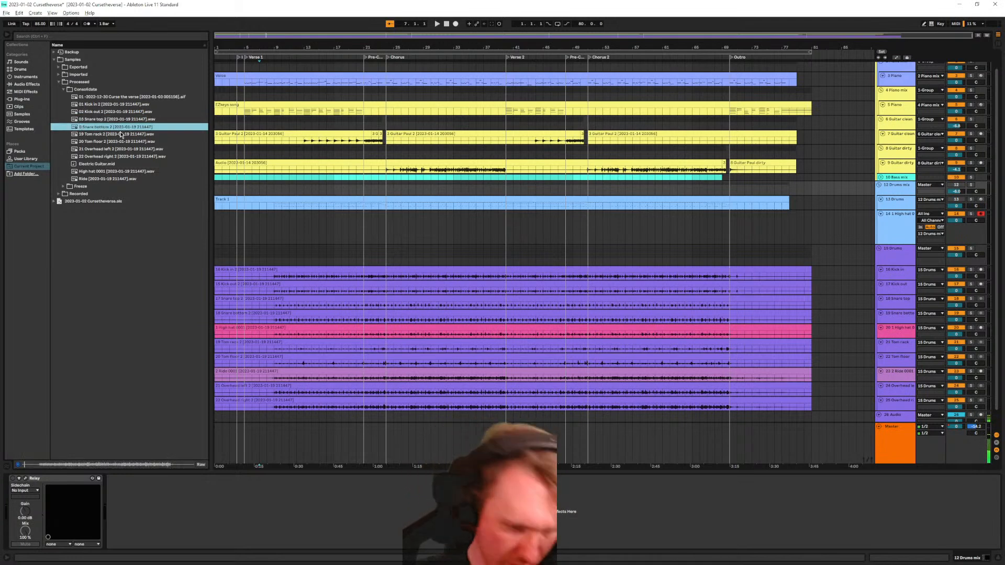
{"action": "key", "text": "Delete"}
{"action": "type", "text": "04"}
{"action": "key", "text": "Return"}
Renumber Tom rack 2 as 05 and Tom floor 2 as 06
{"action": "key", "text": "Down"}
{"action": "key", "text": "ctrl+r"}
{"action": "key", "text": "Left"}
{"action": "key", "text": "Delete"}
{"action": "type", "text": "05"}
{"action": "key", "text": "Return"}
{"action": "key", "text": "Down"}
{"action": "key", "text": "ctrl+r"}
{"action": "key", "text": "Left"}
{"action": "key", "text": "shift+Right"}
{"action": "key", "text": "shift+Right"}
{"action": "type", "text": "06"}
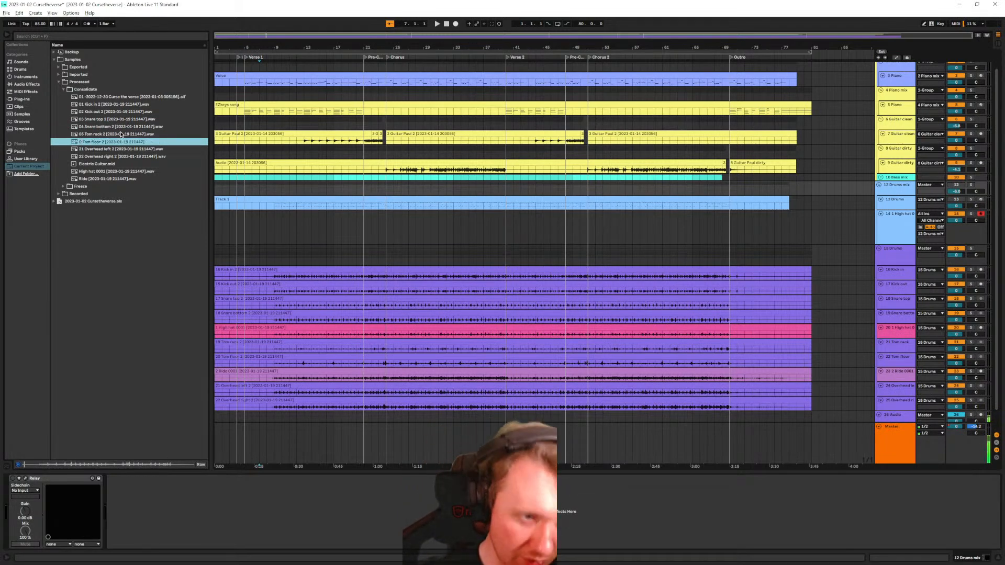
{"action": "key", "text": "Return"}
{"action": "key", "text": "Return"}
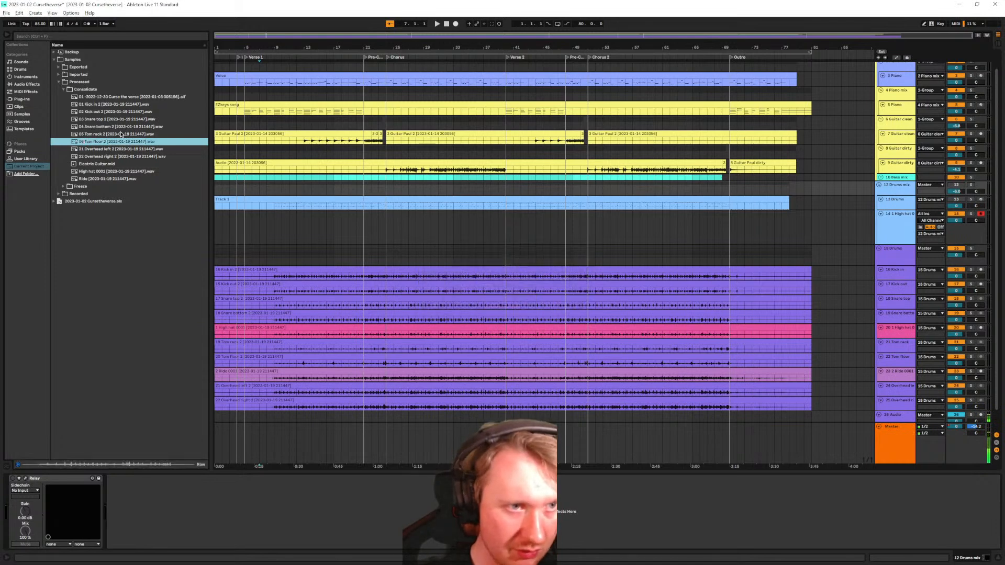
Leave Overhead left 2 unchanged and renumber Tom rack 2 to 06
{"action": "key", "text": "Down"}
{"action": "key", "text": "ctrl+r"}
{"action": "key", "text": "Left"}
{"action": "key", "text": "shift+Right"}
{"action": "key", "text": "shift+Right"}
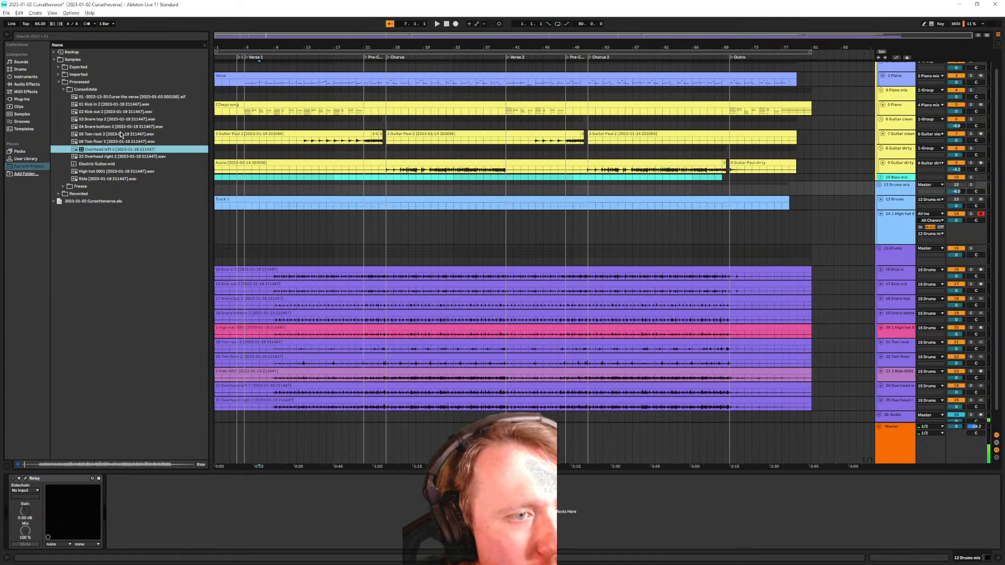
{"action": "key", "text": "Escape"}
{"action": "key", "text": "Up"}
{"action": "key", "text": "Up"}
{"action": "key", "text": "ctrl+r"}
{"action": "key", "text": "BackSpace"}
{"action": "type", "text": "6"}
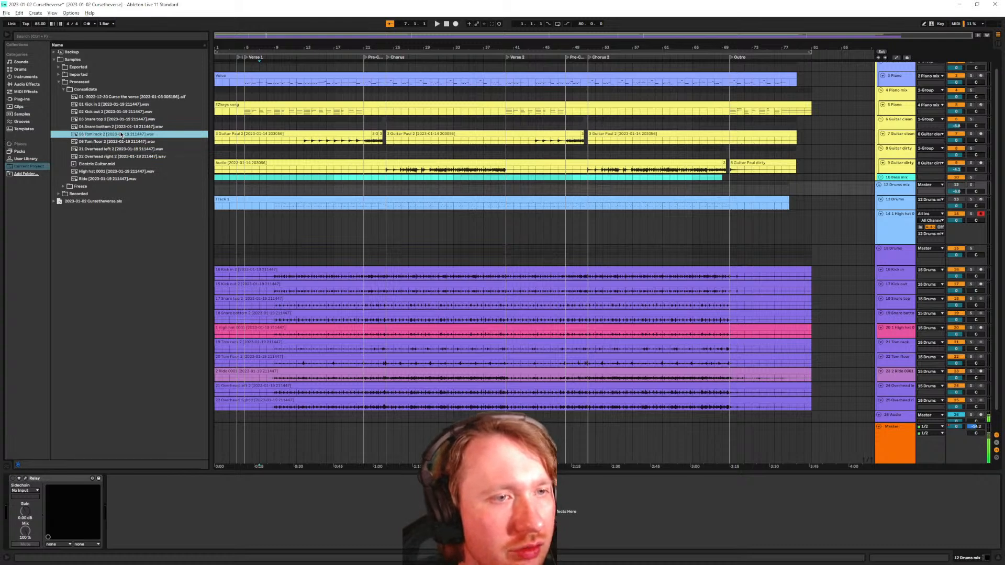
{"action": "key", "text": "Return"}
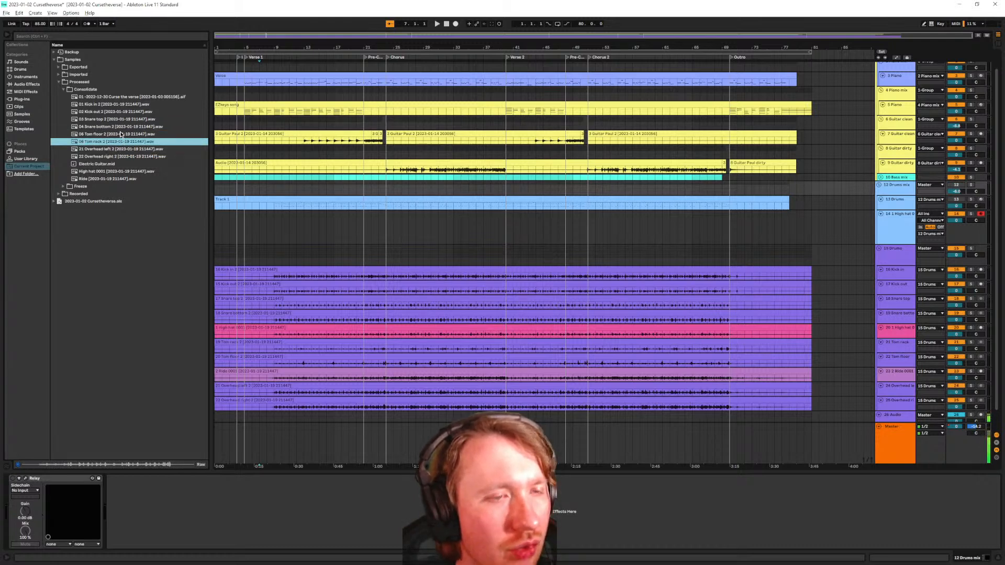
Undo the accidentally added audio track and renumber Tom floor 2 to 07
{"action": "left_click", "coordinate": [120, 134]}
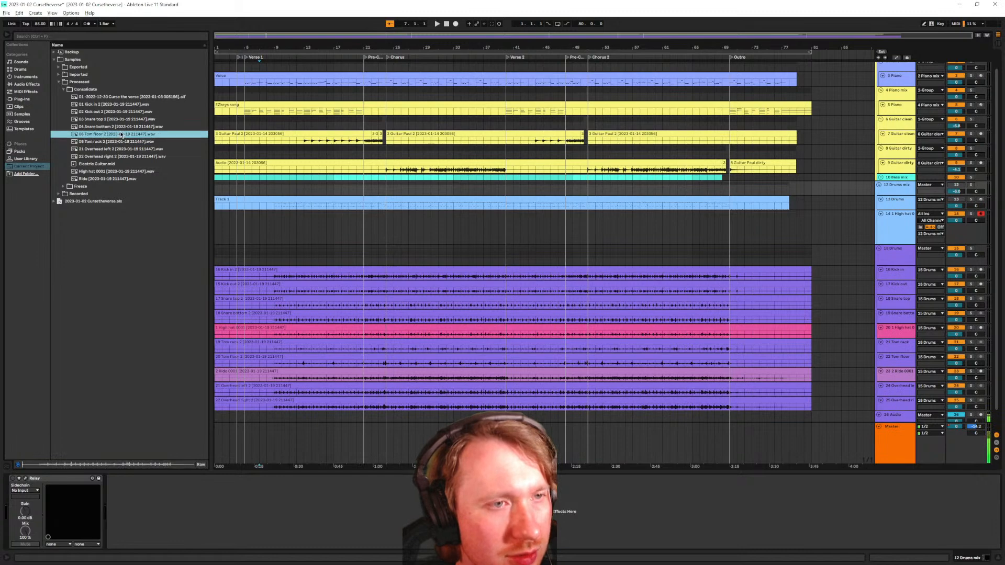
{"action": "key", "text": "ctrl+t"}
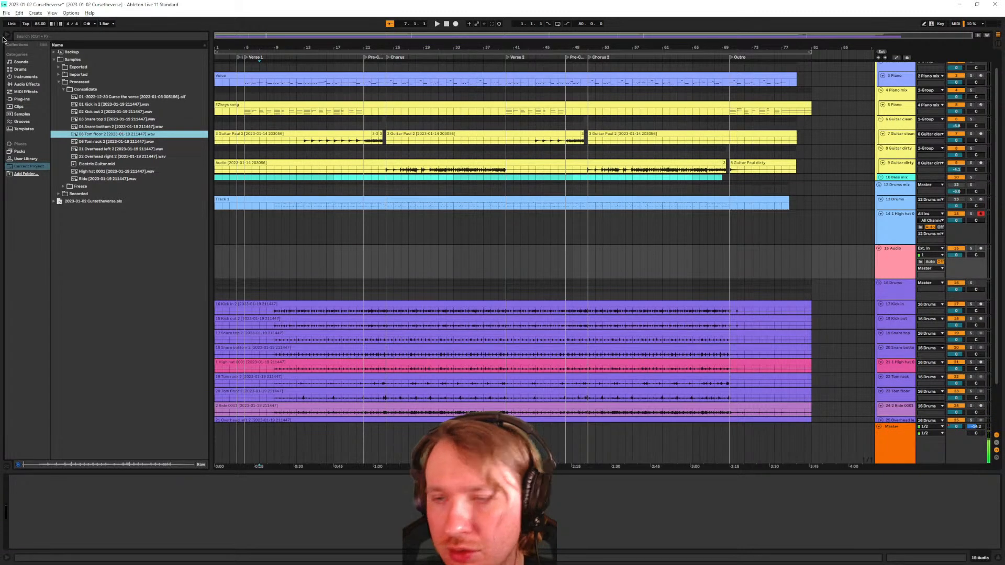
{"action": "left_click", "coordinate": [19, 12]}
{"action": "left_click", "coordinate": [22, 21]}
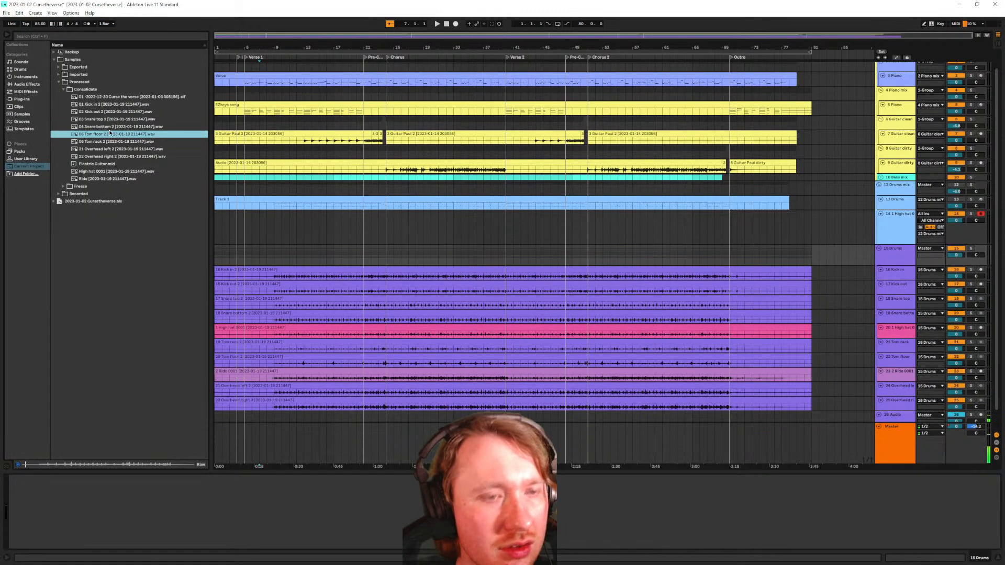
{"action": "key", "text": "ctrl+r"}
{"action": "key", "text": "Home"}
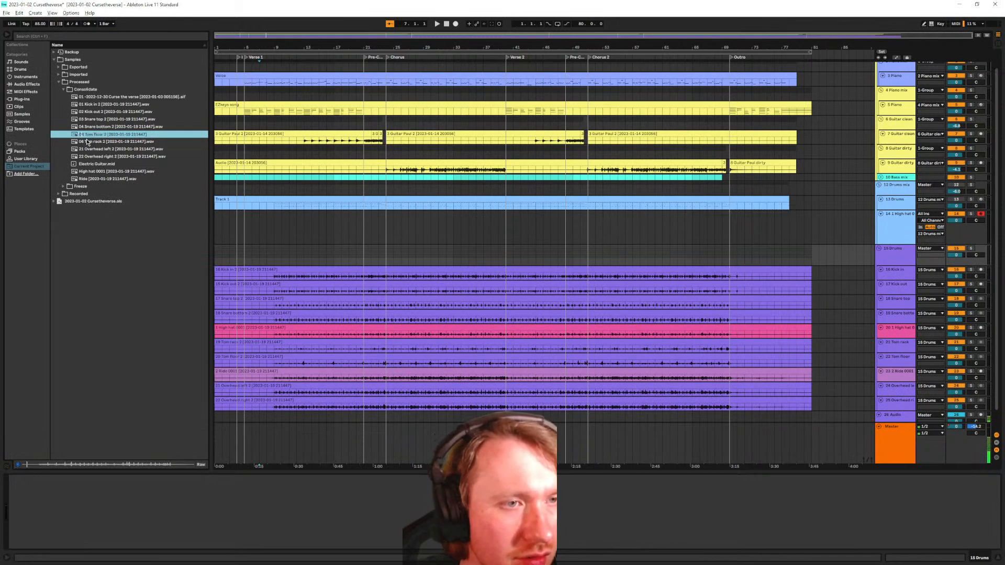
{"action": "key", "text": "Delete"}
{"action": "type", "text": "7"}
{"action": "key", "text": "Return"}
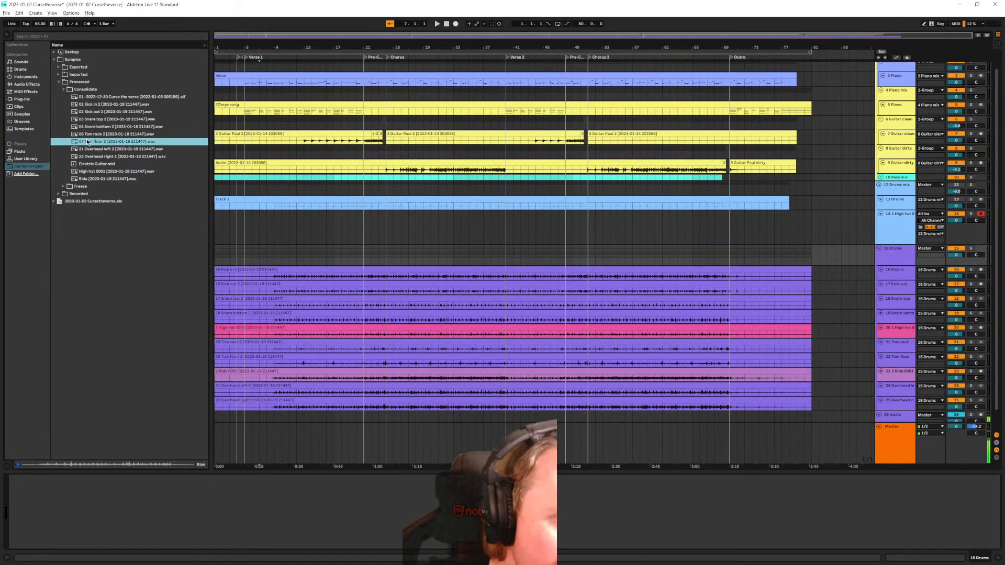
Prefix the High hat 0001 file with 05
{"action": "left_click", "coordinate": [105, 172]}
{"action": "key", "text": "ctrl+r"}
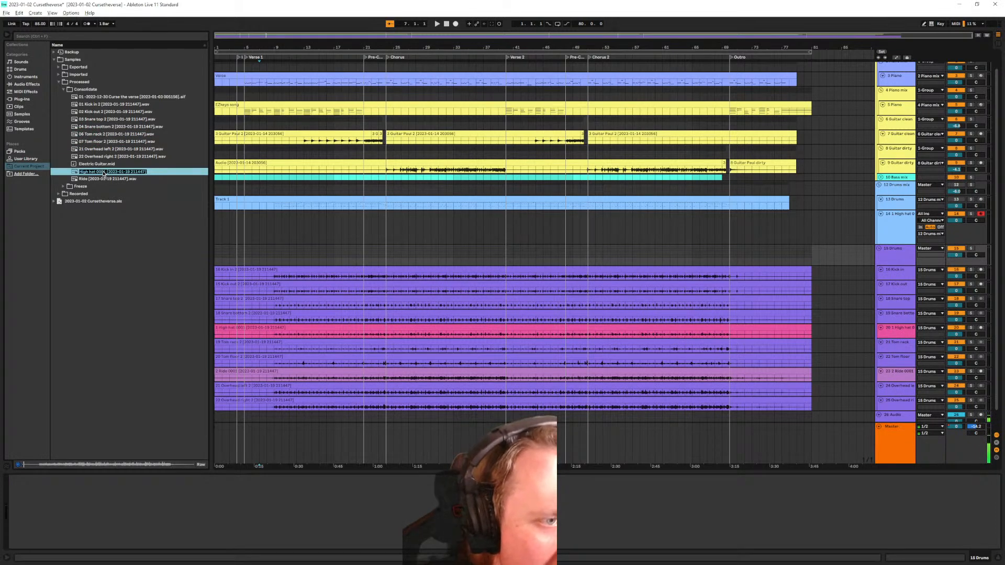
{"action": "key", "text": "Home"}
{"action": "type", "text": "05"}
{"action": "key", "text": "Return"}
{"action": "key", "text": "Down"}
{"action": "key", "text": "Down"}
{"action": "key", "text": "Down"}
{"action": "key", "text": "Down"}
{"action": "key", "text": "Down"}
{"action": "key", "text": "Down"}
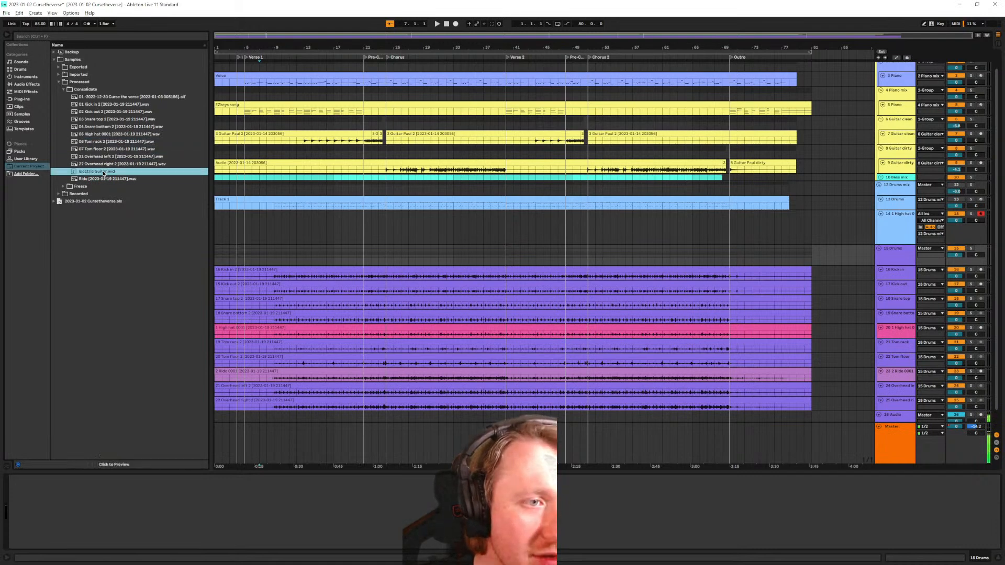
{"action": "key", "text": "ctrl+r"}
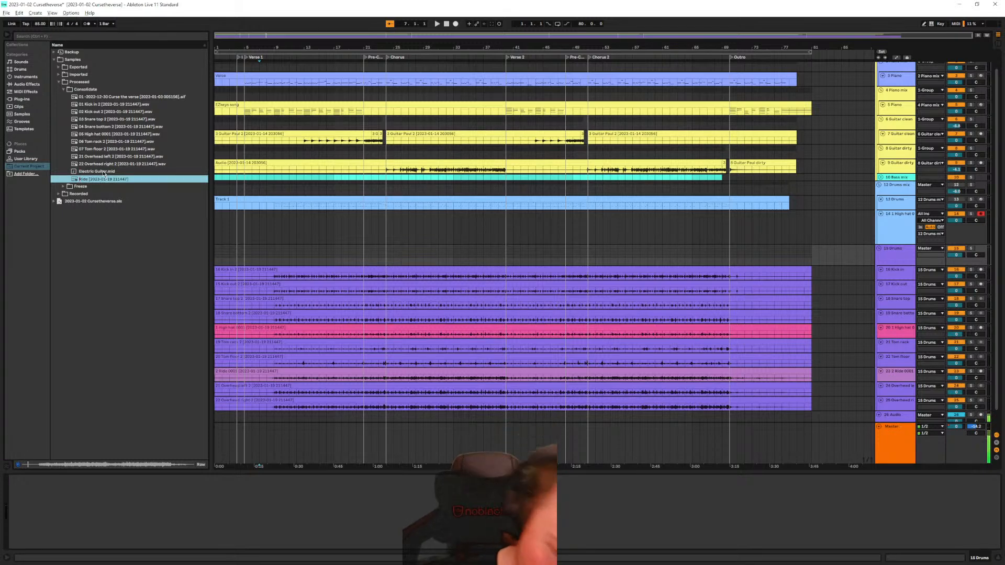
Number the Ride file 08 and leave the Kick in 2 name unchanged
{"action": "type", "text": "08"}
{"action": "key", "text": "Return"}
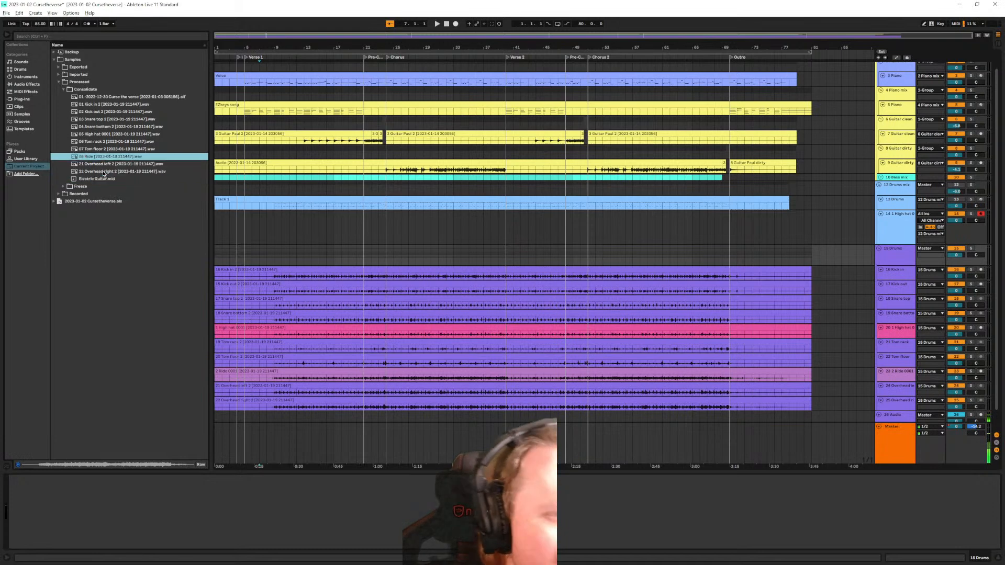
{"action": "key", "text": "Up"}
{"action": "key", "text": "Up"}
{"action": "key", "text": "Up"}
{"action": "key", "text": "Up"}
{"action": "key", "text": "Up"}
{"action": "key", "text": "Up"}
{"action": "key", "text": "Up"}
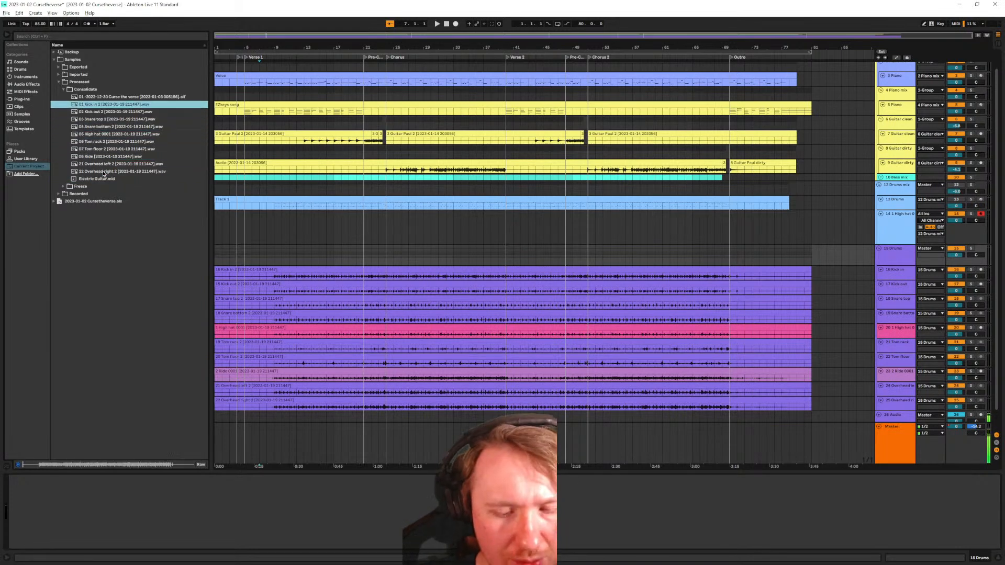
{"action": "key", "text": "ctrl+r"}
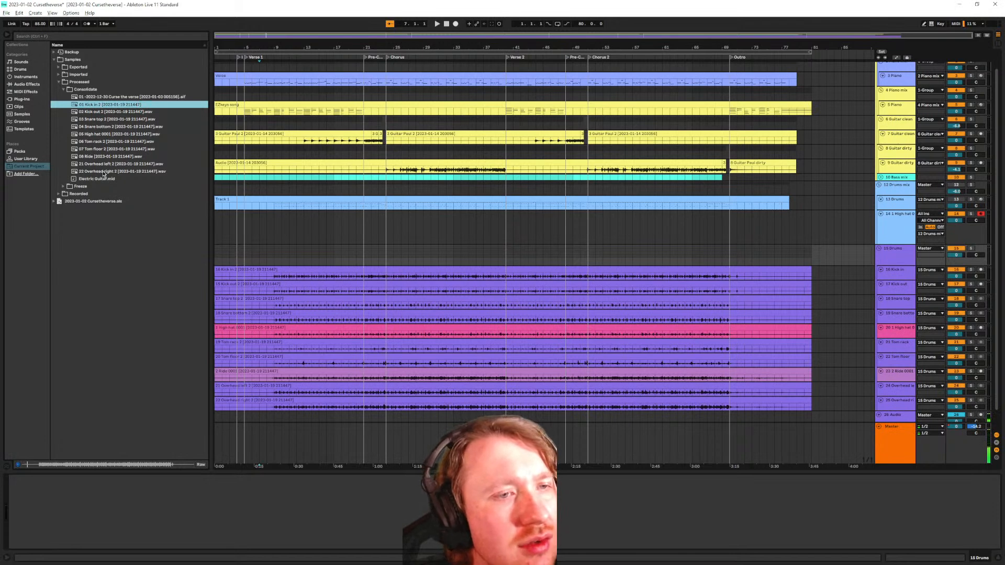
{"action": "key", "text": "Return"}
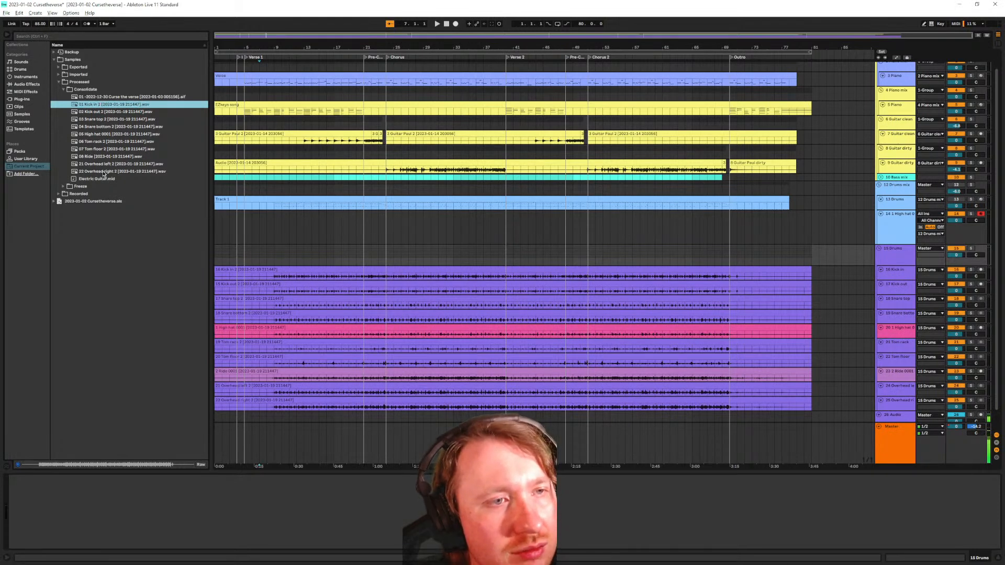
Rename the high hat file to 05 High hat 2
{"action": "key", "text": "Down"}
{"action": "key", "text": "Down"}
{"action": "key", "text": "Down"}
{"action": "key", "text": "Down"}
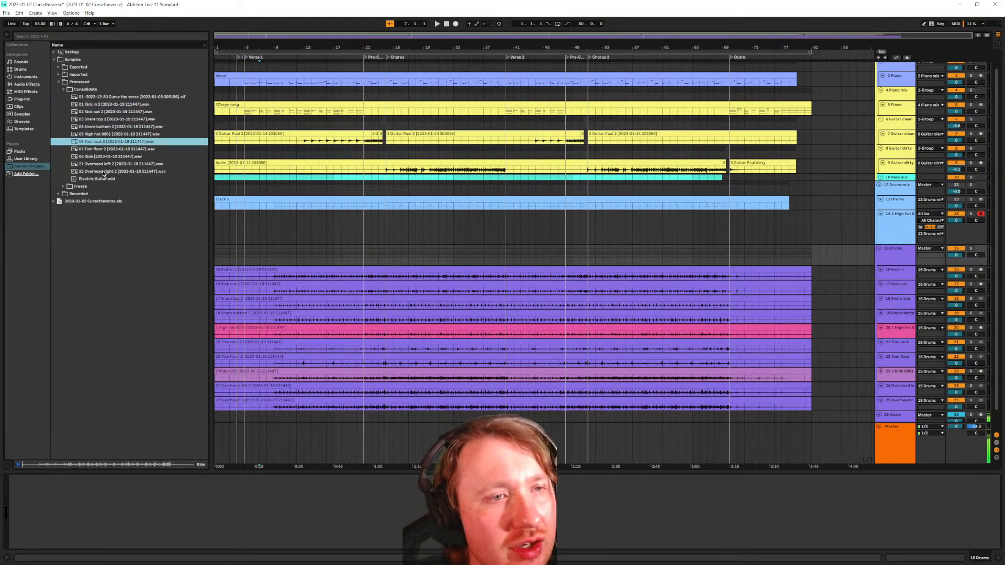
{"action": "key", "text": "ctrl+r"}
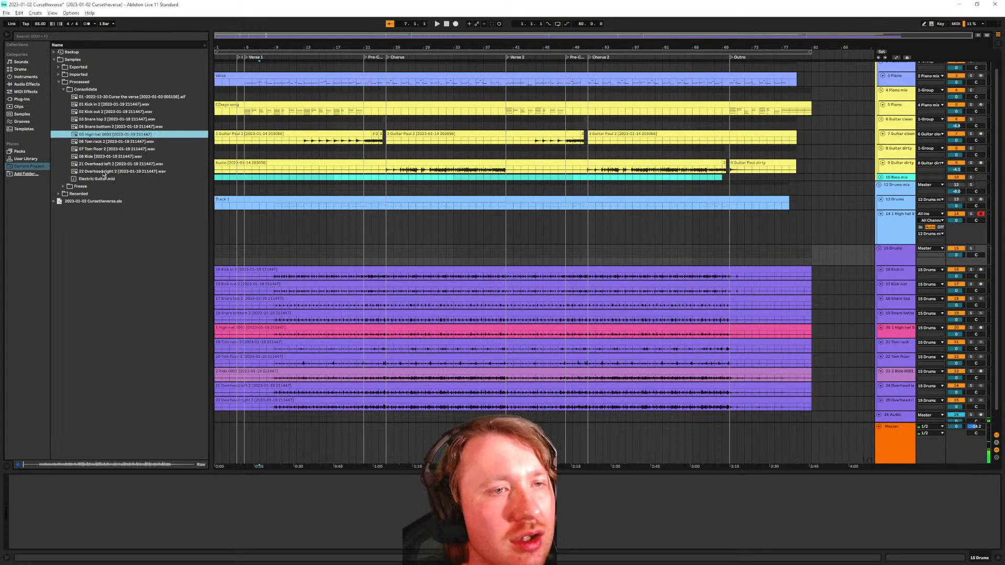
{"action": "key", "text": "BackSpace"}
{"action": "key", "text": "BackSpace"}
{"action": "key", "text": "BackSpace"}
{"action": "key", "text": "BackSpace"}
{"action": "type", "text": "2"}
{"action": "key", "text": "Return"}
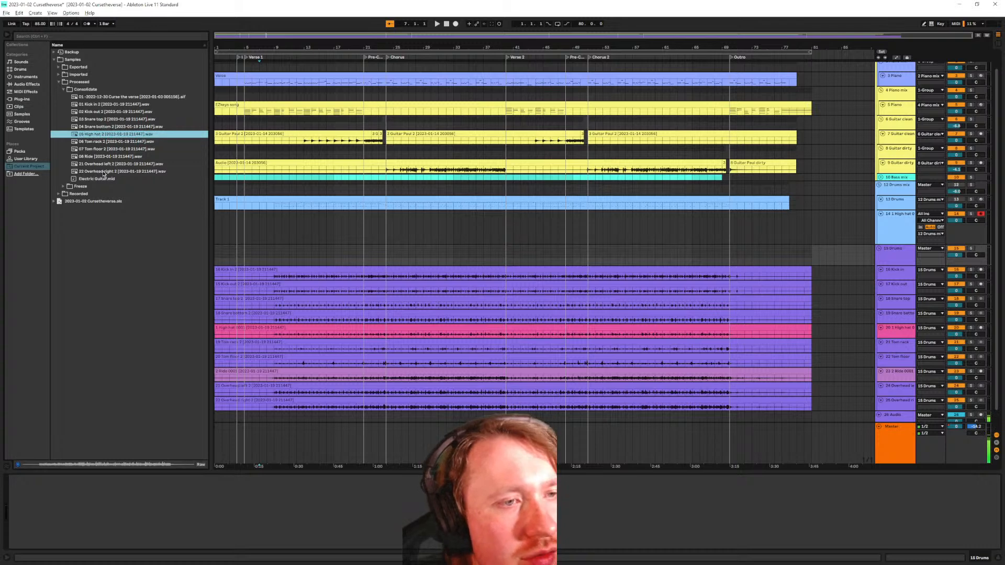
Name the overhead files 09 Overhead left 2 and 10 Overhead right 2
{"action": "key", "text": "Down"}
{"action": "key", "text": "Down"}
{"action": "key", "text": "Down"}
{"action": "key", "text": "Down"}
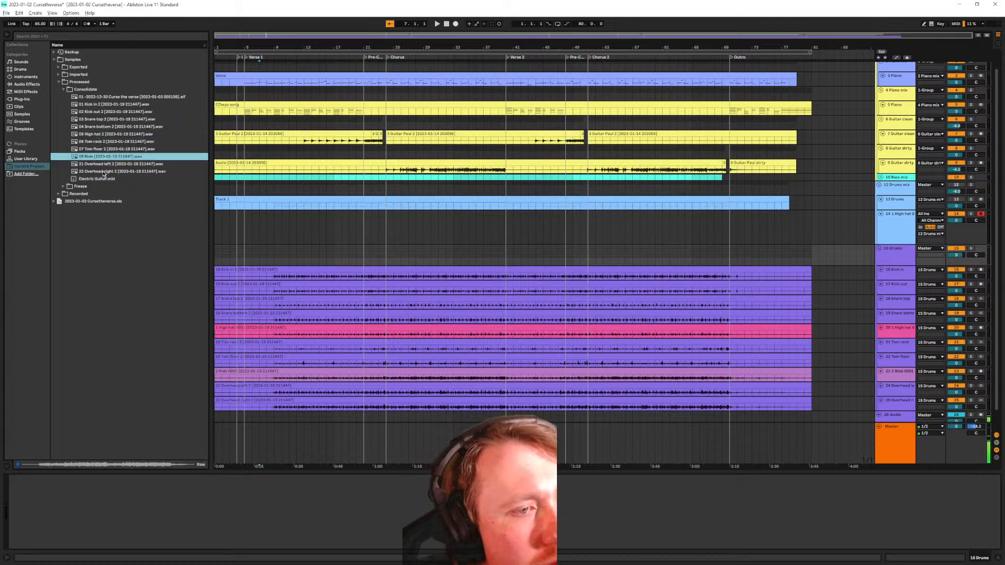
{"action": "key", "text": "ctrl+r"}
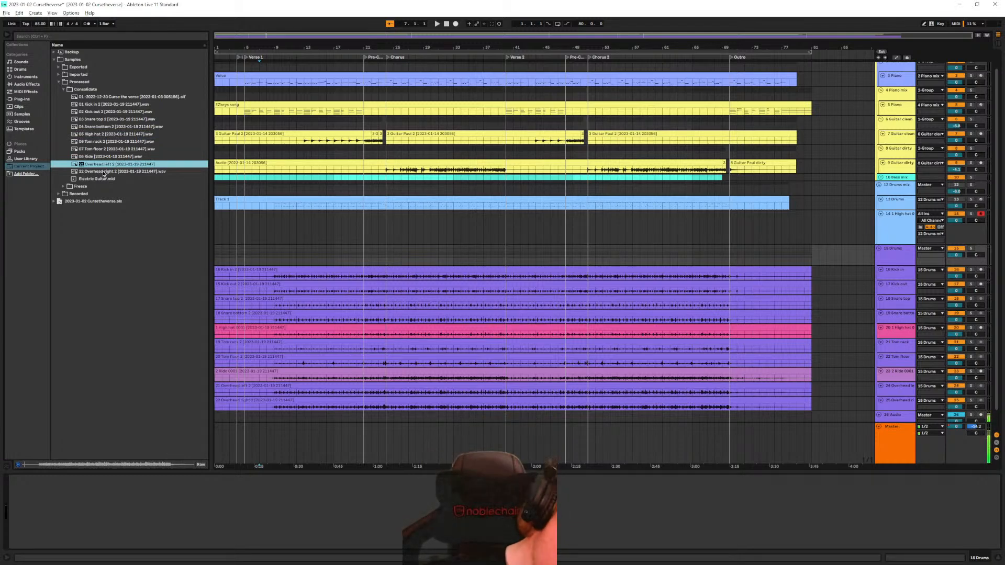
{"action": "key", "text": "Return"}
{"action": "key", "text": "Down"}
{"action": "key", "text": "ctrl+r"}
{"action": "type", "text": "10"}
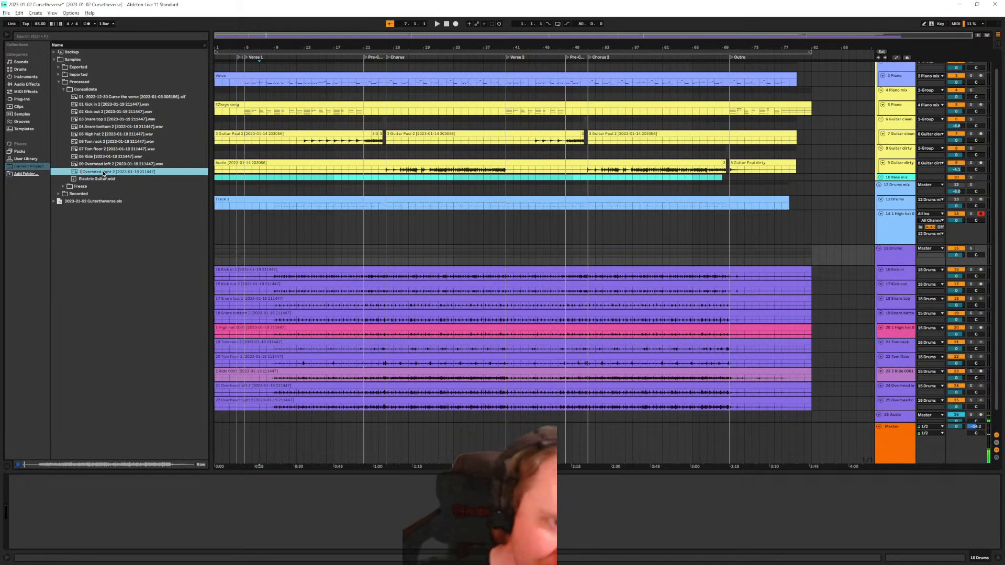
{"action": "key", "text": "Return"}
{"action": "key", "text": "Return"}
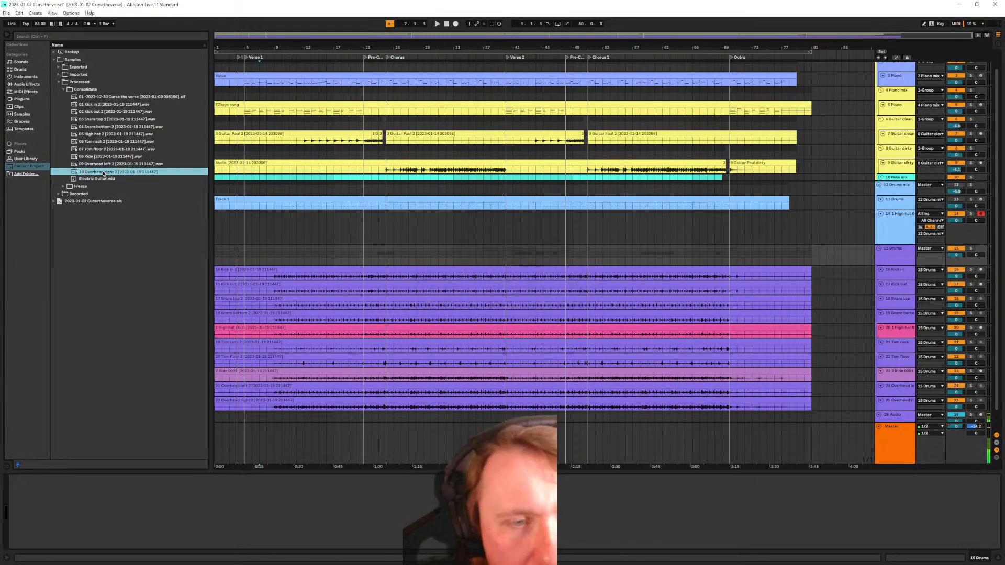
Delete the leftover 1 High hat track and insert a new 14 MIDI track below 13 Drums
{"action": "left_click", "coordinate": [900, 234]}
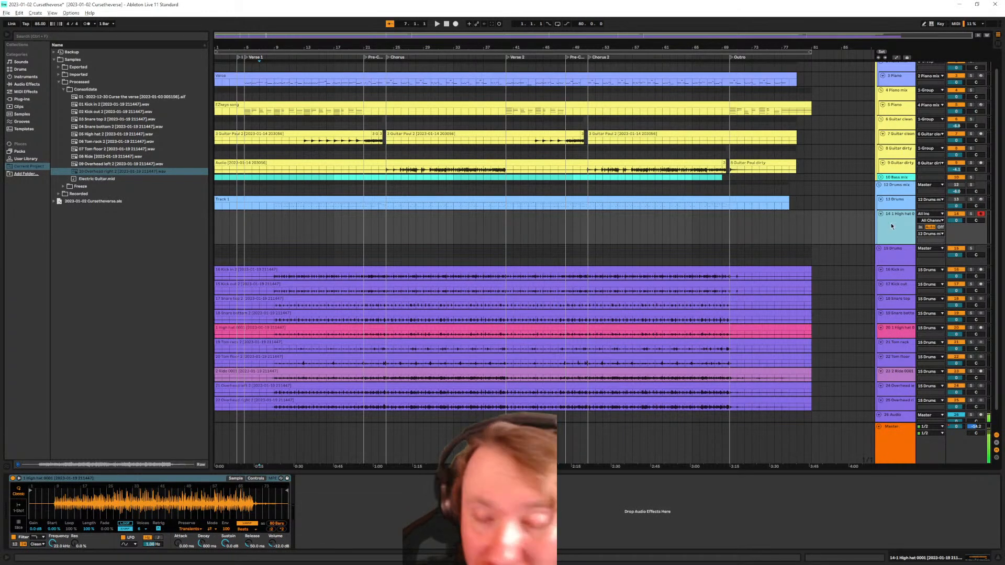
{"action": "key", "text": "Delete"}
{"action": "left_click", "coordinate": [897, 203]}
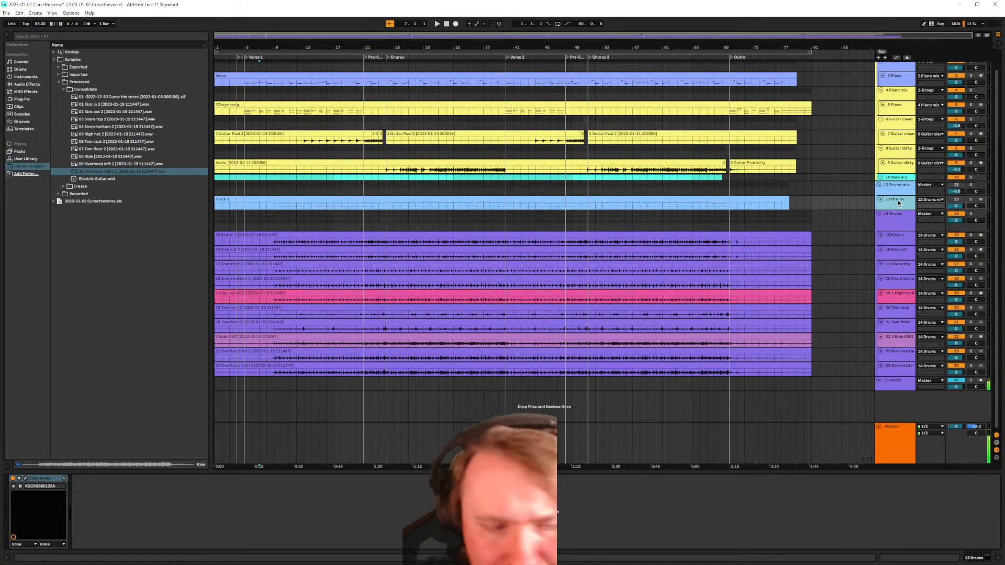
{"action": "left_click", "coordinate": [903, 383]}
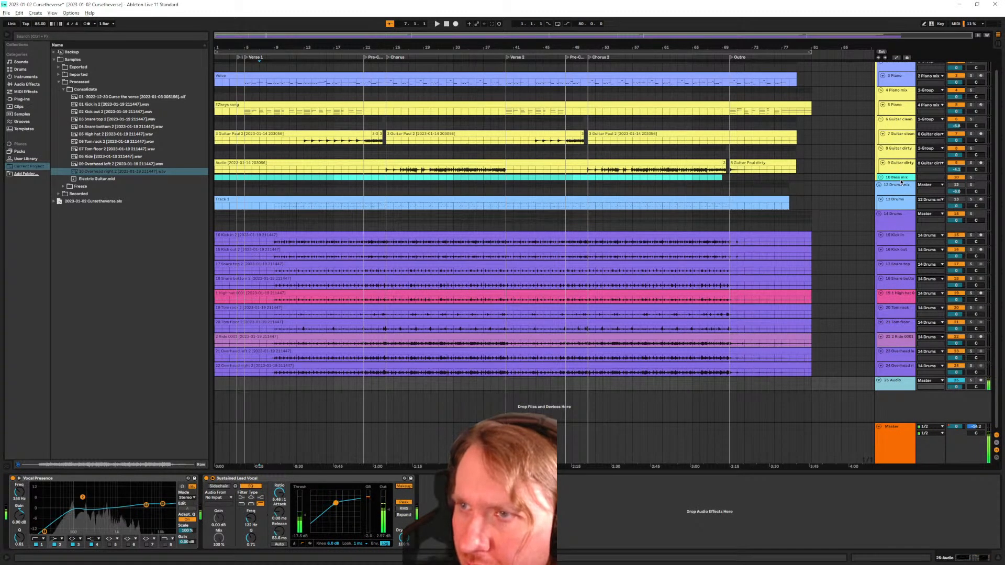
{"action": "scroll", "coordinate": [901, 183], "scroll_direction": "up", "scroll_amount": 2}
{"action": "left_click", "coordinate": [903, 222]}
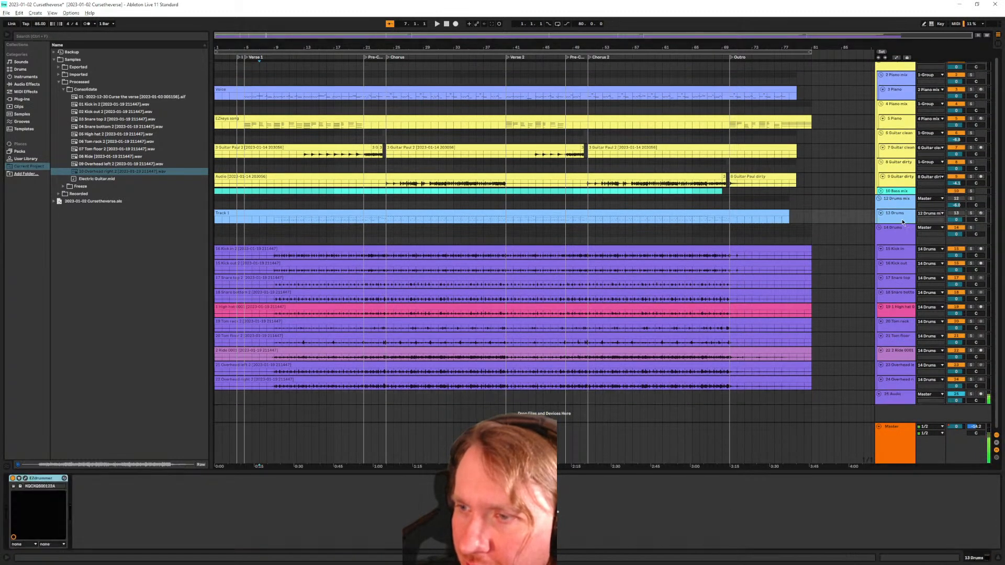
{"action": "left_click", "coordinate": [904, 234]}
{"action": "left_click", "coordinate": [901, 220]}
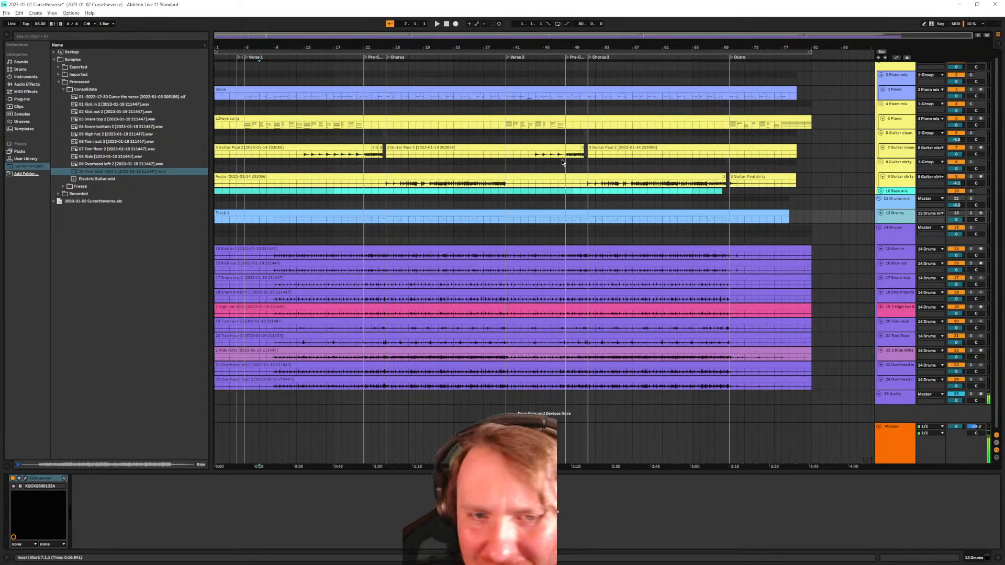
{"action": "left_click", "coordinate": [35, 13]}
{"action": "left_click", "coordinate": [50, 28]}
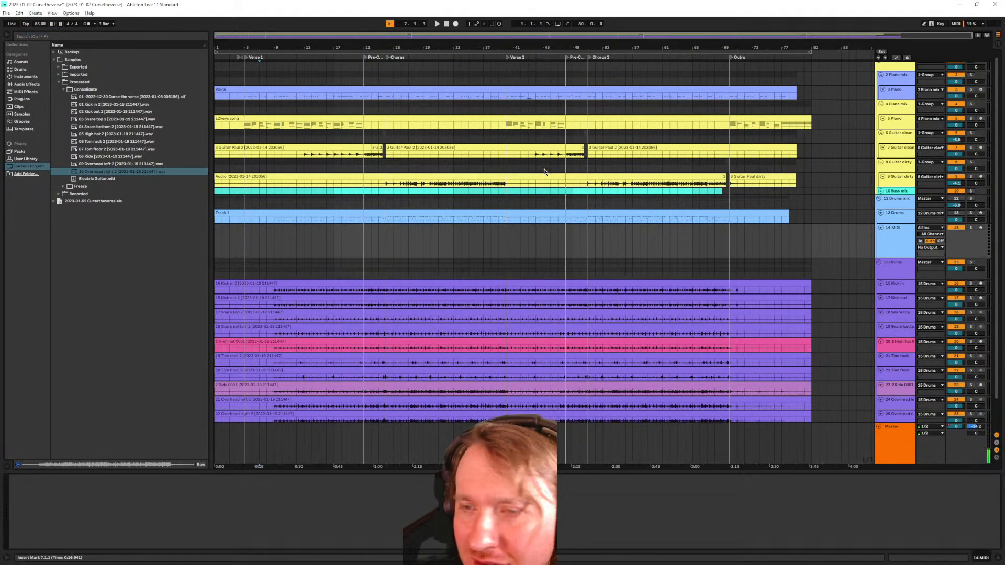
Load the Superior Drummer 3 VST3 plug-in onto the new 14 MIDI track
{"action": "left_click", "coordinate": [26, 77]}
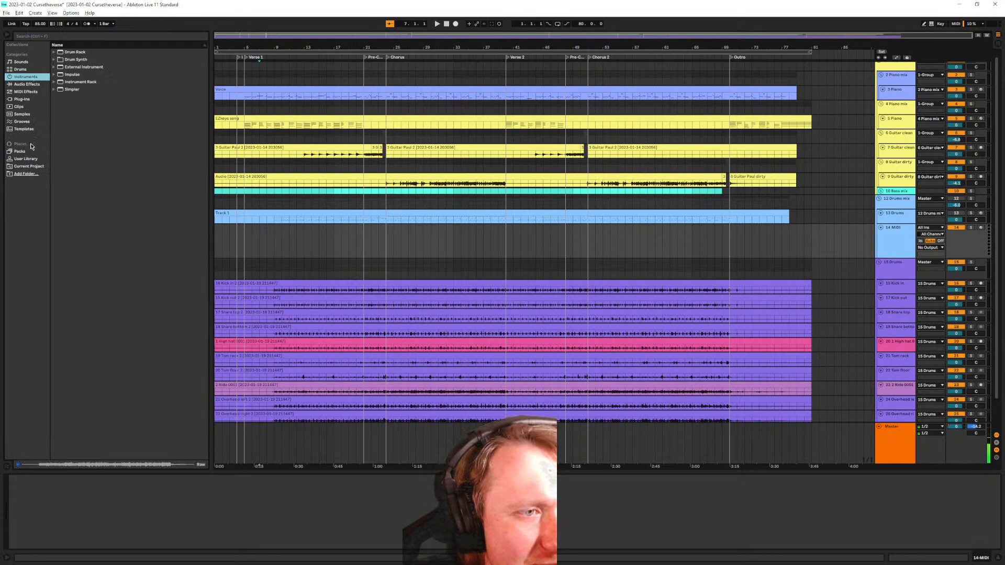
{"action": "left_click", "coordinate": [30, 100]}
{"action": "left_click_drag", "start_coordinate": [91, 137], "coordinate": [105, 494]}
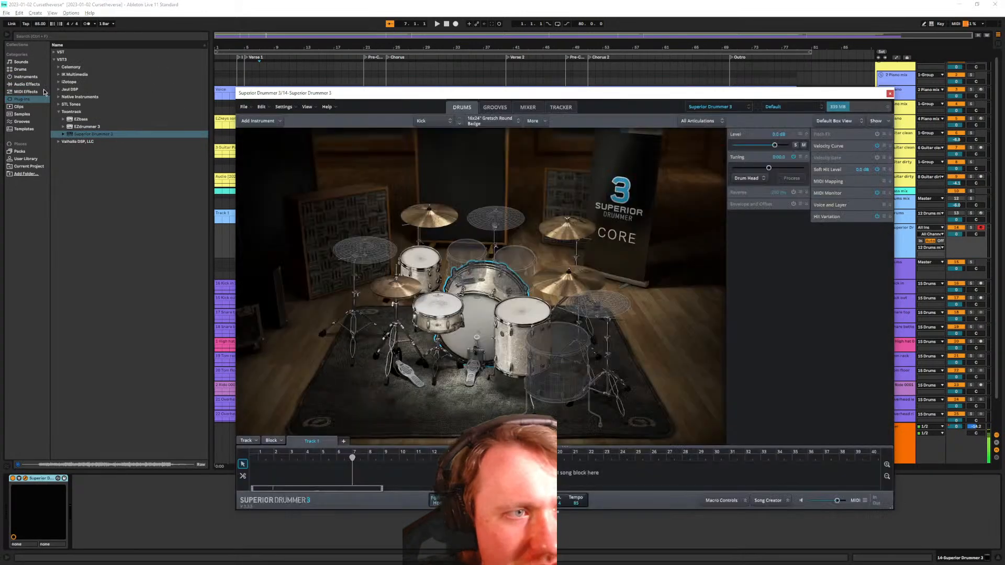
Show the Current Project files in the browser and select 01 Kick in 2
{"action": "left_click", "coordinate": [30, 77]}
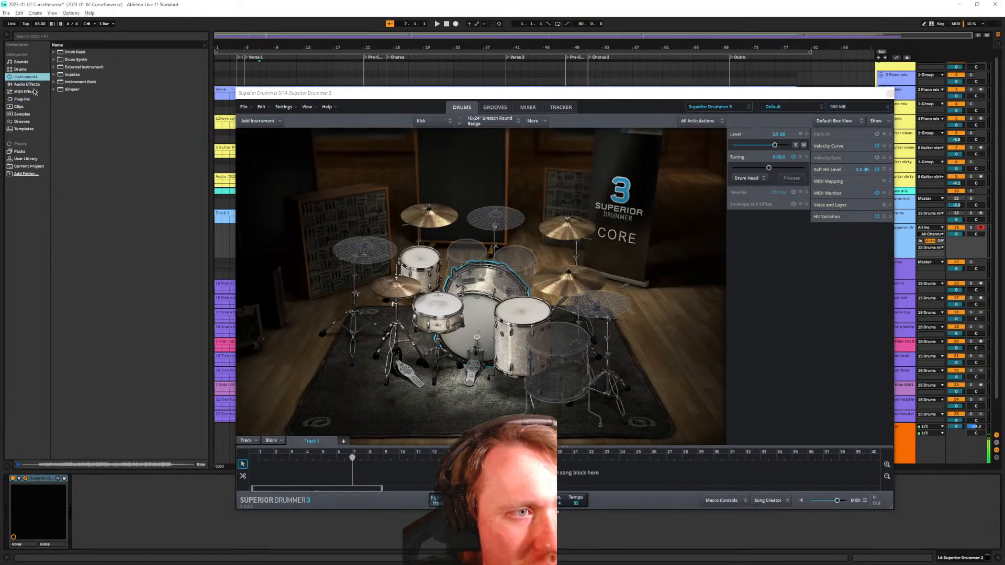
{"action": "left_click", "coordinate": [27, 167]}
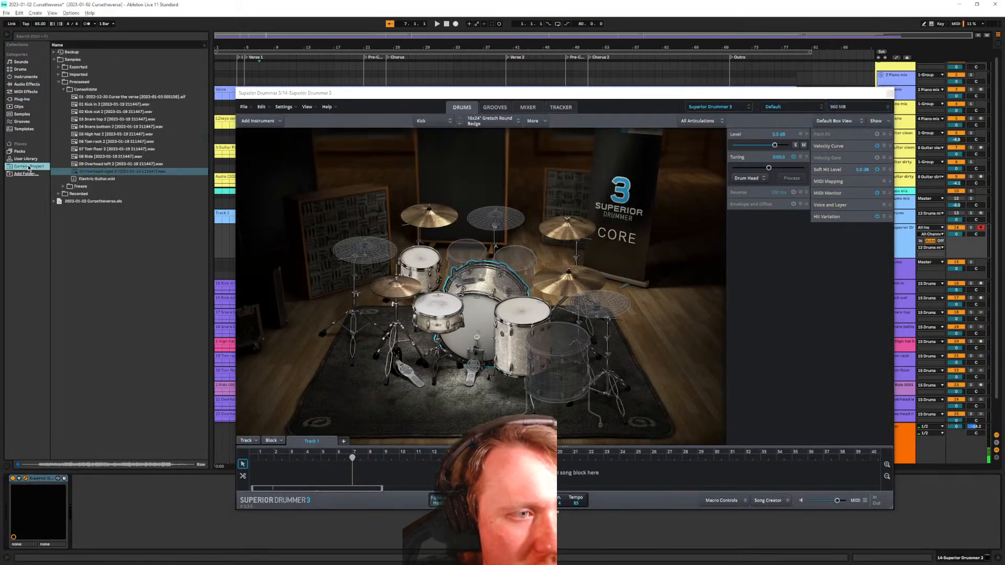
{"action": "left_click", "coordinate": [96, 105]}
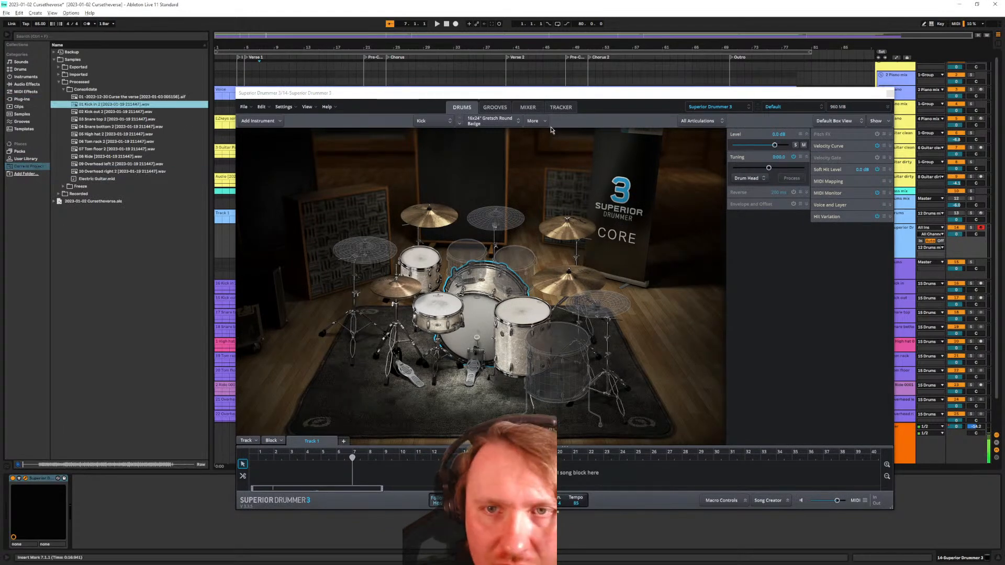
Drop 01 Kick in 2 into Superior Drummer's Tracker and zoom out over the whole song
{"action": "left_click", "coordinate": [529, 107]}
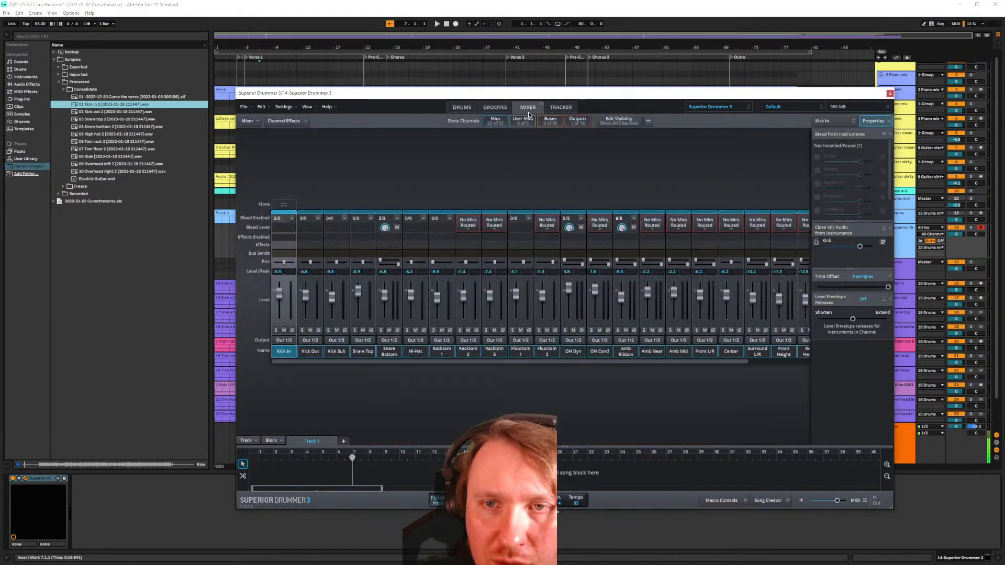
{"action": "left_click", "coordinate": [561, 108]}
{"action": "left_click_drag", "start_coordinate": [115, 104], "coordinate": [332, 180]}
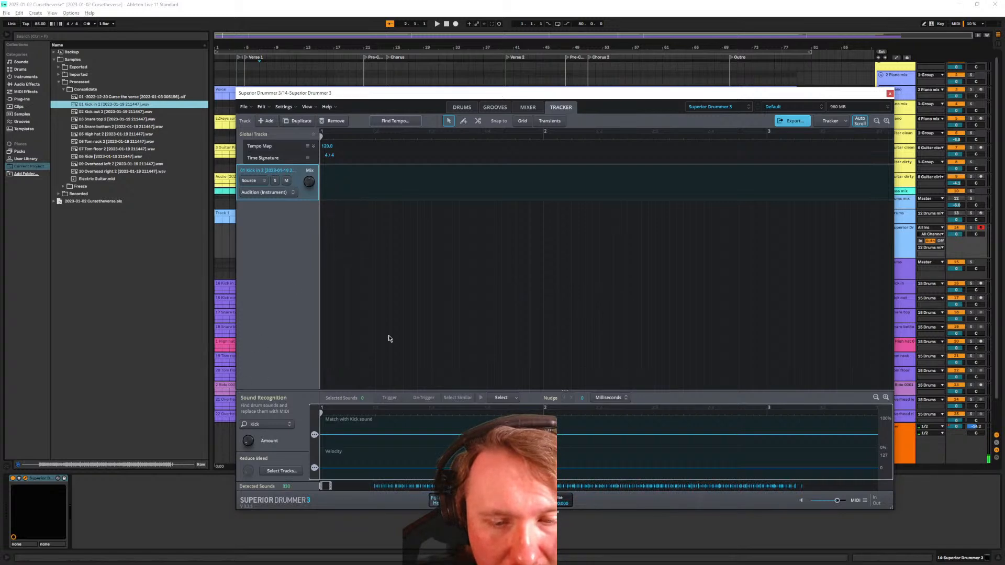
{"action": "scroll", "coordinate": [359, 449], "scroll_direction": "down", "scroll_amount": 2}
{"action": "scroll", "coordinate": [361, 448], "scroll_direction": "down", "scroll_amount": 9}
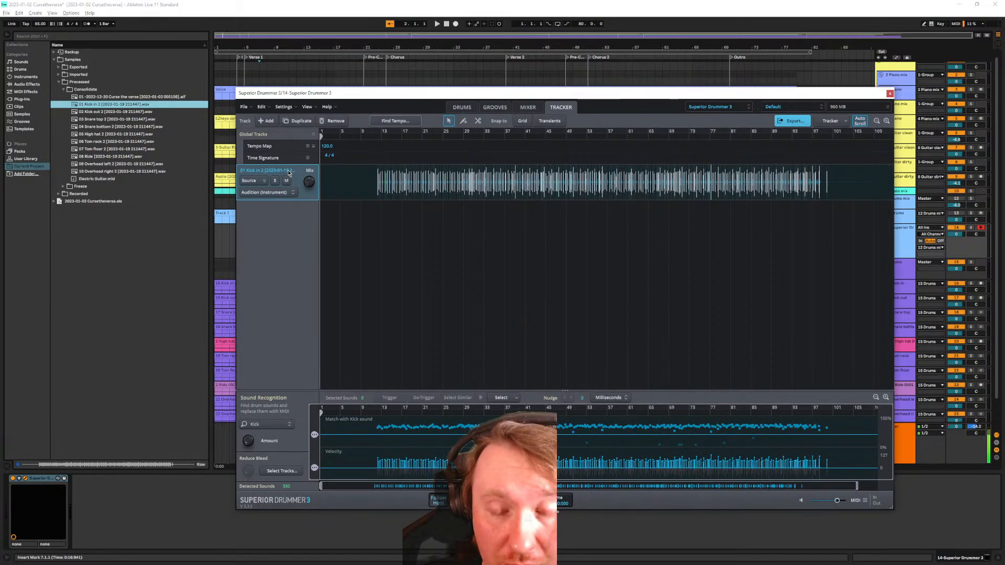
Swap the lone kick for all ten drum files, 01 Kick in 2 through 10 Overhead right 2
{"action": "right_click", "coordinate": [288, 173]}
{"action": "left_click", "coordinate": [323, 185]}
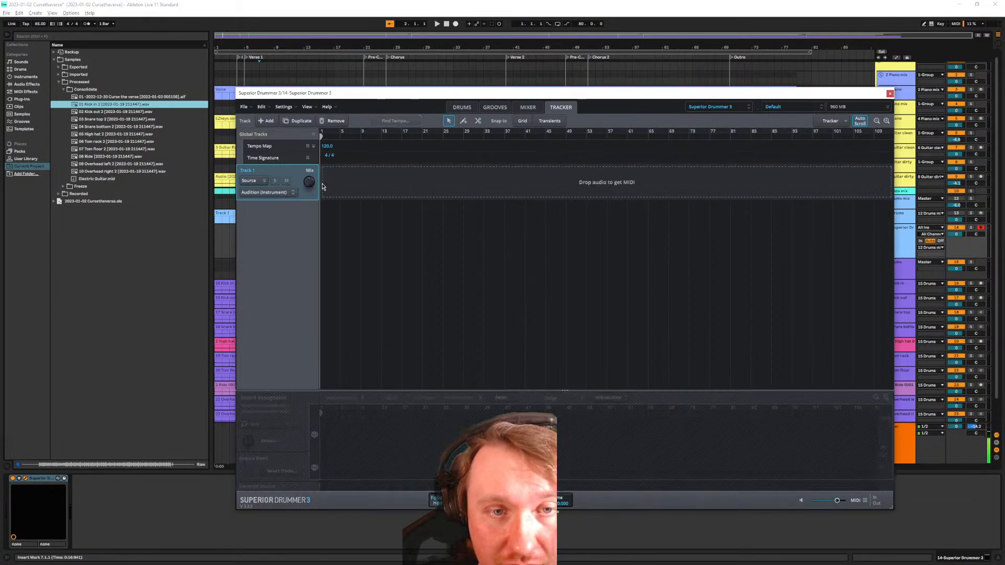
{"action": "left_click", "coordinate": [106, 111]}
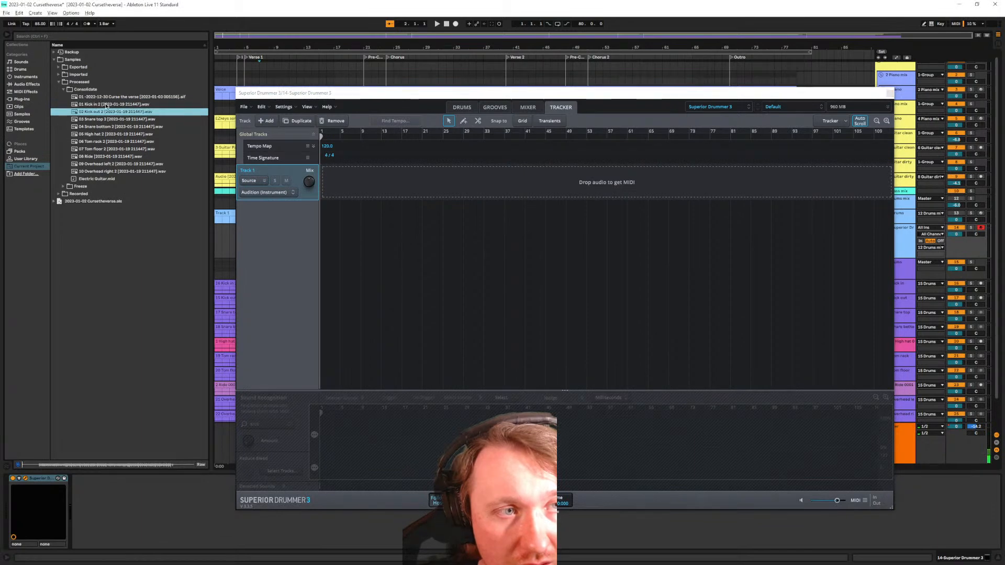
{"action": "left_click", "coordinate": [114, 170], "text": "shift"}
{"action": "left_click_drag", "start_coordinate": [110, 105], "coordinate": [330, 186]}
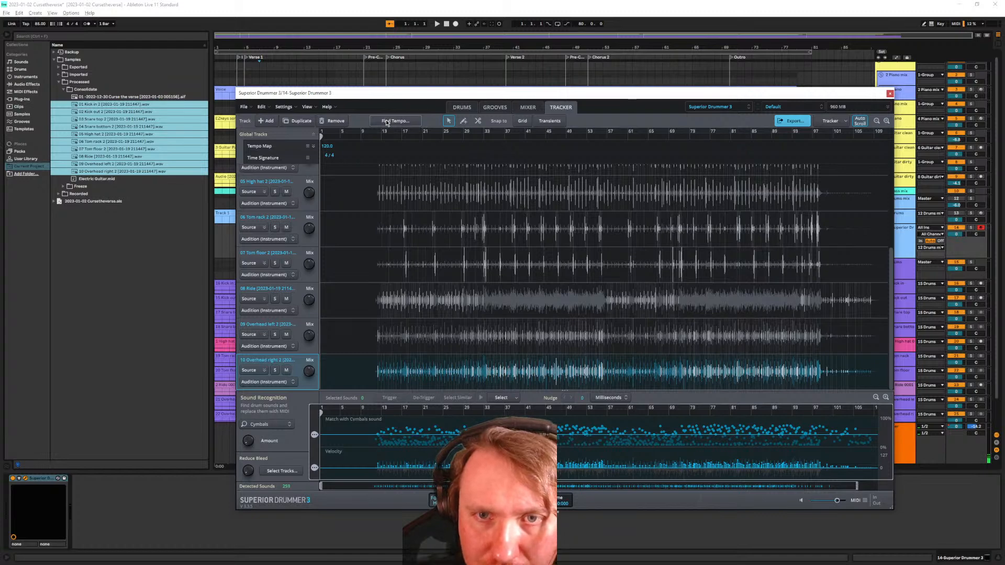
Open the source settings of the analysed kick track in the Tracker
{"action": "scroll", "coordinate": [465, 311], "scroll_direction": "up", "scroll_amount": 5}
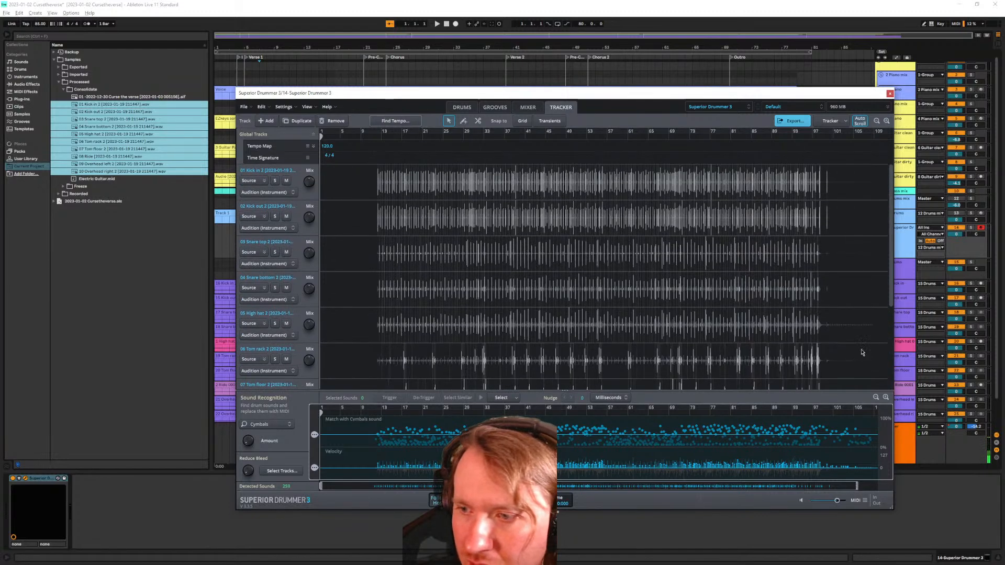
{"action": "mouse_move", "coordinate": [893, 261]}
{"action": "left_mouse_down"}
{"action": "mouse_move", "coordinate": [893, 371]}
{"action": "mouse_move", "coordinate": [887, 243]}
{"action": "left_mouse_up"}
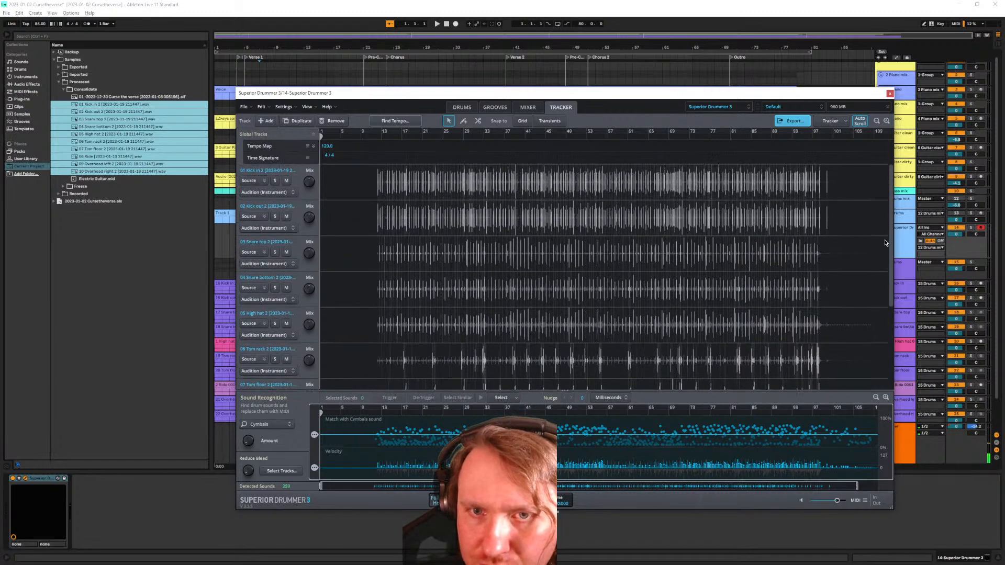
{"action": "left_click", "coordinate": [285, 193]}
{"action": "left_click", "coordinate": [285, 193]}
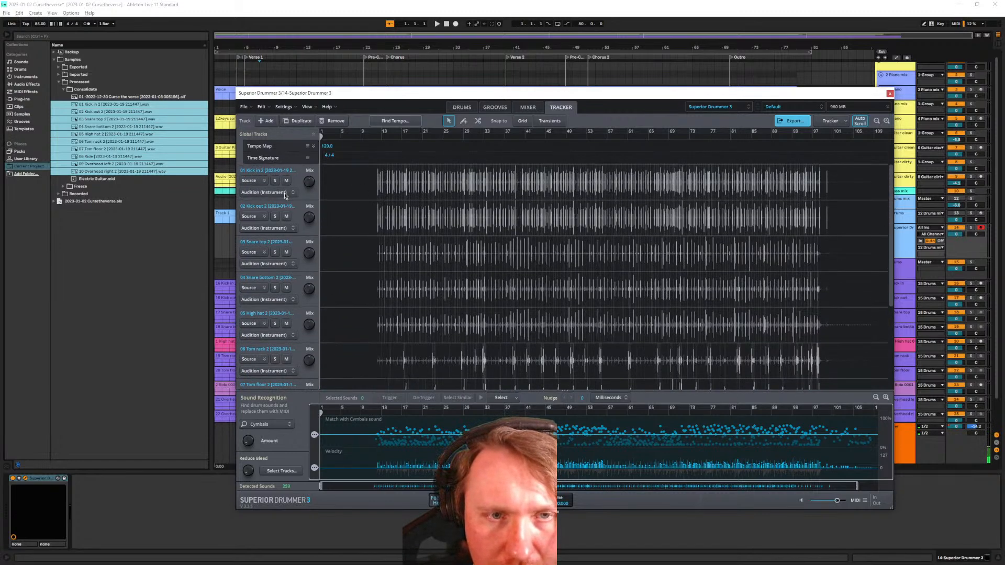
{"action": "left_click", "coordinate": [257, 182]}
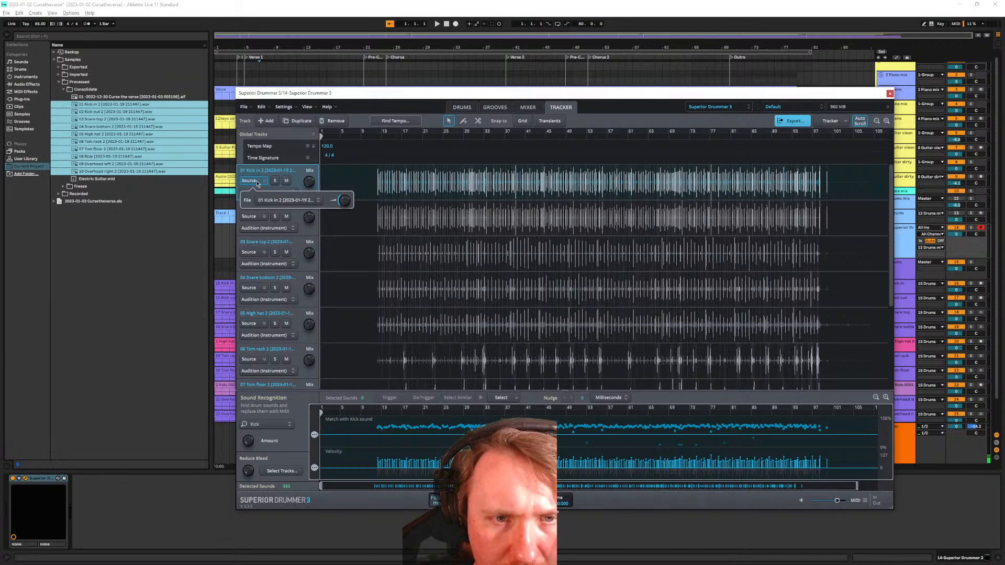
Review and close the 01 Kick in 2 find-and-replace and replacement sound popups
{"action": "left_click", "coordinate": [257, 183]}
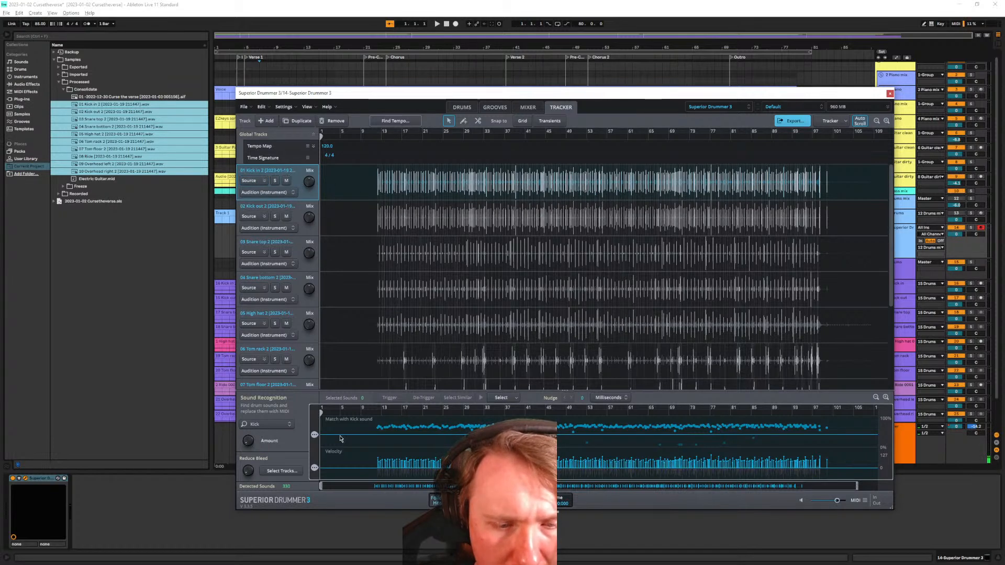
{"action": "left_click", "coordinate": [286, 425]}
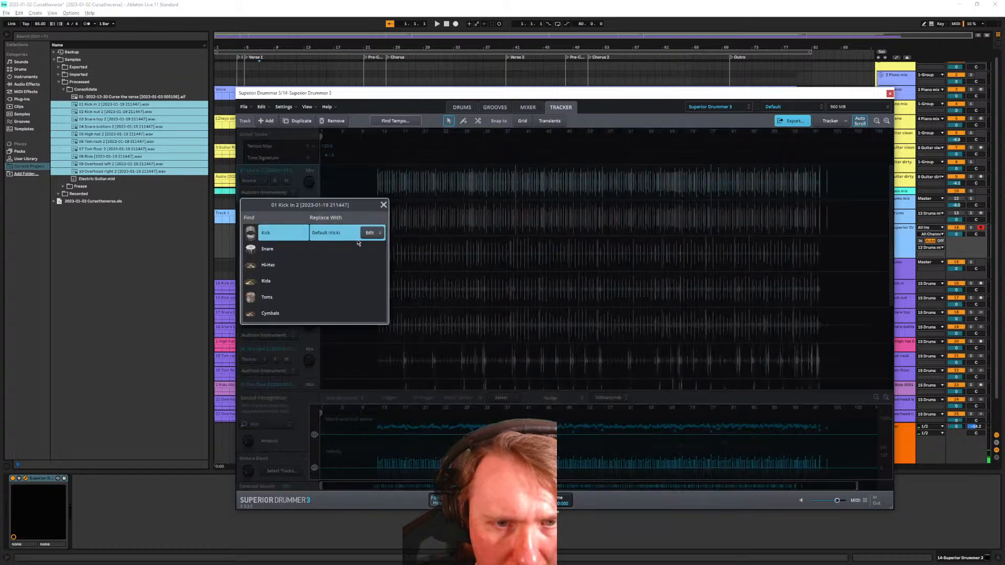
{"action": "left_click", "coordinate": [372, 233]}
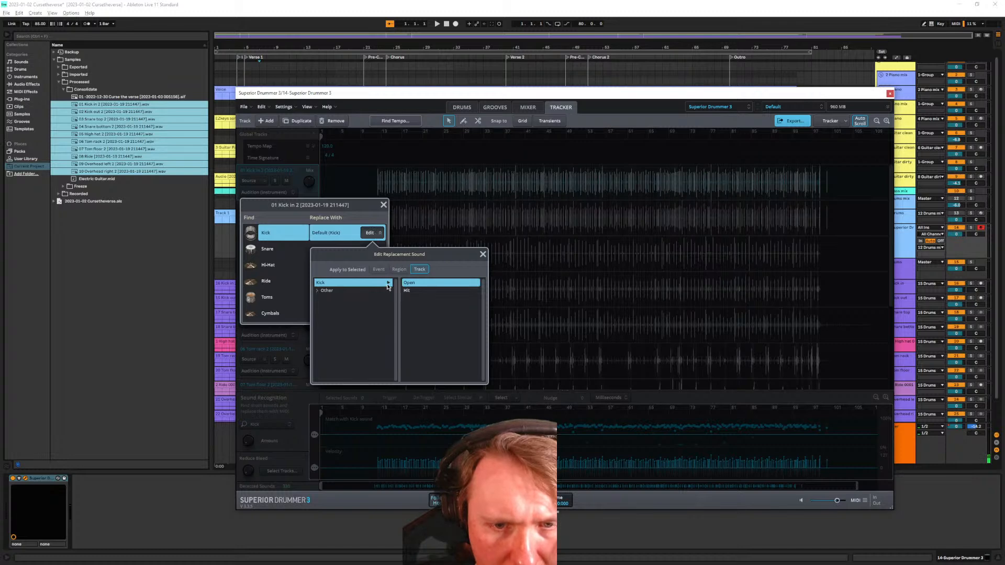
{"action": "left_click", "coordinate": [483, 254]}
{"action": "left_click", "coordinate": [384, 204]}
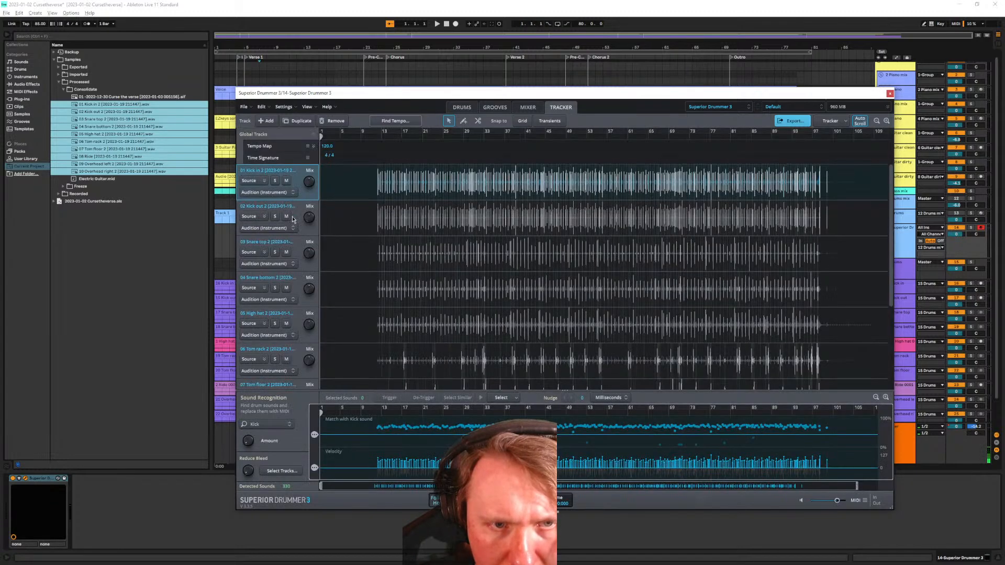
Set 02 Kick out 2 to replace detected kicks with the Kick, Open articulation
{"action": "left_click", "coordinate": [294, 209]}
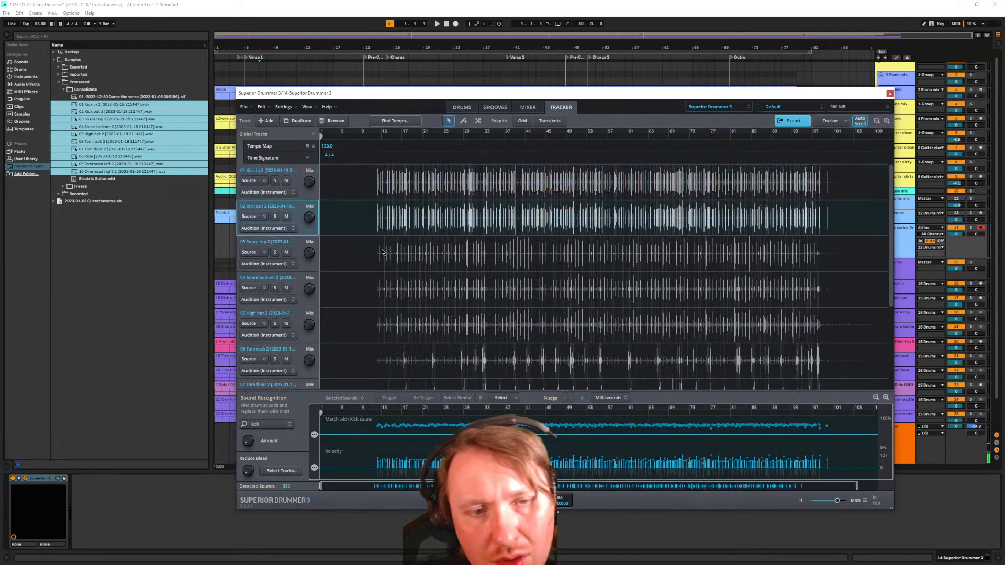
{"action": "scroll", "coordinate": [383, 253], "scroll_direction": "up", "scroll_amount": 10}
{"action": "scroll", "coordinate": [373, 259], "scroll_direction": "left", "scroll_amount": 15}
{"action": "scroll", "coordinate": [535, 248], "scroll_direction": "right", "scroll_amount": 3}
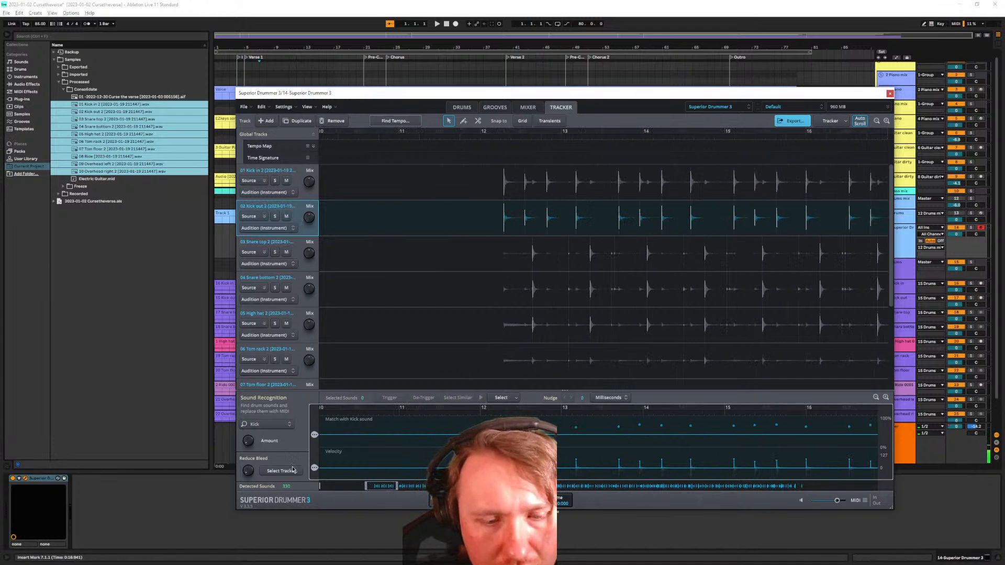
{"action": "left_click", "coordinate": [287, 425]}
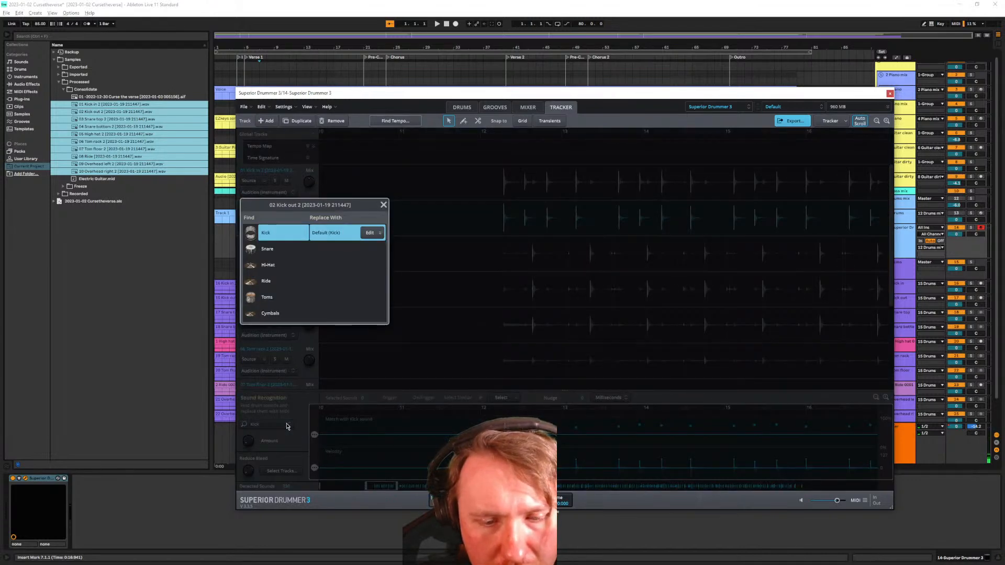
{"action": "left_click", "coordinate": [378, 237]}
{"action": "left_click", "coordinate": [320, 290]}
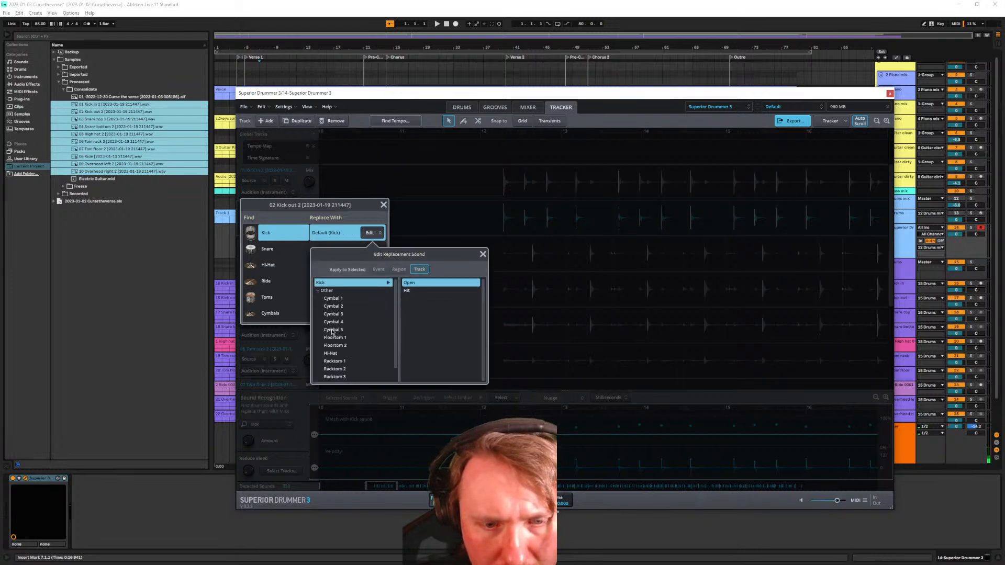
{"action": "scroll", "coordinate": [352, 351], "scroll_direction": "down", "scroll_amount": 3}
{"action": "scroll", "coordinate": [374, 343], "scroll_direction": "up", "scroll_amount": 2}
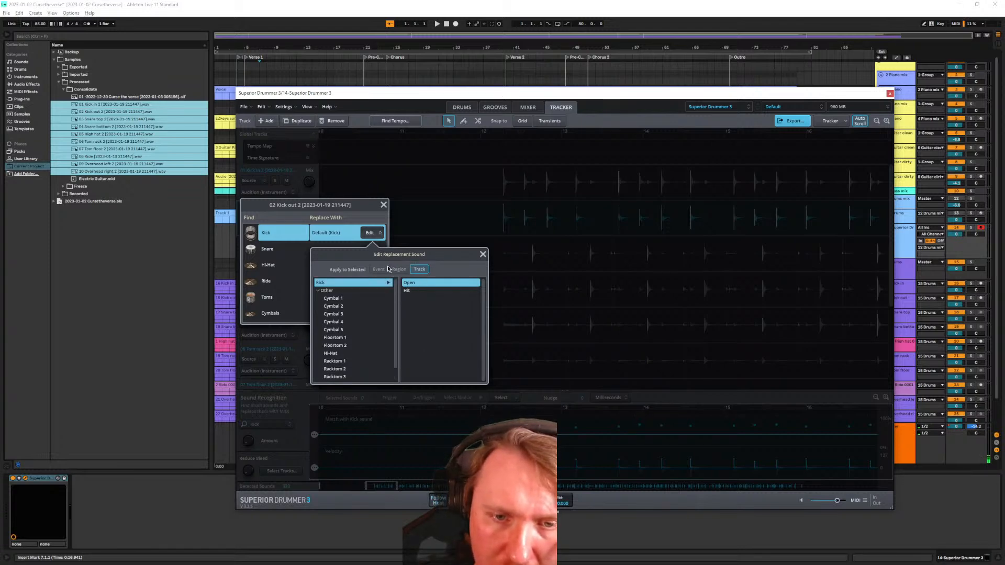
{"action": "left_click", "coordinate": [411, 283]}
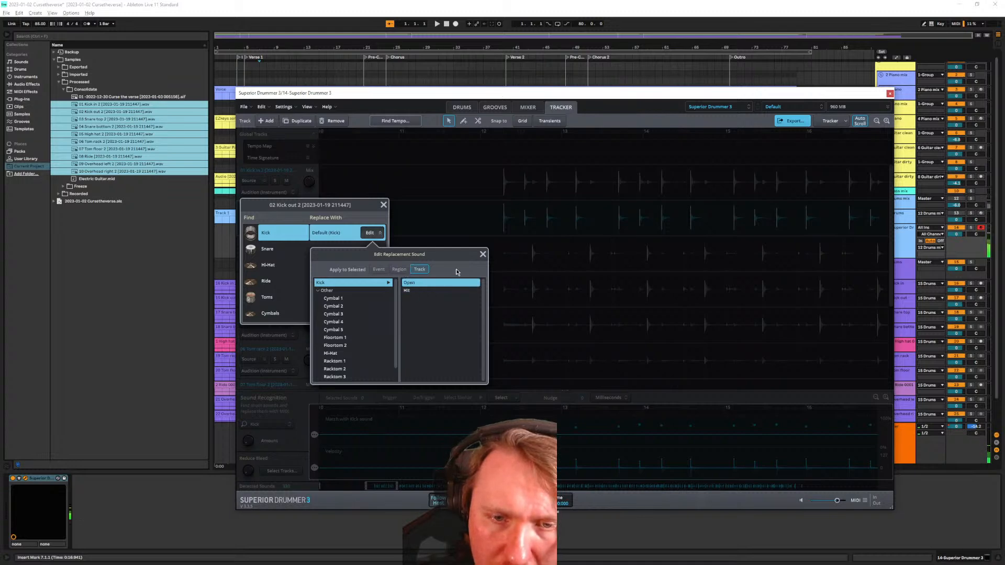
{"action": "left_click", "coordinate": [482, 255]}
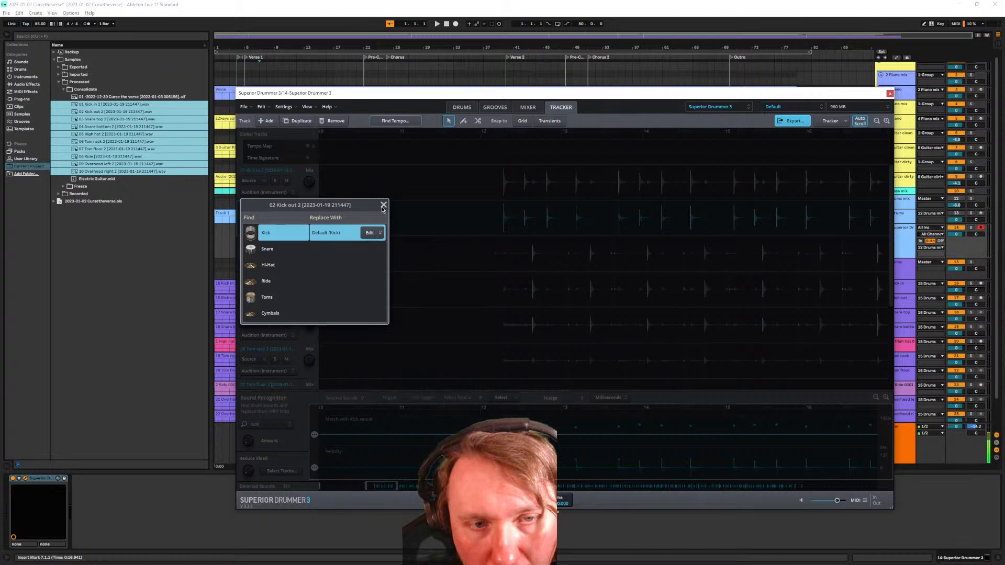
Keep Kick as the detected sound for 02 Kick out 2 and close its dialogs
{"action": "left_click", "coordinate": [283, 250]}
{"action": "left_click", "coordinate": [276, 235]}
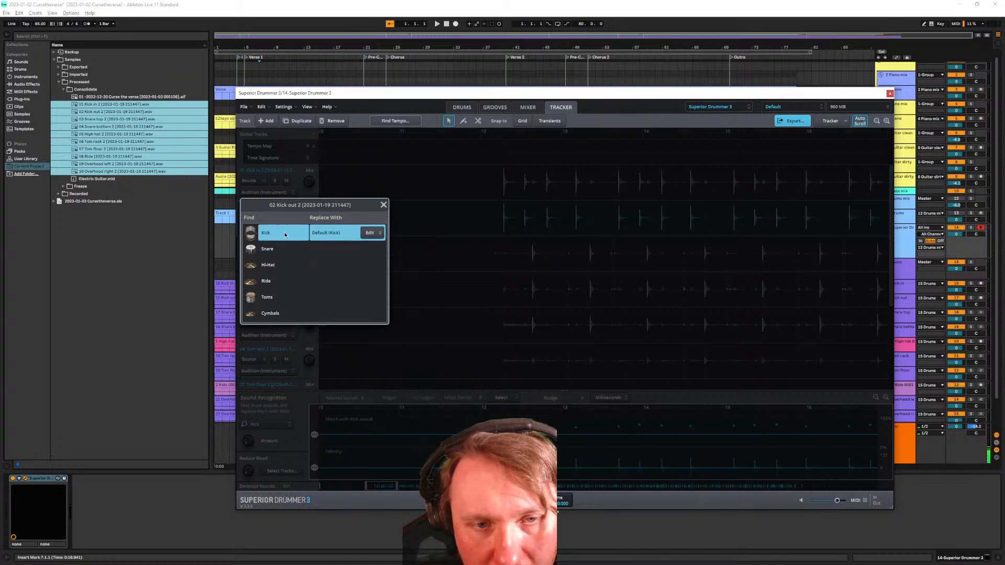
{"action": "left_click", "coordinate": [375, 233]}
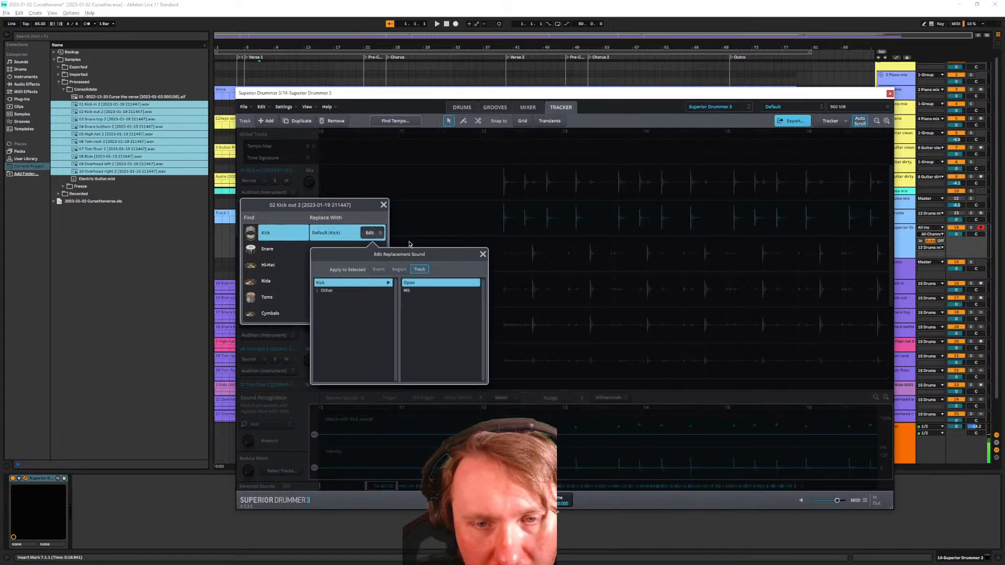
{"action": "left_click", "coordinate": [481, 254]}
{"action": "left_click", "coordinate": [383, 205]}
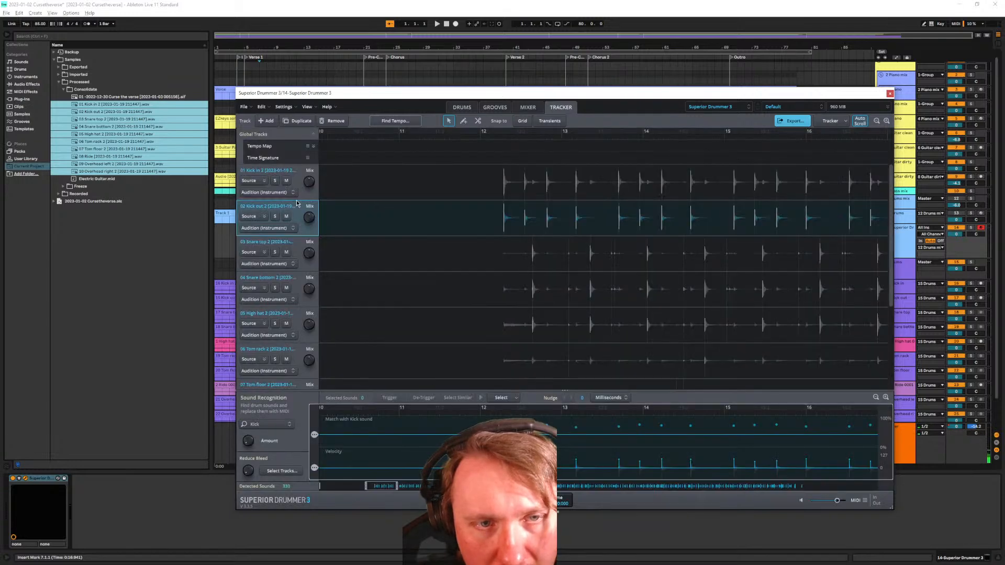
Start song playback from 01 Kick in 2 and move the Superior Drummer window aside
{"action": "left_click", "coordinate": [477, 194]}
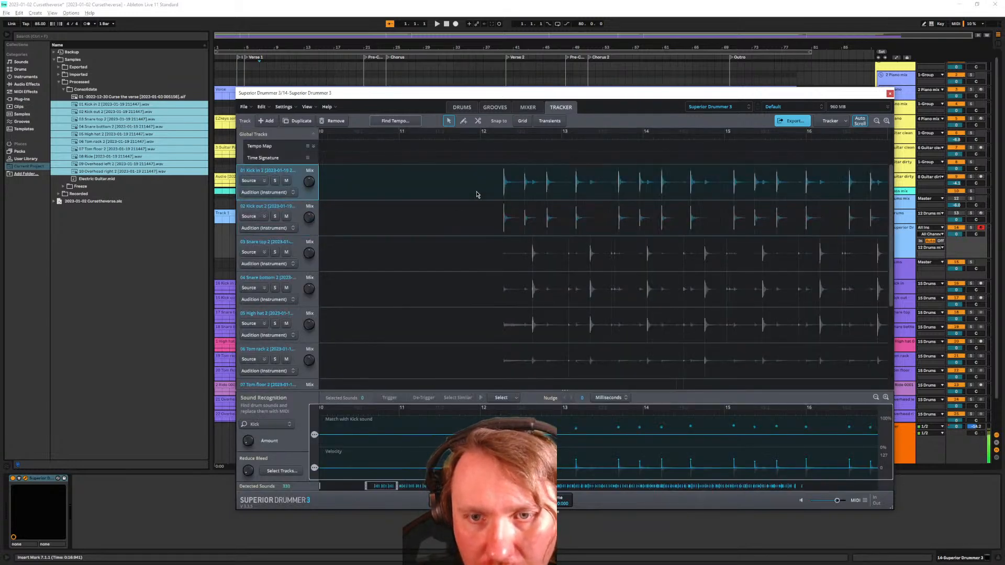
{"action": "key", "text": "space"}
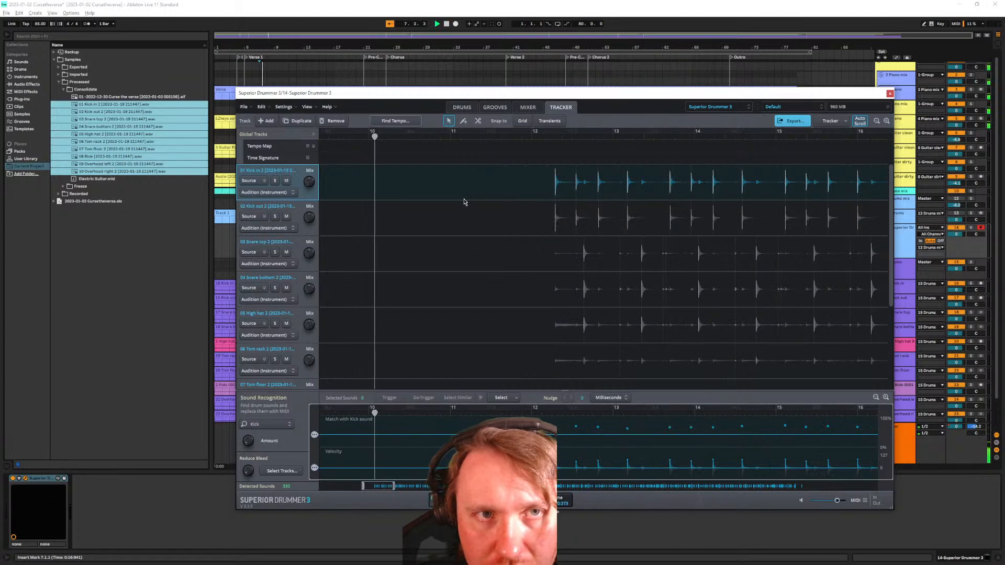
{"action": "left_click_drag", "start_coordinate": [818, 94], "coordinate": [637, 141]}
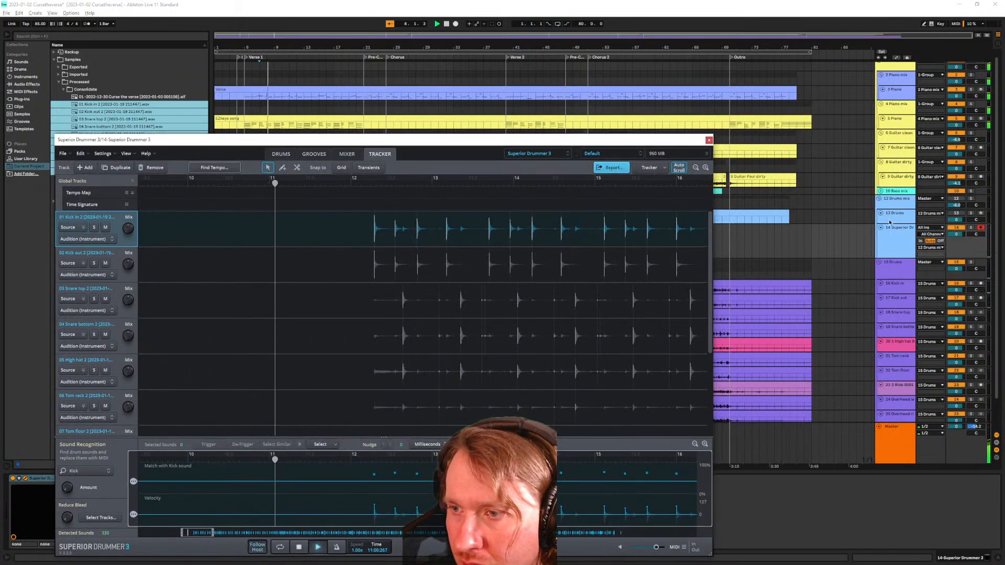
{"action": "left_click", "coordinate": [791, 238]}
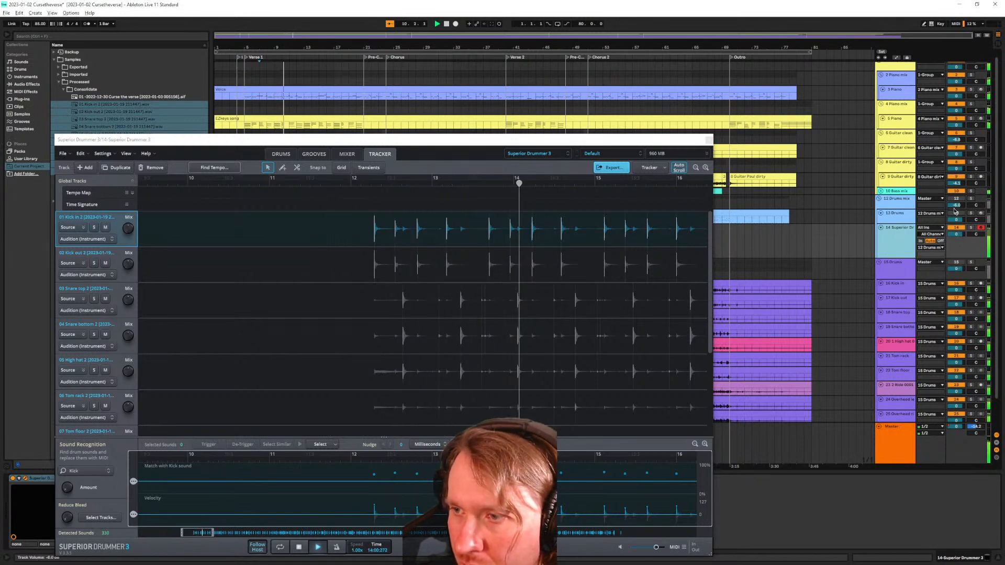
Reposition the Superior Drummer window while the playhead moves through the tracker's drum tracks
{"action": "scroll", "coordinate": [498, 341], "scroll_direction": "down", "scroll_amount": 5}
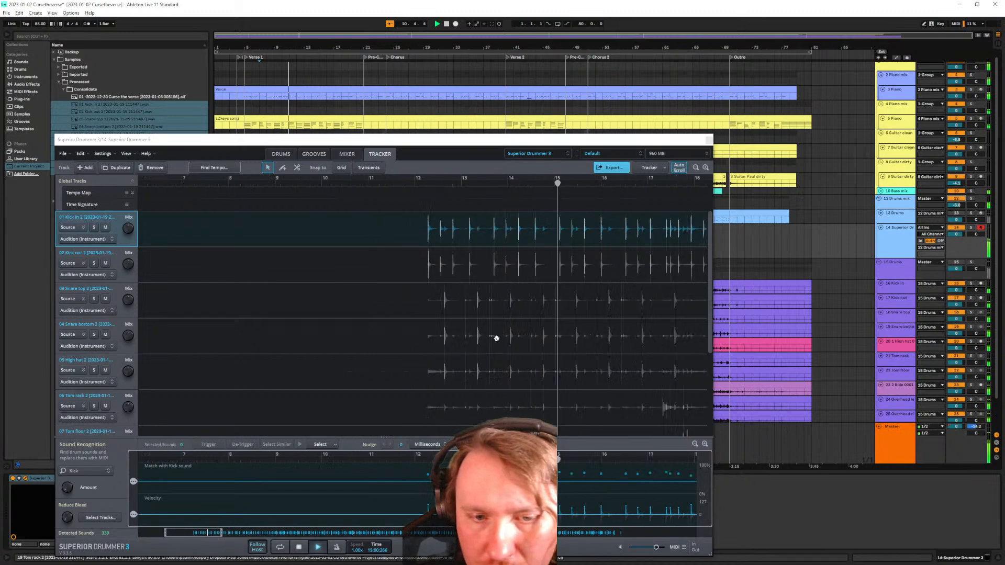
{"action": "left_click_drag", "start_coordinate": [478, 153], "coordinate": [528, 130]}
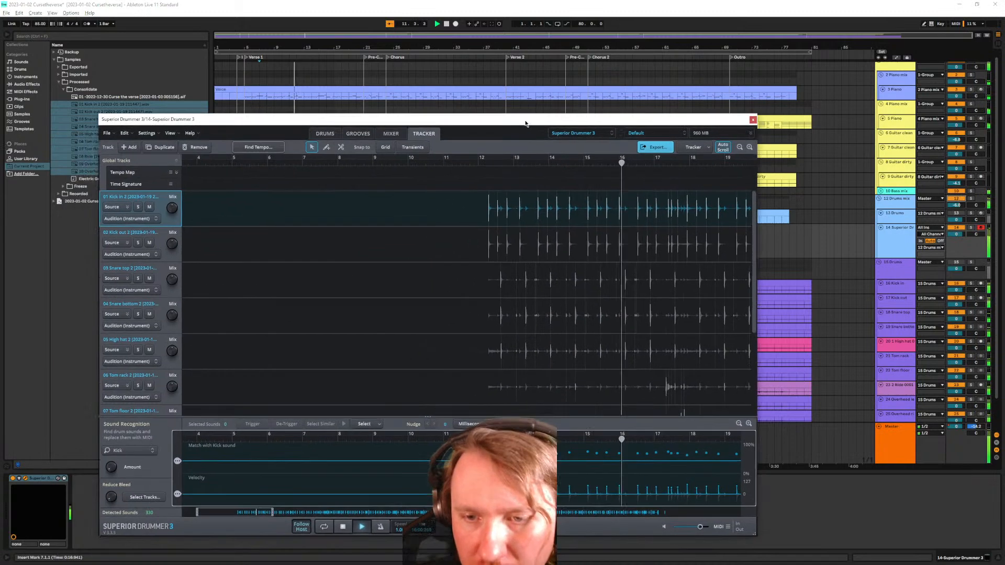
{"action": "scroll", "coordinate": [636, 345], "scroll_direction": "down", "scroll_amount": 10}
{"action": "scroll", "coordinate": [563, 325], "scroll_direction": "down", "scroll_amount": 3}
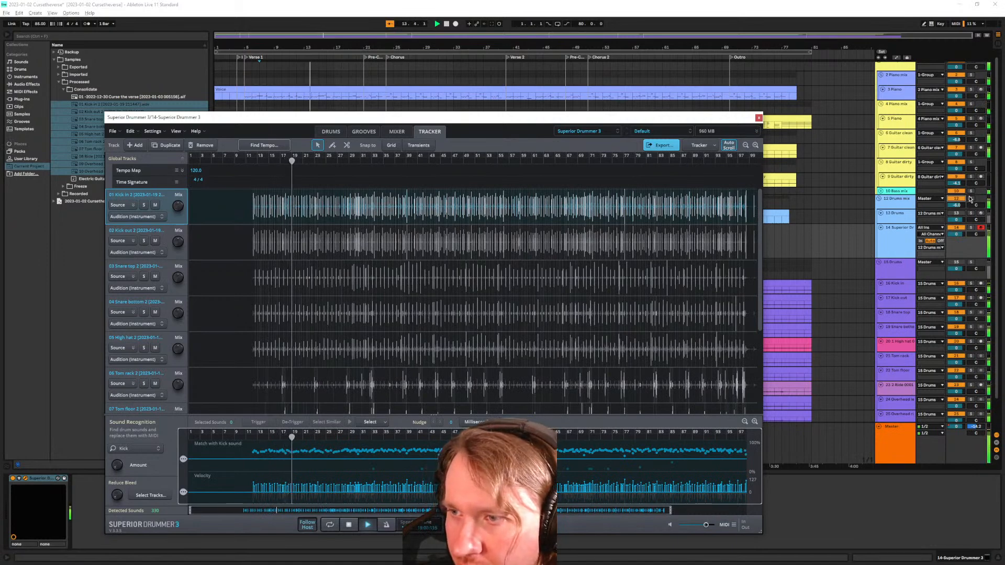
{"action": "scroll", "coordinate": [932, 94], "scroll_direction": "up", "scroll_amount": 1}
{"action": "left_click", "coordinate": [954, 69]}
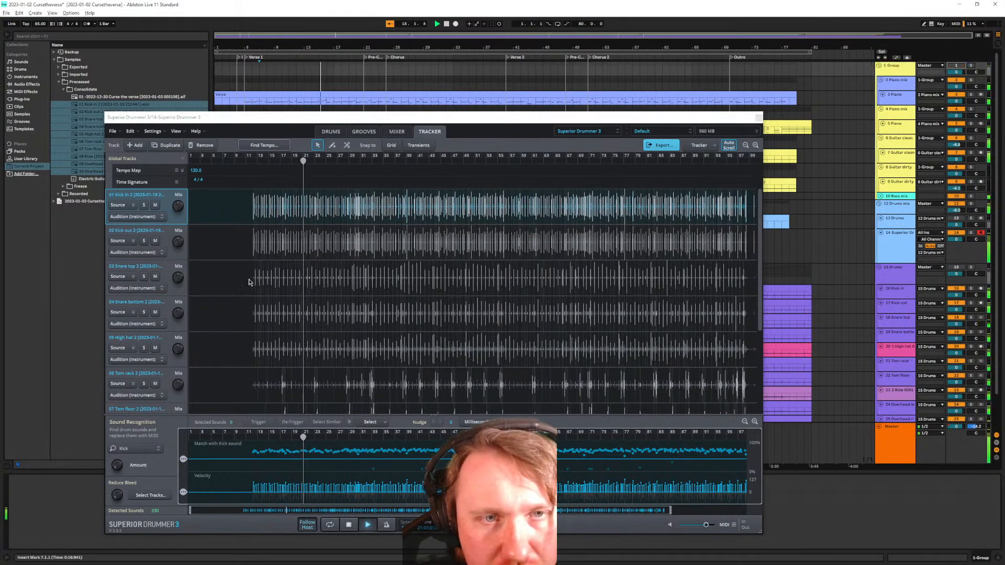
{"action": "scroll", "coordinate": [253, 300], "scroll_direction": "up", "scroll_amount": 5}
{"action": "scroll", "coordinate": [253, 299], "scroll_direction": "up", "scroll_amount": 2}
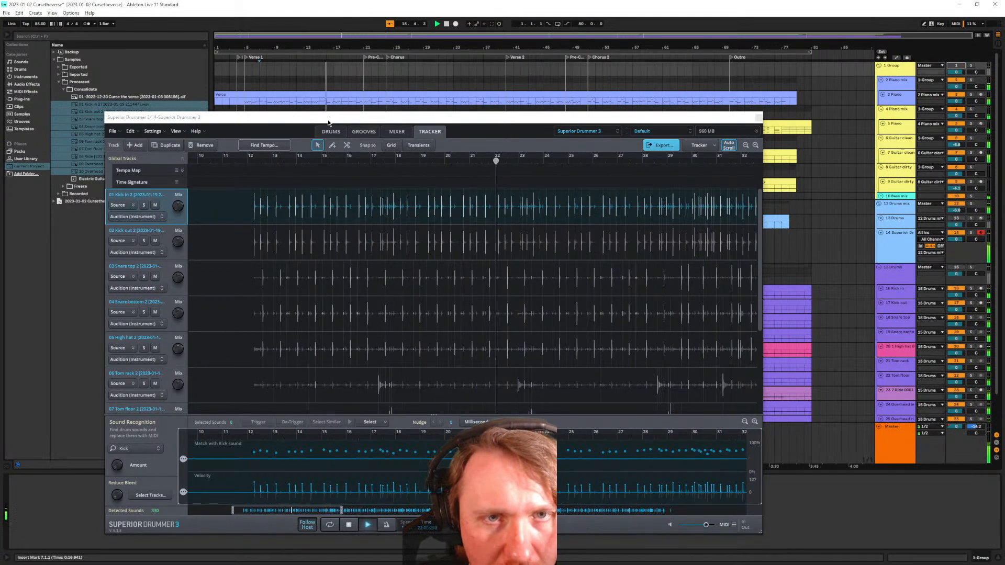
{"action": "left_click_drag", "start_coordinate": [328, 123], "coordinate": [389, 98]}
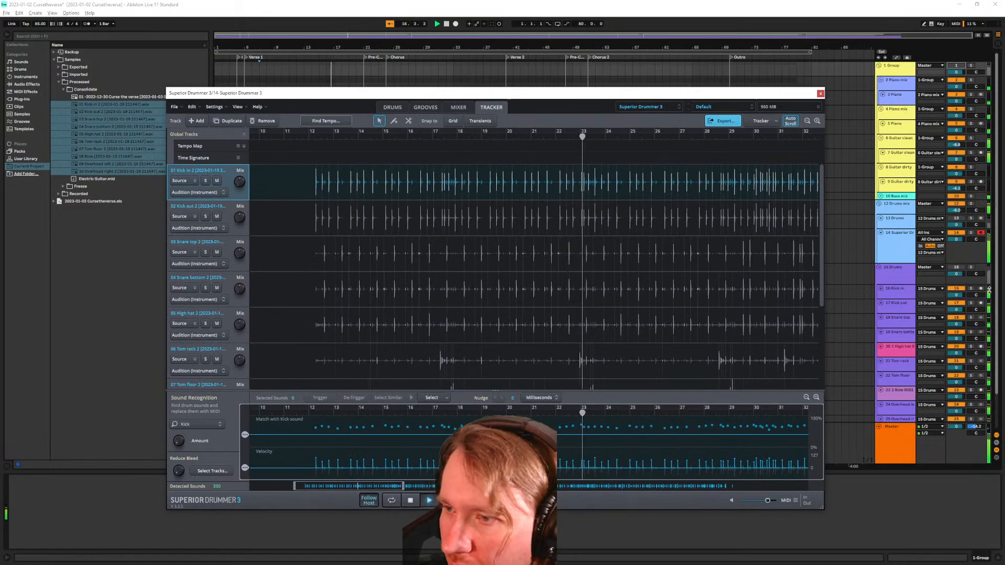
Blend Overhead right toward samples and set the Ride to 15% source, 85% samples
{"action": "scroll", "coordinate": [313, 257], "scroll_direction": "down", "scroll_amount": 3}
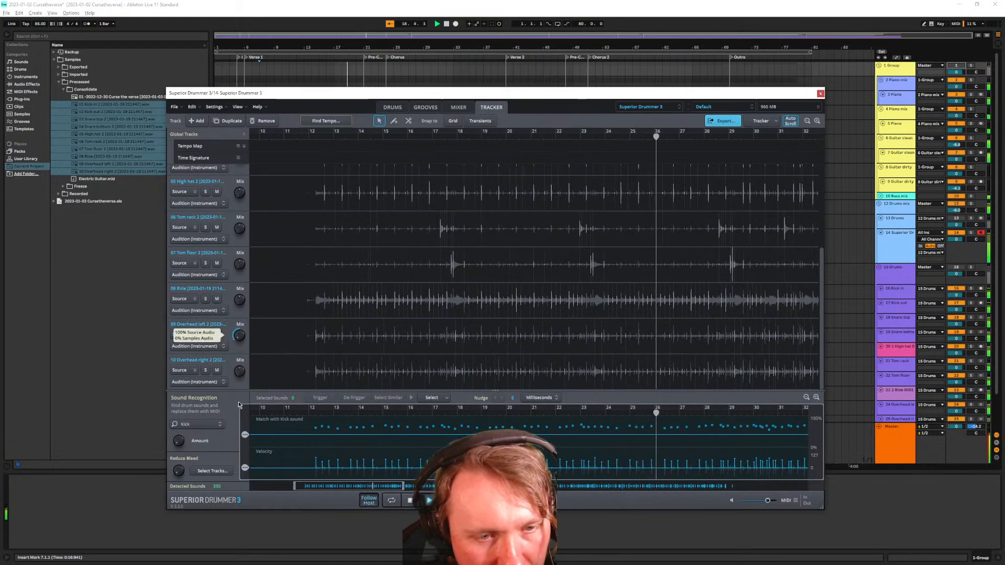
{"action": "left_click_drag", "start_coordinate": [238, 374], "coordinate": [225, 298]}
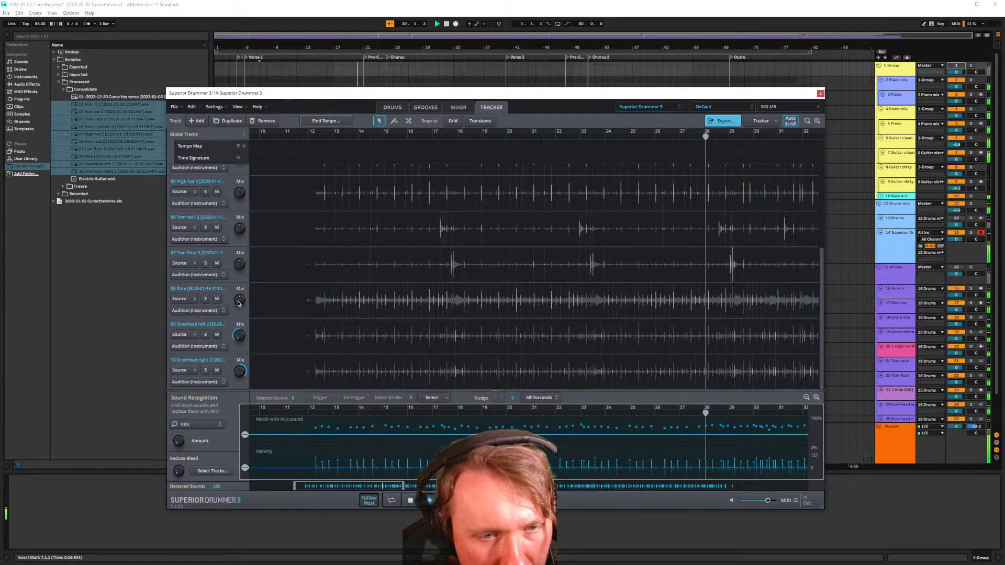
{"action": "mouse_move", "coordinate": [236, 301]}
{"action": "left_click_drag", "start_coordinate": [236, 302], "coordinate": [236, 278]}
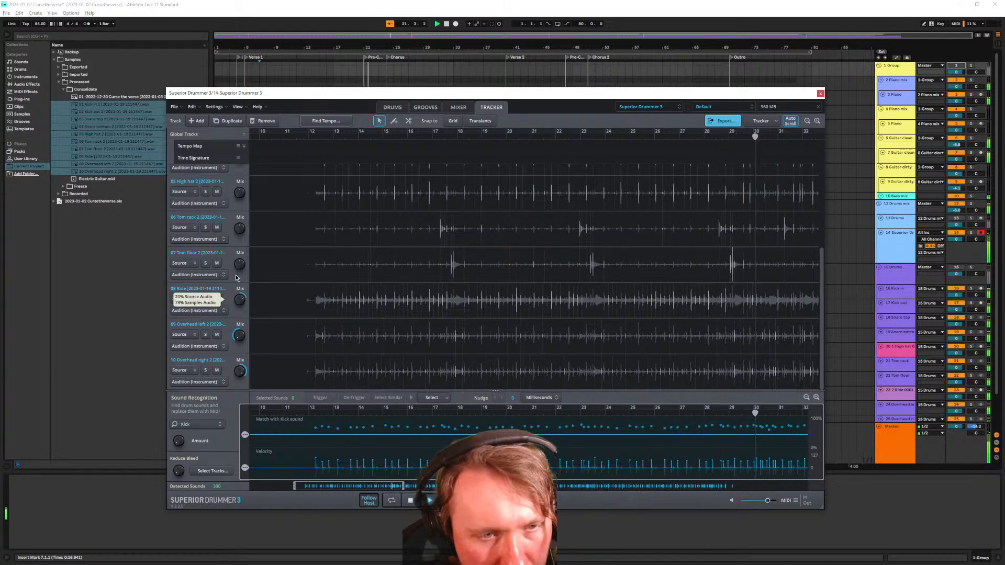
{"action": "double_click", "coordinate": [239, 305]}
{"action": "left_click_drag", "start_coordinate": [239, 305], "coordinate": [236, 279]}
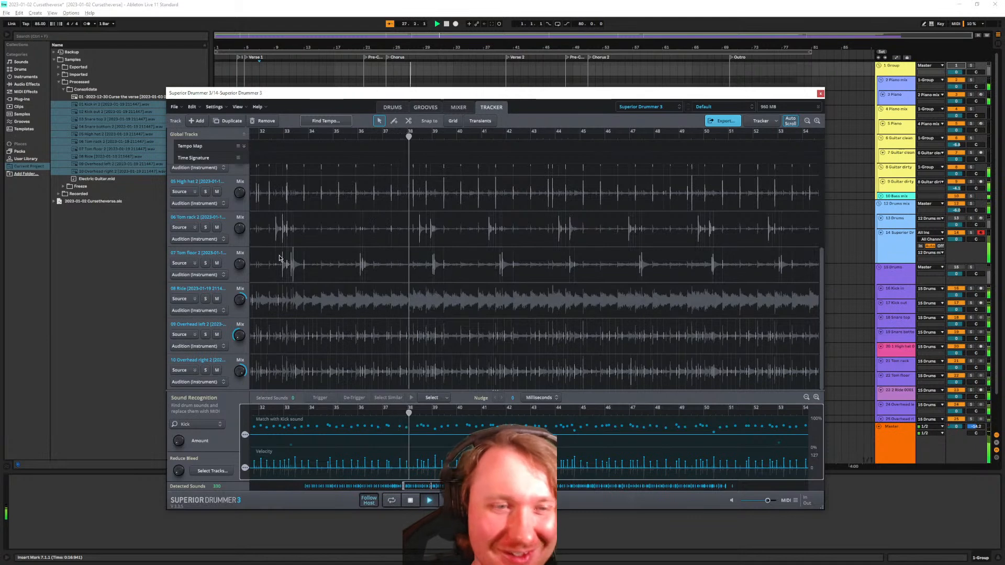
Set the source-audio mix to 30% for Tom floor, 55% Tom rack, 77% High hat
{"action": "left_click_drag", "start_coordinate": [239, 269], "coordinate": [236, 254]}
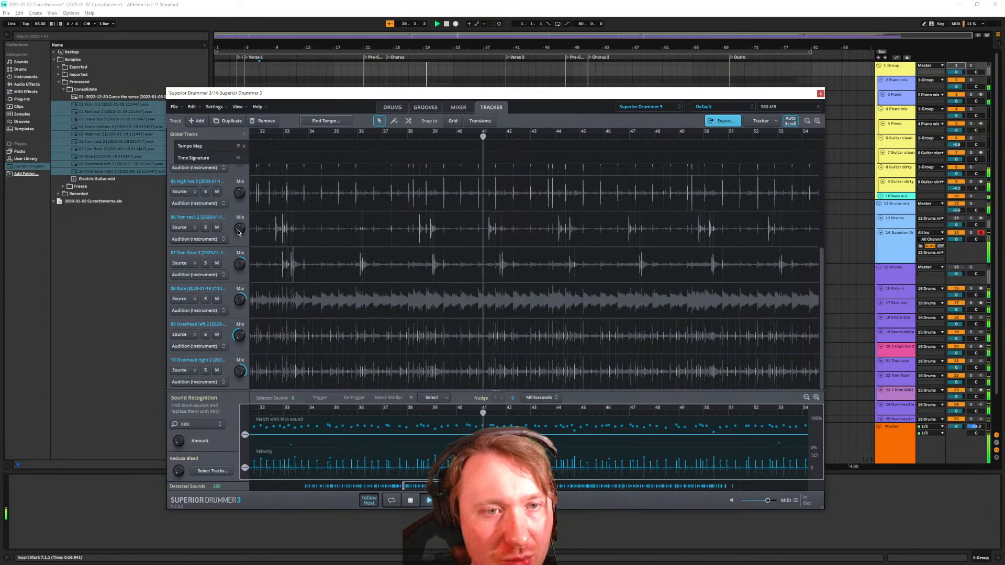
{"action": "left_click_drag", "start_coordinate": [238, 233], "coordinate": [243, 245]}
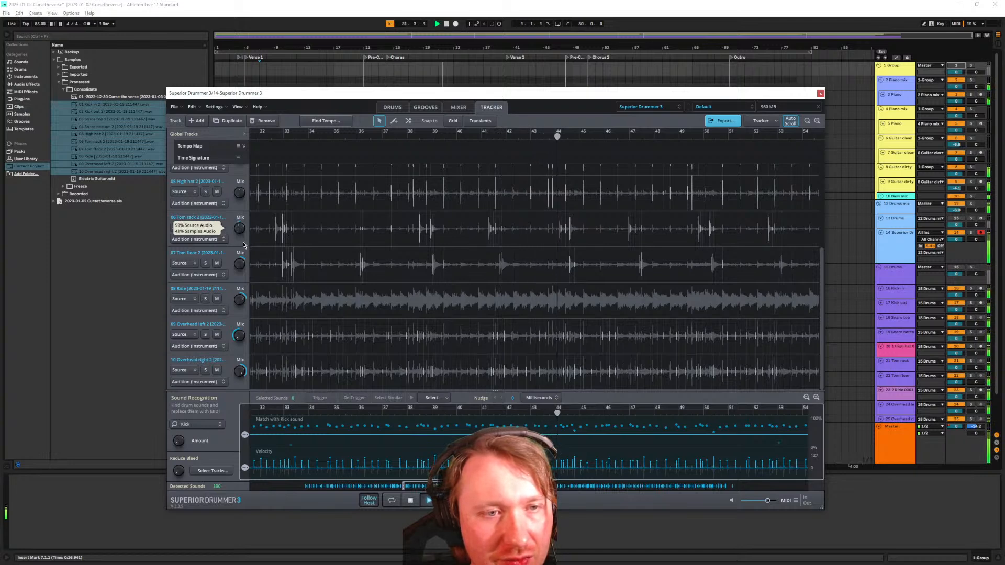
{"action": "scroll", "coordinate": [241, 262], "scroll_direction": "up", "scroll_amount": 3}
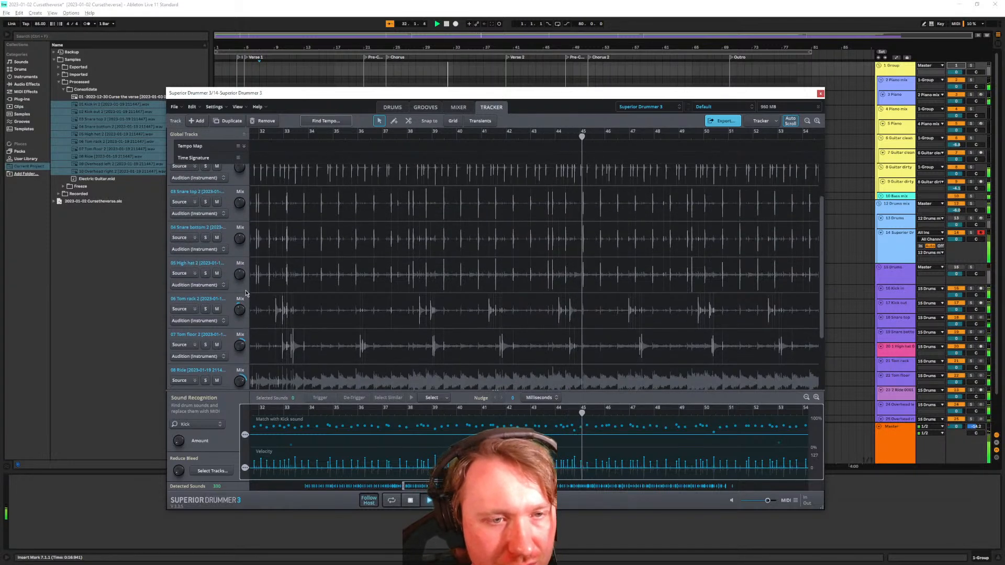
{"action": "left_click_drag", "start_coordinate": [240, 276], "coordinate": [257, 321]}
{"action": "scroll", "coordinate": [243, 283], "scroll_direction": "up", "scroll_amount": 1}
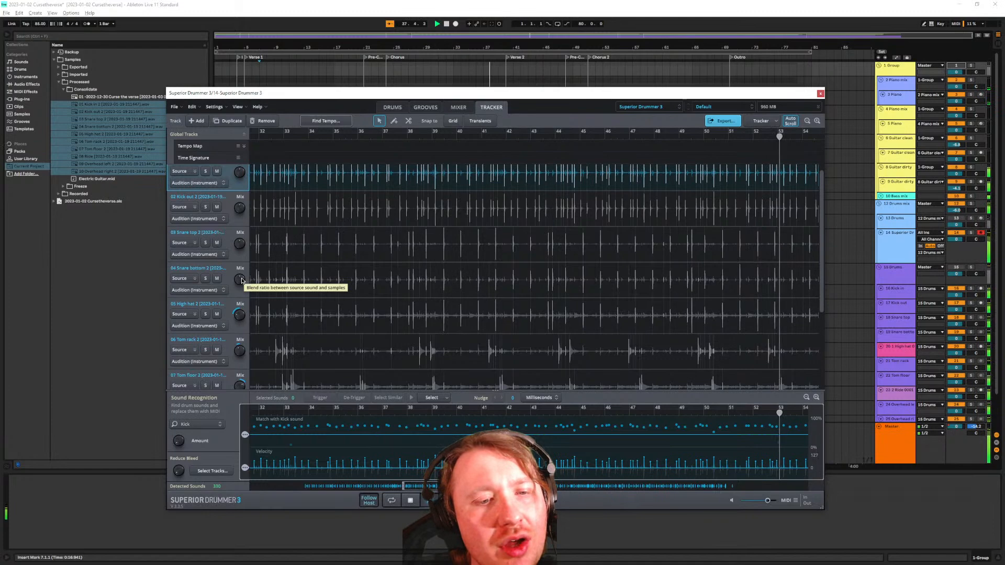
Review 04 Snare bottom's replacement sounds, keeping Default (Snare), Center articulation
{"action": "left_click", "coordinate": [220, 283]}
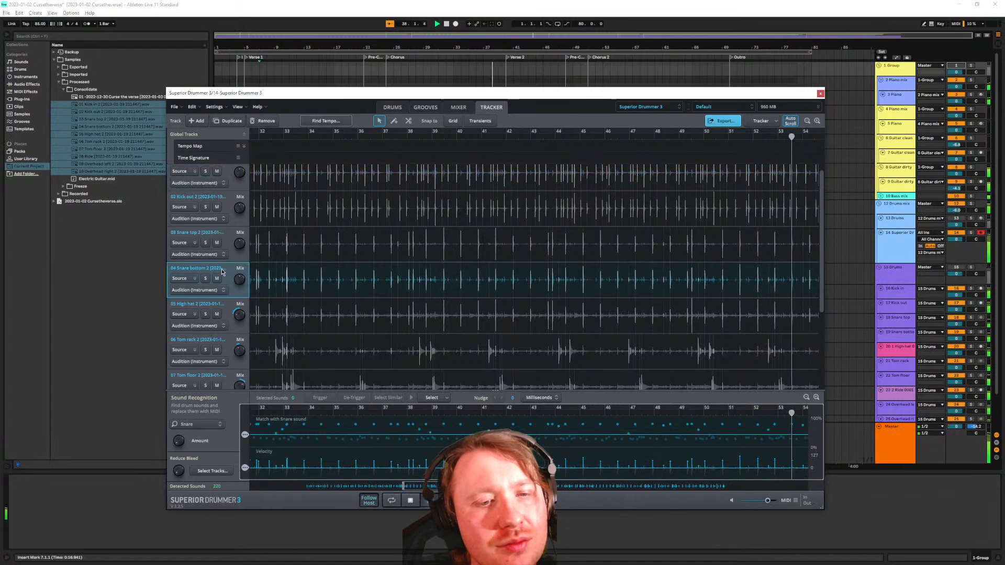
{"action": "left_click", "coordinate": [215, 424]}
{"action": "left_click", "coordinate": [299, 249]}
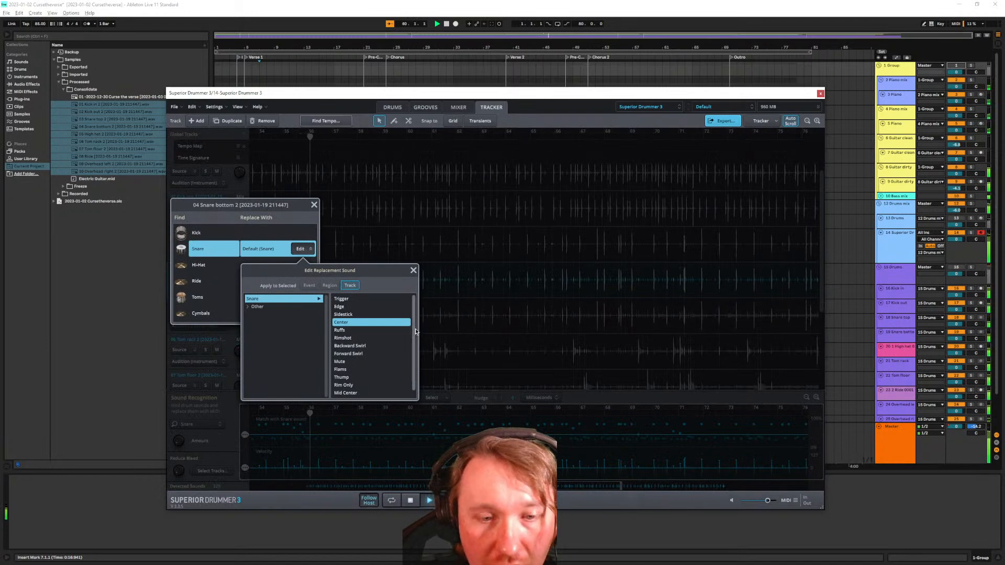
{"action": "scroll", "coordinate": [415, 328], "scroll_direction": "down", "scroll_amount": 1}
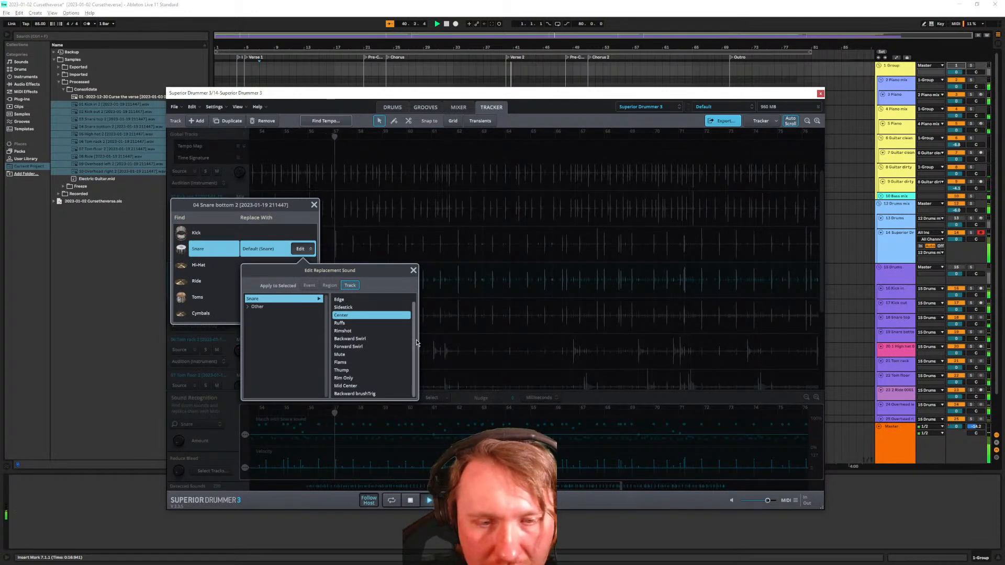
{"action": "scroll", "coordinate": [415, 324], "scroll_direction": "up", "scroll_amount": 1}
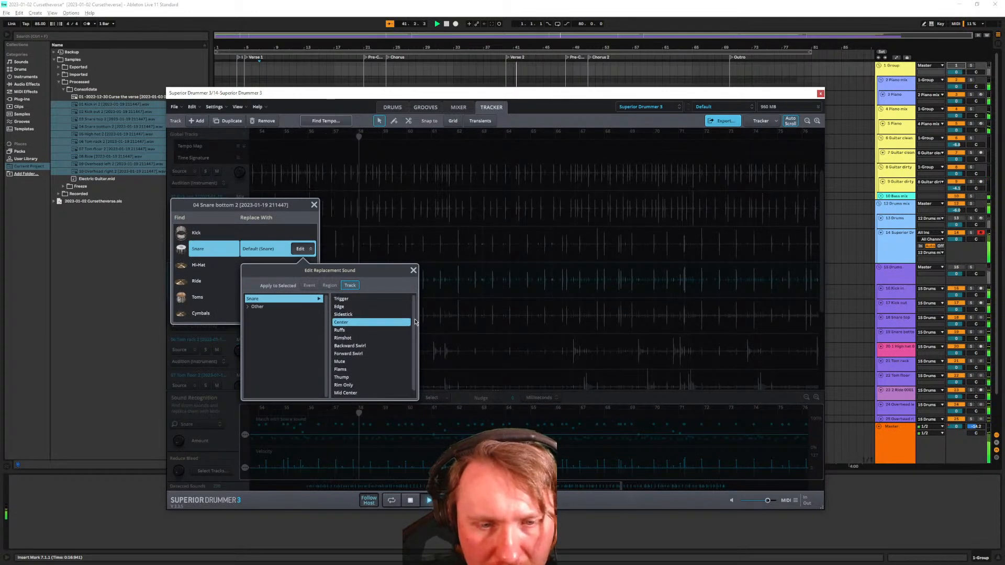
{"action": "scroll", "coordinate": [415, 330], "scroll_direction": "down", "scroll_amount": 1}
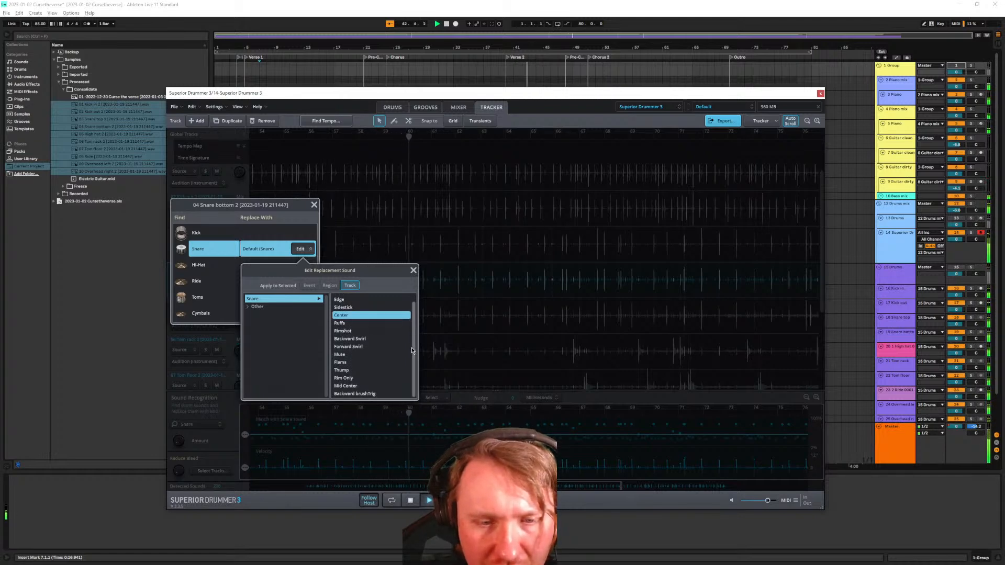
{"action": "scroll", "coordinate": [414, 338], "scroll_direction": "up", "scroll_amount": 1}
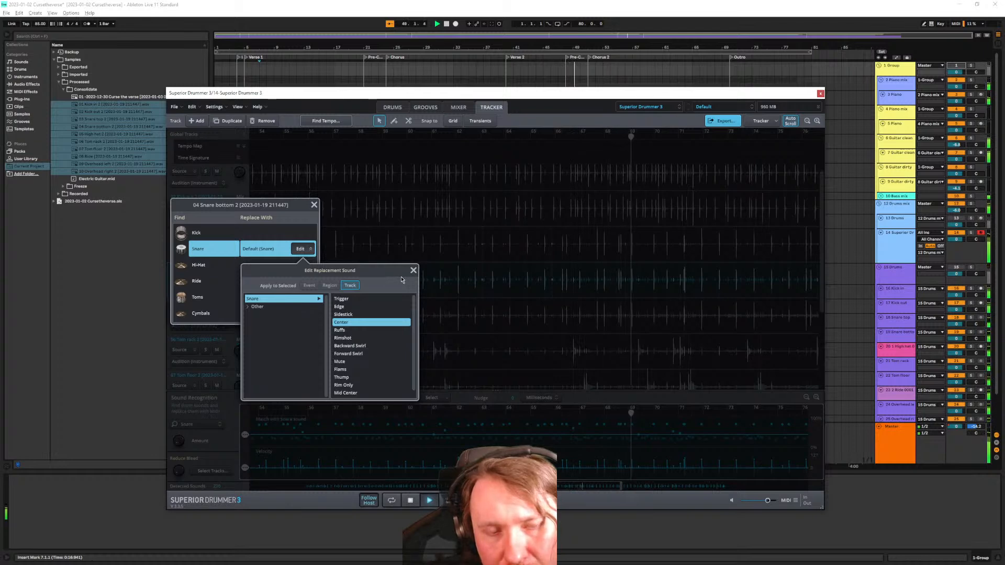
{"action": "left_click", "coordinate": [247, 308]}
{"action": "scroll", "coordinate": [282, 346], "scroll_direction": "down", "scroll_amount": 2}
{"action": "scroll", "coordinate": [282, 346], "scroll_direction": "up", "scroll_amount": 2}
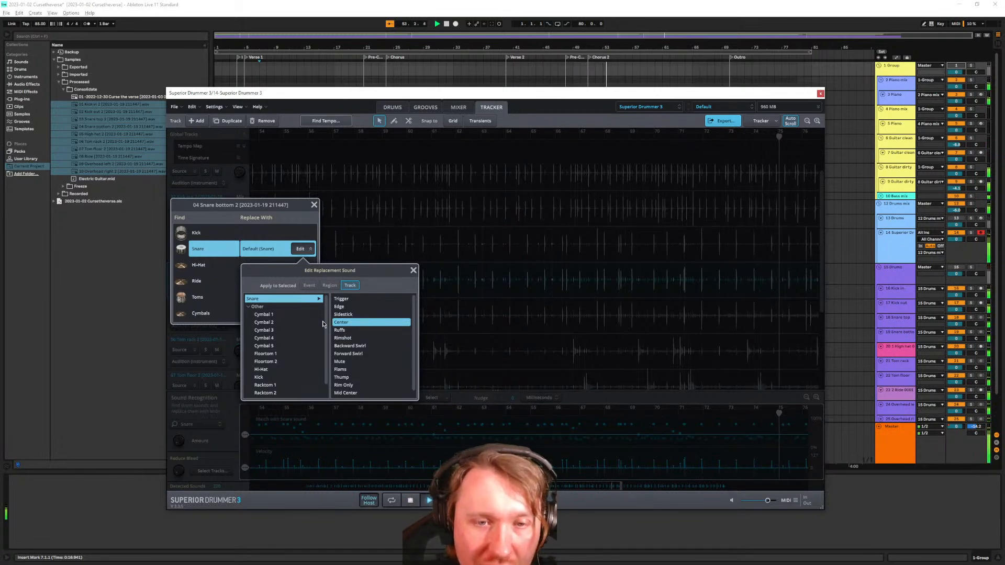
{"action": "scroll", "coordinate": [369, 314], "scroll_direction": "down", "scroll_amount": 1}
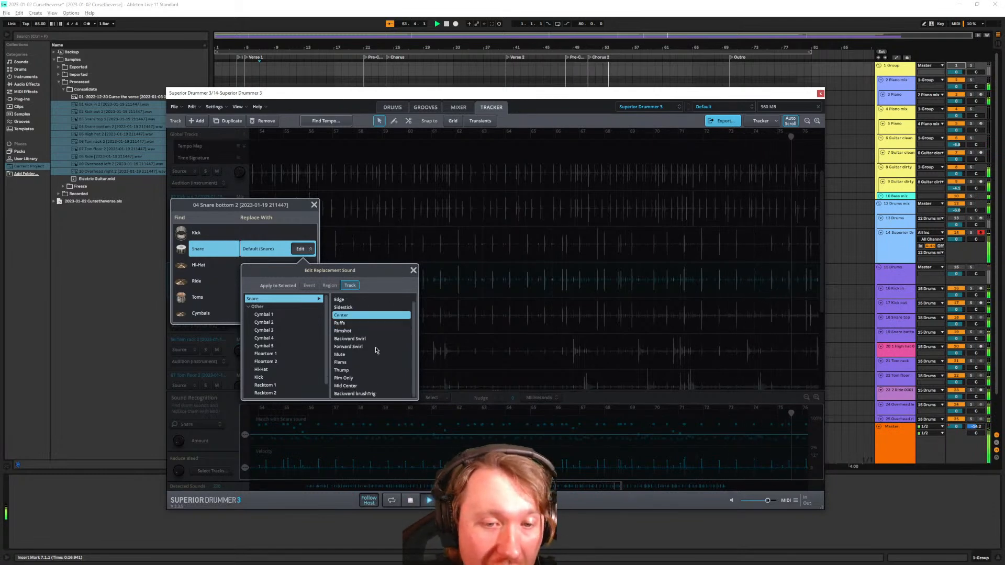
{"action": "left_click", "coordinate": [414, 271]}
{"action": "left_click", "coordinate": [315, 205]}
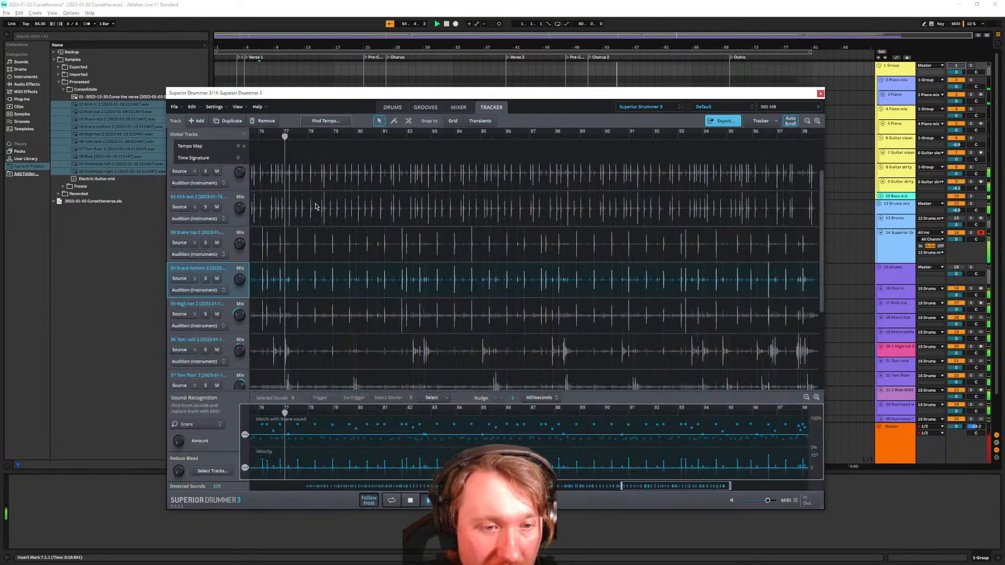
Mute the Snare bottom and Kick in tracks in the Tracker
{"action": "left_click", "coordinate": [217, 278]}
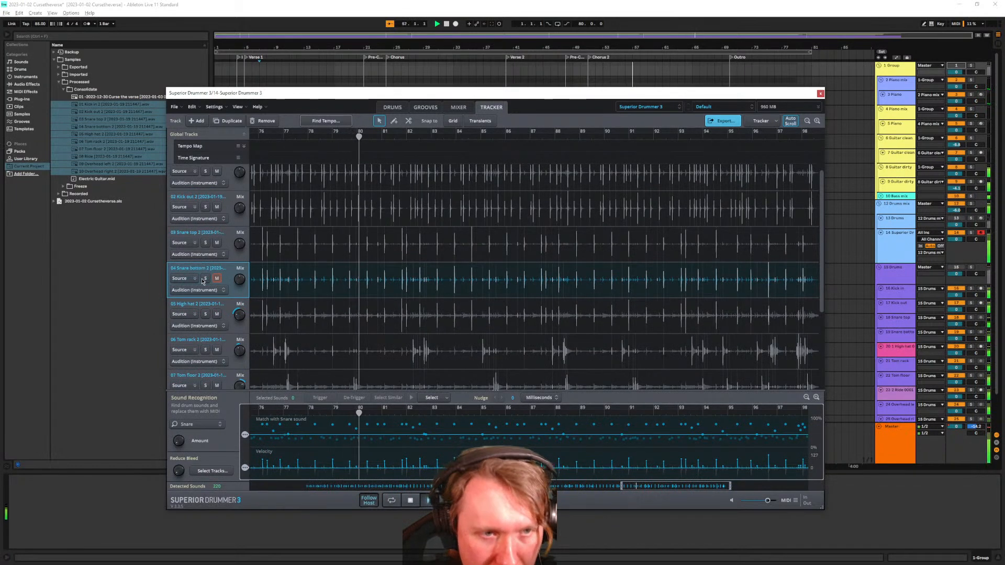
{"action": "scroll", "coordinate": [212, 292], "scroll_direction": "up", "scroll_amount": 1}
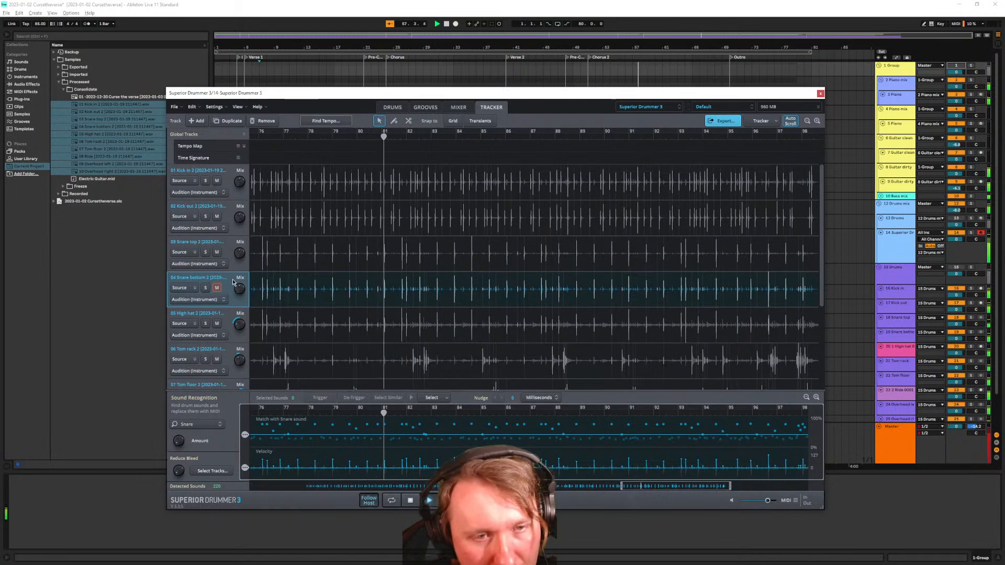
{"action": "left_click", "coordinate": [217, 181]}
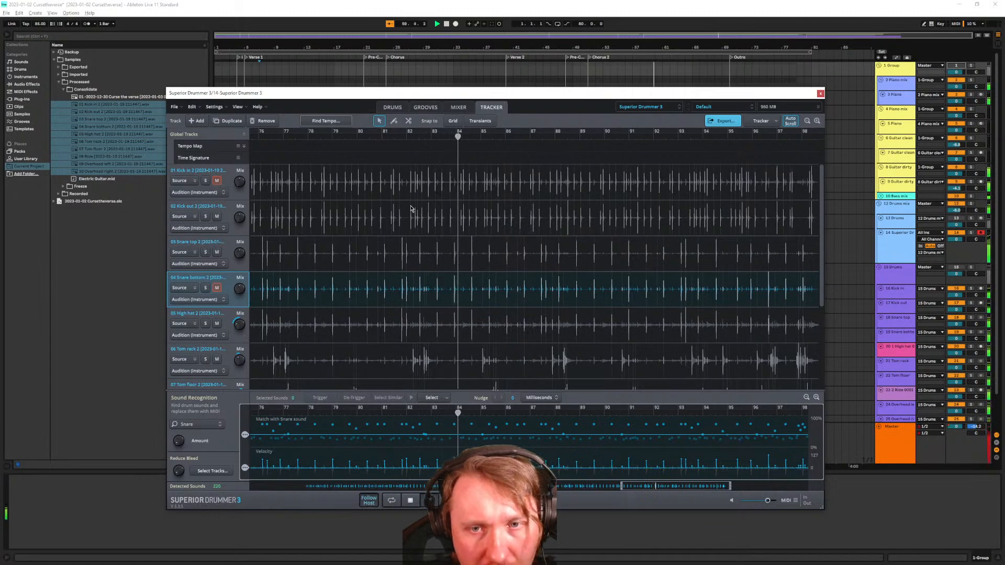
{"action": "scroll", "coordinate": [448, 291], "scroll_direction": "down", "scroll_amount": 6}
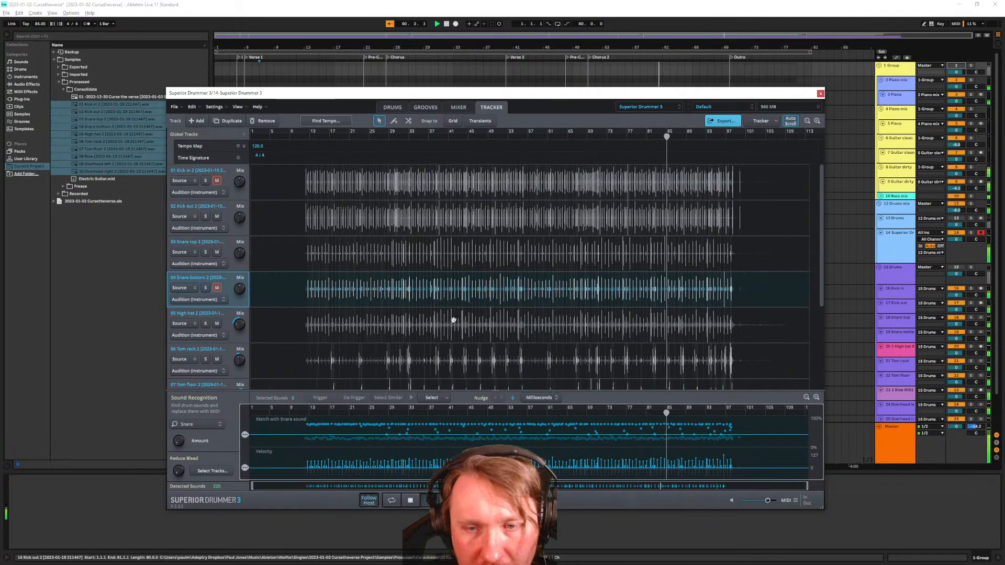
{"action": "scroll", "coordinate": [442, 318], "scroll_direction": "up", "scroll_amount": 2}
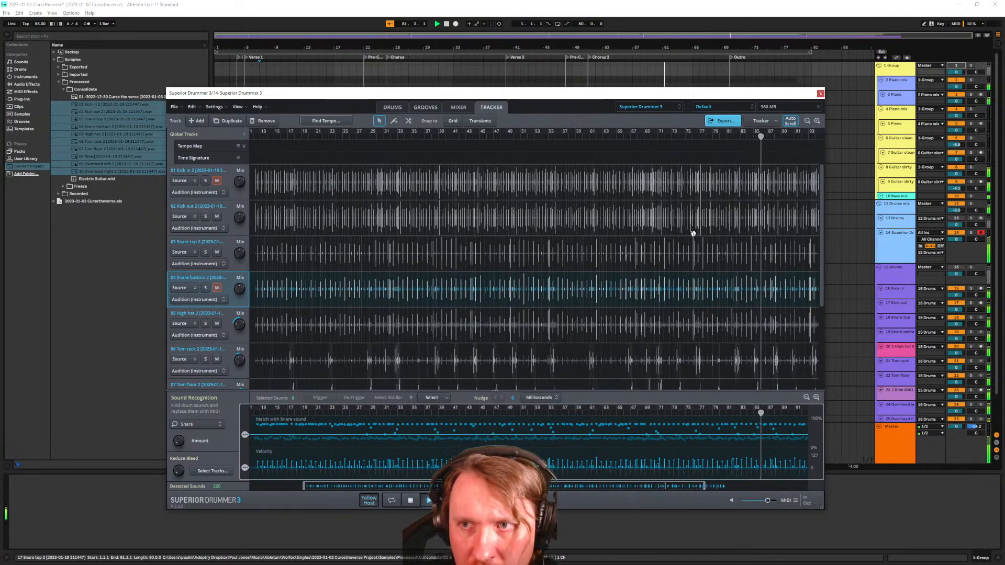
Stop playback and check the Tracker options list without choosing anything
{"action": "key", "text": "space"}
{"action": "left_click", "coordinate": [764, 110]}
{"action": "left_click", "coordinate": [757, 104]}
{"action": "left_click", "coordinate": [762, 122]}
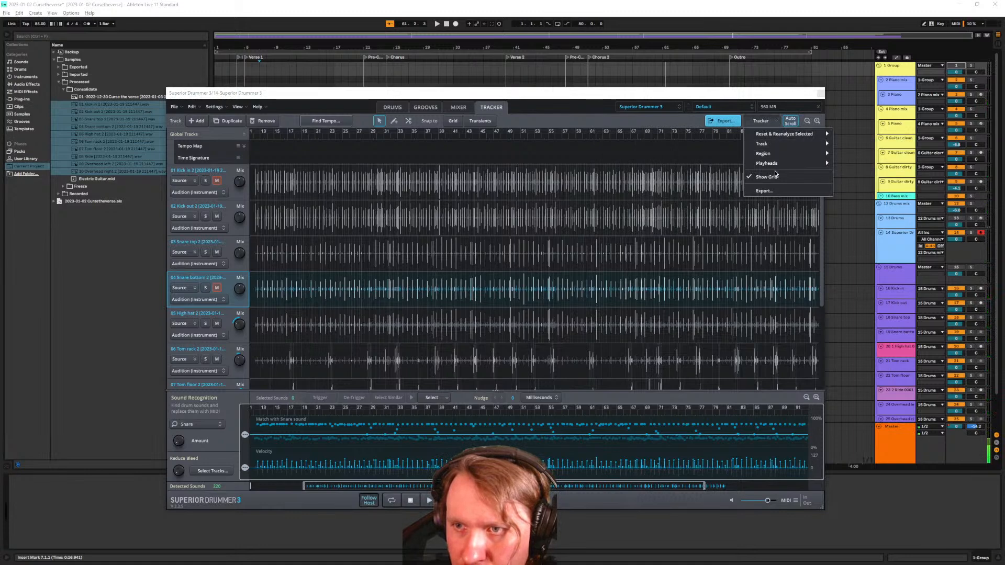
{"action": "left_click", "coordinate": [760, 122]}
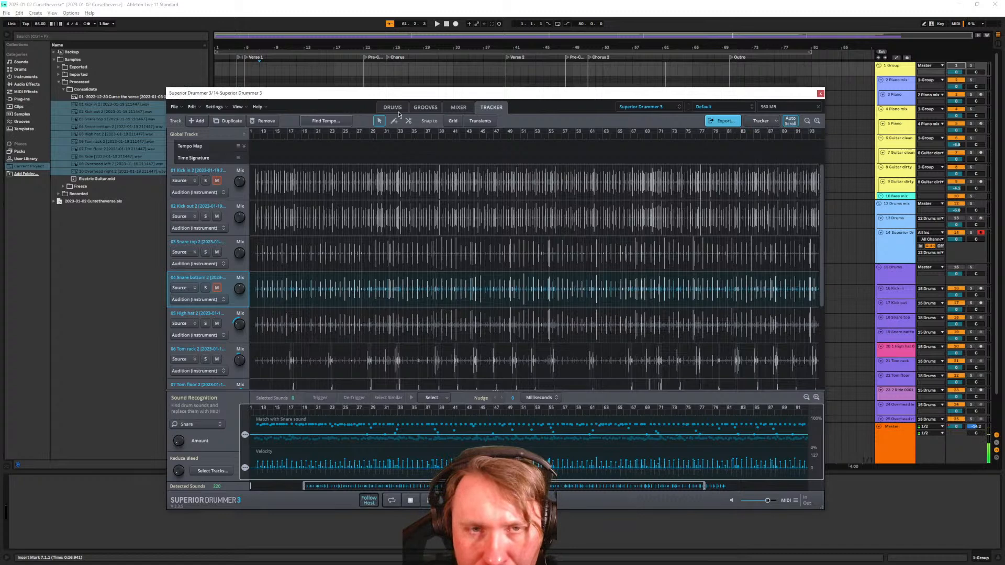
Run Find Tempo and place the song start marker just before bar 2
{"action": "left_click", "coordinate": [336, 122]}
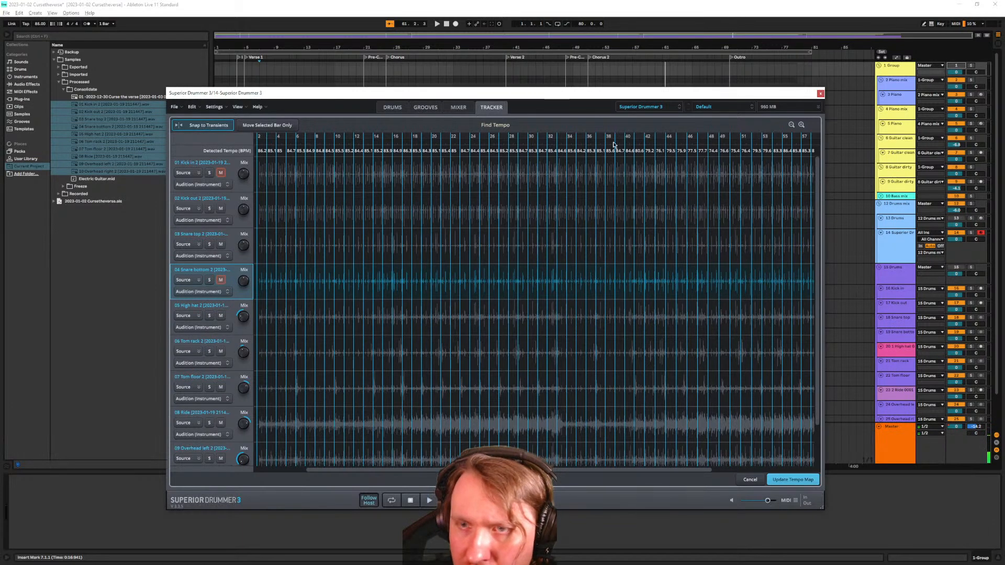
{"action": "scroll", "coordinate": [285, 182], "scroll_direction": "up", "scroll_amount": 4}
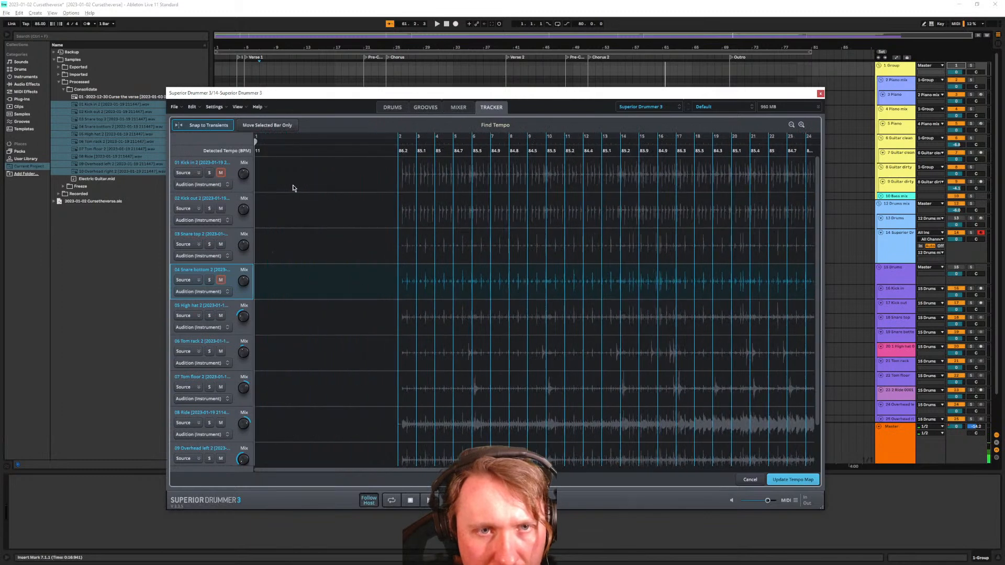
{"action": "left_click", "coordinate": [404, 148]}
{"action": "left_click_drag", "start_coordinate": [403, 145], "coordinate": [389, 144]}
{"action": "scroll", "coordinate": [417, 282], "scroll_direction": "up", "scroll_amount": 4}
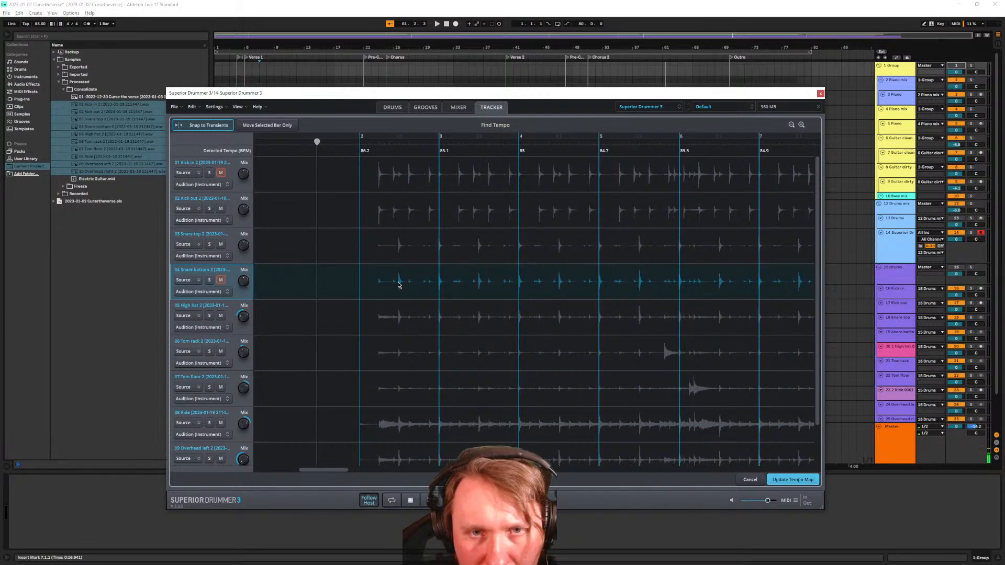
{"action": "scroll", "coordinate": [396, 282], "scroll_direction": "down", "scroll_amount": 1}
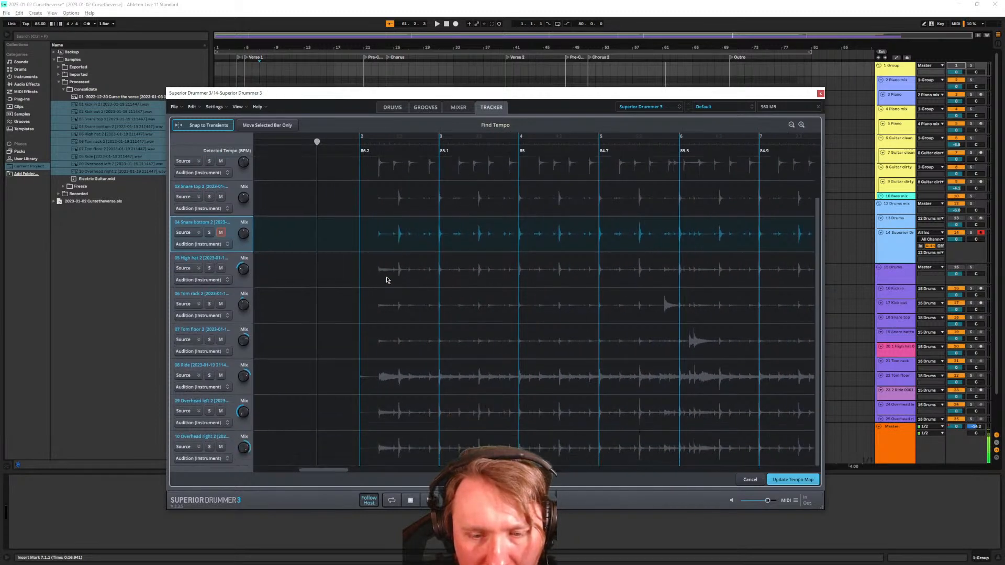
{"action": "scroll", "coordinate": [386, 280], "scroll_direction": "down", "scroll_amount": 3}
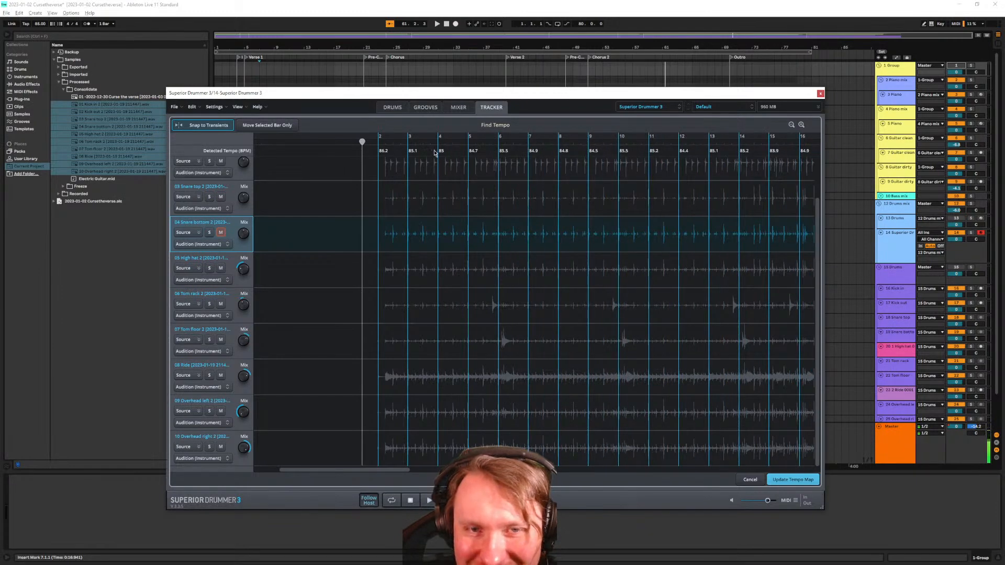
{"action": "scroll", "coordinate": [669, 317], "scroll_direction": "down", "scroll_amount": 5}
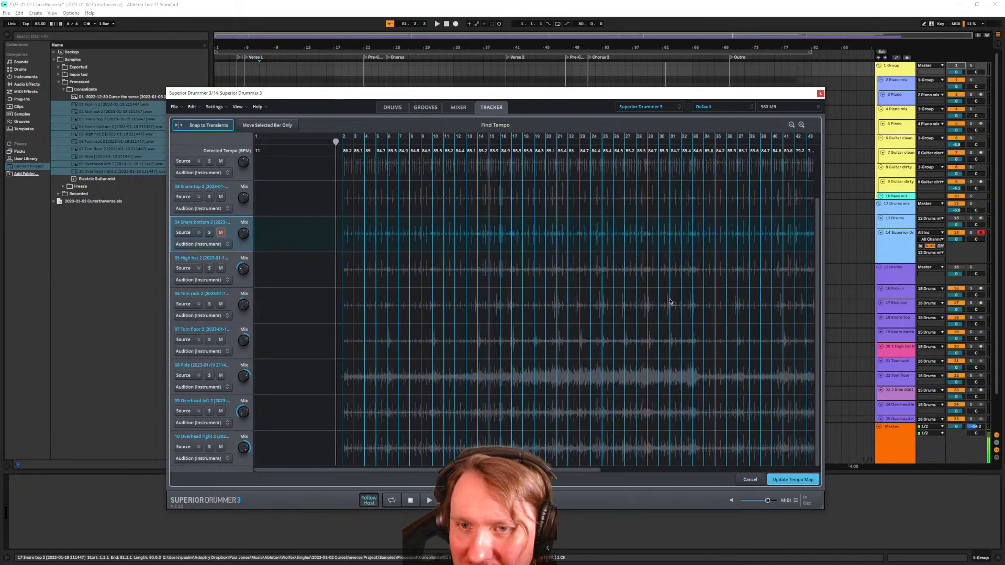
{"action": "scroll", "coordinate": [654, 295], "scroll_direction": "right", "scroll_amount": 5}
{"action": "scroll", "coordinate": [652, 292], "scroll_direction": "right", "scroll_amount": 1}
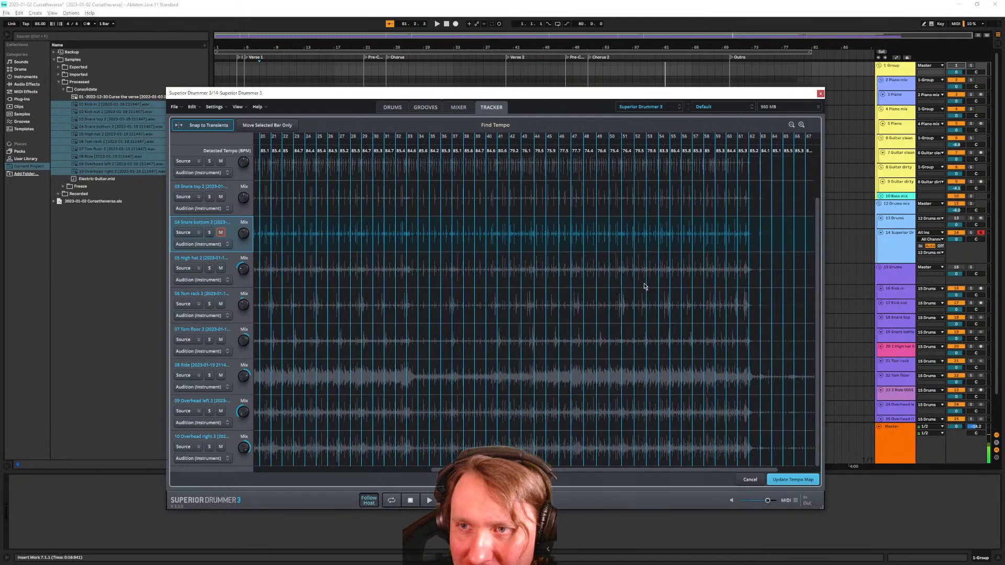
{"action": "scroll", "coordinate": [645, 287], "scroll_direction": "down", "scroll_amount": 2}
{"action": "scroll", "coordinate": [639, 286], "scroll_direction": "left", "scroll_amount": 1}
{"action": "scroll", "coordinate": [630, 288], "scroll_direction": "left", "scroll_amount": 2}
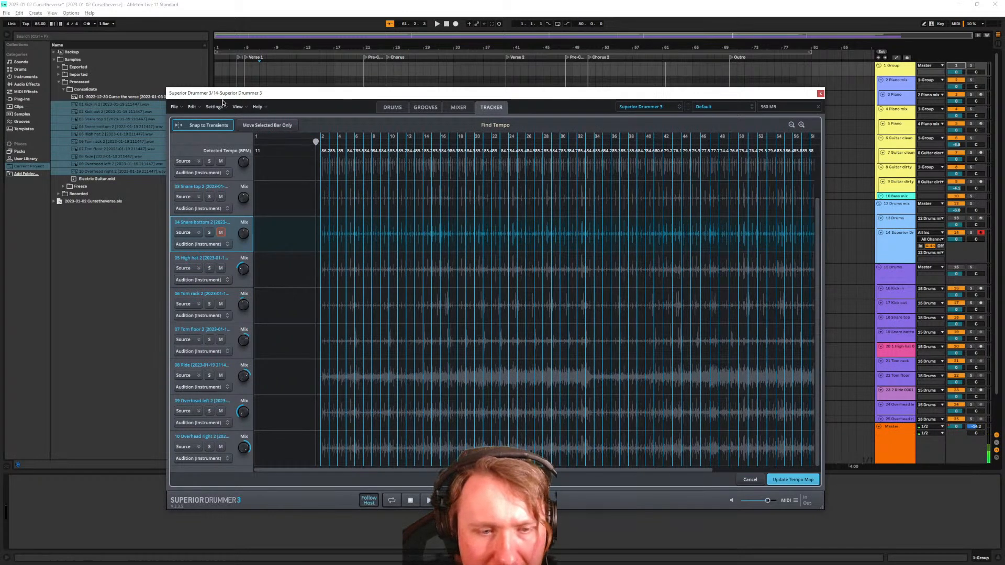
Keep Snap to Transients on and update the tempo map with the detected ~85 BPM tempos
{"action": "left_click", "coordinate": [206, 127]}
{"action": "left_click", "coordinate": [207, 130]}
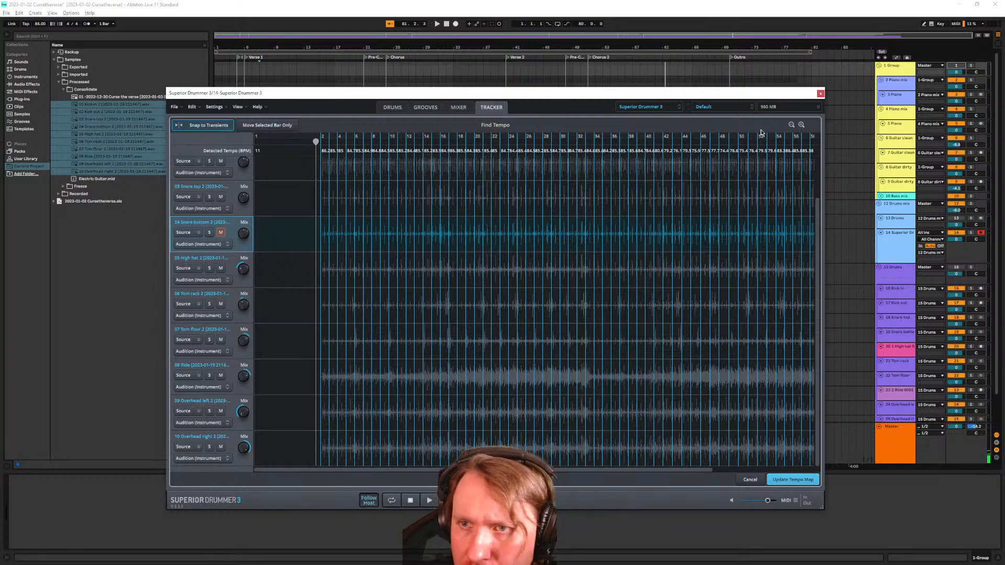
{"action": "scroll", "coordinate": [317, 170], "scroll_direction": "up", "scroll_amount": 3}
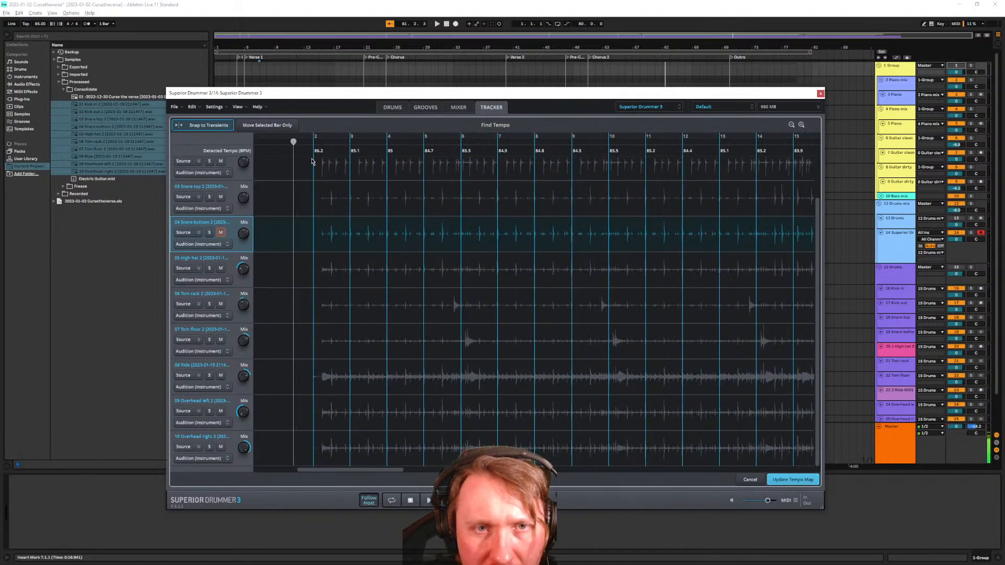
{"action": "left_click_drag", "start_coordinate": [314, 156], "coordinate": [325, 156]}
{"action": "key", "text": "ctrl+z"}
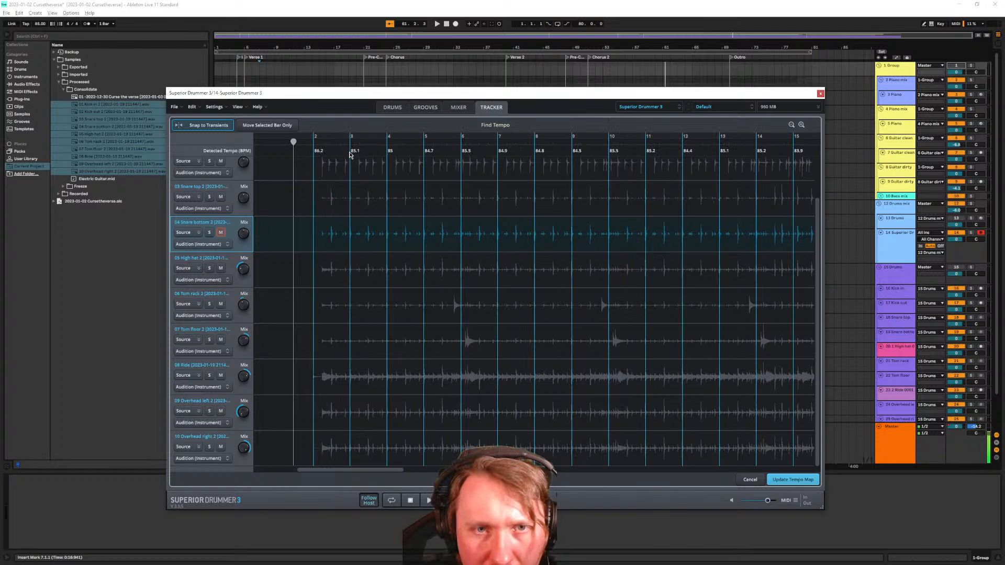
{"action": "scroll", "coordinate": [353, 220], "scroll_direction": "up", "scroll_amount": 2}
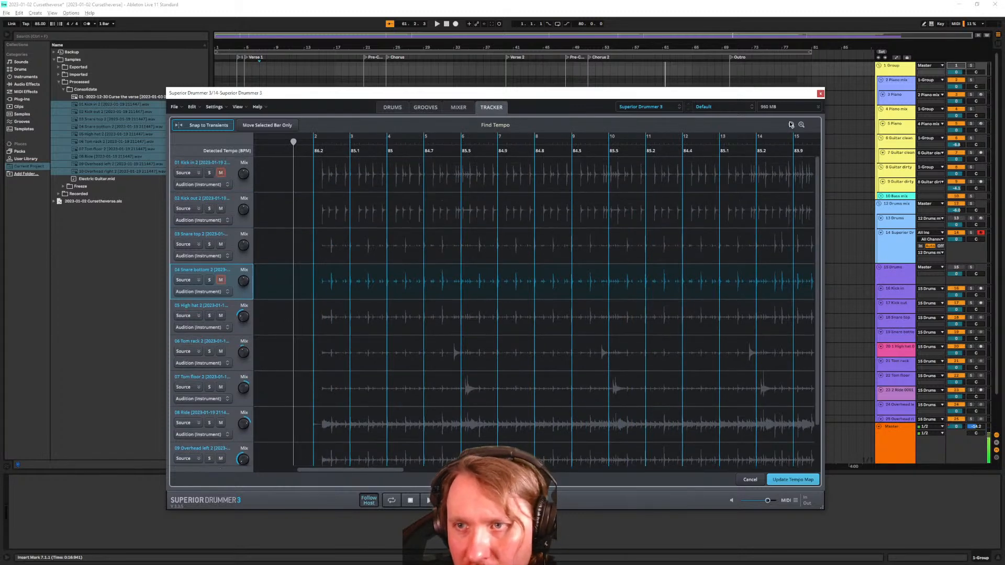
{"action": "left_click", "coordinate": [793, 480]}
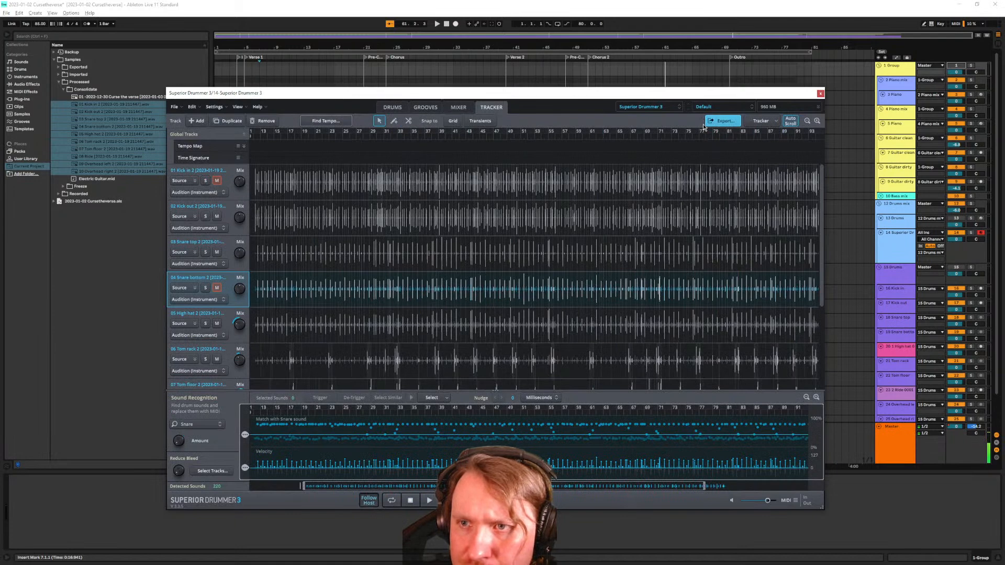
Turn on grid snapping in the Tracker toolbar
{"action": "left_click", "coordinate": [764, 121]}
{"action": "left_click", "coordinate": [765, 121]}
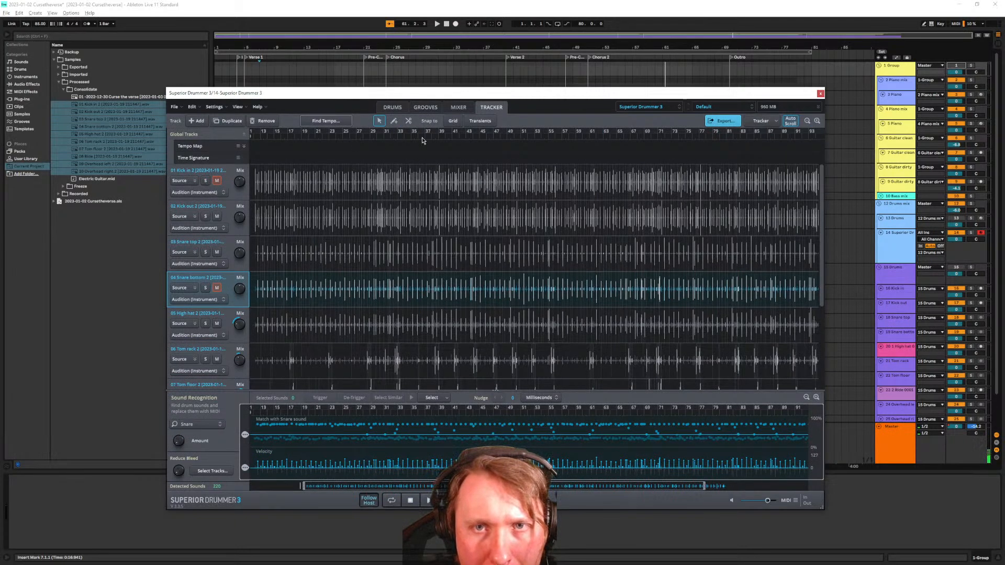
{"action": "left_click", "coordinate": [455, 122]}
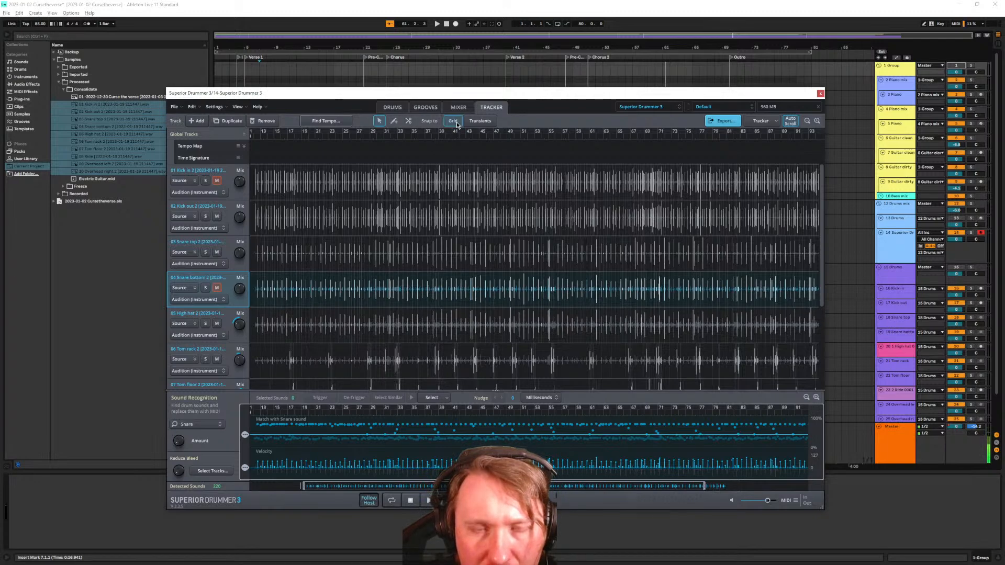
Change the Tempo Map's starting tempo from 120.0 to 85 BPM and zoom into the timeline
{"action": "left_click", "coordinate": [238, 147]}
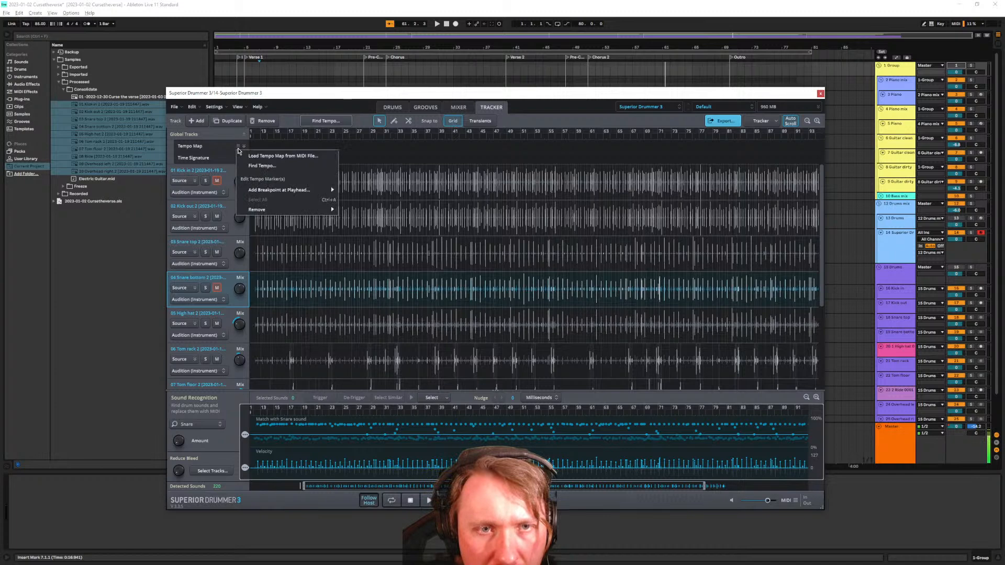
{"action": "left_click", "coordinate": [206, 149]}
{"action": "left_click", "coordinate": [206, 149]}
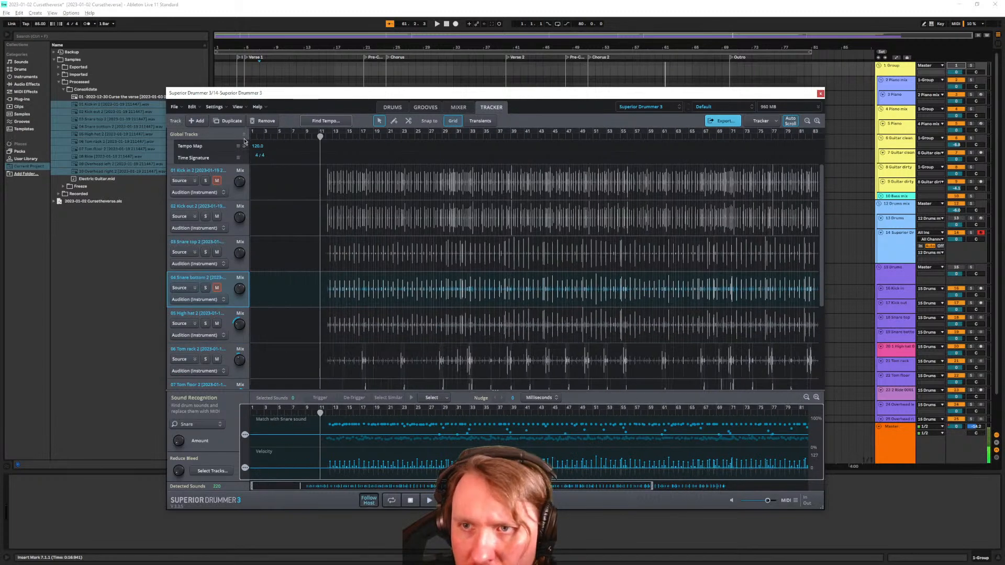
{"action": "double_click", "coordinate": [258, 147]}
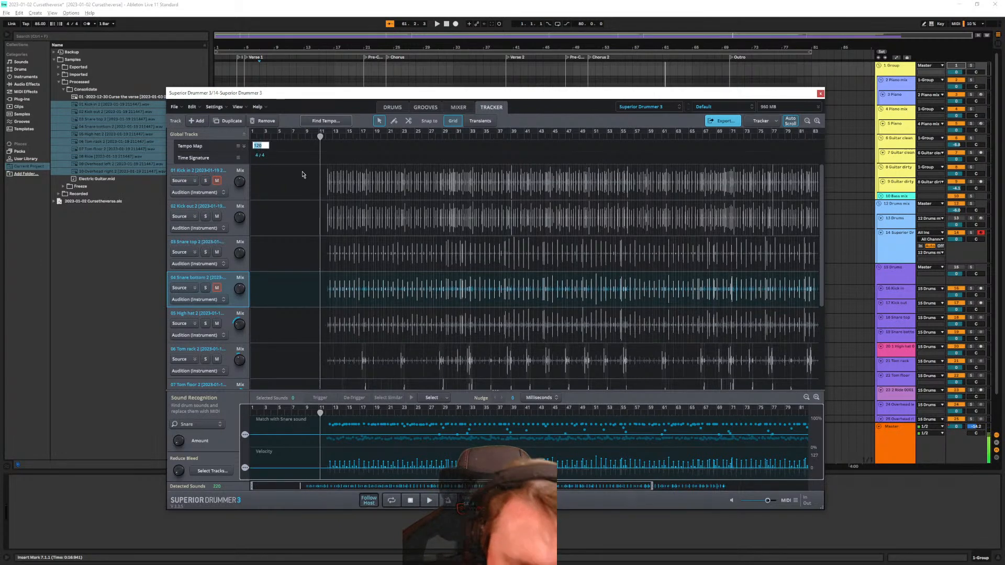
{"action": "key", "text": "Return"}
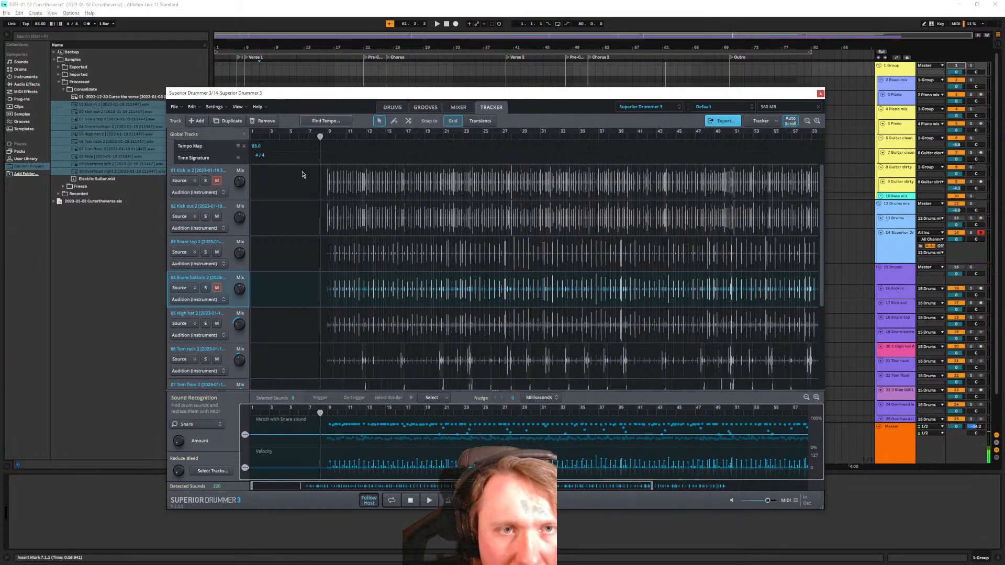
{"action": "scroll", "coordinate": [319, 193], "scroll_direction": "up", "scroll_amount": 5}
{"action": "scroll", "coordinate": [334, 199], "scroll_direction": "up", "scroll_amount": 3}
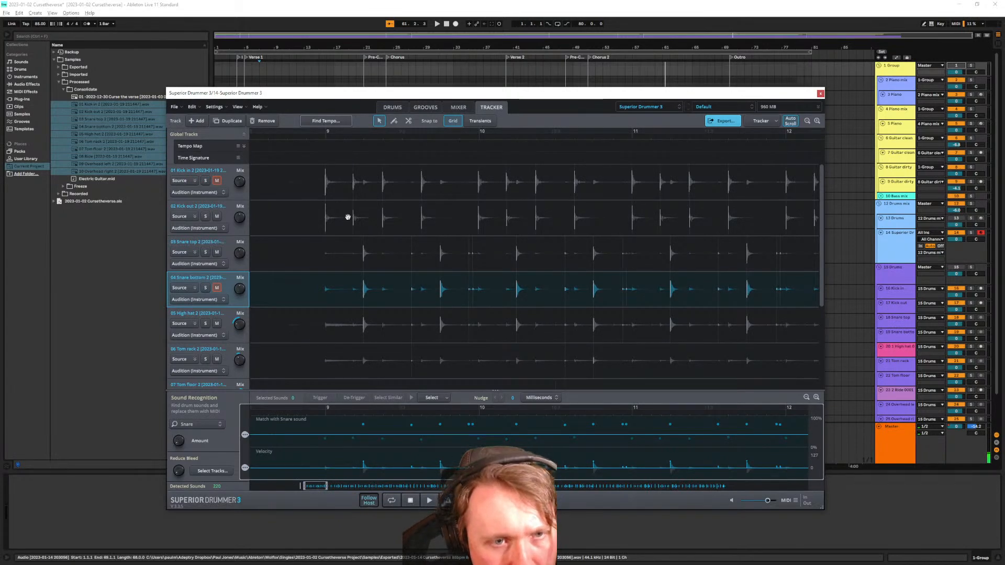
Move the Superior Drummer window to the top-left and enlarge it to fill the screen
{"action": "left_click_drag", "start_coordinate": [228, 93], "coordinate": [141, 29]}
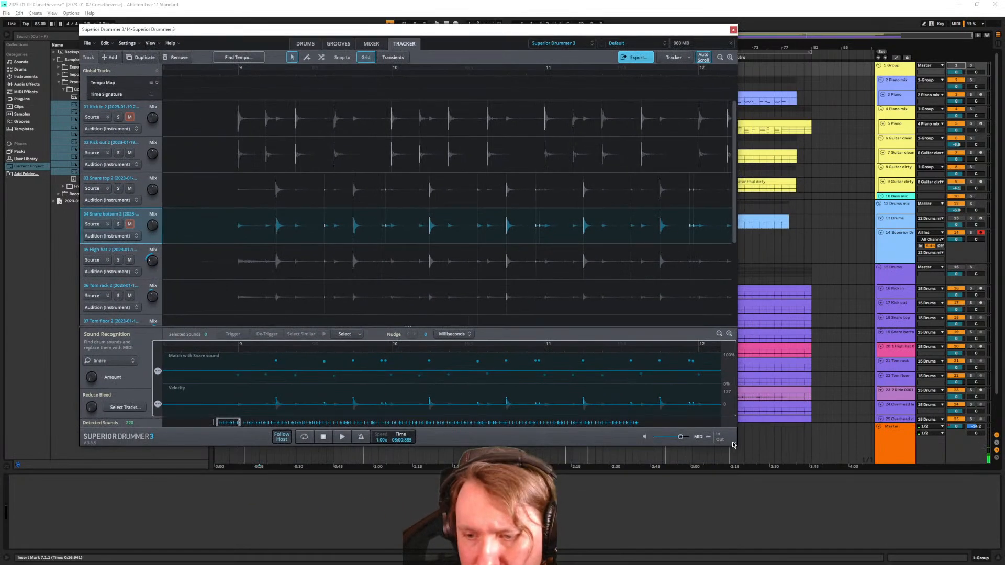
{"action": "left_click_drag", "start_coordinate": [736, 445], "coordinate": [918, 544]}
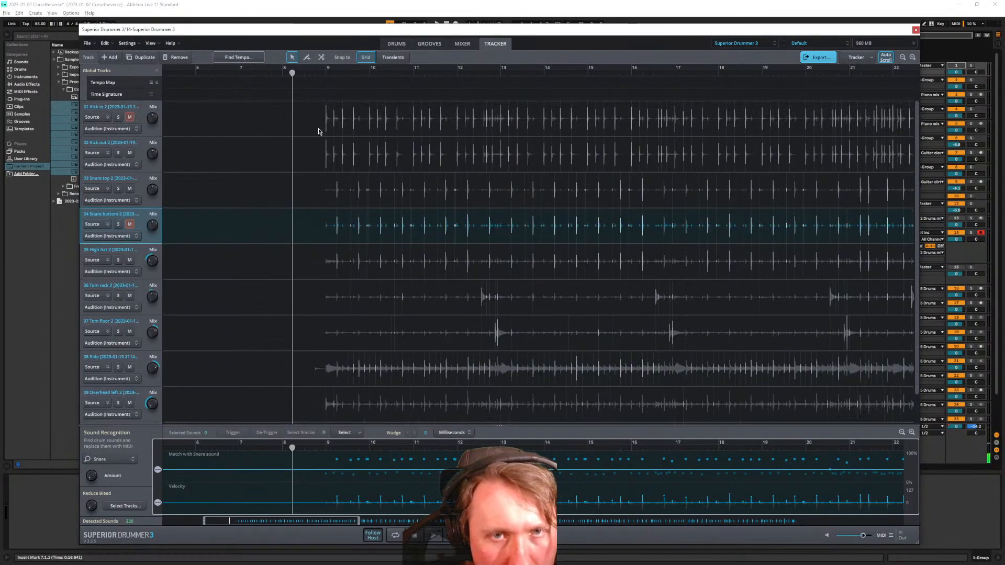
{"action": "scroll", "coordinate": [321, 131], "scroll_direction": "up", "scroll_amount": 1}
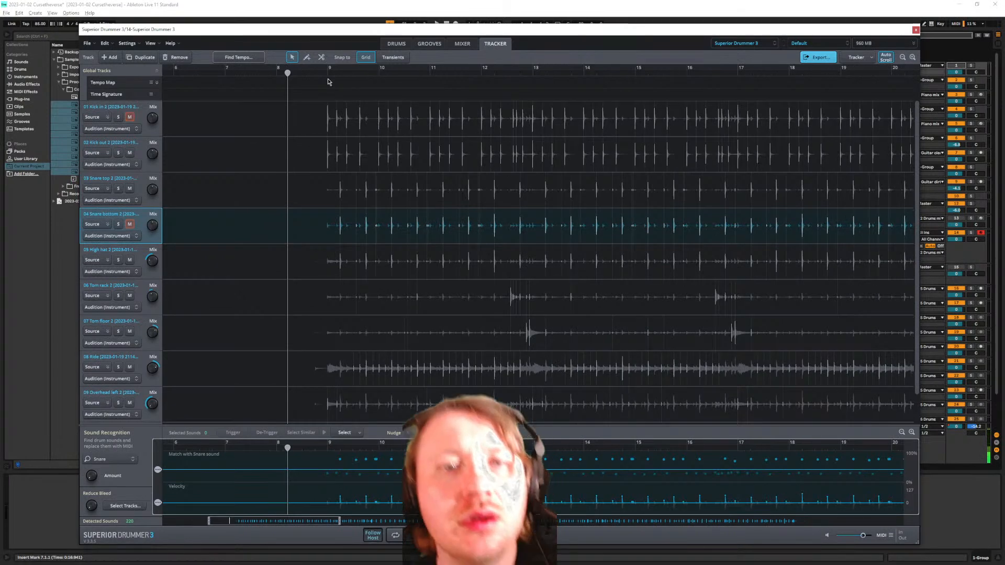
Try transient snapping, then leave snapping set to the grid
{"action": "left_click", "coordinate": [393, 57]}
{"action": "left_click", "coordinate": [366, 57]}
{"action": "left_click", "coordinate": [393, 57]}
{"action": "scroll", "coordinate": [323, 127], "scroll_direction": "up", "scroll_amount": 1}
{"action": "scroll", "coordinate": [323, 126], "scroll_direction": "up", "scroll_amount": 3}
Inspect the first kick hit on the Kick track and its options
{"action": "left_click", "coordinate": [317, 121]}
{"action": "left_click", "coordinate": [321, 123]}
{"action": "left_click", "coordinate": [319, 122]}
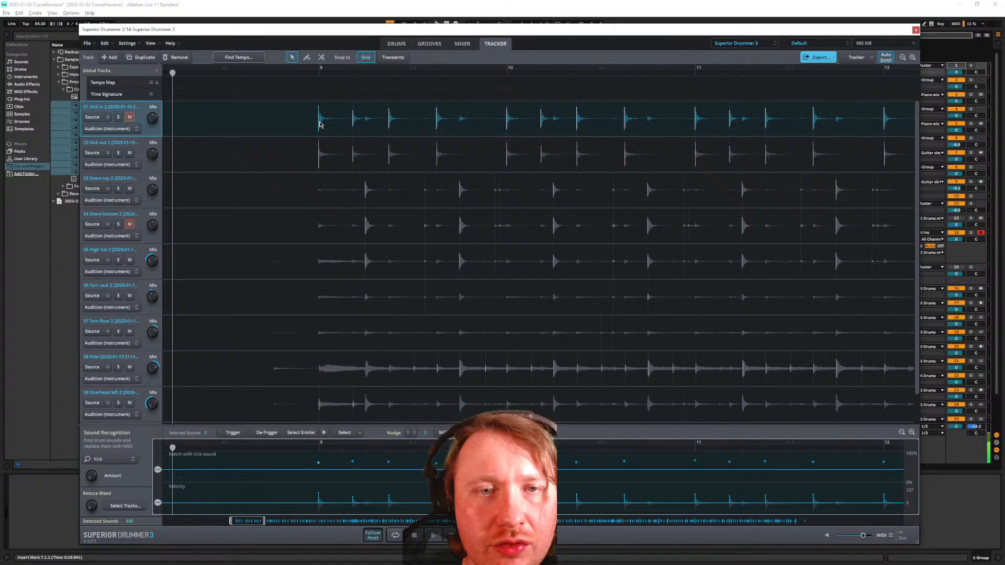
{"action": "left_click", "coordinate": [319, 124]}
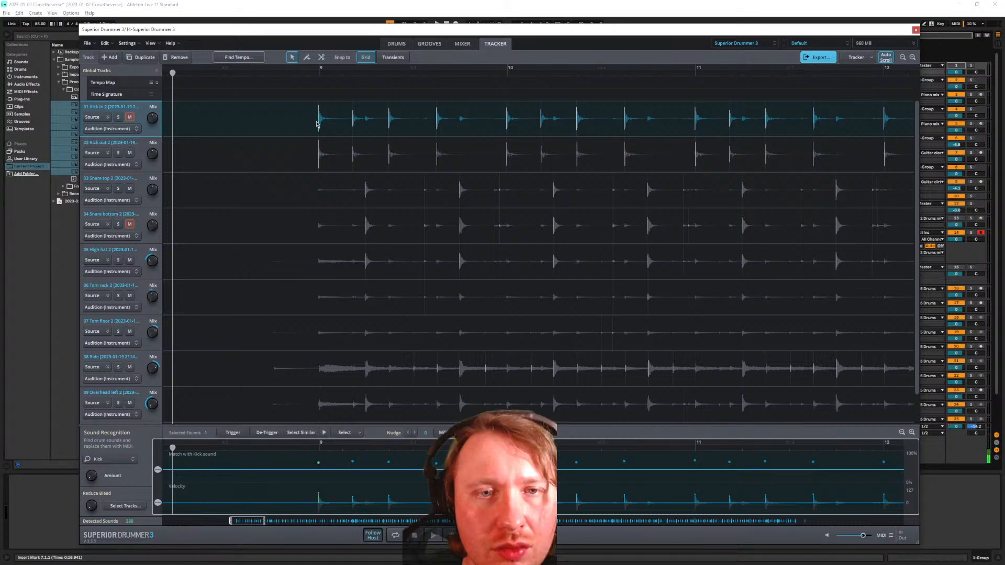
{"action": "right_click", "coordinate": [319, 123]}
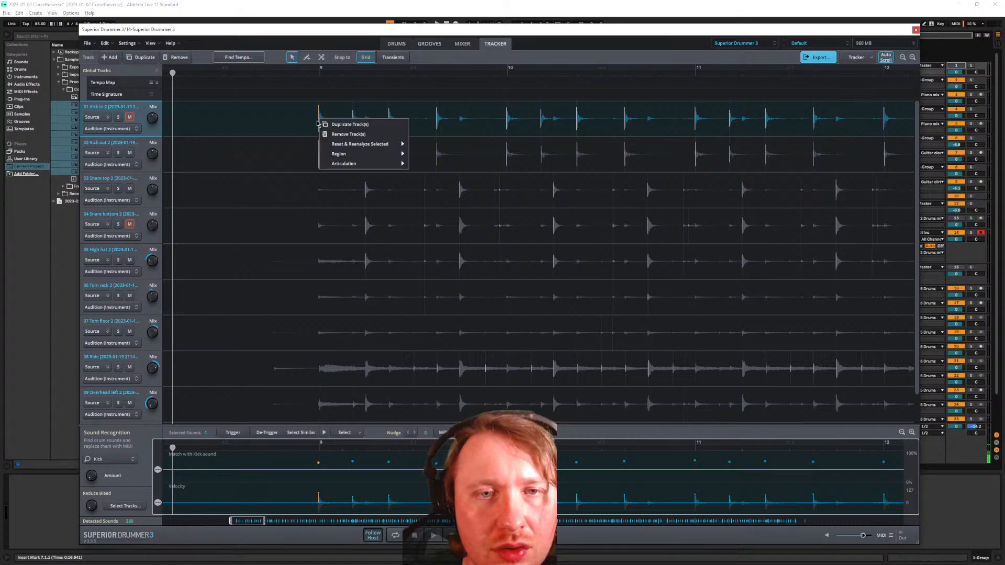
{"action": "left_click", "coordinate": [303, 127]}
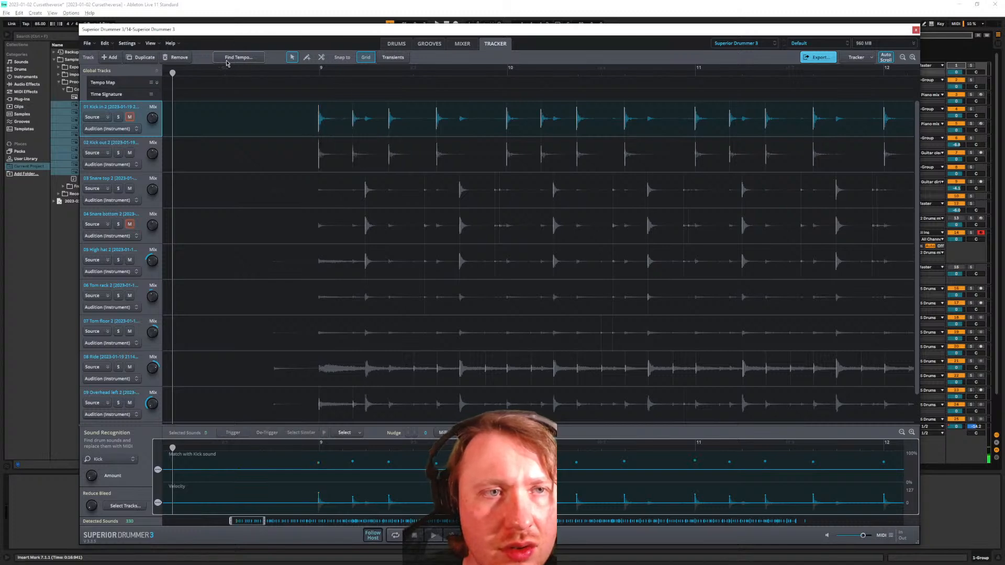
{"action": "left_click", "coordinate": [156, 83]}
{"action": "left_click", "coordinate": [156, 83]}
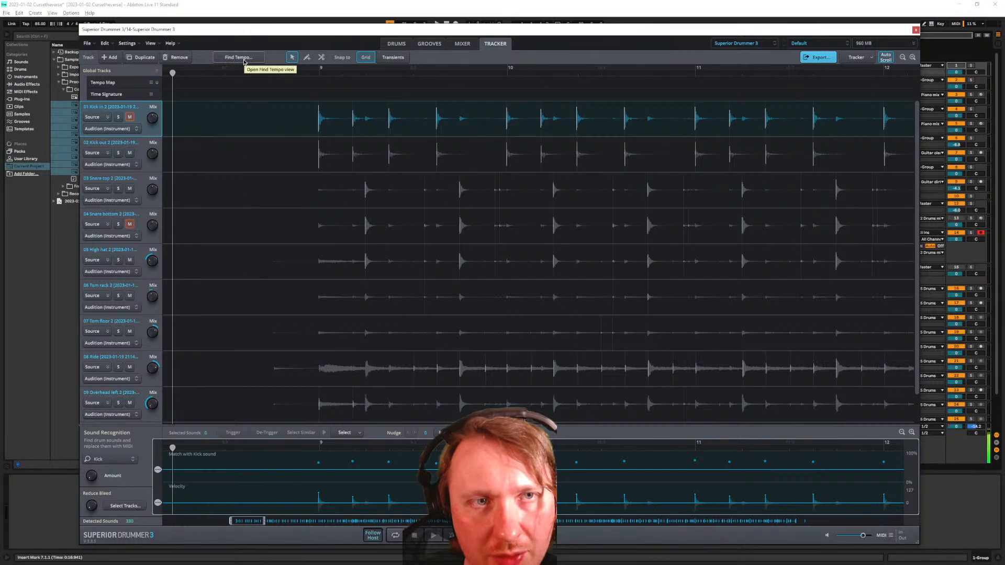
Detect the drums' tempo with Find Tempo and apply it to the tempo map
{"action": "left_click", "coordinate": [241, 58]}
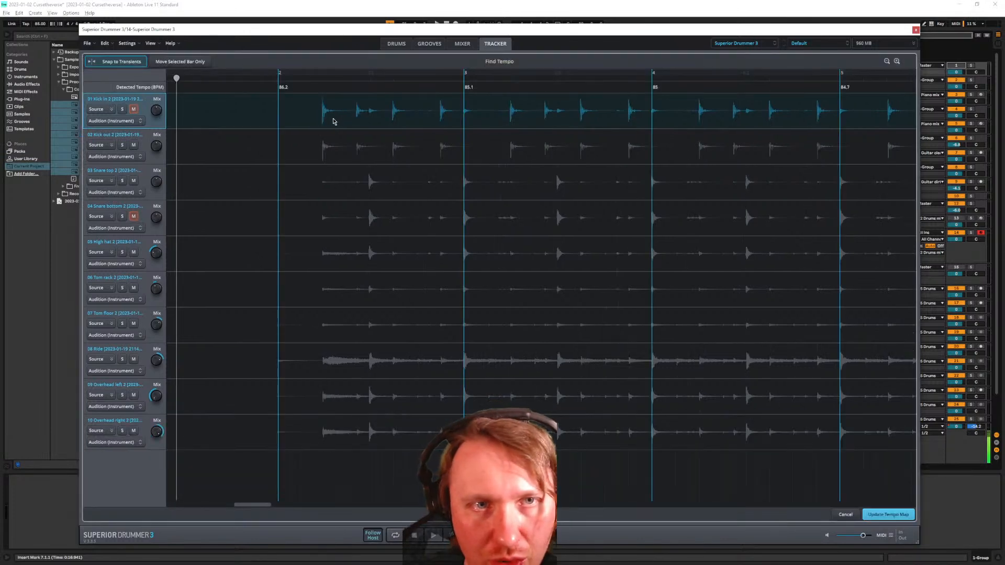
{"action": "left_click", "coordinate": [894, 515]}
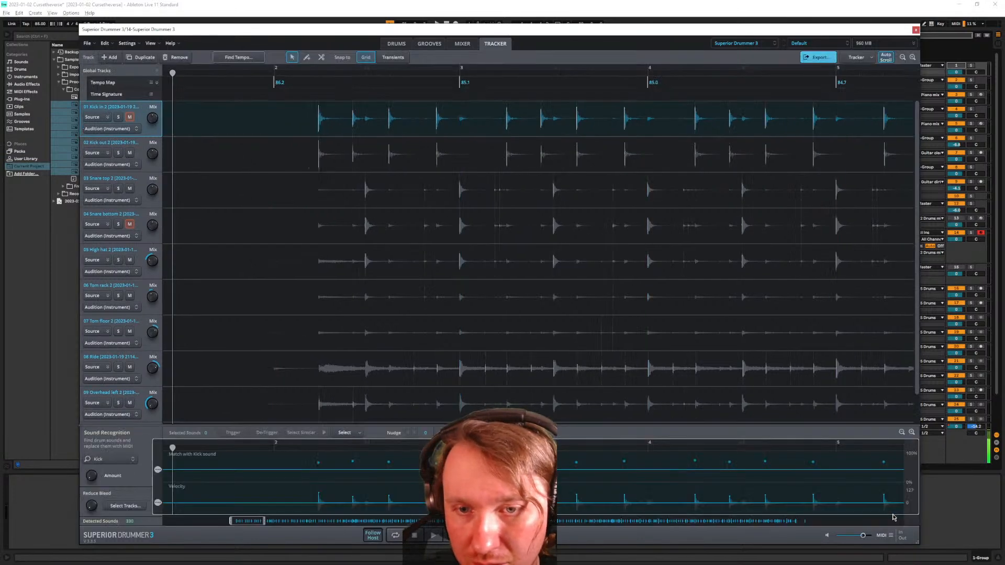
{"action": "scroll", "coordinate": [430, 168], "scroll_direction": "down", "scroll_amount": 2}
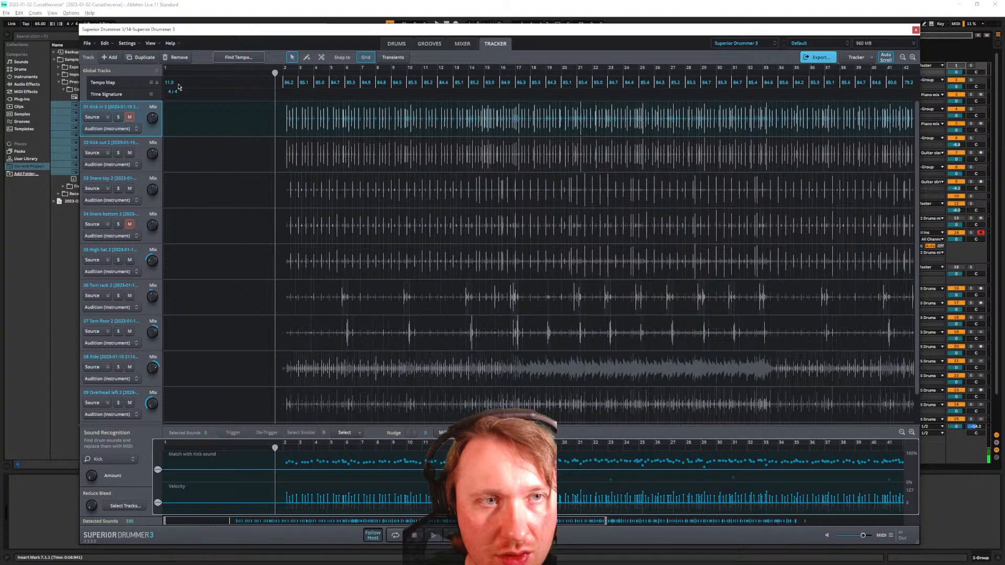
{"action": "scroll", "coordinate": [246, 92], "scroll_direction": "down", "scroll_amount": 3}
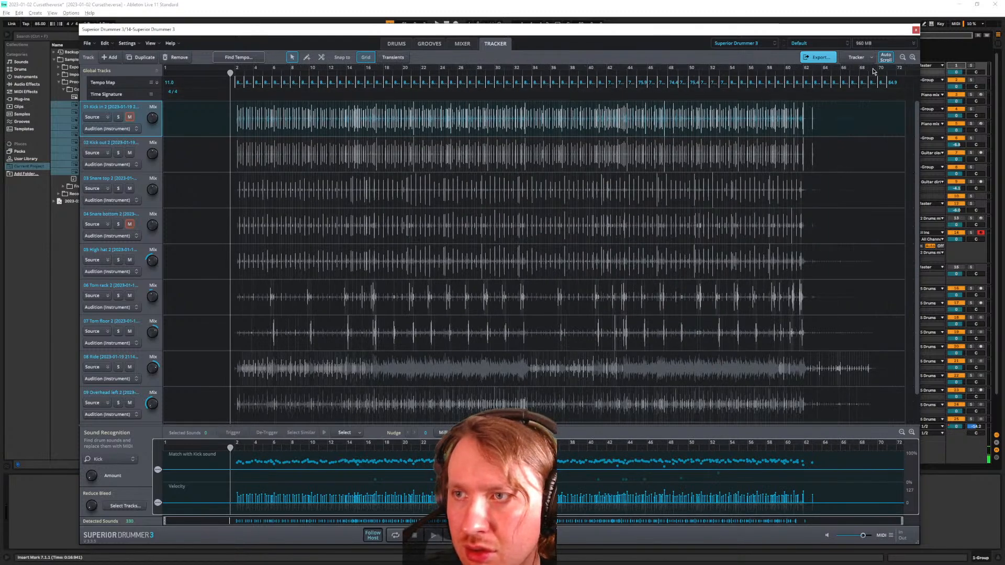
Expand the tempo map into the tall tempo editor showing the tempo curve
{"action": "right_click", "coordinate": [240, 84]}
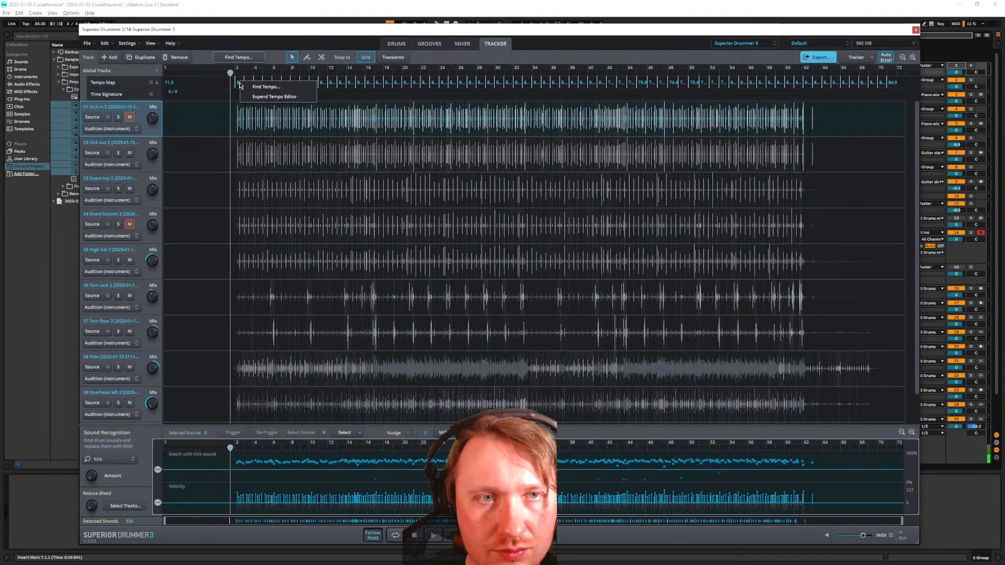
{"action": "left_click", "coordinate": [223, 85]}
{"action": "scroll", "coordinate": [230, 85], "scroll_direction": "up", "scroll_amount": 2}
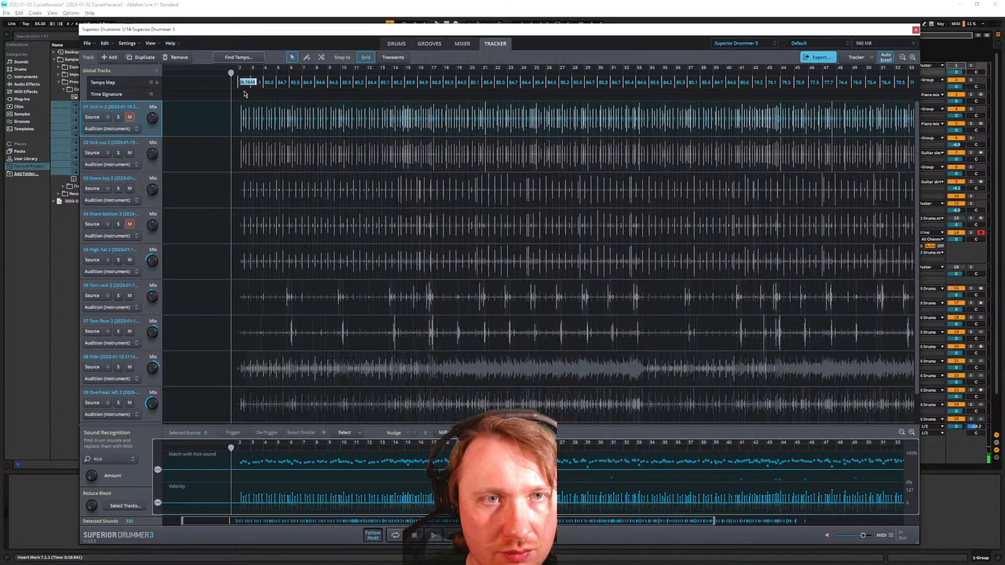
{"action": "left_click", "coordinate": [157, 83]}
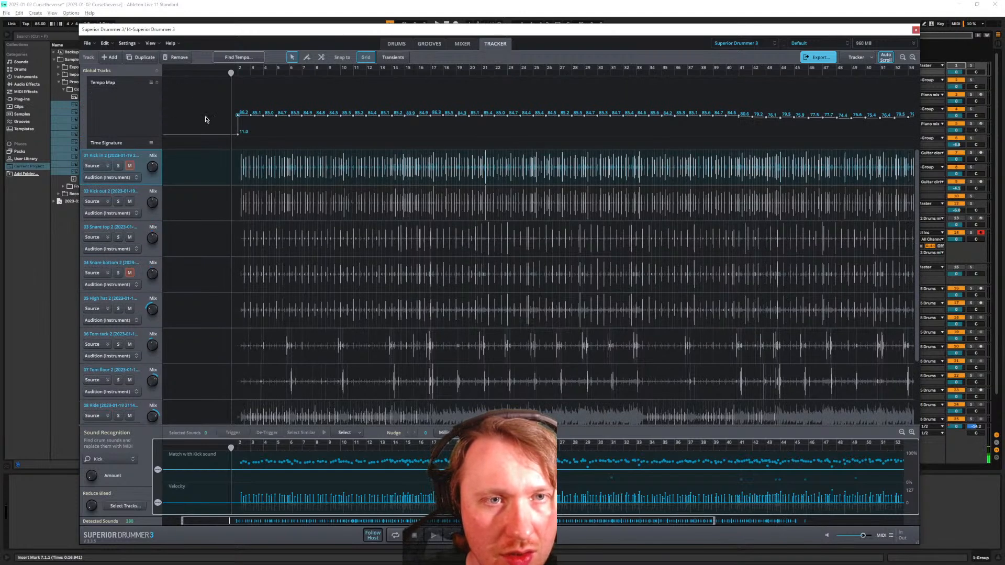
{"action": "scroll", "coordinate": [233, 137], "scroll_direction": "up", "scroll_amount": 1}
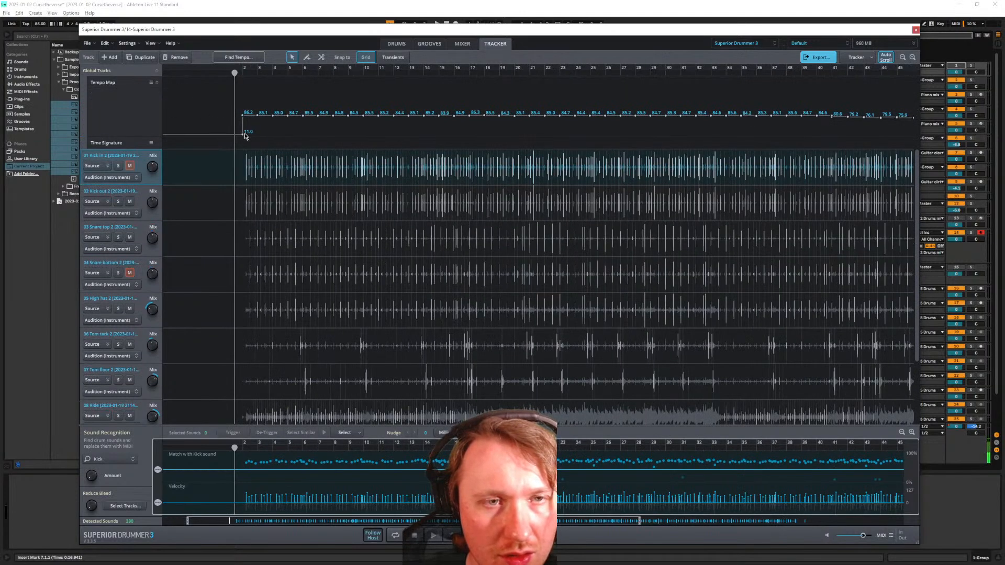
Raise the first tempo marker to 25.0, then undo to restore it to 11.0
{"action": "left_click_drag", "start_coordinate": [243, 135], "coordinate": [232, 132]}
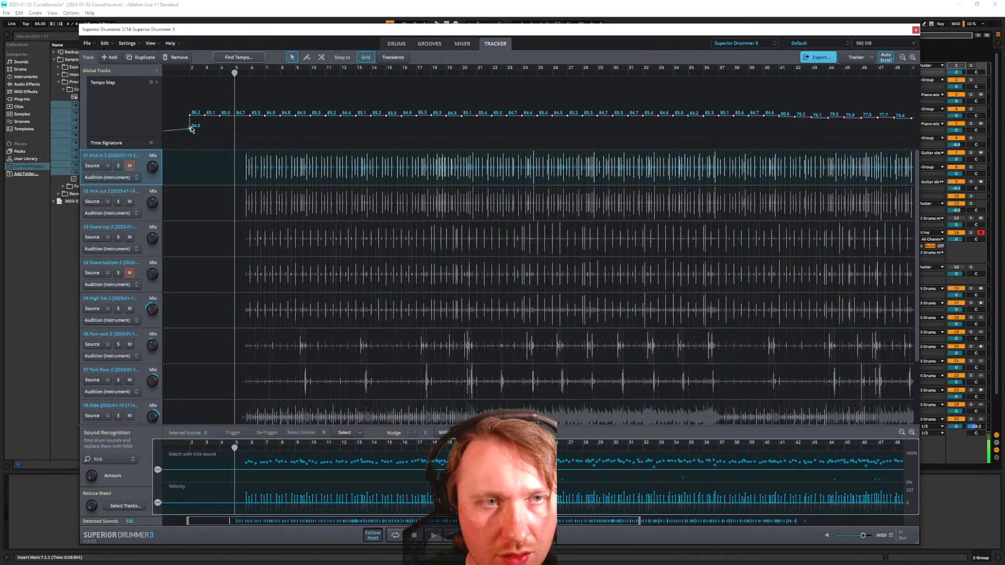
{"action": "left_click", "coordinate": [106, 44]}
{"action": "left_click", "coordinate": [118, 54]}
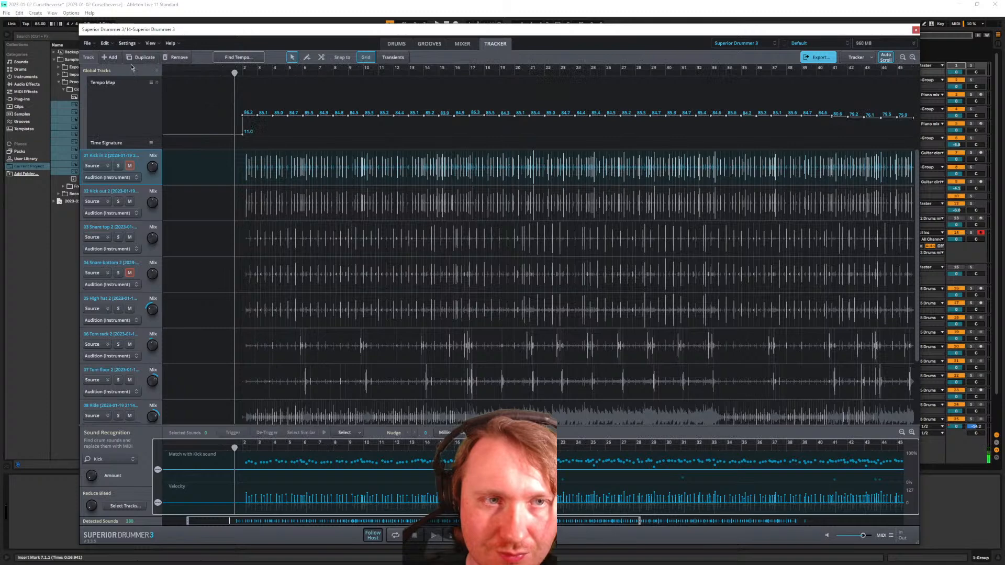
{"action": "key", "text": "ctrl+z"}
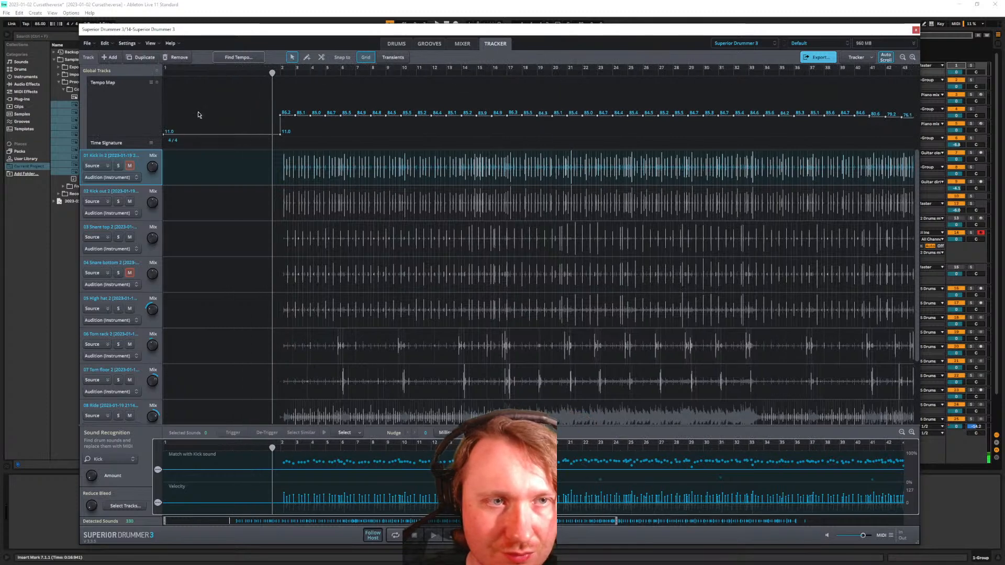
{"action": "right_click", "coordinate": [164, 136]}
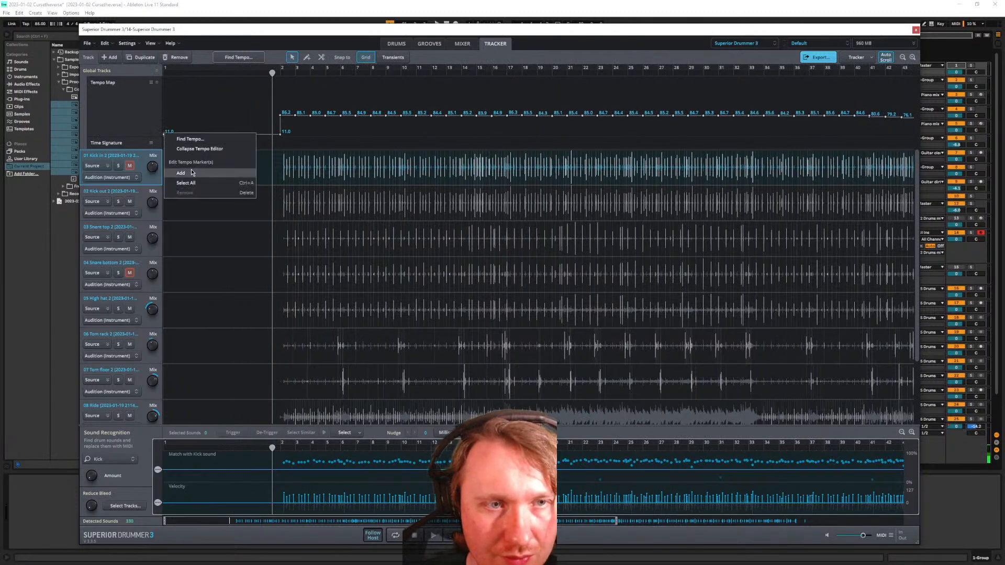
Raise the first tempo marker from 11.0 to 82.0, then revert it to 11.0
{"action": "left_click", "coordinate": [148, 136]}
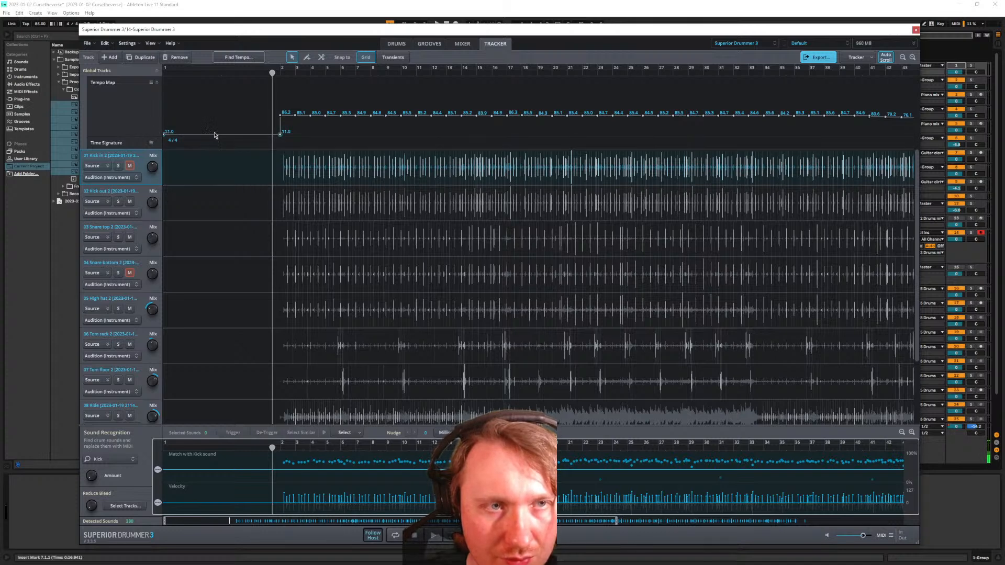
{"action": "left_click_drag", "start_coordinate": [163, 136], "coordinate": [164, 128]}
{"action": "key", "text": "ctrl+z"}
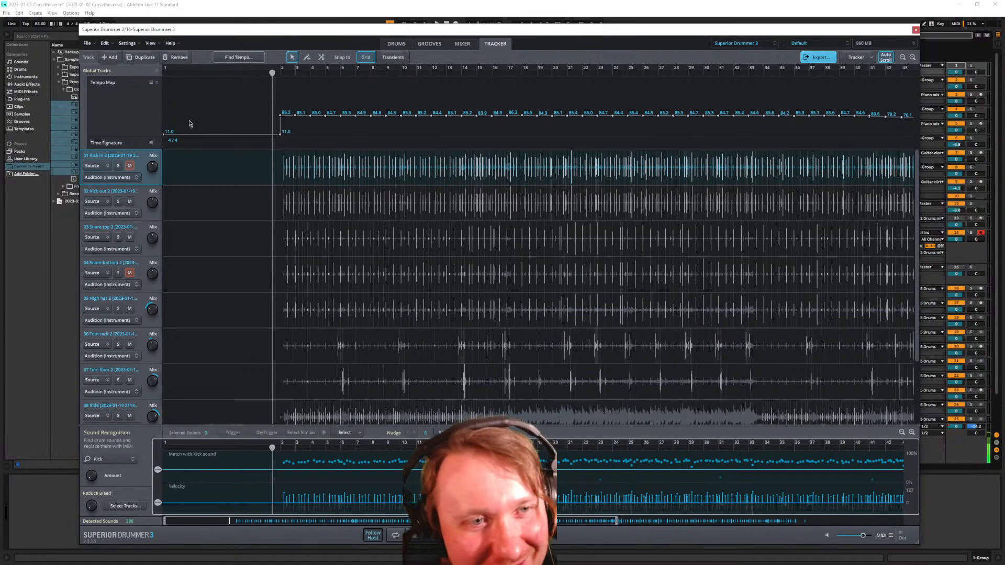
Set the first two detected tempo points, starting at 86.2, to 85.0 BPM
{"action": "double_click", "coordinate": [284, 115]}
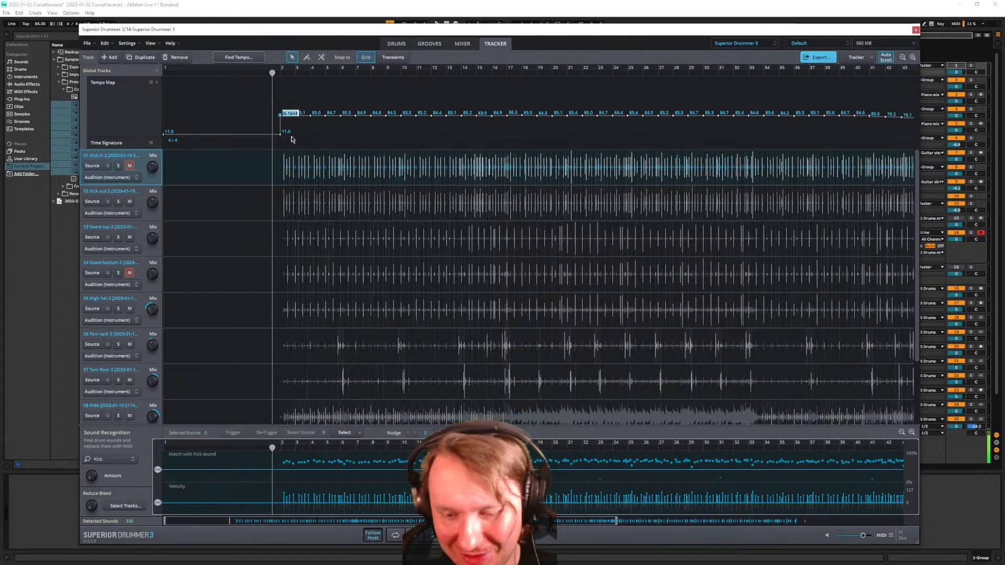
{"action": "type", "text": "85"}
{"action": "key", "text": "Return"}
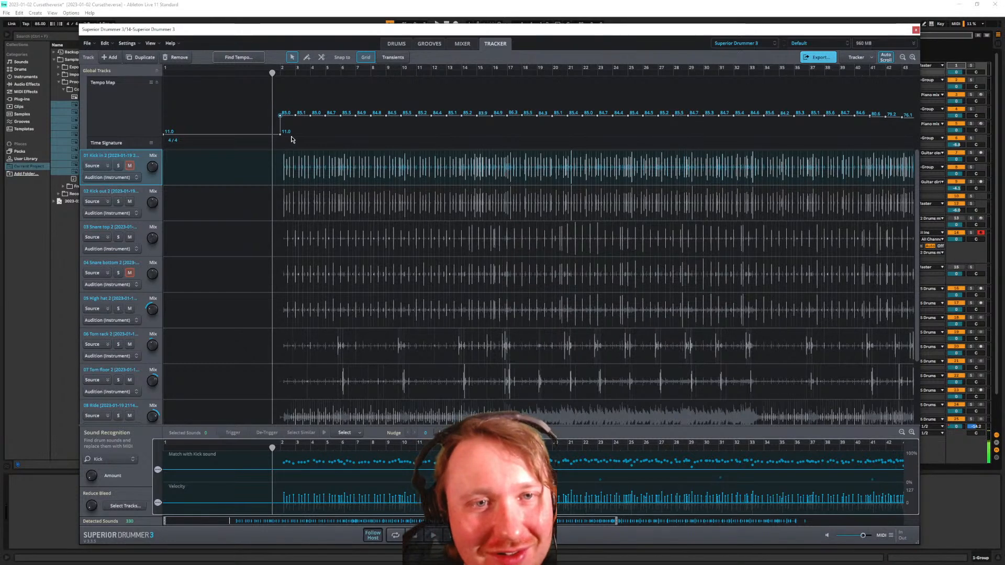
{"action": "double_click", "coordinate": [301, 114]}
{"action": "left_click", "coordinate": [312, 114]}
{"action": "key", "text": "BackSpace"}
{"action": "key", "text": "BackSpace"}
{"action": "key", "text": "Return"}
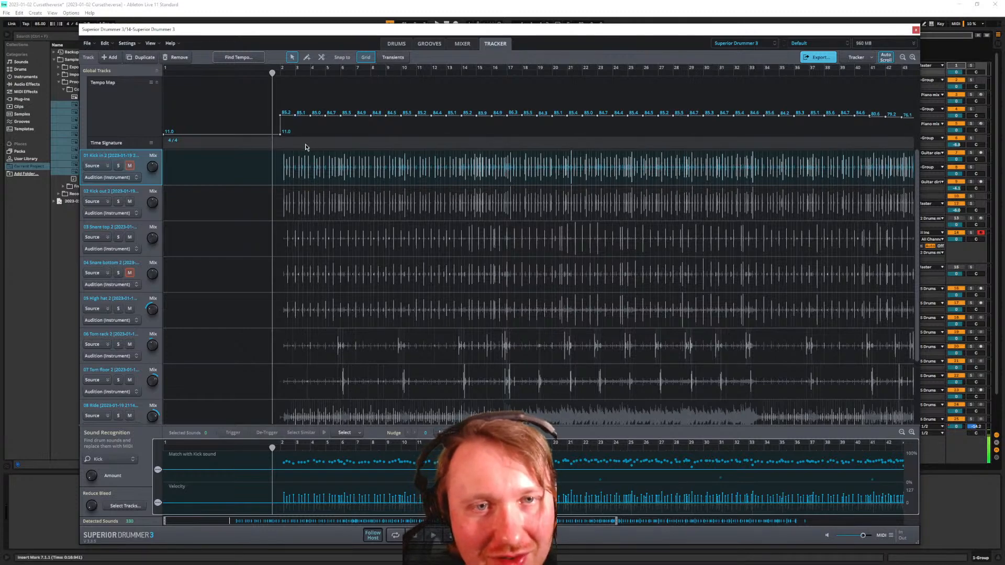
{"action": "key", "text": "ctrl+z"}
Pick the first detected kick hit at bar 9 on Kick in and enlarge the Sound Recognition panel
{"action": "scroll", "coordinate": [295, 148], "scroll_direction": "down", "scroll_amount": 2}
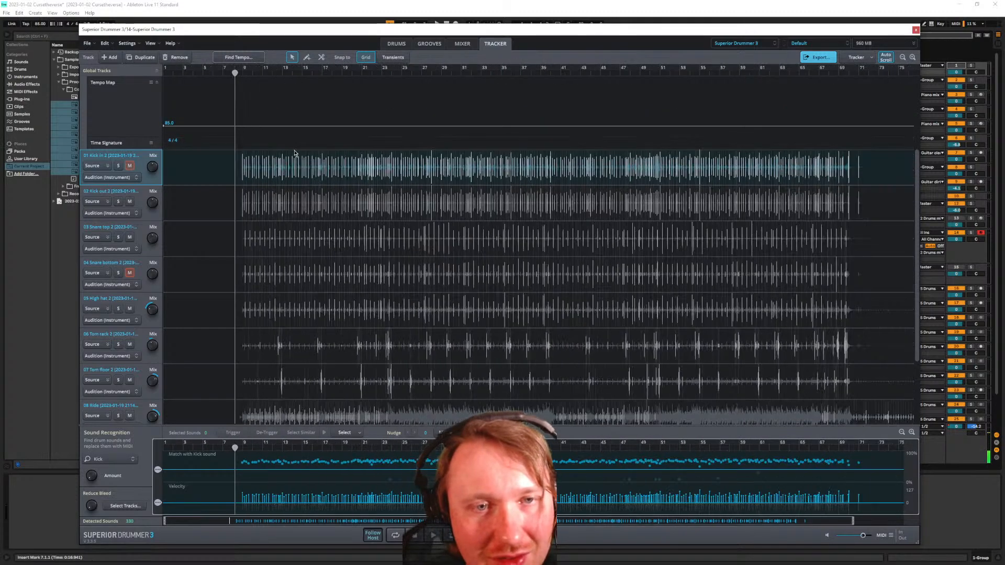
{"action": "scroll", "coordinate": [262, 208], "scroll_direction": "up", "scroll_amount": 10}
{"action": "scroll", "coordinate": [267, 211], "scroll_direction": "left", "scroll_amount": 5}
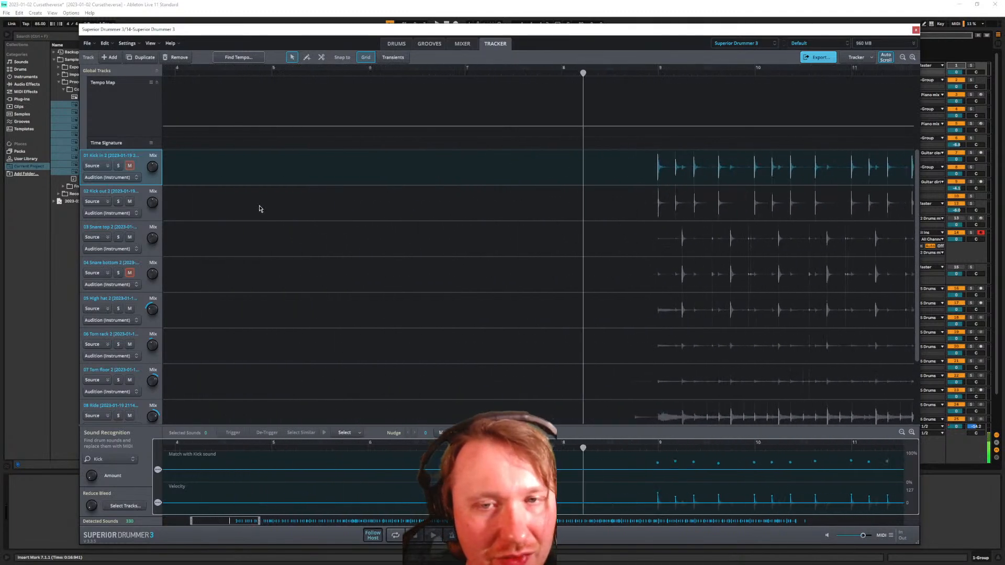
{"action": "left_click", "coordinate": [597, 187]}
{"action": "left_click", "coordinate": [140, 171]}
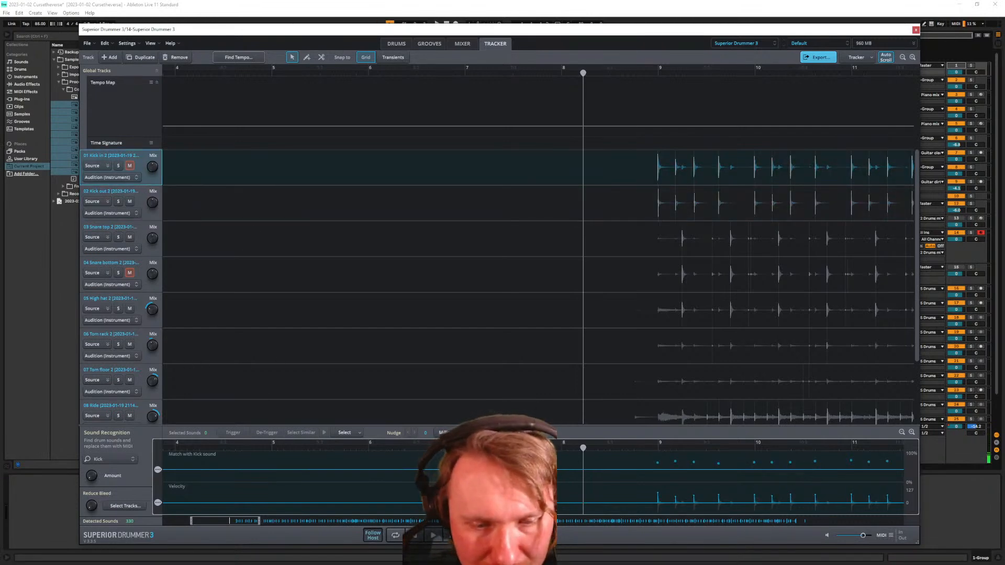
{"action": "left_click", "coordinate": [659, 500]}
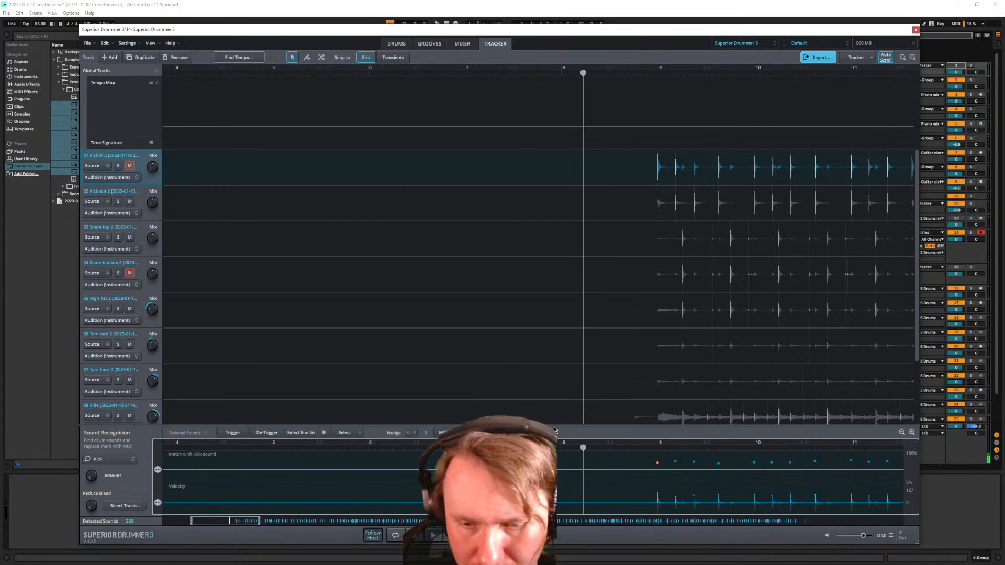
{"action": "left_click_drag", "start_coordinate": [556, 424], "coordinate": [557, 278]}
{"action": "scroll", "coordinate": [623, 364], "scroll_direction": "down", "scroll_amount": 8}
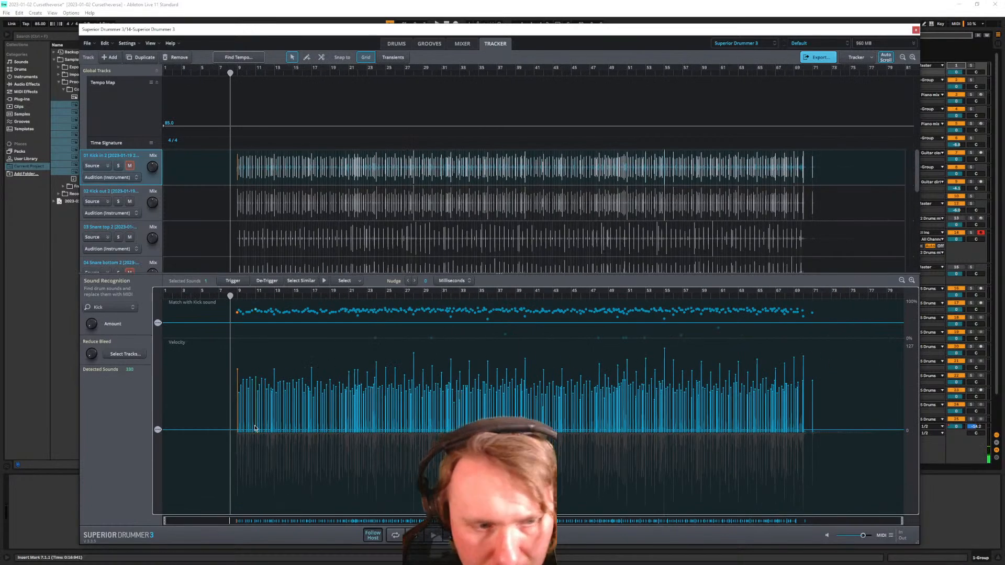
{"action": "scroll", "coordinate": [246, 414], "scroll_direction": "up", "scroll_amount": 3}
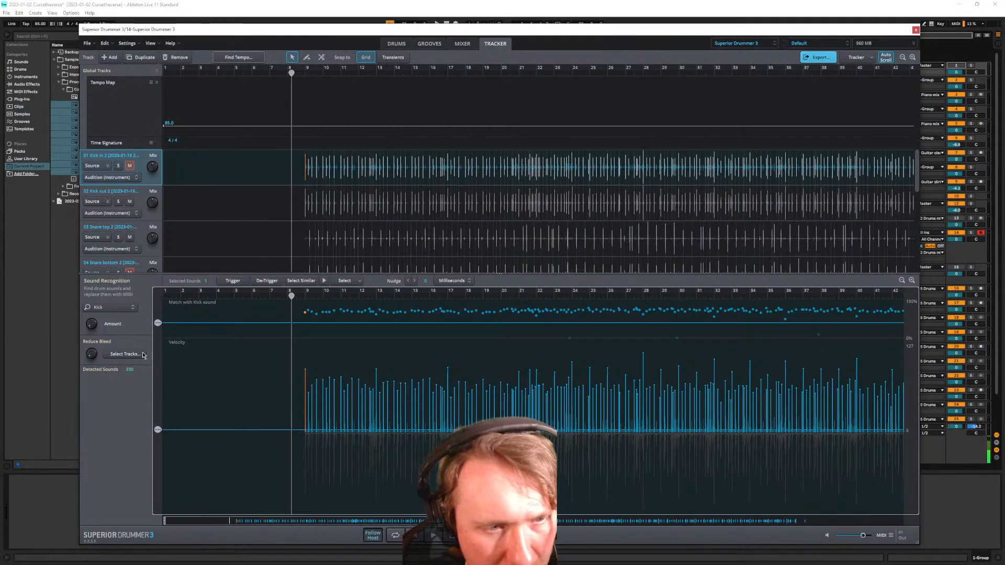
{"action": "left_click", "coordinate": [129, 312]}
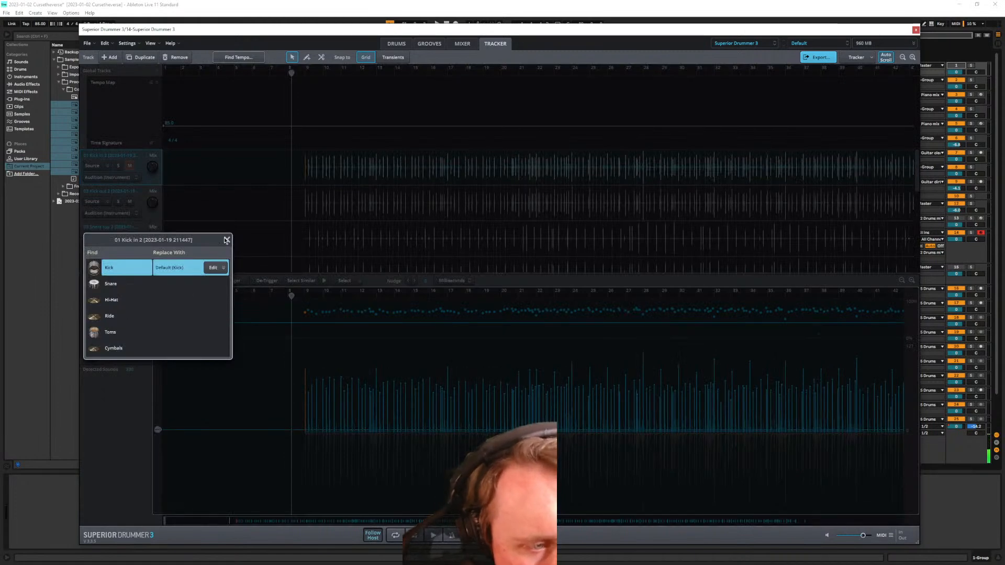
{"action": "left_click", "coordinate": [222, 269]}
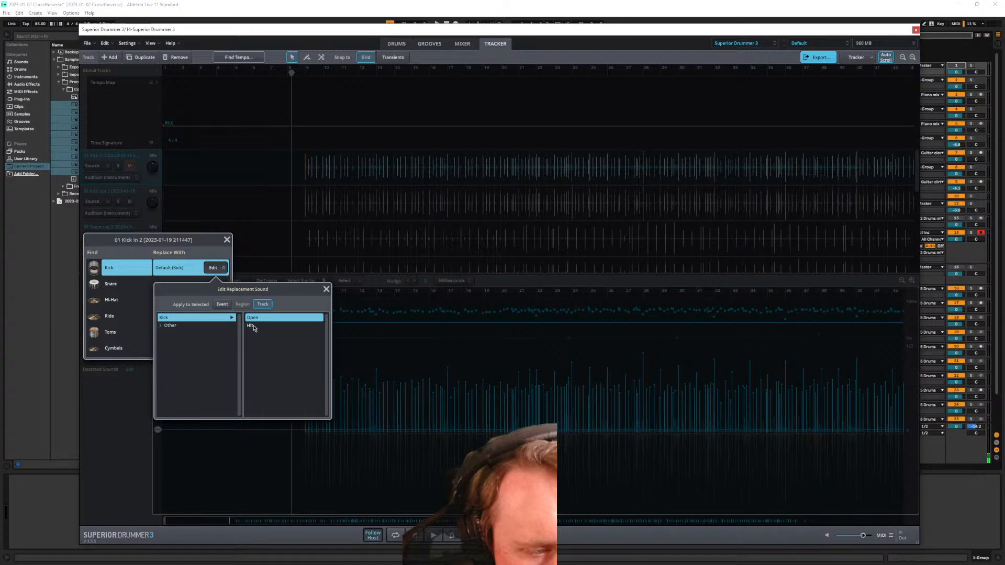
{"action": "left_click", "coordinate": [226, 240]}
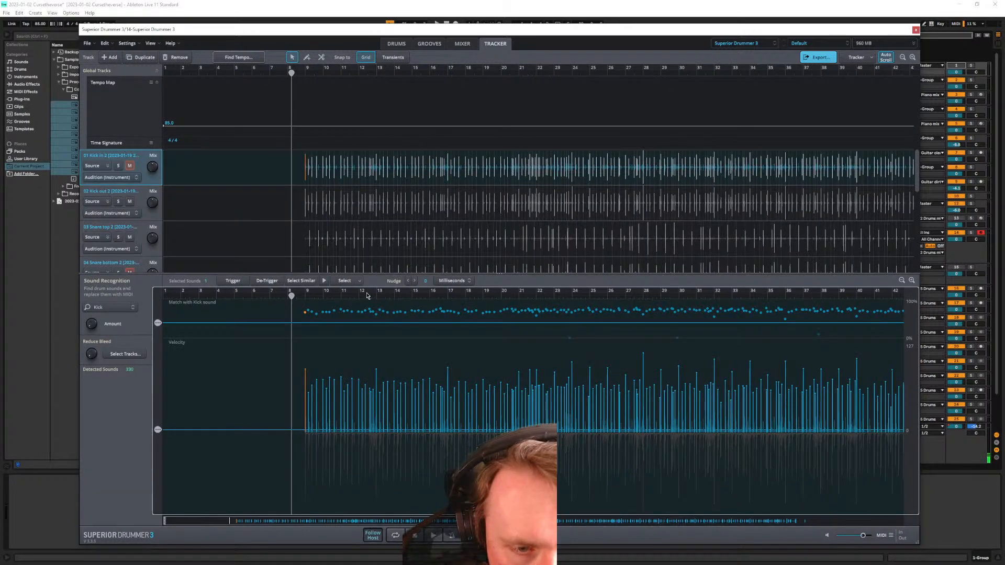
{"action": "left_click", "coordinate": [312, 313]}
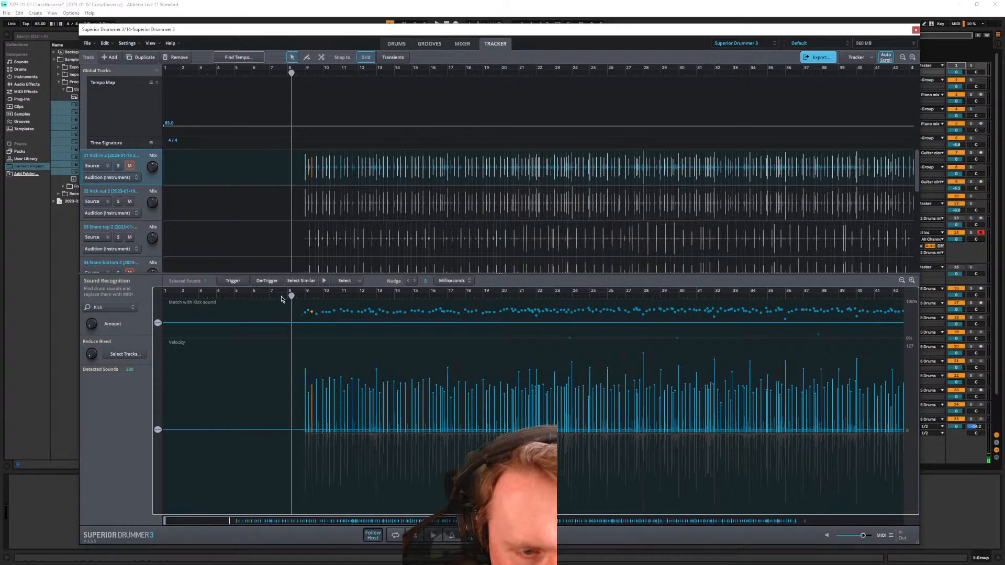
{"action": "left_click", "coordinate": [465, 284]}
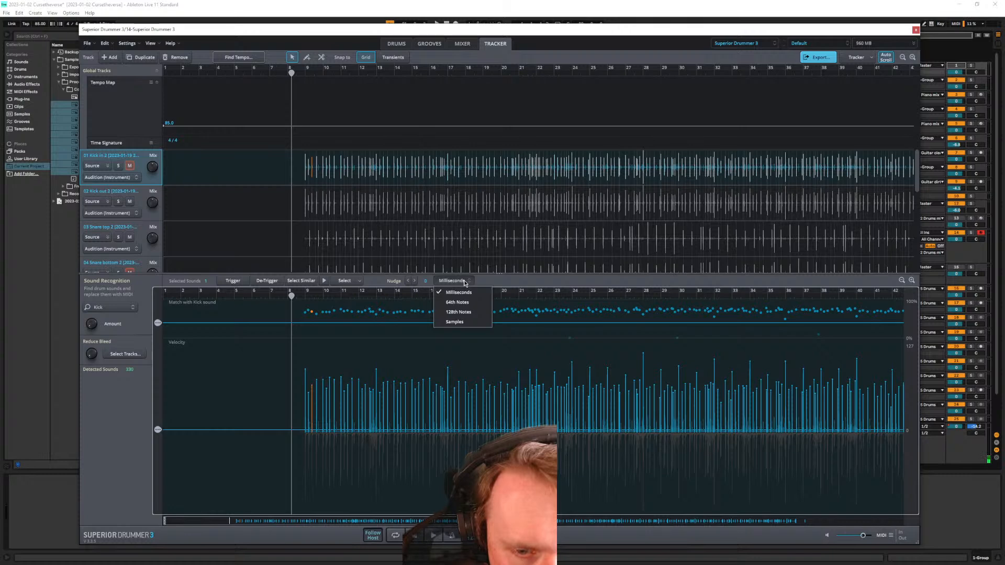
{"action": "left_click", "coordinate": [465, 283]}
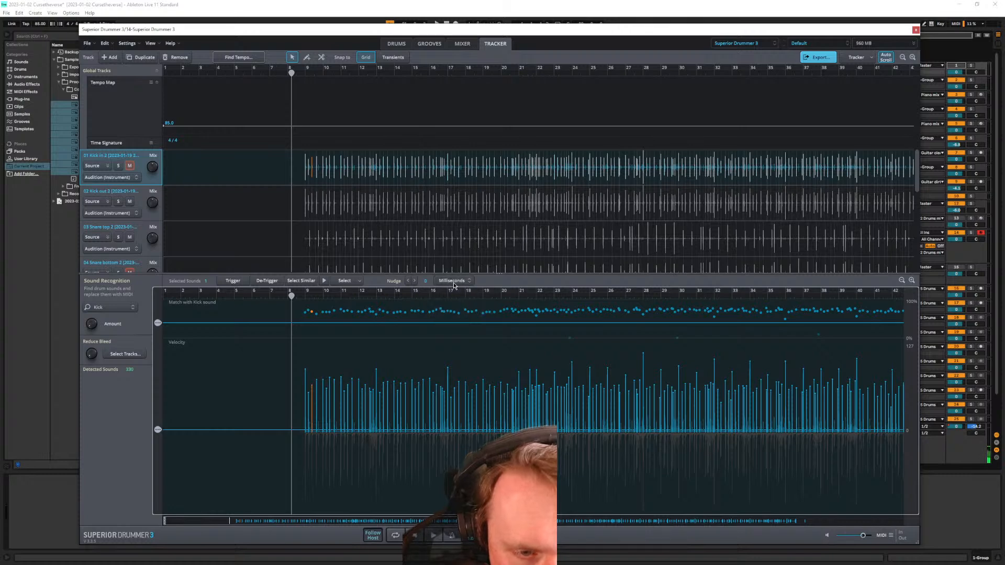
{"action": "left_click", "coordinate": [353, 283]}
{"action": "left_click", "coordinate": [354, 282]}
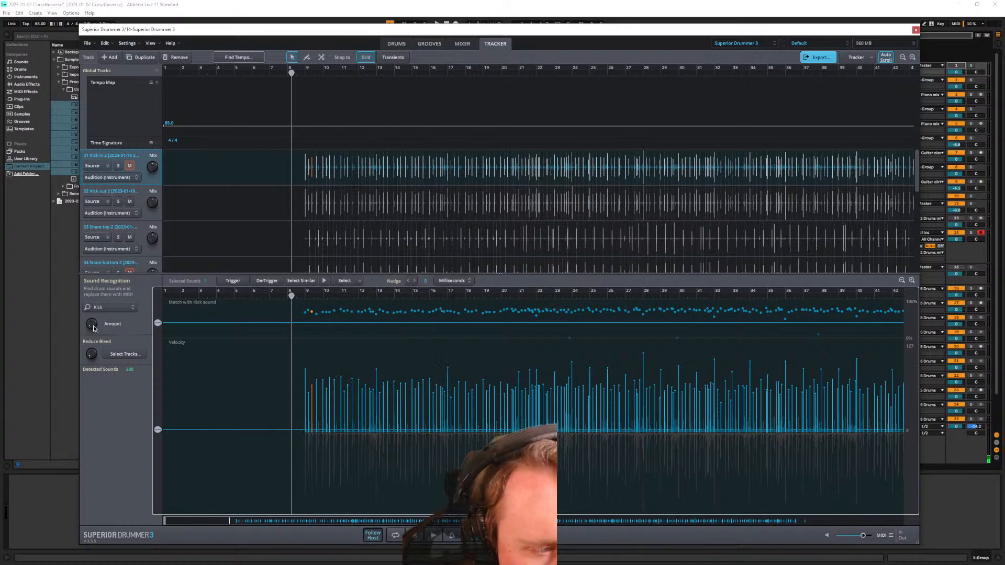
{"action": "mouse_move", "coordinate": [94, 329]}
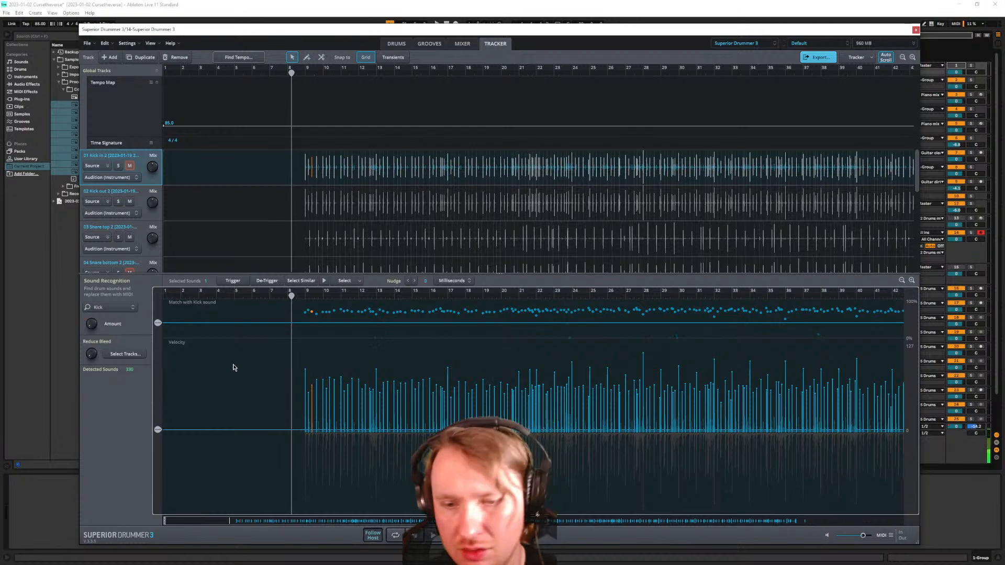
{"action": "scroll", "coordinate": [296, 410], "scroll_direction": "up", "scroll_amount": 4}
{"action": "scroll", "coordinate": [392, 370], "scroll_direction": "up", "scroll_amount": 3}
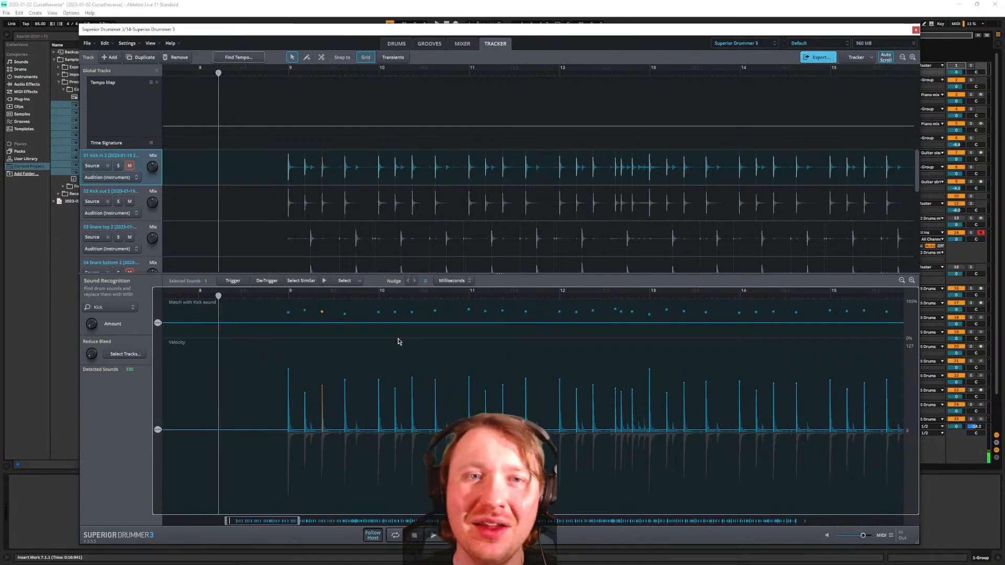
Load the Pop Punk EZX library in place of the Superior Drummer 3 library
{"action": "left_click", "coordinate": [859, 58]}
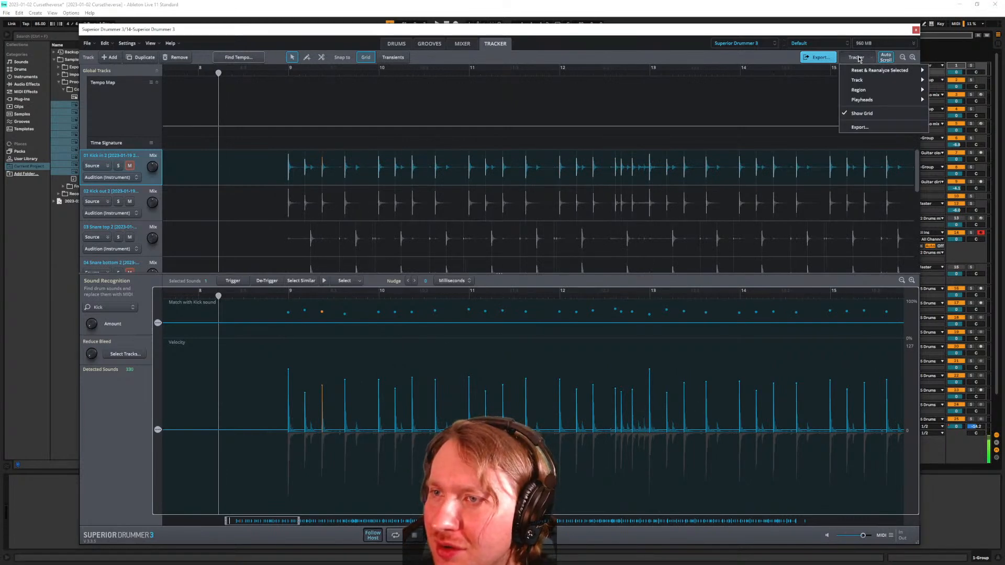
{"action": "mouse_move", "coordinate": [879, 73]}
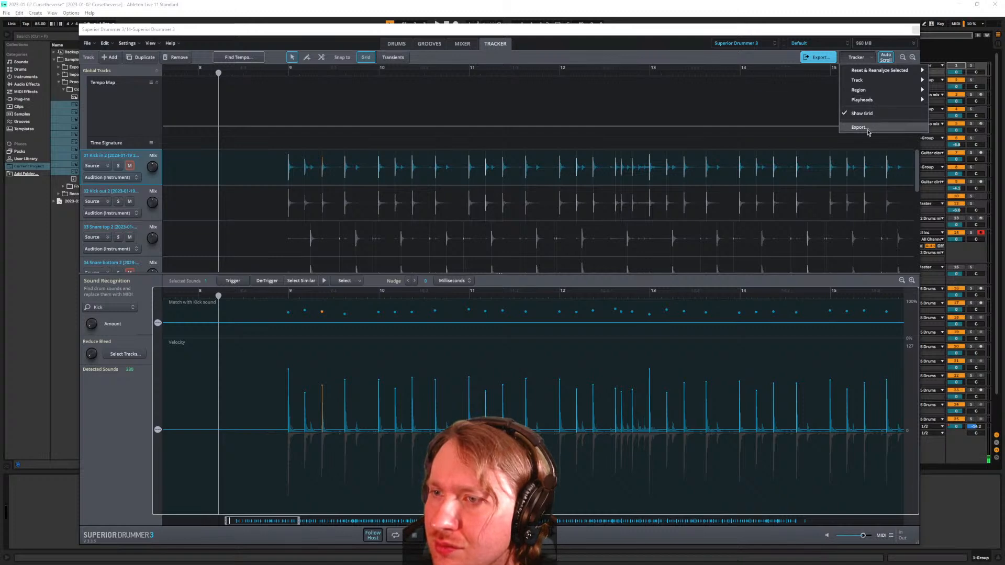
{"action": "left_click", "coordinate": [770, 125]}
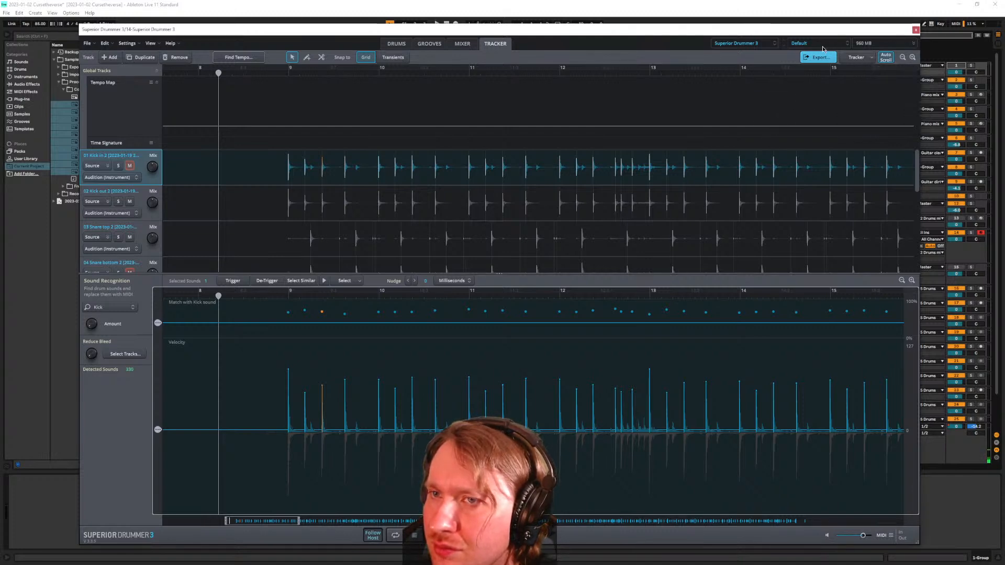
{"action": "left_click", "coordinate": [753, 43]}
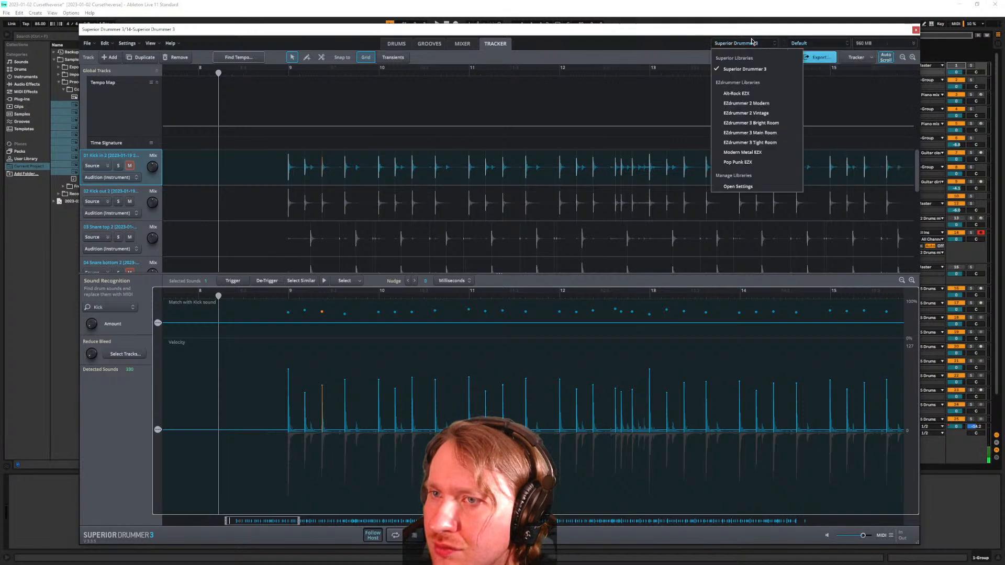
{"action": "left_click", "coordinate": [761, 162]}
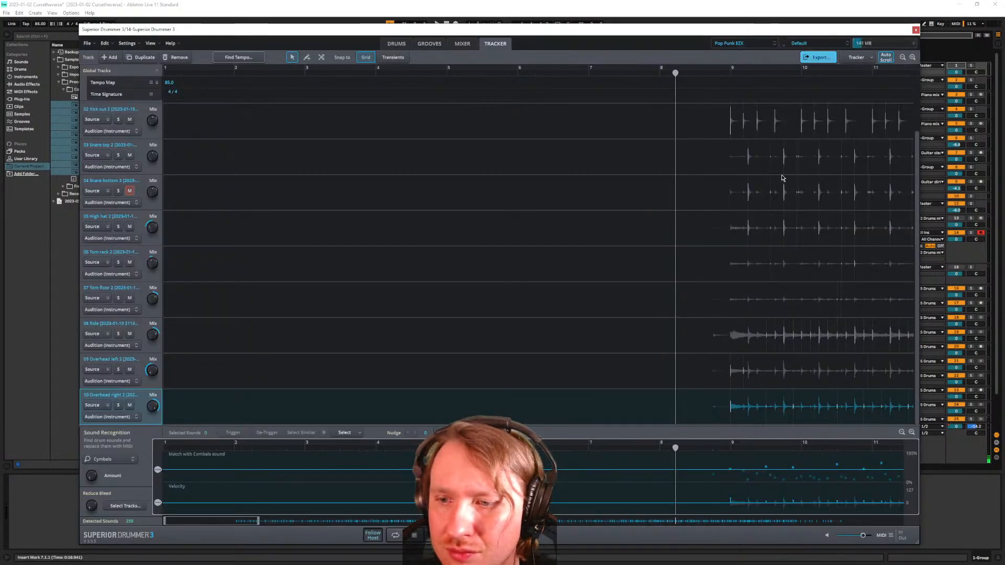
Switch to the Kick out 2 track and select its first kick hit
{"action": "scroll", "coordinate": [701, 157], "scroll_direction": "right", "scroll_amount": 15}
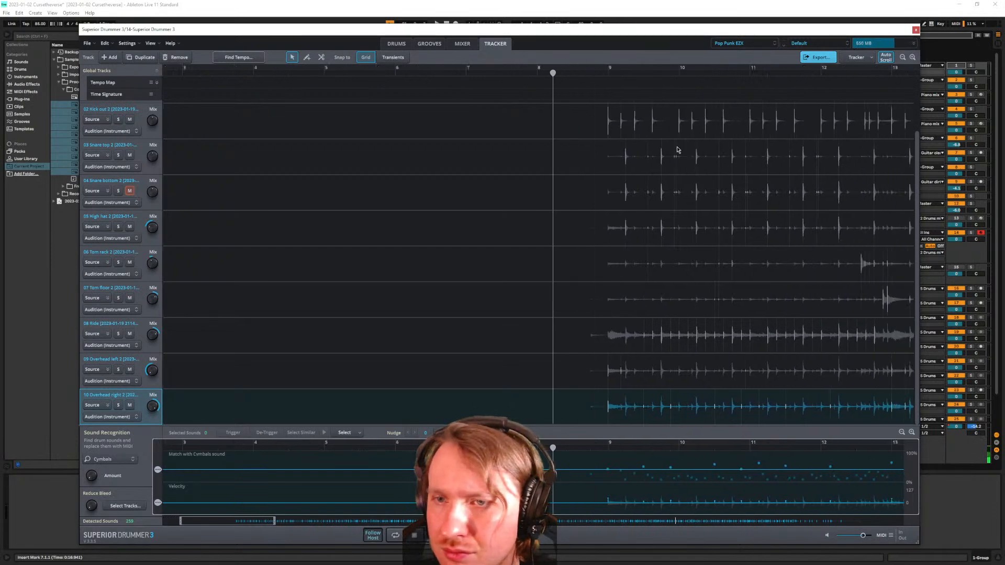
{"action": "left_click", "coordinate": [424, 127]}
{"action": "left_click", "coordinate": [422, 127]}
{"action": "scroll", "coordinate": [422, 129], "scroll_direction": "up", "scroll_amount": 3}
{"action": "scroll", "coordinate": [422, 129], "scroll_direction": "up", "scroll_amount": 5}
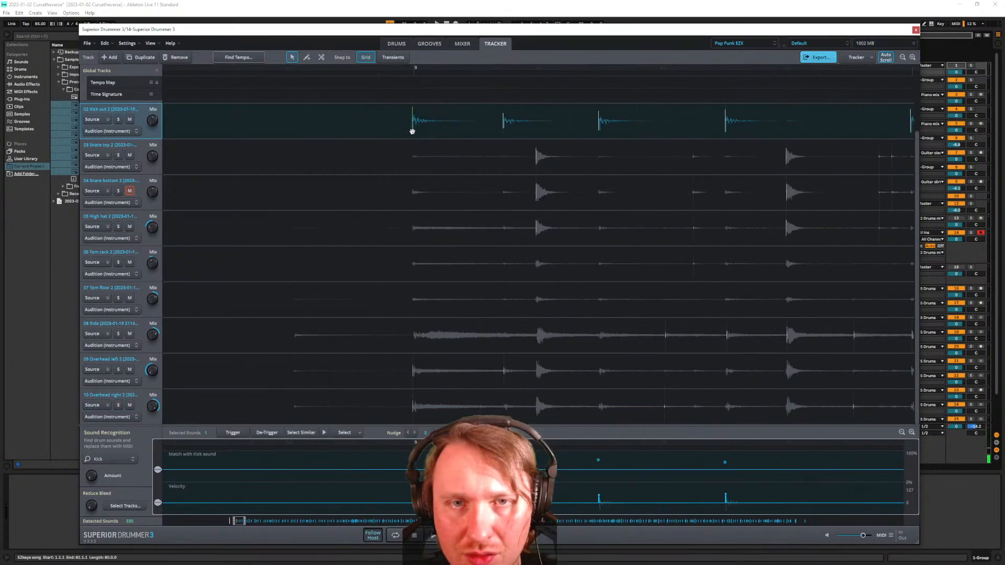
{"action": "left_click", "coordinate": [423, 129]}
{"action": "left_click_drag", "start_coordinate": [423, 128], "coordinate": [417, 129]}
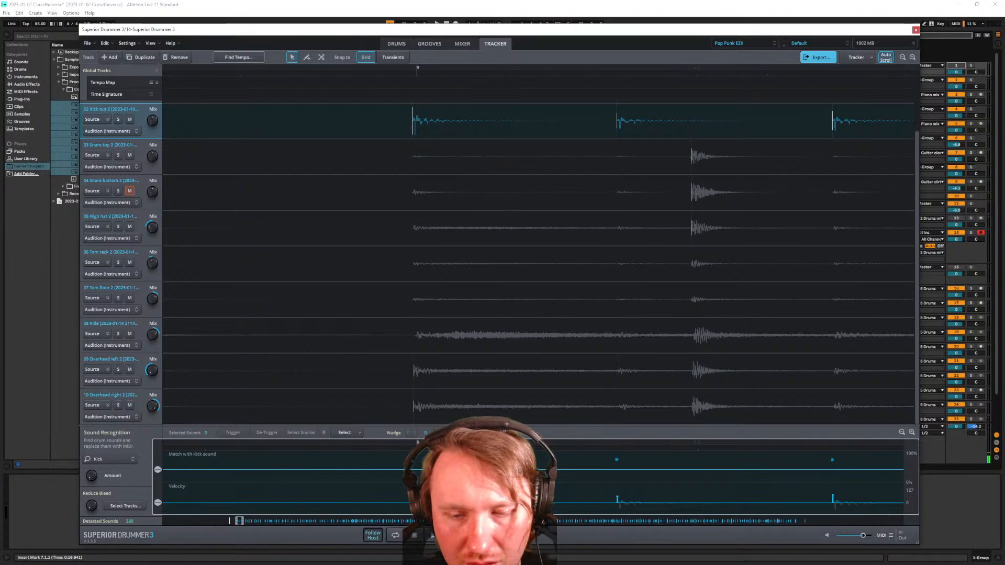
Enlarge the Sound Recognition panel and select the first kick's detected event
{"action": "left_click_drag", "start_coordinate": [497, 426], "coordinate": [495, 281]}
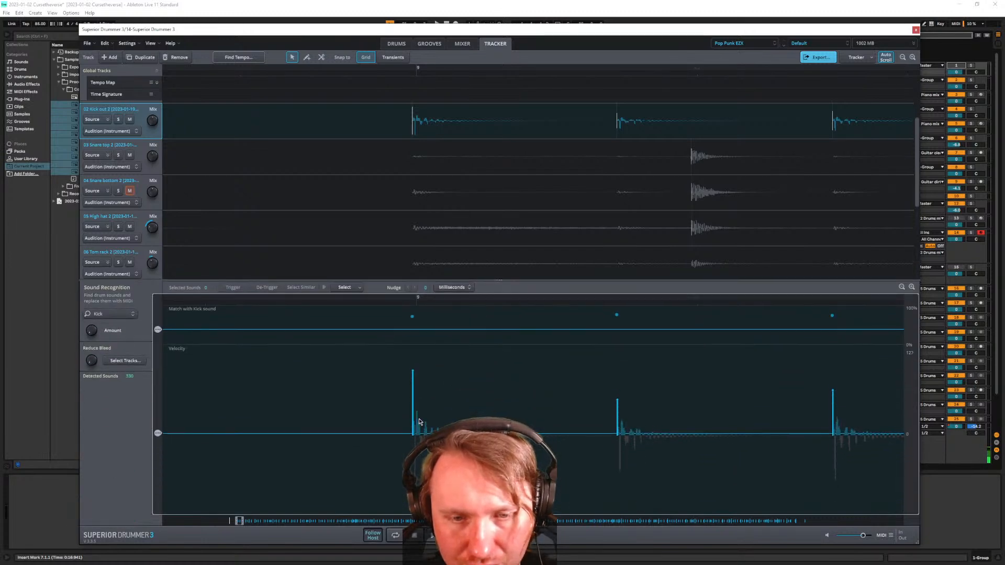
{"action": "left_click_drag", "start_coordinate": [413, 418], "coordinate": [427, 422]}
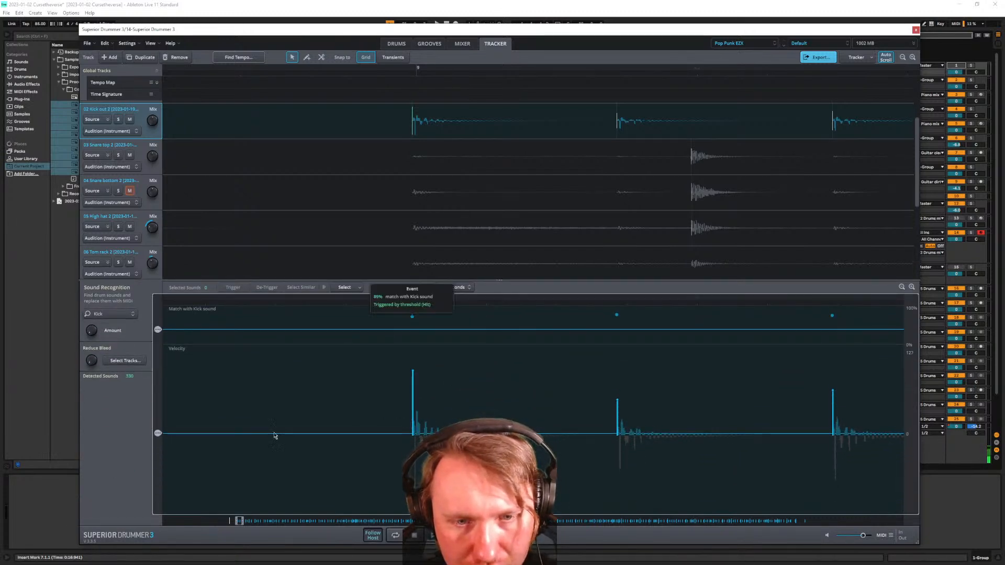
{"action": "scroll", "coordinate": [287, 399], "scroll_direction": "down", "scroll_amount": 3}
{"action": "scroll", "coordinate": [287, 399], "scroll_direction": "down", "scroll_amount": 10}
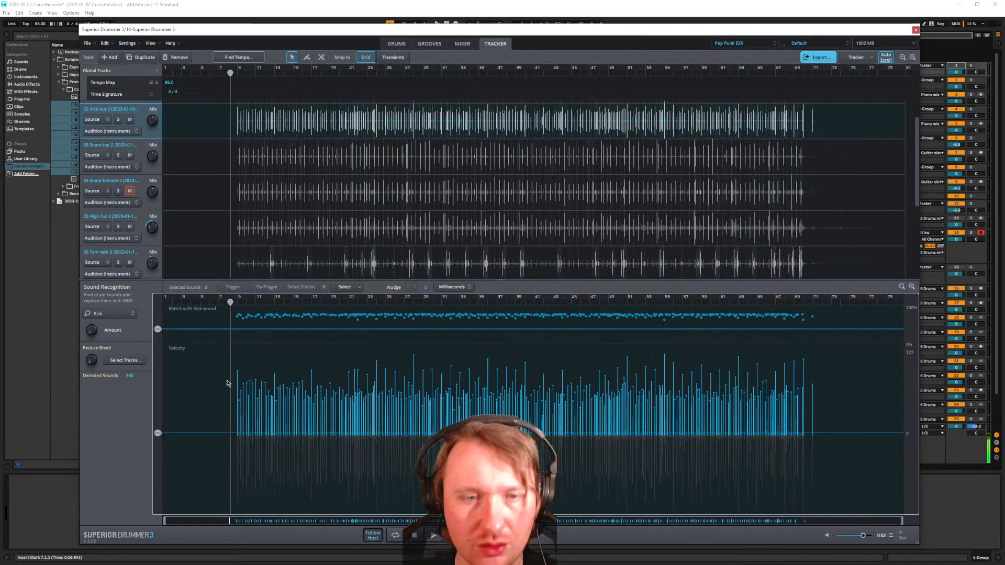
{"action": "scroll", "coordinate": [190, 369], "scroll_direction": "up", "scroll_amount": 5}
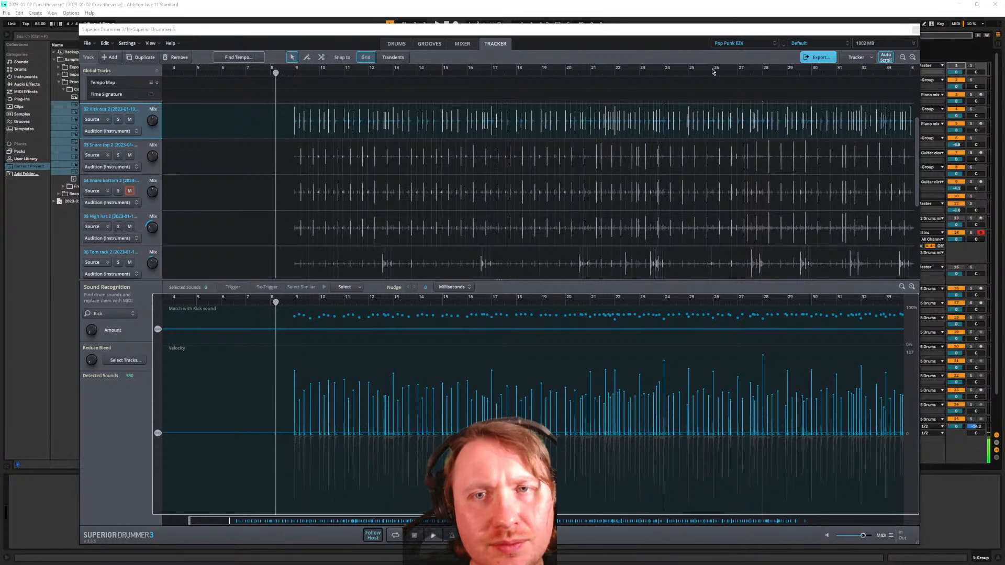
Open Find Tempo with Snap to Transients and Move Selected Bar Only toggled on
{"action": "left_click", "coordinate": [238, 57]}
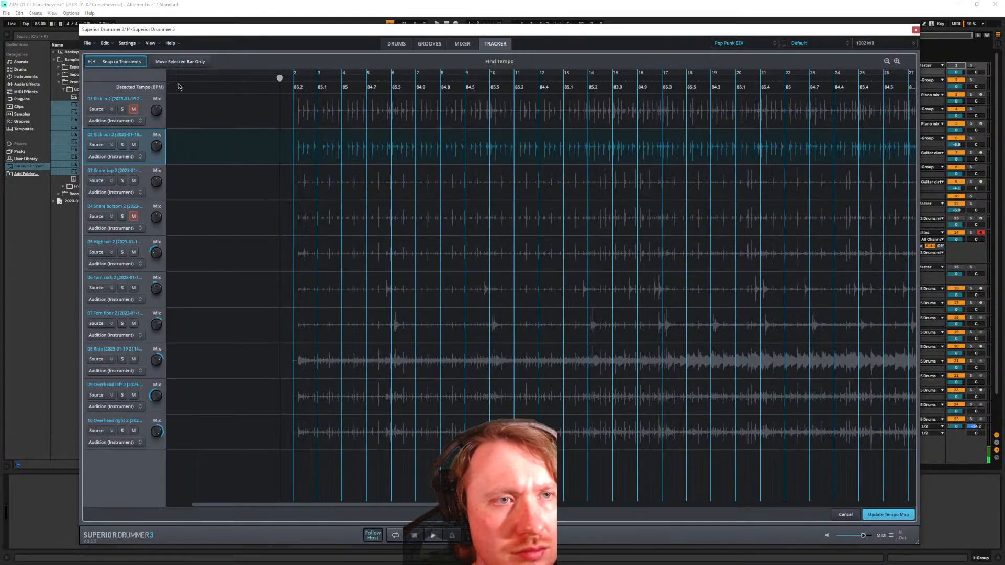
{"action": "scroll", "coordinate": [220, 111], "scroll_direction": "up", "scroll_amount": 3}
{"action": "left_click", "coordinate": [132, 64]}
{"action": "left_click", "coordinate": [134, 65]}
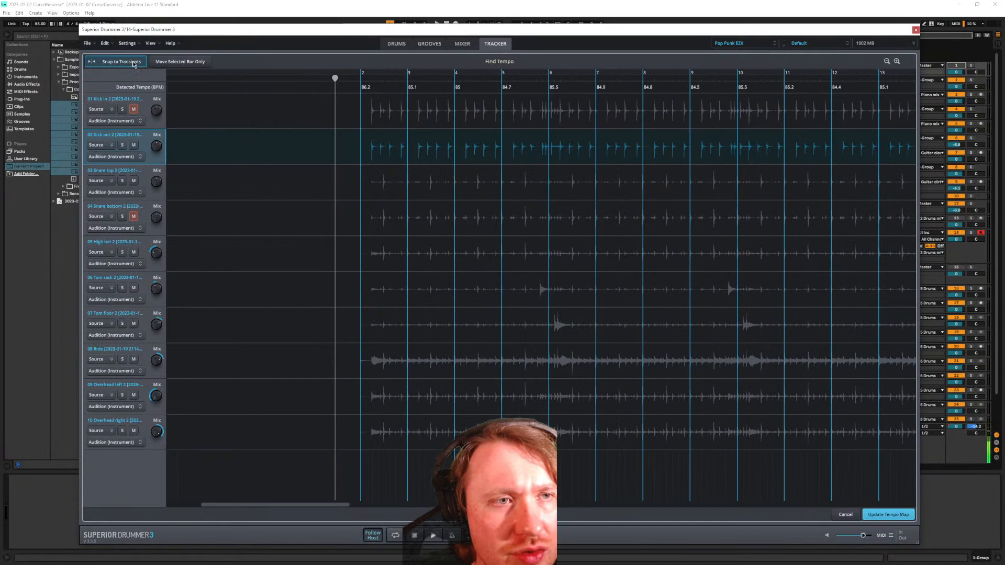
{"action": "left_click", "coordinate": [186, 66]}
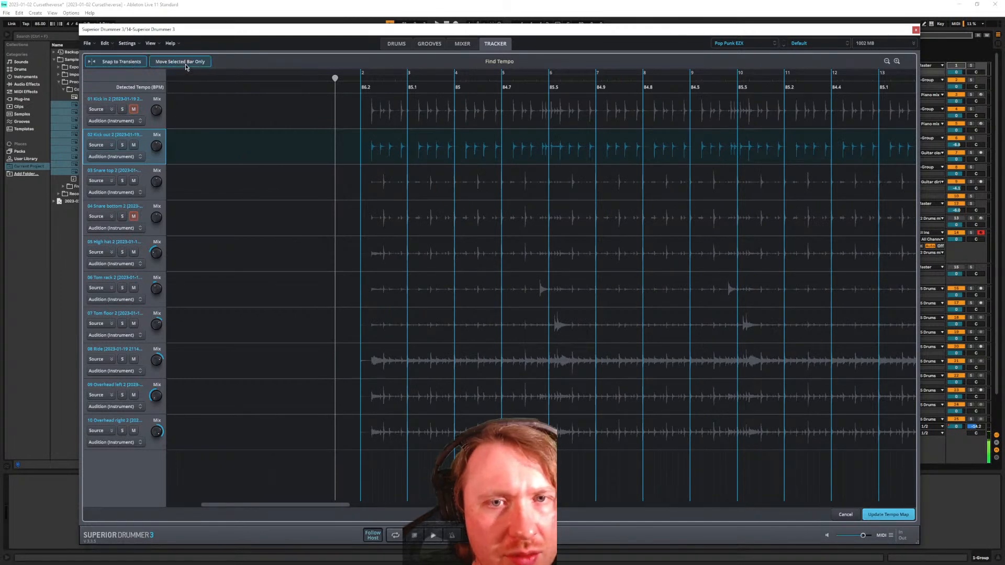
Try aligning bar 2's marker with the first Kick in 2 hit, undo it, and update the tempo map
{"action": "left_click", "coordinate": [360, 113]}
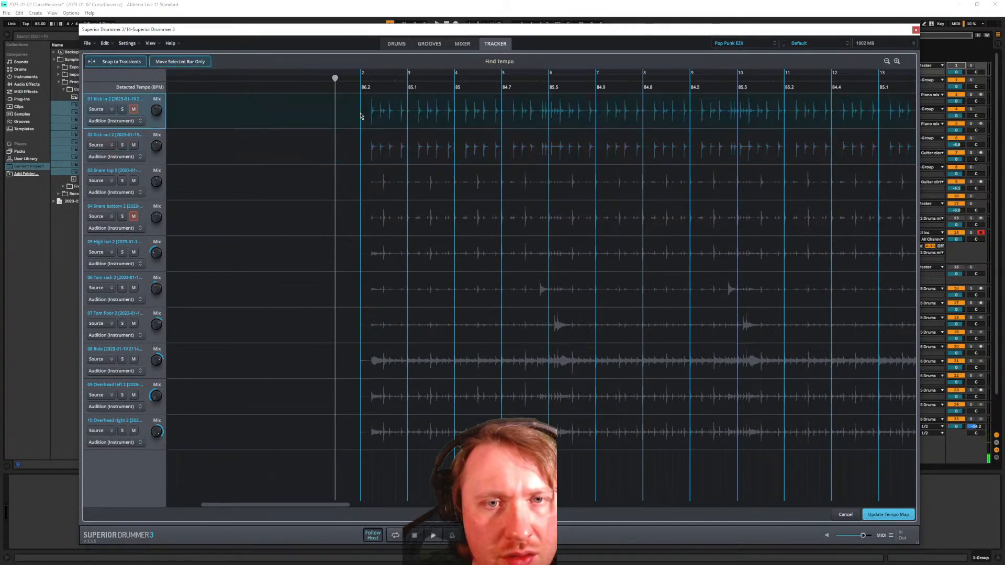
{"action": "left_click", "coordinate": [357, 88]}
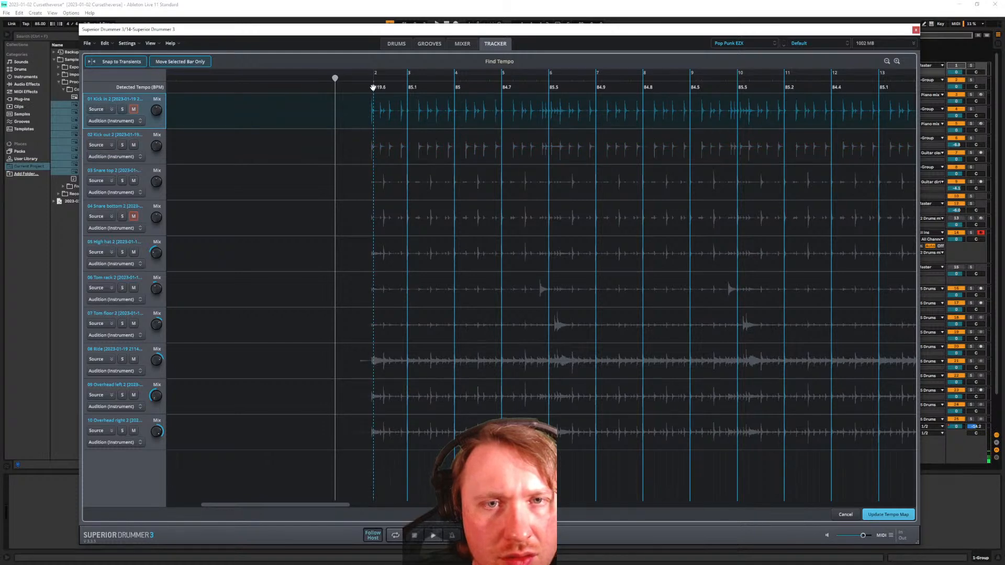
{"action": "mouse_move", "coordinate": [357, 89]}
{"action": "left_mouse_down"}
{"action": "mouse_move", "coordinate": [370, 91]}
{"action": "mouse_move", "coordinate": [359, 90]}
{"action": "left_mouse_up"}
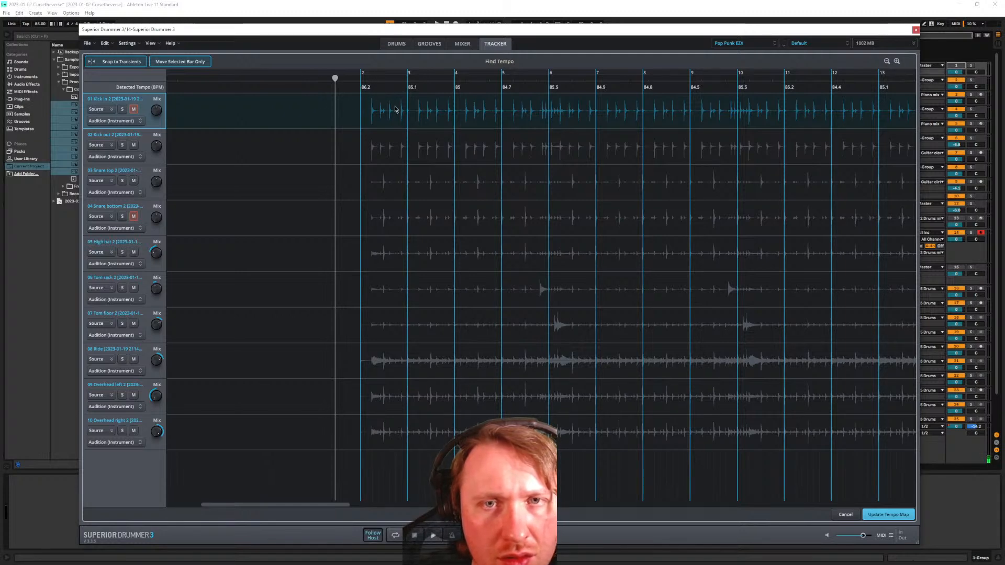
{"action": "scroll", "coordinate": [390, 128], "scroll_direction": "up", "scroll_amount": 3}
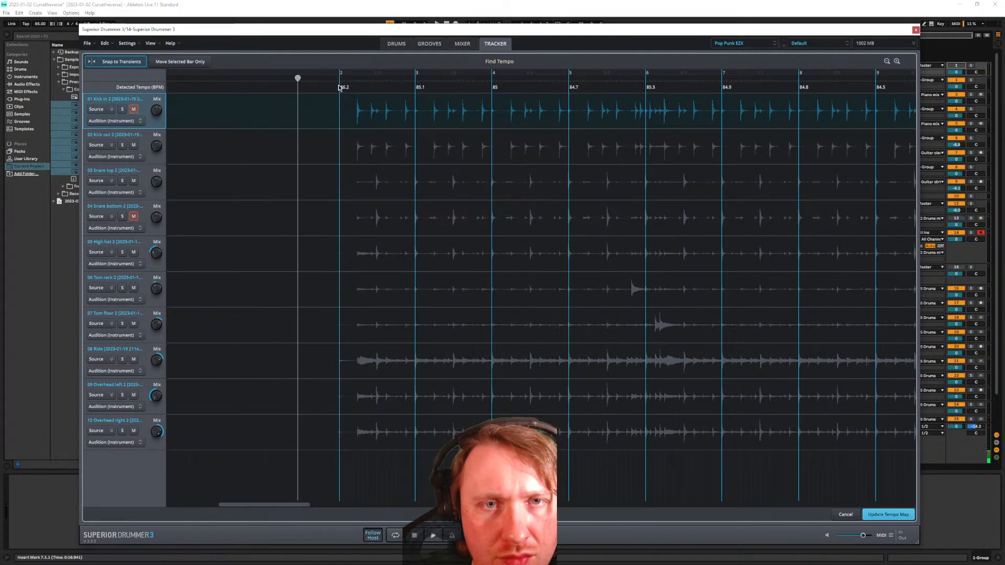
{"action": "left_click_drag", "start_coordinate": [345, 89], "coordinate": [351, 93]}
{"action": "scroll", "coordinate": [348, 142], "scroll_direction": "down", "scroll_amount": 5}
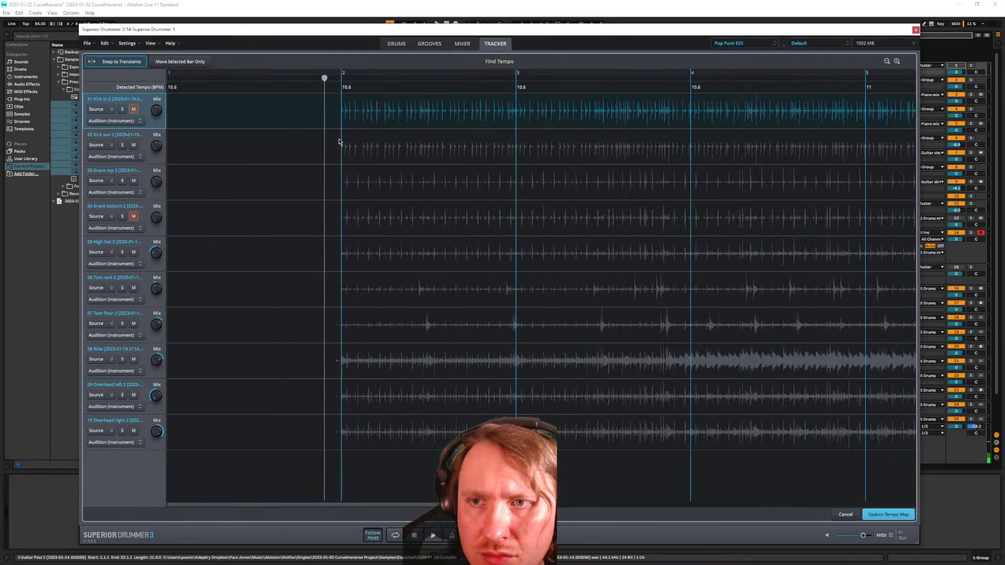
{"action": "key", "text": "ctrl+z"}
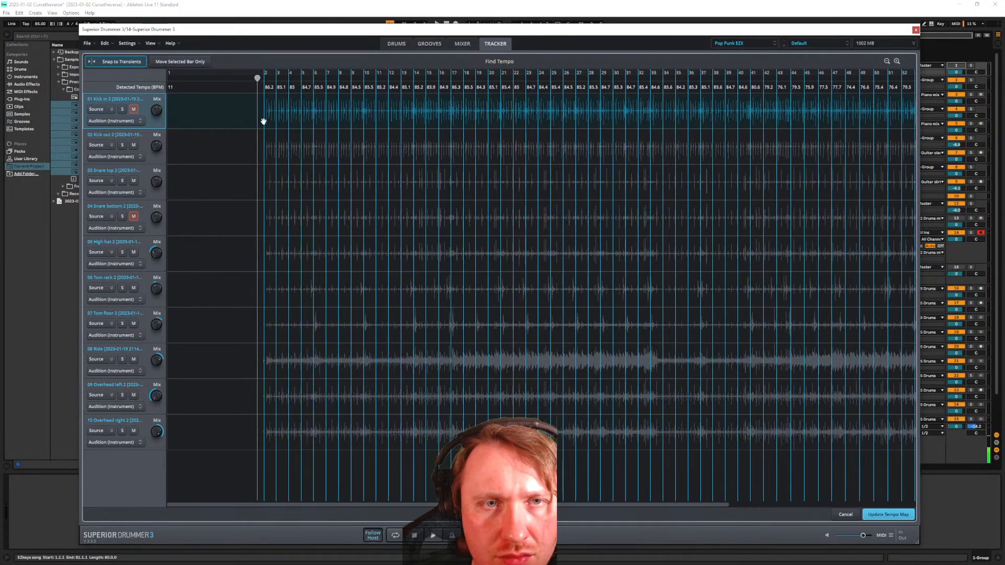
{"action": "scroll", "coordinate": [242, 117], "scroll_direction": "up", "scroll_amount": 5}
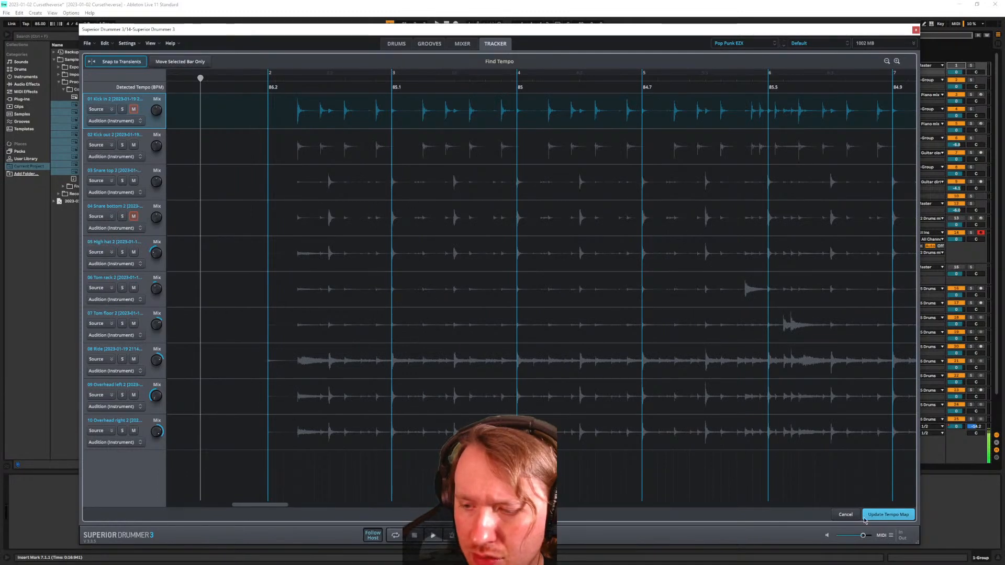
{"action": "left_click", "coordinate": [841, 515]}
Move the Superior Drummer window down and jump to the Verse 1 locator
{"action": "left_click_drag", "start_coordinate": [328, 30], "coordinate": [313, 311]}
{"action": "left_click_drag", "start_coordinate": [227, 48], "coordinate": [246, 98]}
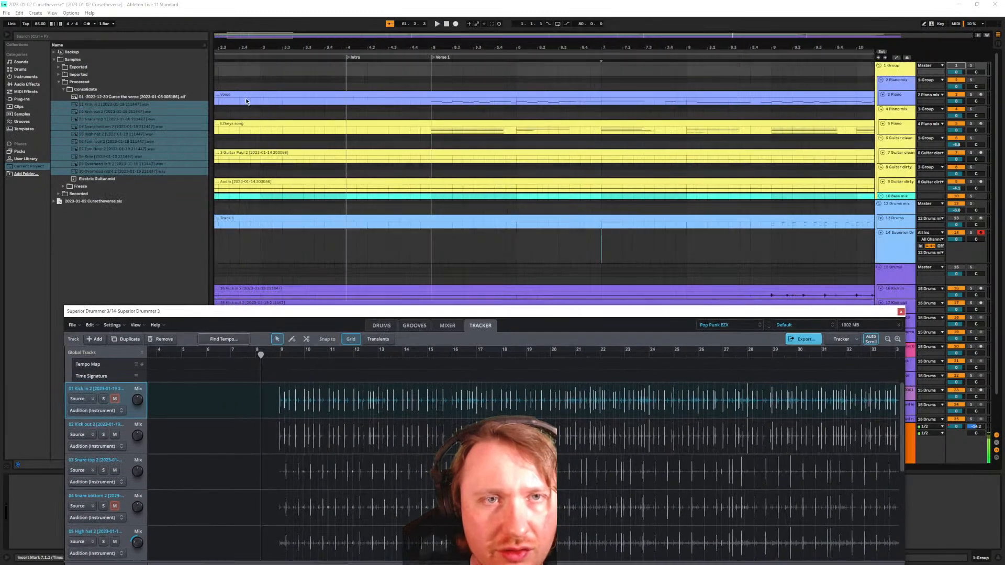
{"action": "left_click", "coordinate": [431, 59]}
{"action": "left_click_drag", "start_coordinate": [430, 311], "coordinate": [444, 460]}
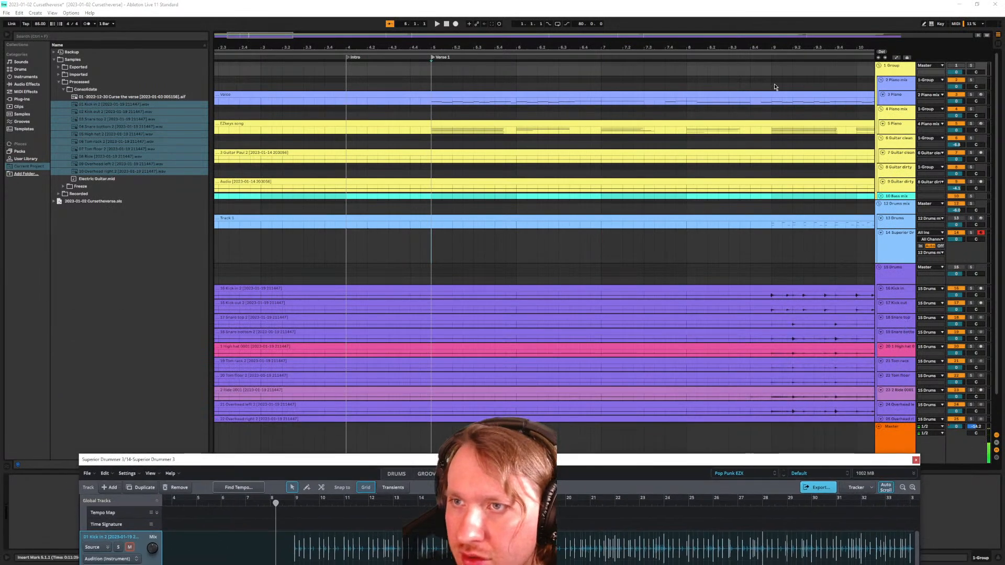
Place the insert marker at bar 9 in Kick in and bring the drummer window back up
{"action": "left_click", "coordinate": [772, 297]}
{"action": "scroll", "coordinate": [770, 297], "scroll_direction": "right", "scroll_amount": 15}
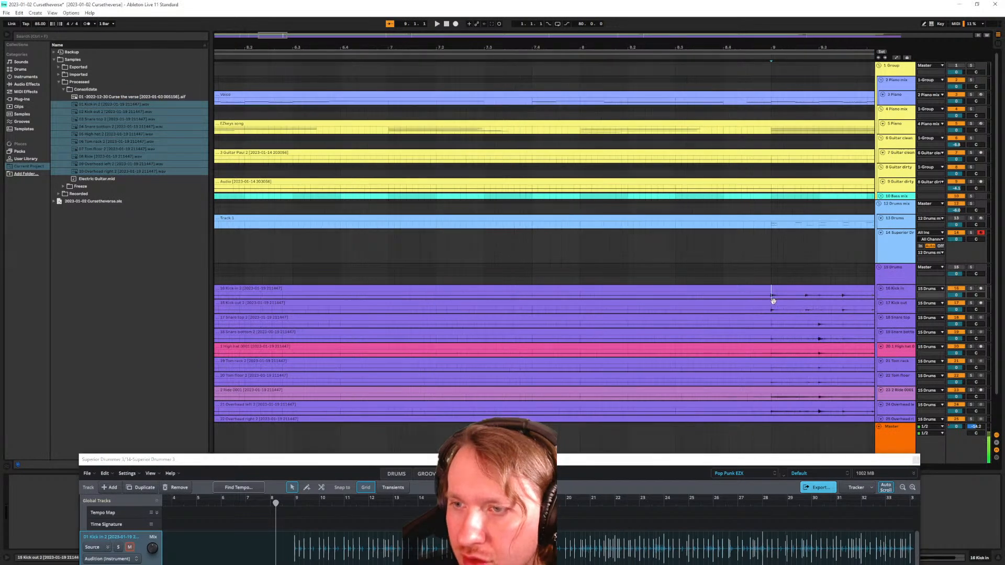
{"action": "key", "text": "w"}
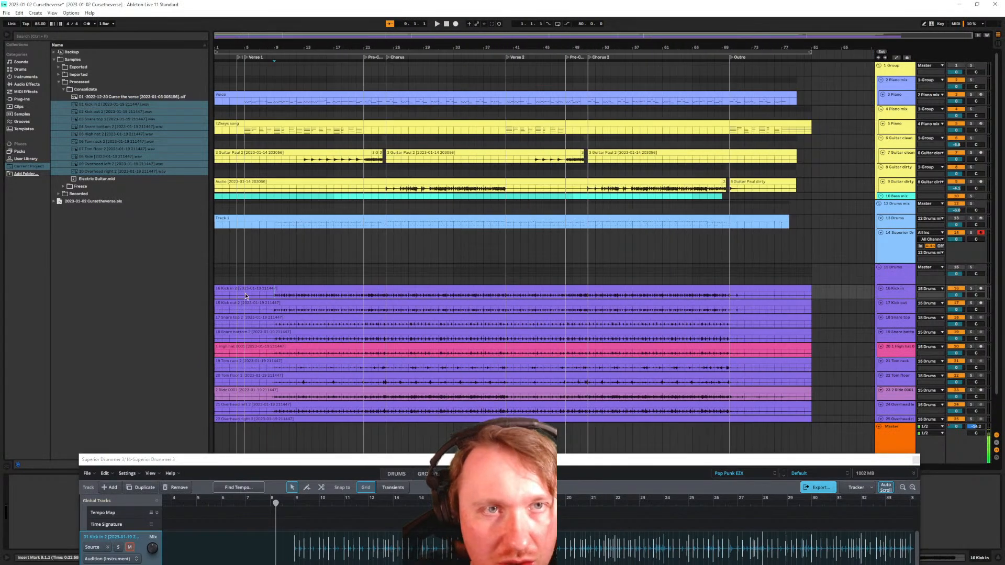
{"action": "scroll", "coordinate": [266, 290], "scroll_direction": "up", "scroll_amount": 6}
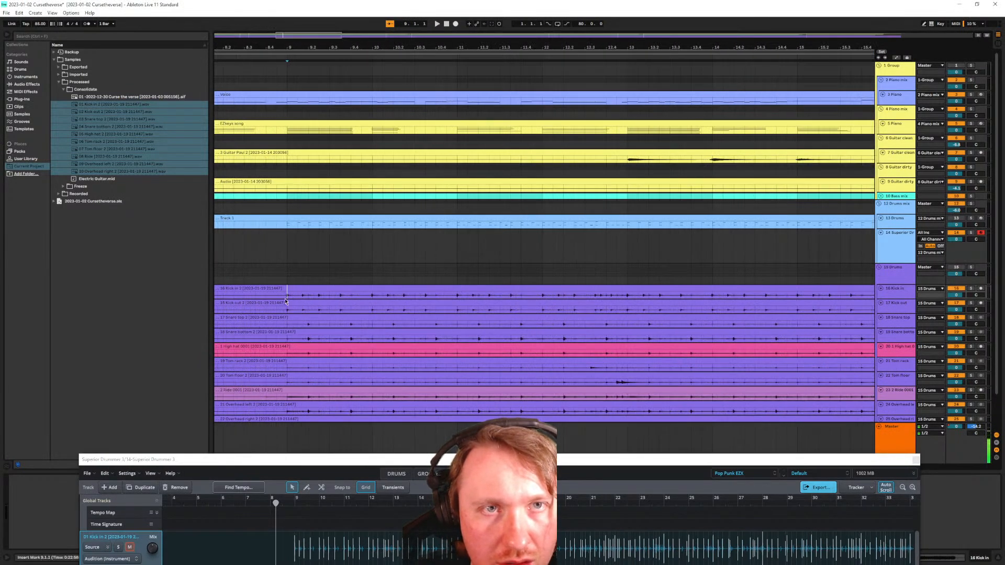
{"action": "scroll", "coordinate": [322, 296], "scroll_direction": "left", "scroll_amount": 10}
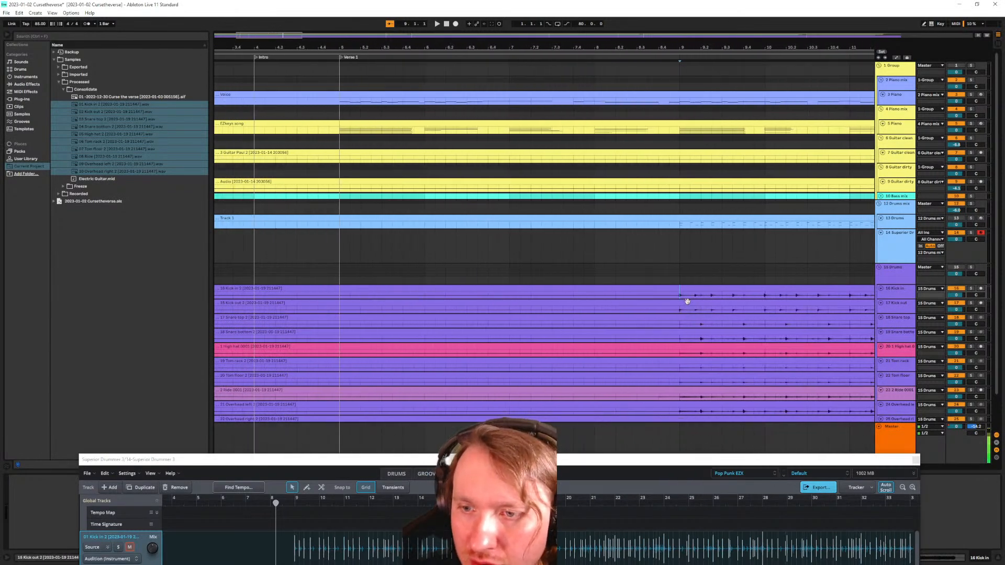
{"action": "left_click_drag", "start_coordinate": [592, 464], "coordinate": [617, 128]}
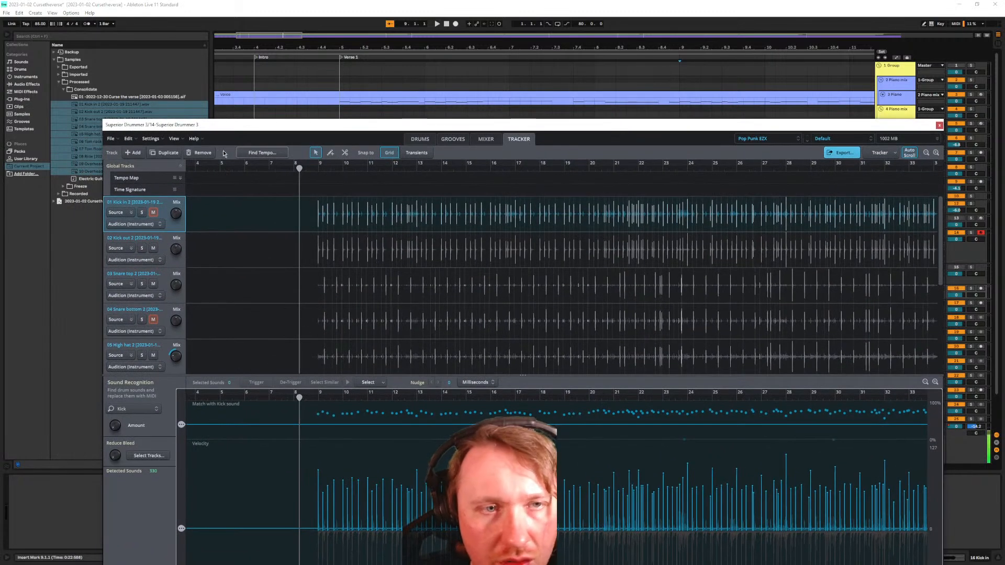
Open Find Tempo, play the drums from the start, and enable Move Selected Bar Only
{"action": "left_click", "coordinate": [275, 154]}
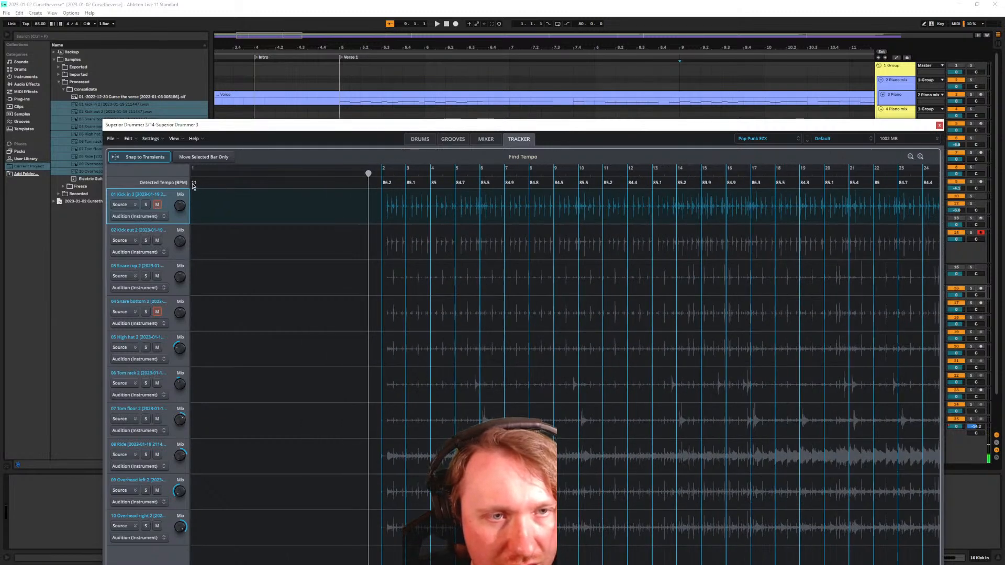
{"action": "key", "text": "space"}
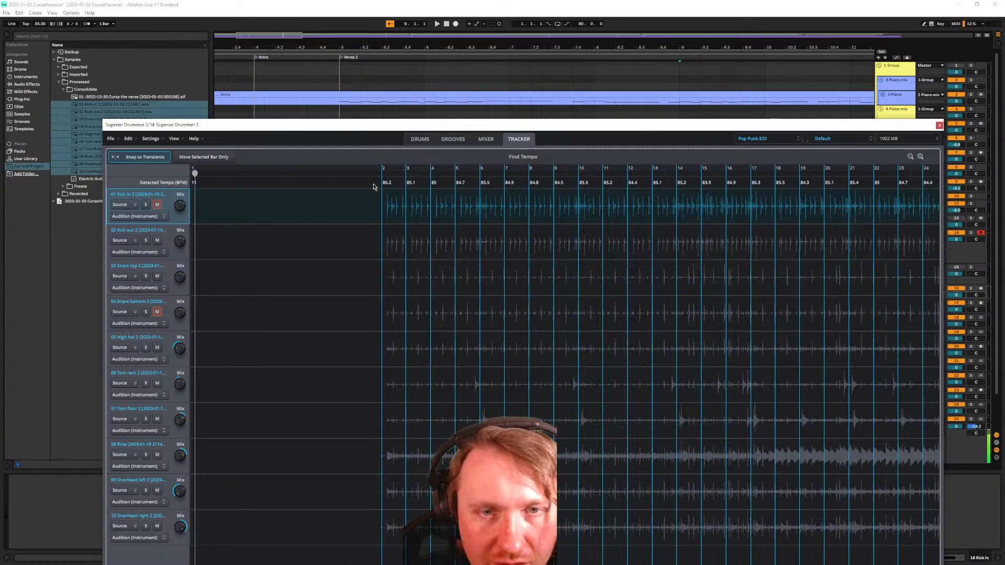
{"action": "scroll", "coordinate": [381, 217], "scroll_direction": "up", "scroll_amount": 3}
{"action": "scroll", "coordinate": [397, 226], "scroll_direction": "up", "scroll_amount": 2}
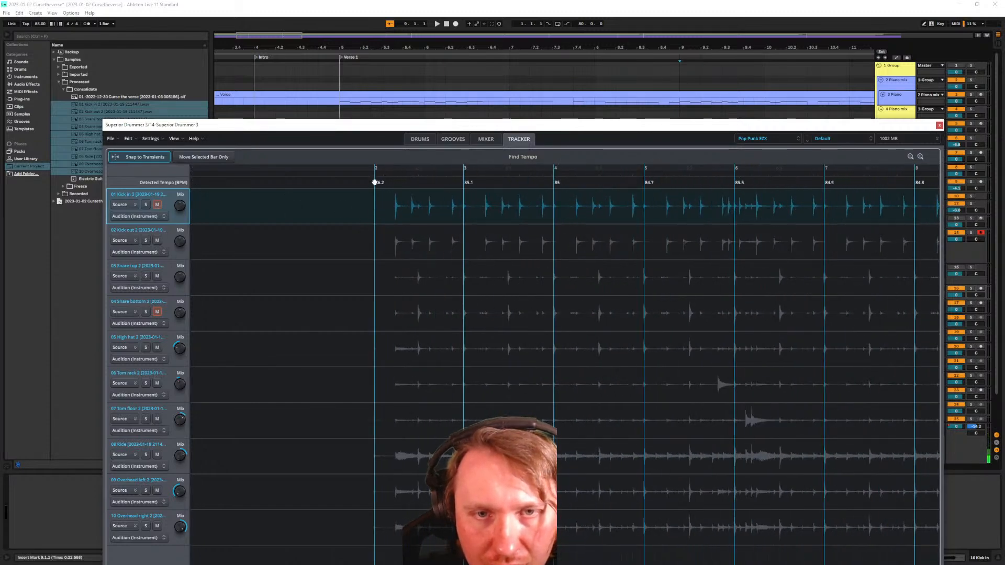
{"action": "left_click", "coordinate": [210, 156]}
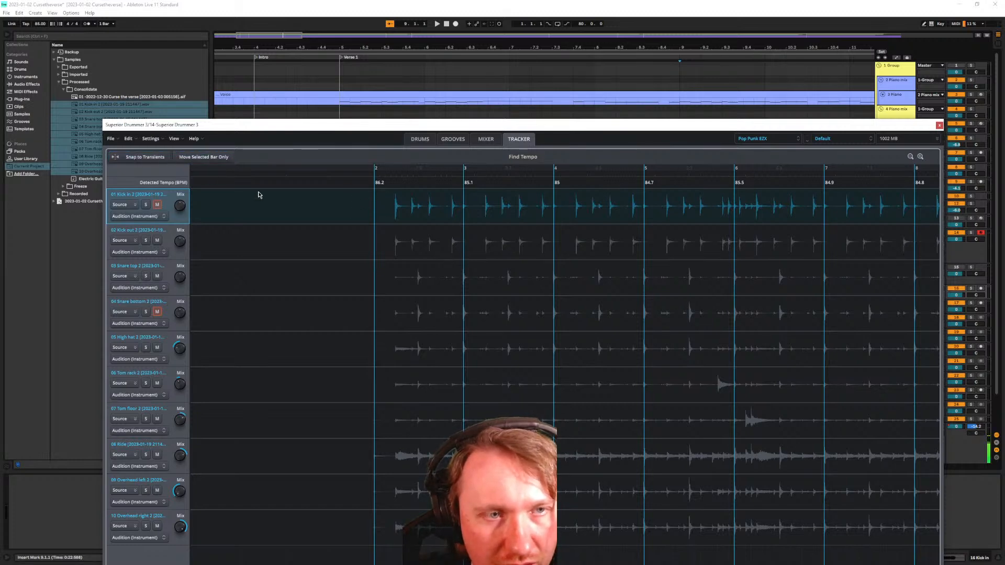
{"action": "scroll", "coordinate": [254, 191], "scroll_direction": "down", "scroll_amount": 4}
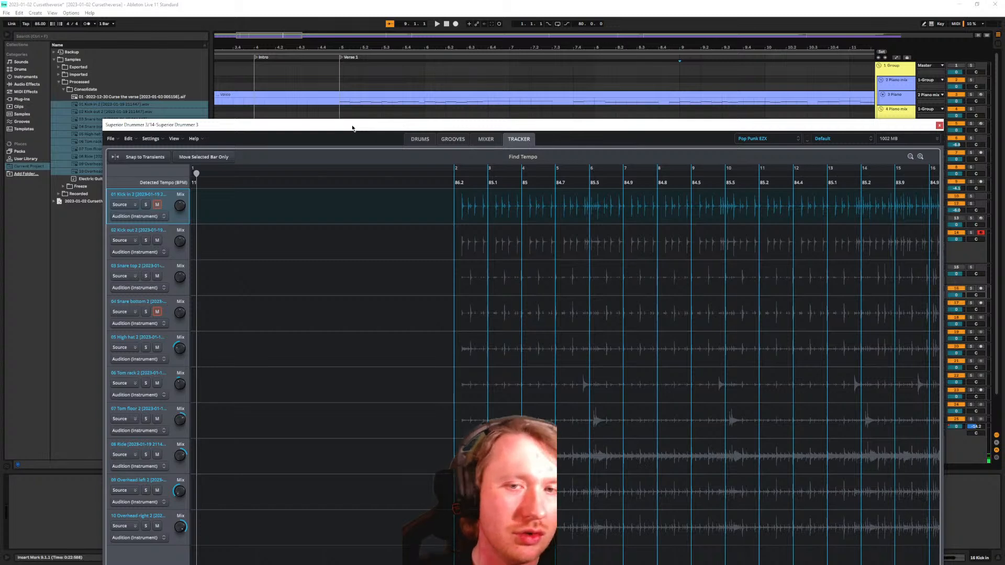
Zoom in on bar 2's first hits and raise the drummer window to show its bottom
{"action": "left_click_drag", "start_coordinate": [463, 216], "coordinate": [464, 291]}
{"action": "left_click_drag", "start_coordinate": [392, 212], "coordinate": [382, 238]}
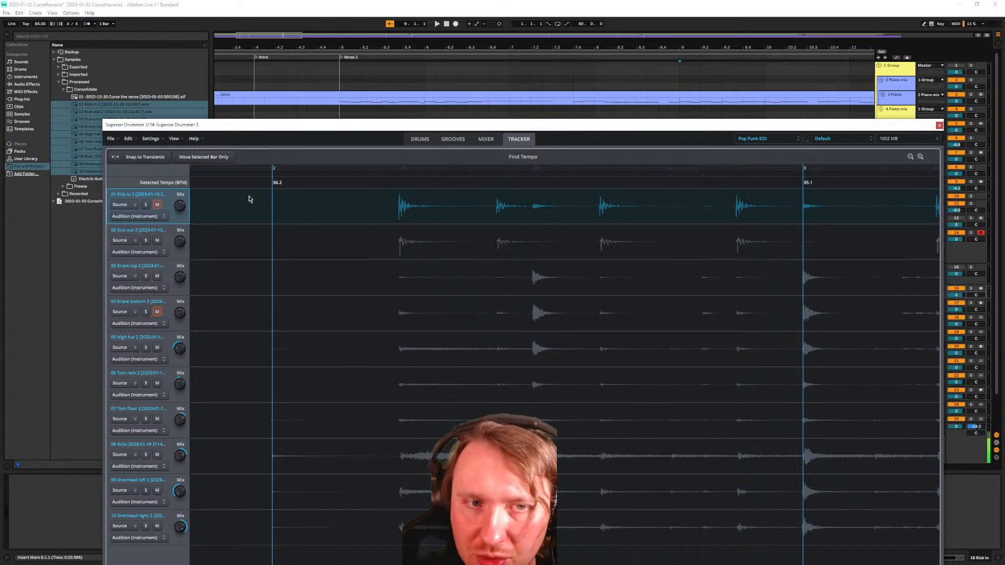
{"action": "scroll", "coordinate": [249, 199], "scroll_direction": "down", "scroll_amount": 8}
{"action": "scroll", "coordinate": [207, 183], "scroll_direction": "down", "scroll_amount": 6}
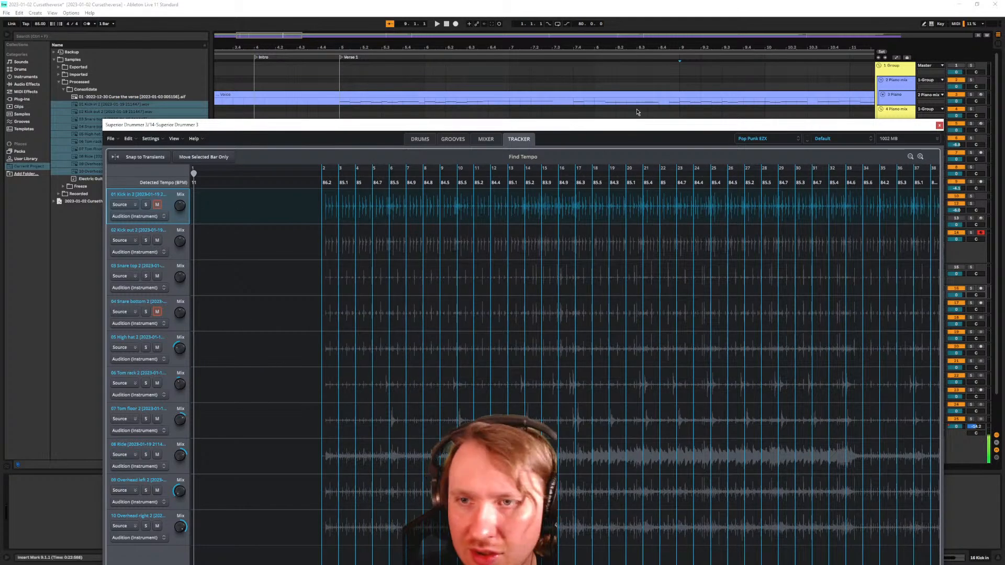
{"action": "left_click_drag", "start_coordinate": [599, 127], "coordinate": [611, 40]}
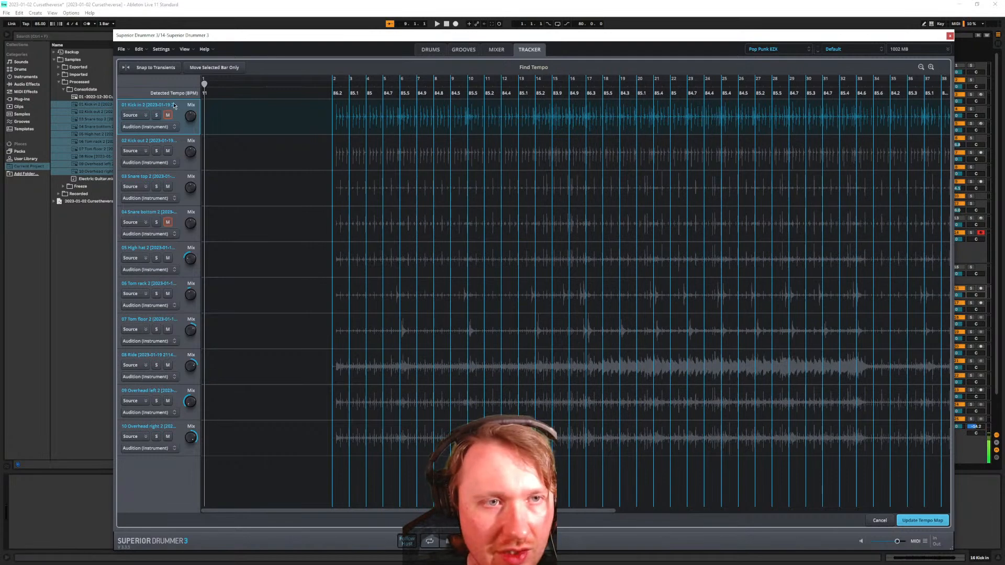
Test snapping bar 2 markers to transients on all ten tracks, undo each move, then cancel Find Tempo
{"action": "left_click", "coordinate": [167, 426], "text": "shift"}
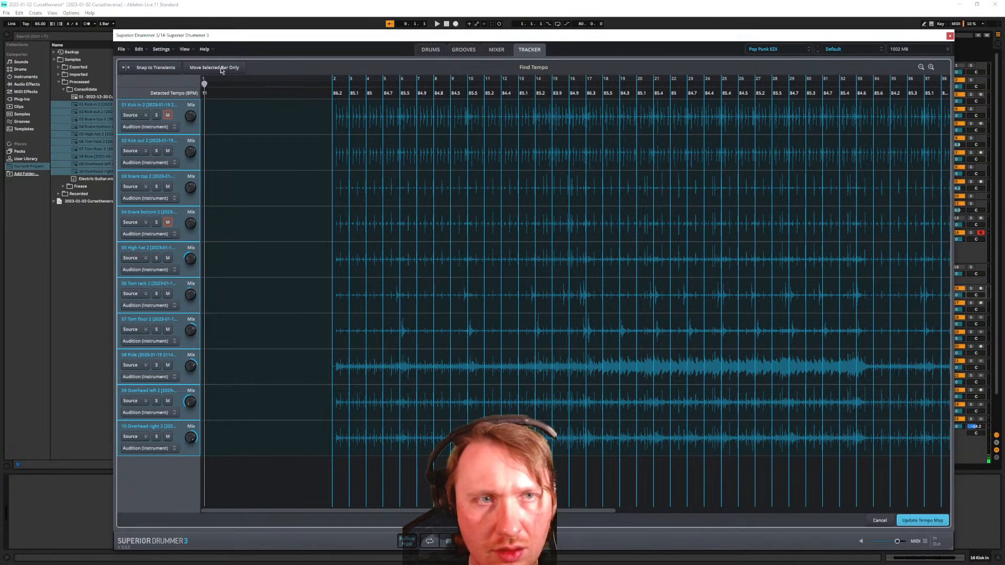
{"action": "left_click", "coordinate": [149, 68]}
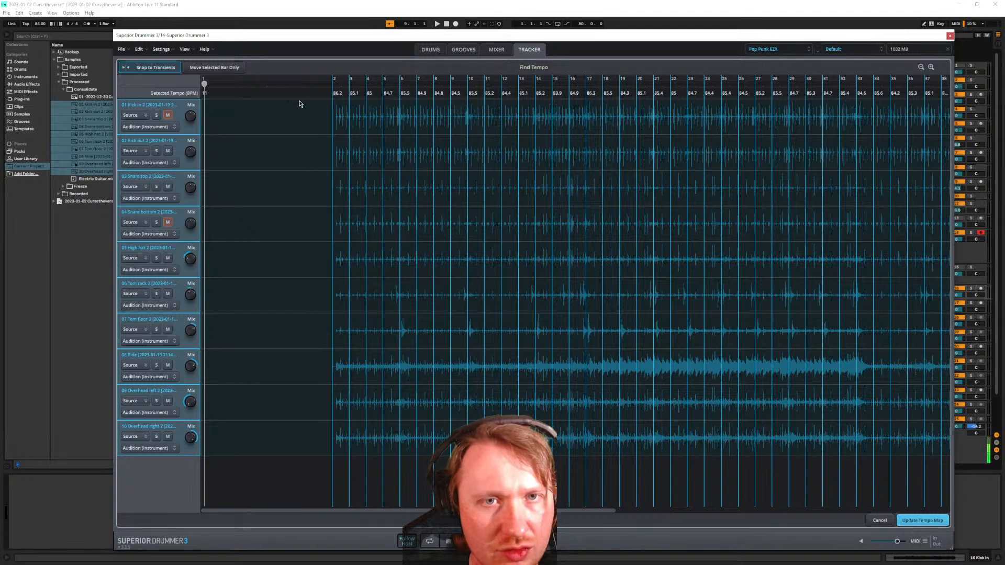
{"action": "mouse_move", "coordinate": [334, 94]}
{"action": "left_mouse_down"}
{"action": "mouse_move", "coordinate": [316, 94]}
{"action": "mouse_move", "coordinate": [507, 110]}
{"action": "mouse_move", "coordinate": [281, 123]}
{"action": "left_mouse_up"}
{"action": "key", "text": "ctrl+z"}
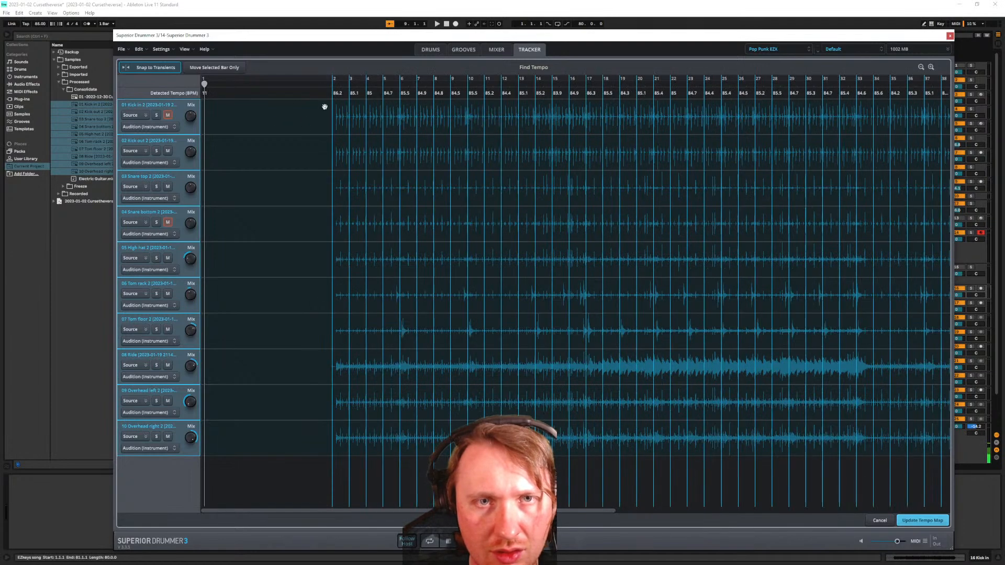
{"action": "left_click_drag", "start_coordinate": [333, 92], "coordinate": [286, 93]}
{"action": "key", "text": "ctrl+z"}
{"action": "mouse_move", "coordinate": [350, 92]}
{"action": "left_mouse_down"}
{"action": "mouse_move", "coordinate": [359, 94]}
{"action": "mouse_move", "coordinate": [333, 95]}
{"action": "mouse_move", "coordinate": [350, 97]}
{"action": "left_mouse_up"}
{"action": "key", "text": "ctrl+z"}
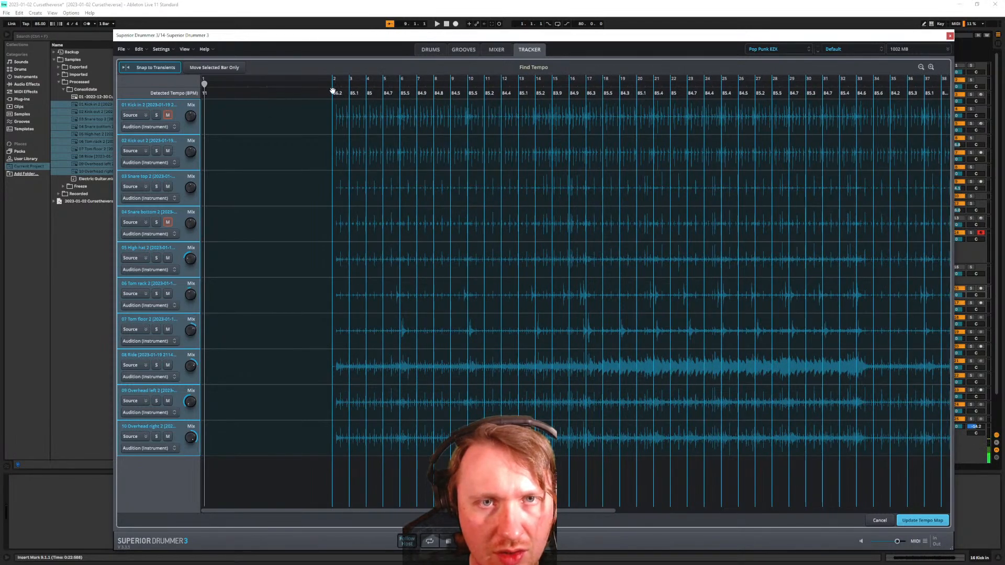
{"action": "left_click", "coordinate": [212, 68]}
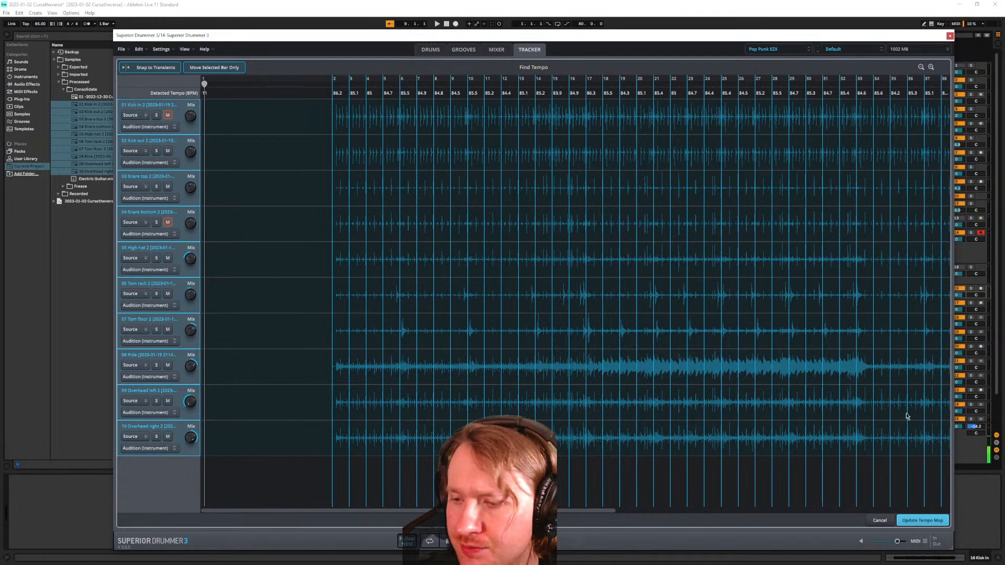
{"action": "left_click", "coordinate": [882, 522]}
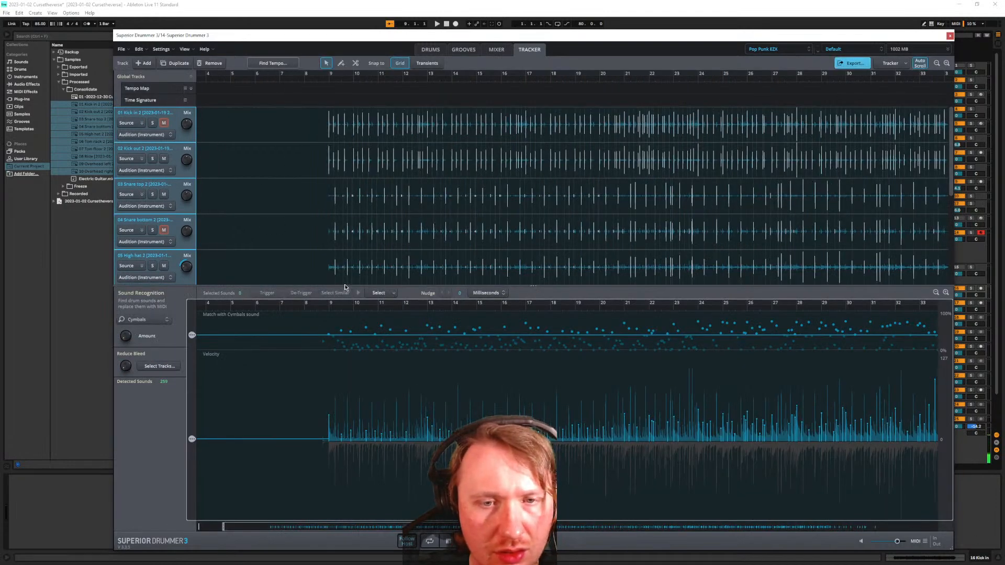
Select every drum track from Kick in to the last one and remove them from the Tracker
{"action": "left_click_drag", "start_coordinate": [347, 285], "coordinate": [346, 426]}
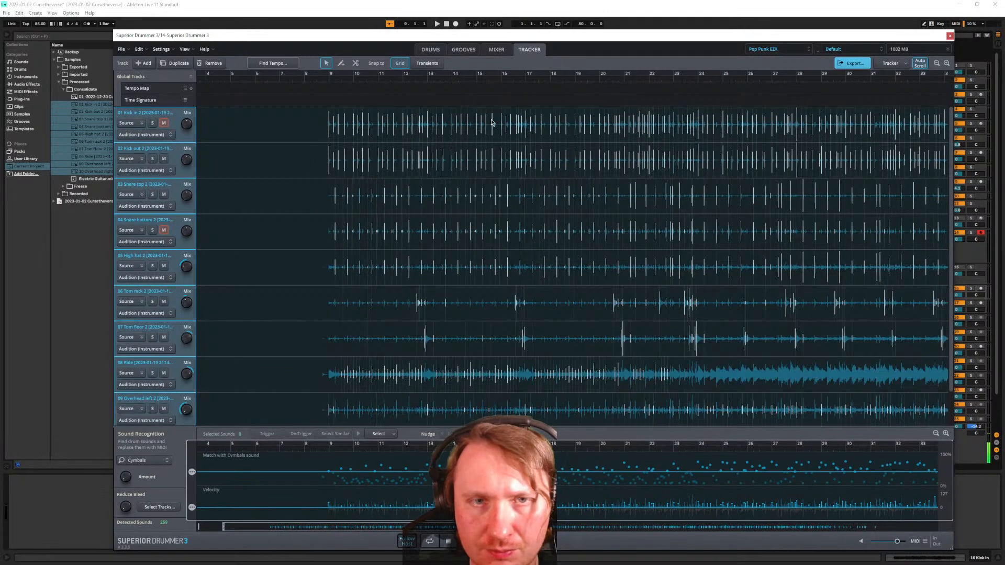
{"action": "scroll", "coordinate": [325, 156], "scroll_direction": "up", "scroll_amount": 3}
{"action": "left_click", "coordinate": [292, 152]}
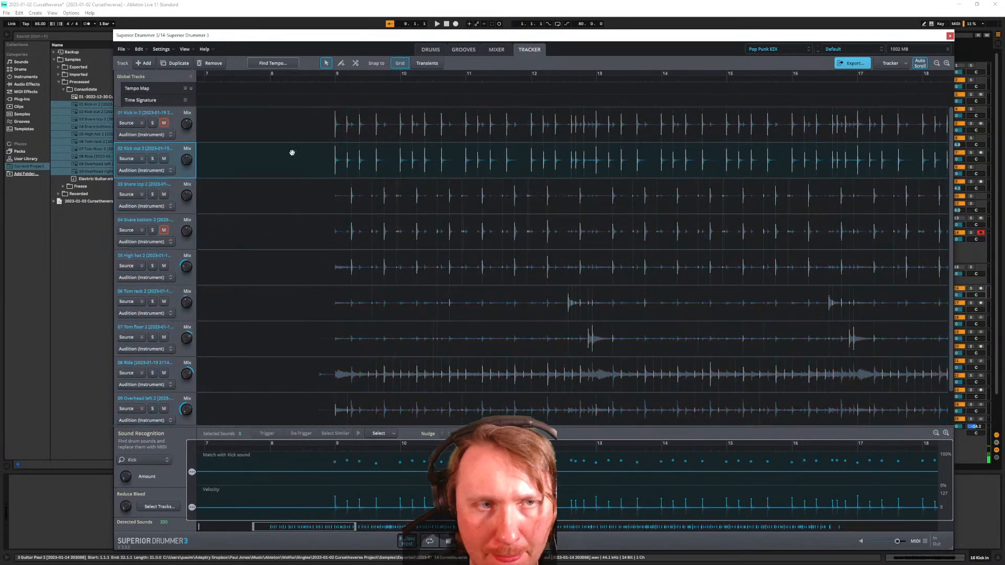
{"action": "right_click", "coordinate": [330, 164]}
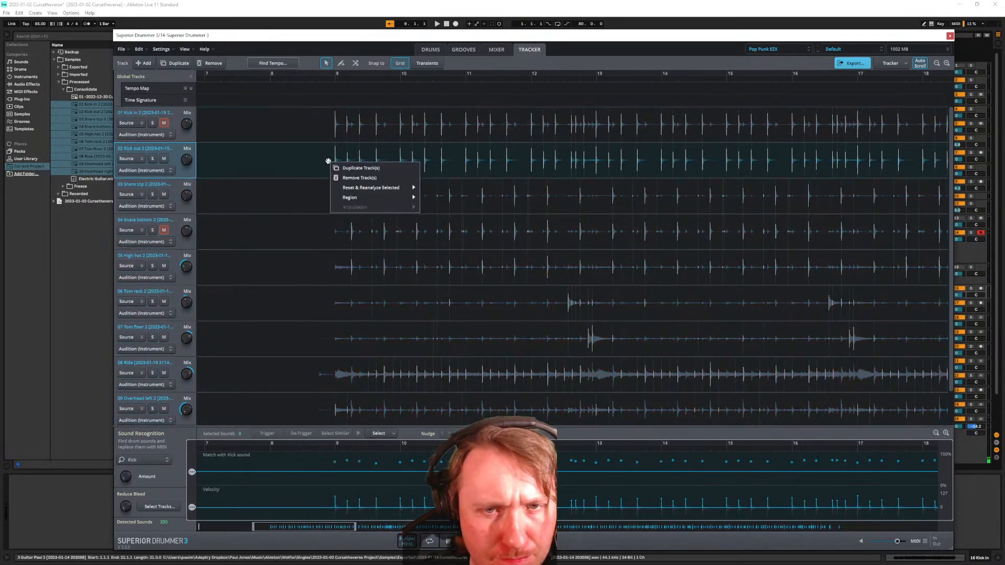
{"action": "left_click", "coordinate": [267, 157]}
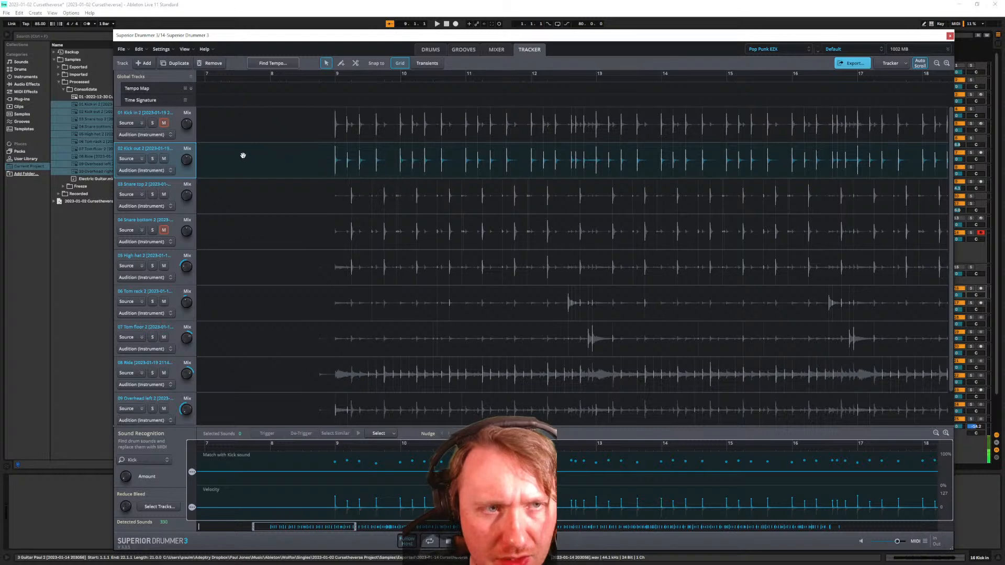
{"action": "left_click", "coordinate": [170, 125]}
{"action": "left_click", "coordinate": [169, 403], "text": "shift"}
{"action": "scroll", "coordinate": [185, 343], "scroll_direction": "down", "scroll_amount": 2}
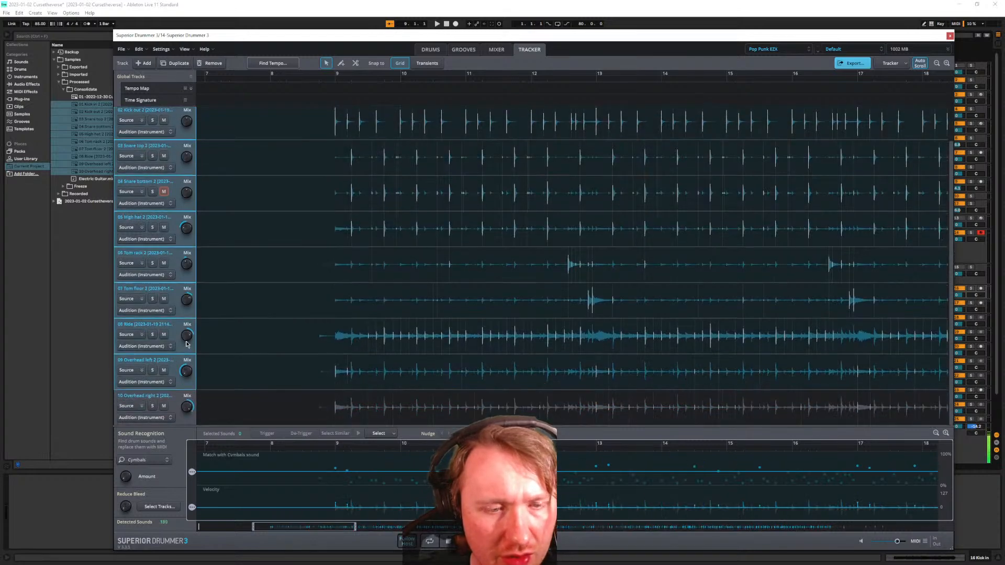
{"action": "left_click", "coordinate": [170, 398], "text": "shift"}
{"action": "right_click", "coordinate": [171, 396]}
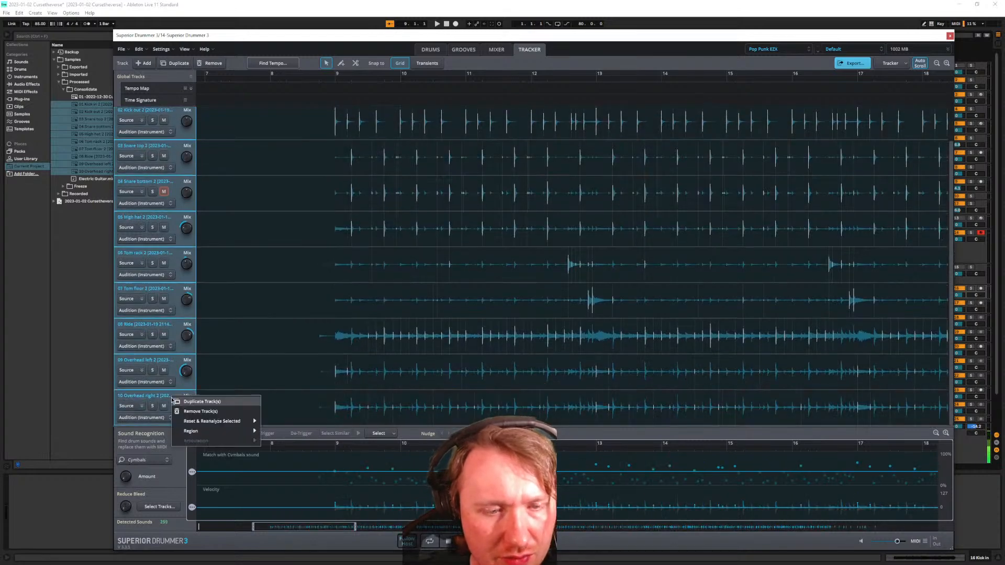
{"action": "left_click", "coordinate": [209, 411]}
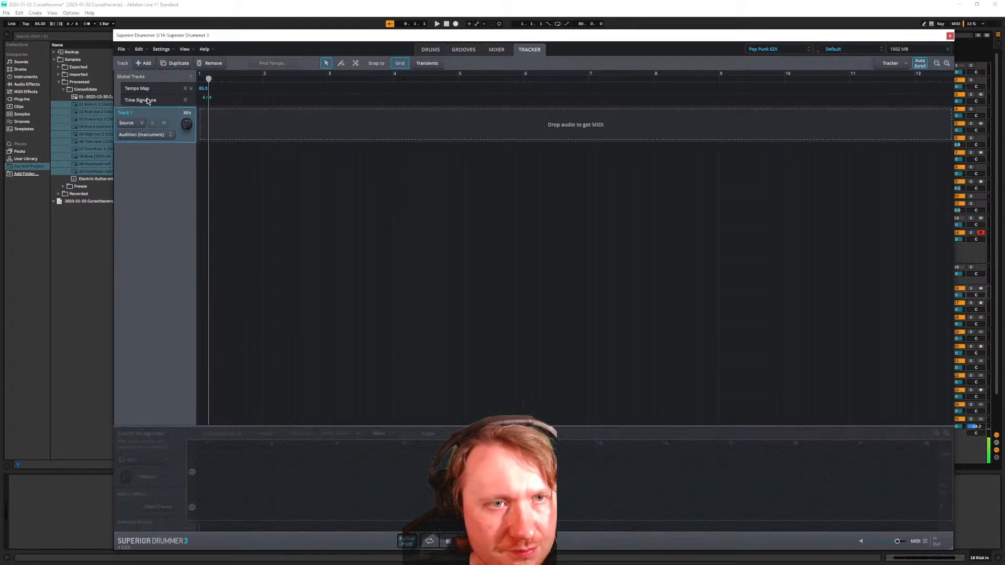
Check the empty Track 1 options and the Tracker options list without changing anything
{"action": "right_click", "coordinate": [166, 101]}
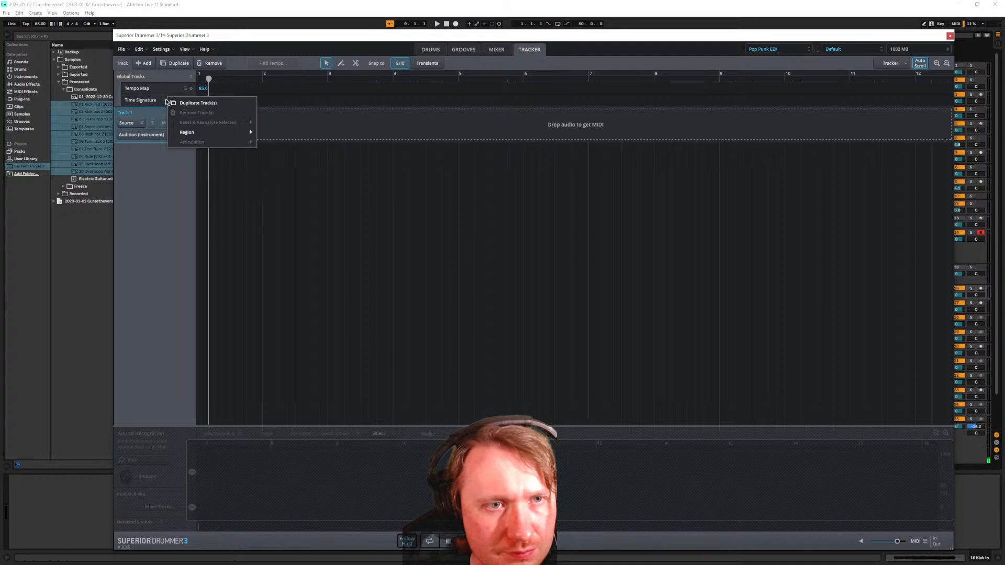
{"action": "left_click", "coordinate": [190, 81]}
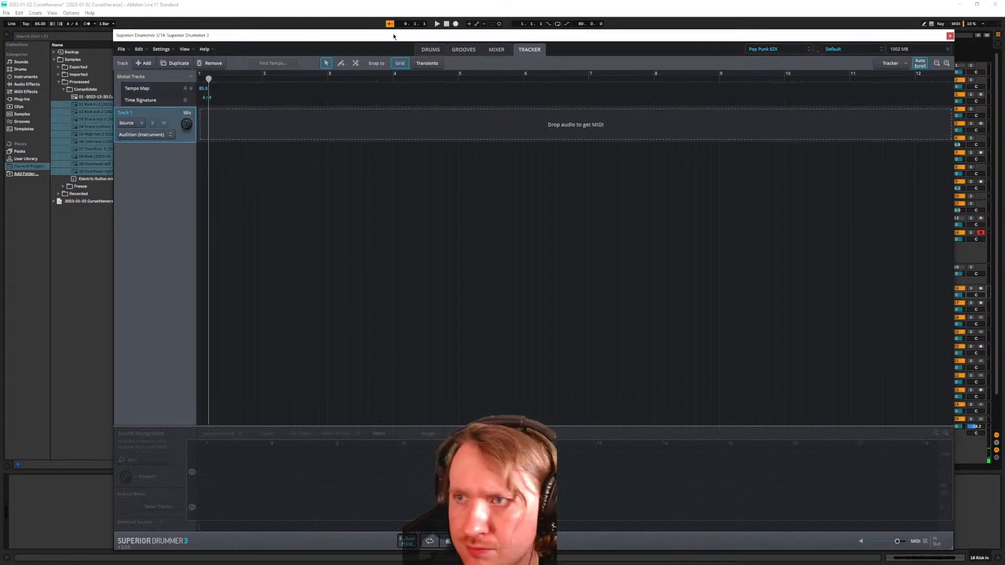
{"action": "left_click", "coordinate": [895, 64]}
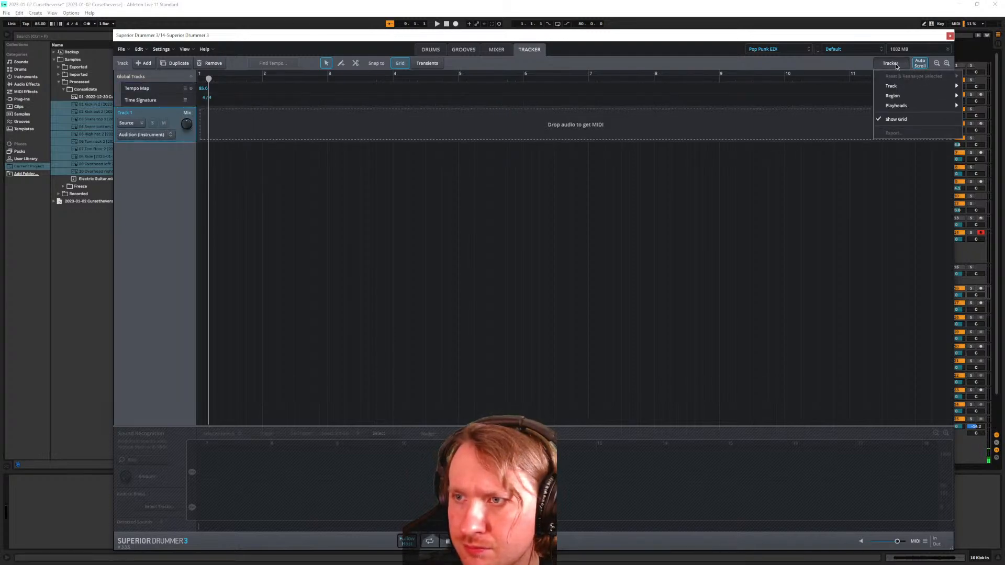
{"action": "left_click", "coordinate": [523, 36]}
Drag the Superior Drummer window down out of the way to reveal the drum clips
{"action": "left_click_drag", "start_coordinate": [522, 37], "coordinate": [705, 346]}
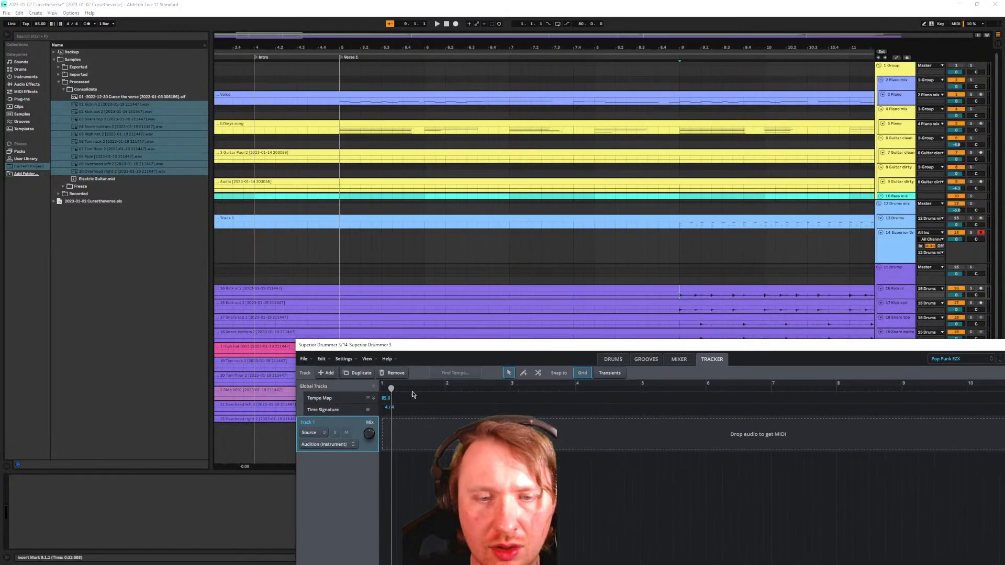
{"action": "left_click_drag", "start_coordinate": [483, 345], "coordinate": [375, 563]}
{"action": "left_click", "coordinate": [254, 294]}
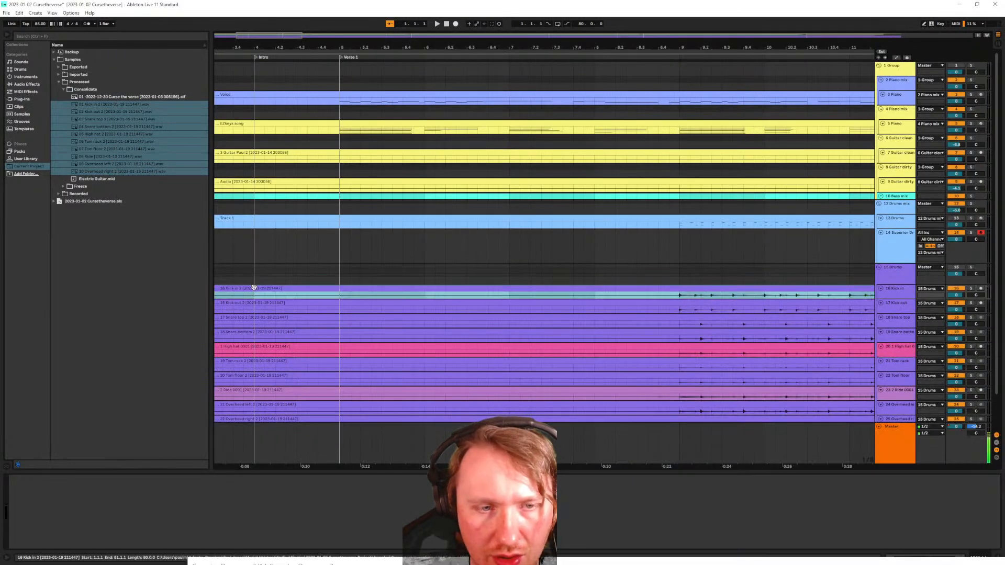
{"action": "scroll", "coordinate": [356, 355], "scroll_direction": "down", "scroll_amount": 2}
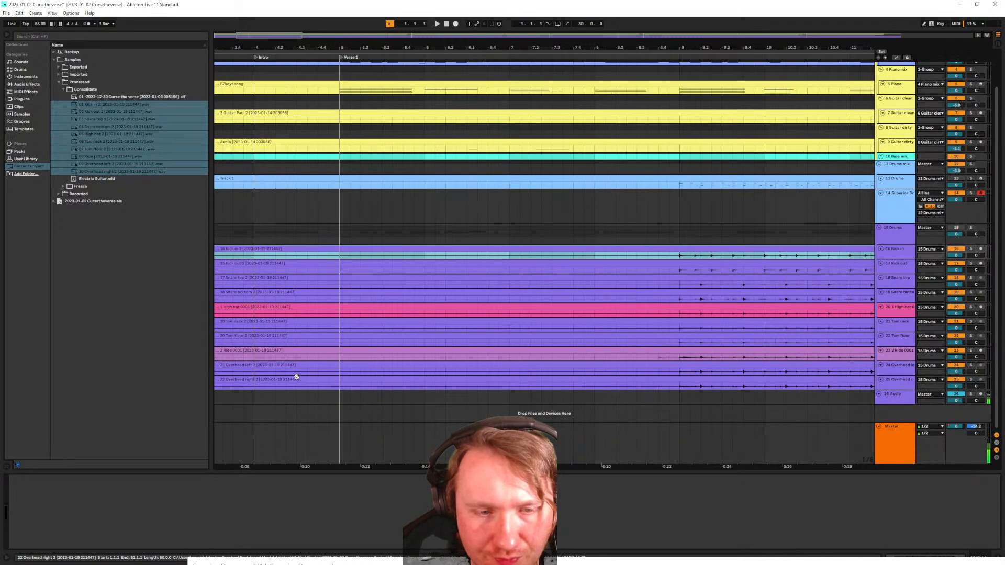
Select all ten drum clips, zoom to them, and drag them later in the timeline
{"action": "left_click", "coordinate": [262, 381], "text": "shift"}
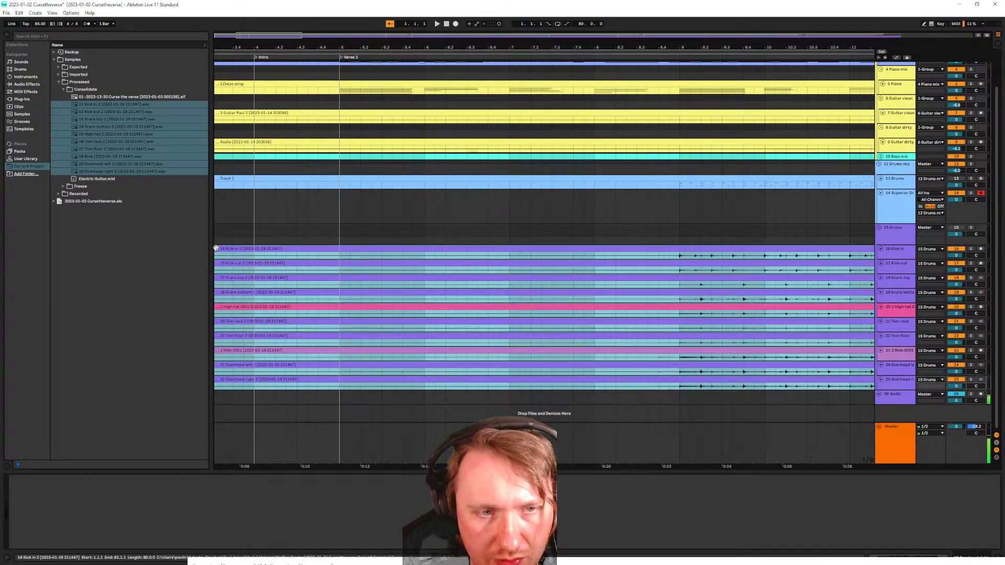
{"action": "key", "text": "z"}
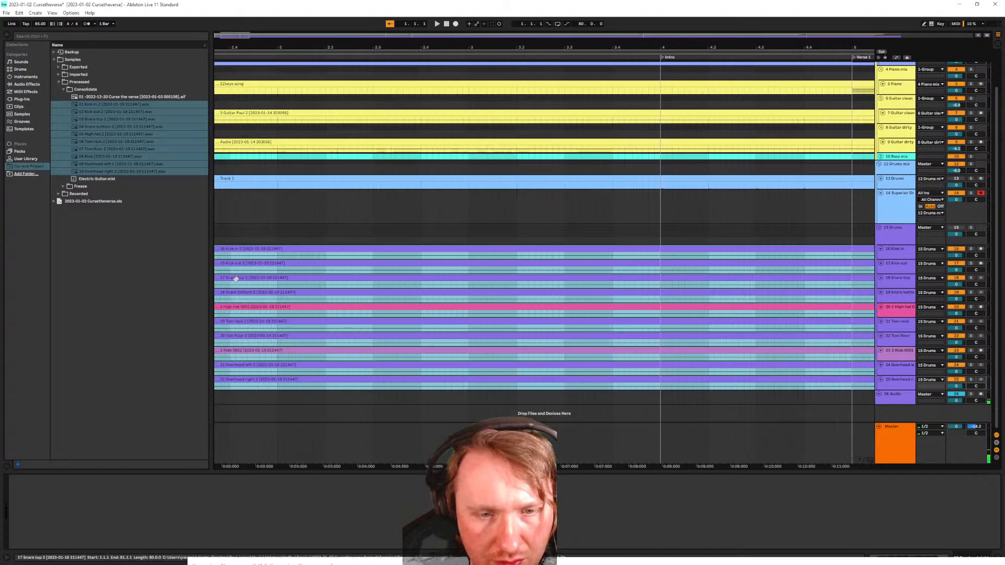
{"action": "left_click_drag", "start_coordinate": [224, 251], "coordinate": [509, 276]}
{"action": "scroll", "coordinate": [252, 270], "scroll_direction": "up", "scroll_amount": 5}
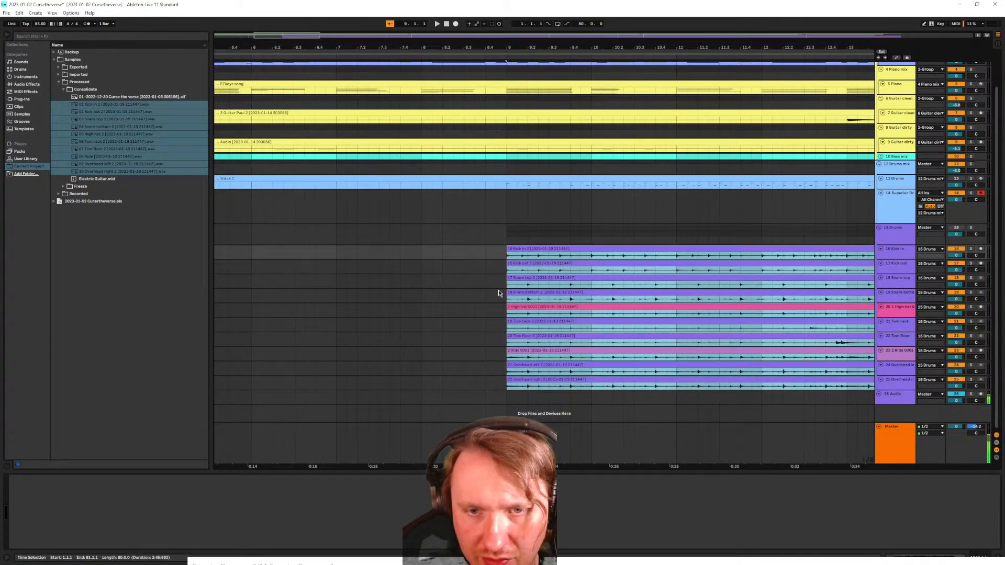
{"action": "left_click", "coordinate": [495, 281]}
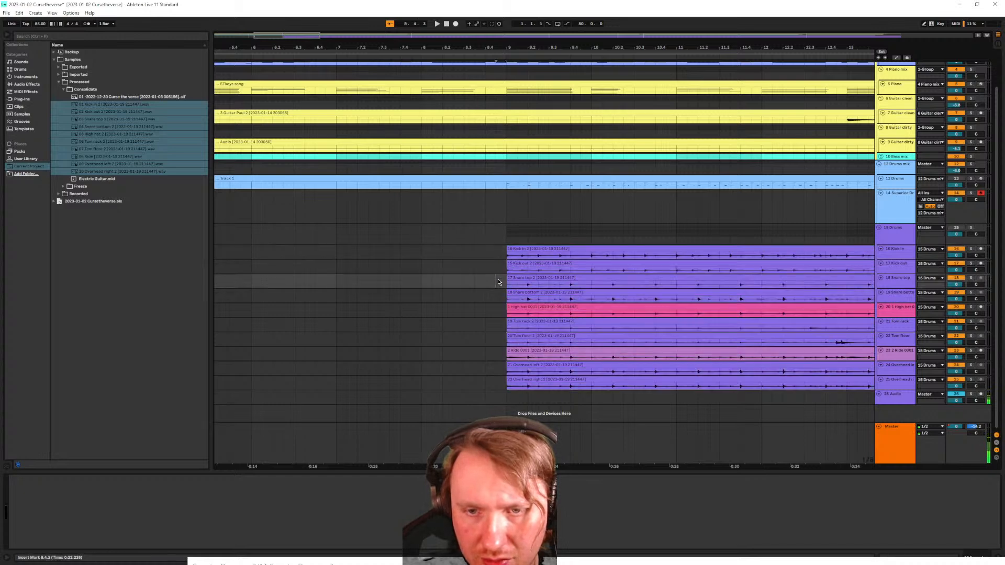
Fit all tracks vertically and the whole song horizontally into the arrangement view
{"action": "left_click", "coordinate": [489, 299]}
{"action": "key", "text": "alt"}
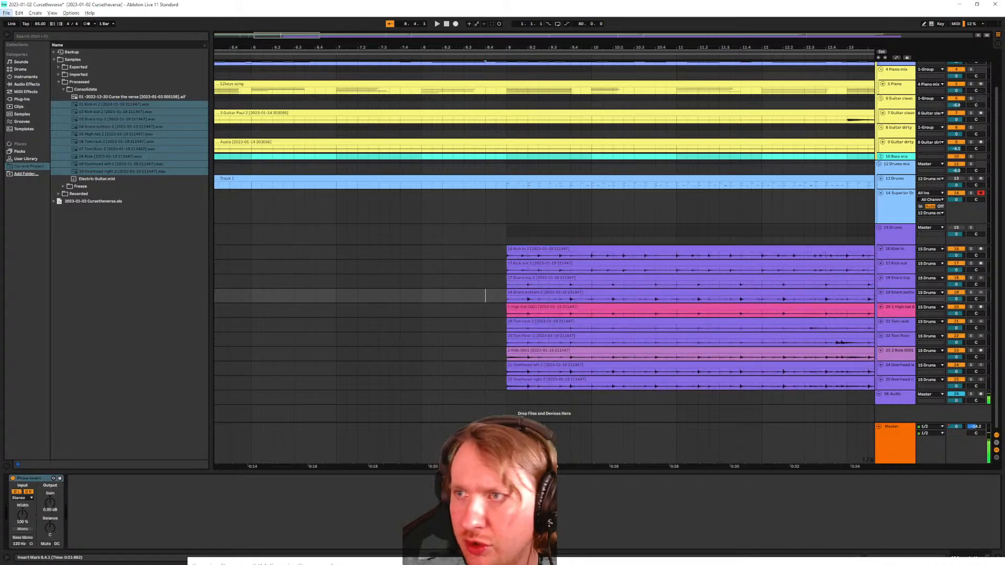
{"action": "left_click", "coordinate": [979, 36]}
{"action": "left_click", "coordinate": [987, 36]}
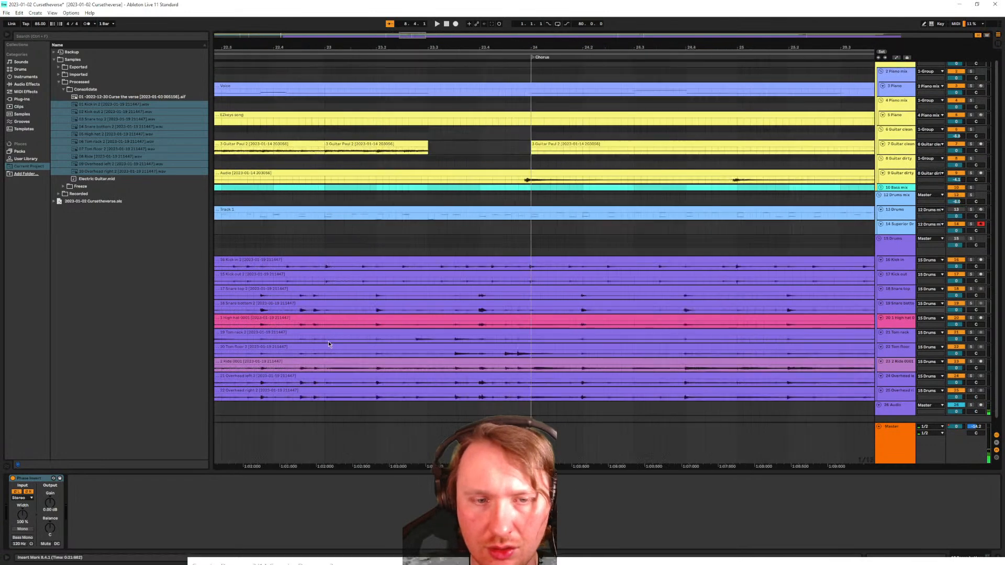
{"action": "scroll", "coordinate": [324, 337], "scroll_direction": "up", "scroll_amount": 10}
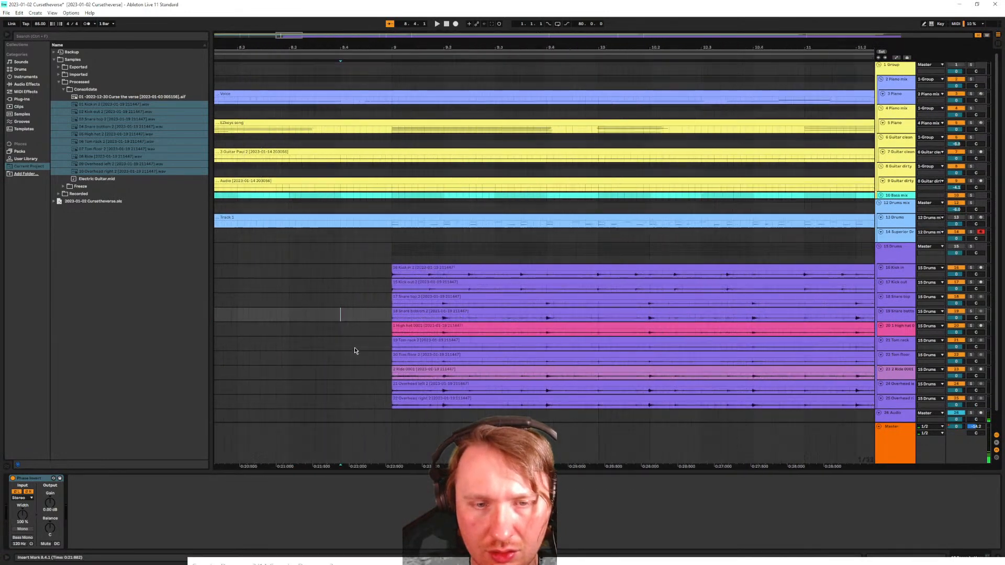
{"action": "scroll", "coordinate": [409, 322], "scroll_direction": "down", "scroll_amount": 1}
Make the drum tracks from Kick in down to Overhead right taller
{"action": "left_click", "coordinate": [900, 255]}
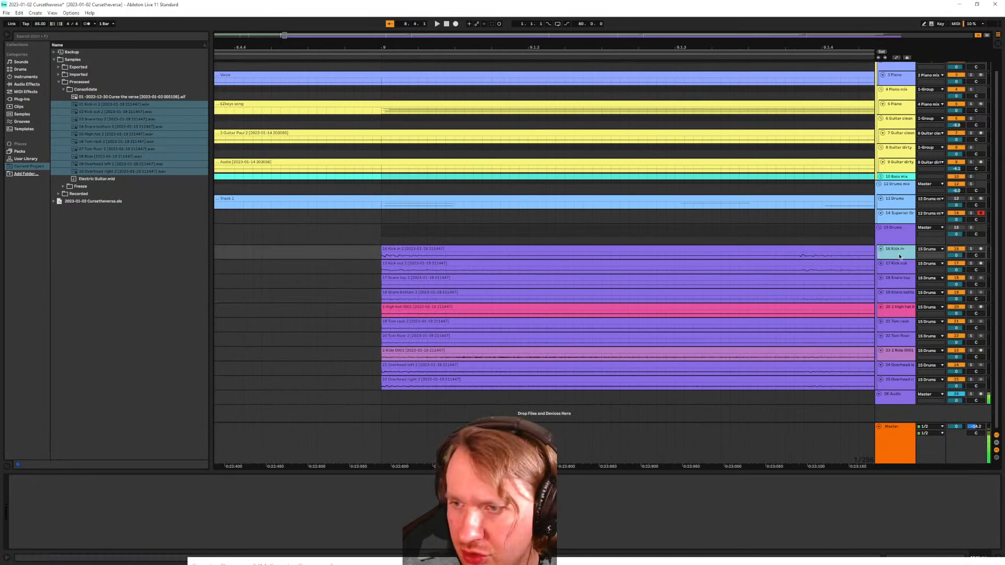
{"action": "left_click", "coordinate": [897, 388], "text": "shift"}
{"action": "left_click_drag", "start_coordinate": [897, 390], "coordinate": [902, 424]}
{"action": "left_click_drag", "start_coordinate": [382, 330], "coordinate": [382, 331]}
Set the playback start just before bar 9 and play the drums to check alignment
{"action": "scroll", "coordinate": [401, 287], "scroll_direction": "up", "scroll_amount": 4}
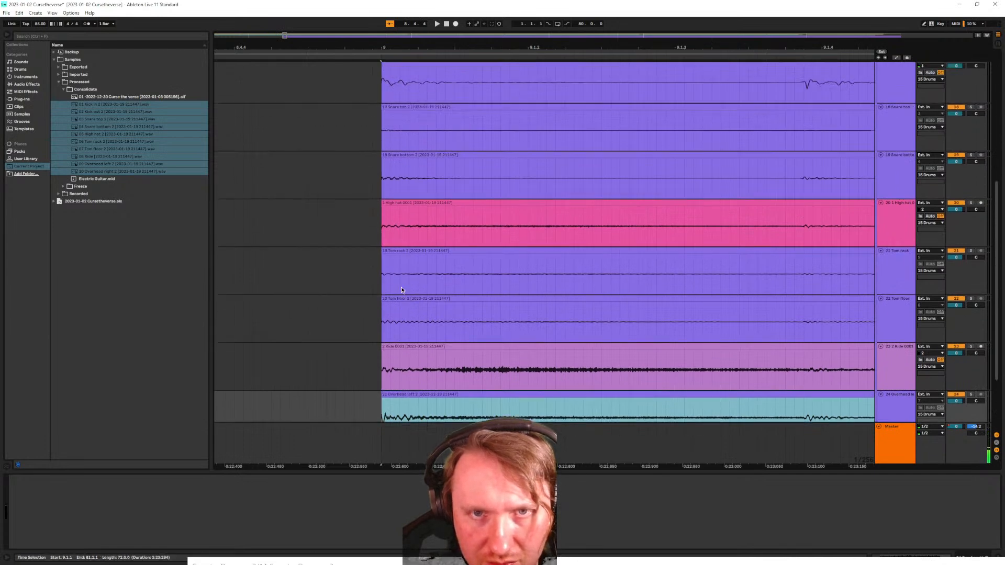
{"action": "scroll", "coordinate": [418, 260], "scroll_direction": "up", "scroll_amount": 2}
{"action": "left_click", "coordinate": [401, 143]}
{"action": "scroll", "coordinate": [403, 157], "scroll_direction": "down", "scroll_amount": 2}
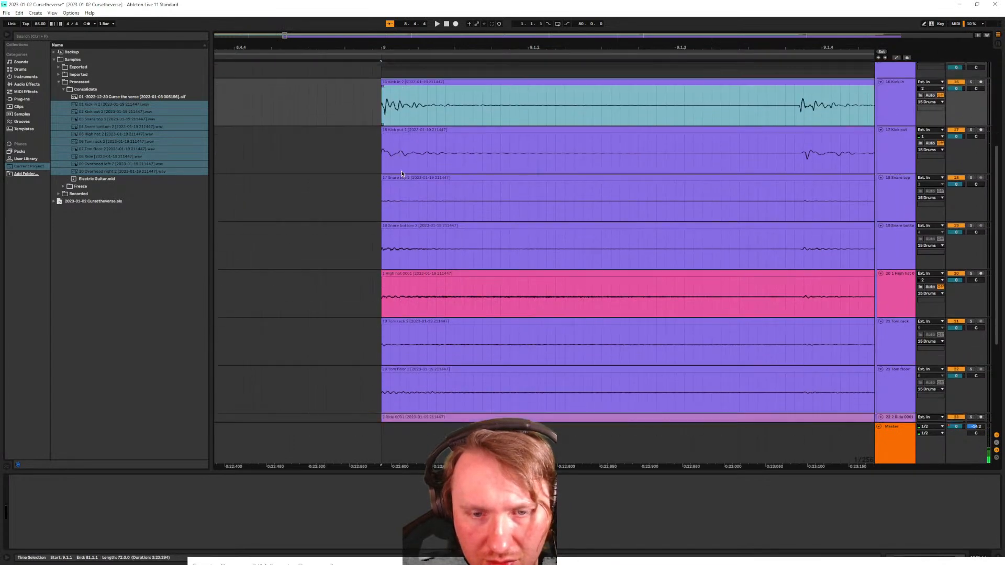
{"action": "scroll", "coordinate": [406, 164], "scroll_direction": "right", "scroll_amount": 1}
{"action": "left_click", "coordinate": [326, 145]}
{"action": "key", "text": "space"}
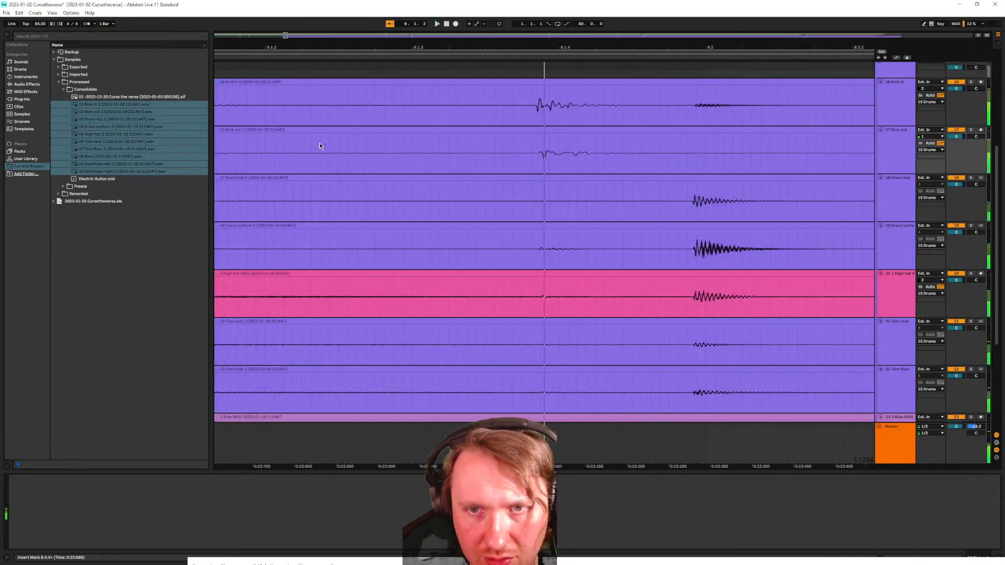
Replay the drums from the insert marker while shifting the view along the timeline
{"action": "scroll", "coordinate": [952, 108], "scroll_direction": "up", "scroll_amount": 2}
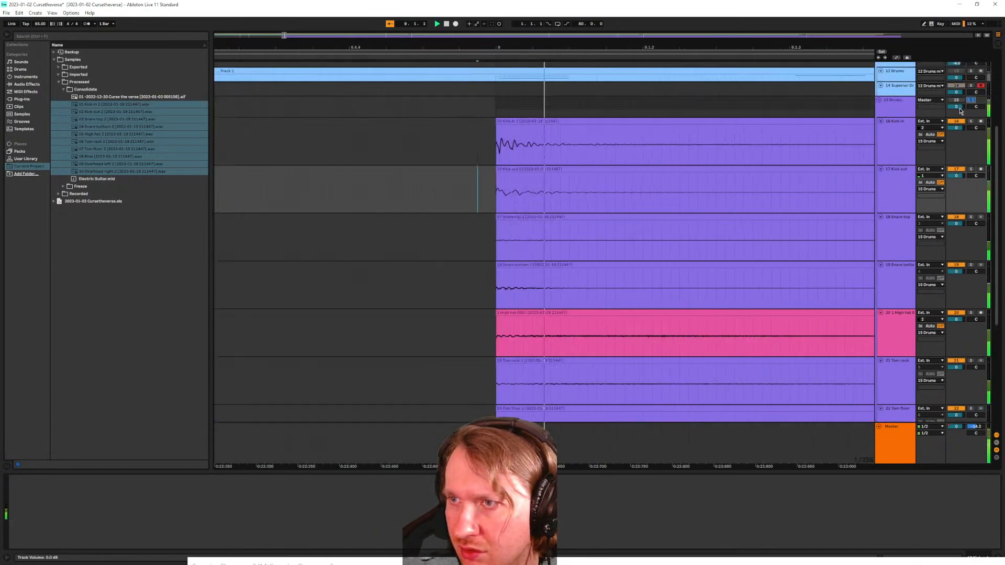
{"action": "key", "text": "space"}
{"action": "key", "text": "space"}
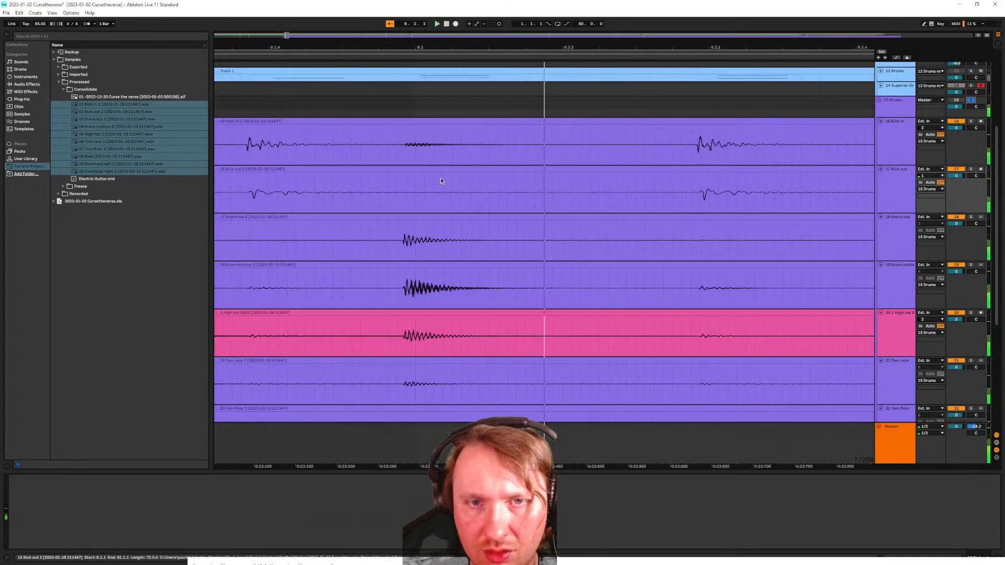
{"action": "scroll", "coordinate": [330, 195], "scroll_direction": "down", "scroll_amount": 5}
{"action": "left_click_drag", "start_coordinate": [238, 208], "coordinate": [276, 208]}
{"action": "left_click", "coordinate": [336, 123]}
{"action": "left_click_drag", "start_coordinate": [346, 294], "coordinate": [276, 275]}
{"action": "scroll", "coordinate": [307, 254], "scroll_direction": "down", "scroll_amount": 6}
Select all drum clips down to Overhead right and extend their starts back to bar 4.2.1
{"action": "scroll", "coordinate": [276, 273], "scroll_direction": "down", "scroll_amount": 8}
{"action": "scroll", "coordinate": [269, 172], "scroll_direction": "up", "scroll_amount": 3}
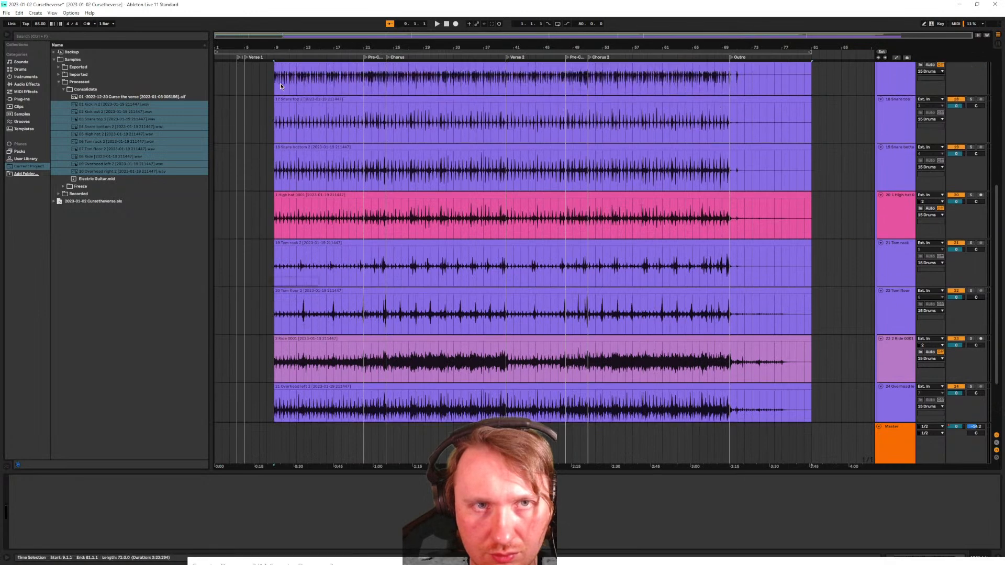
{"action": "scroll", "coordinate": [265, 146], "scroll_direction": "up", "scroll_amount": 2}
{"action": "scroll", "coordinate": [293, 257], "scroll_direction": "down", "scroll_amount": 4}
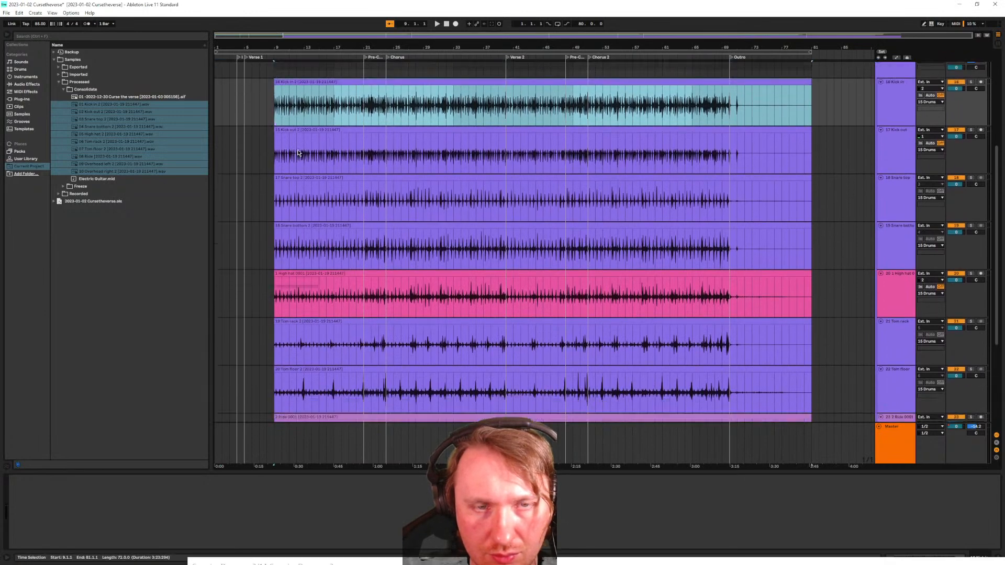
{"action": "scroll", "coordinate": [294, 259], "scroll_direction": "down", "scroll_amount": 3}
{"action": "left_click", "coordinate": [294, 346], "text": "shift"}
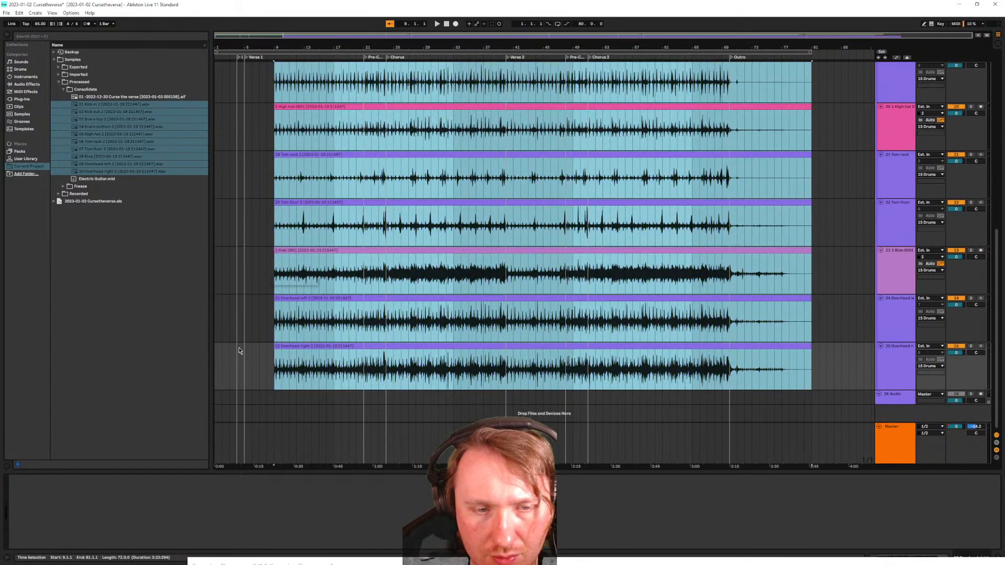
{"action": "scroll", "coordinate": [238, 347], "scroll_direction": "up", "scroll_amount": 5}
{"action": "left_click_drag", "start_coordinate": [426, 346], "coordinate": [236, 342]}
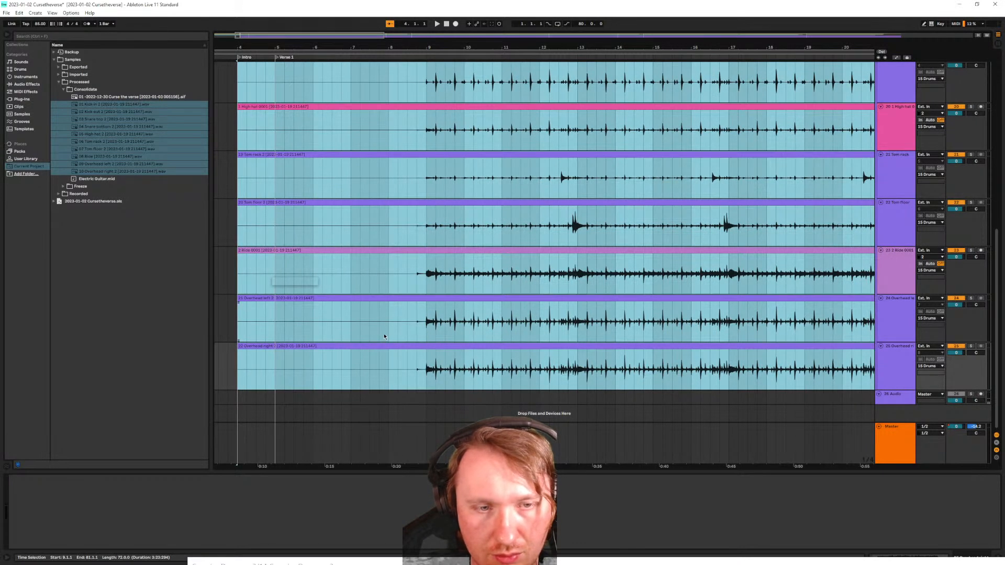
Replay the drums from near bar 8 to find where the drumming begins
{"action": "scroll", "coordinate": [376, 327], "scroll_direction": "left", "scroll_amount": 3}
{"action": "key", "text": "space"}
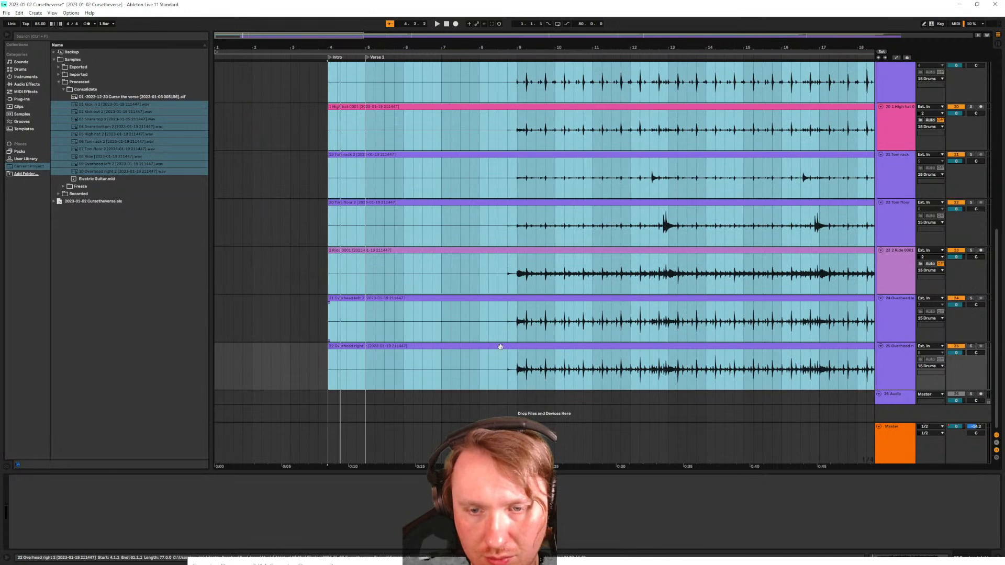
{"action": "left_click", "coordinate": [507, 370]}
{"action": "key", "text": "space"}
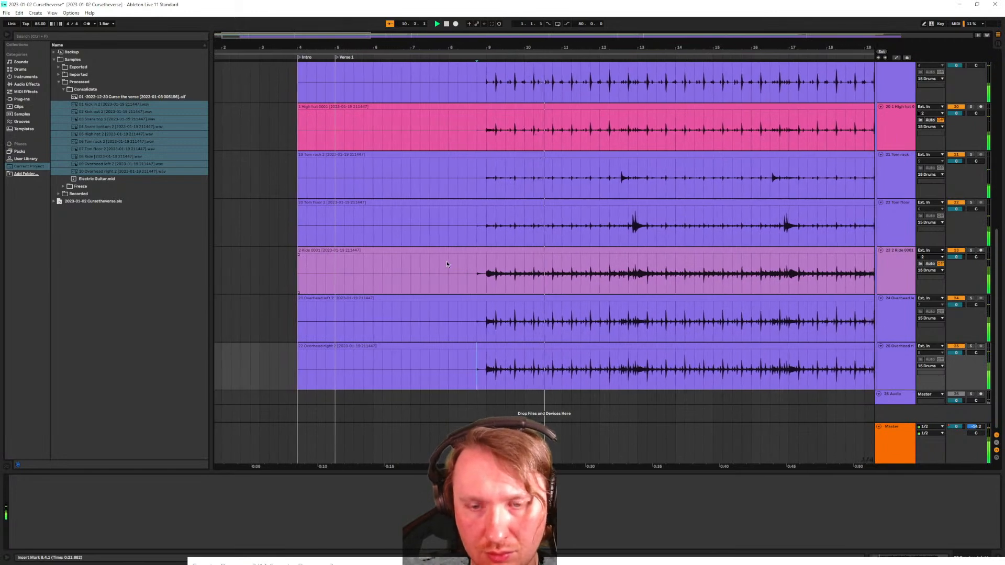
{"action": "scroll", "coordinate": [397, 225], "scroll_direction": "up", "scroll_amount": 2}
{"action": "scroll", "coordinate": [399, 223], "scroll_direction": "down", "scroll_amount": 6}
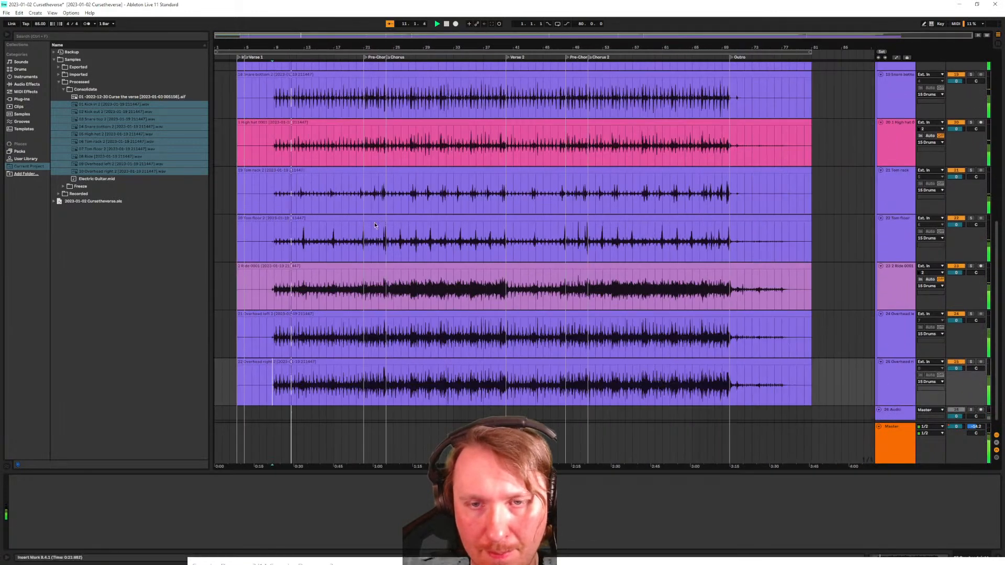
{"action": "scroll", "coordinate": [333, 231], "scroll_direction": "up", "scroll_amount": 4}
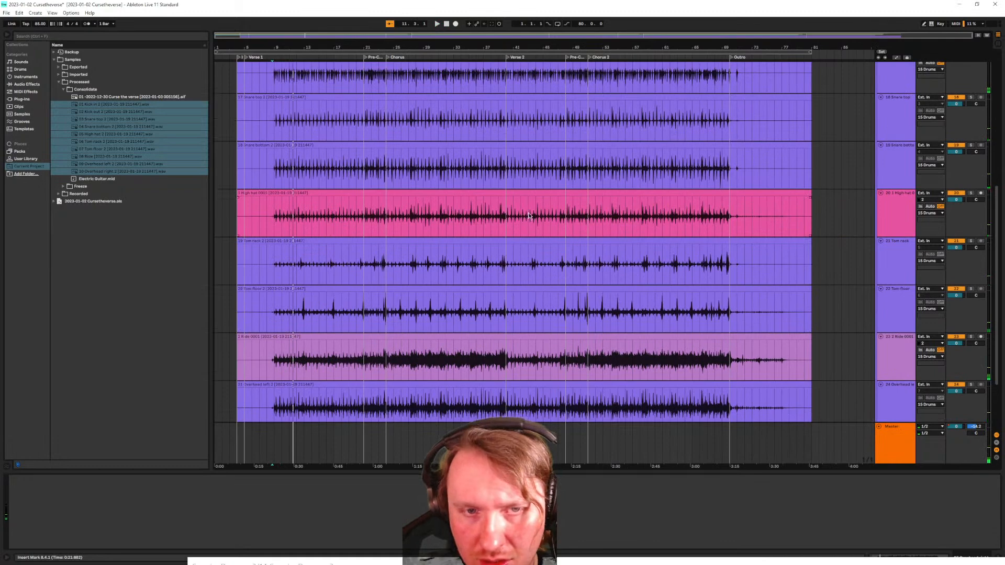
{"action": "scroll", "coordinate": [359, 217], "scroll_direction": "up", "scroll_amount": 2}
{"action": "scroll", "coordinate": [314, 193], "scroll_direction": "up", "scroll_amount": 2}
{"action": "scroll", "coordinate": [236, 158], "scroll_direction": "up", "scroll_amount": 6}
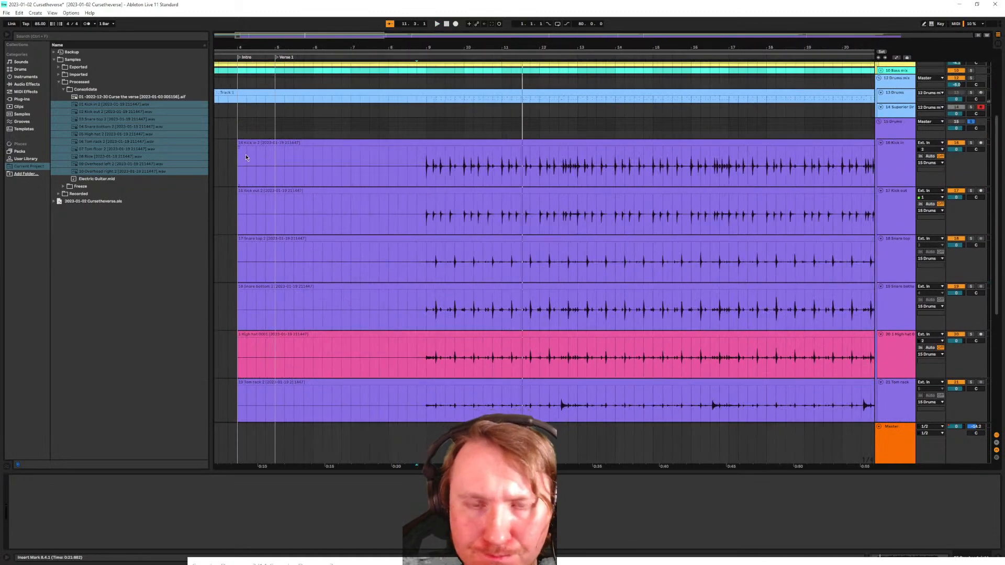
{"action": "scroll", "coordinate": [245, 176], "scroll_direction": "left", "scroll_amount": 3}
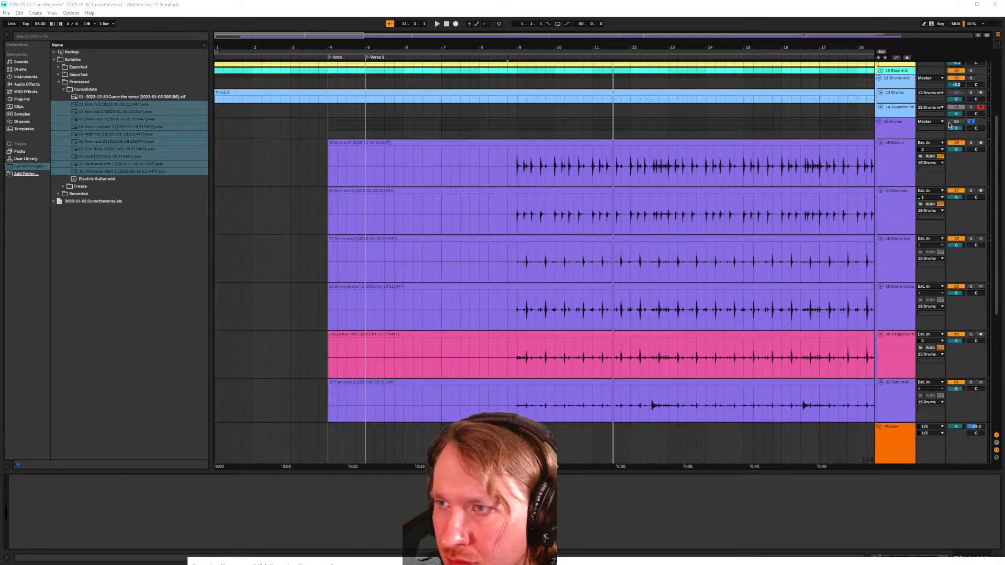
Trim the empty start off all drum clips to bar 9 and fit the whole song in view
{"action": "left_click", "coordinate": [406, 154]}
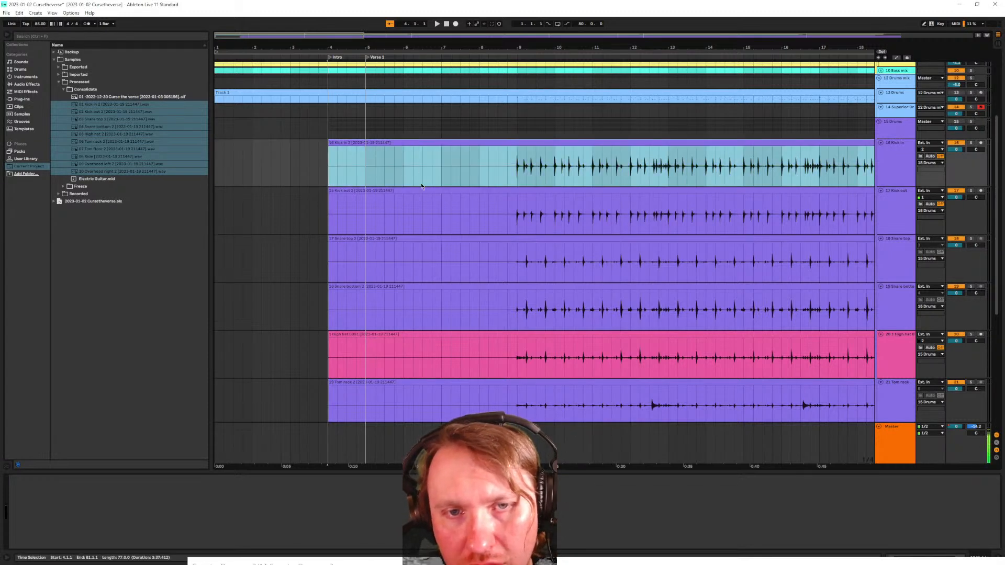
{"action": "scroll", "coordinate": [414, 163], "scroll_direction": "down", "scroll_amount": 5}
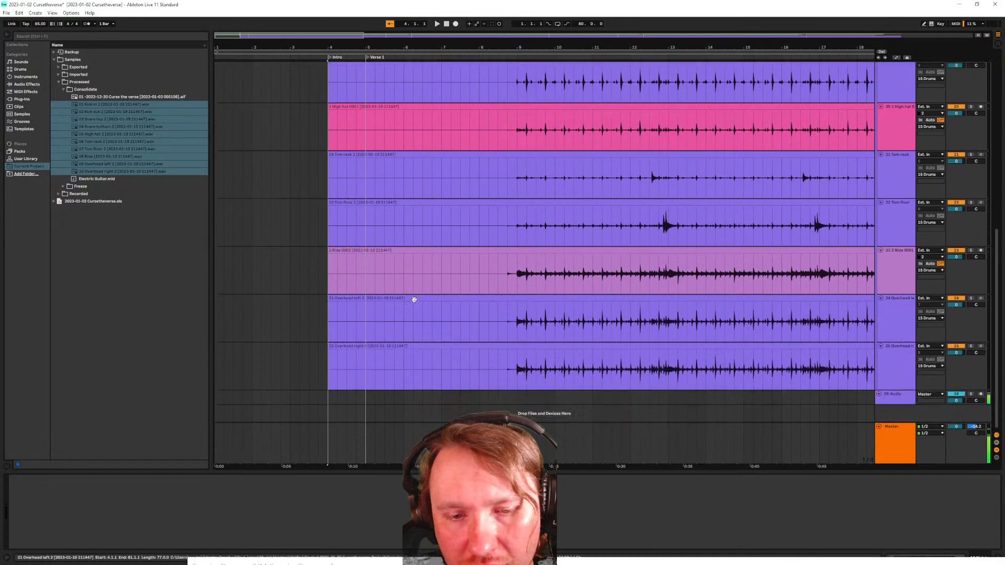
{"action": "left_click", "coordinate": [410, 344], "text": "shift"}
{"action": "left_click_drag", "start_coordinate": [329, 347], "coordinate": [521, 338]}
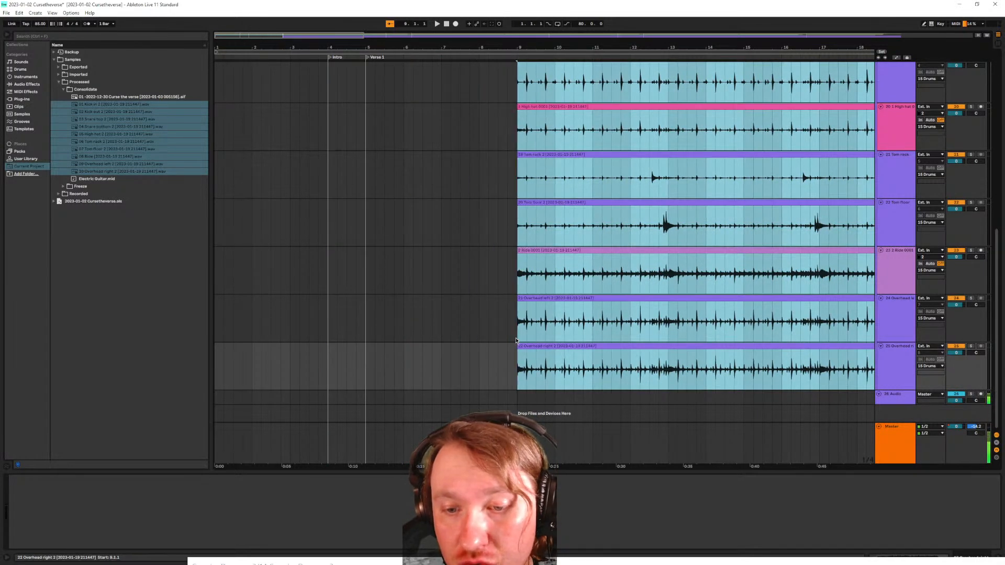
{"action": "left_click", "coordinate": [451, 288]}
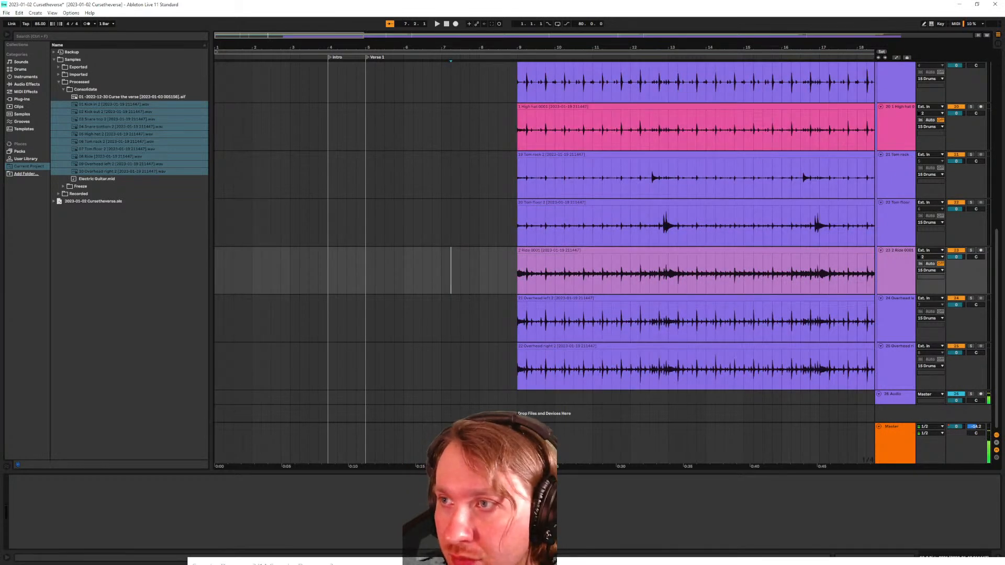
{"action": "left_click", "coordinate": [977, 35]}
{"action": "left_click", "coordinate": [986, 35]}
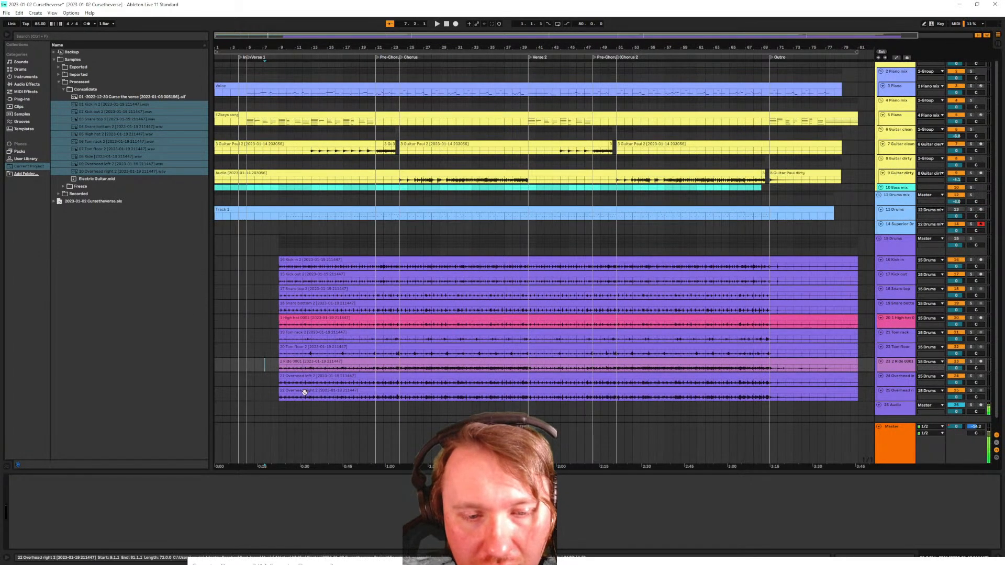
Select all ten drum clips and shorten their ends to bar 77
{"action": "left_click", "coordinate": [305, 392]}
{"action": "left_click", "coordinate": [310, 260], "text": "shift"}
{"action": "scroll", "coordinate": [328, 344], "scroll_direction": "down", "scroll_amount": 1}
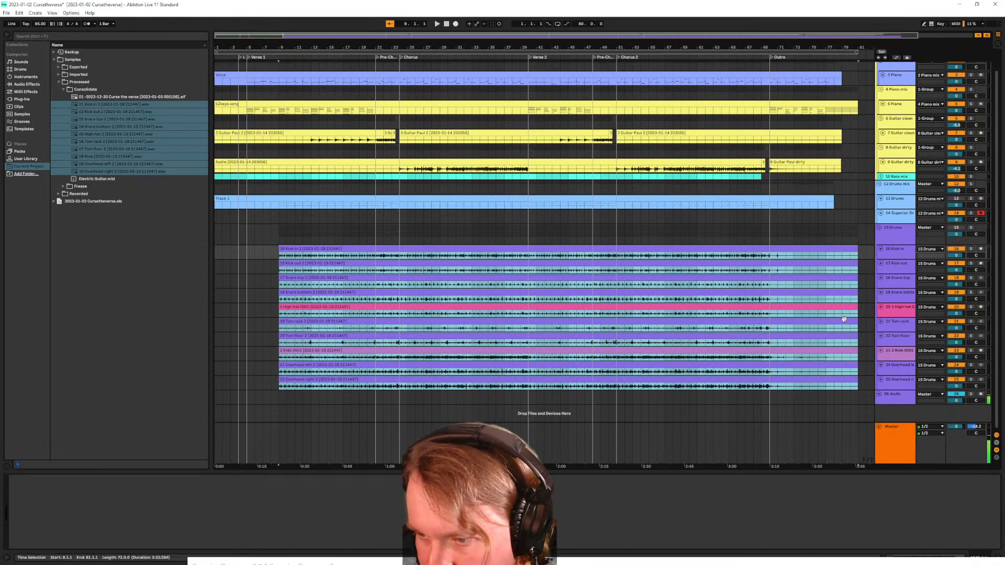
{"action": "left_click_drag", "start_coordinate": [858, 249], "coordinate": [828, 253]}
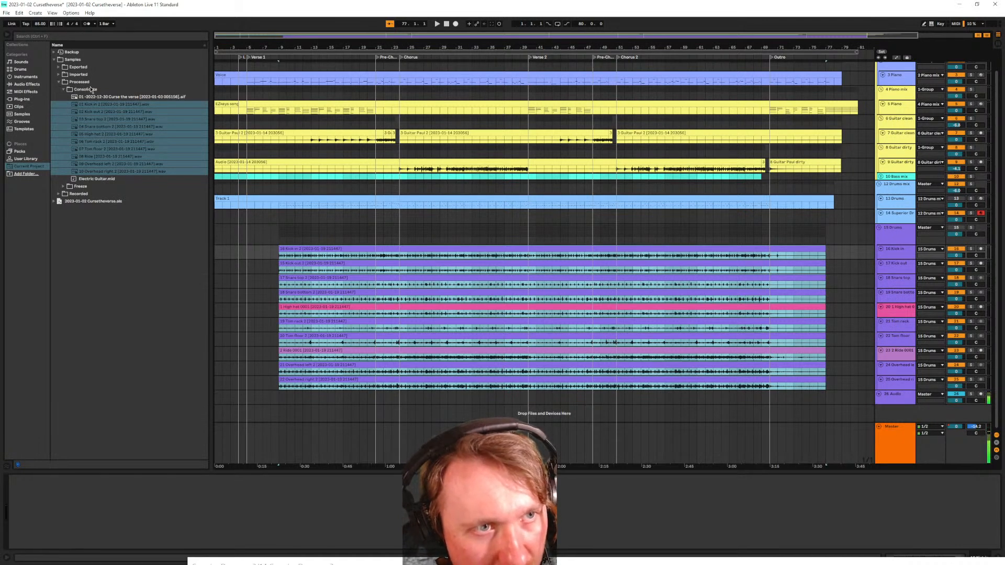
Crop the ten selected drum clips into new trimmed samples
{"action": "left_click", "coordinate": [343, 250]}
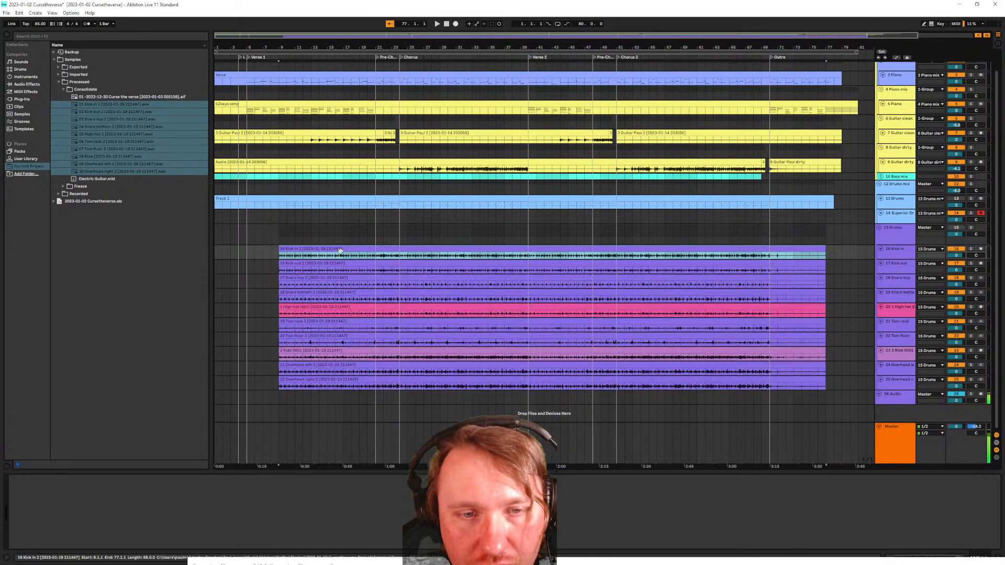
{"action": "left_click", "coordinate": [319, 377], "text": "shift"}
{"action": "right_click", "coordinate": [302, 253]}
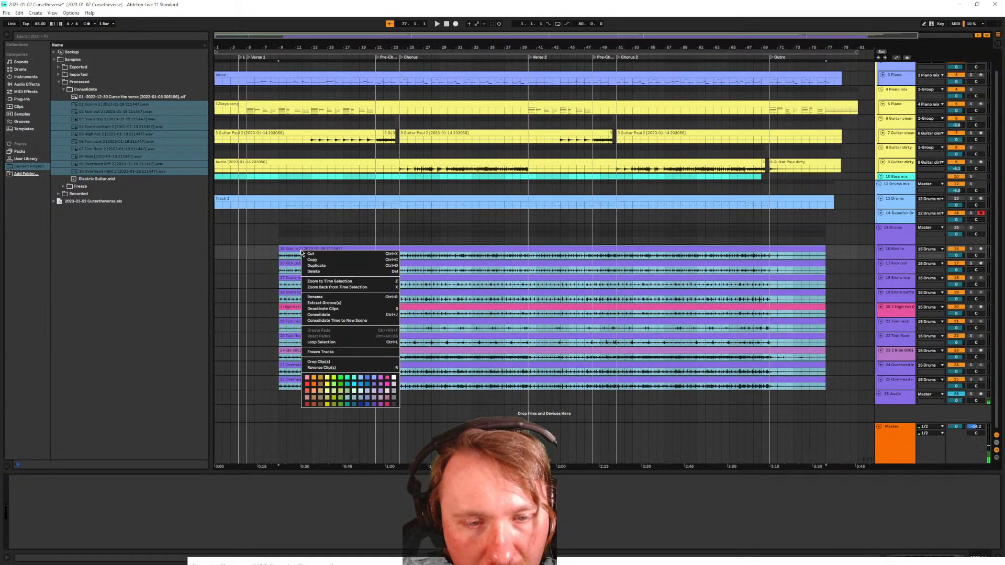
{"action": "left_click", "coordinate": [336, 362]}
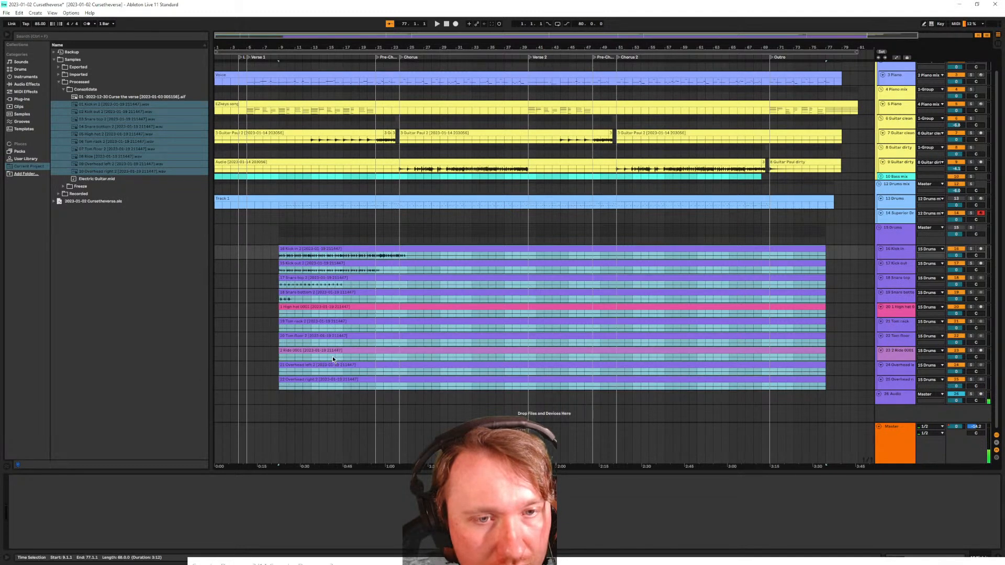
{"action": "left_click", "coordinate": [896, 214]}
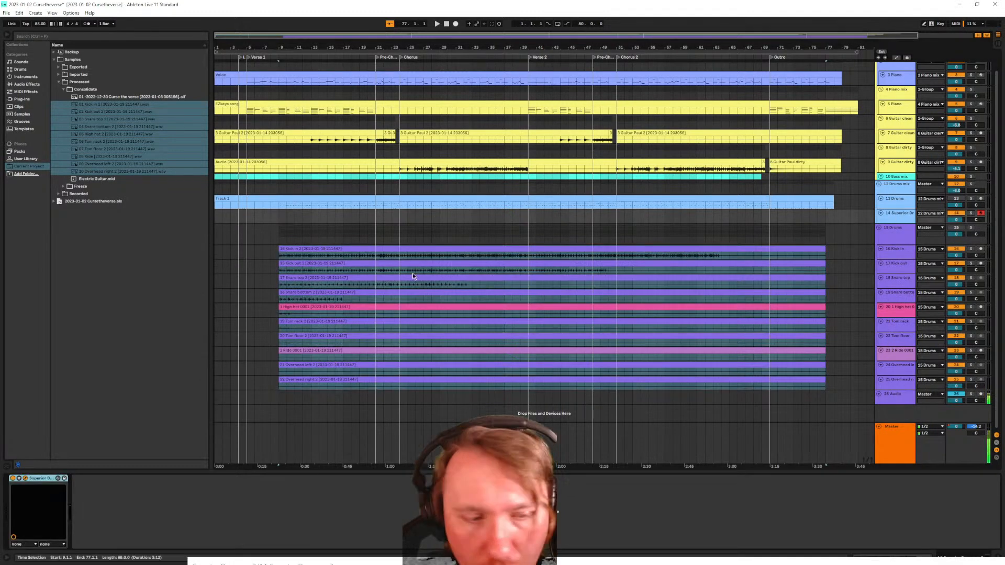
Open Superior Drummer 3 and drag the ten cropped .wav files from Processed > Crop into the Tracker
{"action": "double_click", "coordinate": [26, 479]}
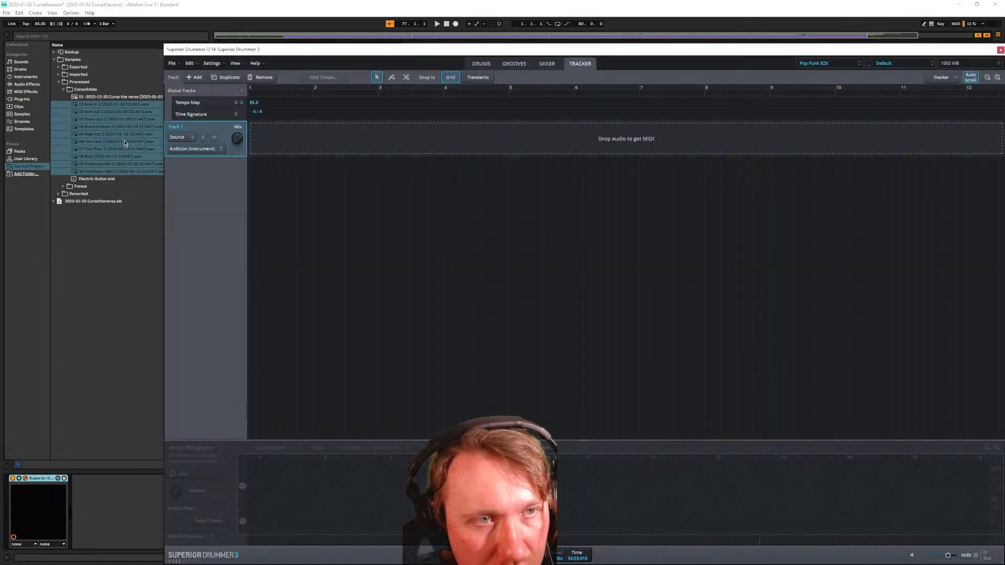
{"action": "left_click", "coordinate": [64, 90]}
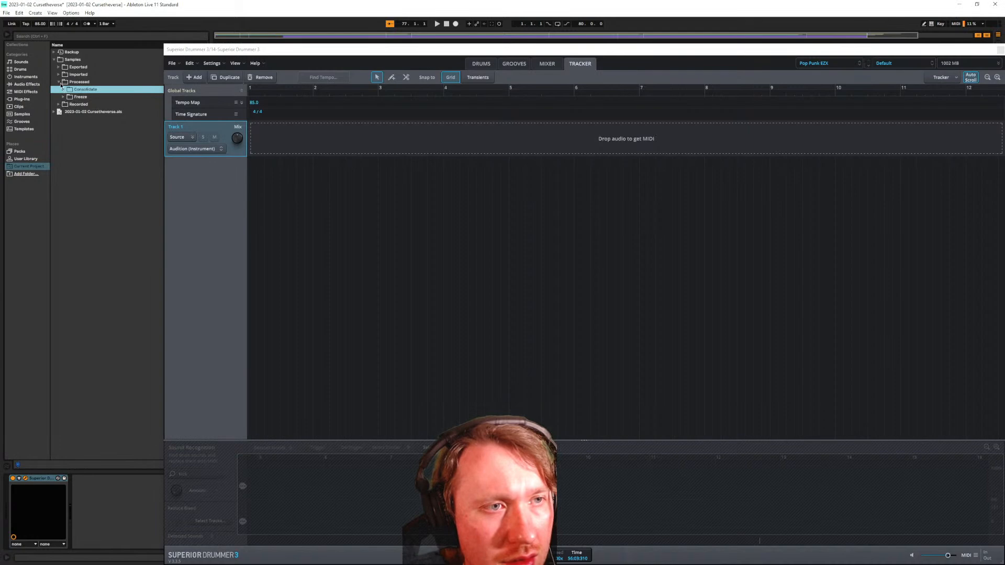
{"action": "left_click", "coordinate": [59, 83]}
{"action": "left_click", "coordinate": [62, 97]}
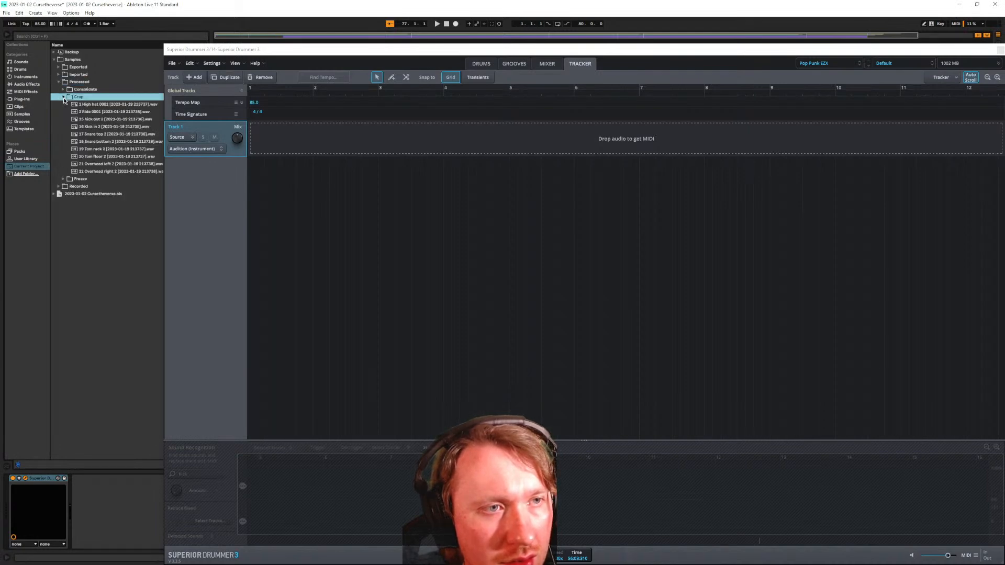
{"action": "left_click", "coordinate": [98, 106]}
{"action": "left_click", "coordinate": [106, 175], "text": "shift"}
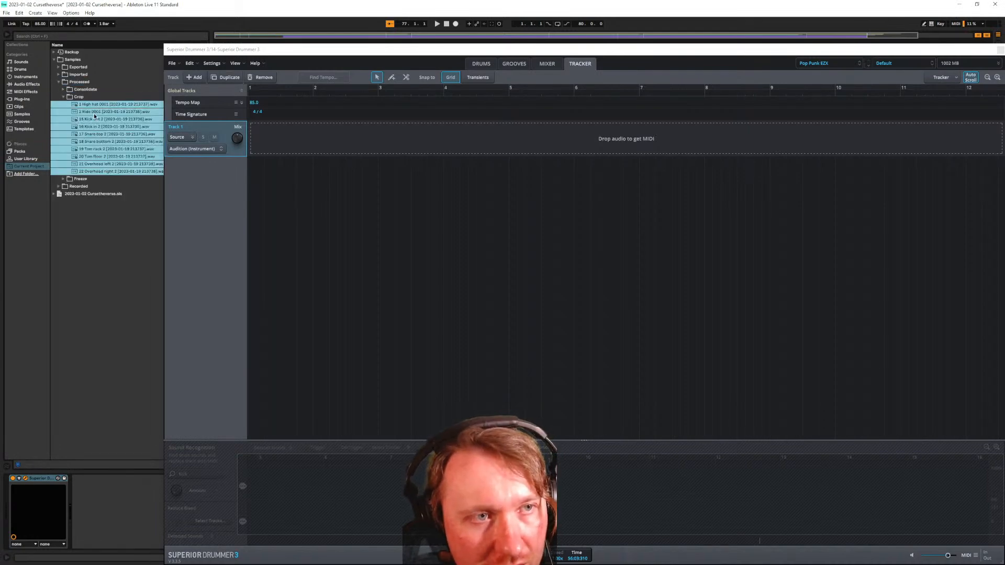
{"action": "left_click_drag", "start_coordinate": [94, 104], "coordinate": [263, 152]}
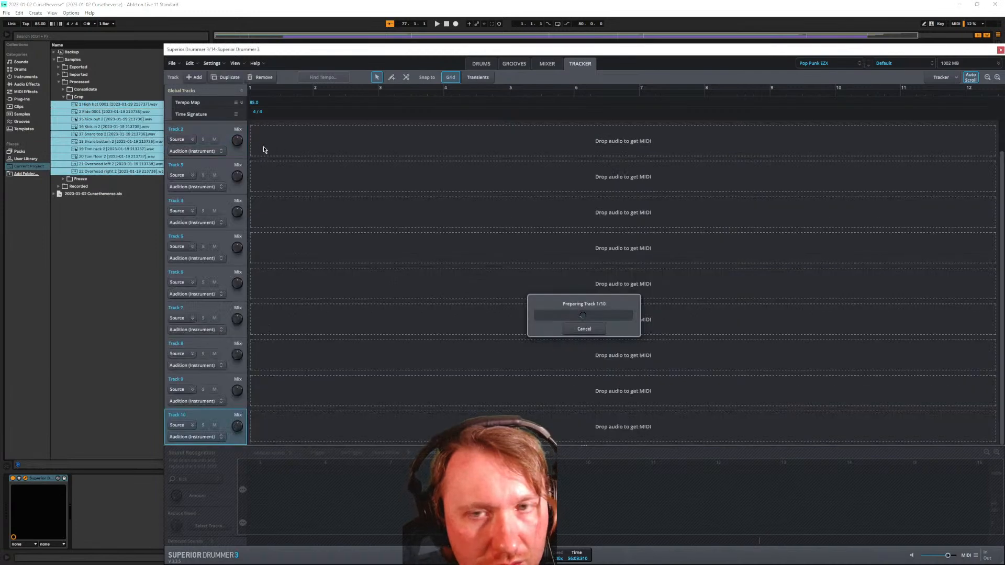
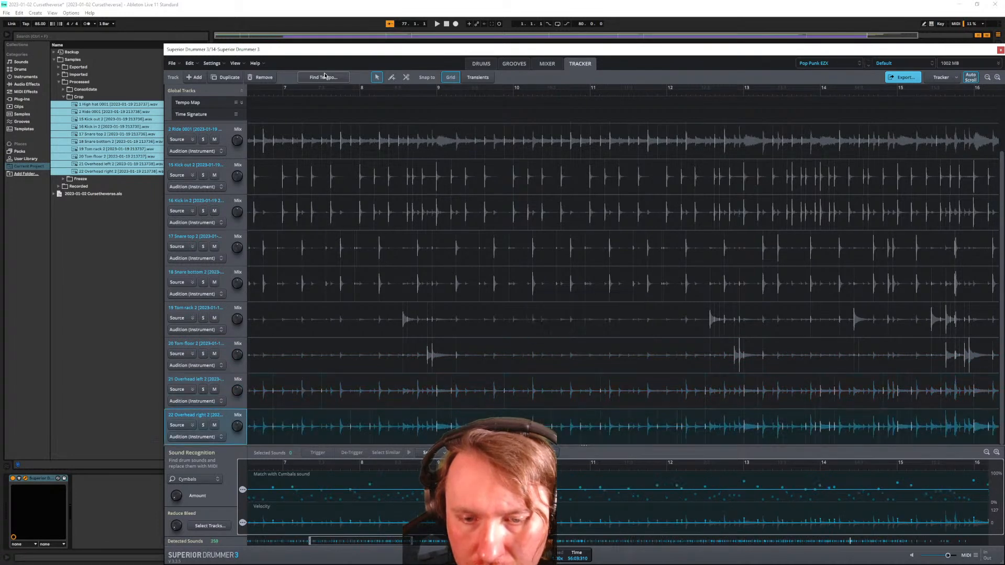
Run Find Tempo with Overhead left soloed and apply the detected 85.0 BPM to the tempo map
{"action": "scroll", "coordinate": [424, 273], "scroll_direction": "up", "scroll_amount": 1}
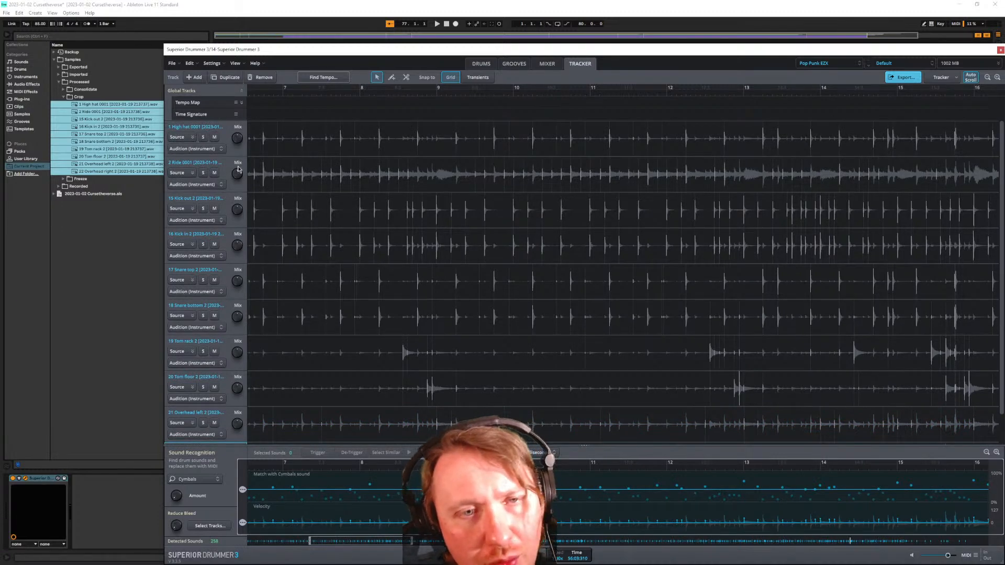
{"action": "scroll", "coordinate": [251, 186], "scroll_direction": "up", "scroll_amount": 1}
{"action": "scroll", "coordinate": [291, 201], "scroll_direction": "left", "scroll_amount": 4}
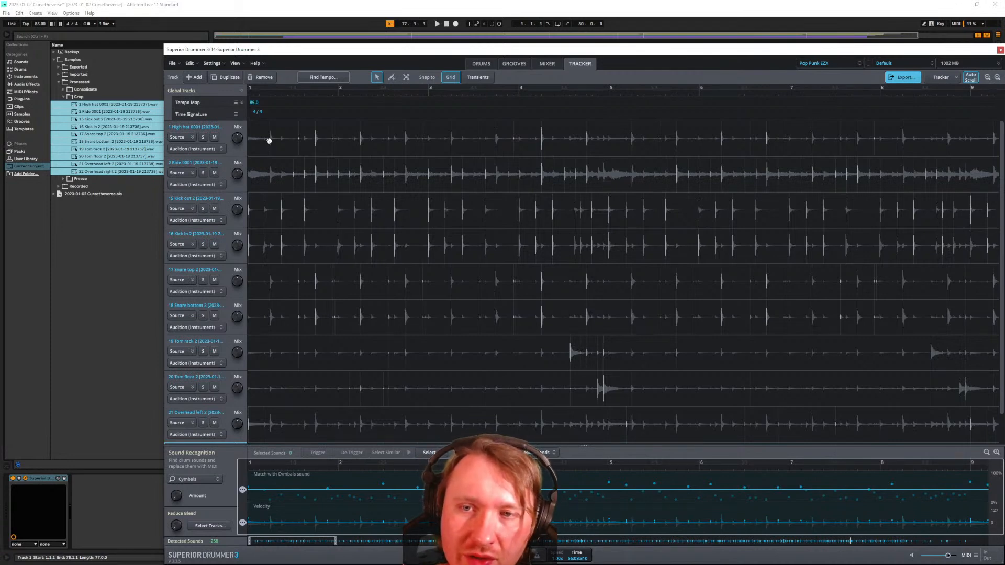
{"action": "left_click", "coordinate": [329, 76]}
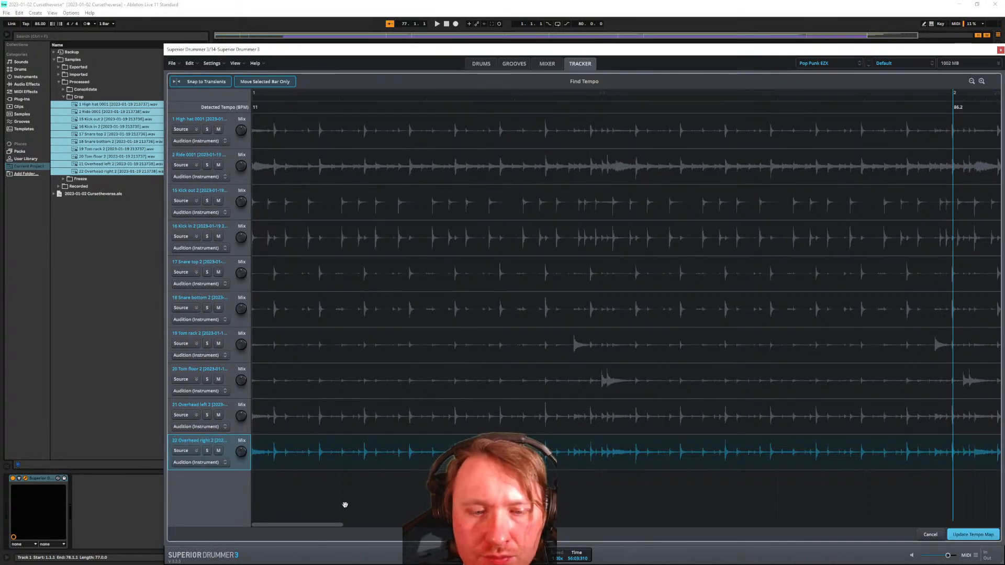
{"action": "left_click", "coordinate": [208, 415]}
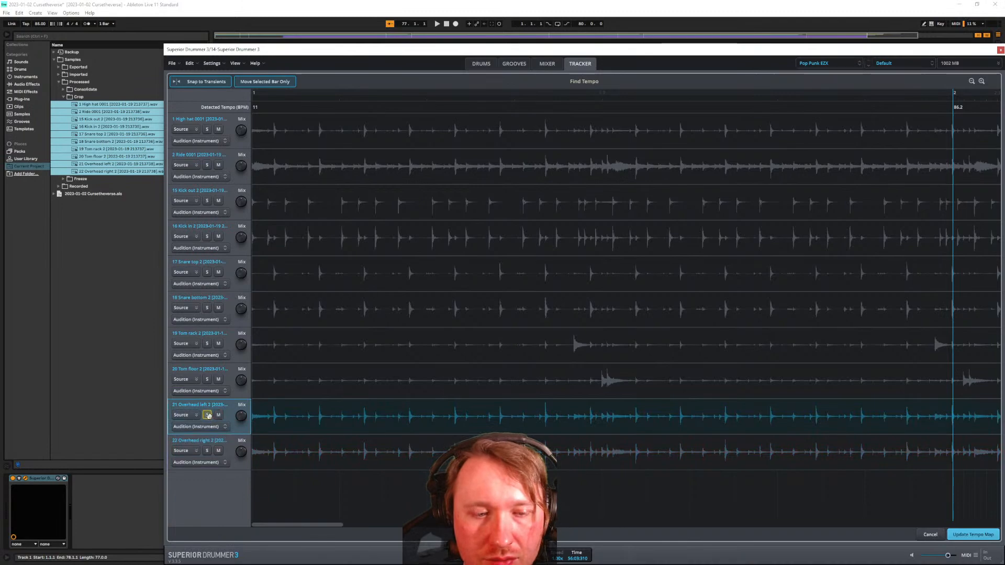
{"action": "scroll", "coordinate": [307, 294], "scroll_direction": "down", "scroll_amount": 2}
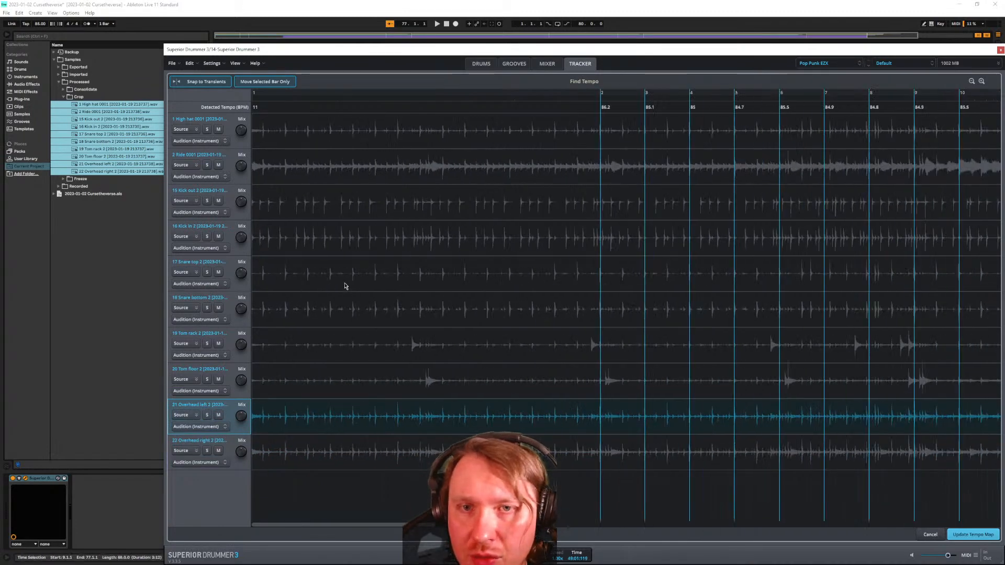
{"action": "scroll", "coordinate": [338, 294], "scroll_direction": "down", "scroll_amount": 3}
{"action": "scroll", "coordinate": [300, 202], "scroll_direction": "down", "scroll_amount": 2}
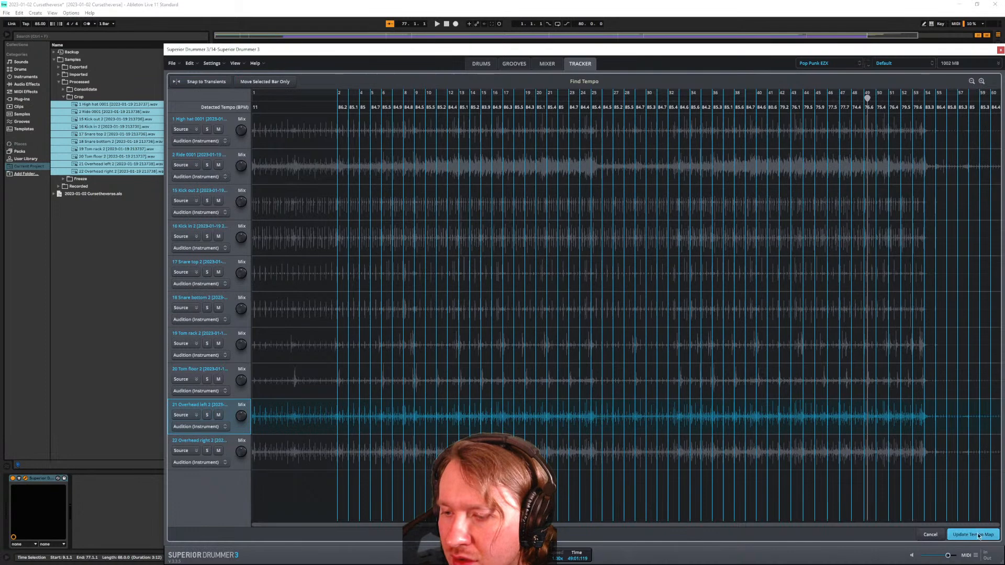
{"action": "left_click", "coordinate": [930, 535]}
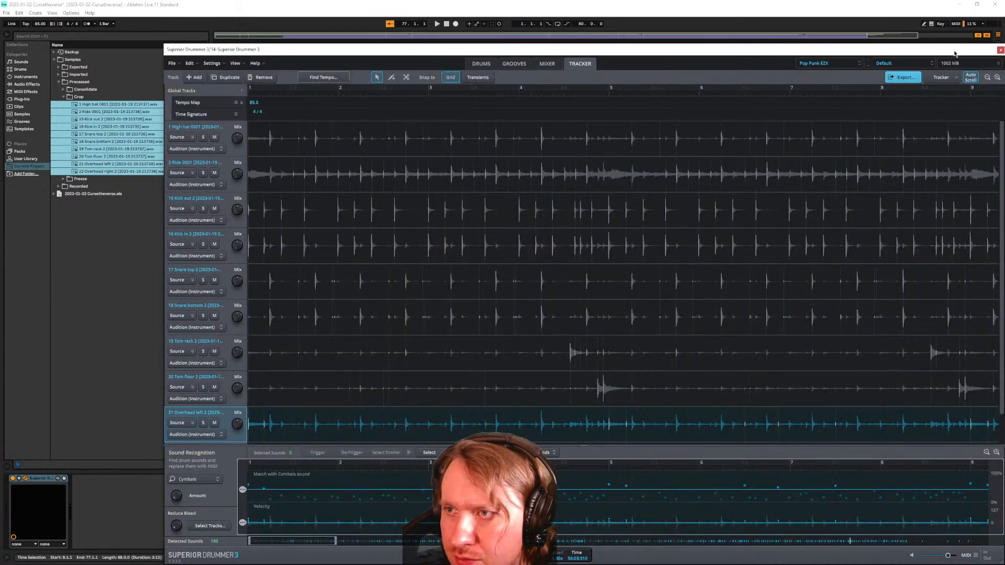
Close the Superior Drummer window and delete the old Superior Drummer device from track 14
{"action": "left_click_drag", "start_coordinate": [953, 53], "coordinate": [924, 55]}
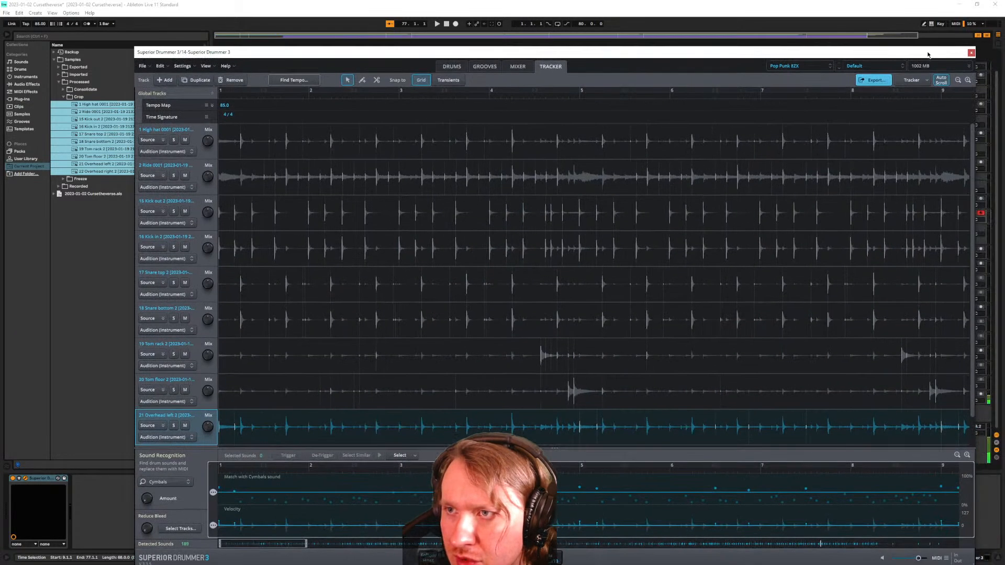
{"action": "left_click", "coordinate": [971, 53]}
{"action": "left_click", "coordinate": [897, 218]}
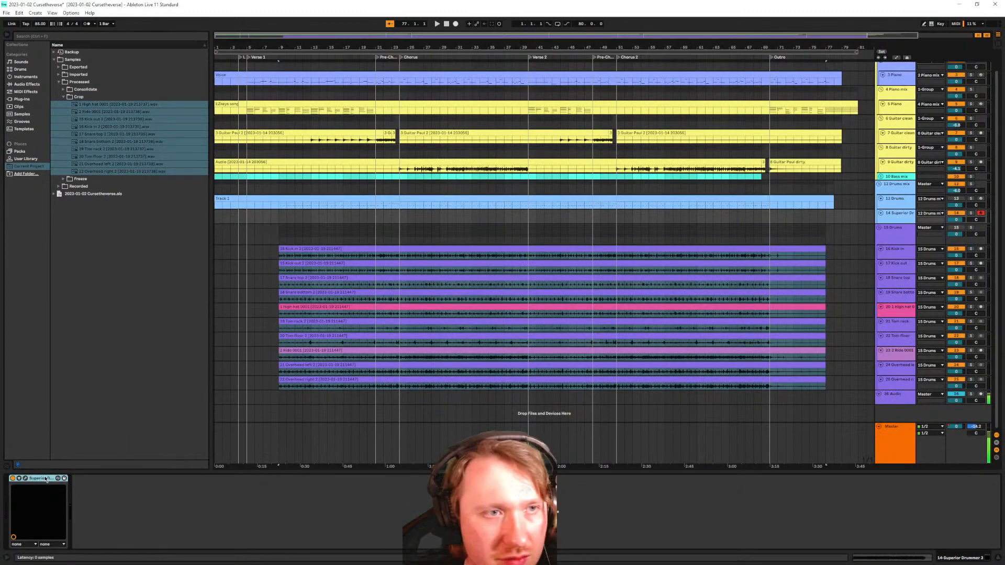
{"action": "key", "text": "Delete"}
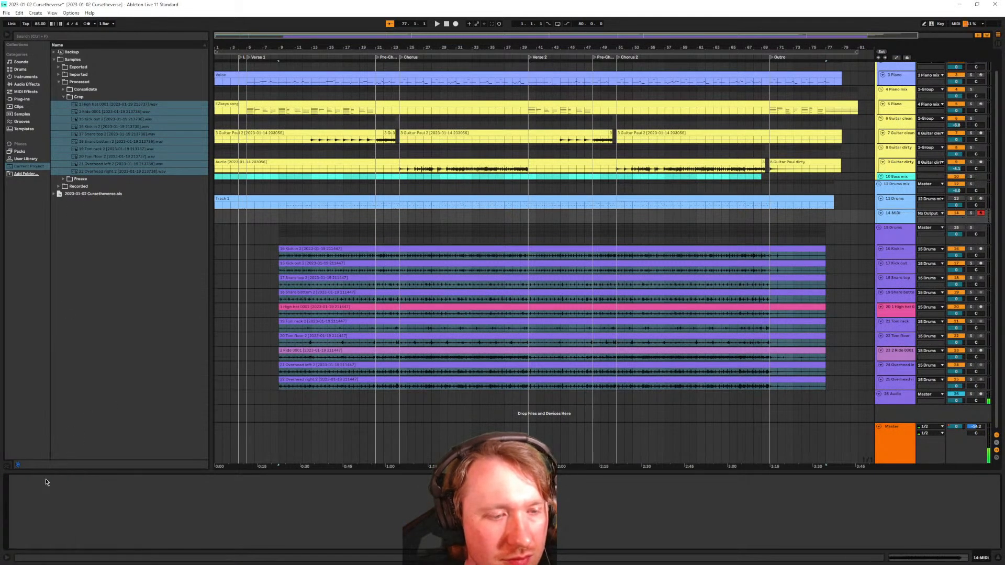
Load a new Superior Drummer 3 from the Plug-ins browser onto track 14
{"action": "left_click", "coordinate": [30, 114]}
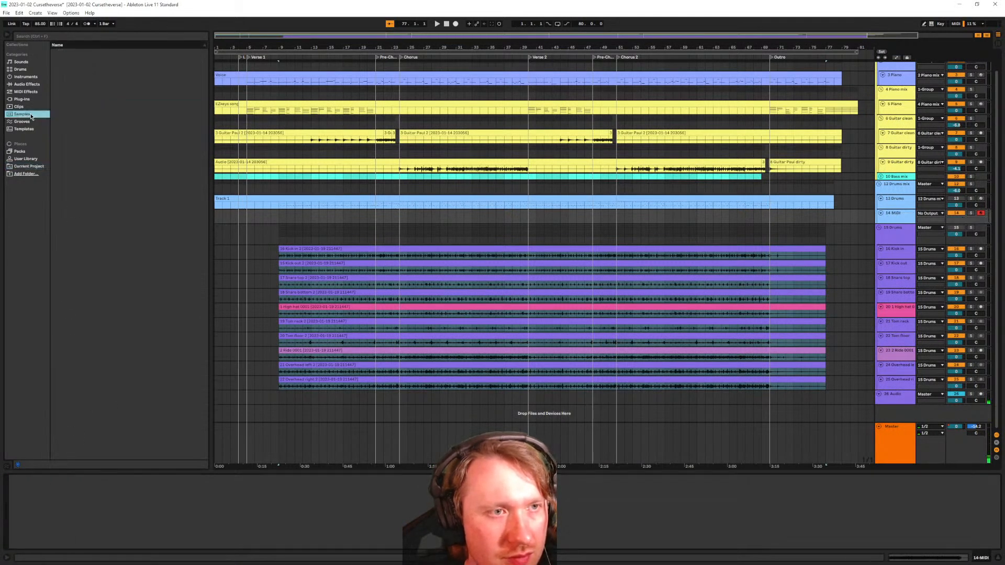
{"action": "left_click", "coordinate": [34, 84]}
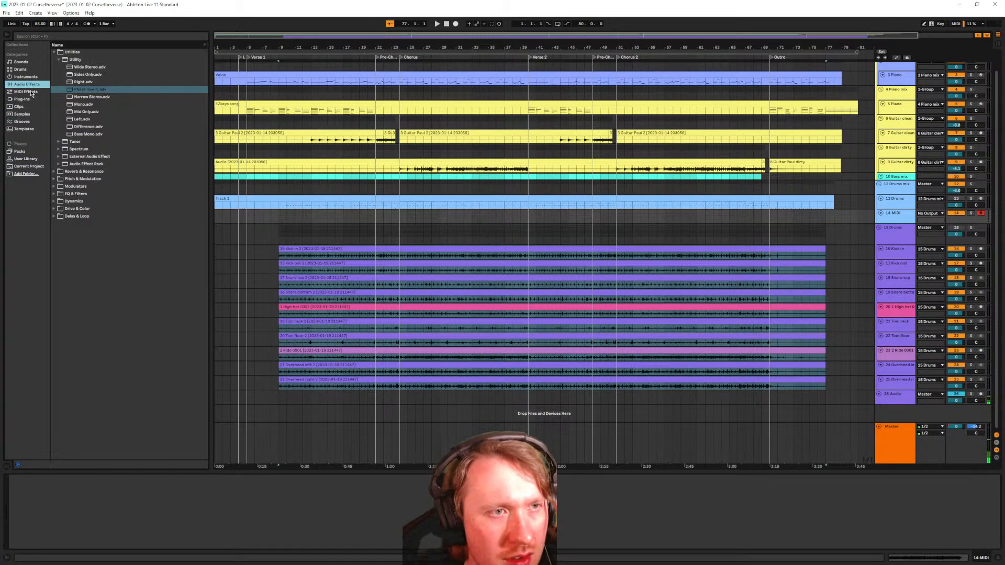
{"action": "left_click", "coordinate": [21, 99]}
{"action": "left_click_drag", "start_coordinate": [87, 134], "coordinate": [68, 512]}
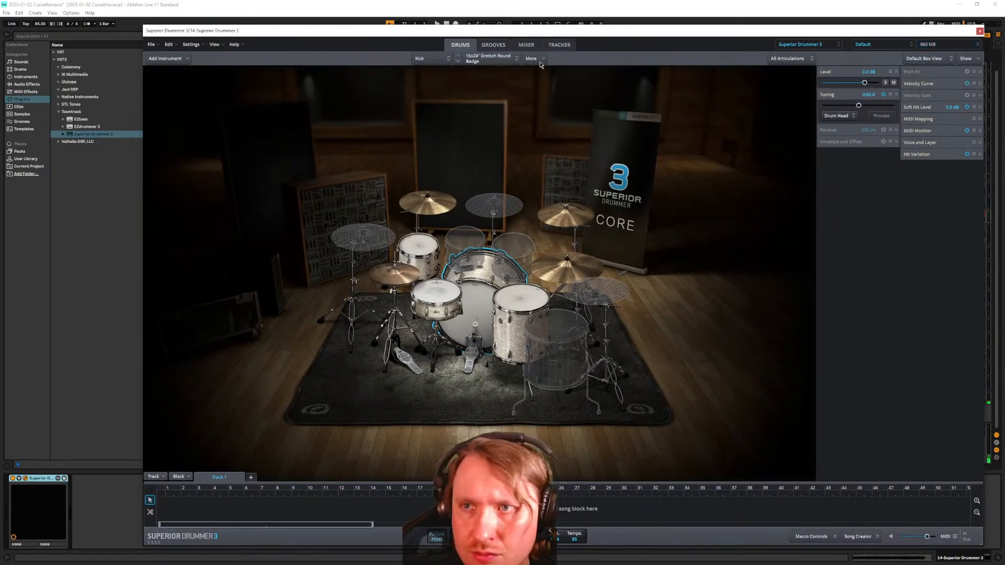
{"action": "left_click", "coordinate": [435, 60]}
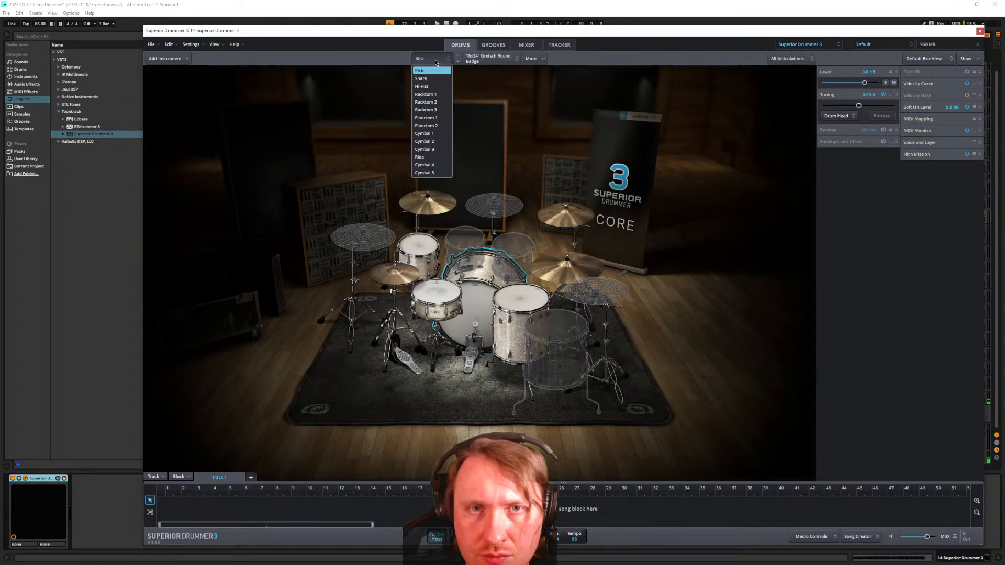
{"action": "left_click", "coordinate": [435, 60]}
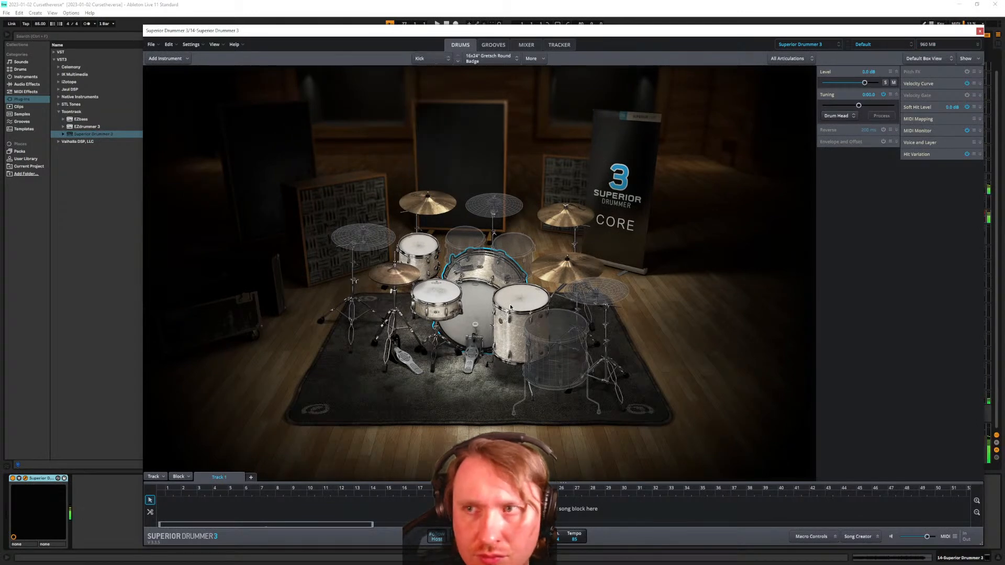
{"action": "left_click", "coordinate": [794, 59]}
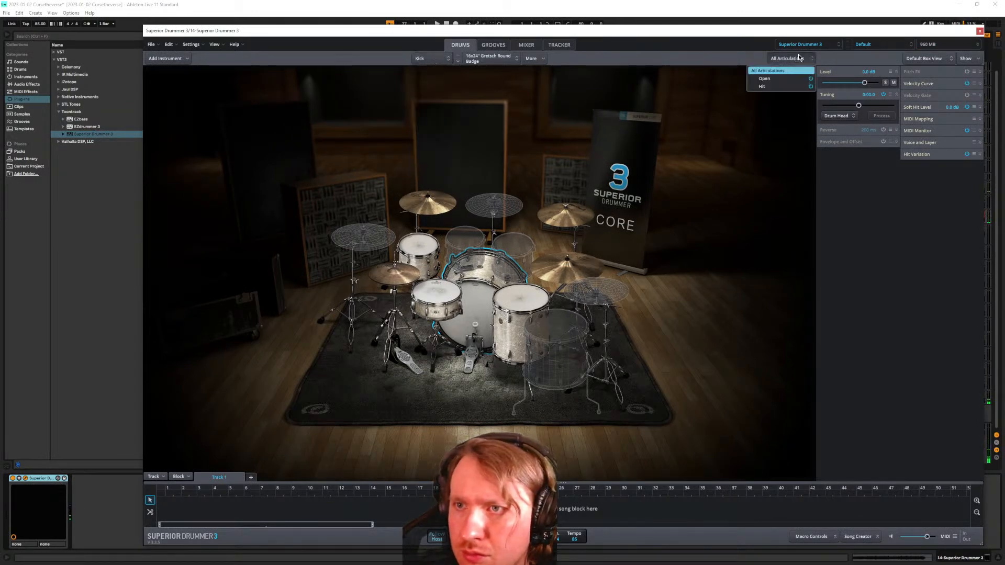
{"action": "left_click", "coordinate": [780, 80]}
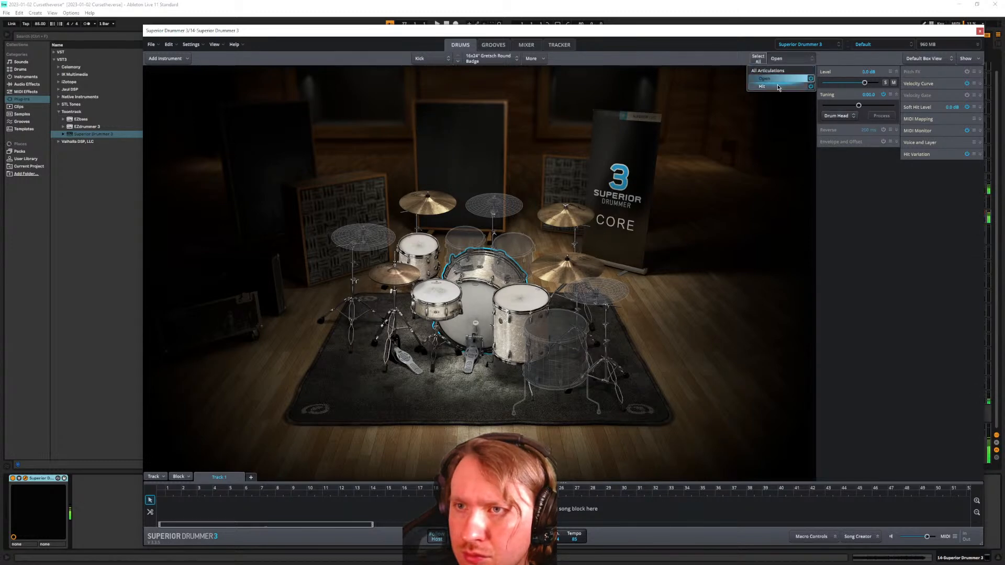
{"action": "left_click", "coordinate": [777, 87]}
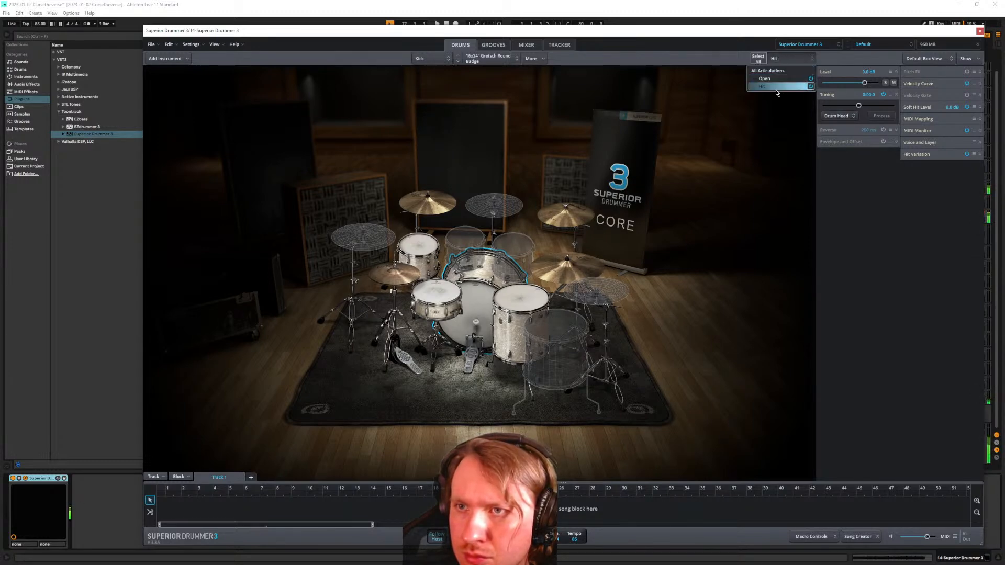
{"action": "left_click", "coordinate": [770, 71]}
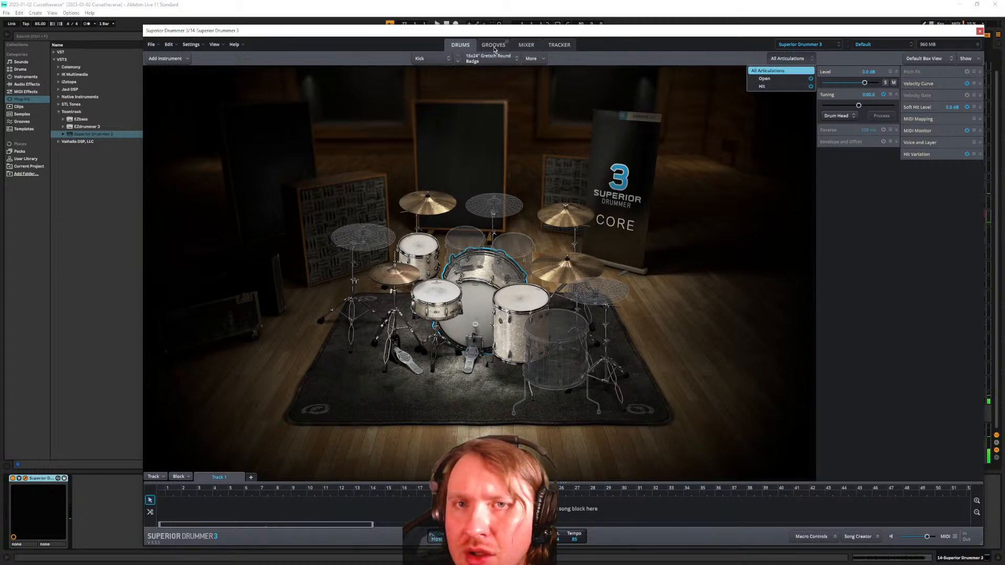
{"action": "left_click", "coordinate": [557, 46]}
{"action": "left_click", "coordinate": [531, 47]}
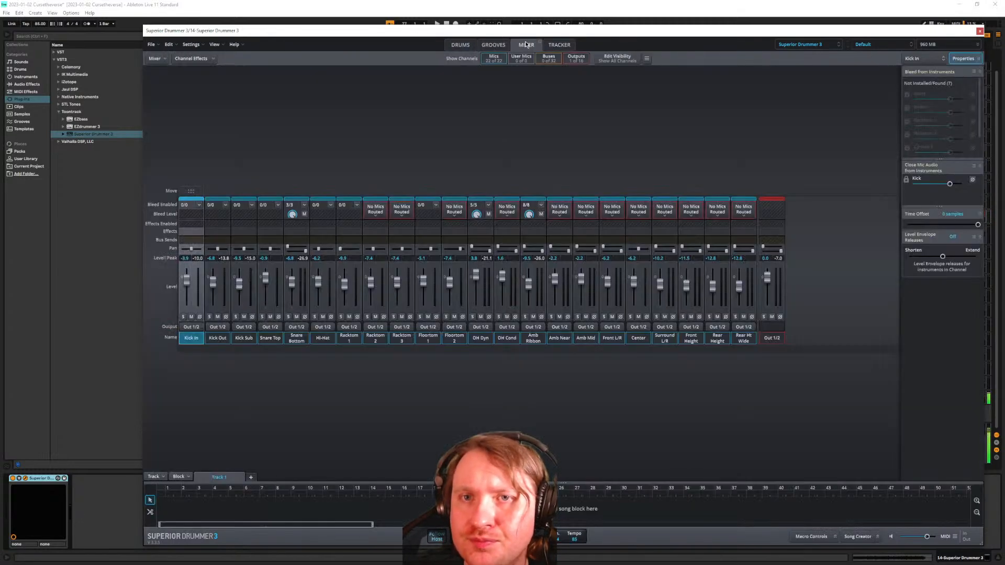
{"action": "left_click", "coordinate": [496, 47]}
{"action": "left_click", "coordinate": [471, 47]}
{"action": "left_click", "coordinate": [805, 45]}
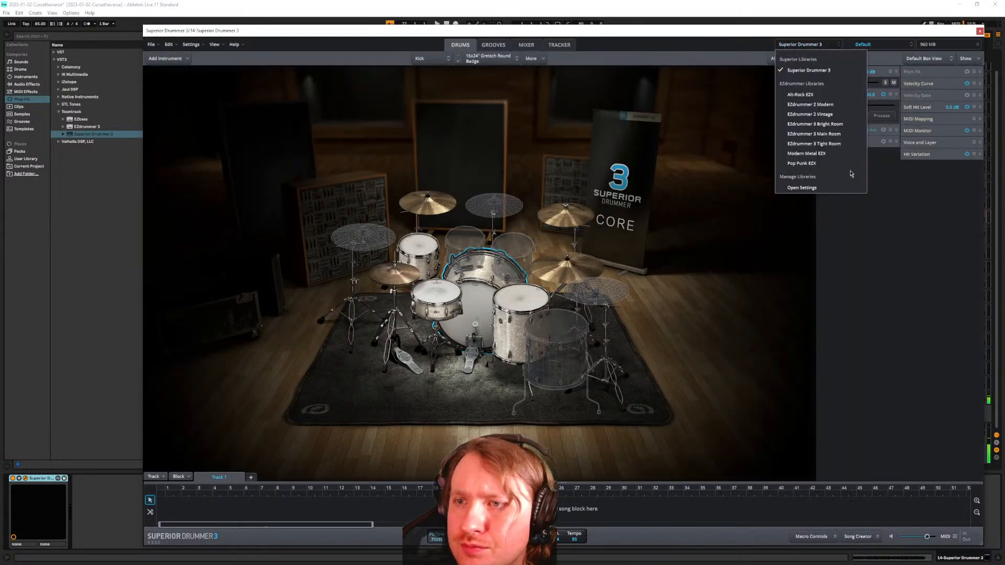
{"action": "left_click", "coordinate": [853, 70]}
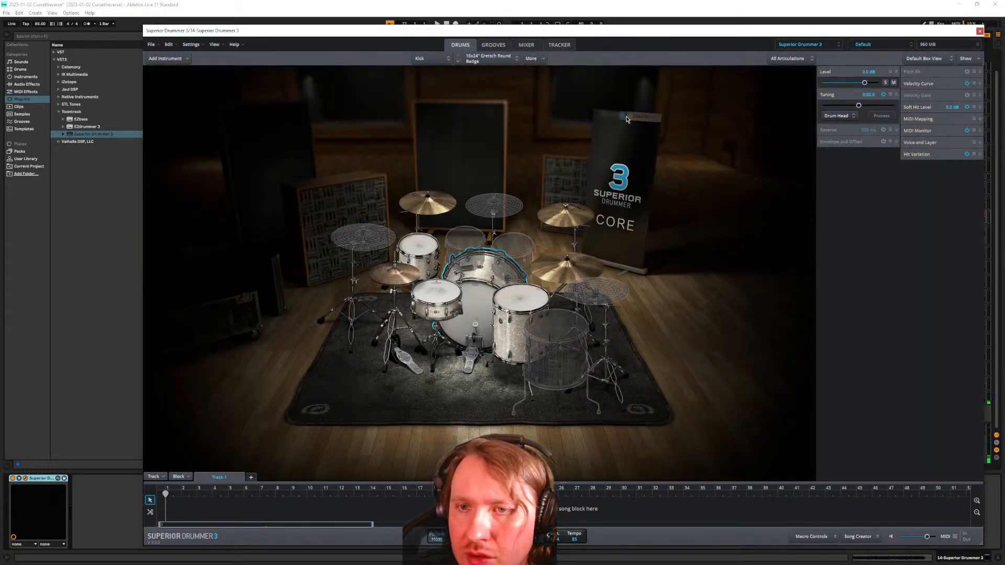
{"action": "left_click", "coordinate": [560, 268]}
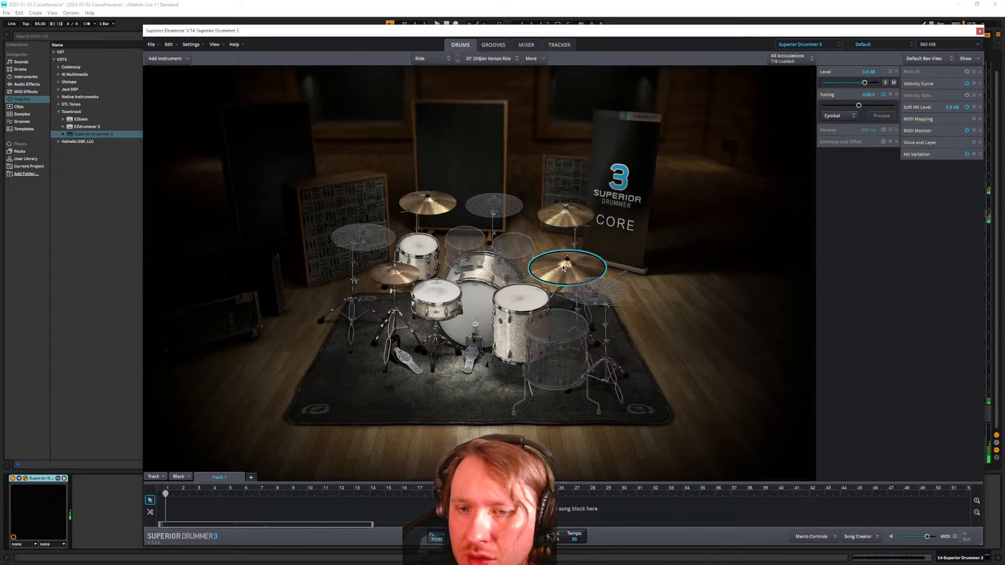
{"action": "left_click", "coordinate": [394, 271]}
{"action": "left_click", "coordinate": [421, 249]}
{"action": "left_click", "coordinate": [474, 308]}
{"action": "left_click", "coordinate": [436, 293]}
{"action": "left_click", "coordinate": [420, 247]}
{"action": "left_click", "coordinate": [518, 299]}
{"action": "left_click", "coordinate": [473, 308]}
{"action": "left_click", "coordinate": [437, 292]}
{"action": "left_click", "coordinate": [421, 249]}
{"action": "left_click", "coordinate": [518, 299]}
{"action": "left_click", "coordinate": [471, 304]}
{"action": "left_click", "coordinate": [554, 323]}
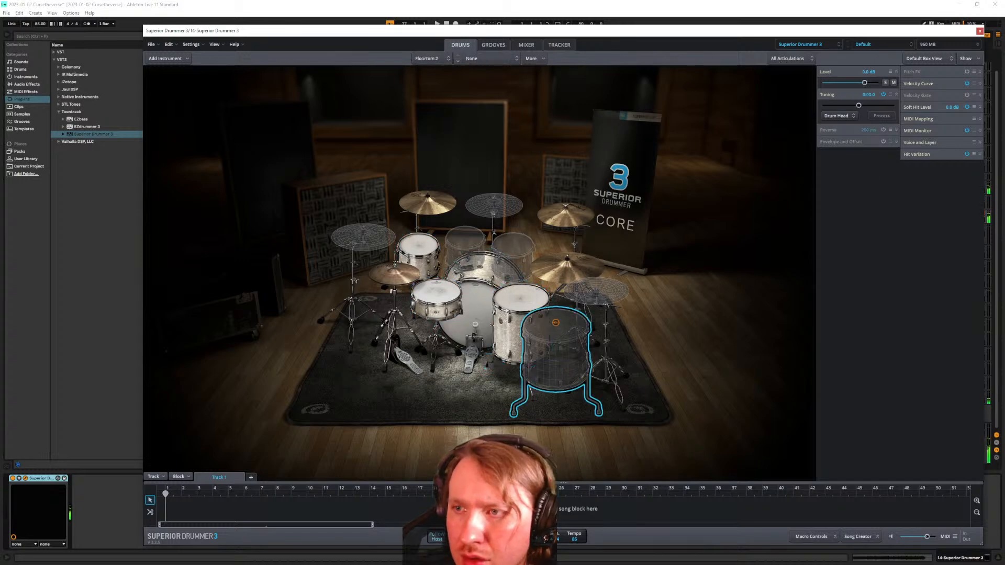
{"action": "left_click", "coordinate": [518, 303]}
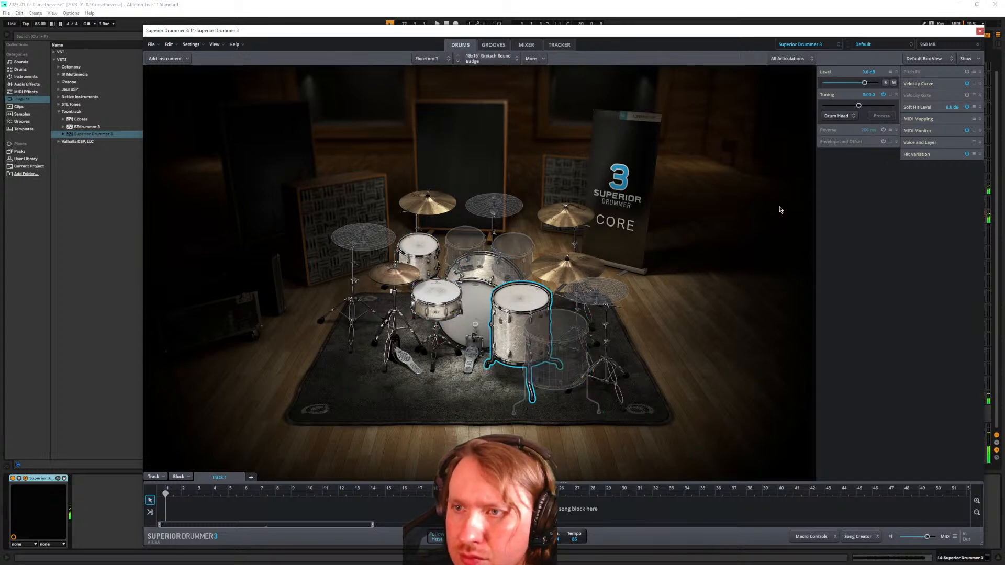
{"action": "left_click", "coordinate": [853, 116]}
{"action": "left_click", "coordinate": [854, 117]}
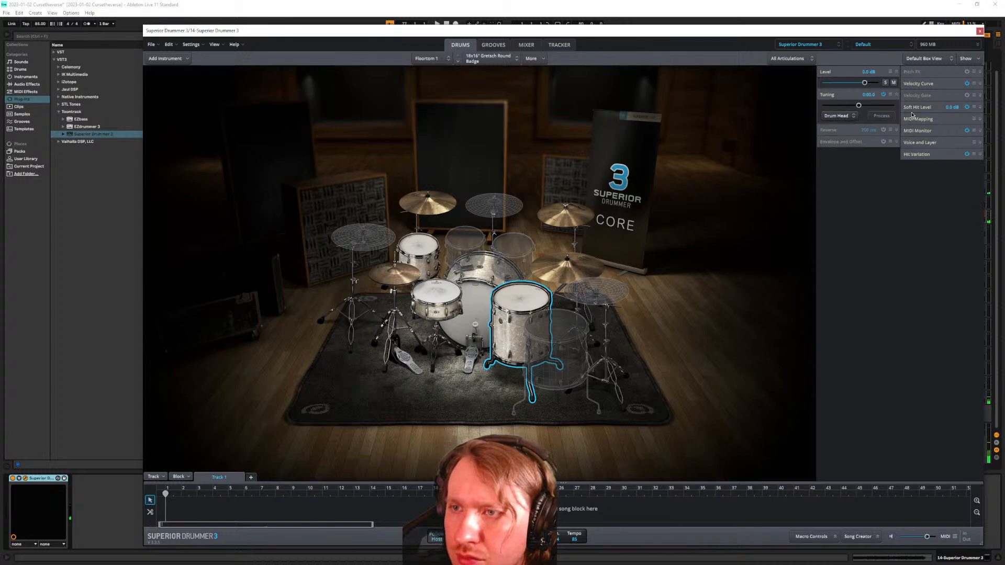
{"action": "left_click", "coordinate": [809, 58]}
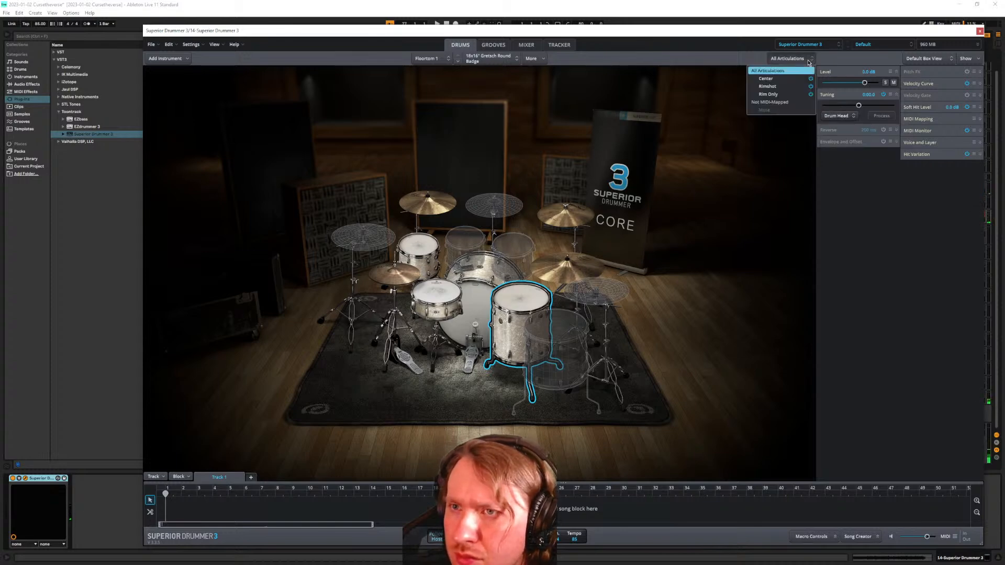
Audition snare models: Ludwig Jazz Festival, Slingerland Radio King 50s, Lignum Custom Pear Stave, then Radio King again
{"action": "right_click", "coordinate": [500, 308]}
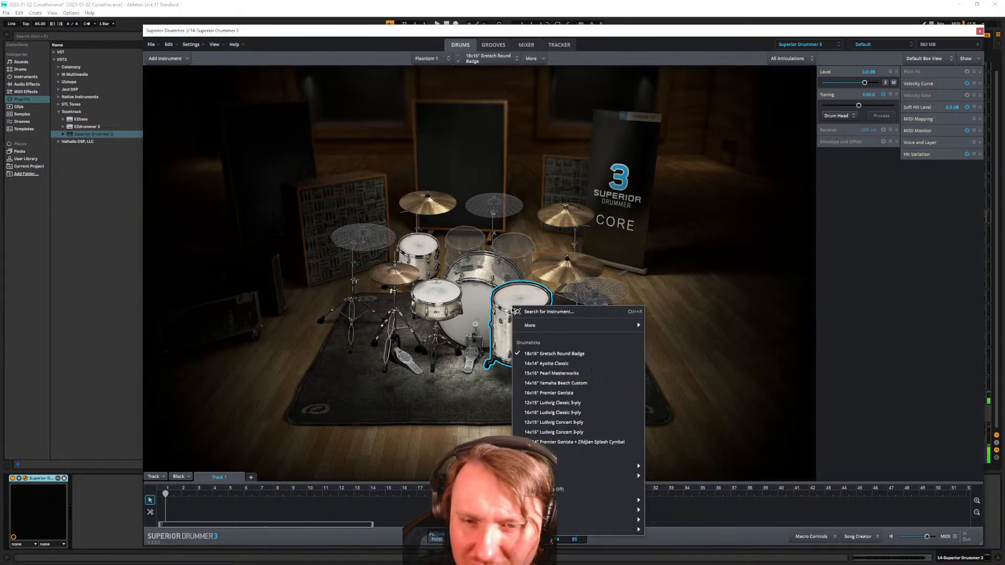
{"action": "right_click", "coordinate": [423, 297]}
{"action": "left_click", "coordinate": [423, 297]}
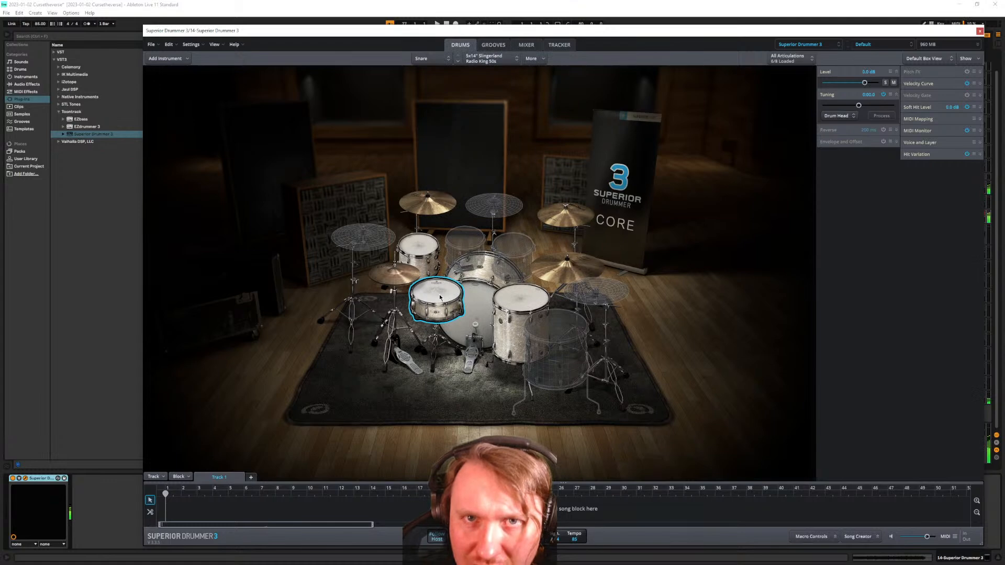
{"action": "right_click", "coordinate": [439, 296]}
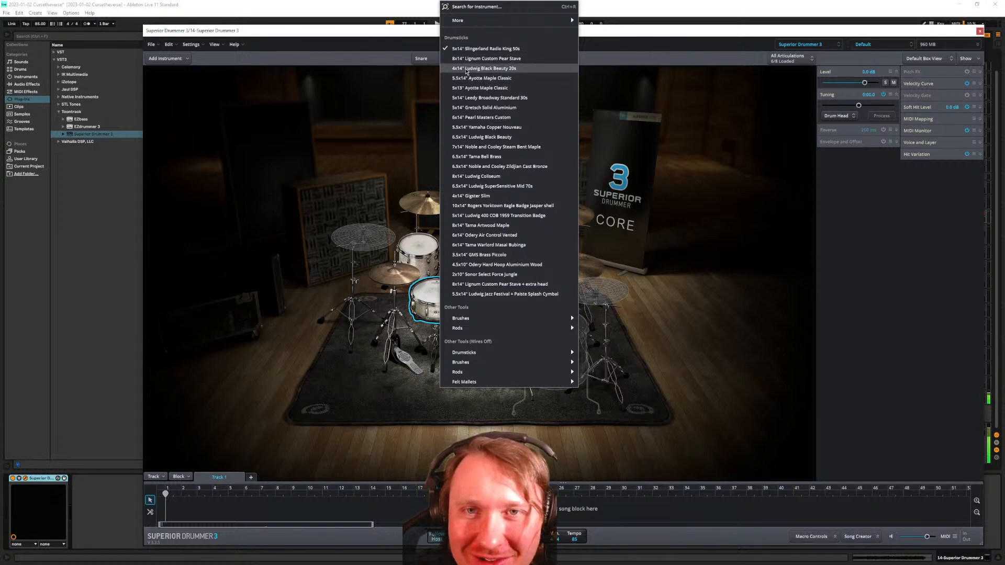
{"action": "left_click", "coordinate": [444, 294]}
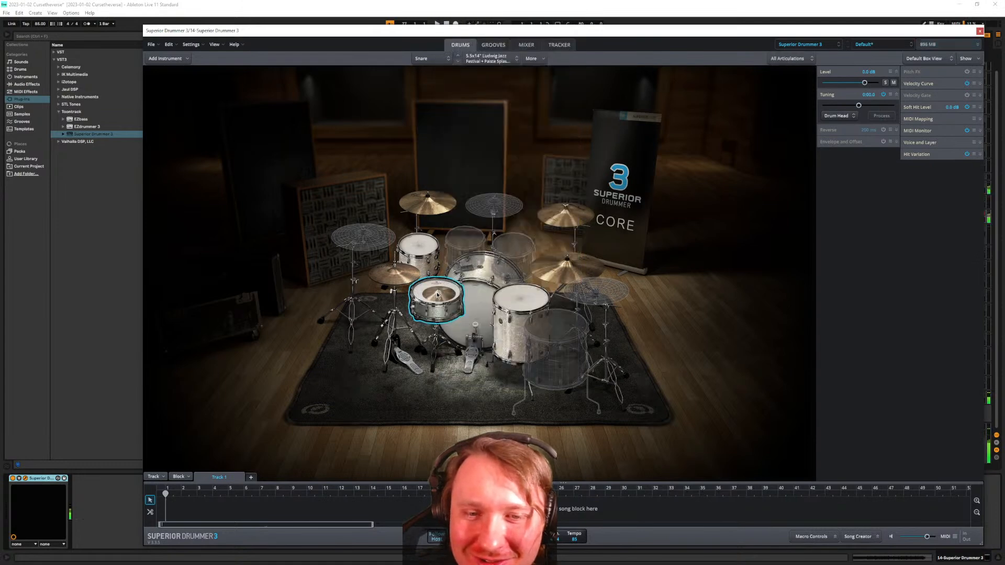
{"action": "right_click", "coordinate": [437, 296]}
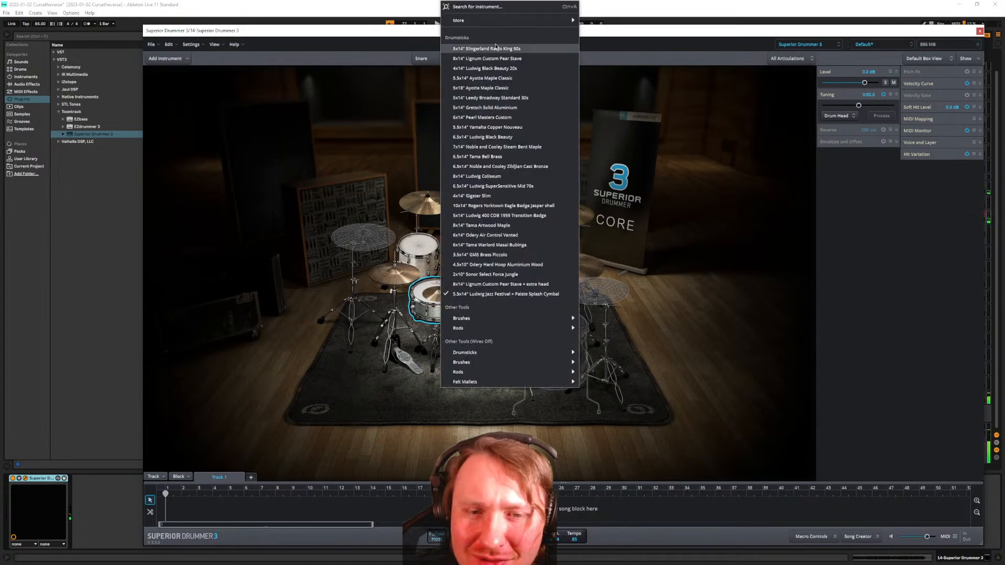
{"action": "left_click", "coordinate": [496, 48]}
{"action": "right_click", "coordinate": [433, 293]}
{"action": "left_click", "coordinate": [432, 292]}
{"action": "right_click", "coordinate": [428, 289]}
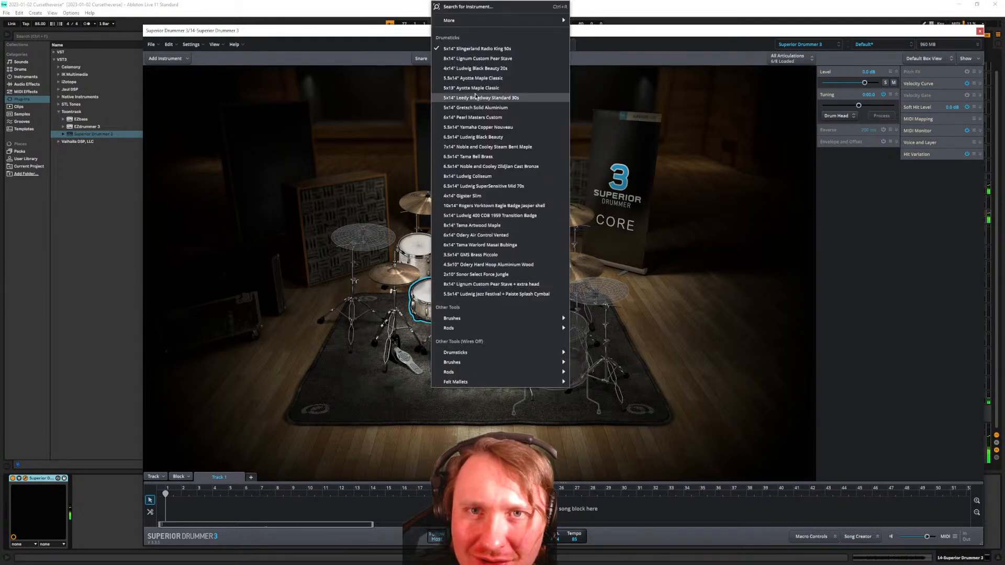
{"action": "left_click", "coordinate": [473, 58]}
{"action": "right_click", "coordinate": [446, 295]}
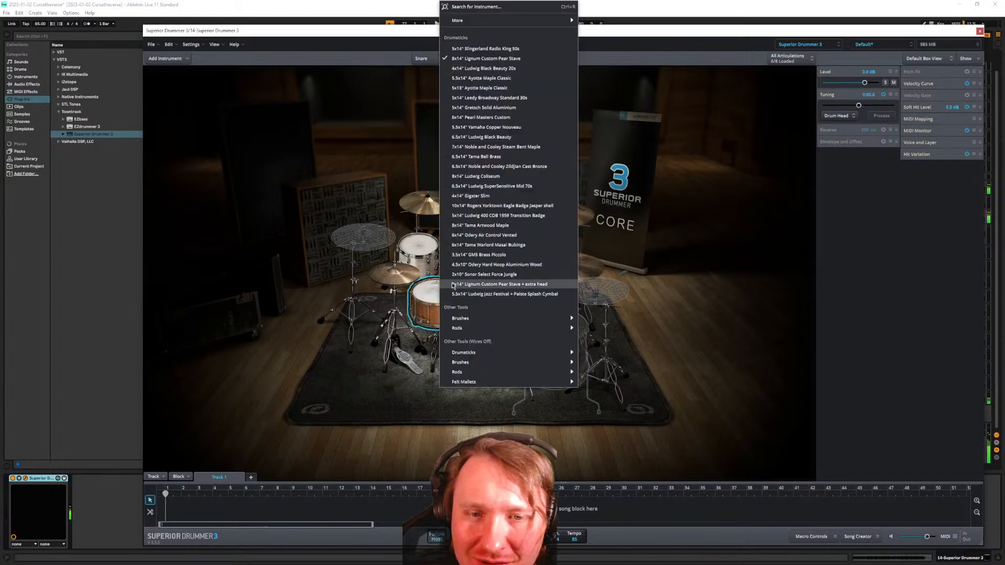
{"action": "left_click", "coordinate": [493, 49]}
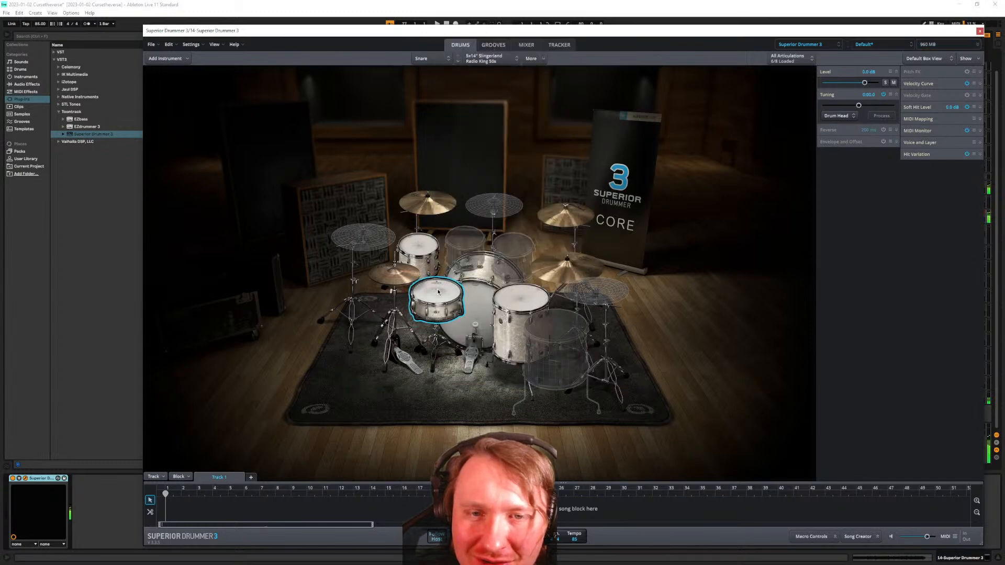
Try the Ludwig Black Beauty 20s and Tama Warlord Masai Bubinga snares, then return to Slingerland Radio King 50s
{"action": "right_click", "coordinate": [441, 305]}
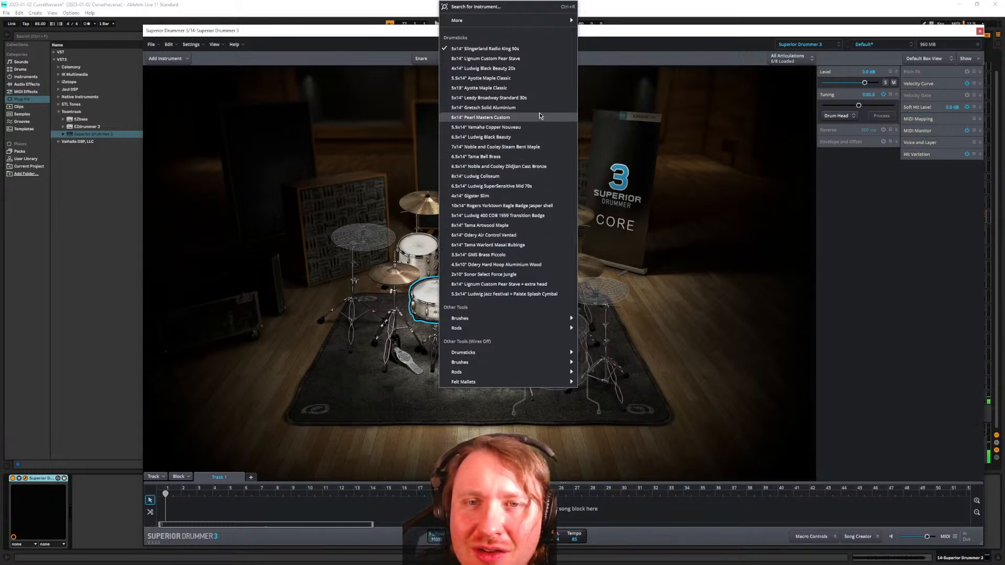
{"action": "left_click", "coordinate": [542, 68]}
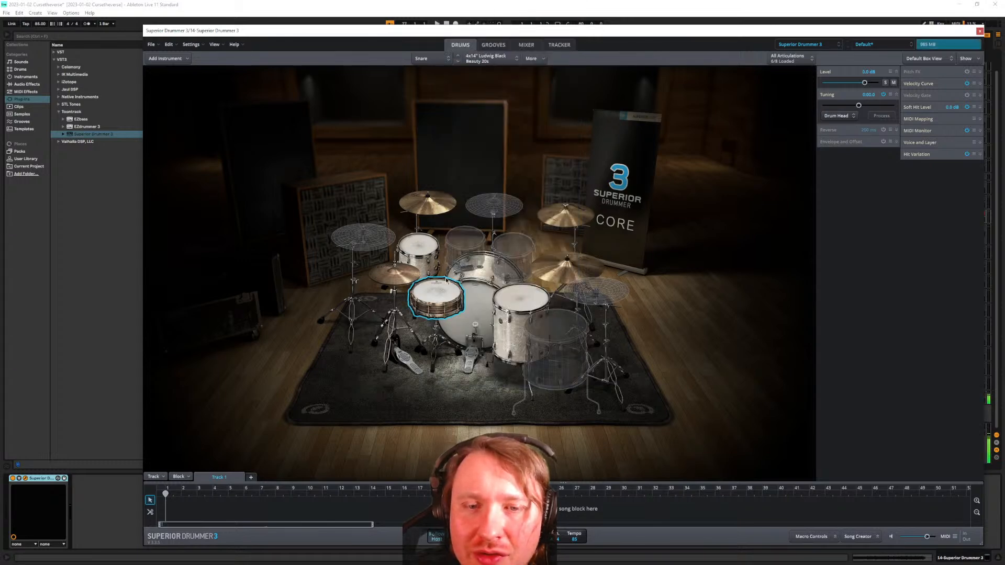
{"action": "right_click", "coordinate": [439, 294]}
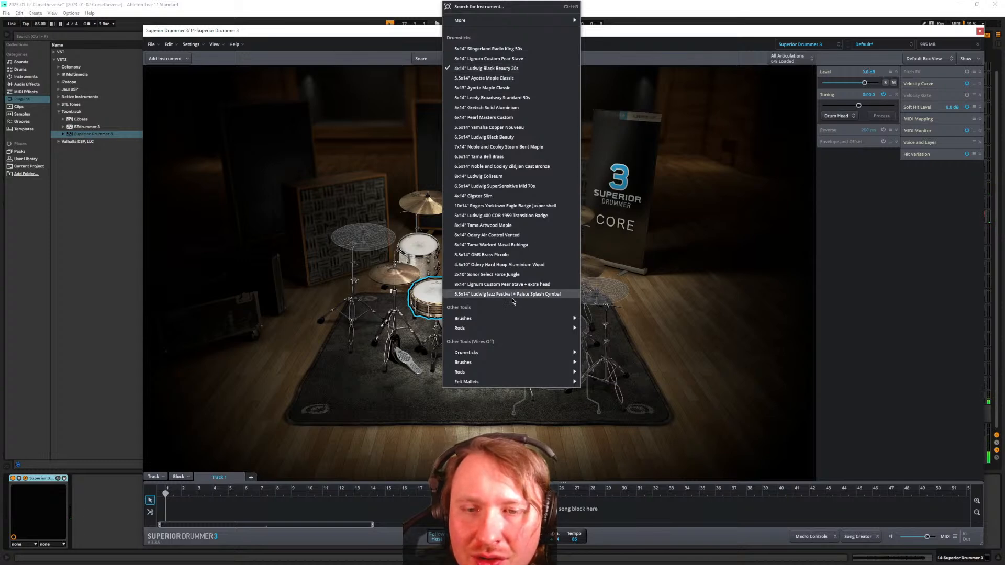
{"action": "left_click", "coordinate": [527, 251]}
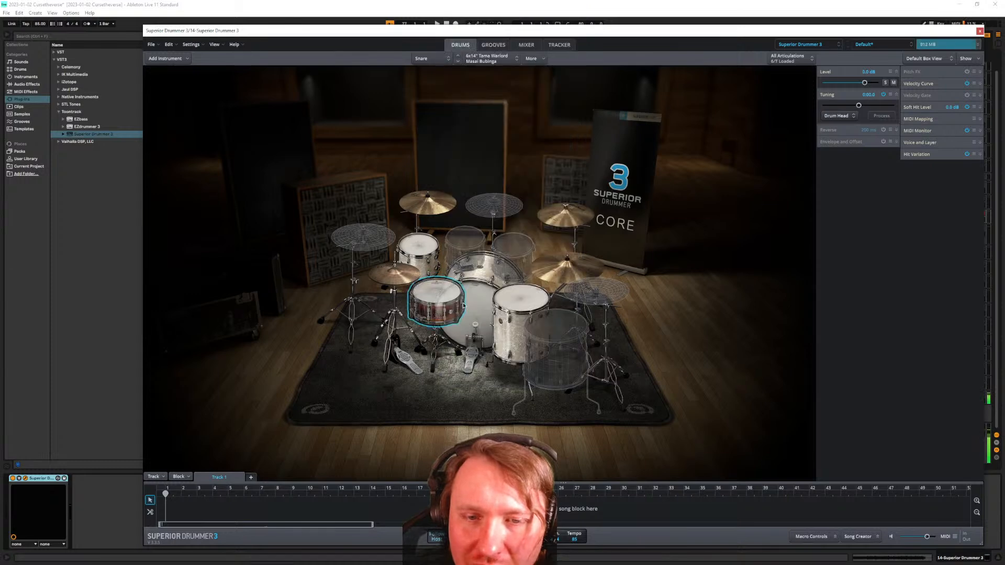
{"action": "right_click", "coordinate": [444, 290]}
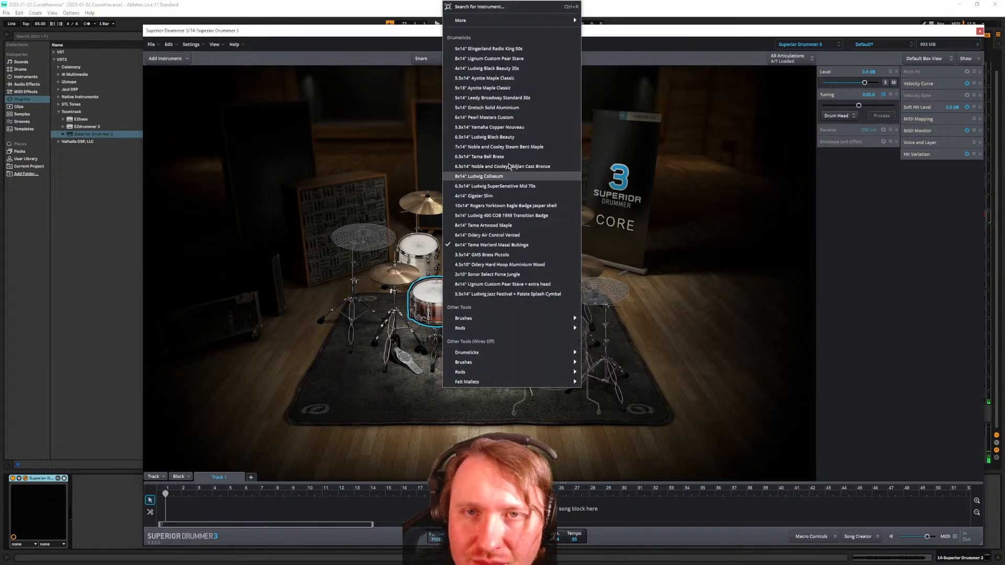
{"action": "mouse_move", "coordinate": [508, 23]}
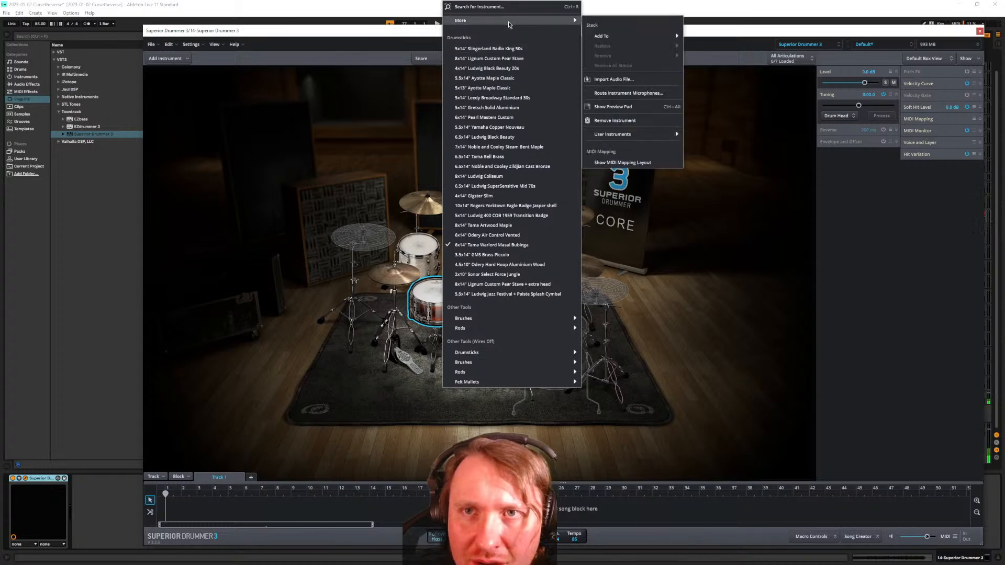
{"action": "left_click", "coordinate": [500, 52]}
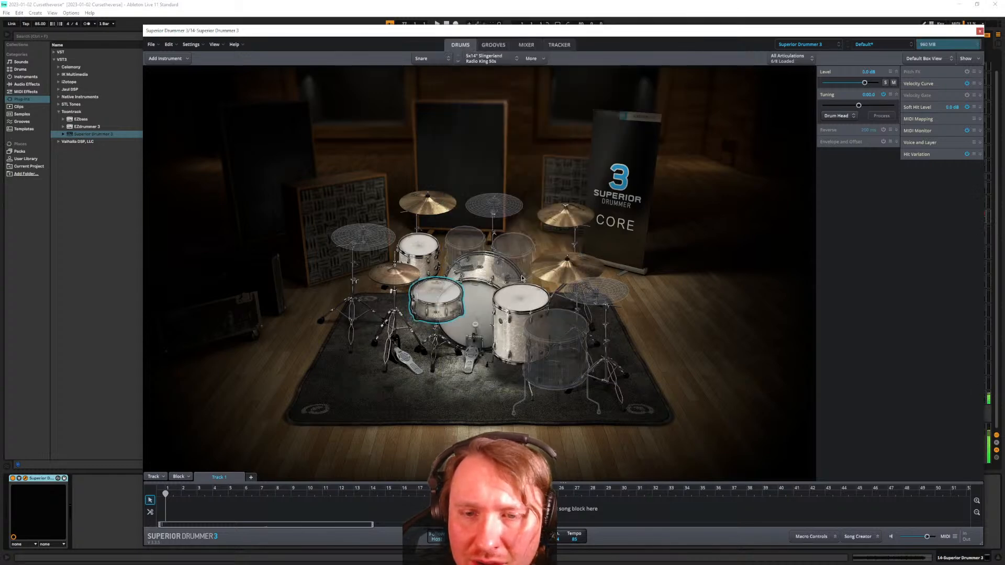
Browse the kick and snare model lists from the kit piece selector
{"action": "left_click", "coordinate": [476, 338]}
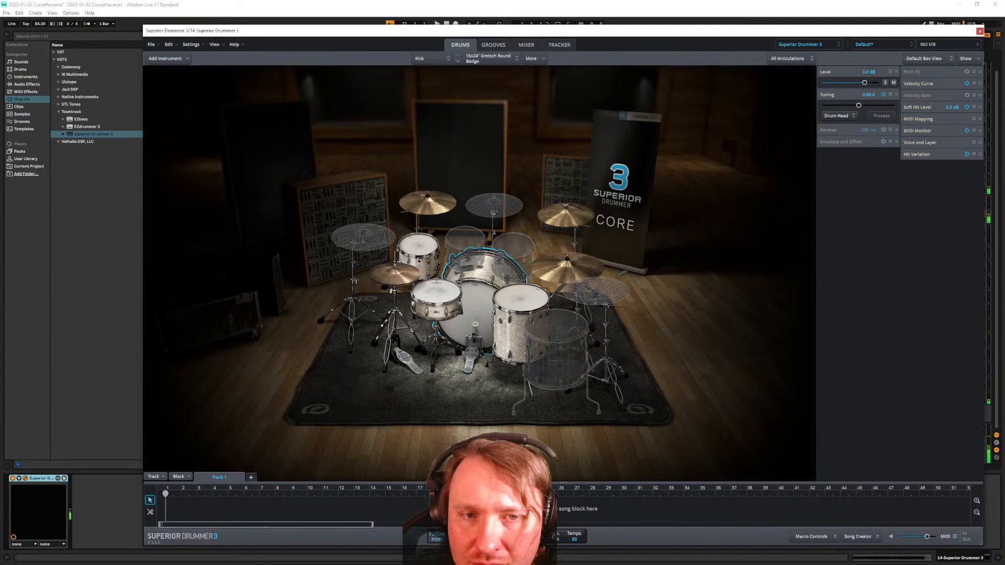
{"action": "left_click", "coordinate": [432, 59]}
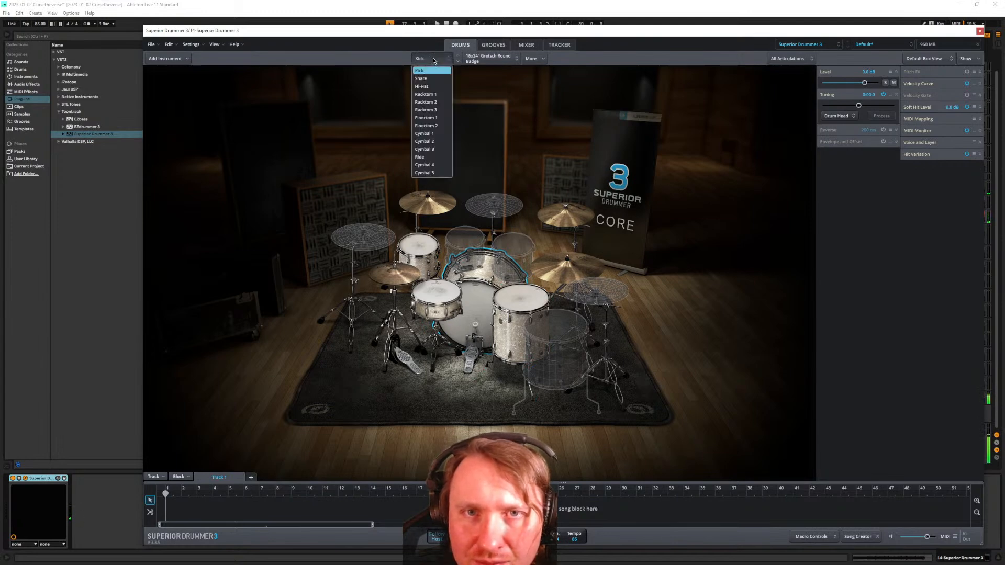
{"action": "left_click", "coordinate": [433, 61]}
{"action": "left_click", "coordinate": [495, 60]}
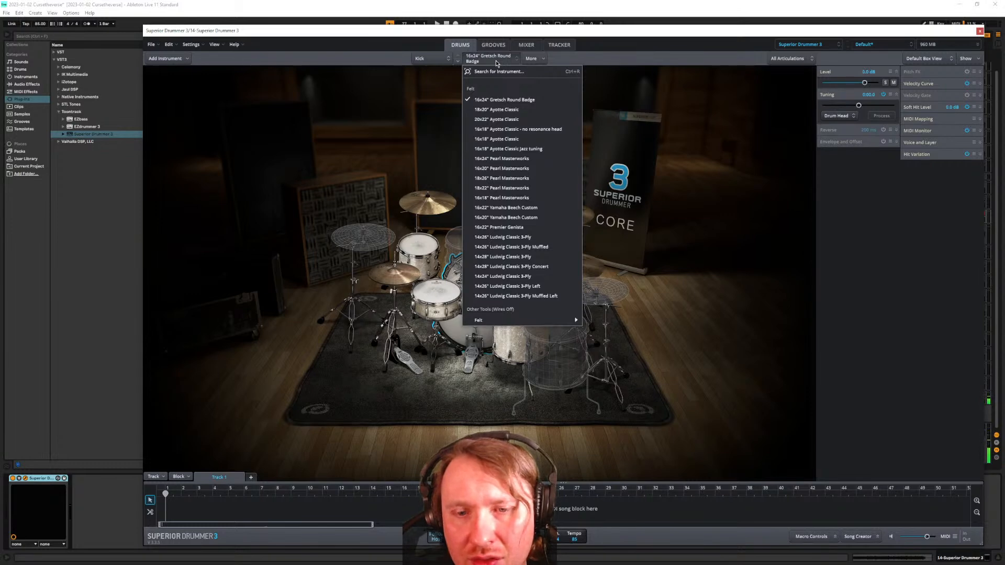
{"action": "left_click", "coordinate": [494, 61]}
{"action": "left_click", "coordinate": [430, 58]}
{"action": "left_click", "coordinate": [434, 79]}
{"action": "left_click", "coordinate": [496, 61]}
Inspect the hi-hat's model list, extra options and articulation list
{"action": "left_click", "coordinate": [433, 59]}
{"action": "left_click", "coordinate": [433, 87]}
{"action": "left_click", "coordinate": [492, 65]}
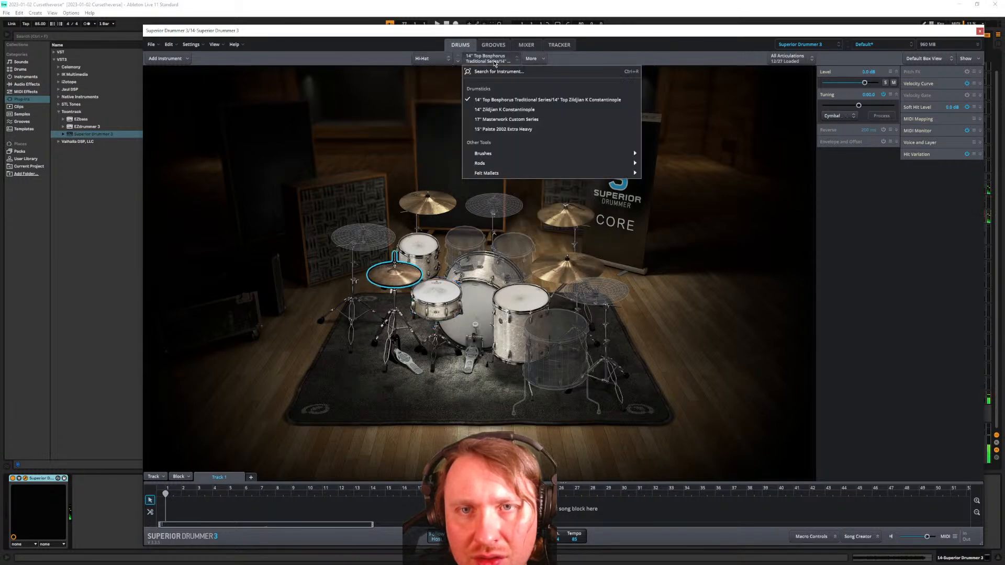
{"action": "left_click", "coordinate": [534, 60]}
{"action": "left_click", "coordinate": [535, 59]}
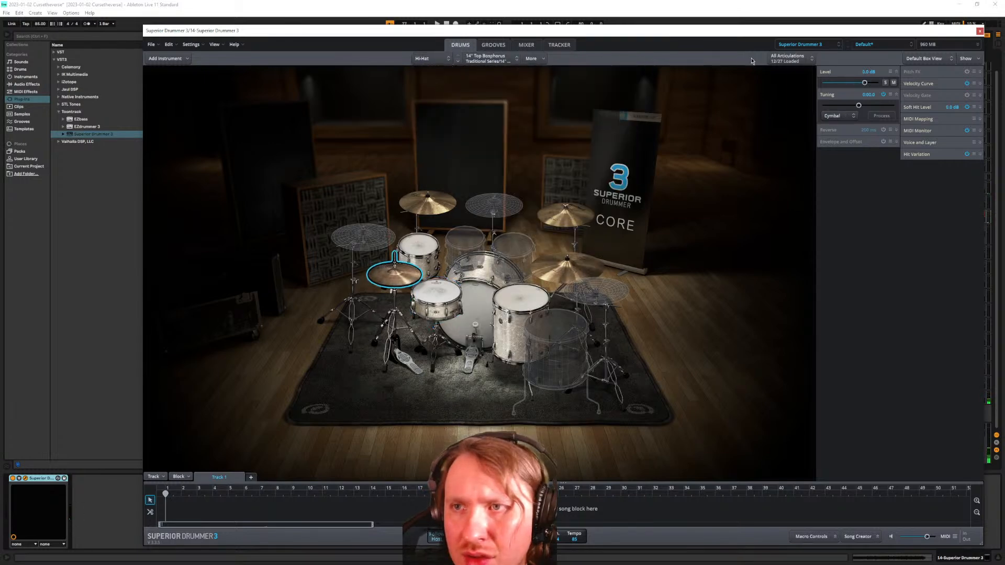
{"action": "left_click", "coordinate": [780, 58]}
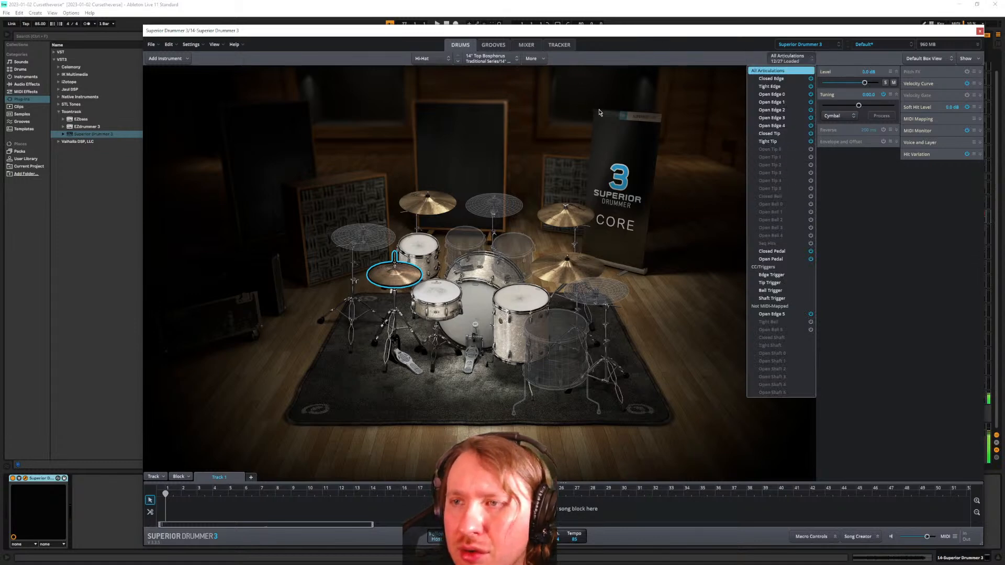
{"action": "left_click", "coordinate": [635, 126]}
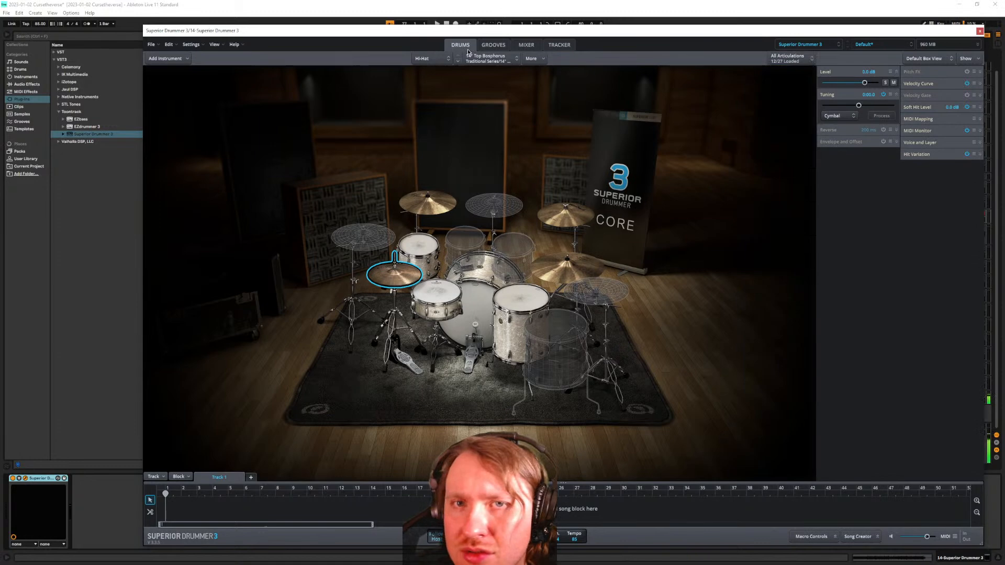
Load the Pop Punk EZX kit and inspect its rack tom, crash, hi-hat, kick and floor tom
{"action": "left_click", "coordinate": [802, 46]}
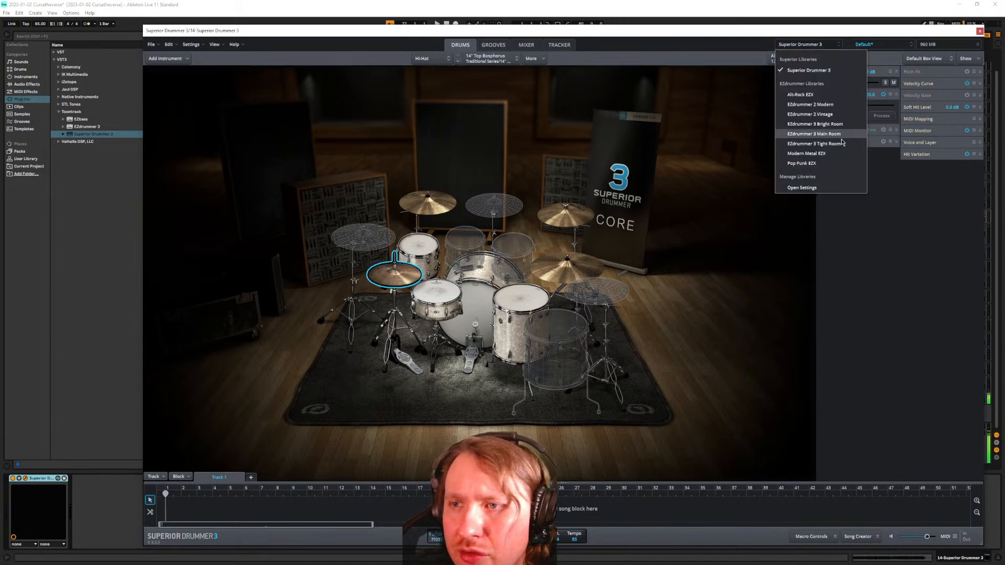
{"action": "left_click", "coordinate": [832, 164]}
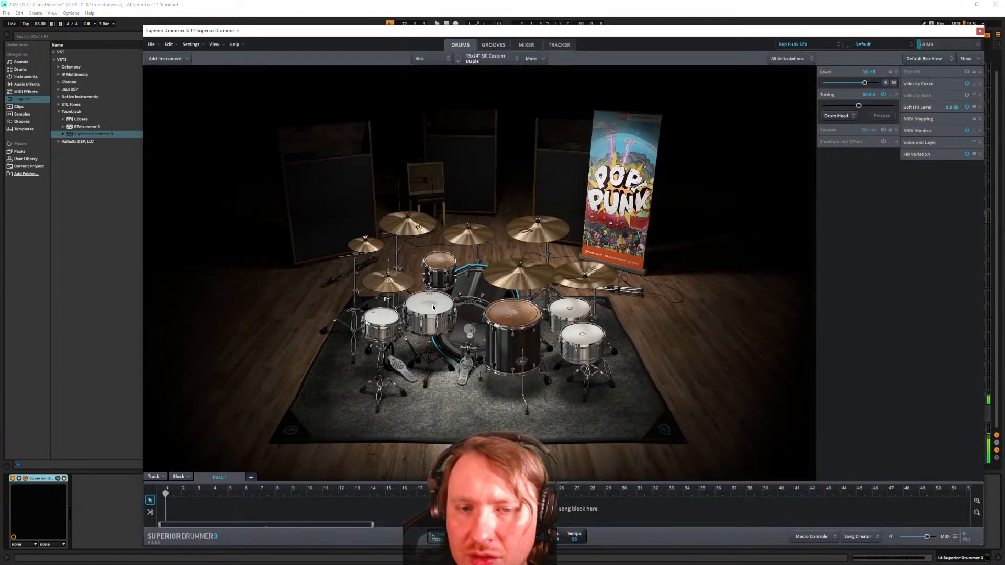
{"action": "left_click", "coordinate": [437, 275]}
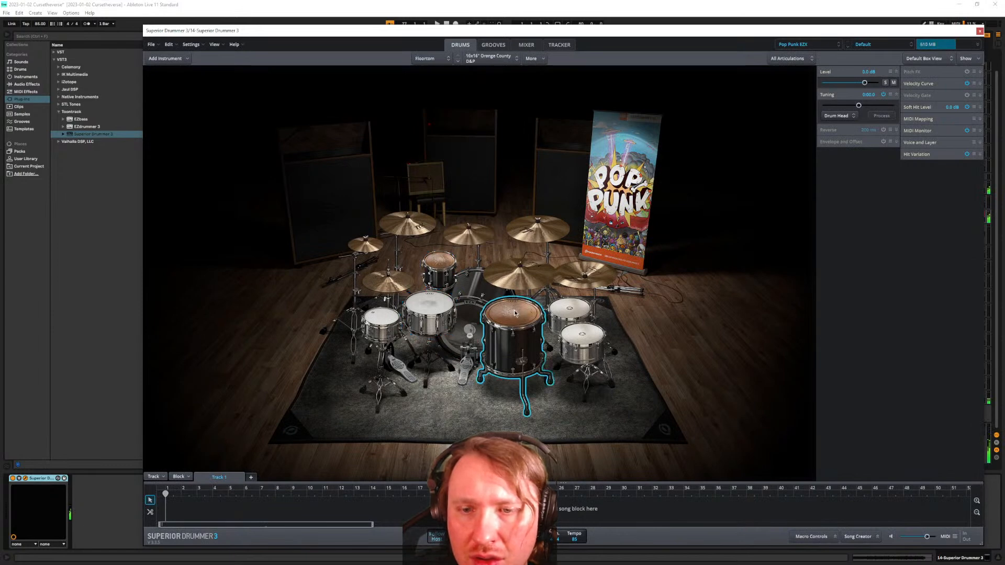
{"action": "left_click", "coordinate": [401, 229]}
{"action": "left_click", "coordinate": [387, 278]}
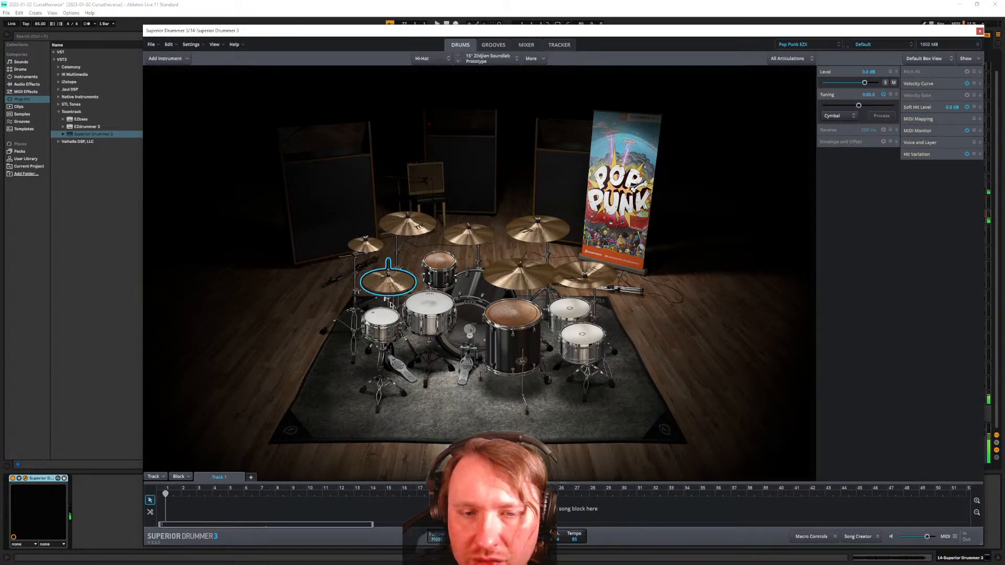
{"action": "left_click", "coordinate": [472, 314]}
{"action": "left_click", "coordinate": [500, 315]}
{"action": "right_click", "coordinate": [527, 317]}
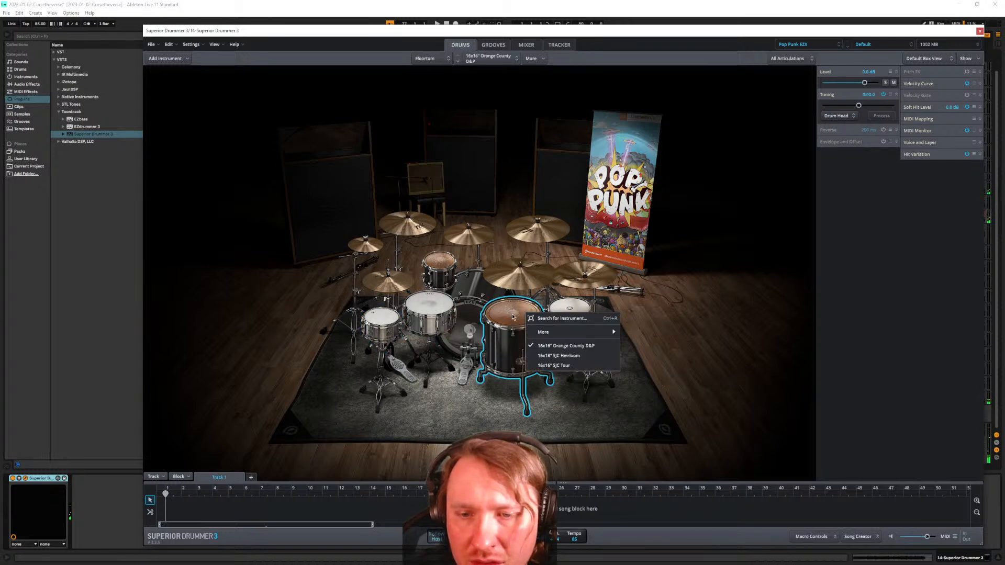
{"action": "left_click", "coordinate": [513, 316]}
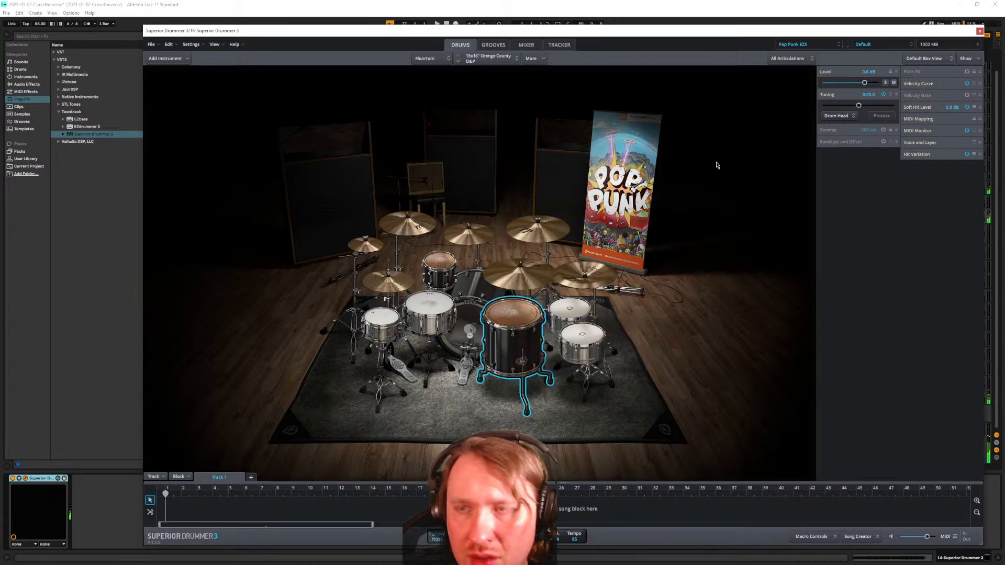
{"action": "left_click", "coordinate": [495, 45]}
Drag the ten Crop drum recordings from Current Project into the Superior Drummer Tracker
{"action": "left_click", "coordinate": [523, 46]}
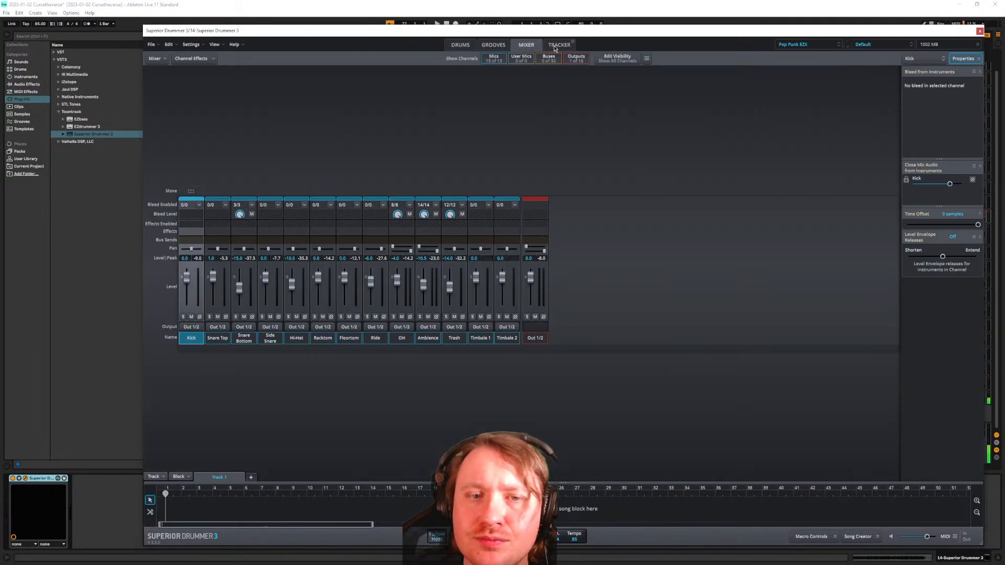
{"action": "left_click", "coordinate": [560, 47]}
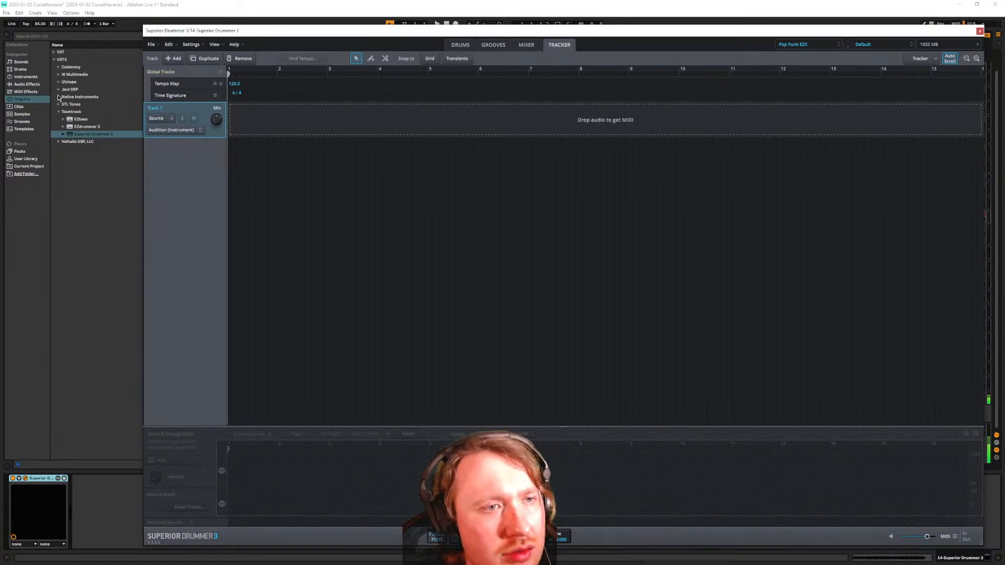
{"action": "left_click", "coordinate": [32, 168]}
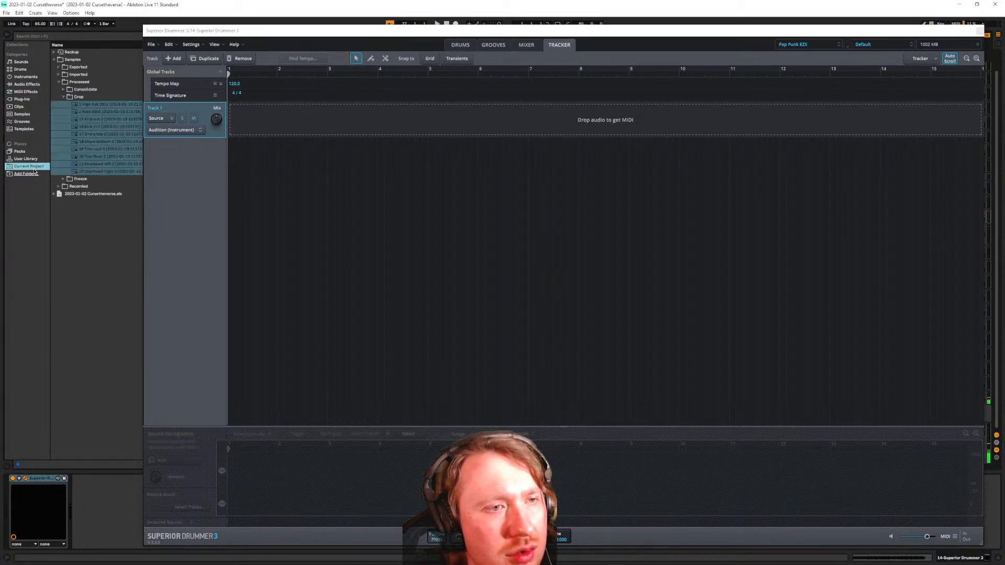
{"action": "left_click_drag", "start_coordinate": [97, 110], "coordinate": [248, 136]}
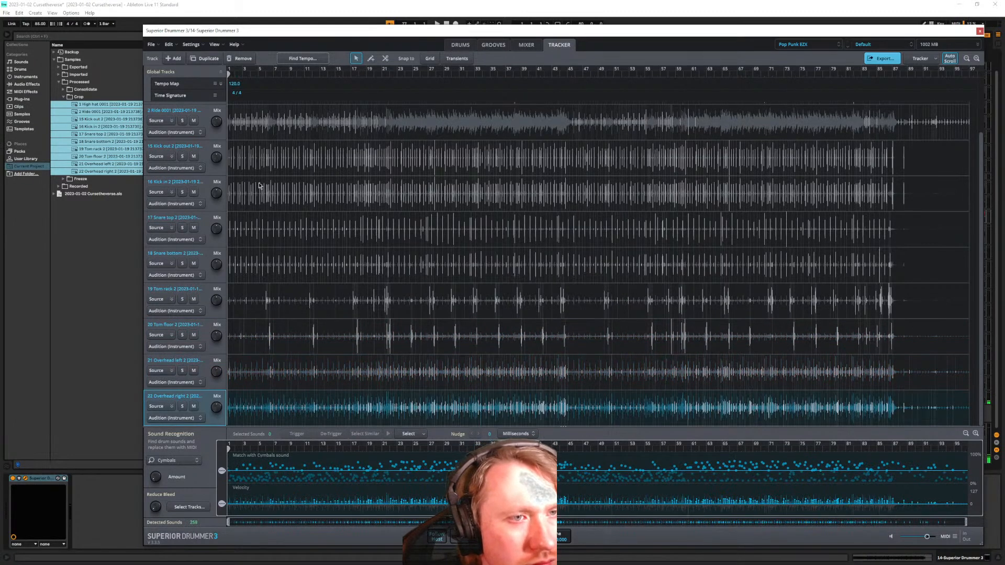
Remove the Kick in 2 and Snare bottom 2 tracks from the Tracker
{"action": "scroll", "coordinate": [208, 338], "scroll_direction": "up", "scroll_amount": 1}
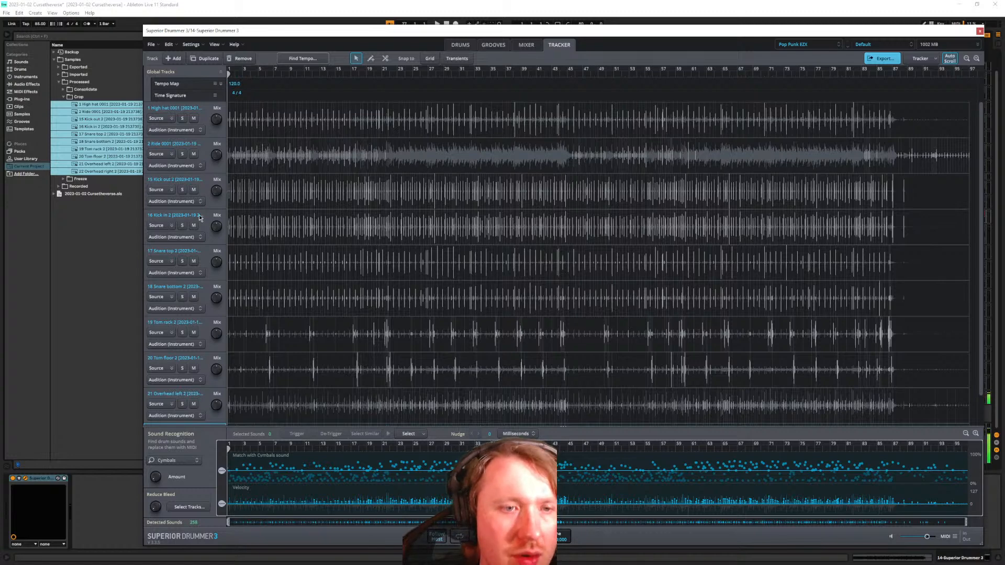
{"action": "left_click", "coordinate": [201, 184]}
{"action": "left_click", "coordinate": [204, 215]}
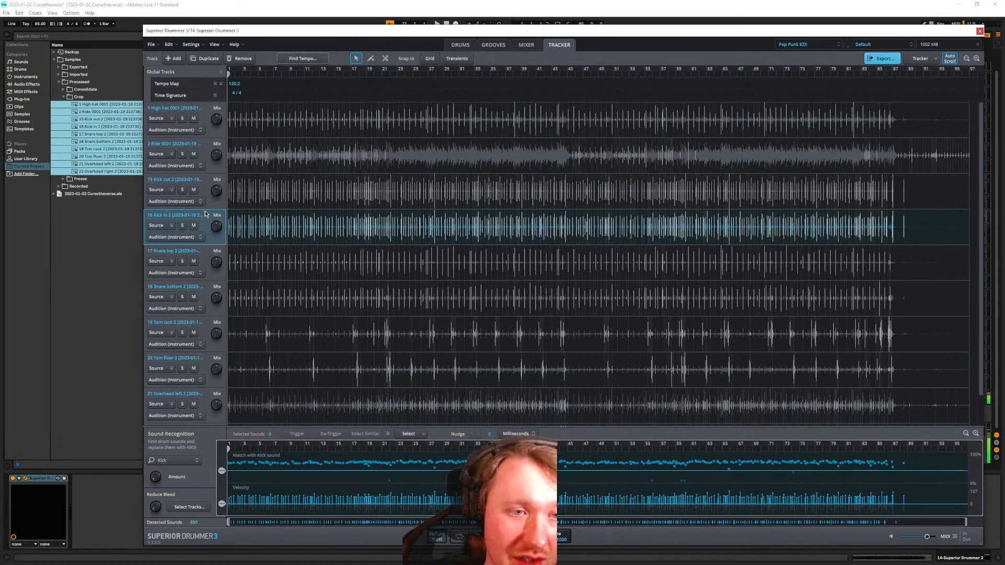
{"action": "right_click", "coordinate": [207, 220]}
{"action": "left_click", "coordinate": [288, 237]}
{"action": "left_click", "coordinate": [205, 252]}
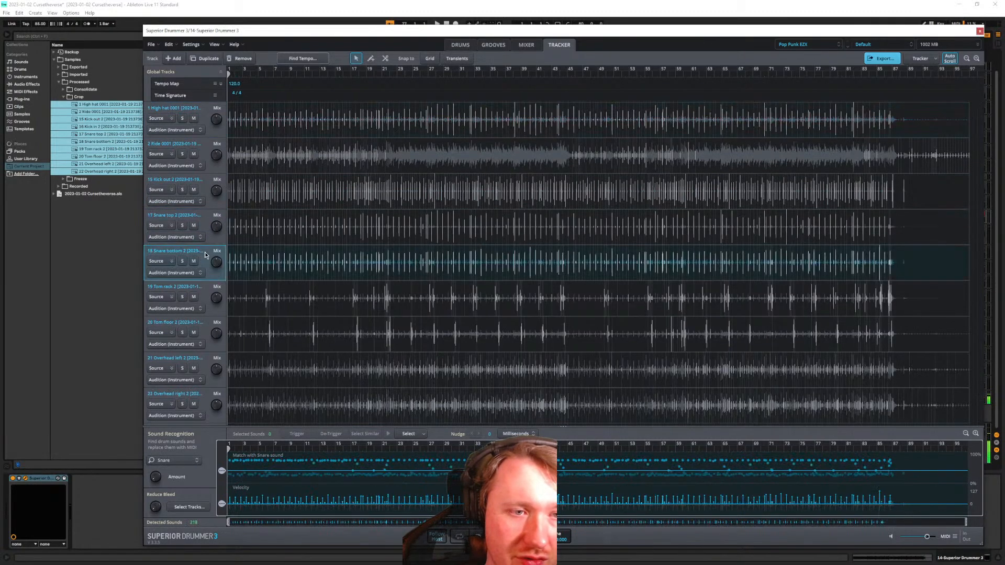
{"action": "right_click", "coordinate": [205, 252]}
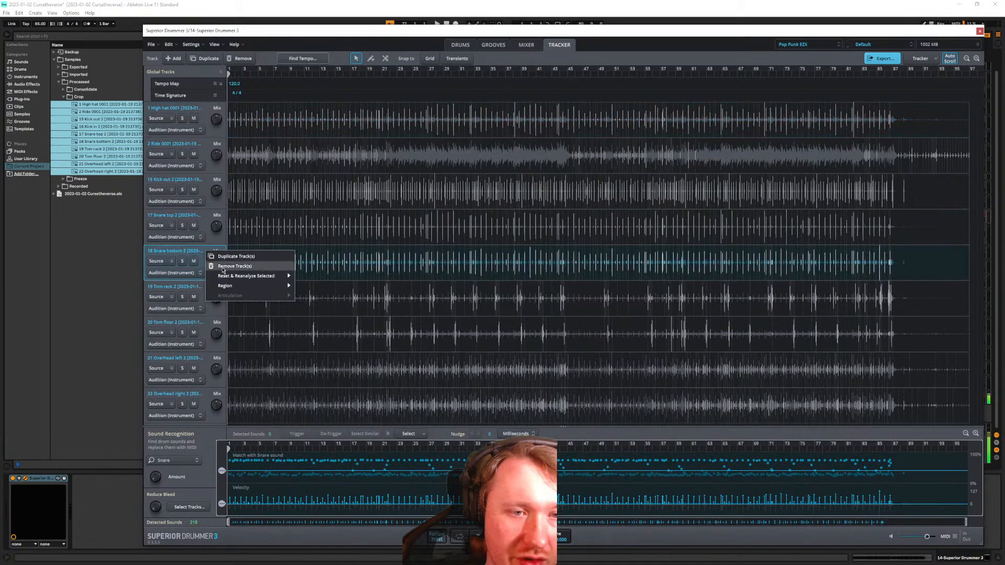
{"action": "left_click", "coordinate": [248, 270]}
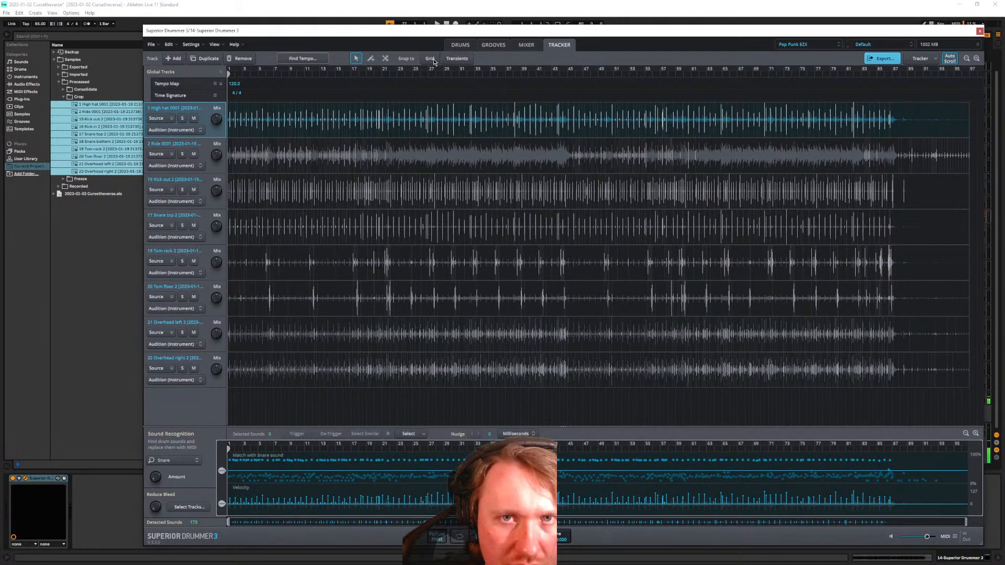
Set the project tempo to 85, run Find Tempo and update the tempo map
{"action": "double_click", "coordinate": [234, 83]}
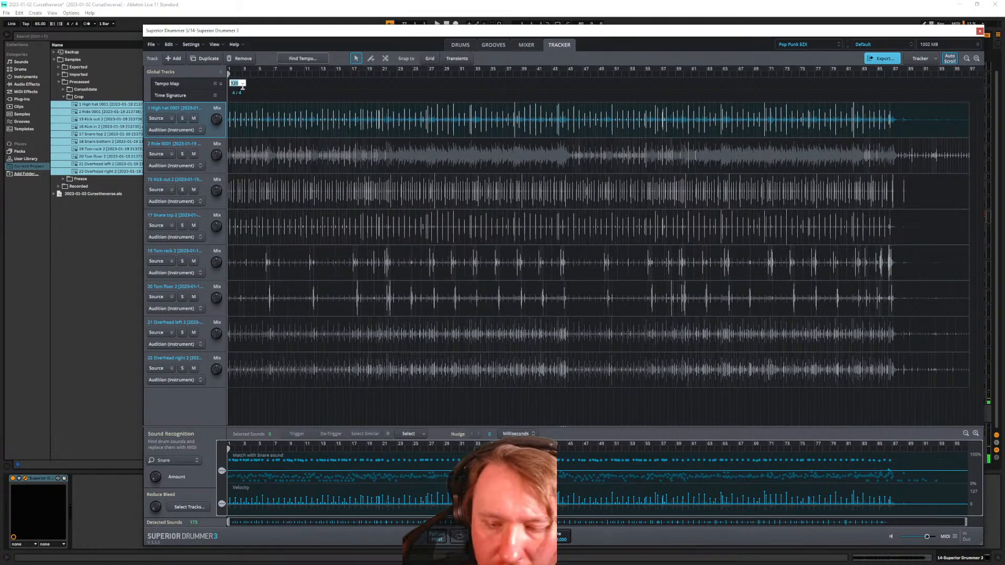
{"action": "type", "text": "85"}
{"action": "key", "text": "Return"}
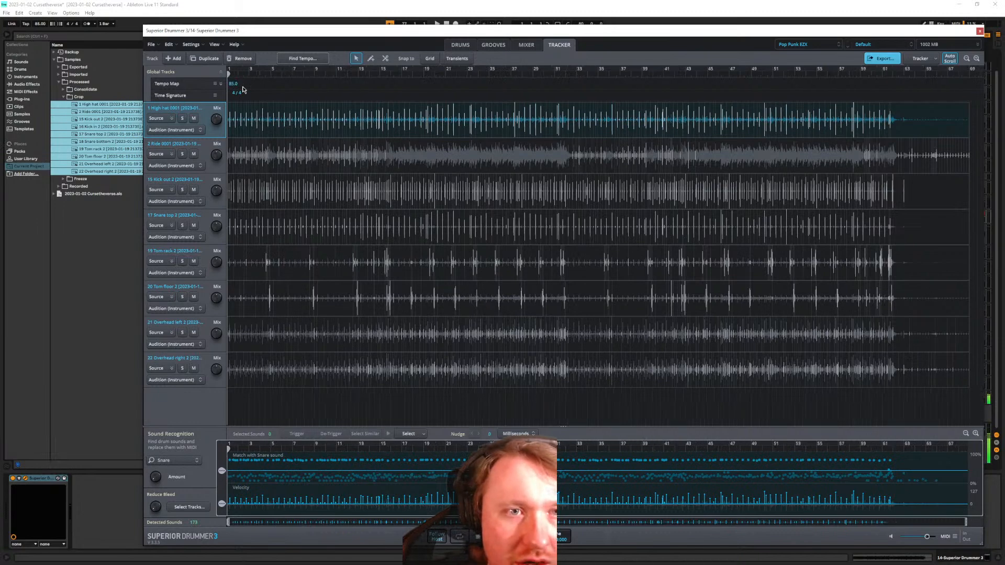
{"action": "left_click", "coordinate": [291, 58]}
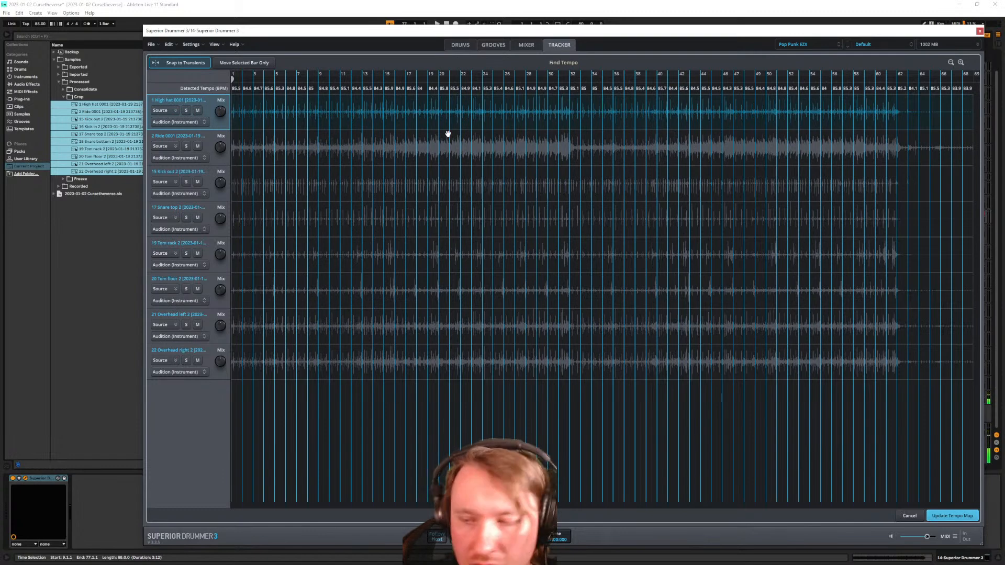
{"action": "left_click", "coordinate": [947, 516]}
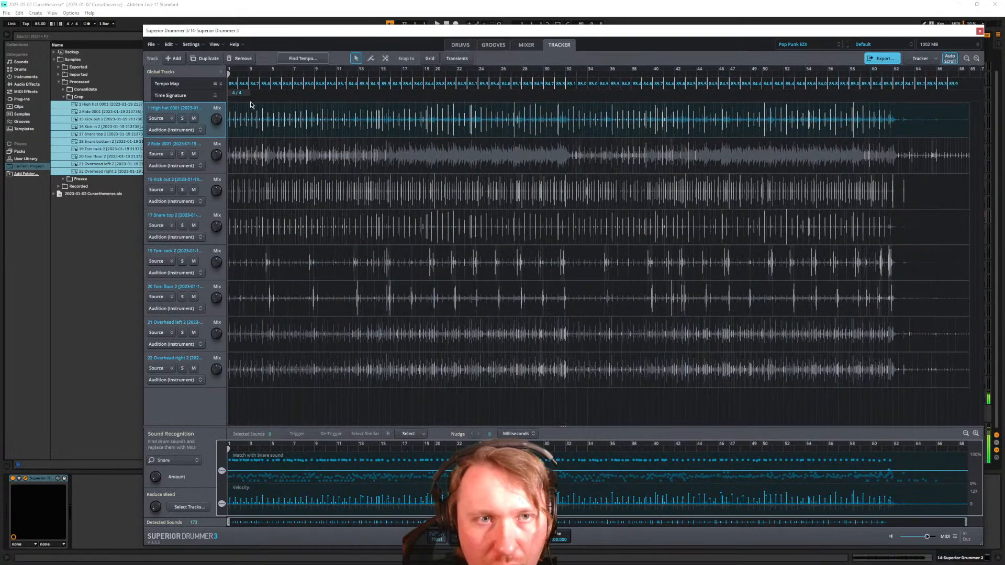
Edit the first two tempo markers, setting the second to 30, then undo that change
{"action": "scroll", "coordinate": [251, 120], "scroll_direction": "up", "scroll_amount": 3}
{"action": "scroll", "coordinate": [253, 126], "scroll_direction": "up", "scroll_amount": 1}
{"action": "scroll", "coordinate": [236, 137], "scroll_direction": "up", "scroll_amount": 3}
{"action": "scroll", "coordinate": [240, 131], "scroll_direction": "up", "scroll_amount": 3}
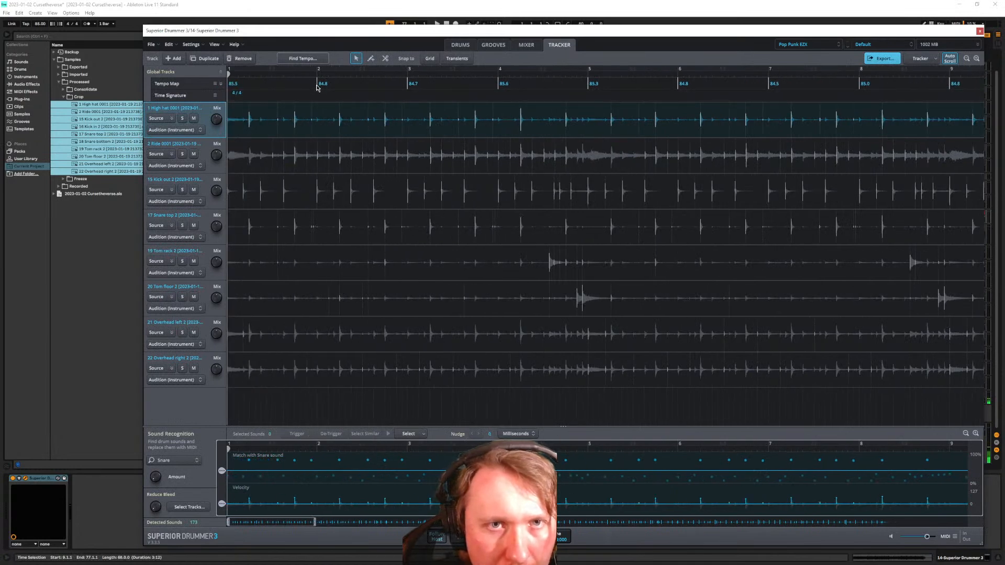
{"action": "double_click", "coordinate": [236, 85]}
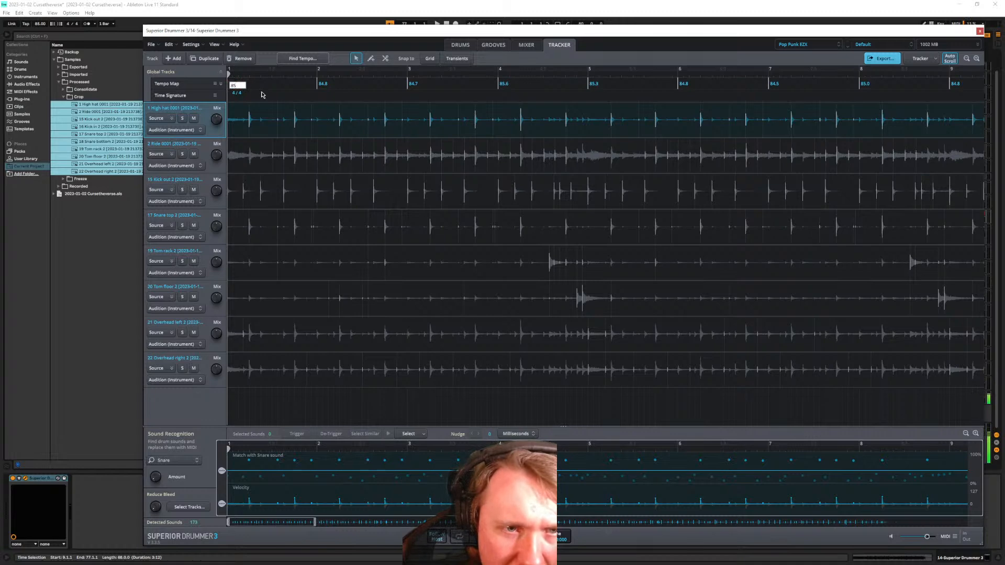
{"action": "key", "text": "Return"}
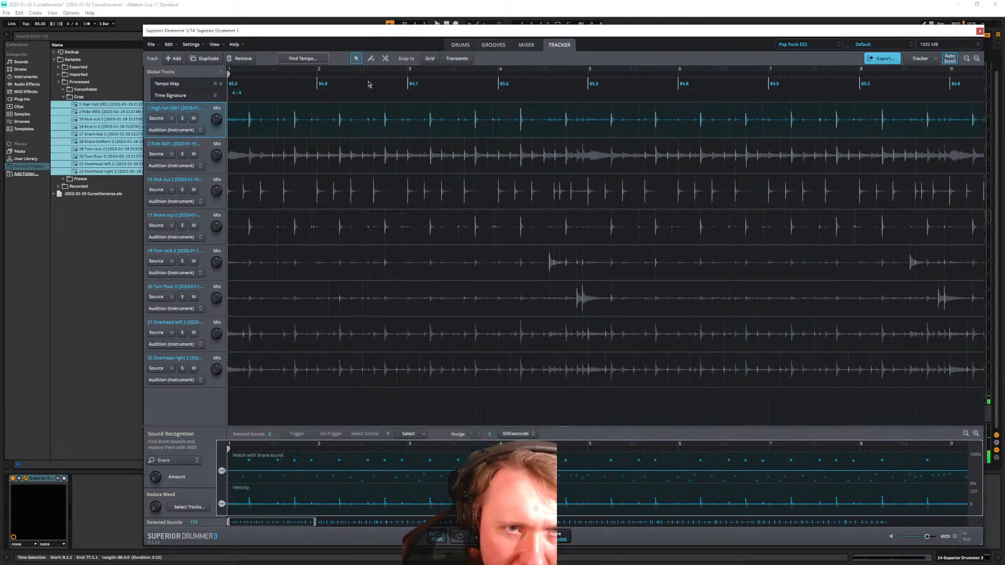
{"action": "double_click", "coordinate": [327, 85]}
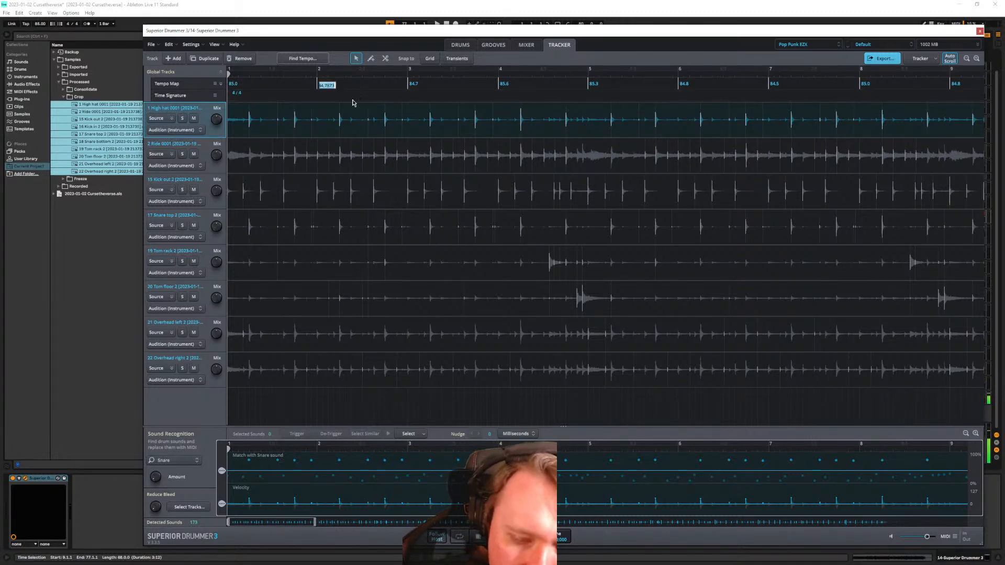
{"action": "type", "text": "30"}
{"action": "key", "text": "Return"}
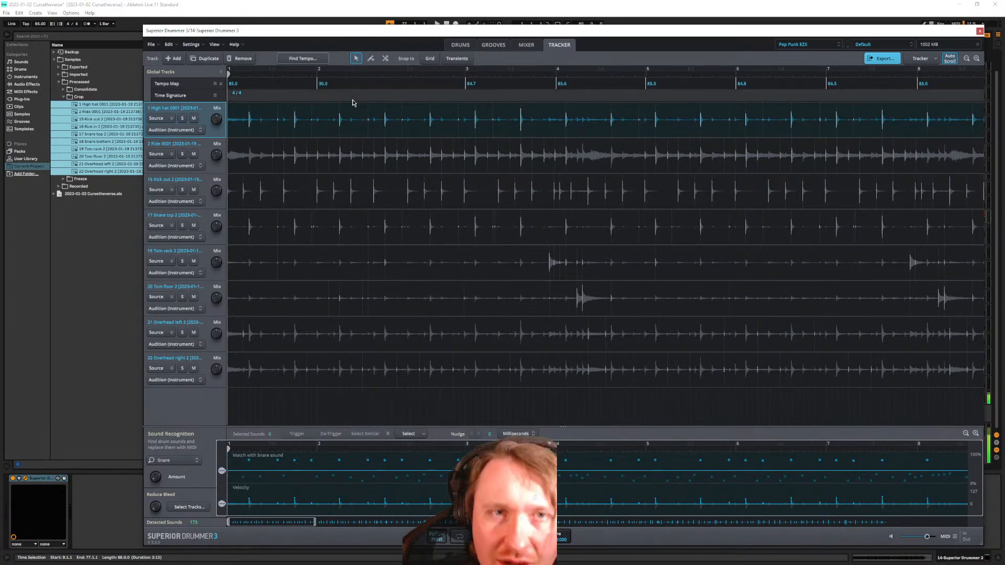
{"action": "key", "text": "ctrl+z"}
Turn on Snap to Grid, retry a bar-2 tempo of 30 and undo it, then check a snare hit
{"action": "key", "text": "ctrl+z"}
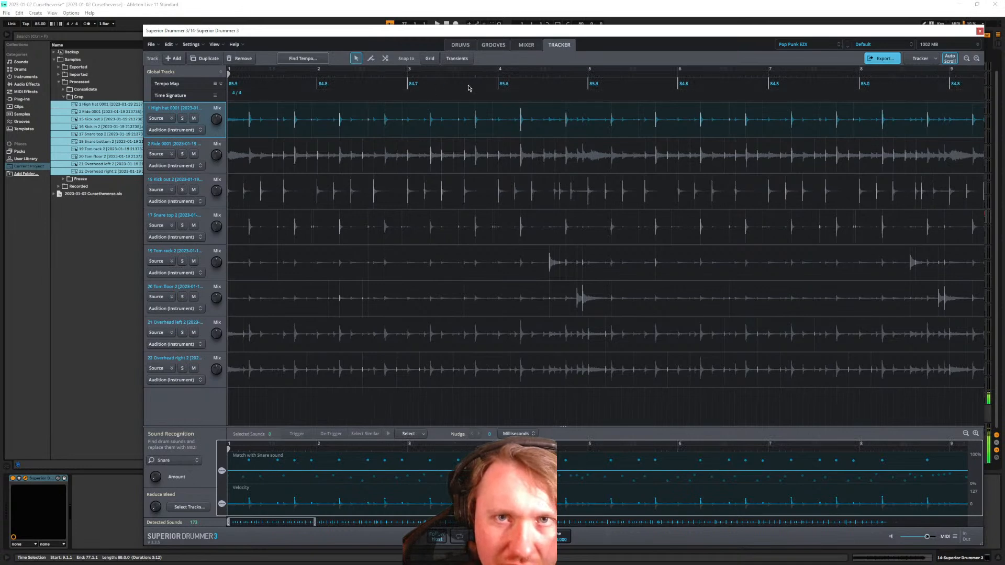
{"action": "left_click", "coordinate": [430, 58]}
{"action": "left_click", "coordinate": [430, 59]}
{"action": "left_click", "coordinate": [430, 59]}
{"action": "double_click", "coordinate": [323, 84]}
{"action": "type", "text": "30"}
{"action": "key", "text": "Return"}
{"action": "key", "text": "ctrl+z"}
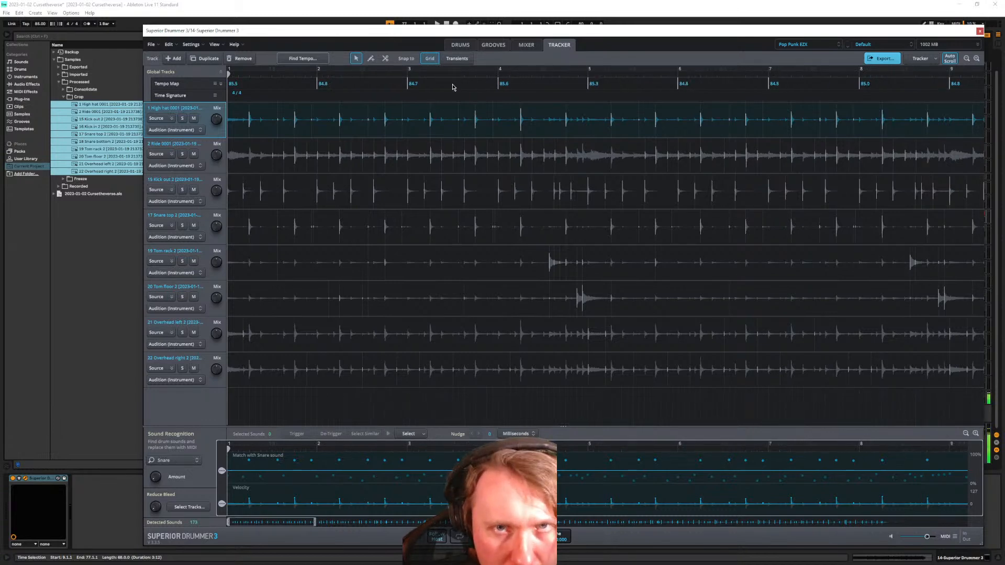
{"action": "double_click", "coordinate": [325, 85]}
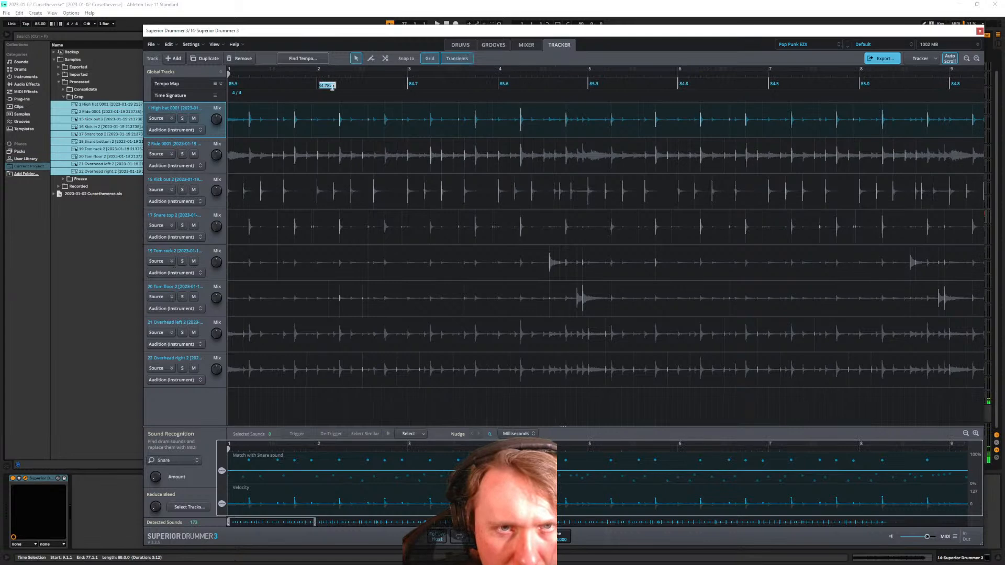
{"action": "type", "text": "30"}
{"action": "key", "text": "Return"}
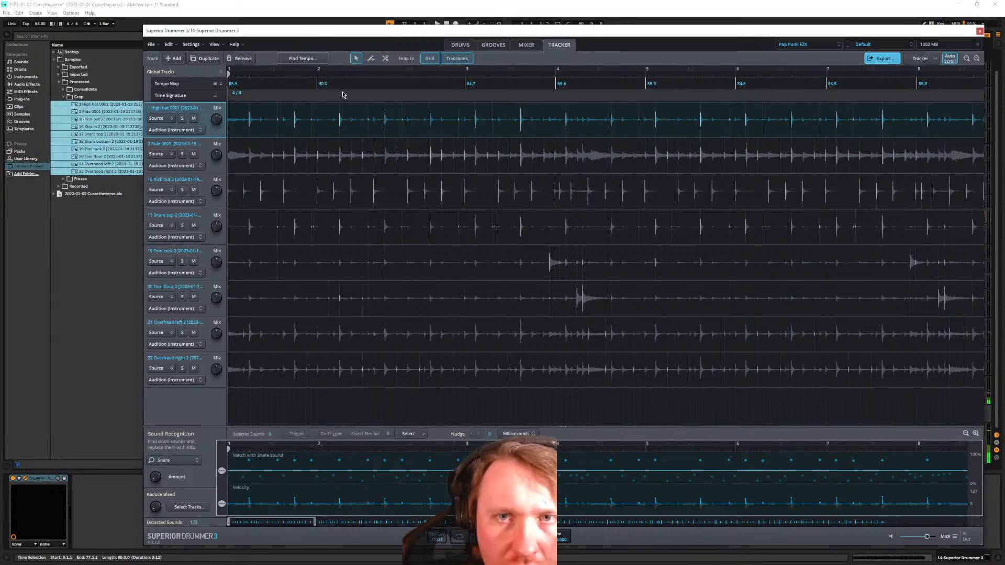
{"action": "key", "text": "ctrl+z"}
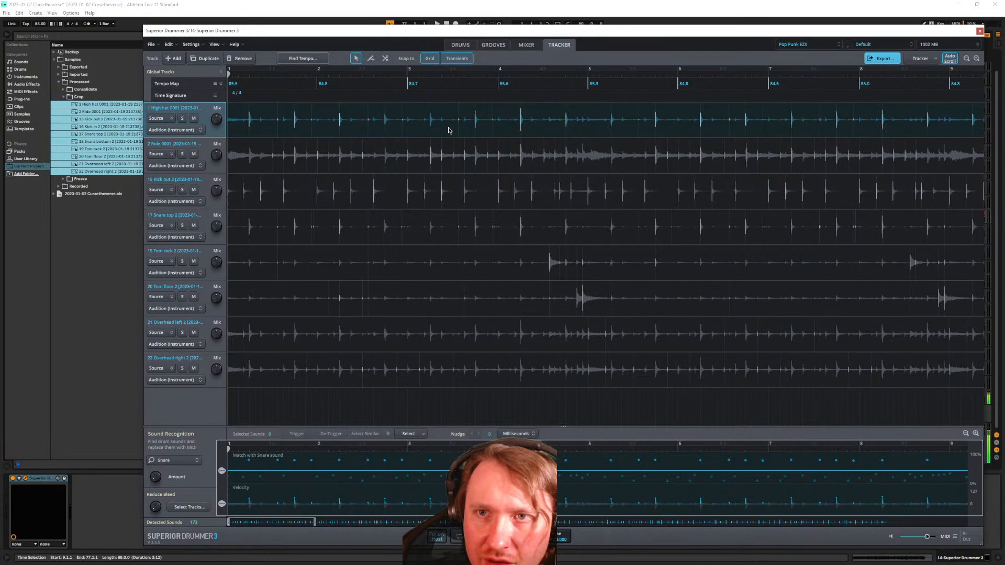
{"action": "left_click", "coordinate": [294, 120]}
{"action": "left_click", "coordinate": [342, 505]}
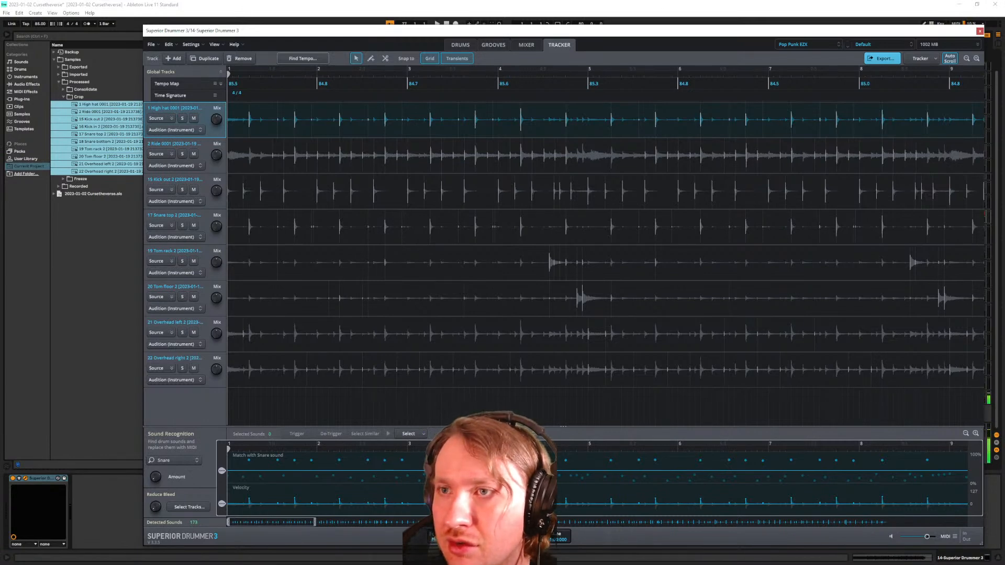
Close Superior Drummer, delete its device, then restore it with Undo
{"action": "left_click", "coordinate": [979, 32]}
{"action": "left_click", "coordinate": [19, 13]}
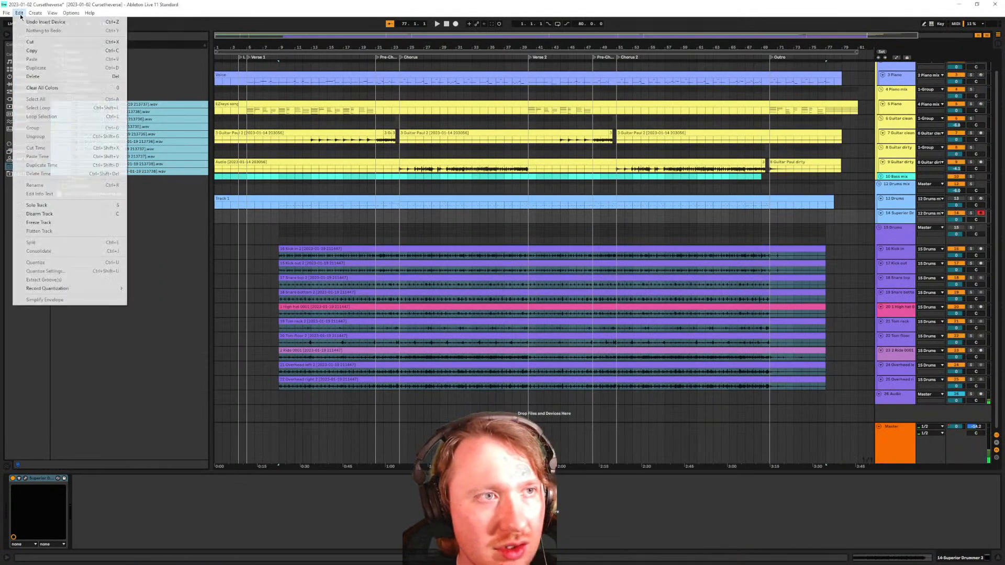
{"action": "left_click", "coordinate": [20, 13]}
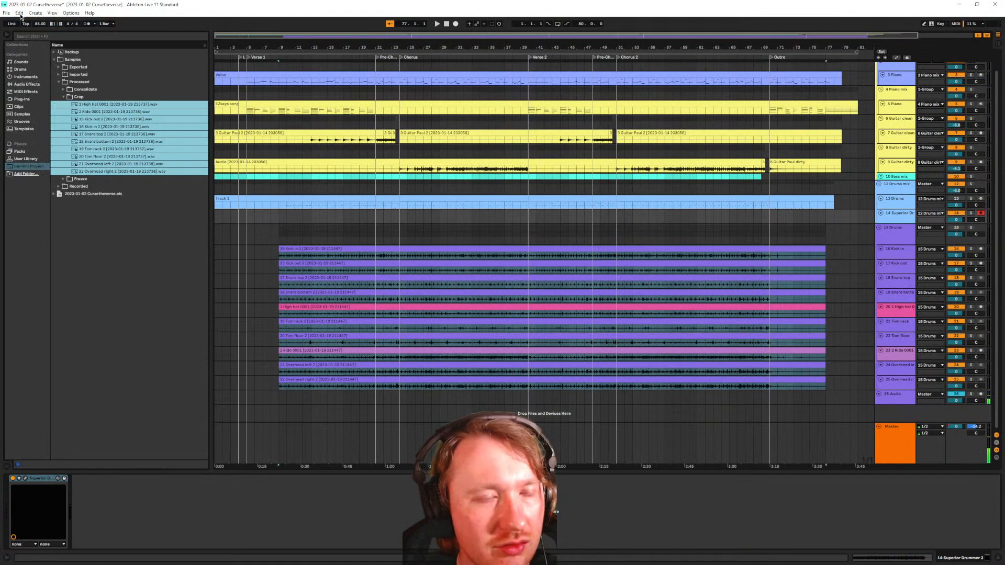
{"action": "key", "text": "Delete"}
{"action": "left_click", "coordinate": [21, 13]}
{"action": "left_click", "coordinate": [24, 22]}
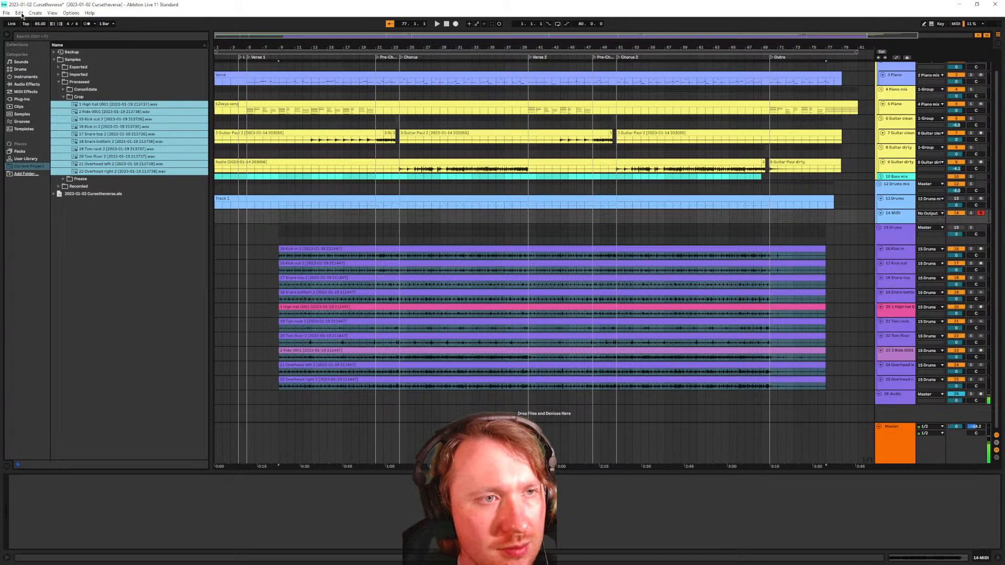
Undo the crop and the clip resizes to restore the full-length drum clips
{"action": "left_click", "coordinate": [21, 13]}
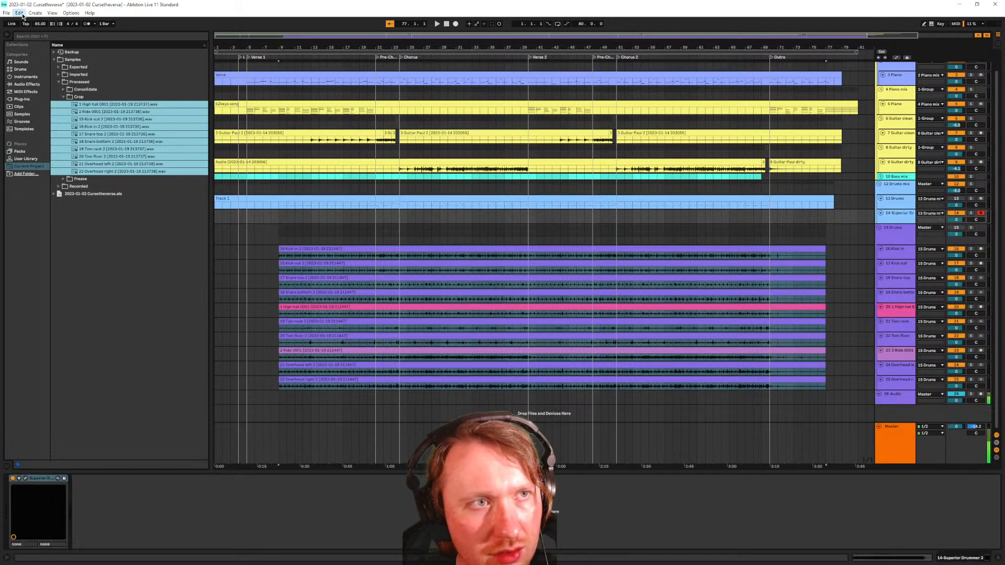
{"action": "left_click", "coordinate": [29, 24]}
{"action": "left_click", "coordinate": [21, 13]}
{"action": "left_click", "coordinate": [27, 22]}
{"action": "left_click", "coordinate": [21, 13]}
{"action": "left_click", "coordinate": [28, 22]}
{"action": "left_click", "coordinate": [21, 13]}
{"action": "left_click", "coordinate": [27, 22]}
{"action": "left_click", "coordinate": [21, 13]}
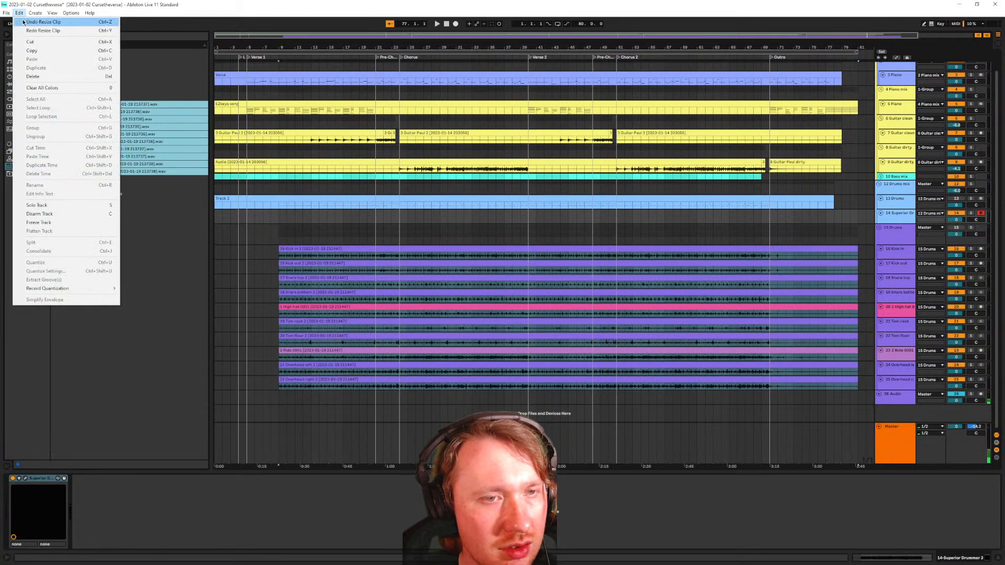
{"action": "left_click", "coordinate": [24, 22]}
{"action": "left_click", "coordinate": [21, 13]}
{"action": "left_click", "coordinate": [26, 22]}
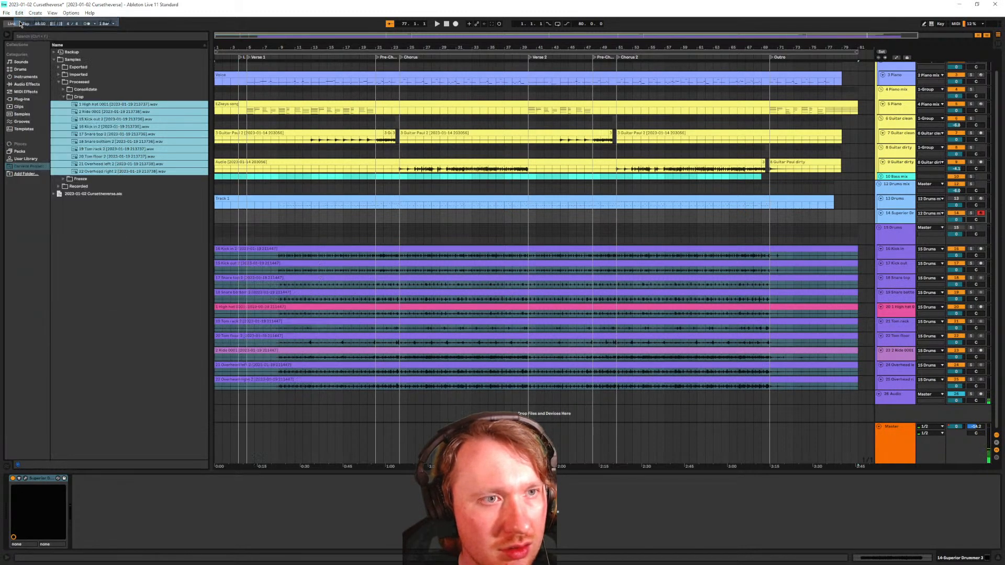
Move the ten Crop sample files to trash, then make the drum tracks taller
{"action": "left_click", "coordinate": [81, 104]}
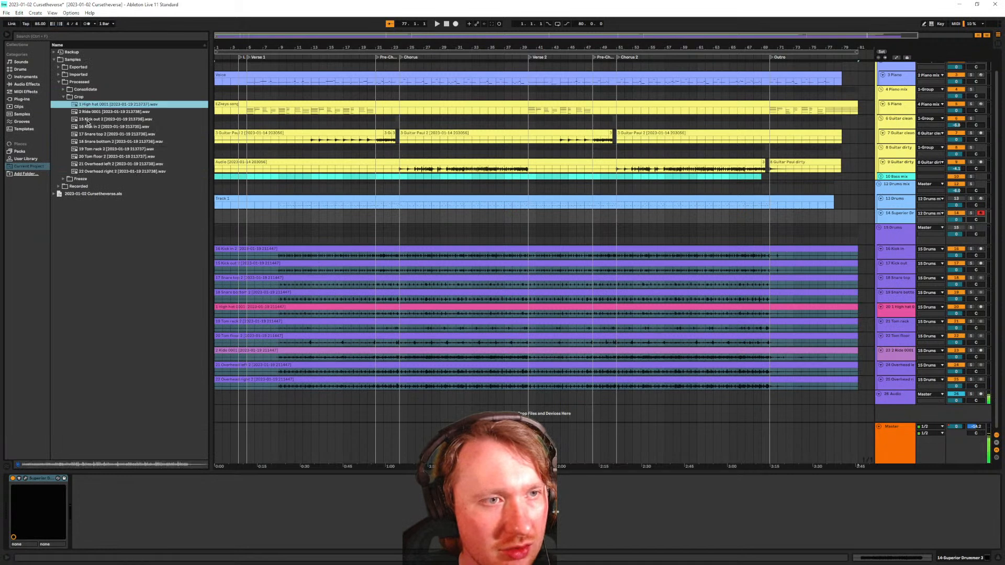
{"action": "left_click", "coordinate": [89, 172], "text": "shift"}
{"action": "right_click", "coordinate": [89, 172]}
{"action": "left_click", "coordinate": [111, 175]}
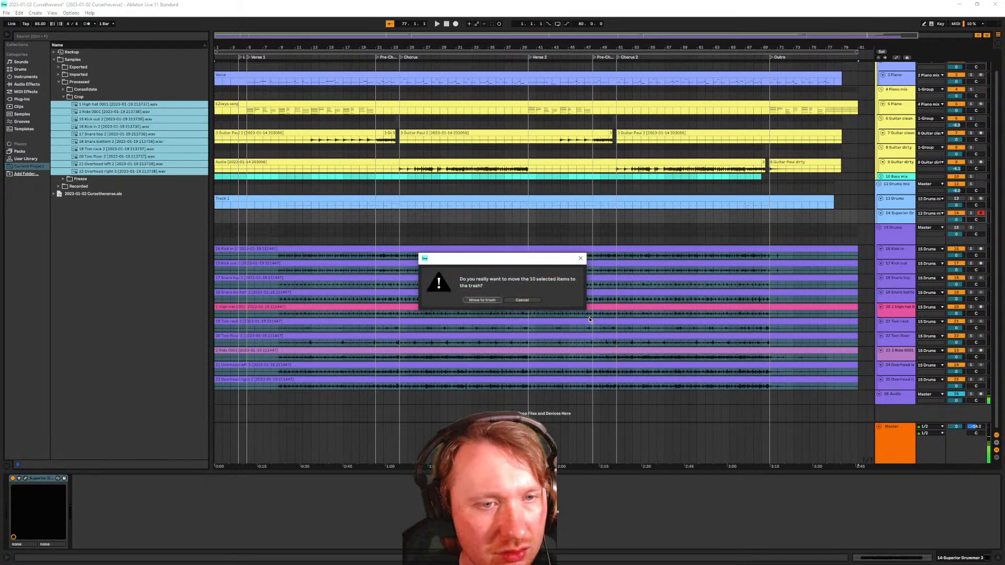
{"action": "left_click", "coordinate": [483, 300]}
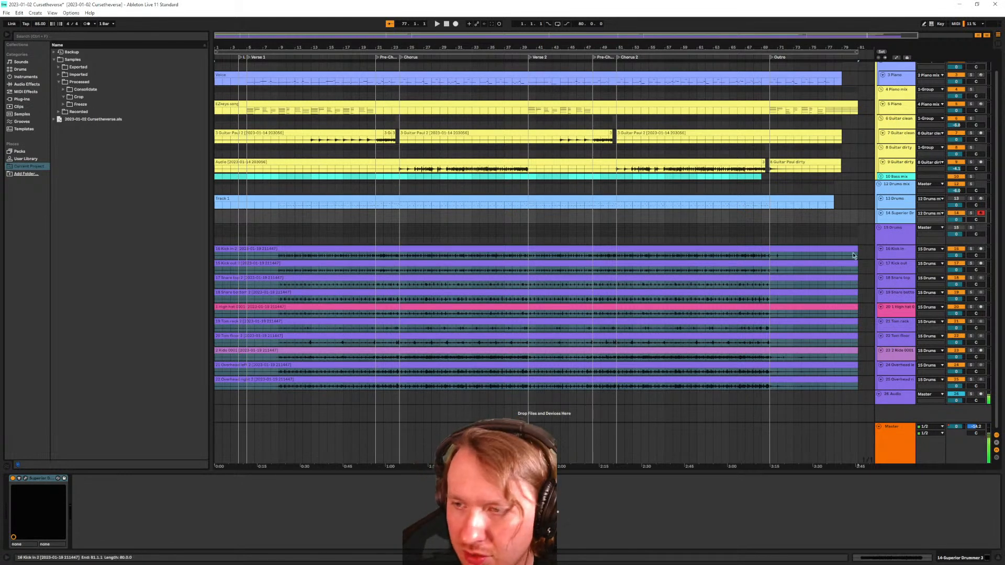
{"action": "left_click", "coordinate": [896, 379]}
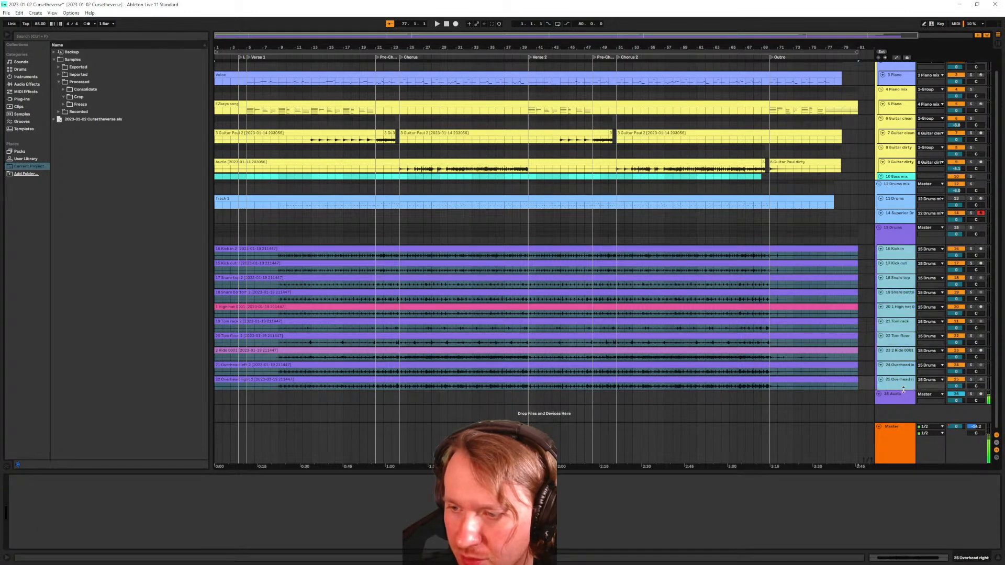
{"action": "left_click_drag", "start_coordinate": [904, 390], "coordinate": [904, 404]}
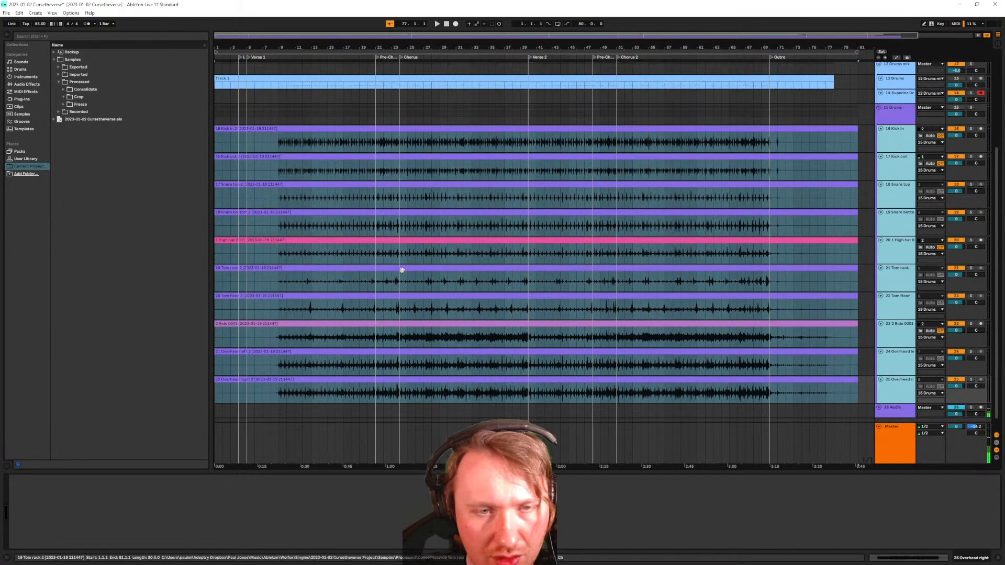
{"action": "scroll", "coordinate": [250, 282], "scroll_direction": "up", "scroll_amount": 8}
{"action": "scroll", "coordinate": [350, 255], "scroll_direction": "down", "scroll_amount": 6}
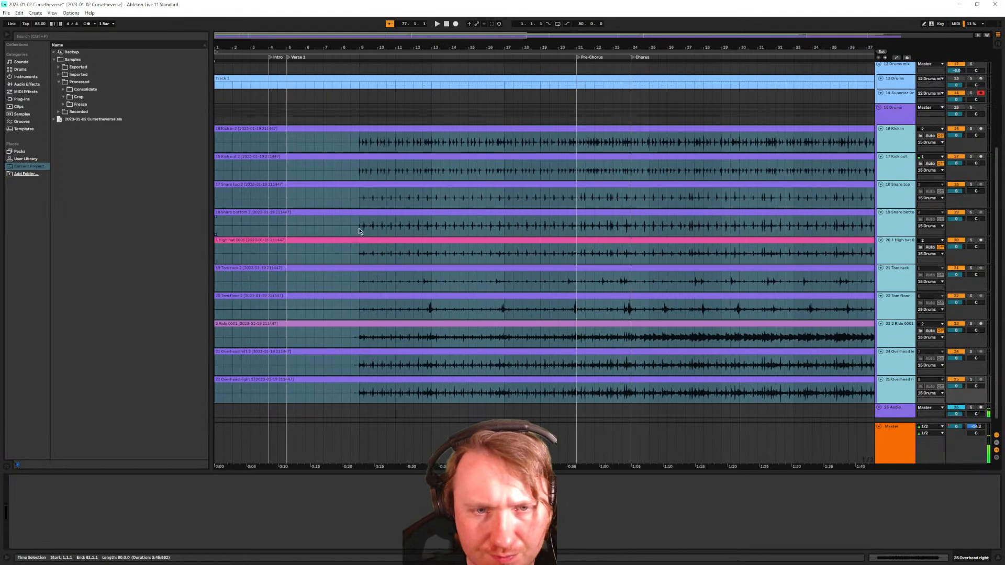
{"action": "left_click", "coordinate": [359, 231]}
{"action": "key", "text": "space"}
{"action": "key", "text": "space"}
{"action": "left_click", "coordinate": [956, 108]}
{"action": "left_click", "coordinate": [971, 108]}
{"action": "key", "text": "space"}
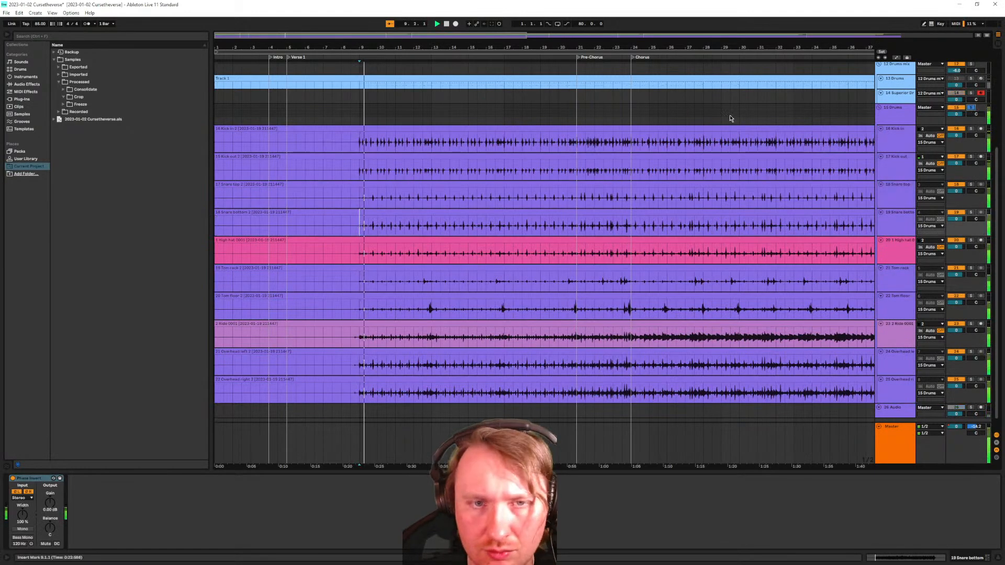
{"action": "scroll", "coordinate": [765, 112], "scroll_direction": "up", "scroll_amount": 3}
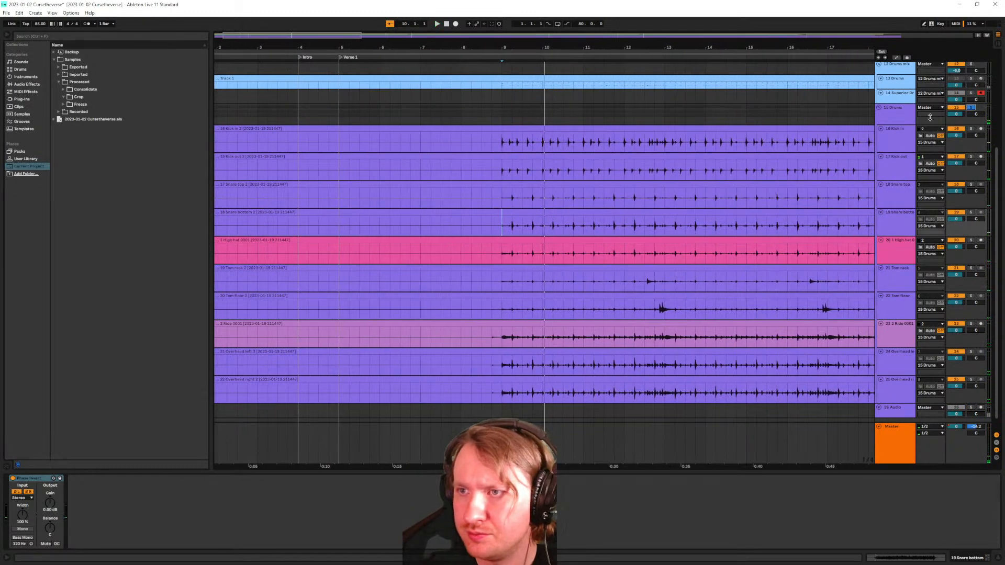
{"action": "scroll", "coordinate": [920, 314], "scroll_direction": "down", "scroll_amount": 1}
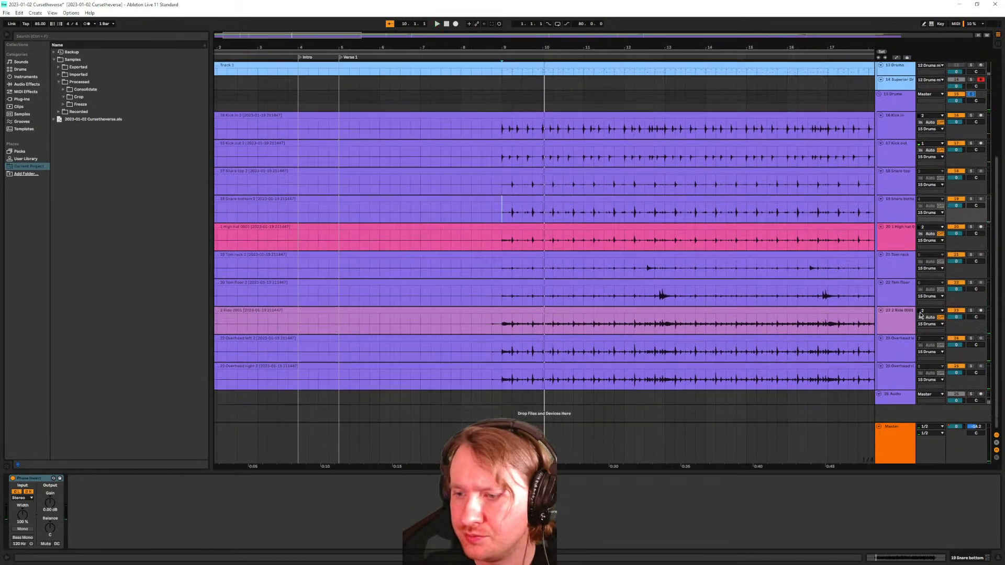
{"action": "left_click", "coordinate": [894, 398]}
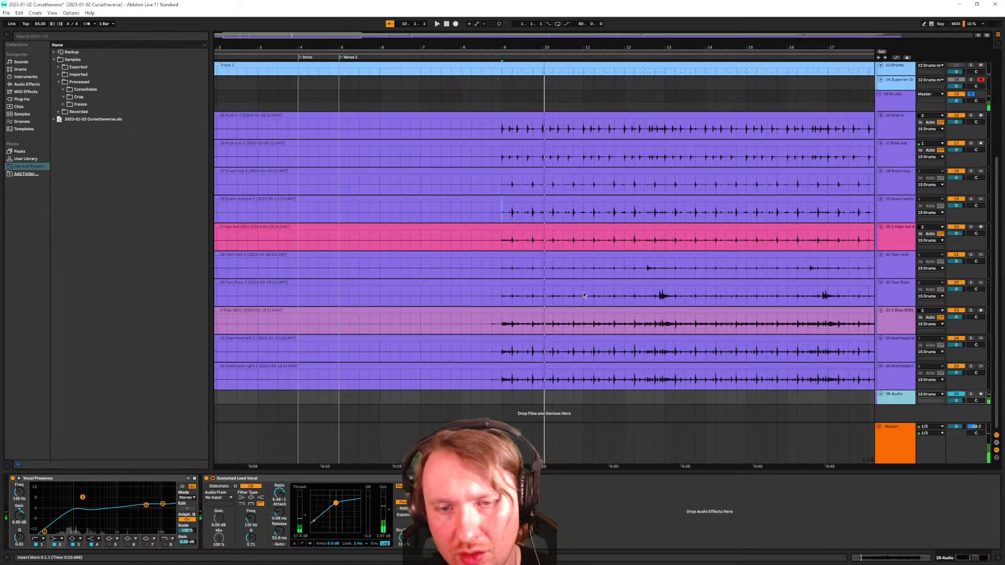
{"action": "key", "text": "w"}
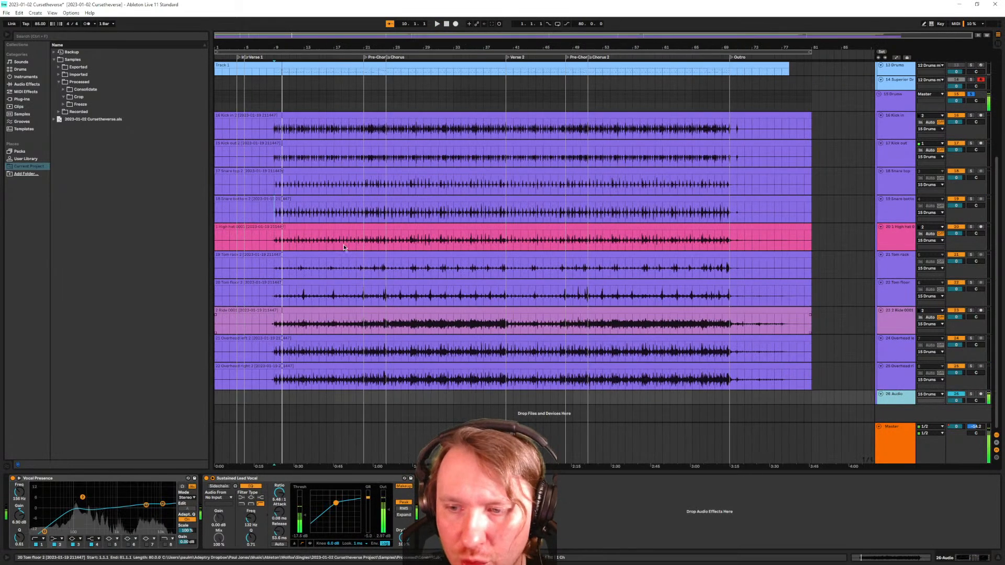
{"action": "left_click", "coordinate": [259, 116]}
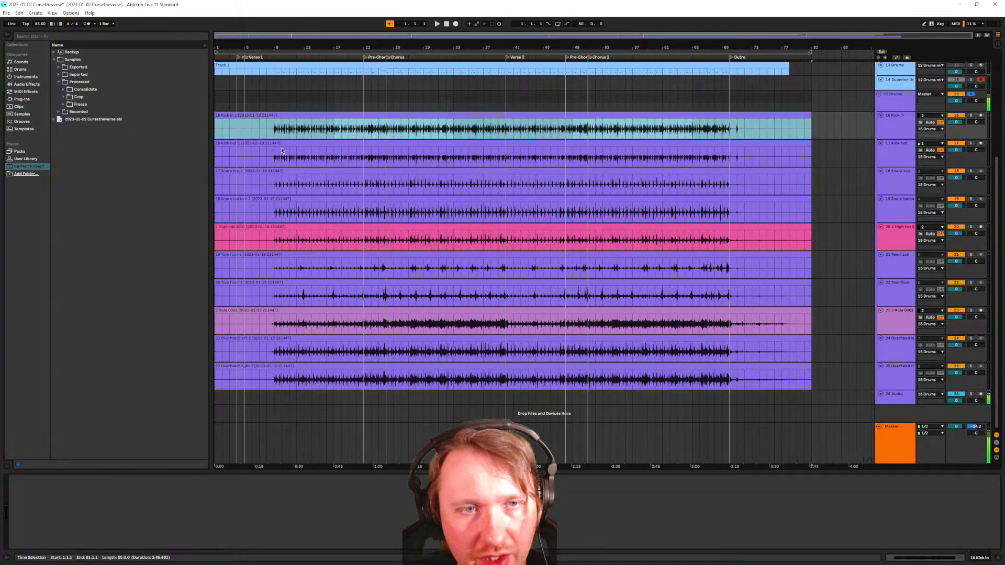
{"action": "left_click", "coordinate": [266, 366], "text": "shift"}
{"action": "left_click", "coordinate": [278, 115]}
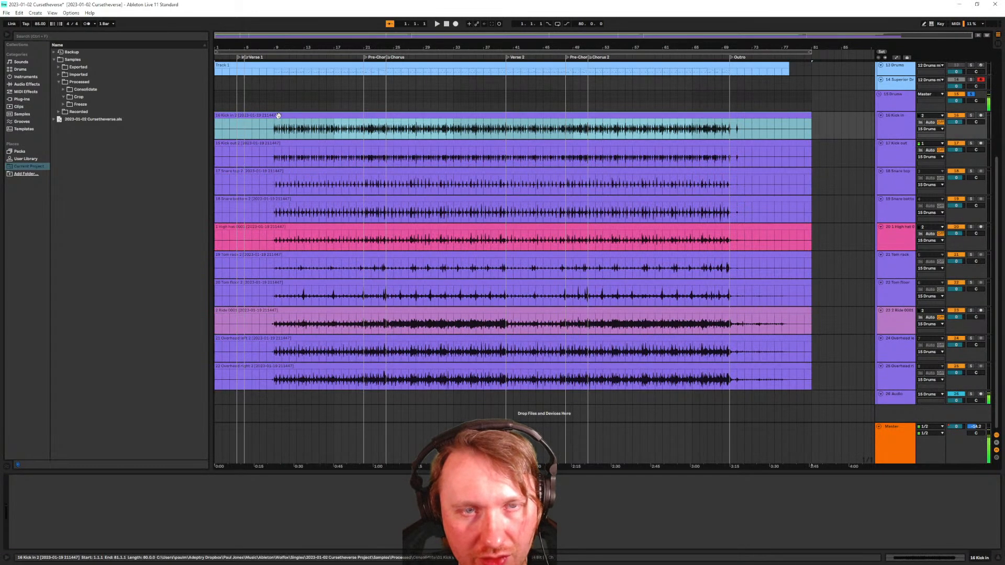
Set the Kick in clip's warp mode to Beats and show the Info View help panel
{"action": "double_click", "coordinate": [277, 115]}
{"action": "left_click", "coordinate": [93, 489]}
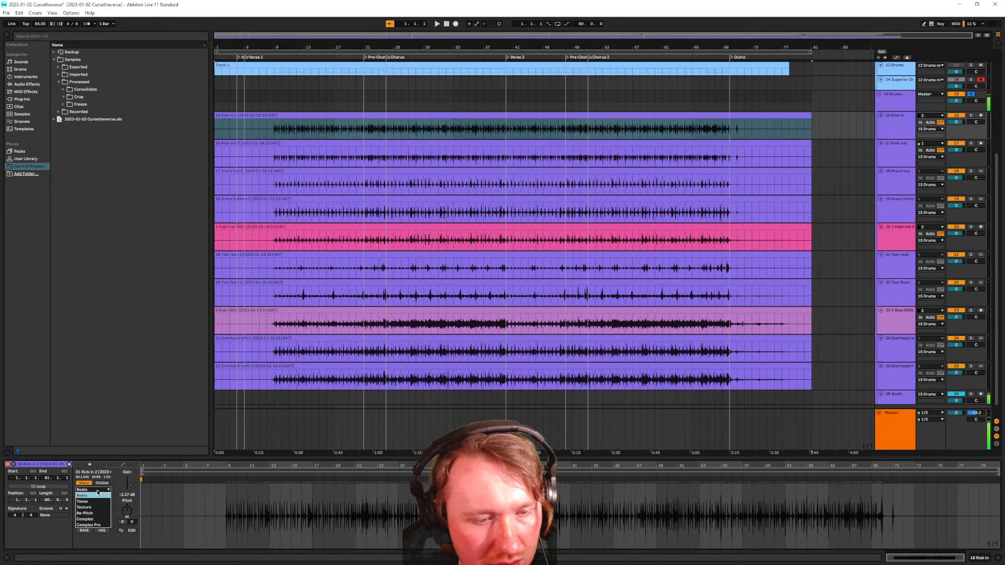
{"action": "left_click", "coordinate": [92, 496]}
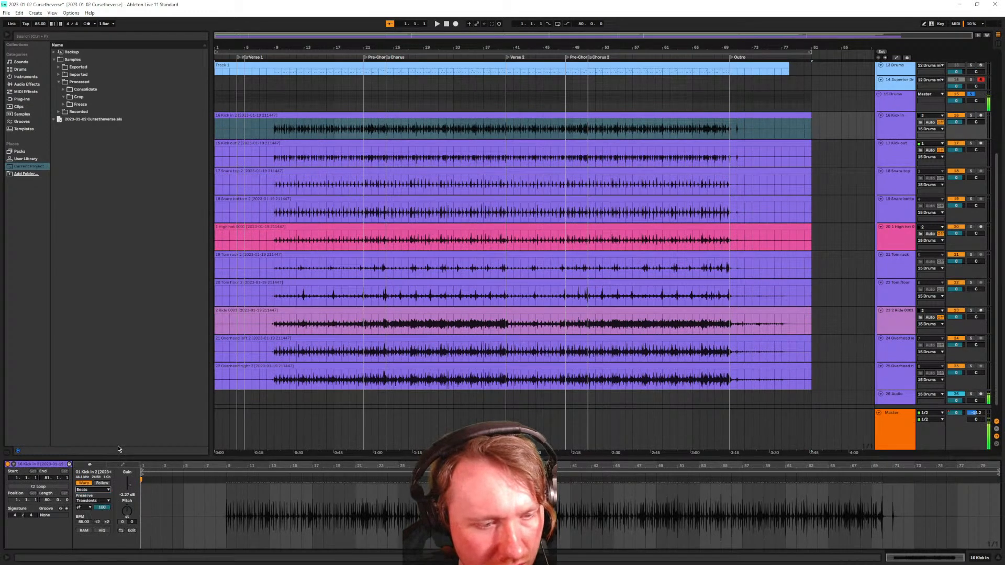
{"action": "left_click", "coordinate": [6, 559]}
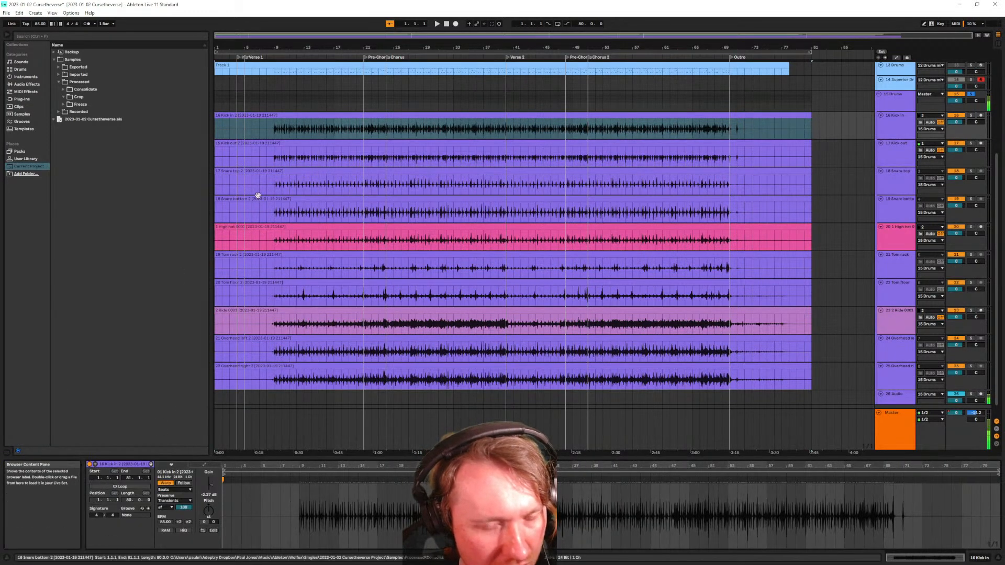
Click through the Kick out, Snare top and Snare bottom tracks to find Snare bottom's Phase Invert device
{"action": "left_click", "coordinate": [895, 165]}
{"action": "left_click", "coordinate": [897, 181]}
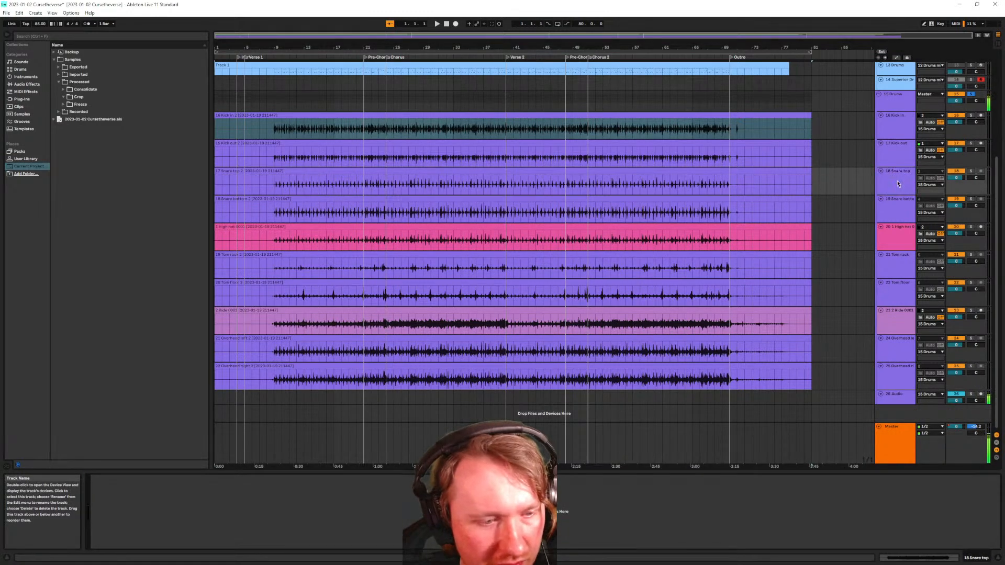
{"action": "left_click", "coordinate": [894, 151]}
{"action": "left_click", "coordinate": [903, 204]}
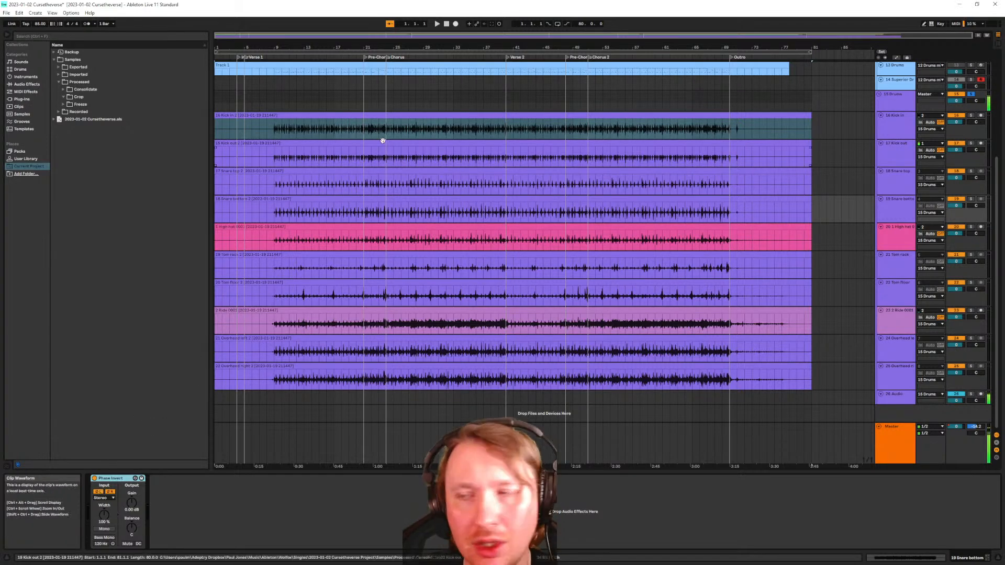
{"action": "left_click", "coordinate": [901, 153]}
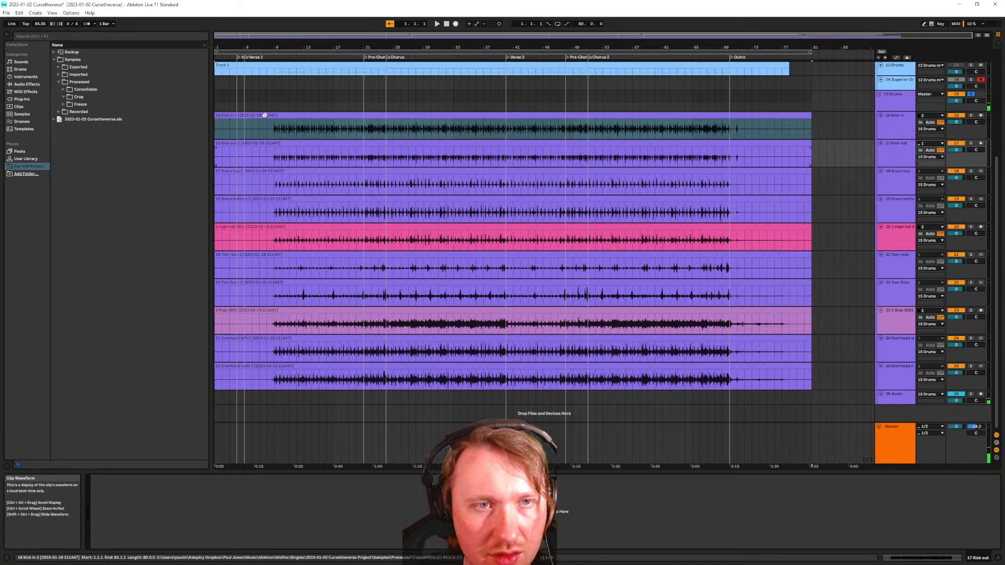
{"action": "left_click", "coordinate": [893, 123]}
{"action": "left_click", "coordinate": [894, 161]}
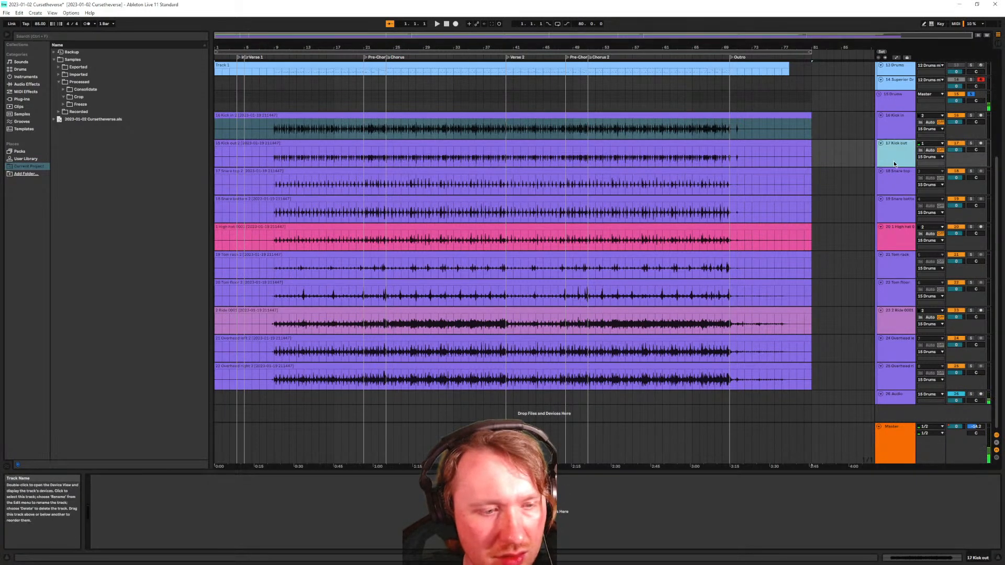
{"action": "left_click", "coordinate": [894, 180]}
{"action": "left_click", "coordinate": [895, 206]}
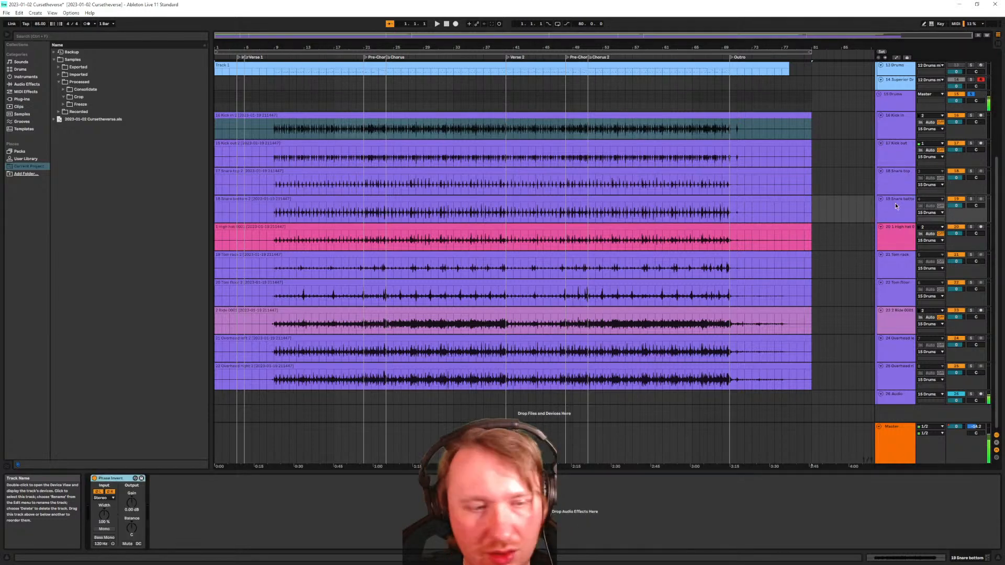
Cycle again through the Kick in to Snare bottom tracks, then set the playback start at bar 9
{"action": "left_click", "coordinate": [894, 159]}
{"action": "left_click", "coordinate": [895, 177]}
{"action": "left_click", "coordinate": [894, 205]}
{"action": "left_click", "coordinate": [894, 186]}
{"action": "left_click", "coordinate": [895, 157]}
{"action": "left_click", "coordinate": [896, 124]}
{"action": "left_click", "coordinate": [897, 154]}
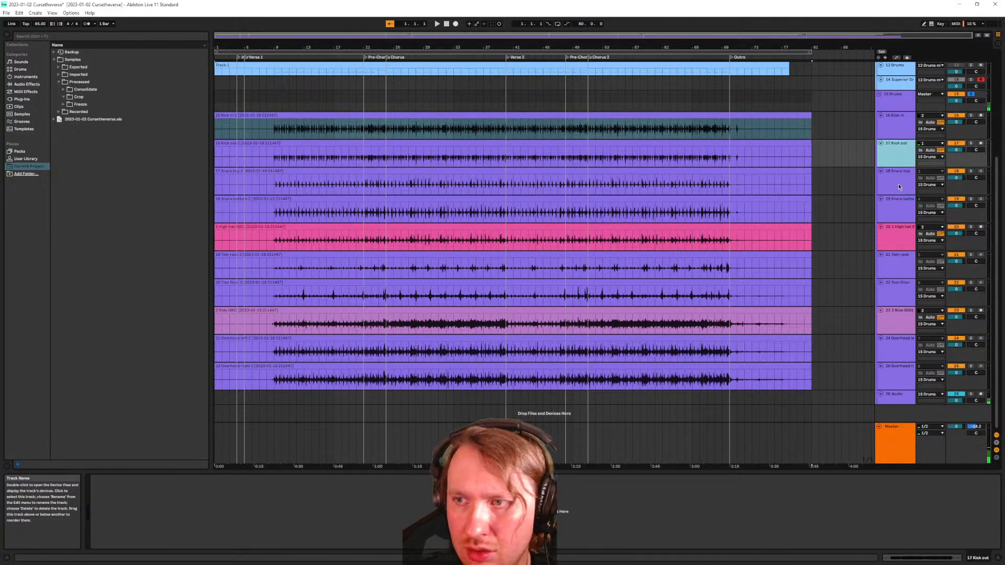
{"action": "left_click", "coordinate": [898, 181]}
{"action": "left_click", "coordinate": [899, 203]}
{"action": "scroll", "coordinate": [272, 209], "scroll_direction": "up", "scroll_amount": 5}
{"action": "left_click", "coordinate": [356, 217]}
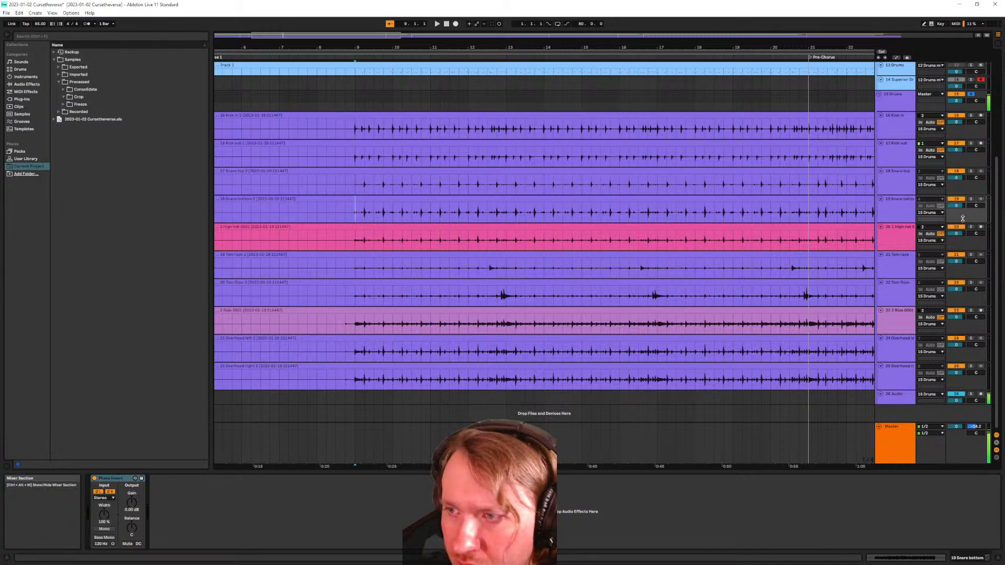
Copy the Phase Invert device from 19 Snare bottom and paste it onto 17 Kick out
{"action": "left_click", "coordinate": [910, 216]}
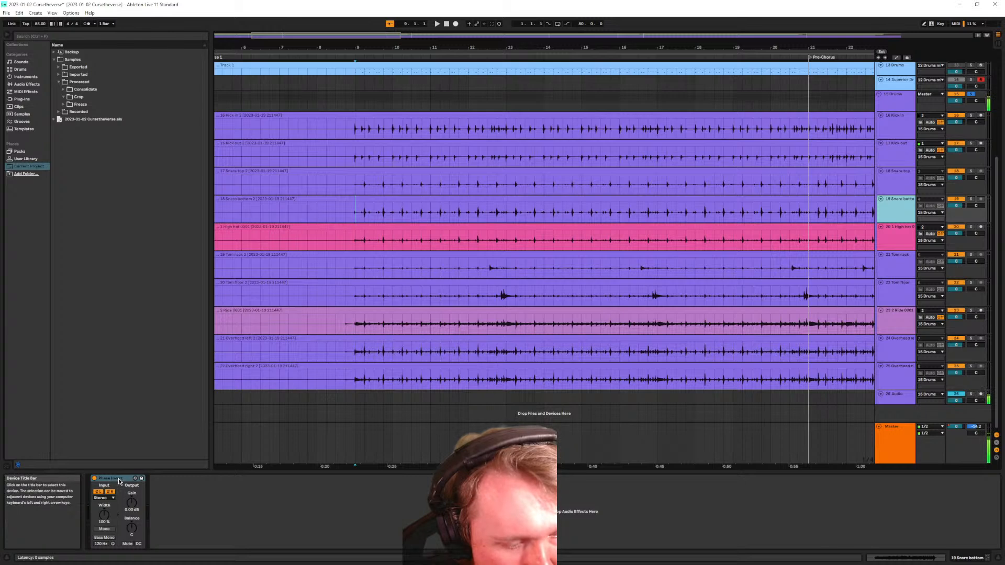
{"action": "left_click", "coordinate": [120, 481]}
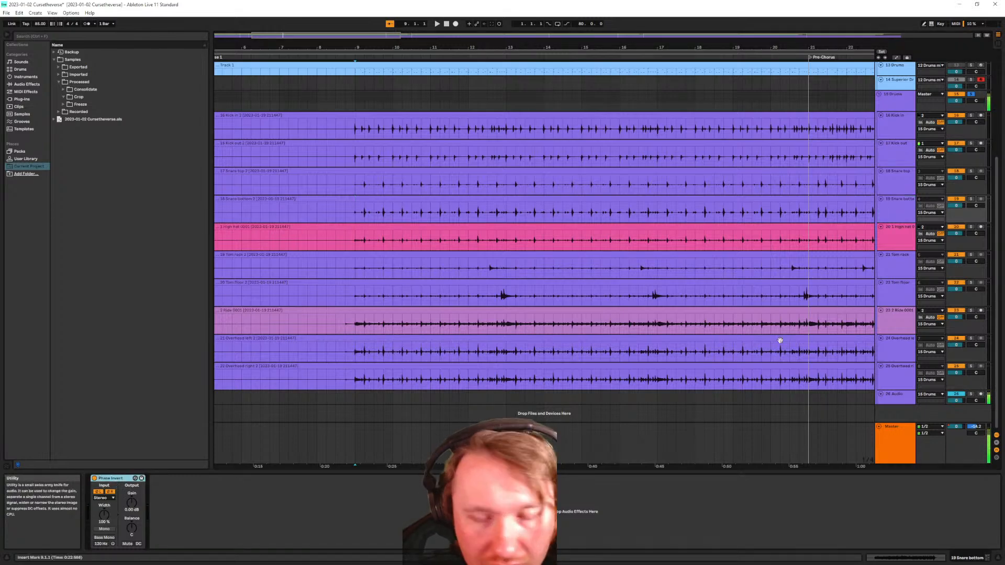
{"action": "left_click", "coordinate": [896, 157]}
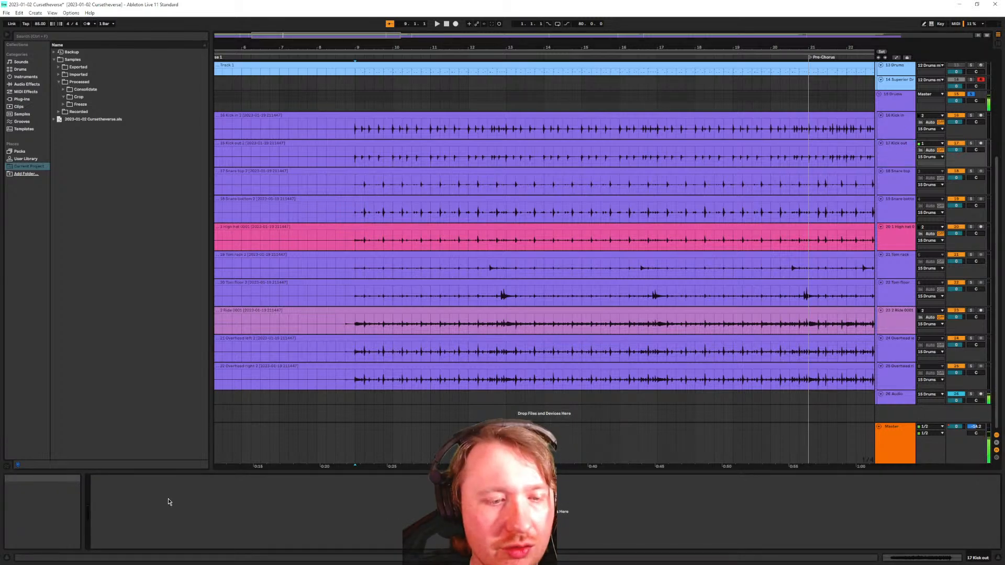
{"action": "key", "text": "ctrl+v"}
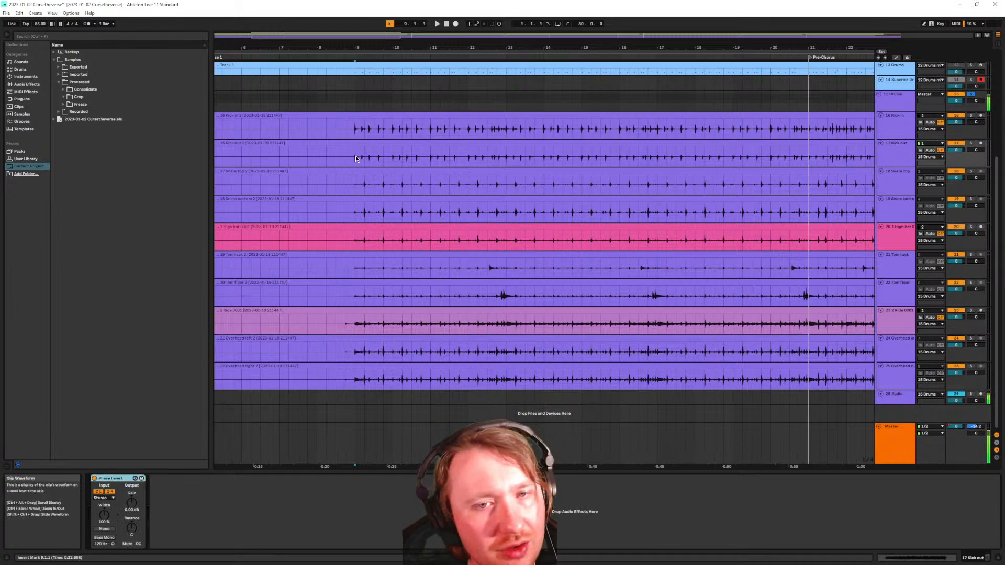
{"action": "left_click", "coordinate": [346, 116]}
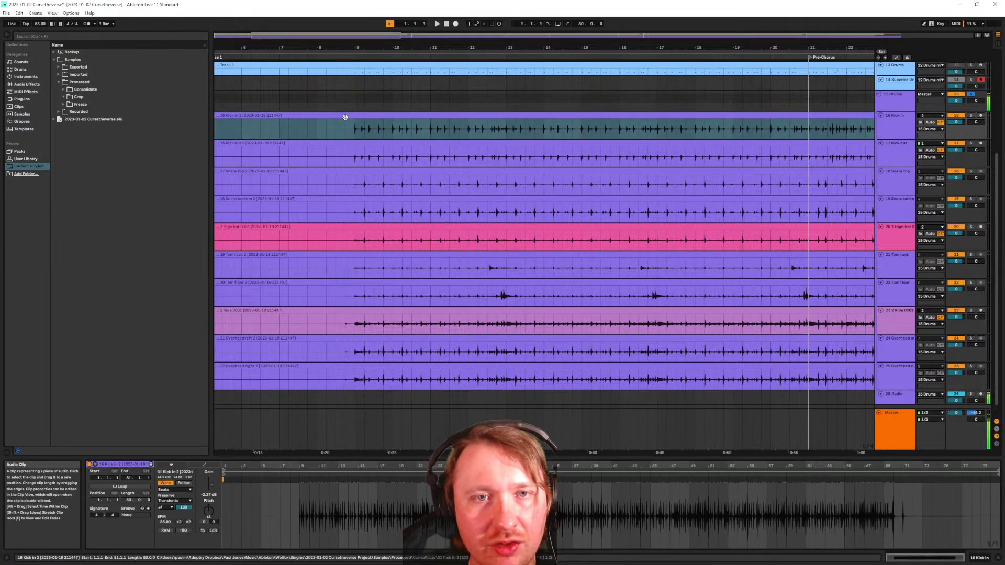
Select all ten drum clips together and switch their warp mode from Beats to Complex Pro
{"action": "left_click", "coordinate": [191, 491]}
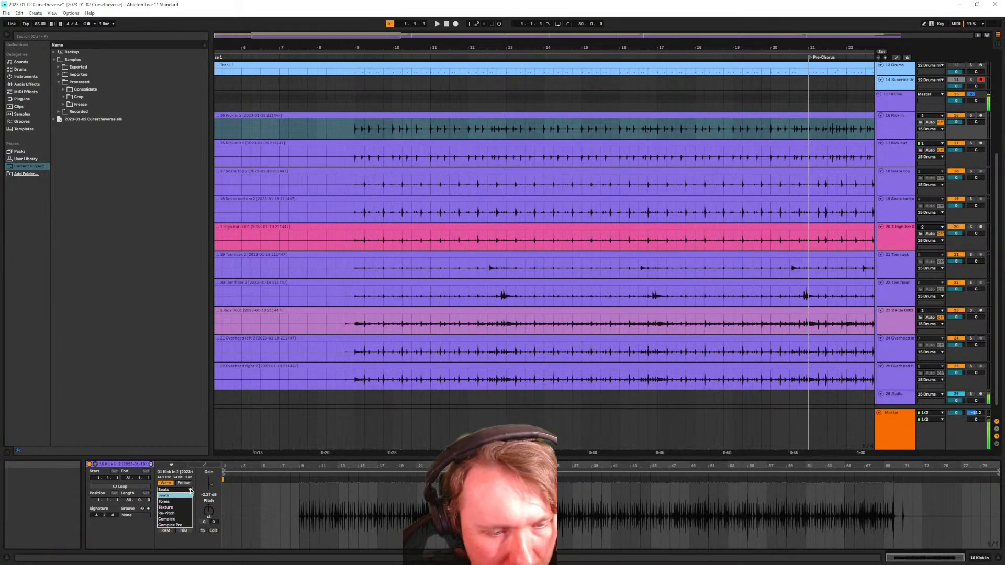
{"action": "left_click", "coordinate": [174, 495]}
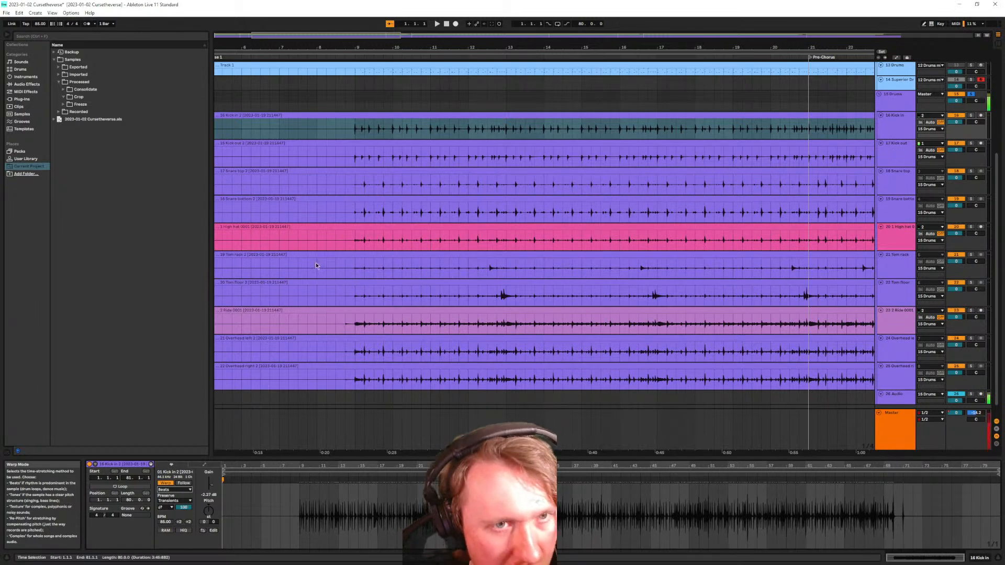
{"action": "left_click", "coordinate": [243, 116]}
{"action": "left_click", "coordinate": [257, 365], "text": "shift"}
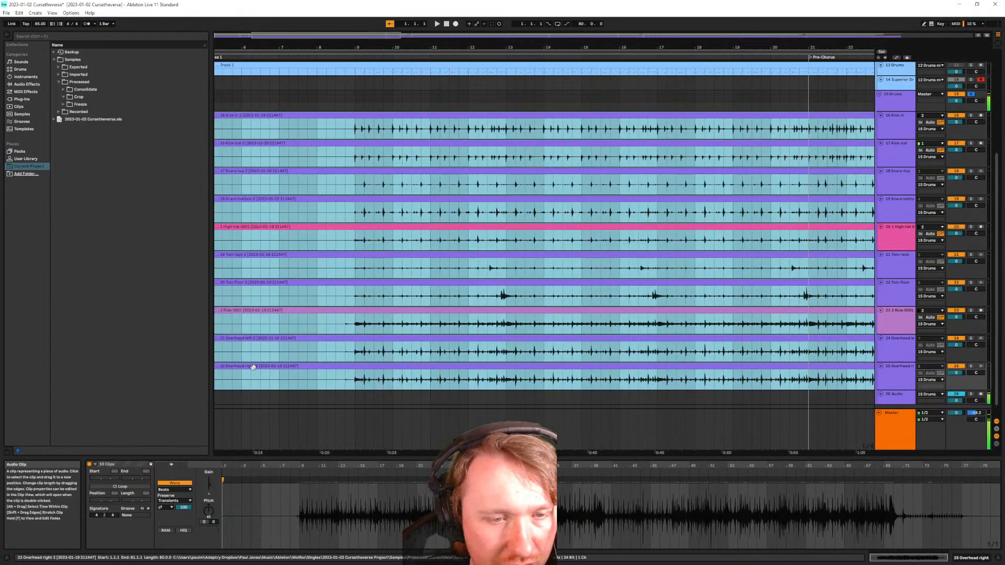
{"action": "left_click", "coordinate": [175, 489]}
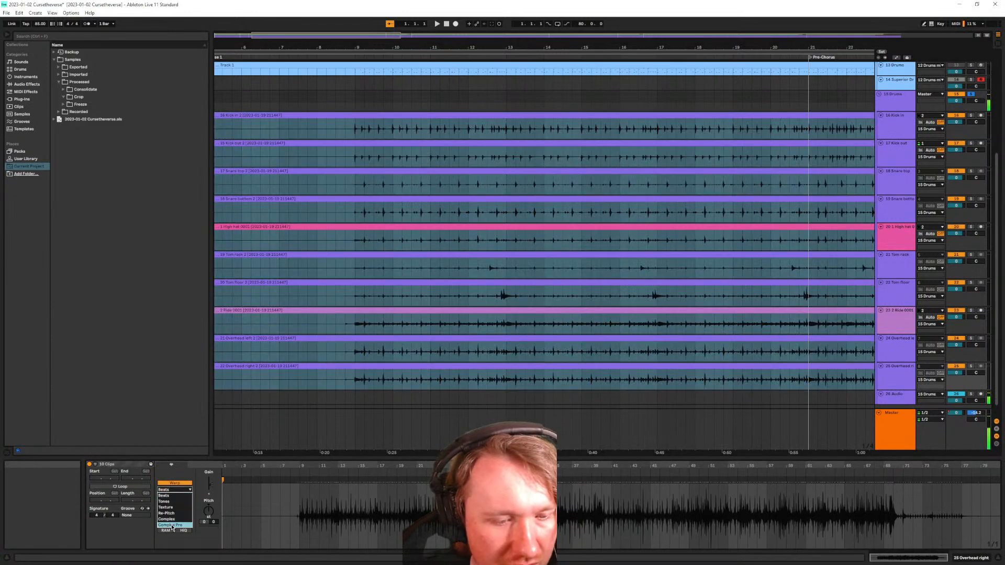
{"action": "left_click", "coordinate": [171, 525]}
{"action": "left_click", "coordinate": [264, 431]}
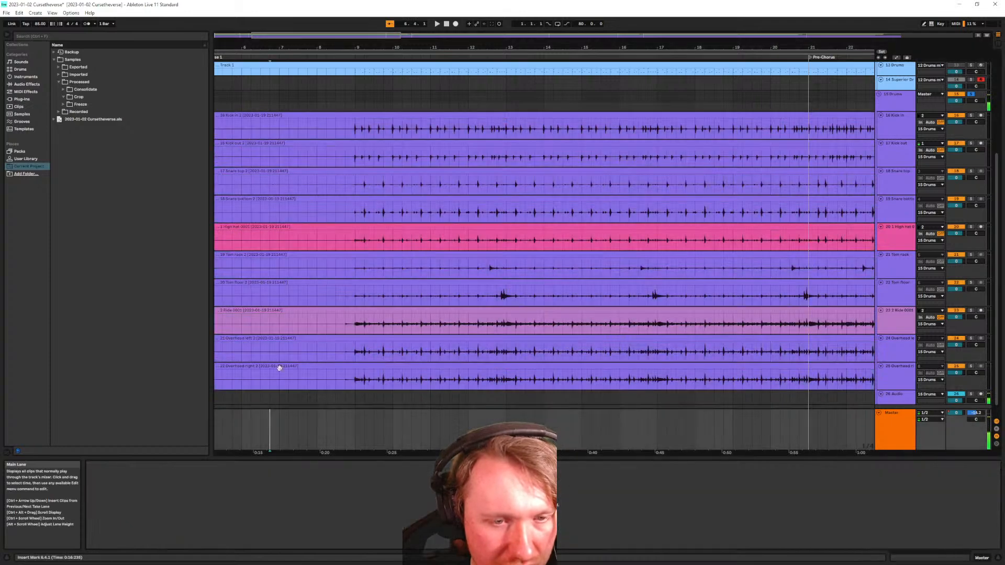
{"action": "left_click", "coordinate": [285, 121]}
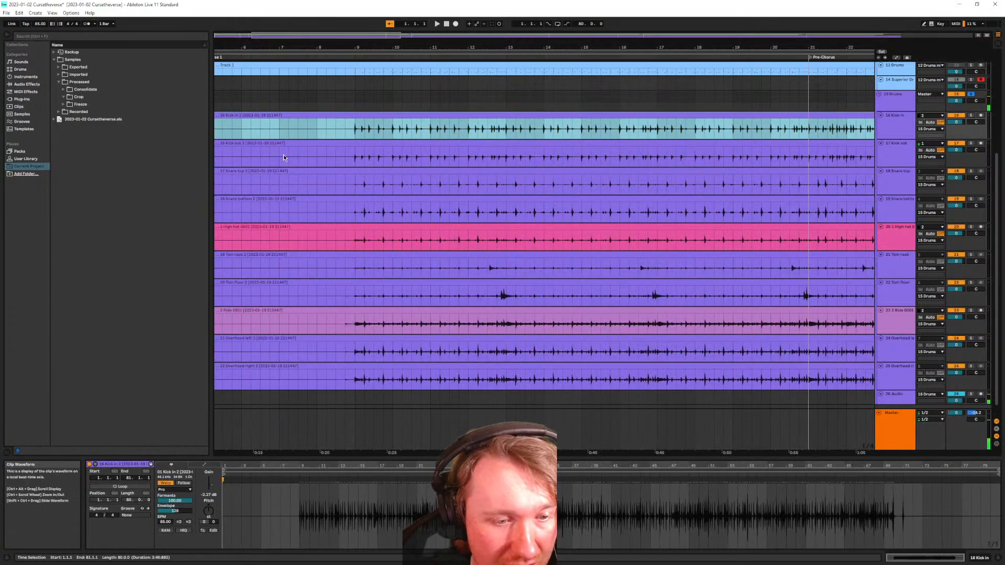
Compare the Kick in, Kick out, Snare top and High hat clips' settings
{"action": "left_click", "coordinate": [292, 143]}
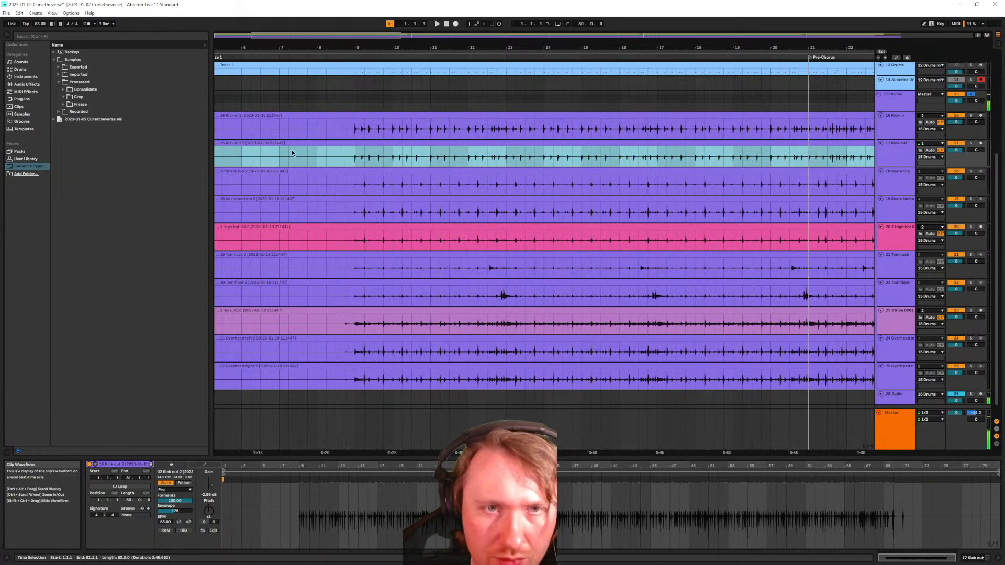
{"action": "left_click", "coordinate": [297, 121]}
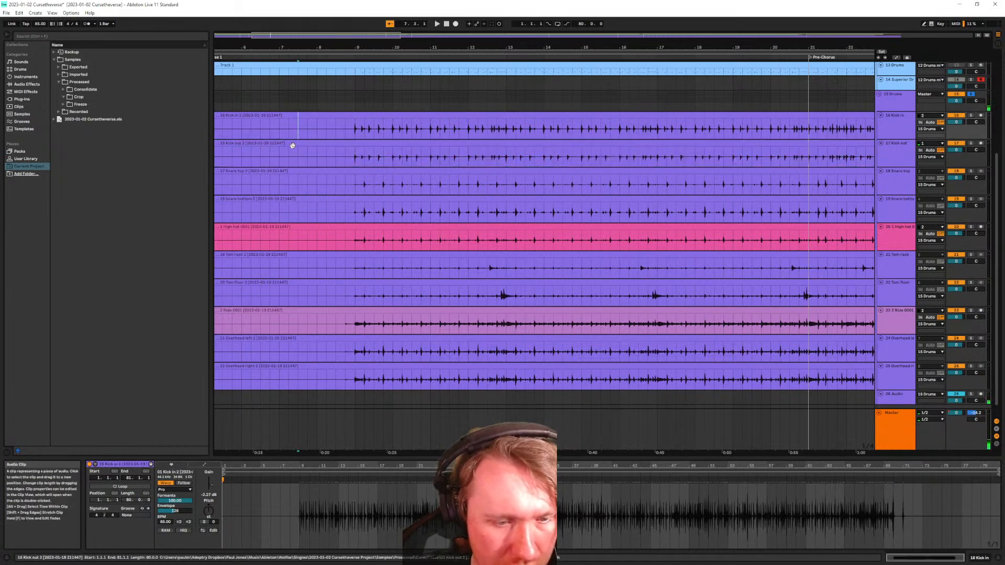
{"action": "left_click", "coordinate": [294, 142]}
{"action": "left_click", "coordinate": [299, 121]}
{"action": "left_click", "coordinate": [295, 142]}
{"action": "left_click", "coordinate": [297, 123]}
{"action": "left_click", "coordinate": [294, 143]}
{"action": "left_click", "coordinate": [297, 122]}
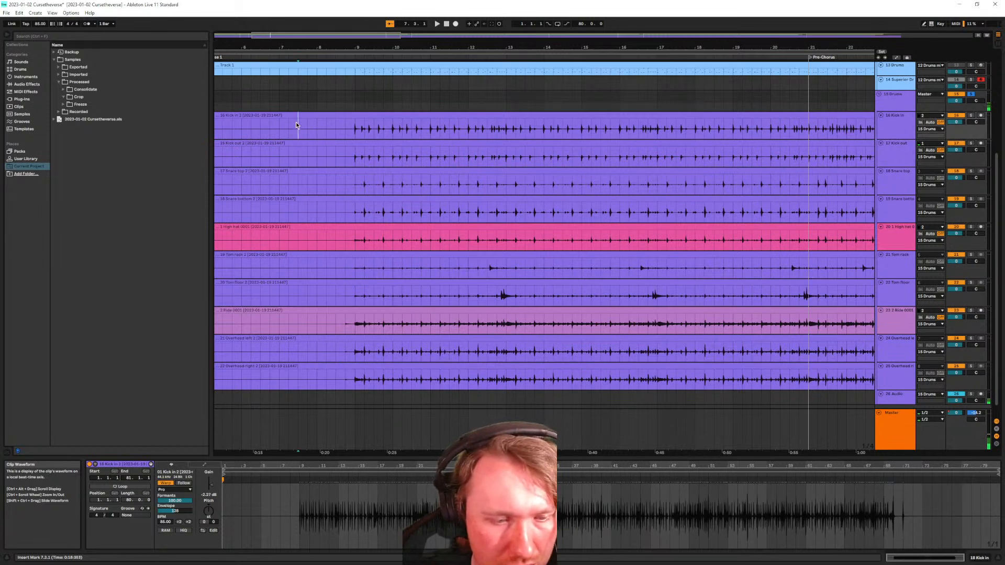
{"action": "left_click", "coordinate": [289, 143]}
{"action": "left_click", "coordinate": [281, 171]}
{"action": "left_click", "coordinate": [281, 191]}
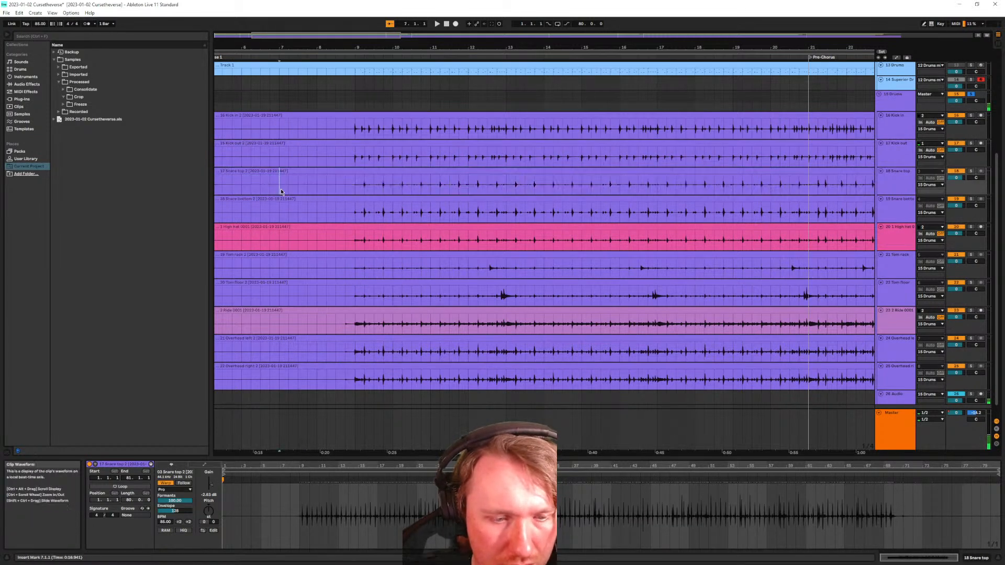
{"action": "left_click", "coordinate": [278, 199]}
{"action": "left_click", "coordinate": [279, 238]}
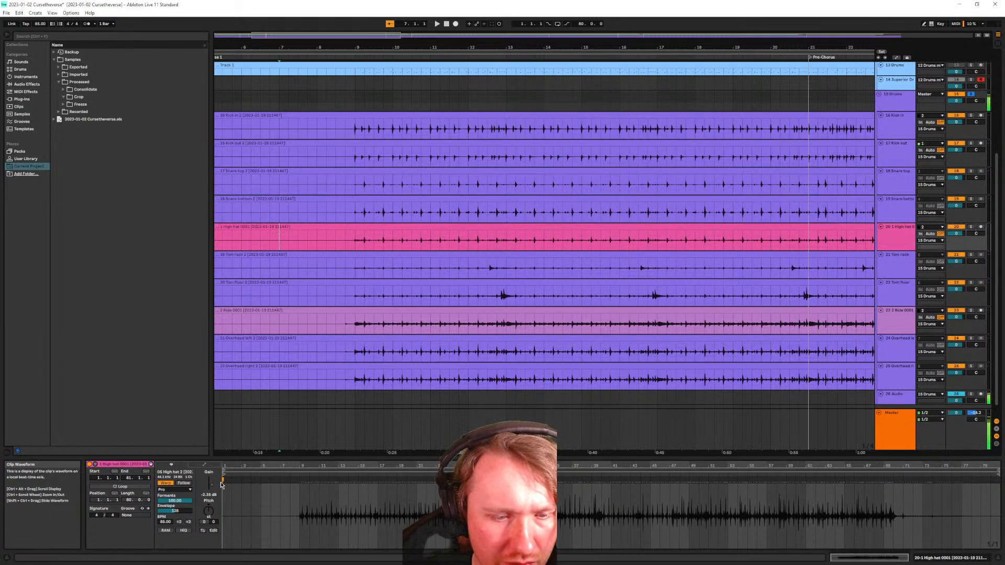
Reset High hat, Kick in and Kick out clip gain to 0 dB; raise Snare top to about -1.8 dB
{"action": "double_click", "coordinate": [211, 485]}
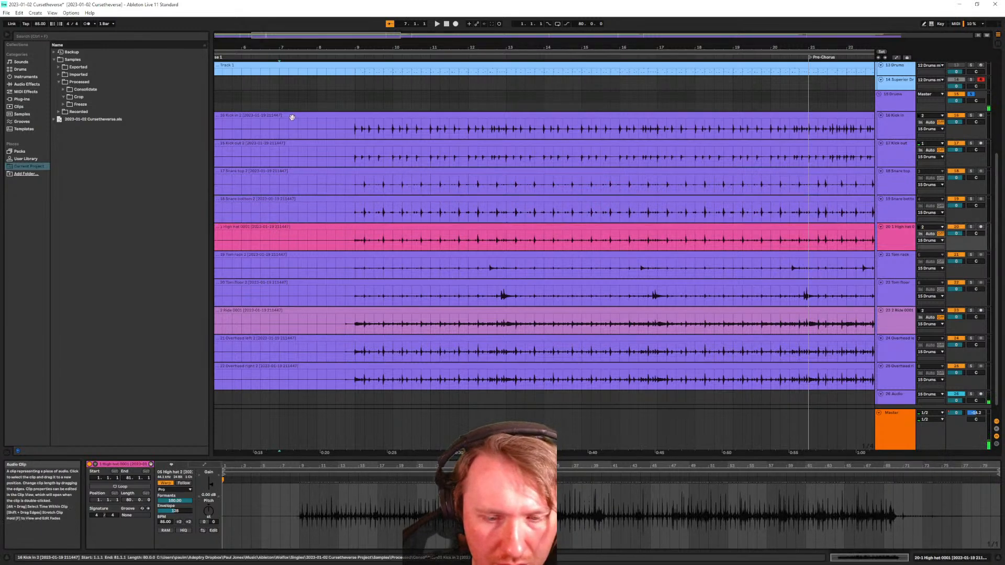
{"action": "left_click", "coordinate": [293, 117]}
{"action": "double_click", "coordinate": [211, 485]}
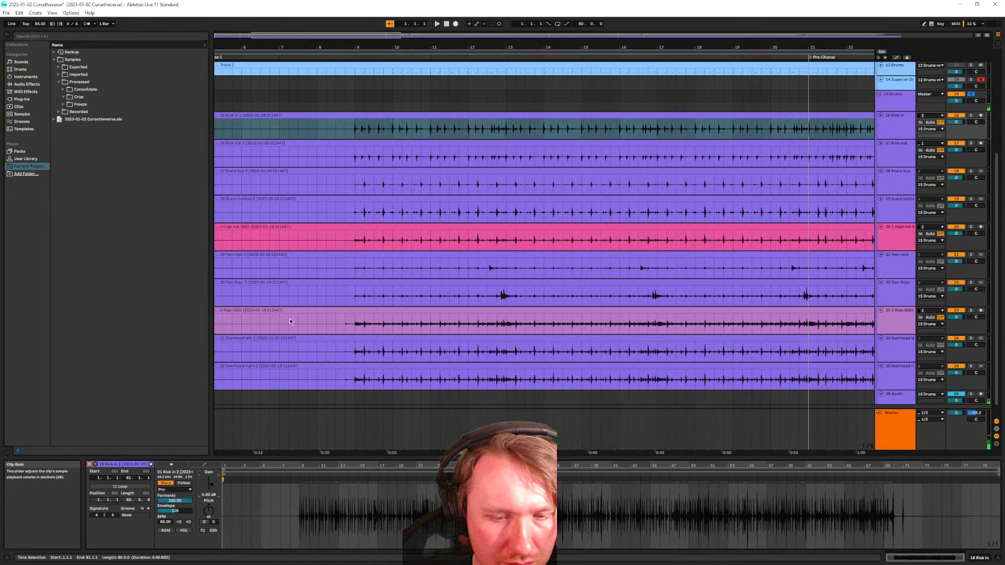
{"action": "left_click", "coordinate": [301, 160]}
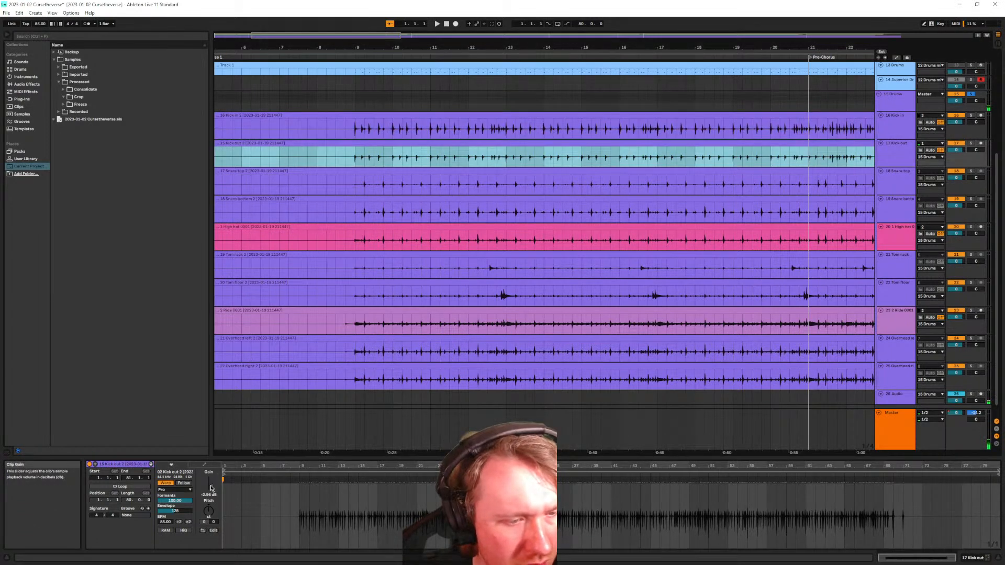
{"action": "double_click", "coordinate": [211, 487]}
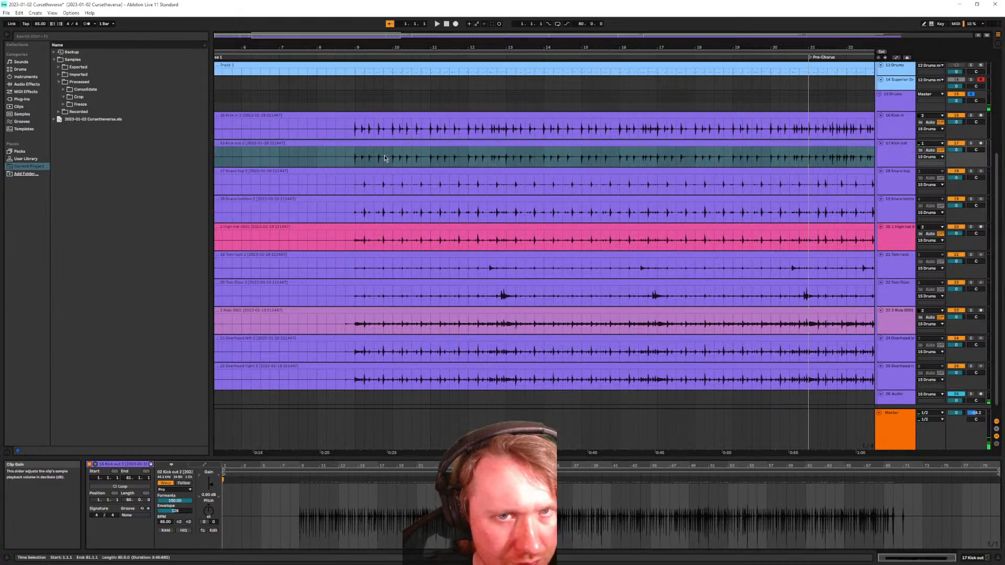
{"action": "key", "text": "Down"}
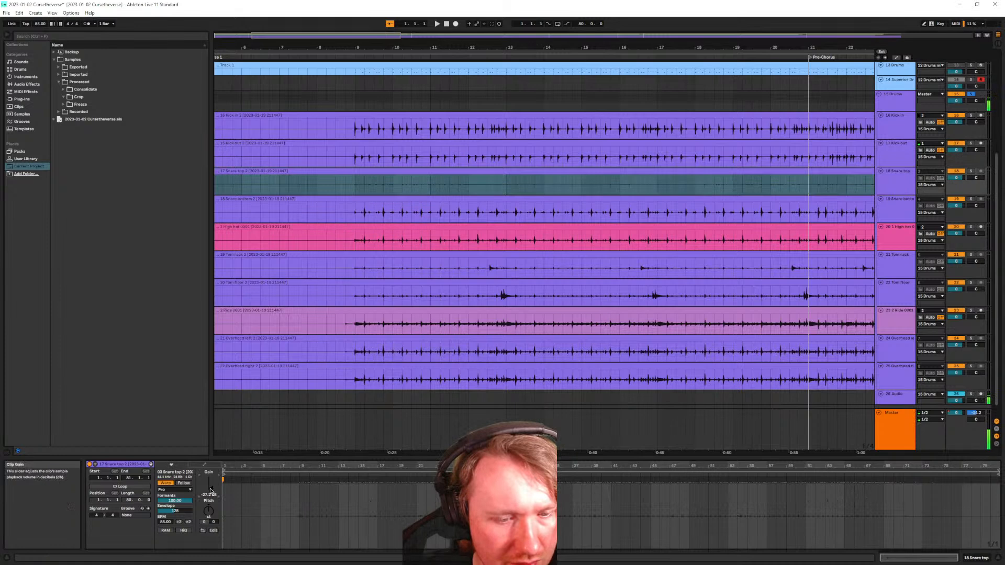
{"action": "left_click_drag", "start_coordinate": [210, 491], "coordinate": [209, 488]}
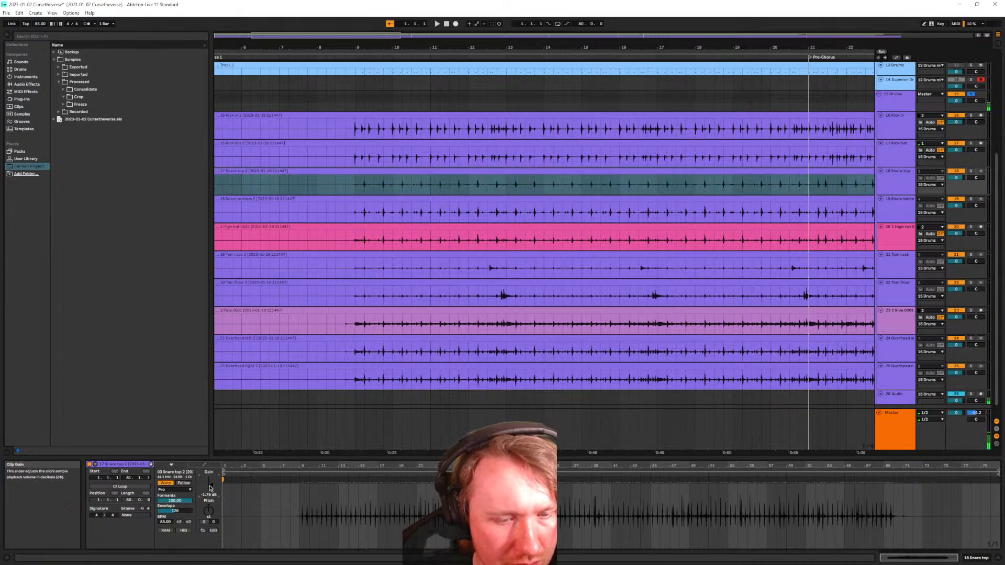
{"action": "key", "text": "Down"}
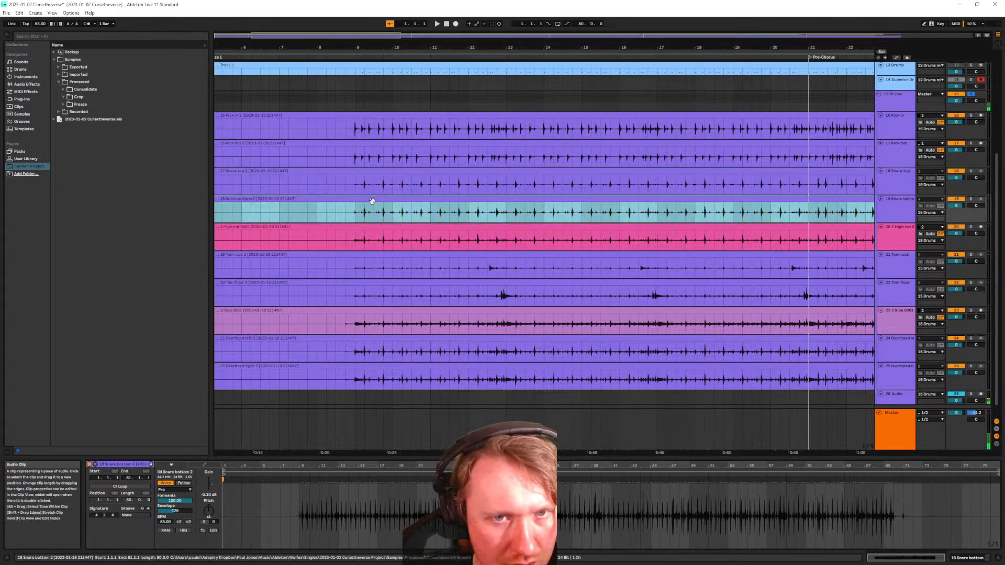
{"action": "left_click", "coordinate": [214, 487]}
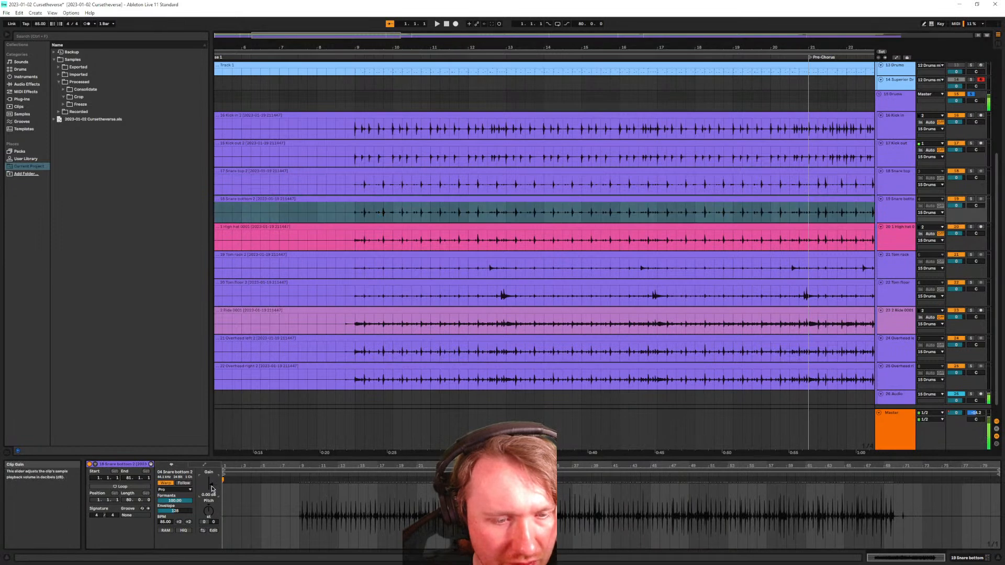
Reset the Tom rack and Ride clips' gain to 0 dB
{"action": "left_click", "coordinate": [363, 233]}
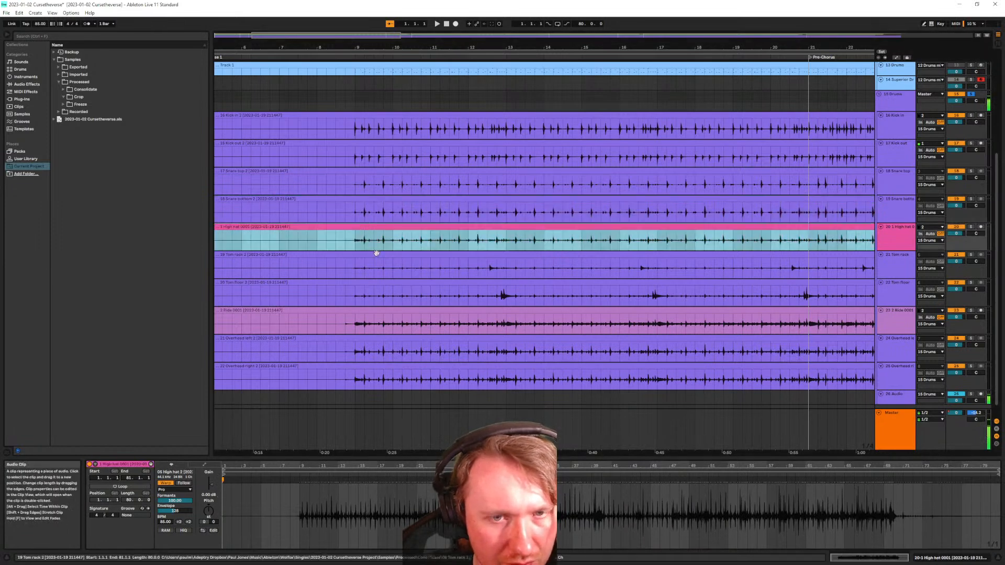
{"action": "left_click", "coordinate": [375, 264]}
{"action": "double_click", "coordinate": [212, 488]}
{"action": "left_click", "coordinate": [385, 254]}
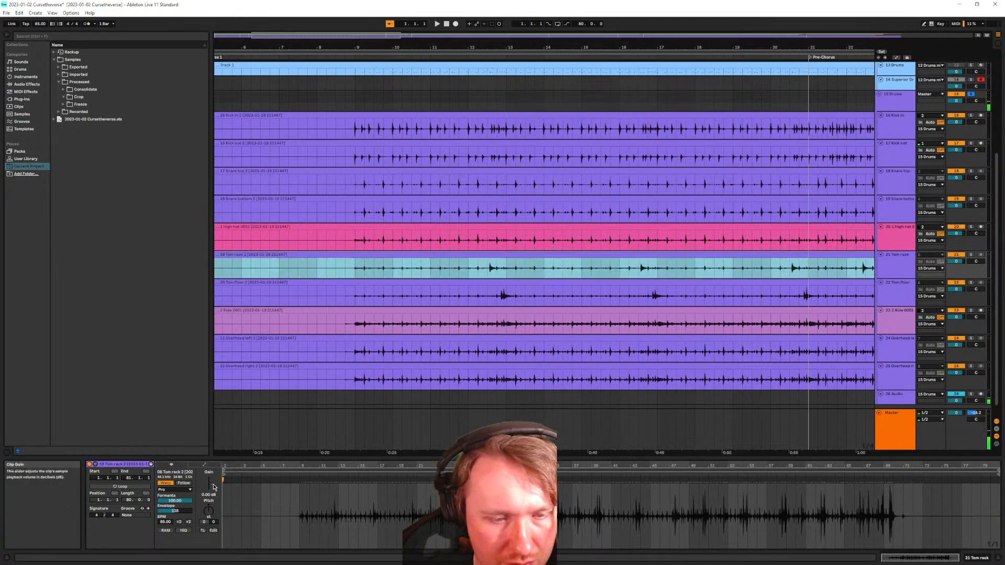
{"action": "left_click", "coordinate": [212, 488]}
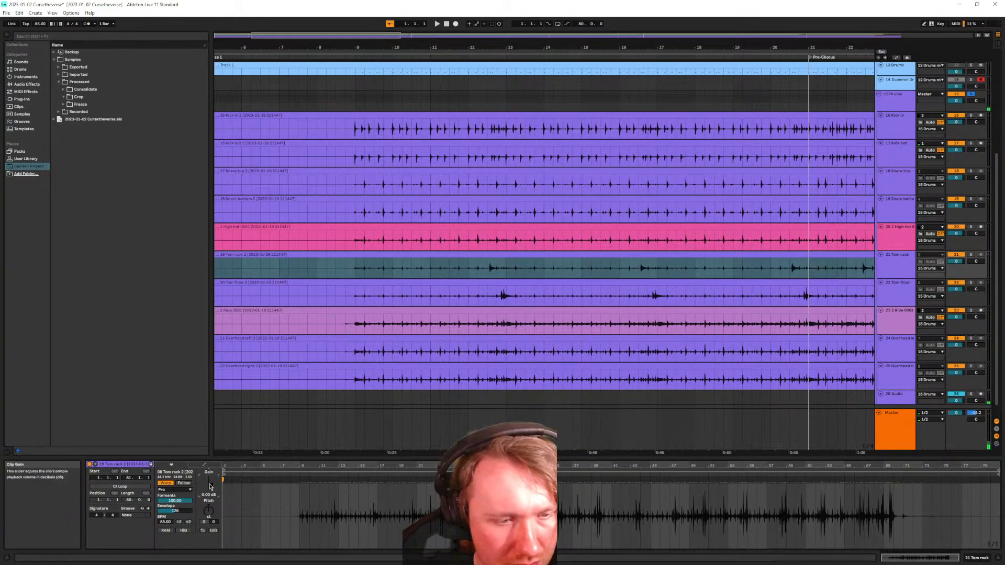
{"action": "left_click", "coordinate": [381, 293]}
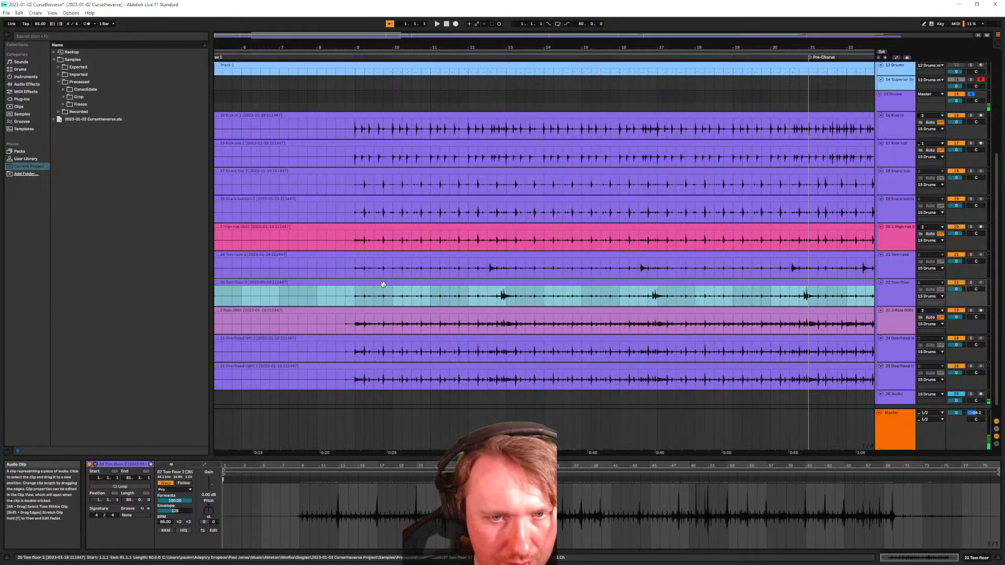
{"action": "left_click", "coordinate": [378, 313]}
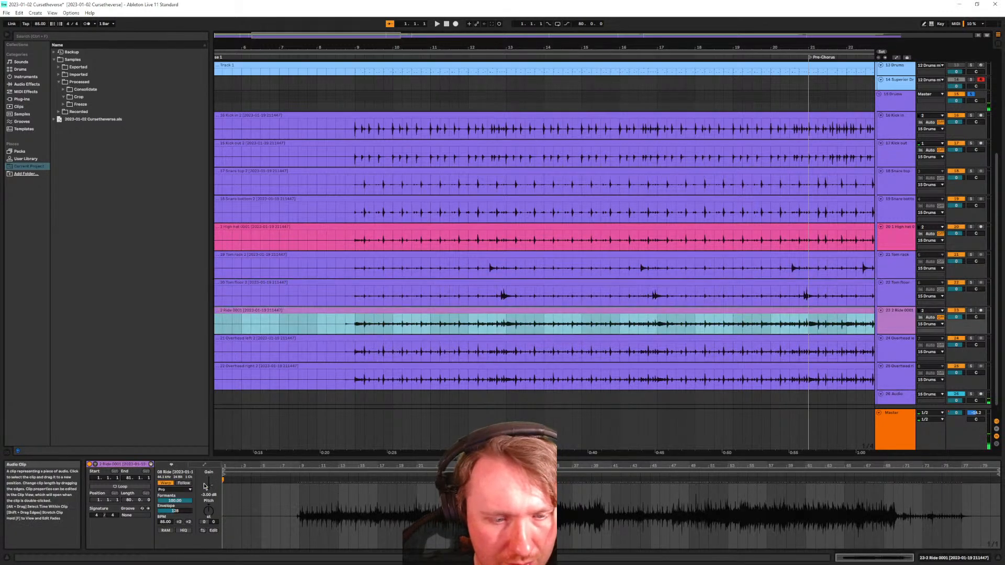
{"action": "double_click", "coordinate": [212, 487]}
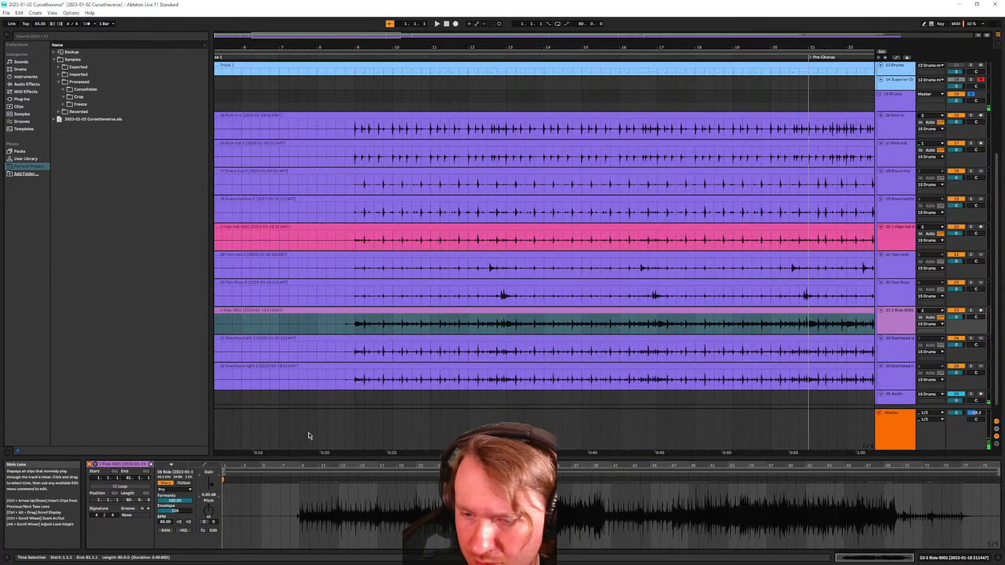
Check the gain on the Tom rack, Tom floor, Ride and both Overhead clips
{"action": "left_click", "coordinate": [388, 254]}
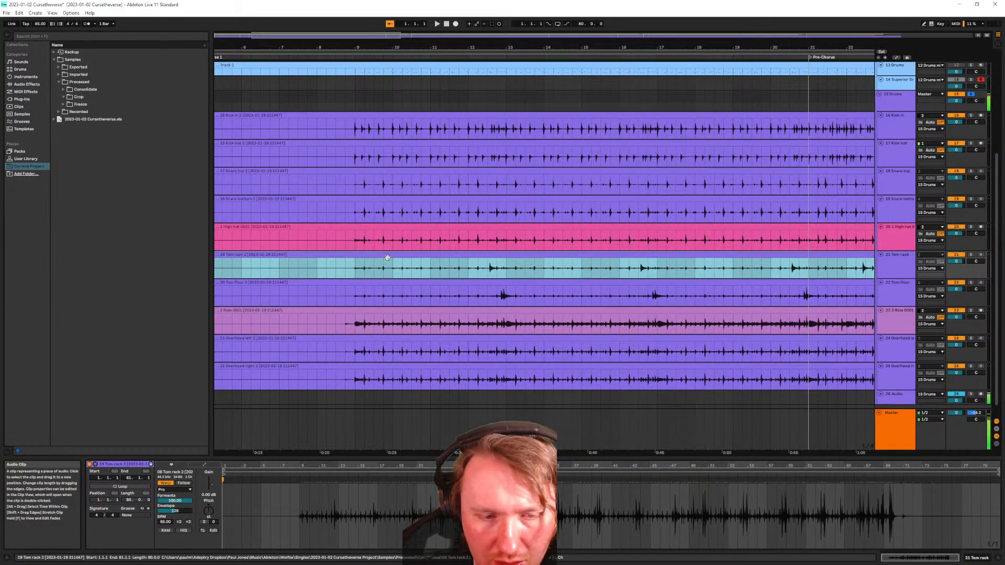
{"action": "left_click", "coordinate": [382, 289]}
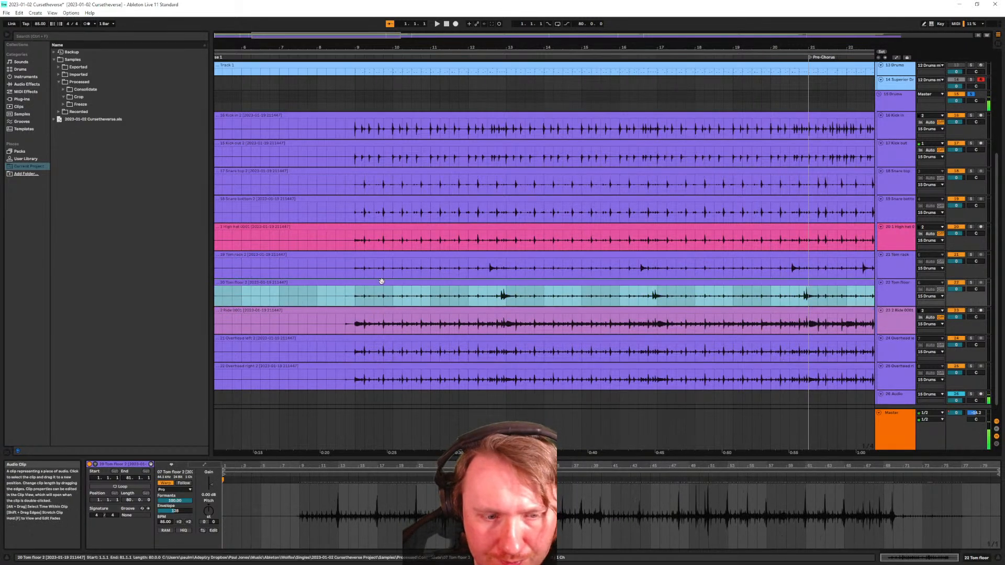
{"action": "left_click", "coordinate": [381, 312]}
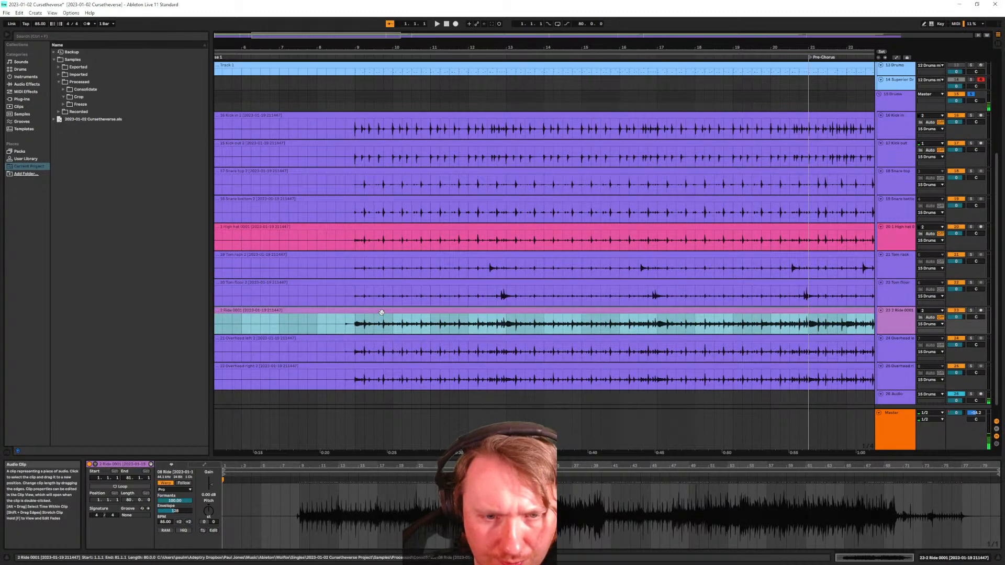
{"action": "left_click", "coordinate": [381, 340]}
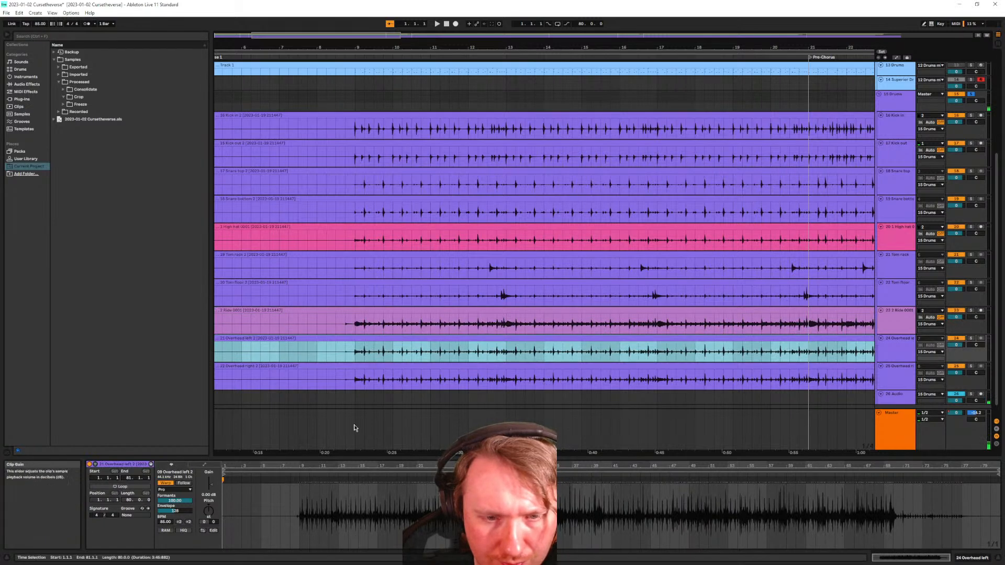
{"action": "left_click", "coordinate": [384, 367]}
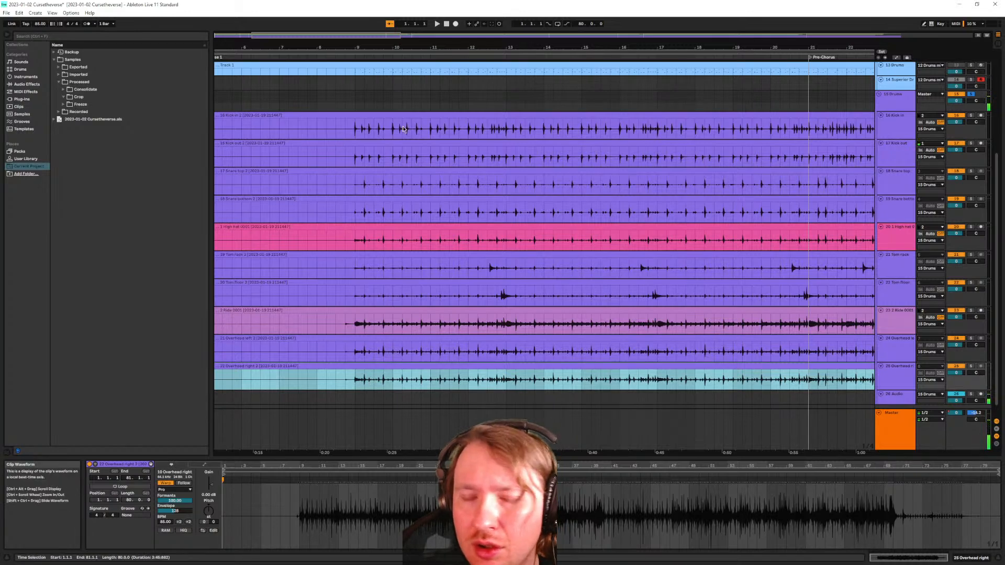
Fit the whole song in view and select all ten drum clips
{"action": "key", "text": "w"}
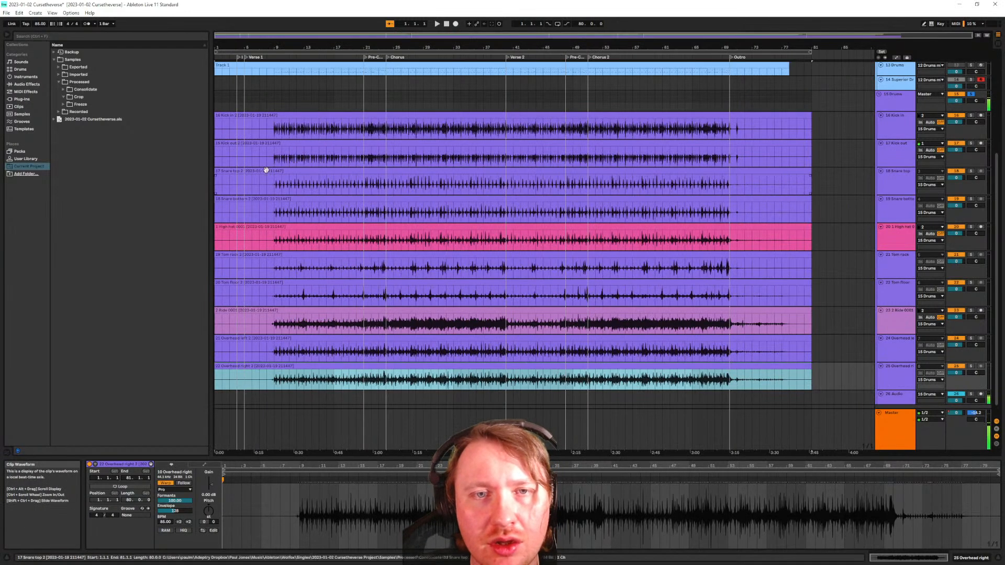
{"action": "left_click", "coordinate": [276, 116]}
{"action": "left_click", "coordinate": [285, 367], "text": "shift"}
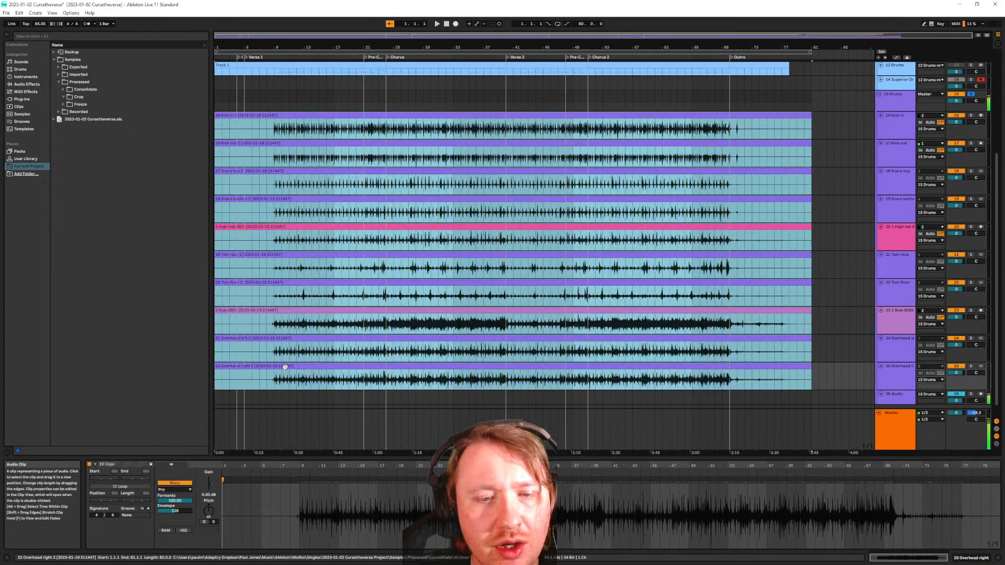
{"action": "right_click", "coordinate": [285, 367]}
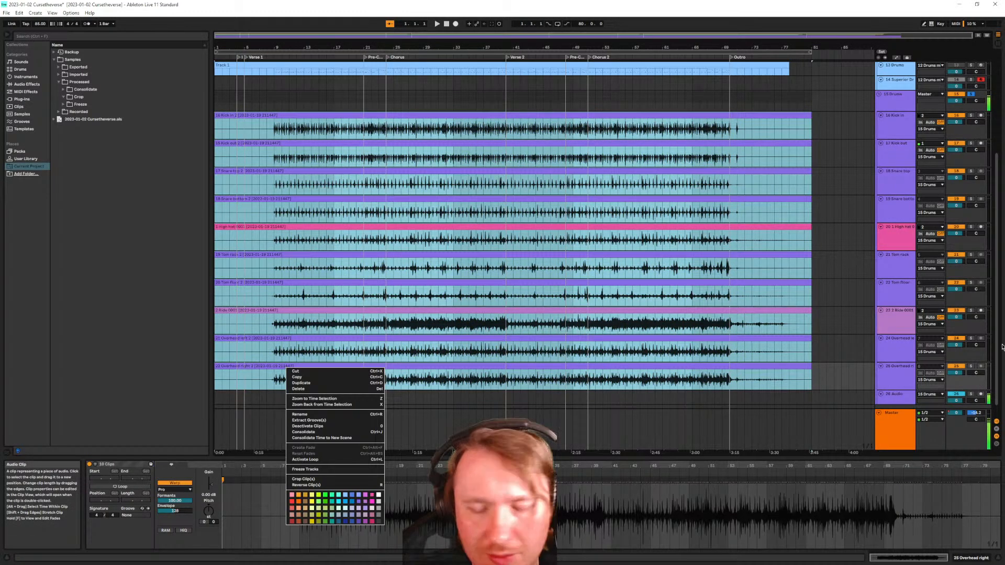
{"action": "left_click", "coordinate": [890, 372]}
Group tracks 16 Kick in through 25 Overhead right into one Group track
{"action": "scroll", "coordinate": [894, 371], "scroll_direction": "down", "scroll_amount": 1}
{"action": "left_click", "coordinate": [895, 368]}
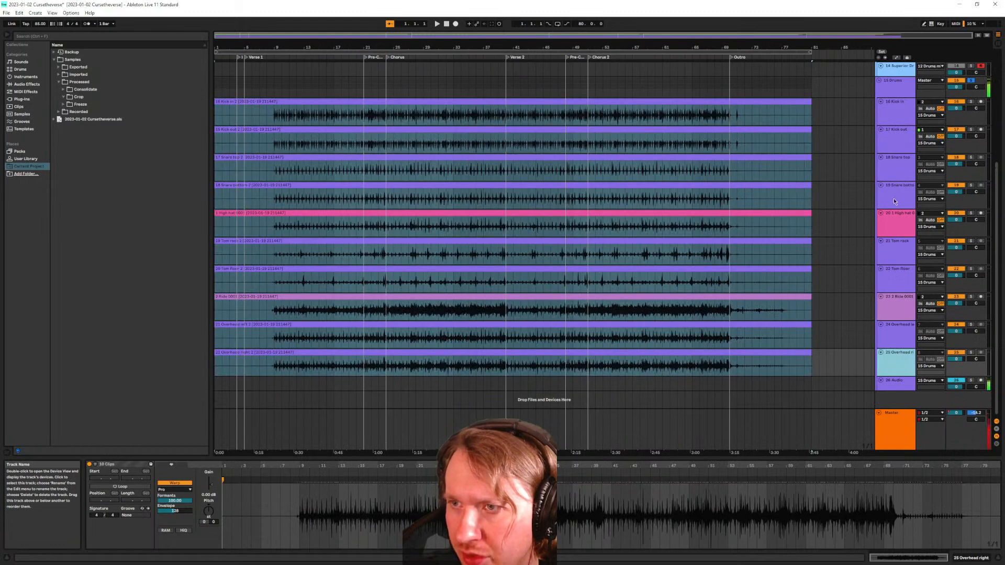
{"action": "left_click", "coordinate": [900, 122], "text": "shift"}
{"action": "right_click", "coordinate": [900, 123]}
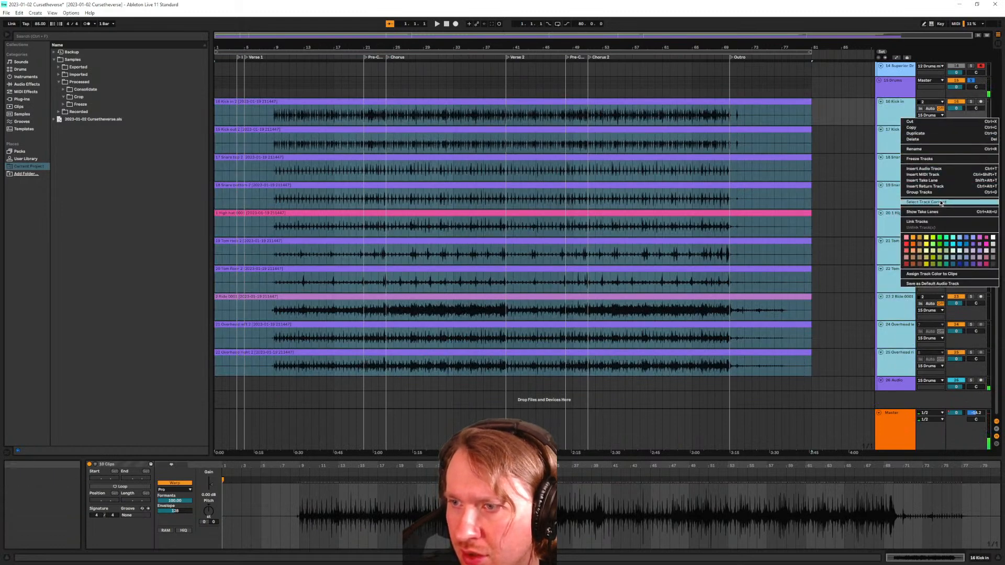
{"action": "left_click", "coordinate": [924, 193]}
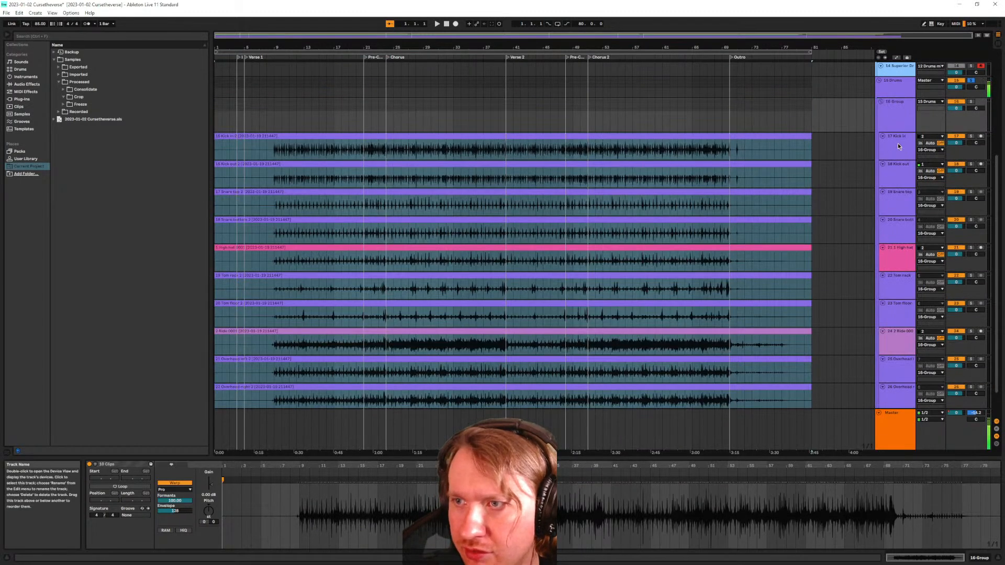
{"action": "double_click", "coordinate": [901, 147]}
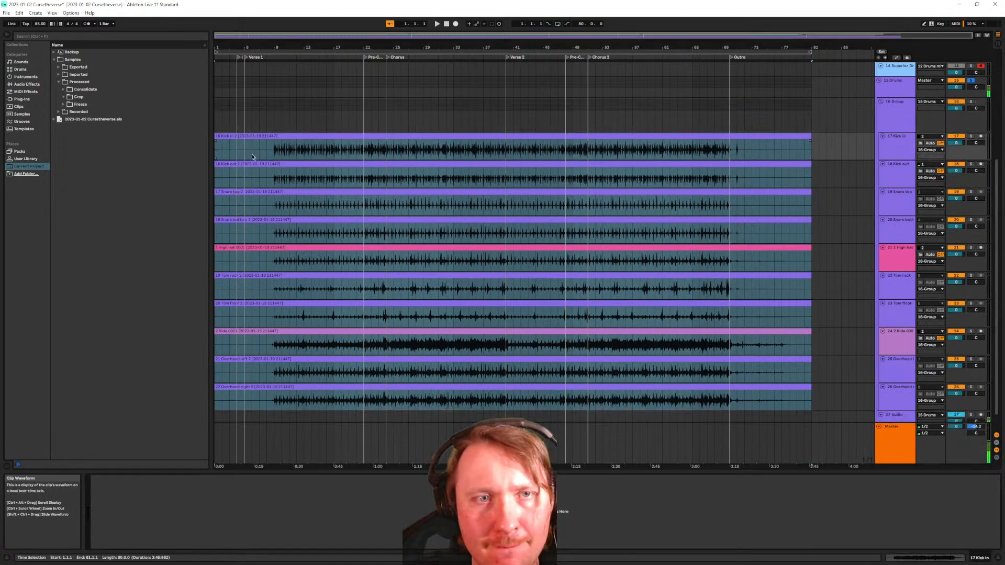
{"action": "scroll", "coordinate": [259, 164], "scroll_direction": "up", "scroll_amount": 7}
Zoom the arrangement in on bars 9 to 20 of the Kick in clip
{"action": "key", "text": "z"}
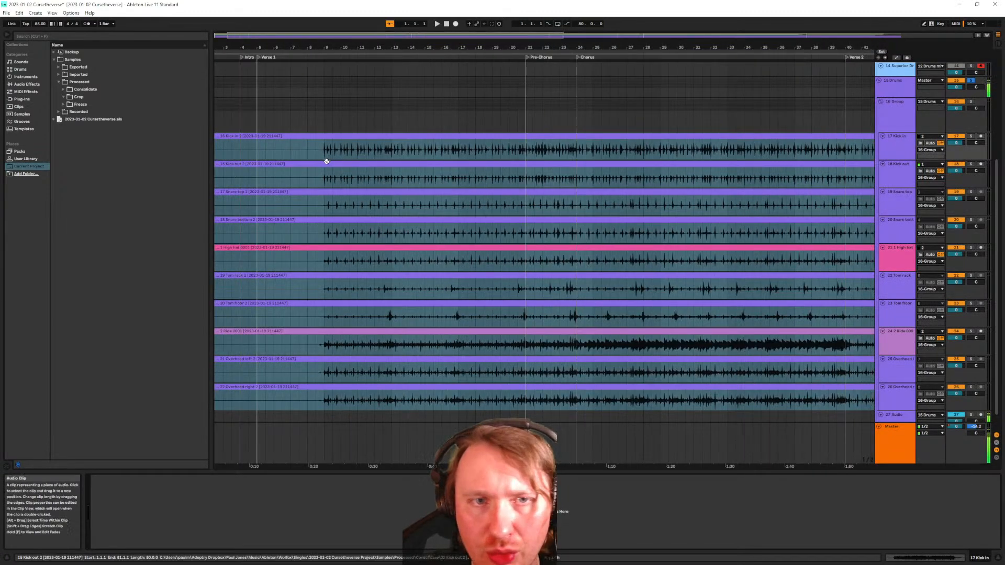
{"action": "left_click", "coordinate": [274, 158]}
{"action": "left_click_drag", "start_coordinate": [274, 158], "coordinate": [359, 158]}
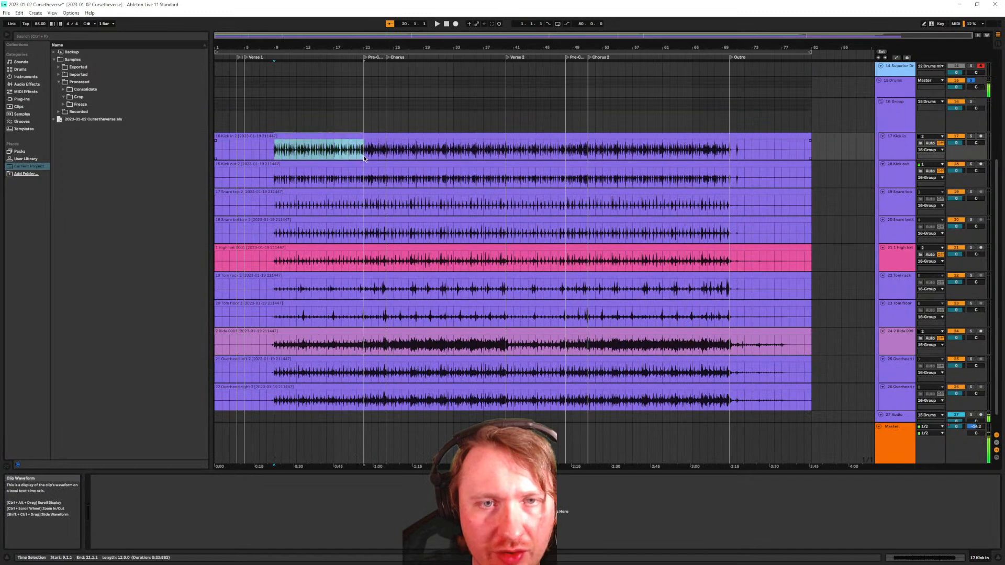
{"action": "key", "text": "z"}
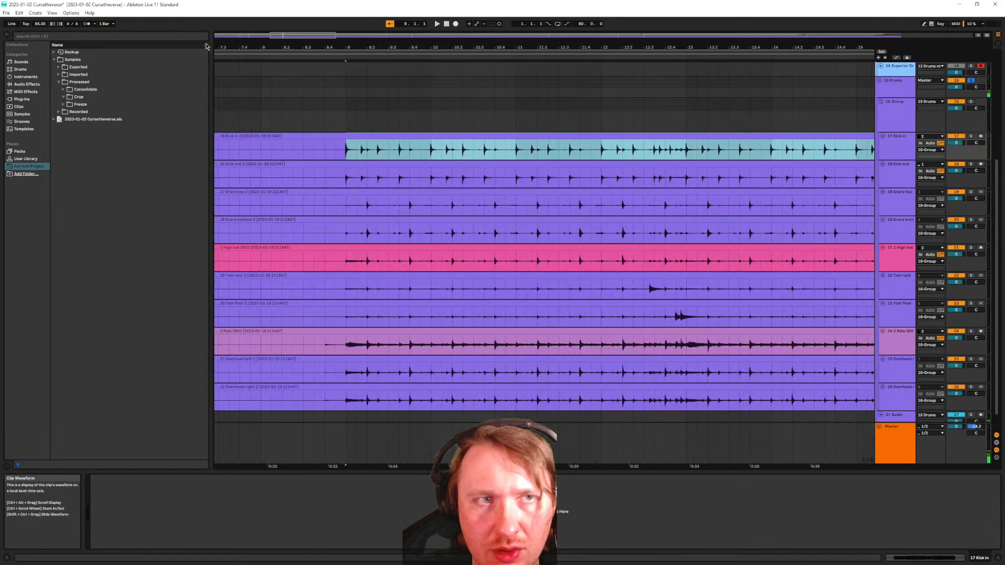
Hide the browser and make the drum tracks from Kick in to Overhead right taller
{"action": "key", "text": "ctrl+alt+b"}
{"action": "scroll", "coordinate": [415, 161], "scroll_direction": "down", "scroll_amount": 3}
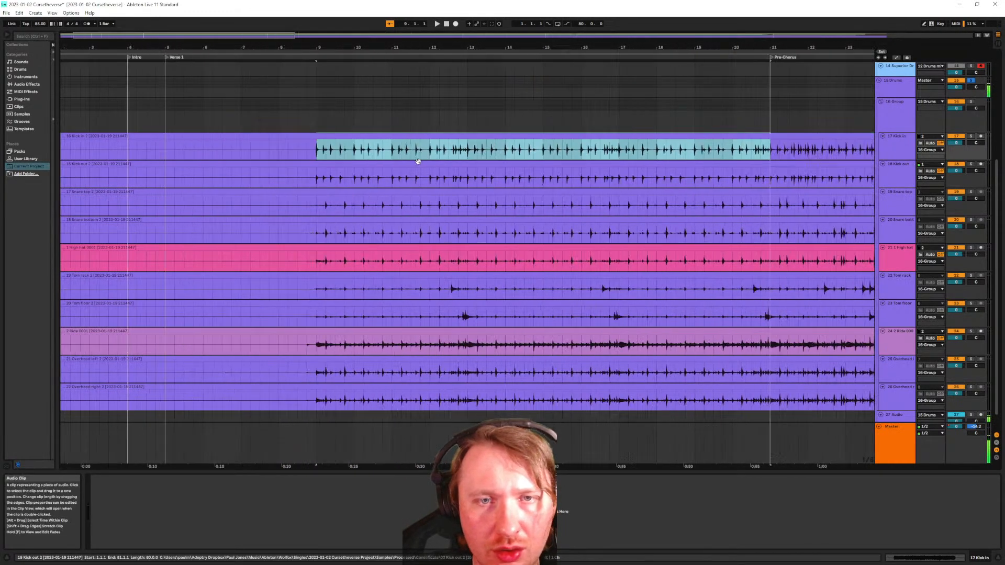
{"action": "left_click", "coordinate": [899, 149]}
{"action": "left_click", "coordinate": [894, 401], "text": "shift"}
{"action": "scroll", "coordinate": [888, 377], "scroll_direction": "down", "scroll_amount": 1}
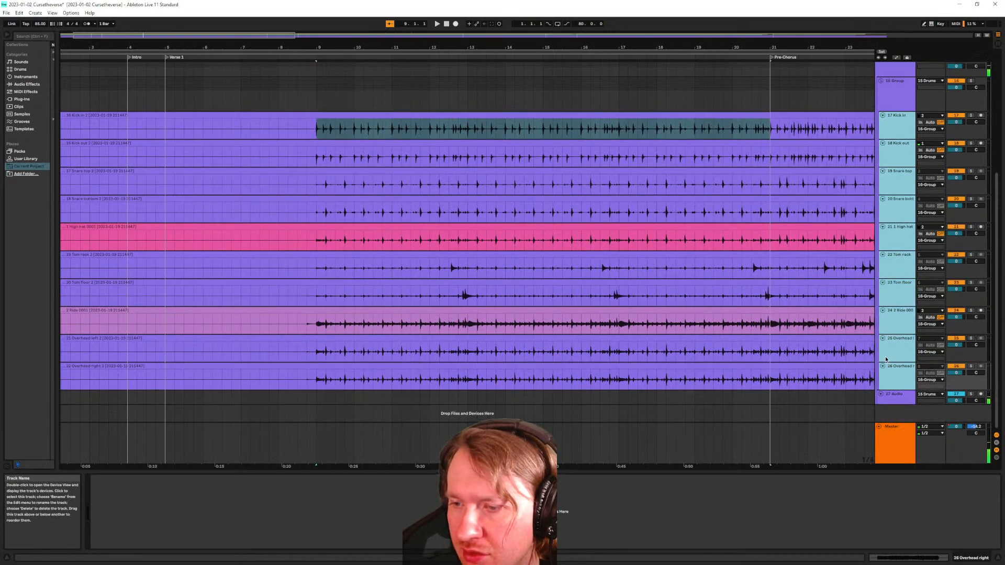
{"action": "left_click_drag", "start_coordinate": [894, 390], "coordinate": [897, 410]}
{"action": "scroll", "coordinate": [615, 227], "scroll_direction": "up", "scroll_amount": 3}
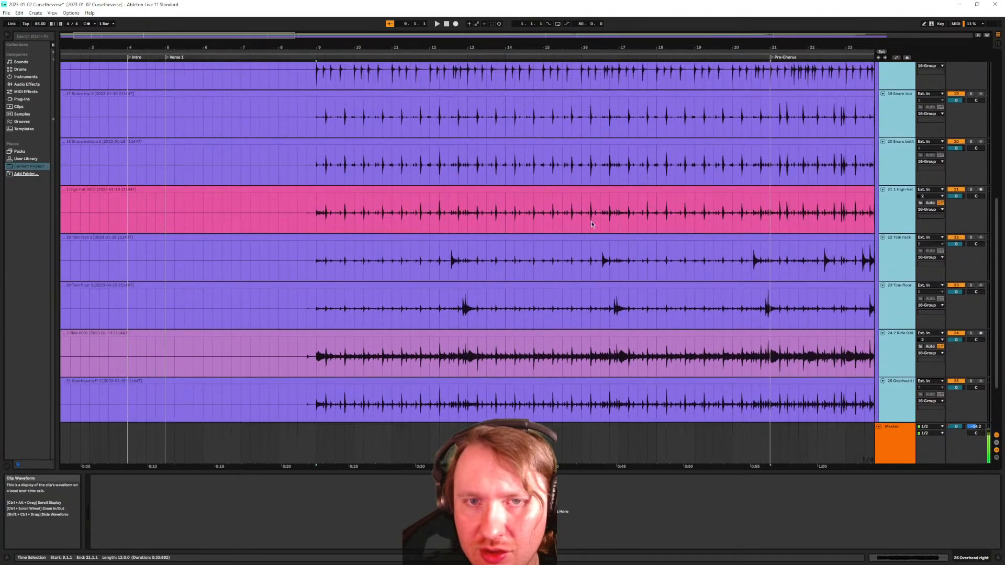
{"action": "scroll", "coordinate": [615, 227], "scroll_direction": "up", "scroll_amount": 3}
{"action": "scroll", "coordinate": [656, 188], "scroll_direction": "down", "scroll_amount": 4}
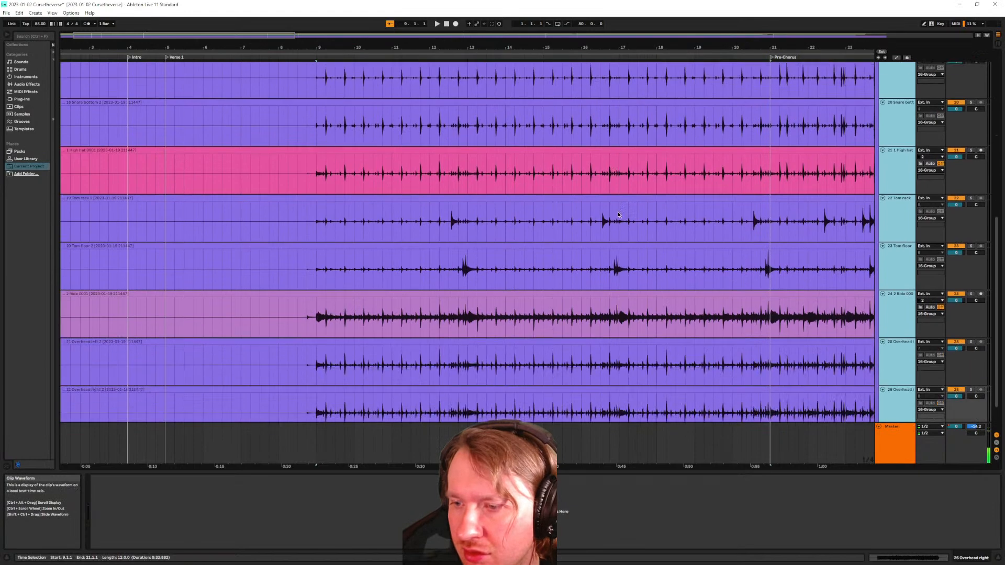
{"action": "scroll", "coordinate": [617, 206], "scroll_direction": "down", "scroll_amount": 1}
{"action": "scroll", "coordinate": [424, 265], "scroll_direction": "up", "scroll_amount": 3}
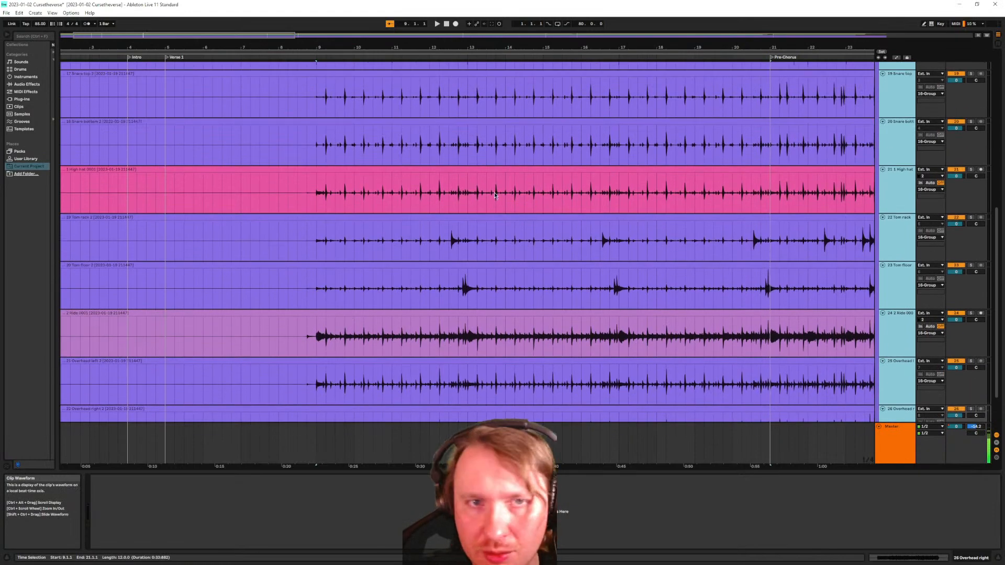
{"action": "scroll", "coordinate": [296, 215], "scroll_direction": "up", "scroll_amount": 2}
{"action": "scroll", "coordinate": [314, 204], "scroll_direction": "up", "scroll_amount": 8, "text": "ctrl"}
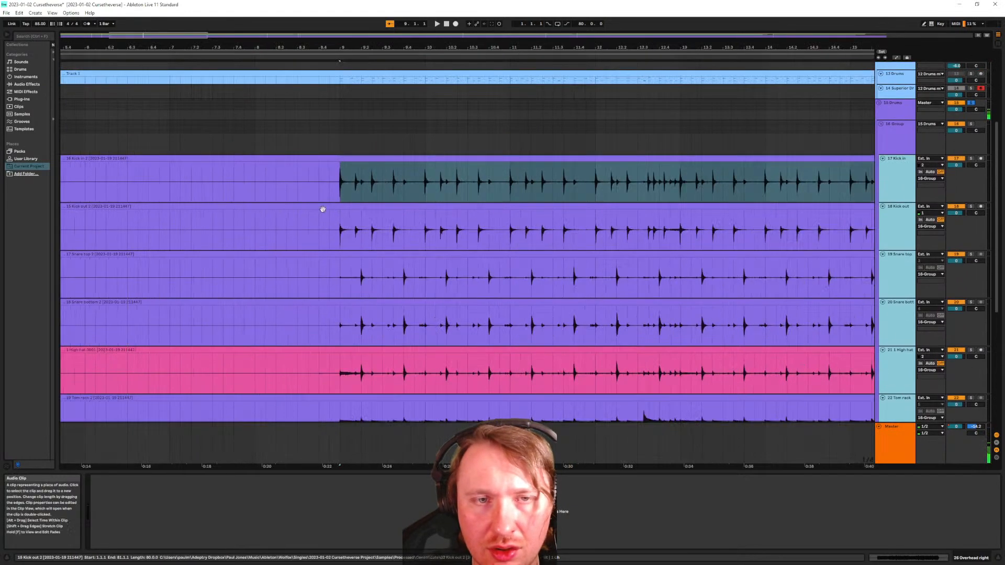
{"action": "scroll", "coordinate": [258, 195], "scroll_direction": "up", "scroll_amount": 2, "text": "ctrl"}
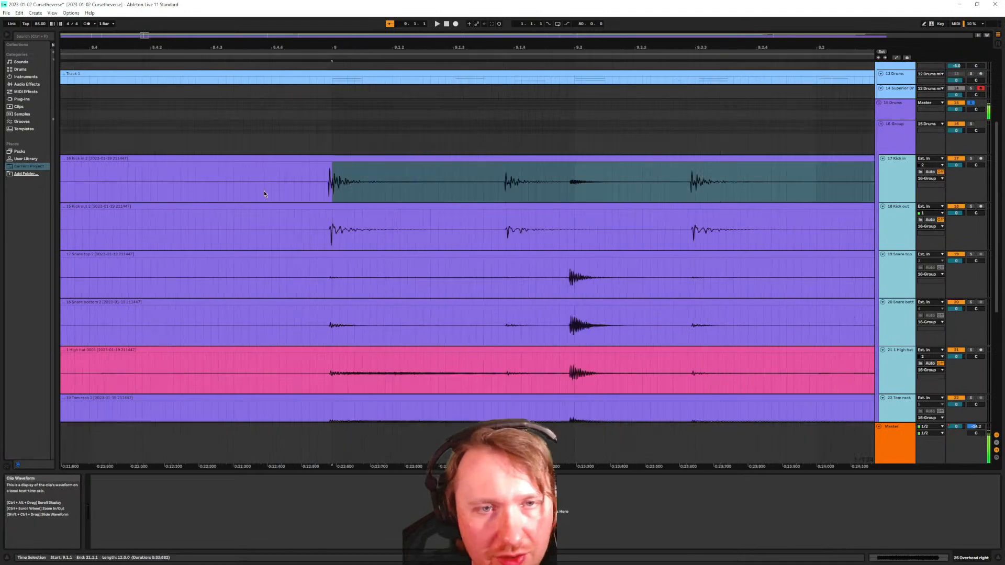
{"action": "scroll", "coordinate": [351, 195], "scroll_direction": "up", "scroll_amount": 2, "text": "ctrl"}
{"action": "scroll", "coordinate": [362, 173], "scroll_direction": "down", "scroll_amount": 6, "text": "ctrl"}
{"action": "scroll", "coordinate": [382, 172], "scroll_direction": "down", "scroll_amount": 6, "text": "ctrl"}
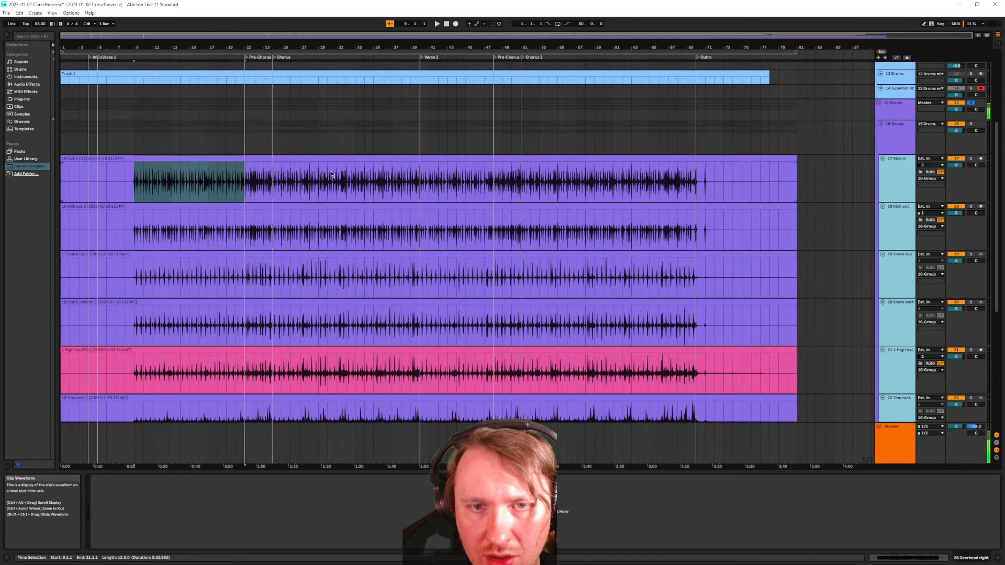
{"action": "scroll", "coordinate": [151, 198], "scroll_direction": "up", "scroll_amount": 4, "text": "ctrl"}
{"action": "scroll", "coordinate": [236, 180], "scroll_direction": "down", "scroll_amount": 5, "text": "ctrl"}
{"action": "scroll", "coordinate": [137, 192], "scroll_direction": "up", "scroll_amount": 3, "text": "ctrl"}
Open the Kick in clip's settings and waveform in Clip View
{"action": "left_click", "coordinate": [142, 199]}
{"action": "mouse_move", "coordinate": [134, 196]}
{"action": "left_mouse_down"}
{"action": "mouse_move", "coordinate": [331, 184]}
{"action": "mouse_move", "coordinate": [346, 192]}
{"action": "mouse_move", "coordinate": [136, 200]}
{"action": "left_mouse_up"}
{"action": "double_click", "coordinate": [335, 159]}
{"action": "left_click", "coordinate": [382, 192]}
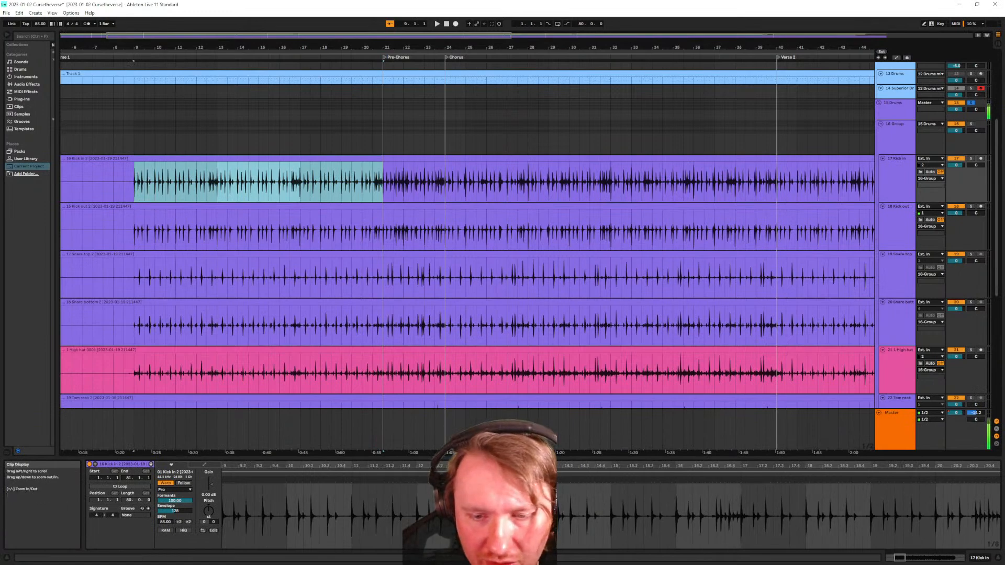
{"action": "left_click_drag", "start_coordinate": [499, 458], "coordinate": [499, 225]}
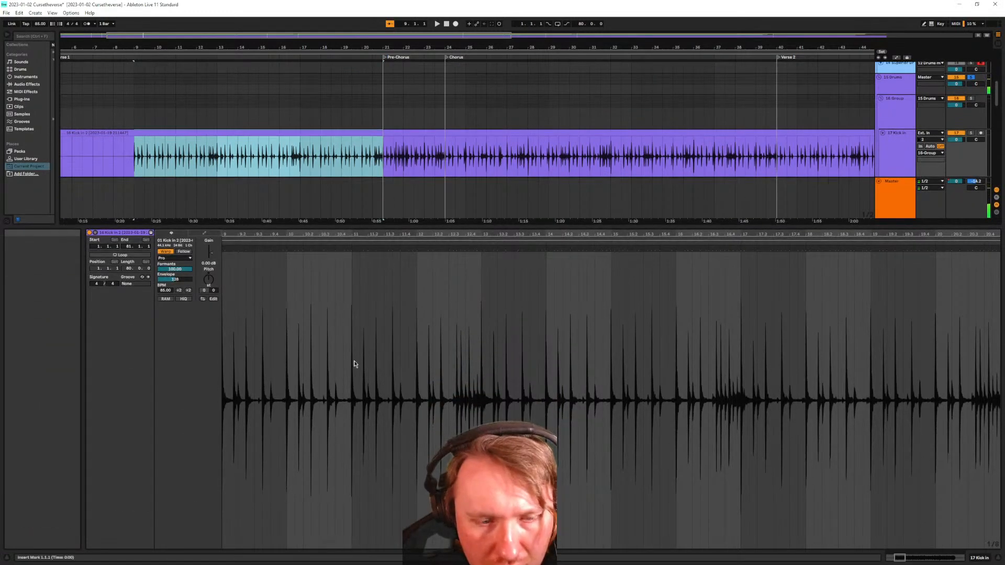
{"action": "scroll", "coordinate": [278, 391], "scroll_direction": "up", "scroll_amount": 5}
{"action": "scroll", "coordinate": [278, 392], "scroll_direction": "down", "scroll_amount": 8}
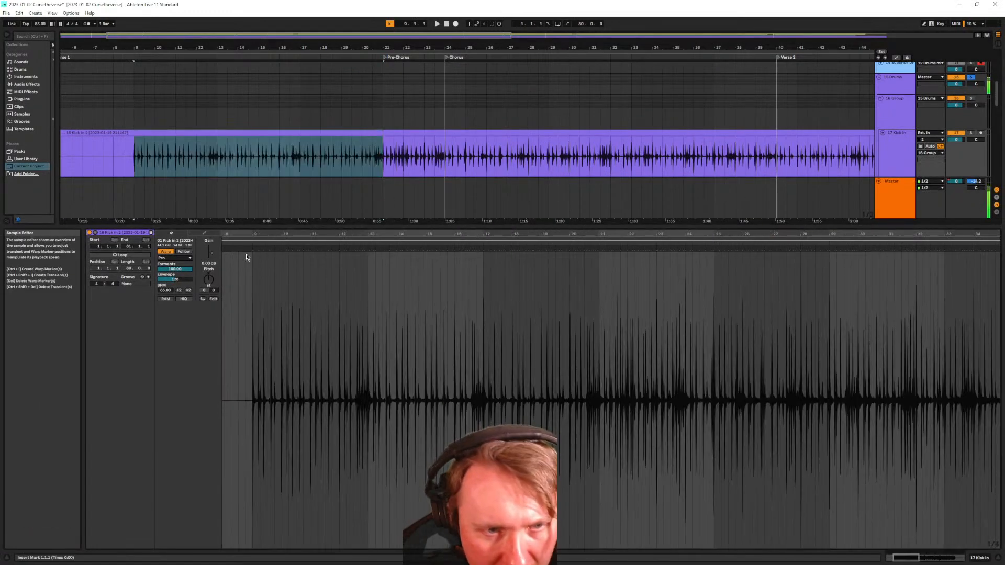
{"action": "scroll", "coordinate": [259, 264], "scroll_direction": "up", "scroll_amount": 8}
{"action": "left_click", "coordinate": [351, 258]}
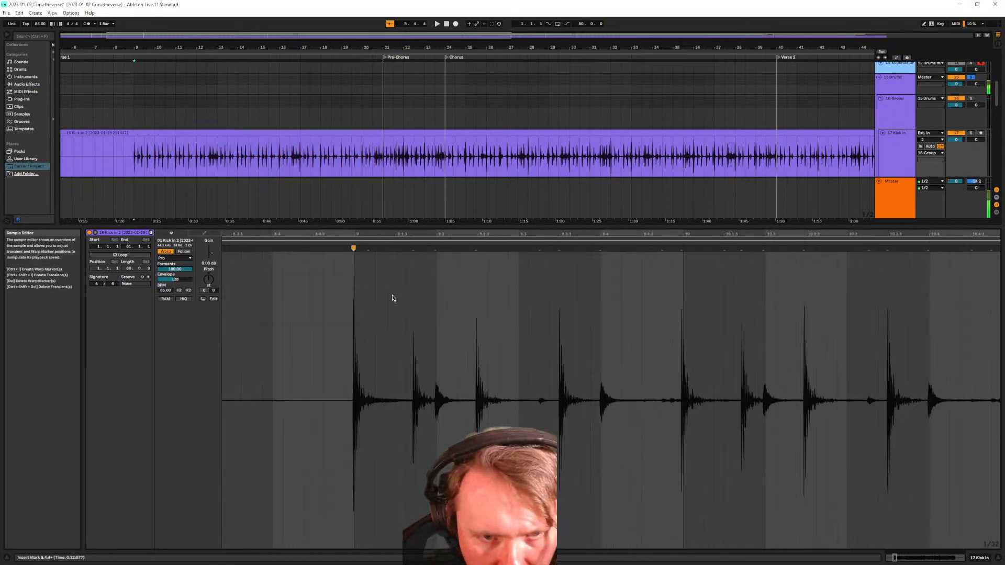
{"action": "scroll", "coordinate": [391, 303], "scroll_direction": "down", "scroll_amount": 10}
{"action": "scroll", "coordinate": [897, 256], "scroll_direction": "up", "scroll_amount": 3}
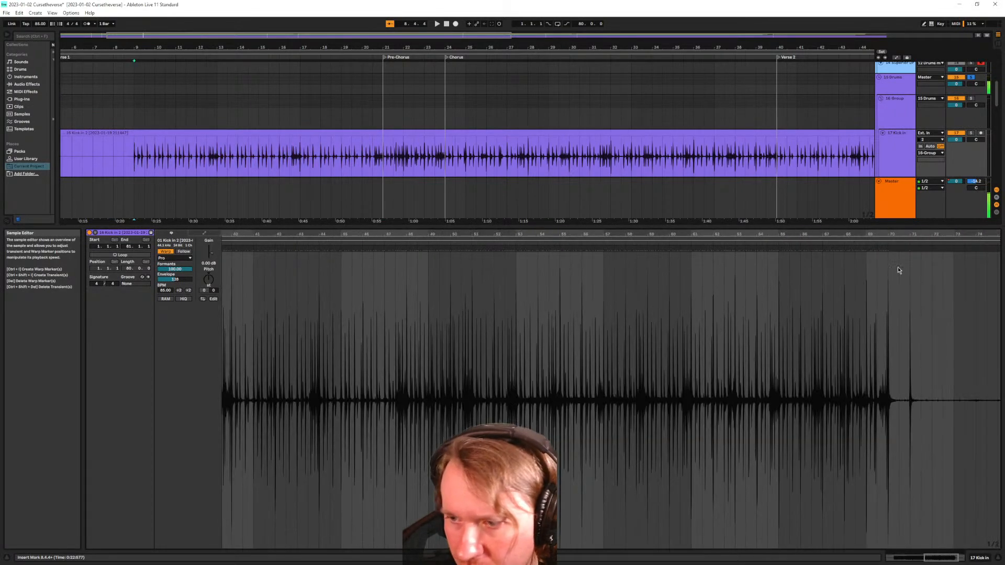
{"action": "left_click_drag", "start_coordinate": [383, 158], "coordinate": [375, 159]}
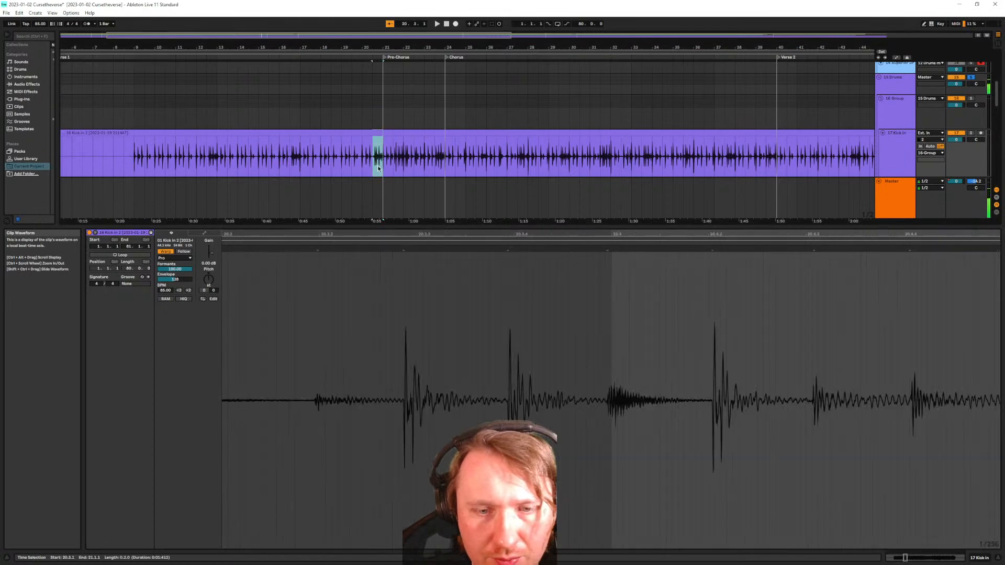
{"action": "left_click", "coordinate": [607, 250]}
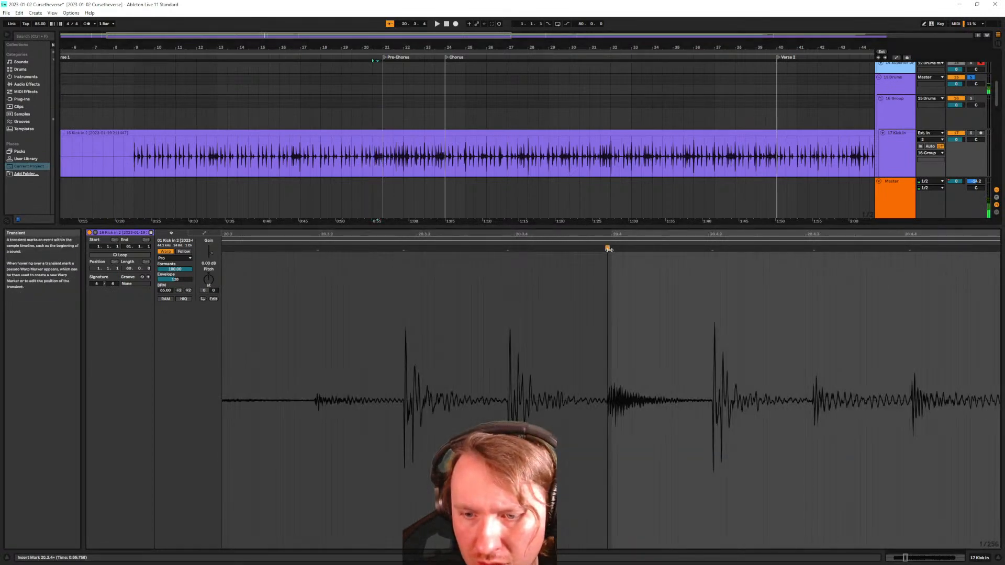
{"action": "double_click", "coordinate": [713, 249]}
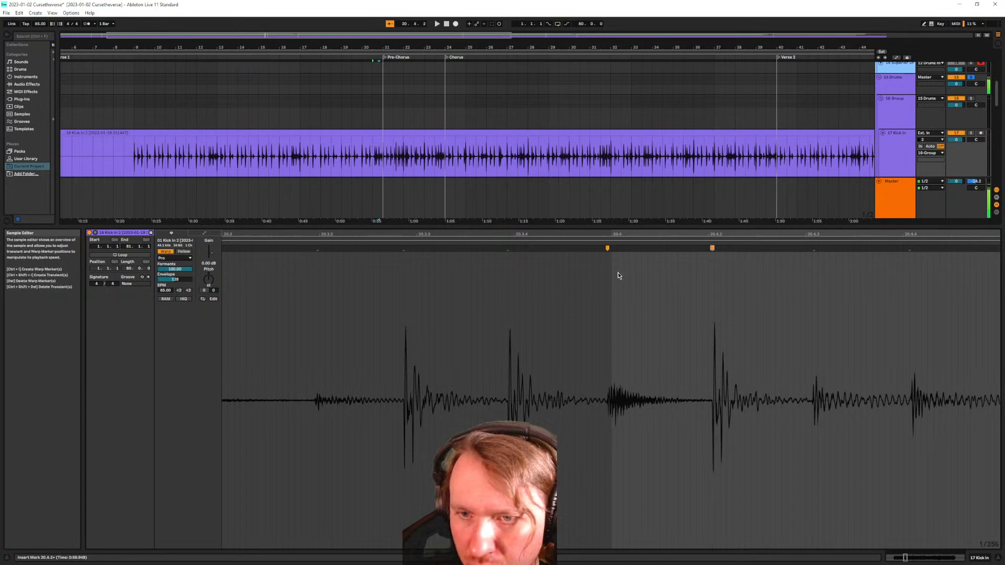
{"action": "scroll", "coordinate": [518, 306], "scroll_direction": "down", "scroll_amount": 8}
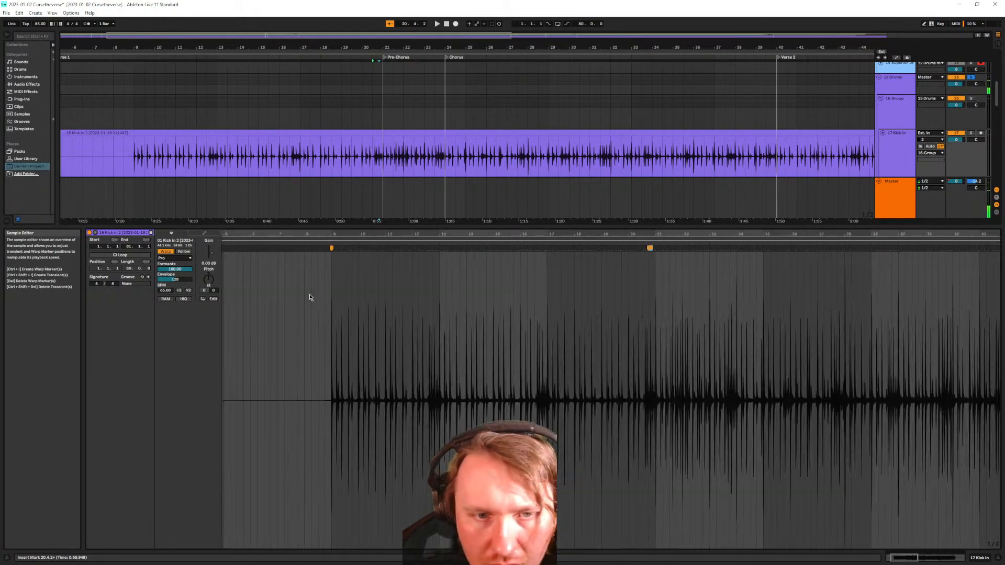
{"action": "scroll", "coordinate": [283, 293], "scroll_direction": "up", "scroll_amount": 8}
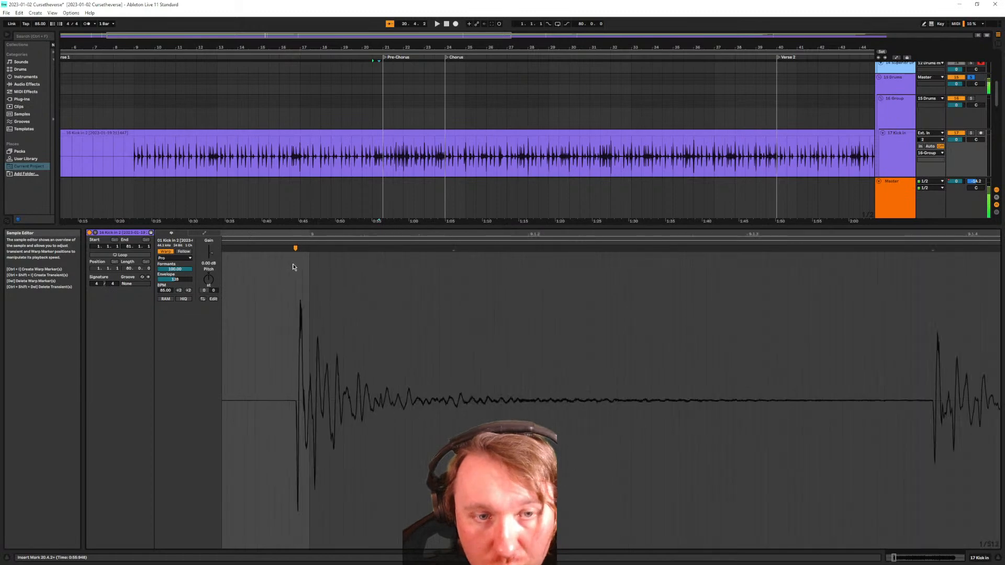
{"action": "left_click_drag", "start_coordinate": [297, 248], "coordinate": [309, 248]}
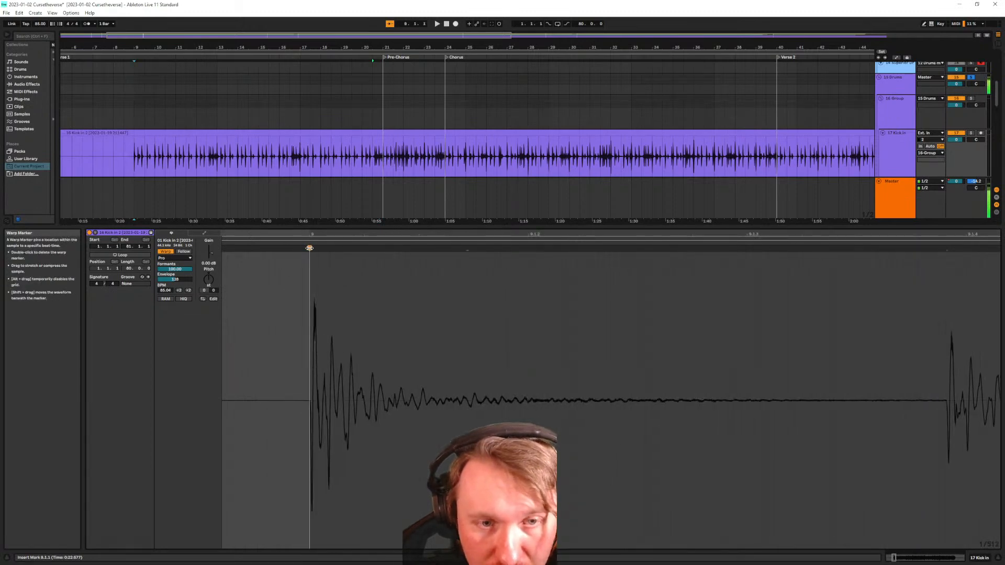
{"action": "scroll", "coordinate": [638, 337], "scroll_direction": "down", "scroll_amount": 8}
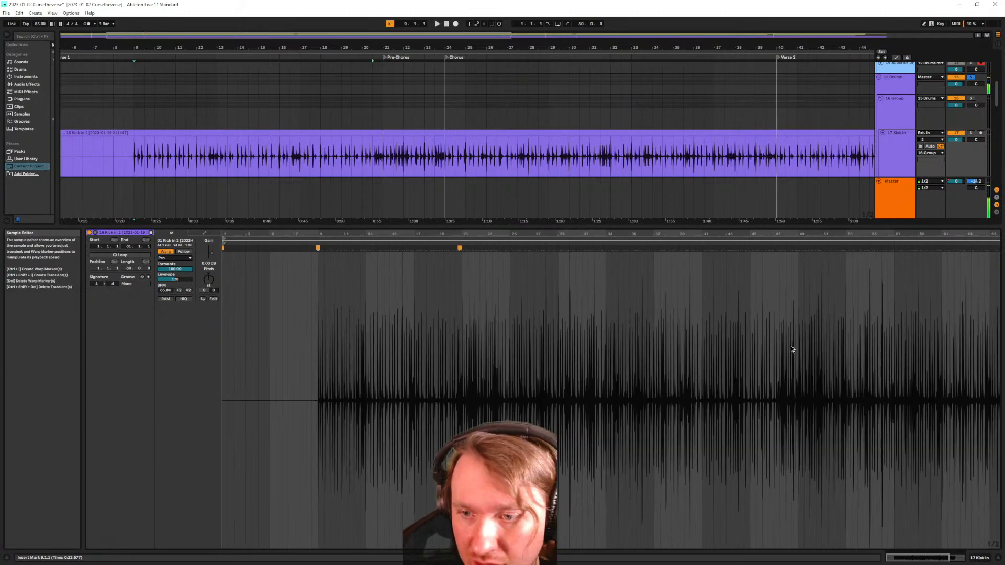
{"action": "scroll", "coordinate": [442, 305], "scroll_direction": "up", "scroll_amount": 10}
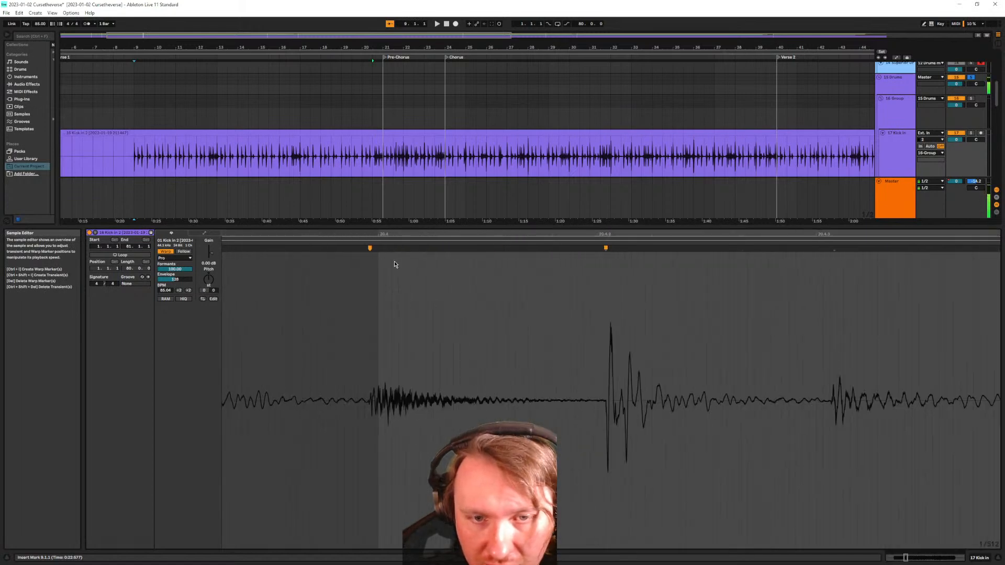
{"action": "left_click_drag", "start_coordinate": [369, 248], "coordinate": [378, 248]}
{"action": "scroll", "coordinate": [335, 343], "scroll_direction": "down", "scroll_amount": 6}
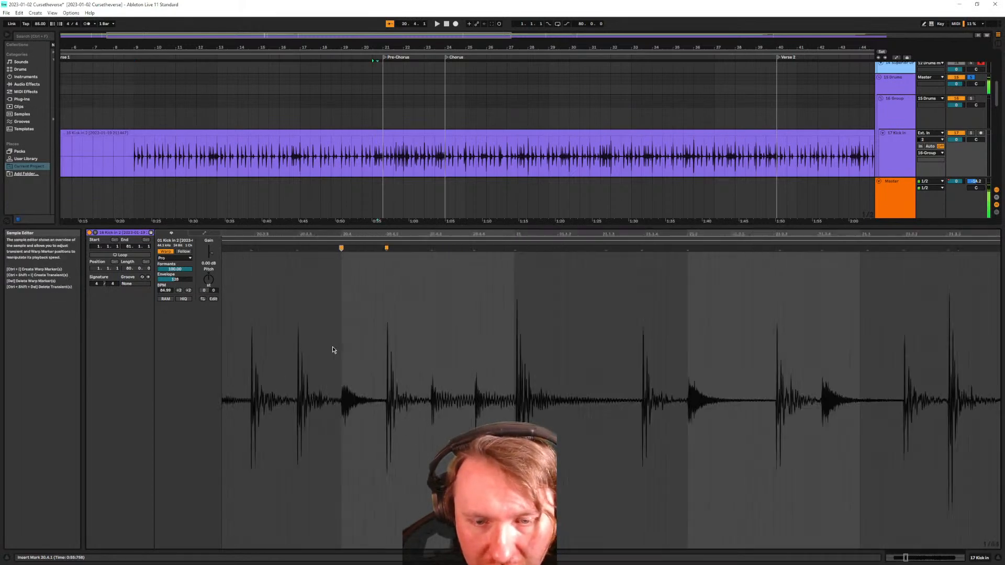
{"action": "scroll", "coordinate": [247, 355], "scroll_direction": "down", "scroll_amount": 4}
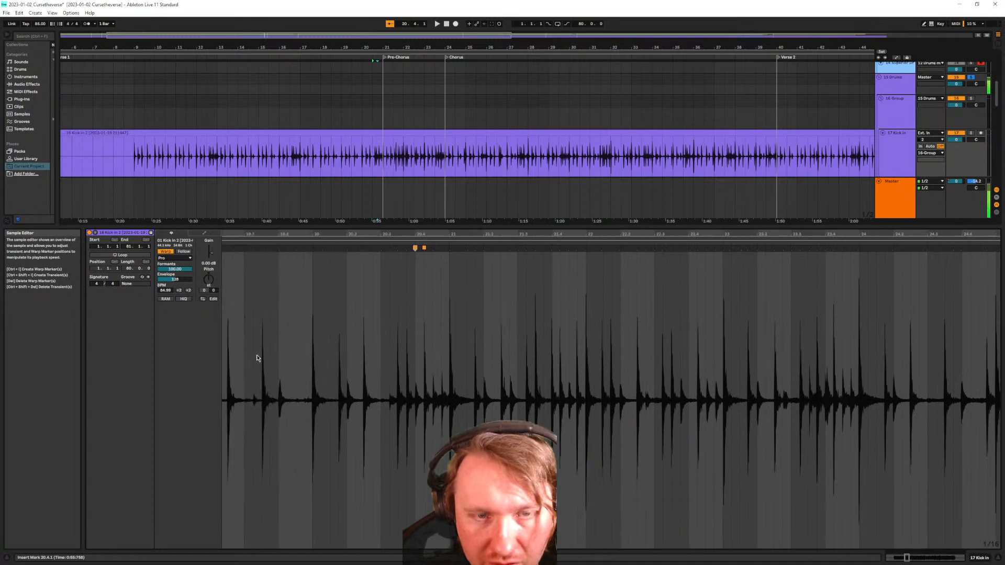
{"action": "scroll", "coordinate": [253, 358], "scroll_direction": "down", "scroll_amount": 4}
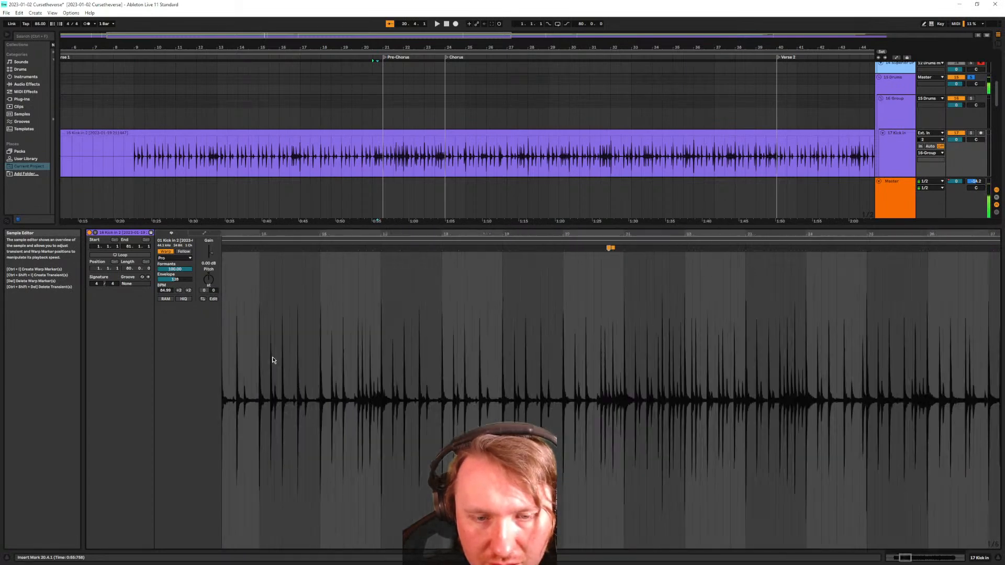
{"action": "scroll", "coordinate": [446, 329], "scroll_direction": "up", "scroll_amount": 10}
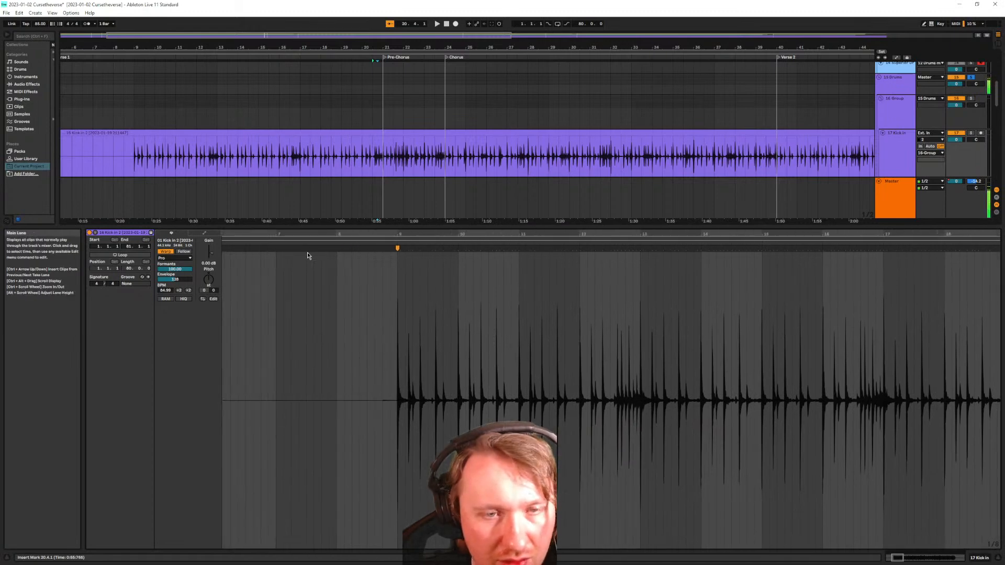
{"action": "left_click_drag", "start_coordinate": [314, 225], "coordinate": [291, 348]}
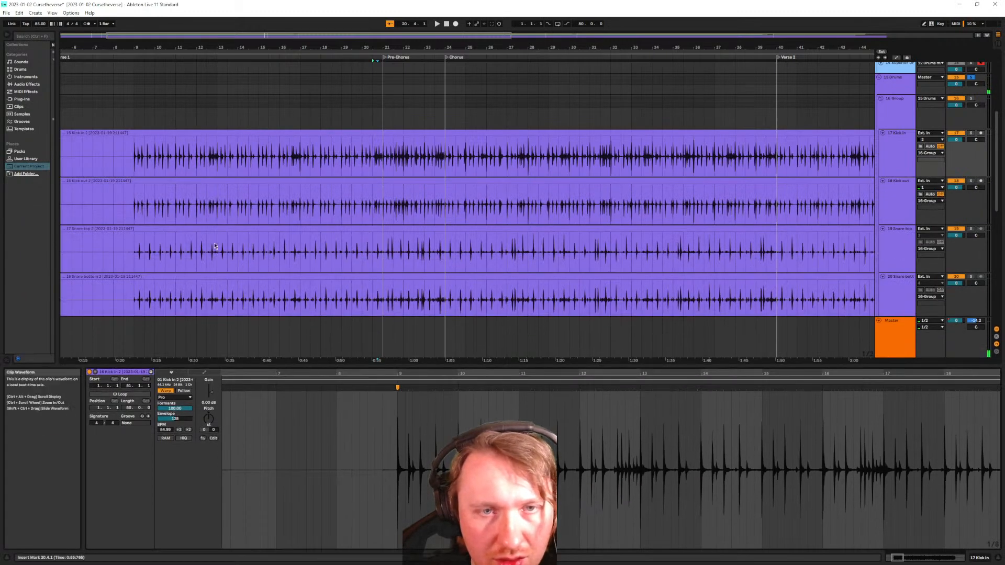
{"action": "scroll", "coordinate": [134, 174], "scroll_direction": "up", "scroll_amount": 3}
{"action": "scroll", "coordinate": [184, 190], "scroll_direction": "left", "scroll_amount": 2}
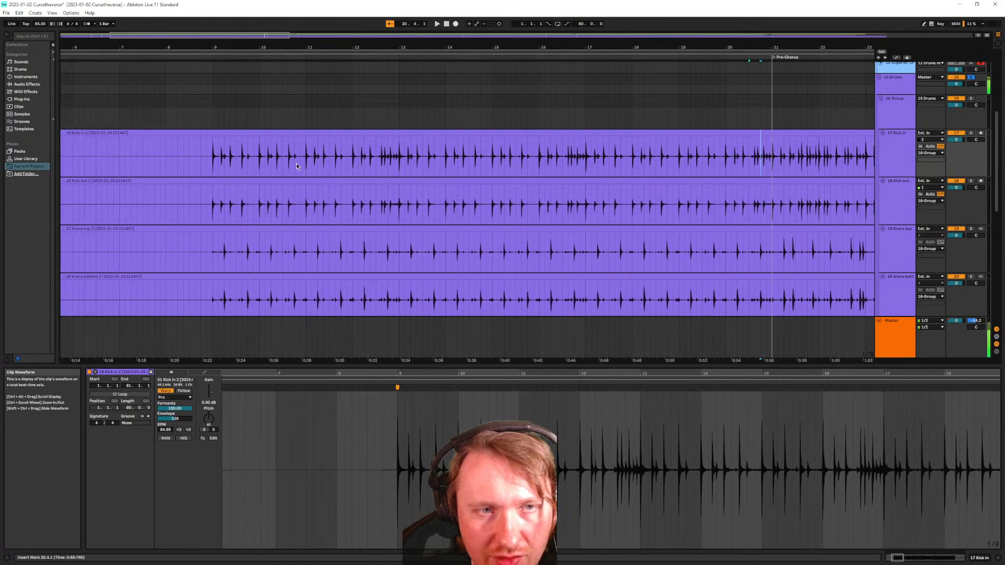
{"action": "scroll", "coordinate": [238, 156], "scroll_direction": "up", "scroll_amount": 3}
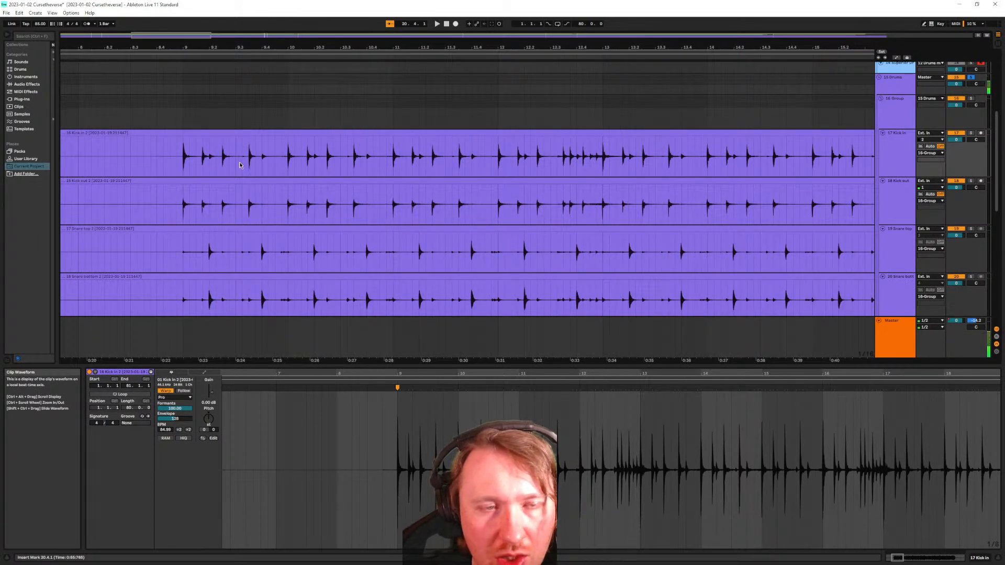
{"action": "scroll", "coordinate": [397, 269], "scroll_direction": "down", "scroll_amount": 3}
{"action": "scroll", "coordinate": [397, 269], "scroll_direction": "down", "scroll_amount": 3}
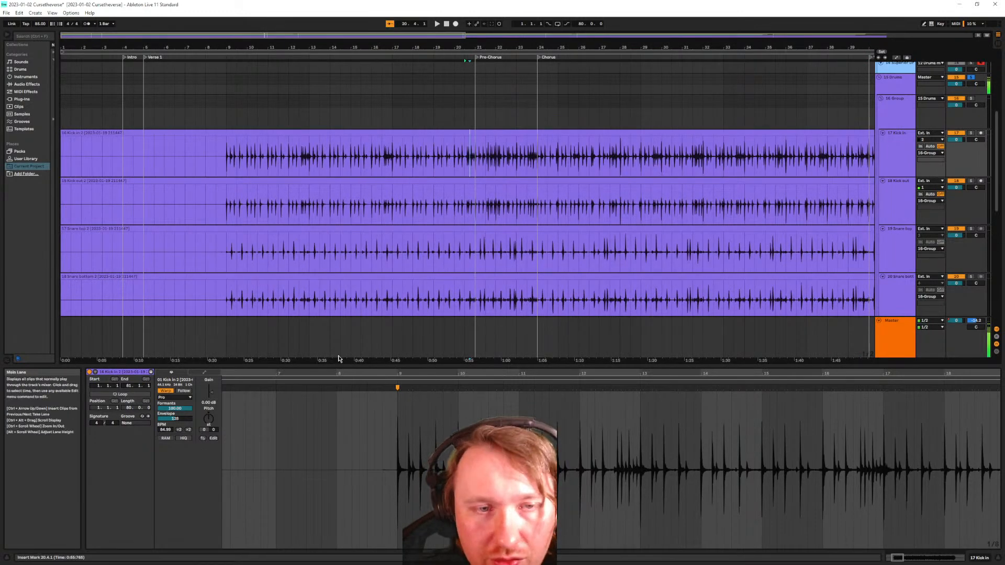
Inspect the Kick out and Kick in clips
{"action": "left_click", "coordinate": [304, 183]}
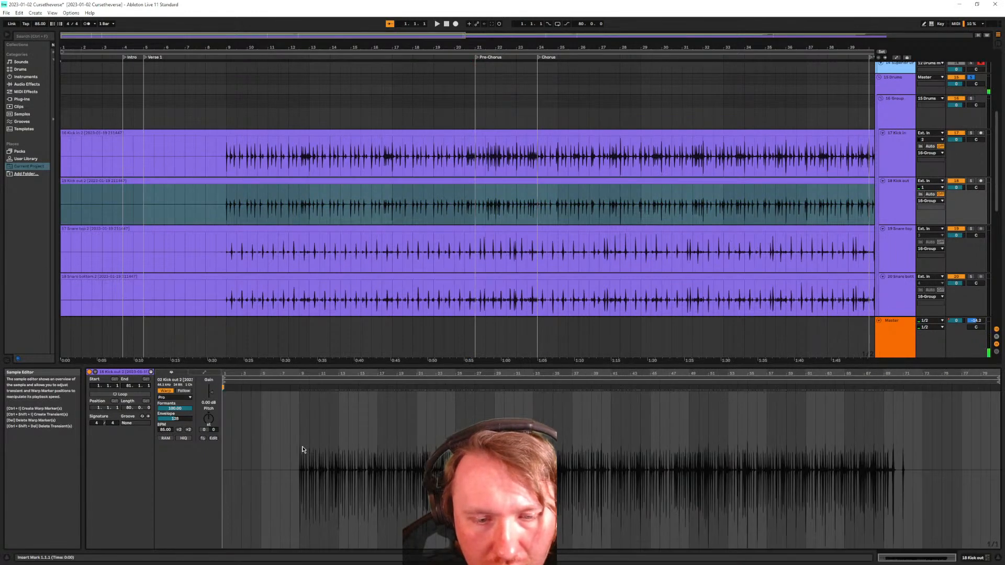
{"action": "scroll", "coordinate": [302, 447], "scroll_direction": "up", "scroll_amount": 8}
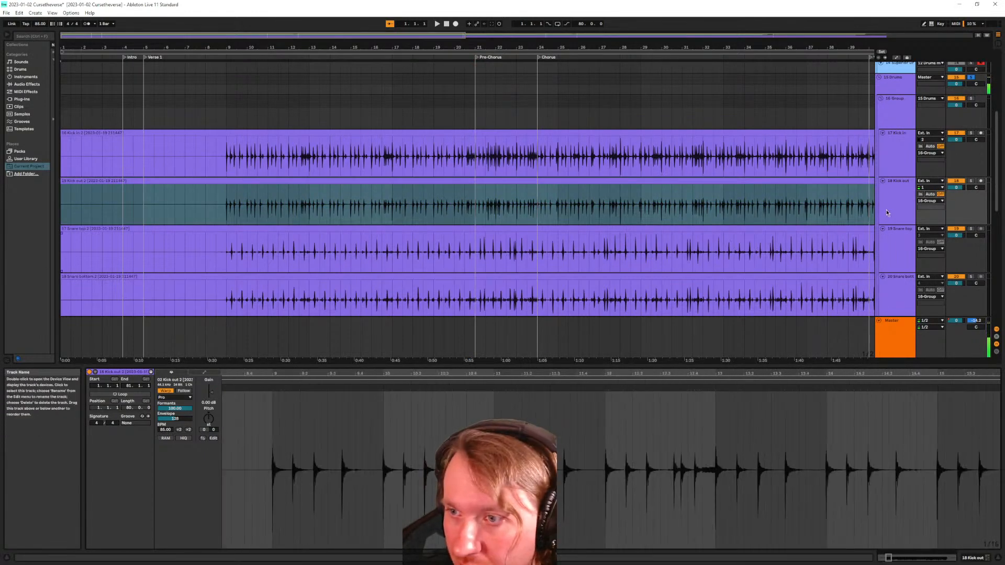
{"action": "left_click", "coordinate": [898, 157]}
{"action": "scroll", "coordinate": [908, 172], "scroll_direction": "down", "scroll_amount": 10}
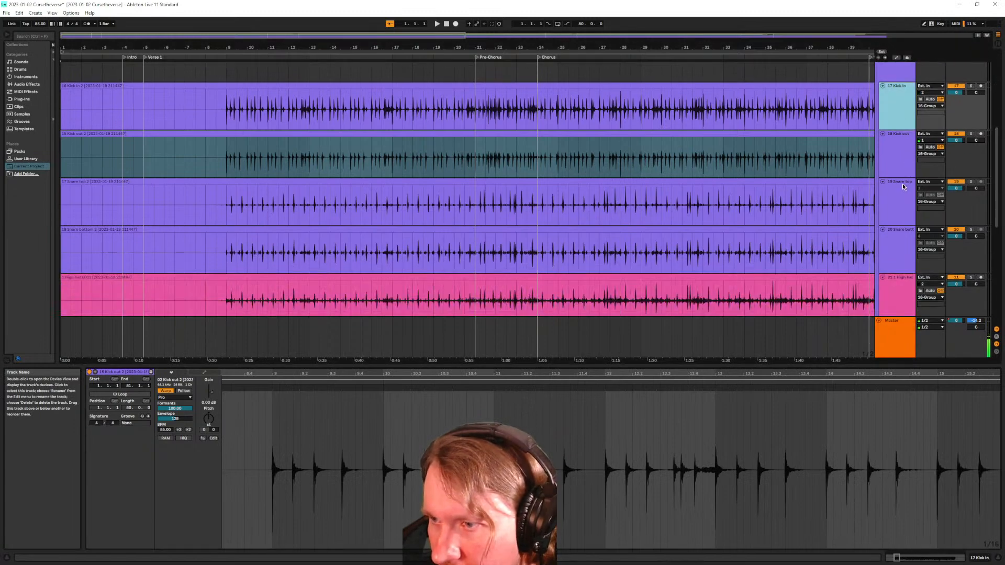
{"action": "scroll", "coordinate": [888, 183], "scroll_direction": "up", "scroll_amount": 12}
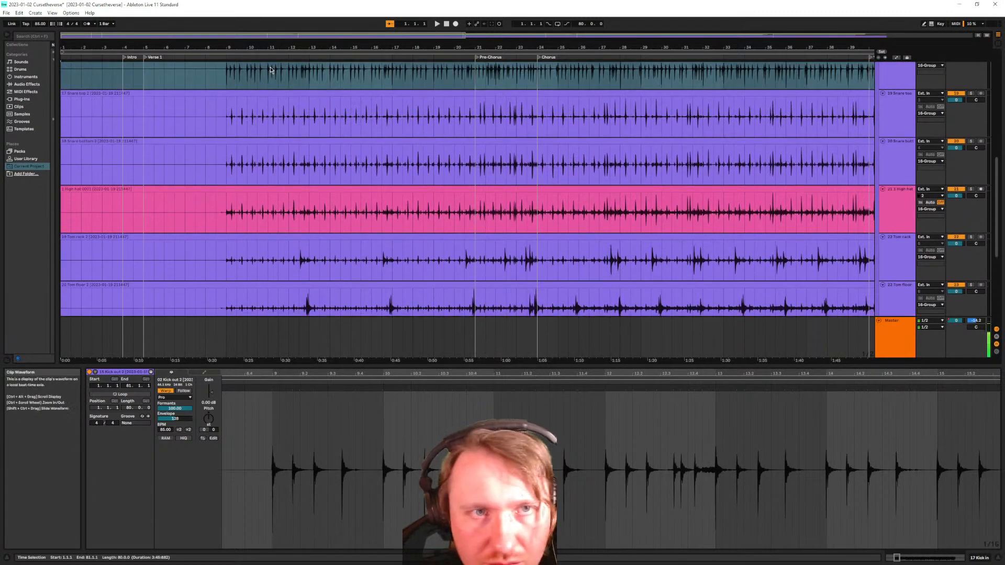
{"action": "scroll", "coordinate": [254, 119], "scroll_direction": "up", "scroll_amount": 3}
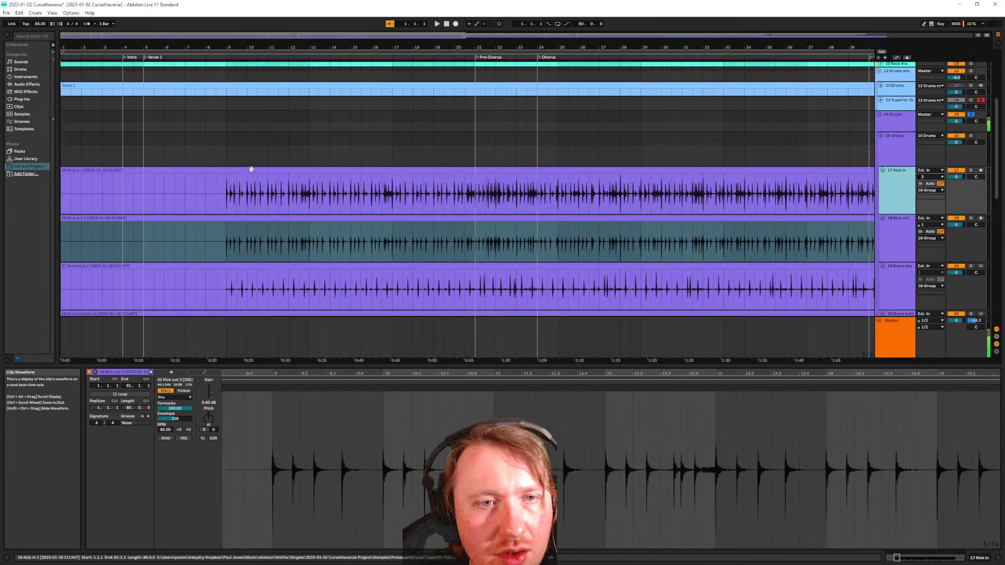
{"action": "left_click", "coordinate": [249, 169]}
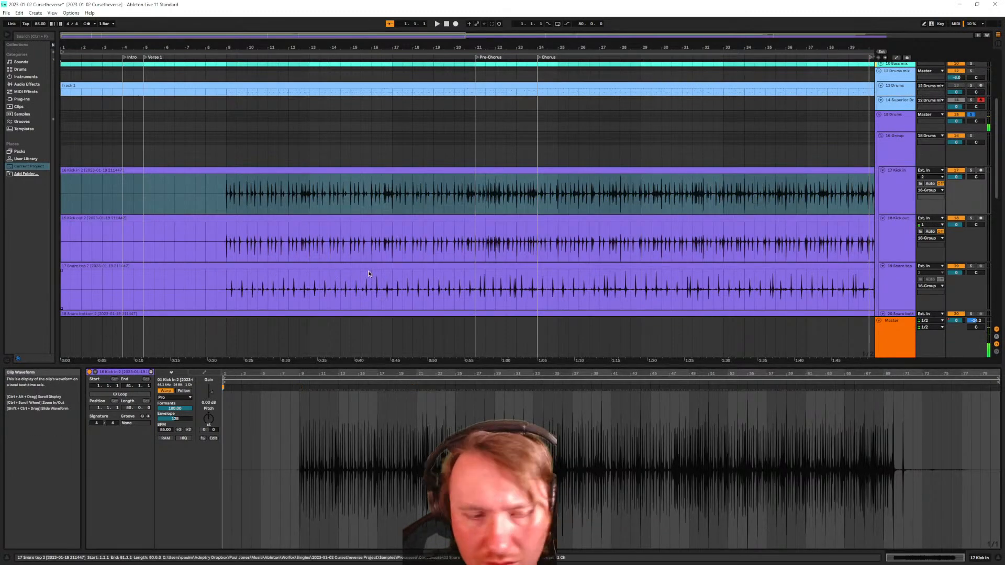
Select the Kick in to Overhead right tracks and use Select Track Content to select all ten clips
{"action": "left_click", "coordinate": [902, 191]}
{"action": "scroll", "coordinate": [902, 191], "scroll_direction": "down", "scroll_amount": 3}
{"action": "scroll", "coordinate": [881, 165], "scroll_direction": "down", "scroll_amount": 8}
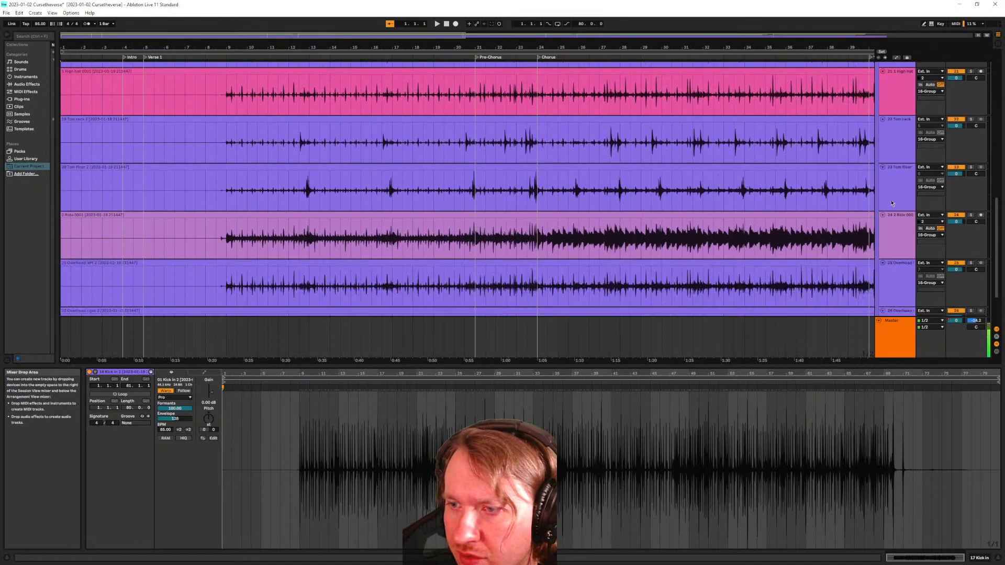
{"action": "right_click", "coordinate": [895, 263]}
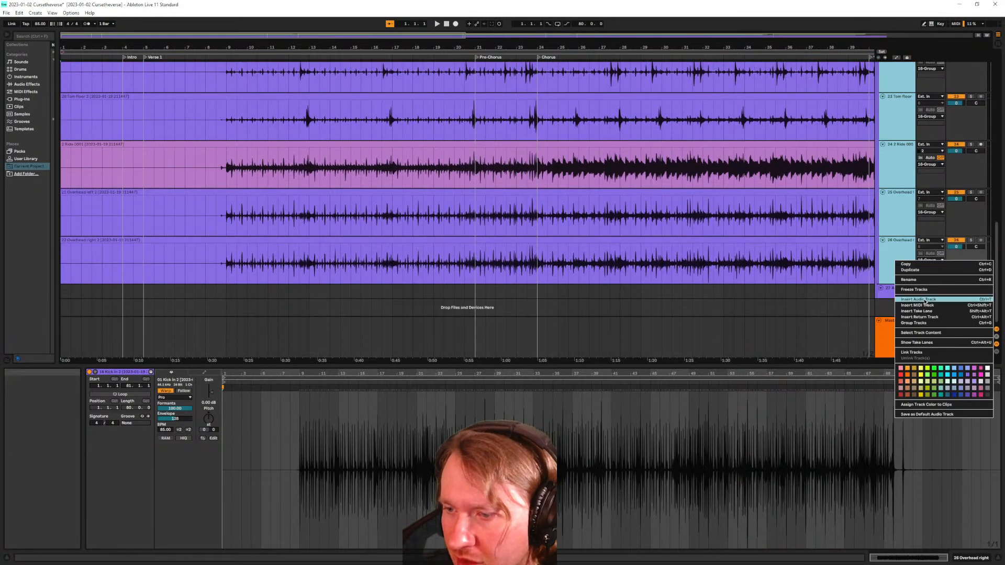
{"action": "left_click", "coordinate": [921, 354]}
Select all the drum clips together and add a shared warp marker at beat 20.4
{"action": "scroll", "coordinate": [872, 205], "scroll_direction": "up", "scroll_amount": 10}
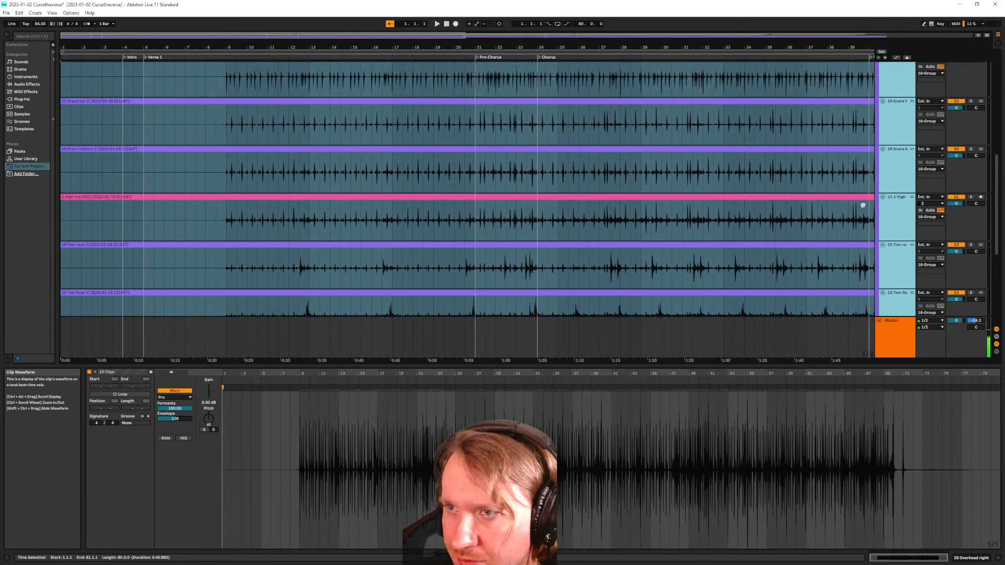
{"action": "left_click", "coordinate": [236, 178]}
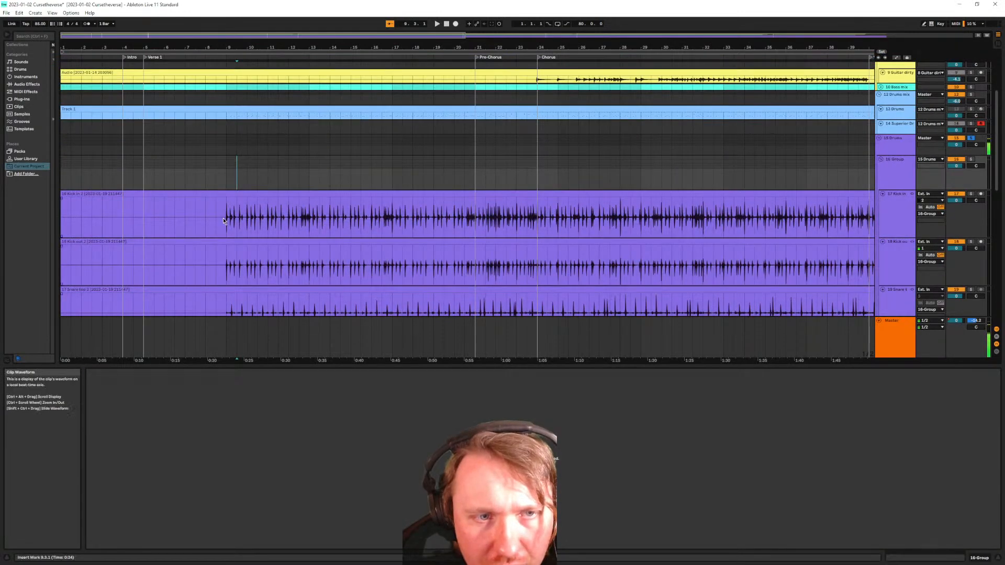
{"action": "left_click", "coordinate": [225, 193]}
{"action": "scroll", "coordinate": [303, 423], "scroll_direction": "up", "scroll_amount": 10}
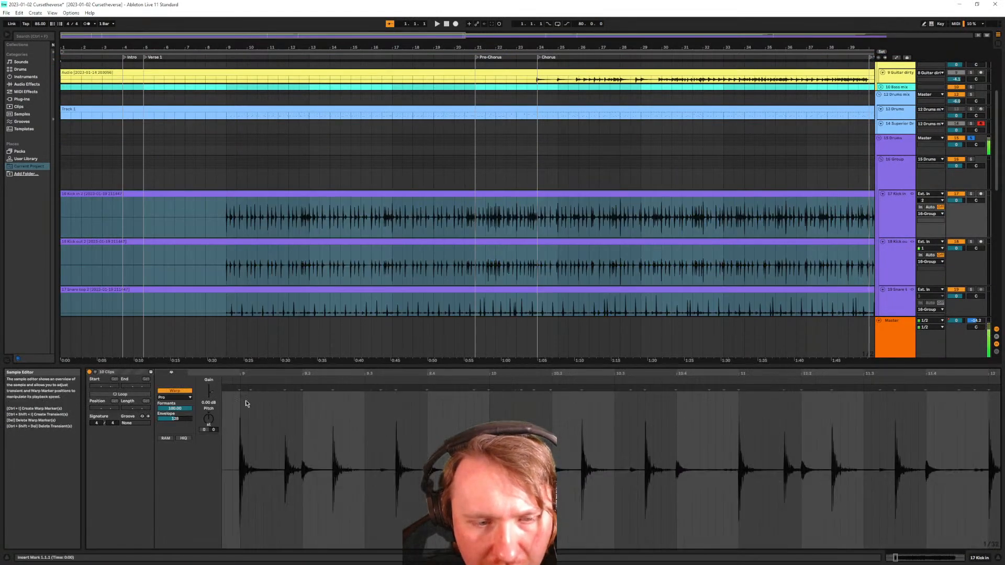
{"action": "left_click_drag", "start_coordinate": [476, 217], "coordinate": [463, 220]}
{"action": "double_click", "coordinate": [607, 388]}
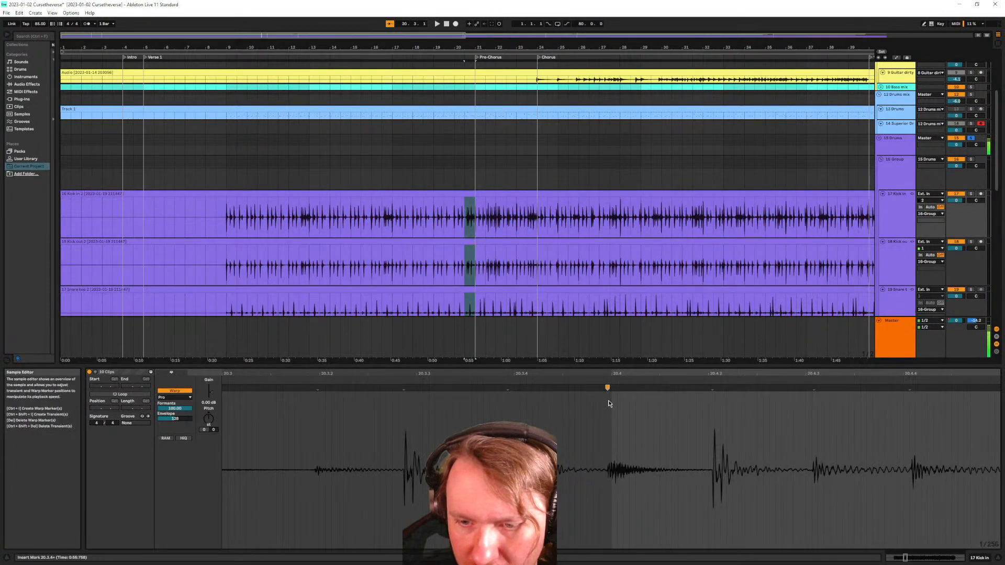
{"action": "left_click", "coordinate": [348, 194]}
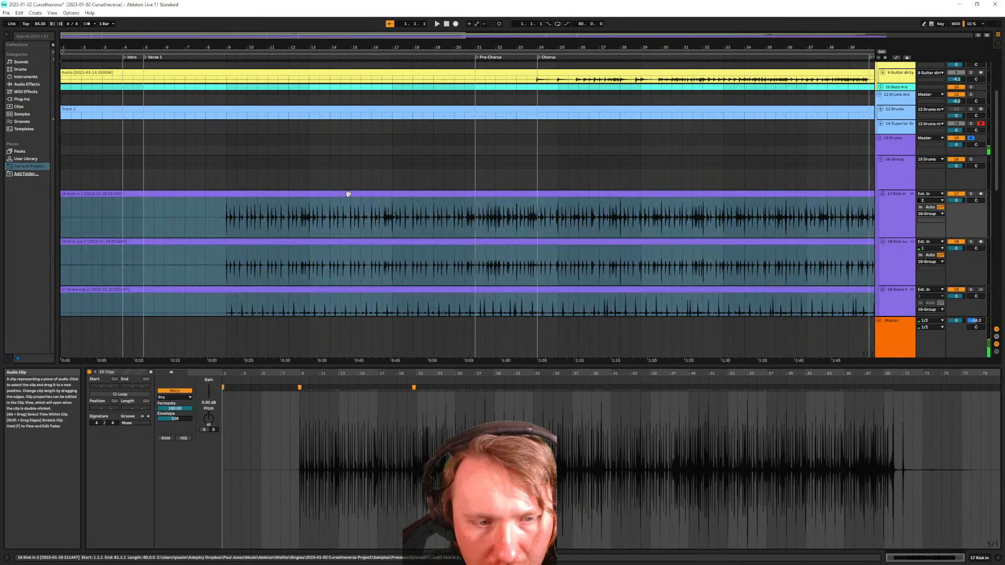
{"action": "left_click", "coordinate": [455, 188]}
{"action": "left_click", "coordinate": [452, 195]}
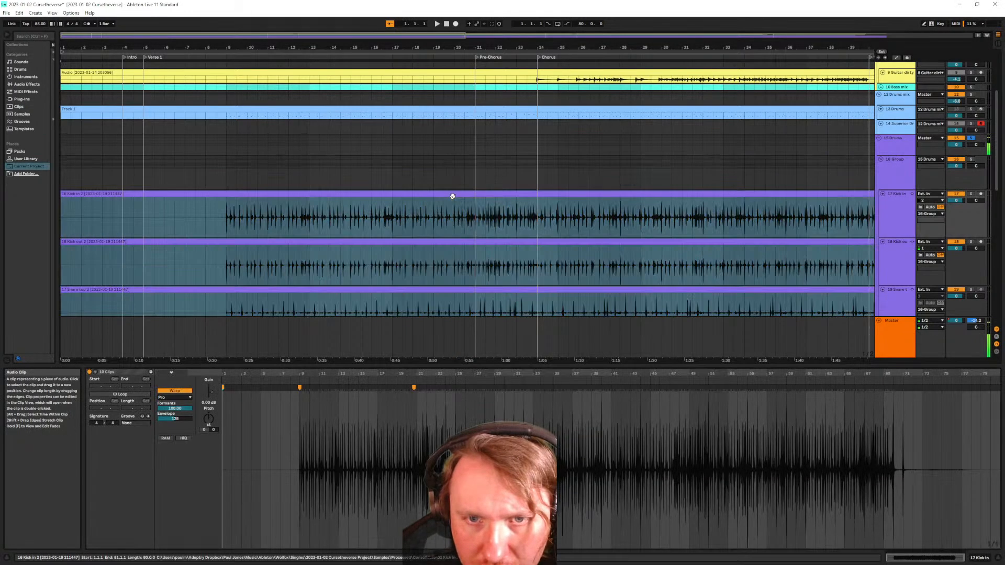
Add another warp marker on the next hit and drag the first kick hit onto bar 9
{"action": "scroll", "coordinate": [325, 447], "scroll_direction": "up", "scroll_amount": 5}
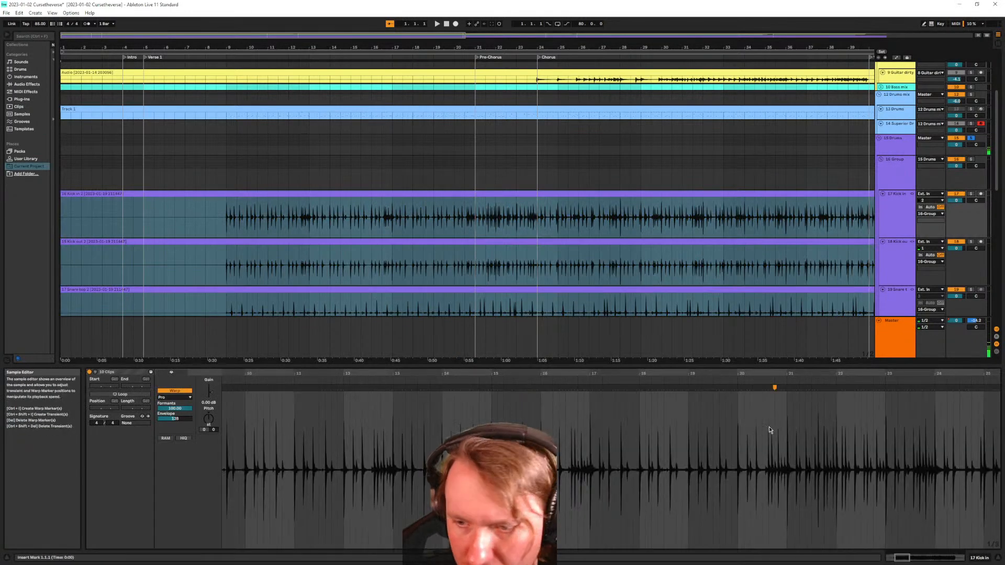
{"action": "scroll", "coordinate": [784, 419], "scroll_direction": "up", "scroll_amount": 1}
{"action": "scroll", "coordinate": [784, 421], "scroll_direction": "up", "scroll_amount": 3}
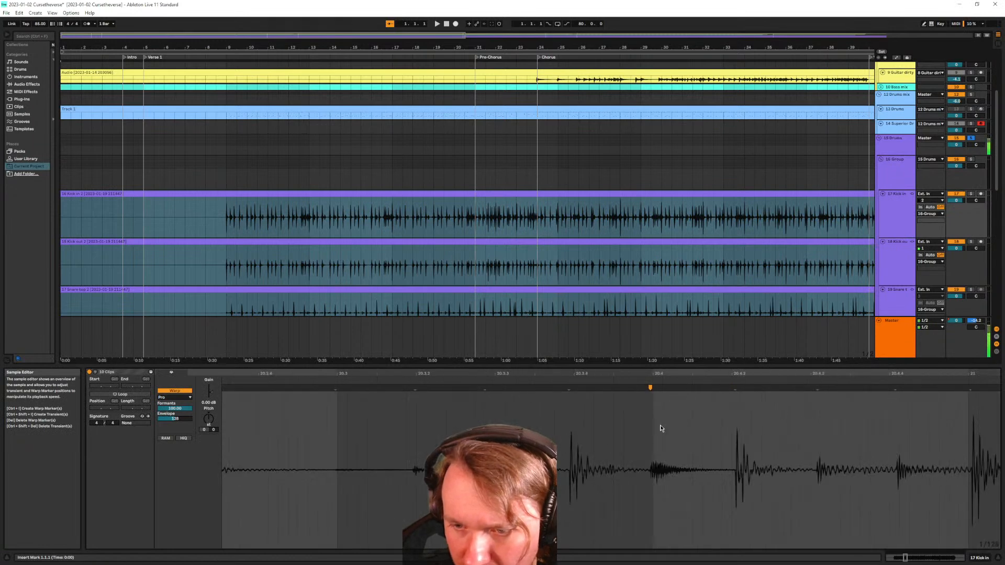
{"action": "double_click", "coordinate": [736, 390]}
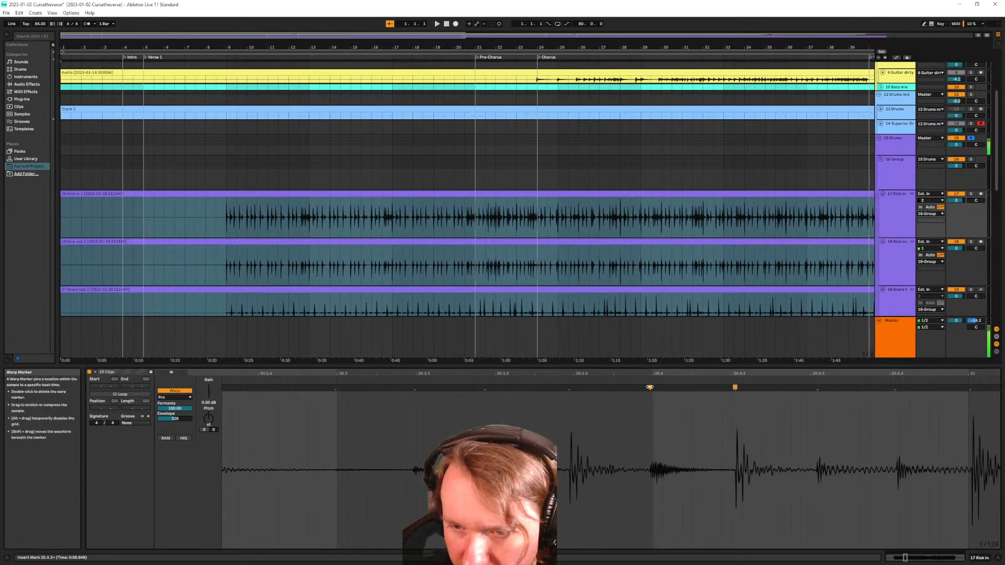
{"action": "scroll", "coordinate": [230, 440], "scroll_direction": "down", "scroll_amount": 4}
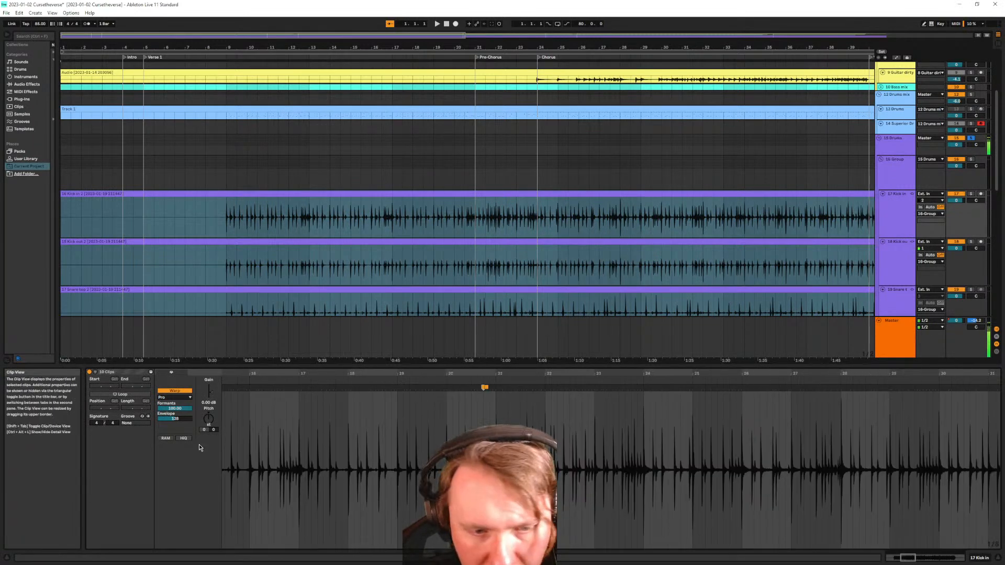
{"action": "scroll", "coordinate": [255, 432], "scroll_direction": "up", "scroll_amount": 6}
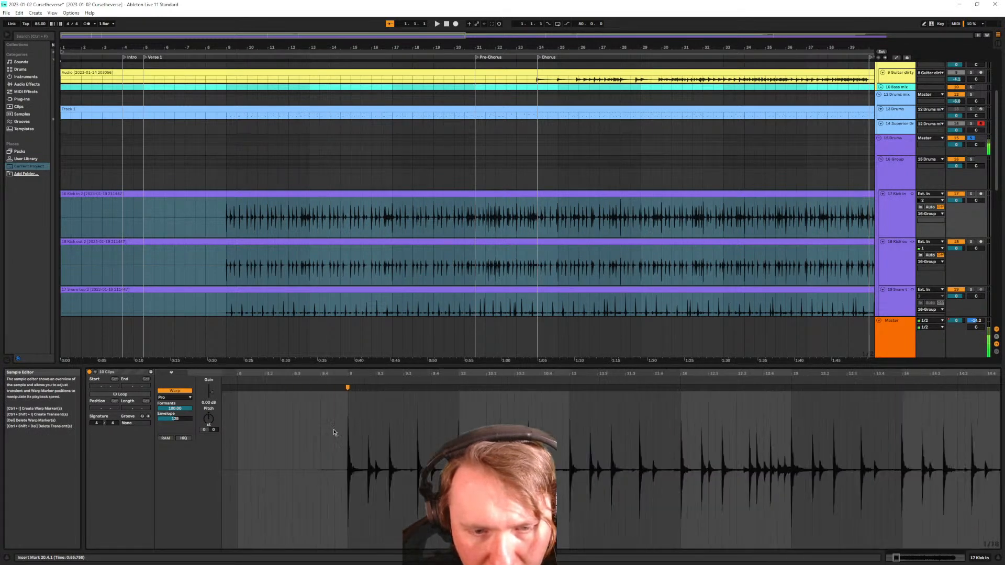
{"action": "scroll", "coordinate": [350, 427], "scroll_direction": "up", "scroll_amount": 2}
{"action": "left_click_drag", "start_coordinate": [365, 391], "coordinate": [370, 391]}
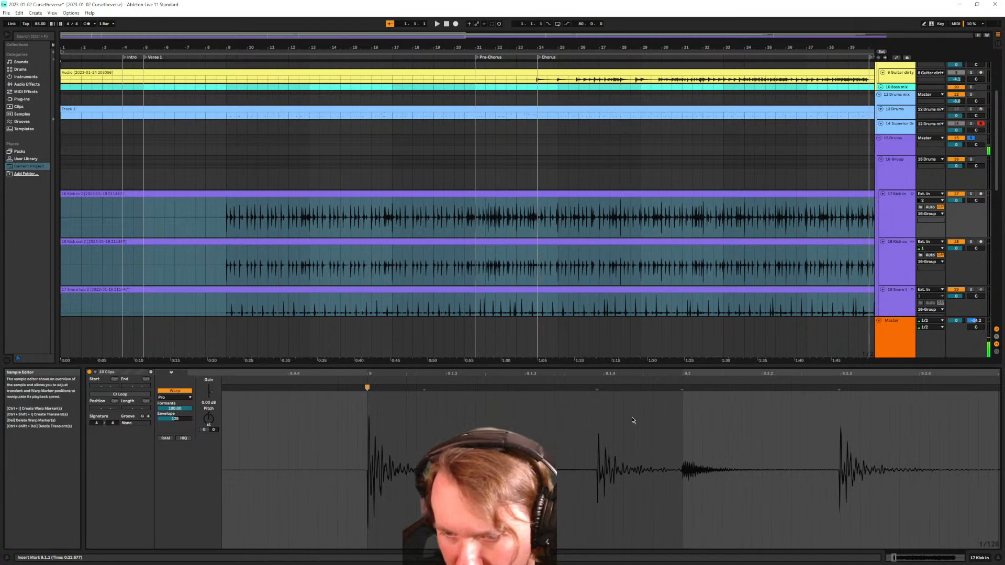
{"action": "scroll", "coordinate": [604, 429], "scroll_direction": "down", "scroll_amount": 3}
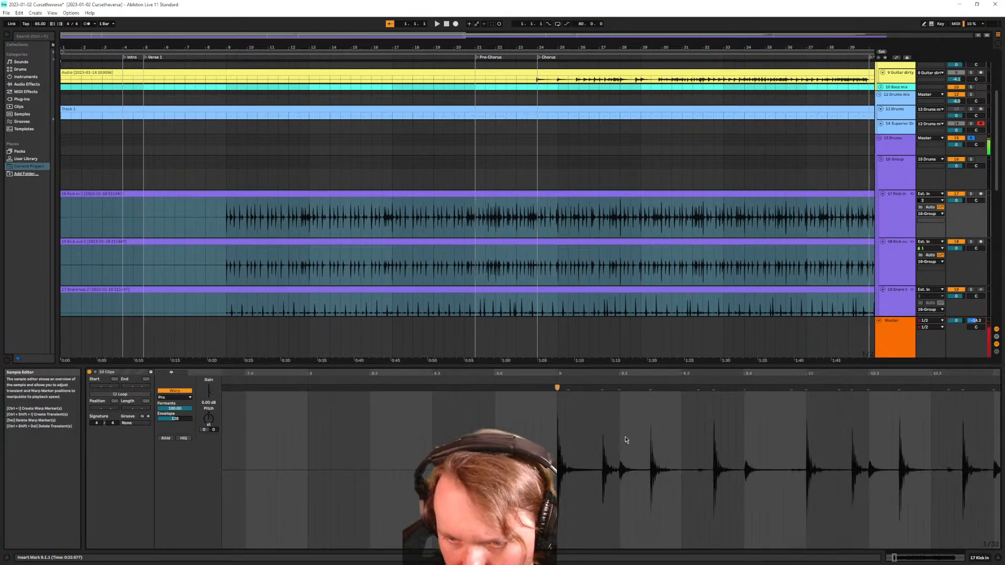
Try moving the warp marker onto beat 9.1.4, then undo to remove the misplaced marker near bar 9
{"action": "left_click_drag", "start_coordinate": [651, 365], "coordinate": [649, 275]}
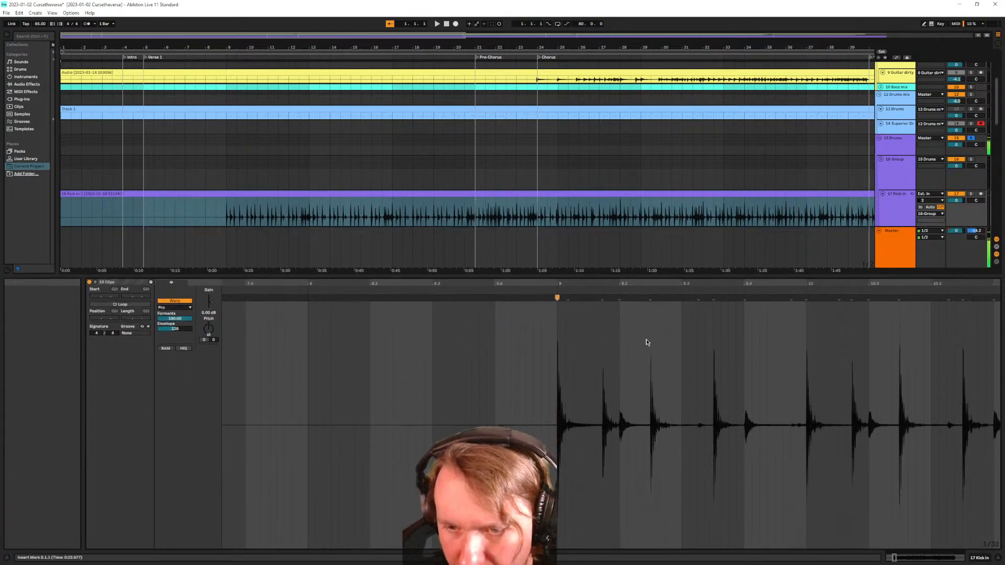
{"action": "scroll", "coordinate": [331, 209], "scroll_direction": "down", "scroll_amount": 2}
{"action": "scroll", "coordinate": [329, 199], "scroll_direction": "down", "scroll_amount": 3}
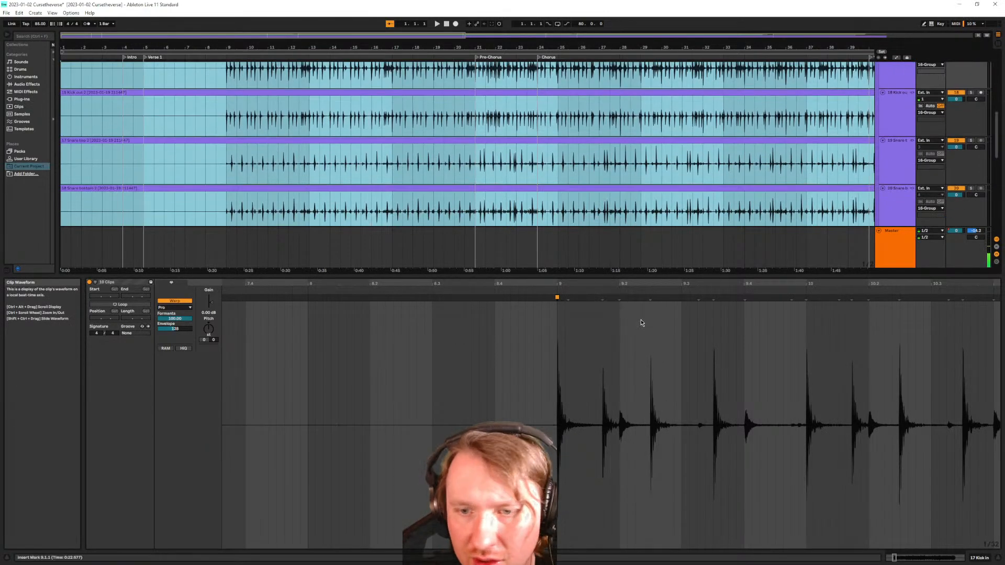
{"action": "left_click", "coordinate": [602, 317]}
{"action": "scroll", "coordinate": [623, 336], "scroll_direction": "up", "scroll_amount": 3}
{"action": "left_click_drag", "start_coordinate": [576, 298], "coordinate": [575, 298]}
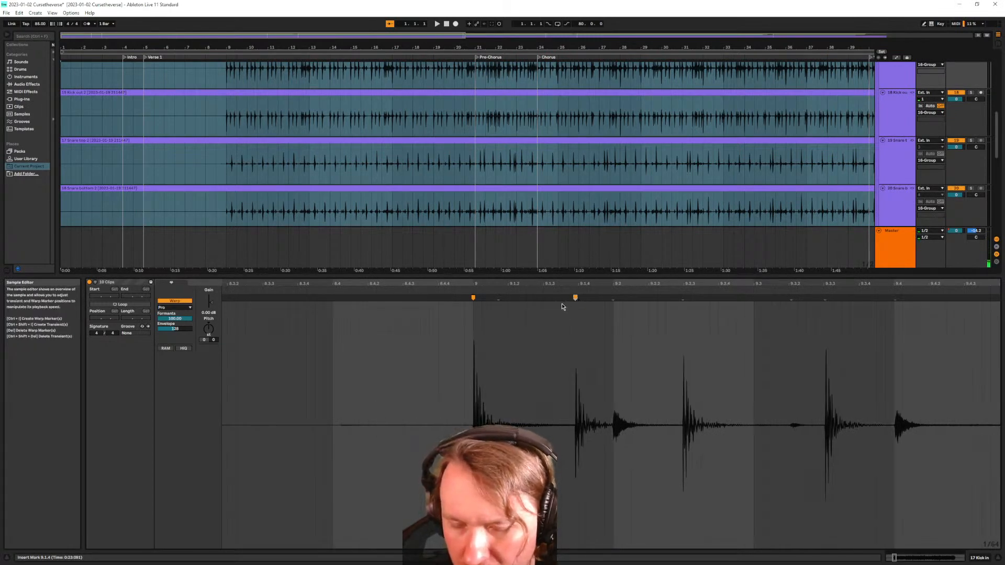
{"action": "scroll", "coordinate": [563, 309], "scroll_direction": "down", "scroll_amount": 3}
{"action": "scroll", "coordinate": [563, 311], "scroll_direction": "down", "scroll_amount": 6}
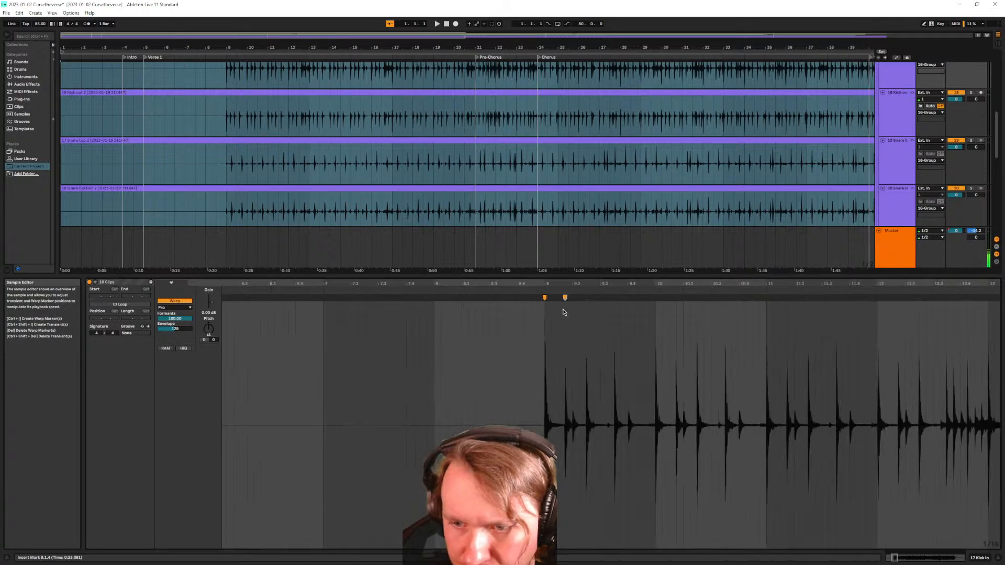
{"action": "scroll", "coordinate": [670, 329], "scroll_direction": "right", "scroll_amount": 5}
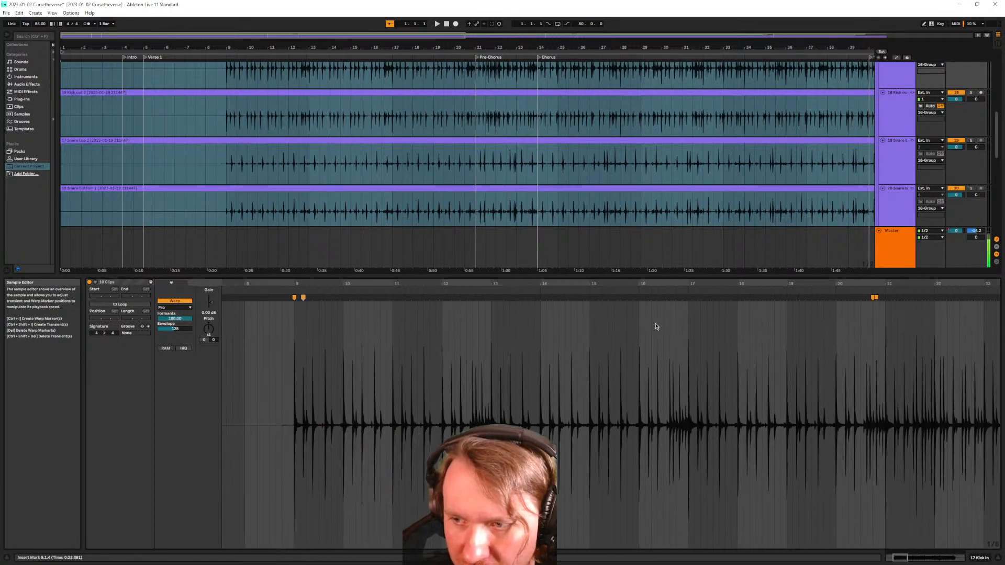
{"action": "scroll", "coordinate": [683, 330], "scroll_direction": "left", "scroll_amount": 1}
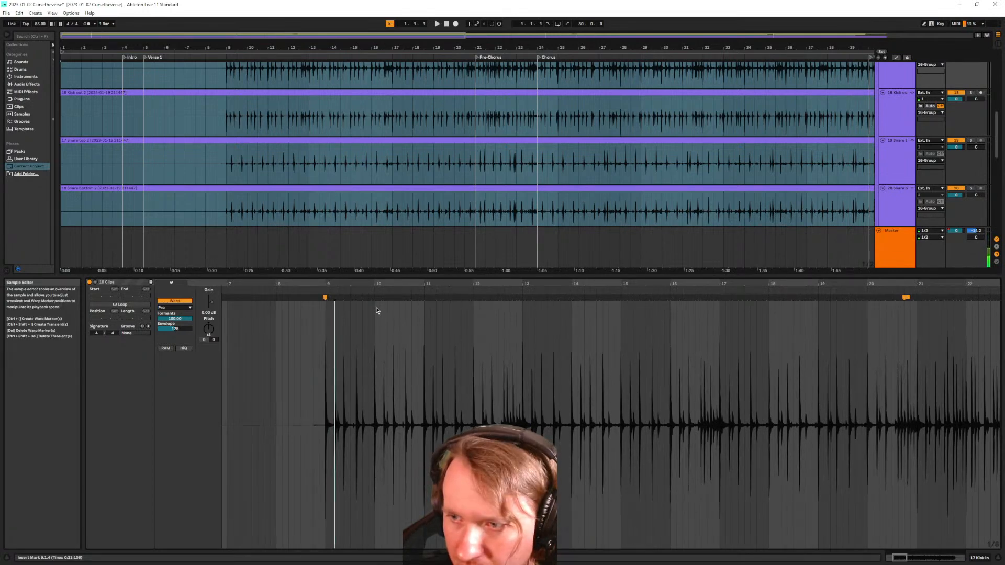
{"action": "key", "text": "ctrl+z"}
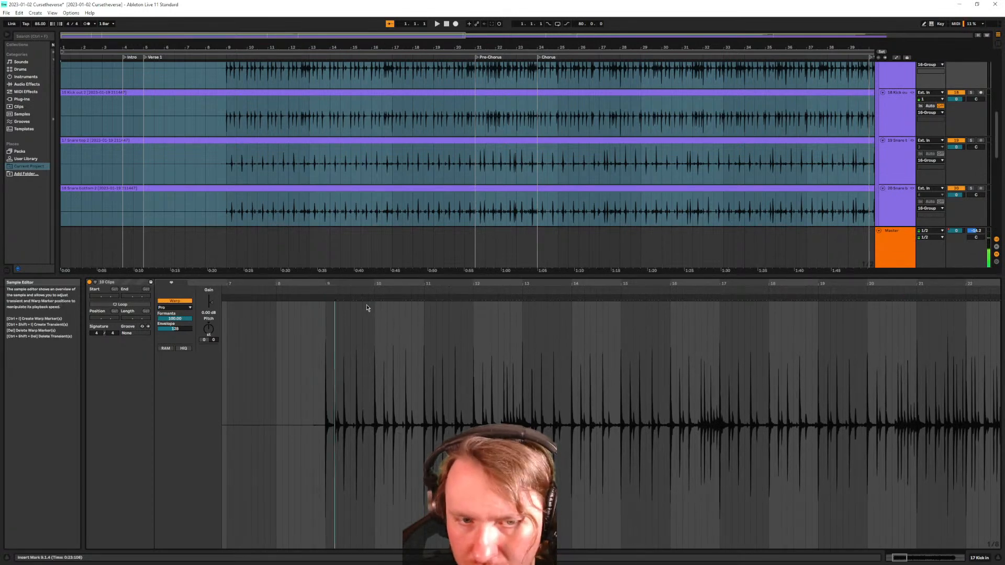
Select the Kick in and Kick out clips and time-select bars 9 to 13
{"action": "scroll", "coordinate": [246, 158], "scroll_direction": "up", "scroll_amount": 2}
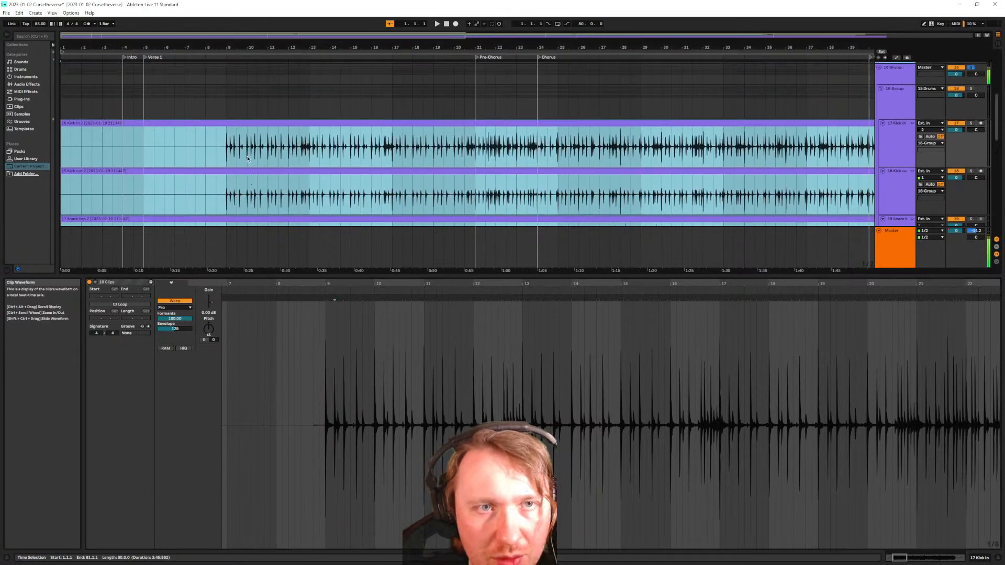
{"action": "left_click", "coordinate": [255, 153]}
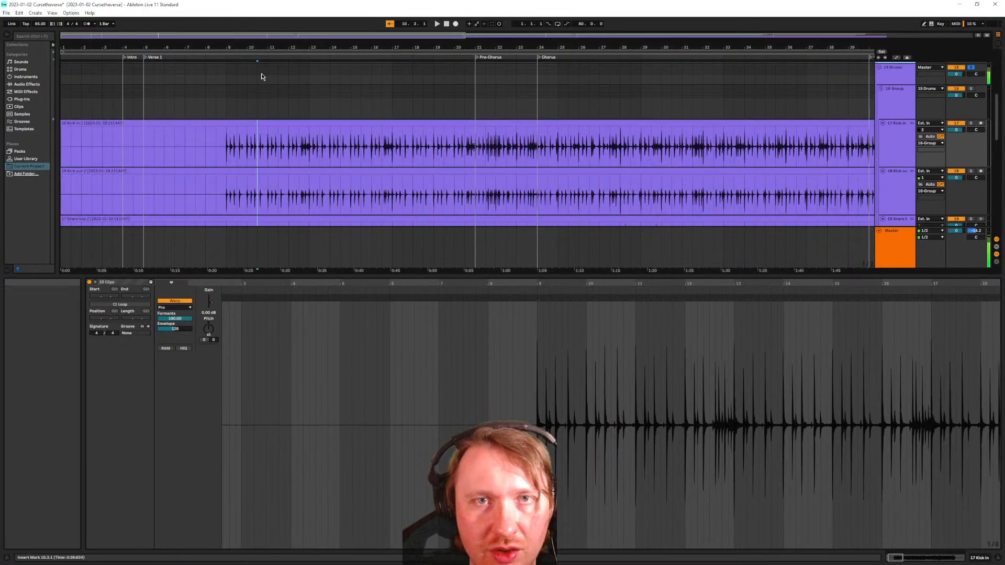
{"action": "left_click", "coordinate": [226, 149]}
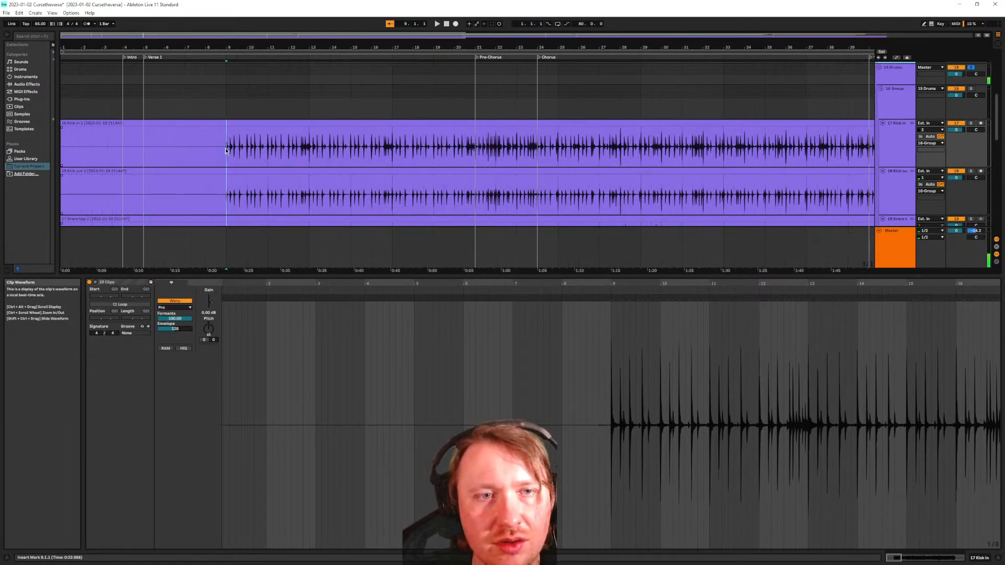
{"action": "left_click_drag", "start_coordinate": [227, 149], "coordinate": [312, 156]}
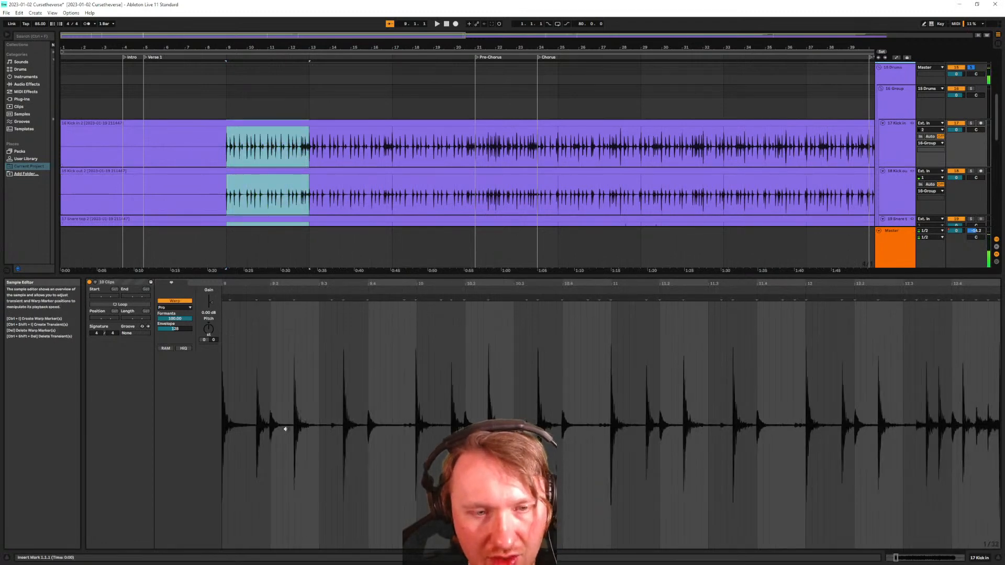
Play back the marked bars, then restore the bars 9–13 selection
{"action": "key", "text": "space"}
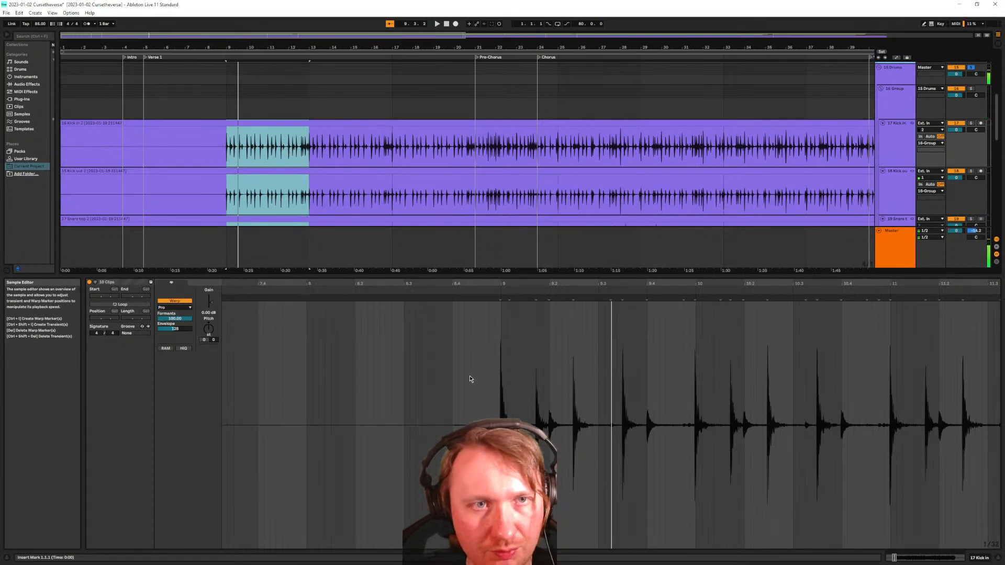
{"action": "left_click", "coordinate": [496, 379]}
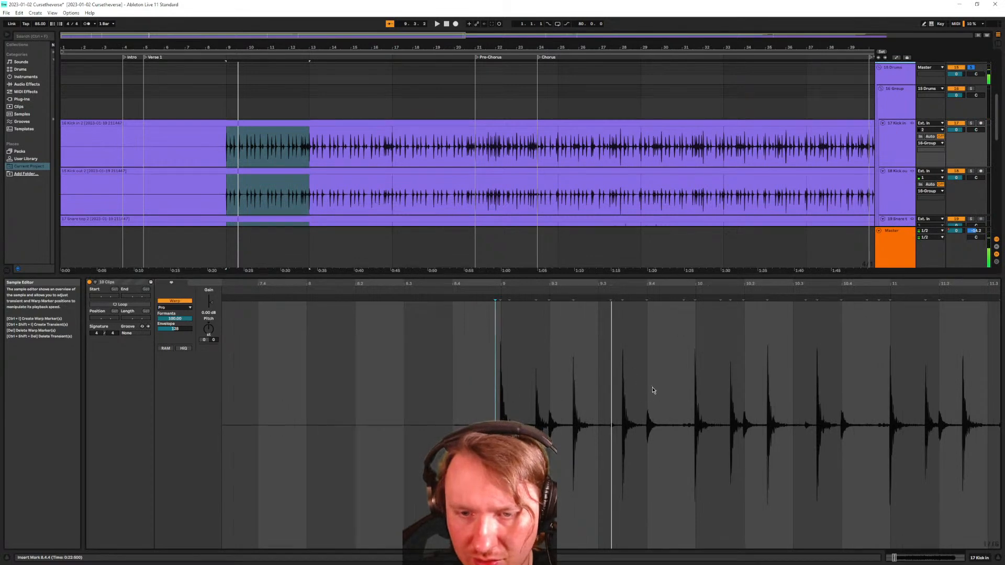
{"action": "scroll", "coordinate": [627, 369], "scroll_direction": "left", "scroll_amount": 3}
{"action": "scroll", "coordinate": [628, 372], "scroll_direction": "right", "scroll_amount": 9}
{"action": "left_click", "coordinate": [287, 165]}
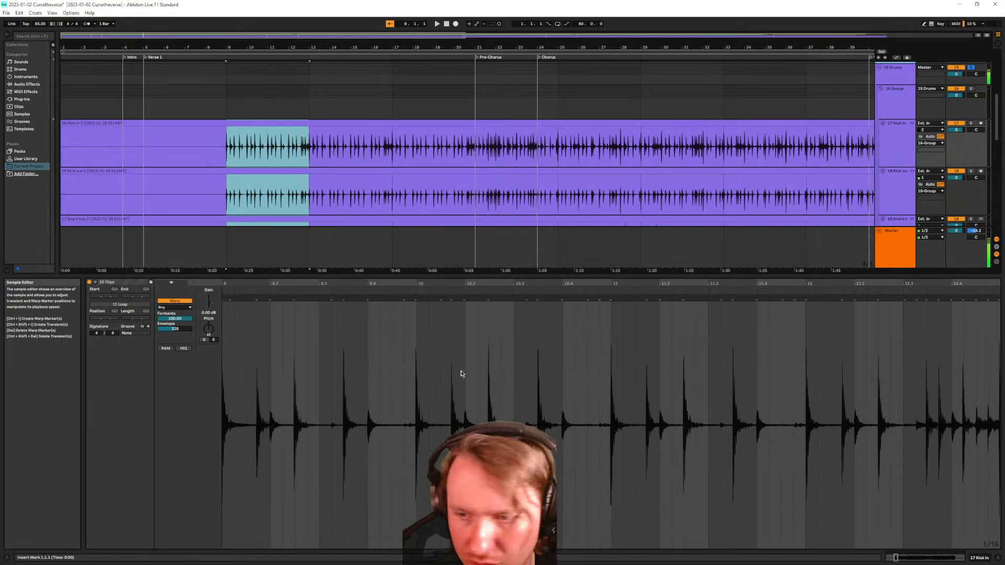
{"action": "scroll", "coordinate": [482, 372], "scroll_direction": "down", "scroll_amount": 3}
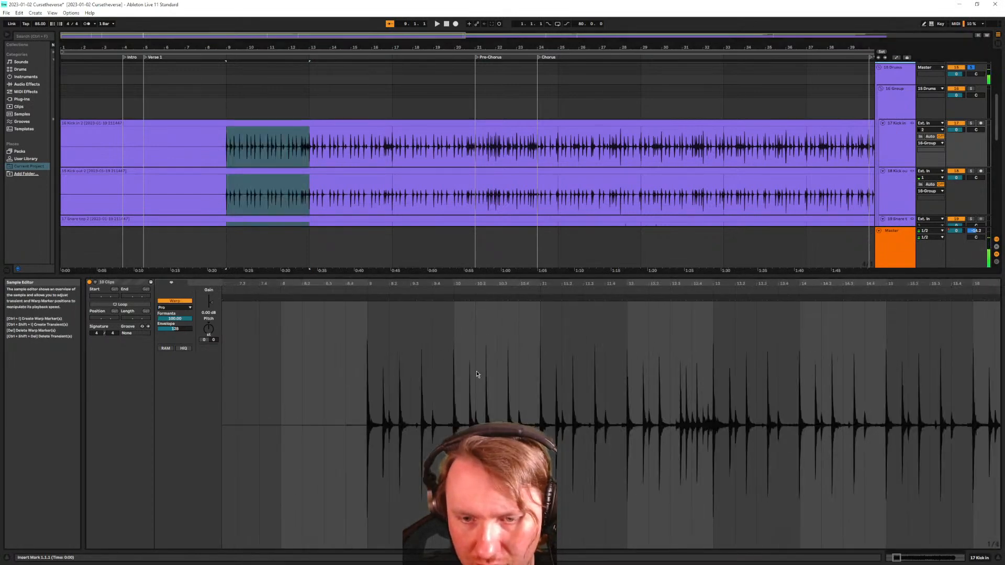
{"action": "scroll", "coordinate": [482, 374], "scroll_direction": "up", "scroll_amount": 3}
{"action": "scroll", "coordinate": [432, 329], "scroll_direction": "up", "scroll_amount": 2}
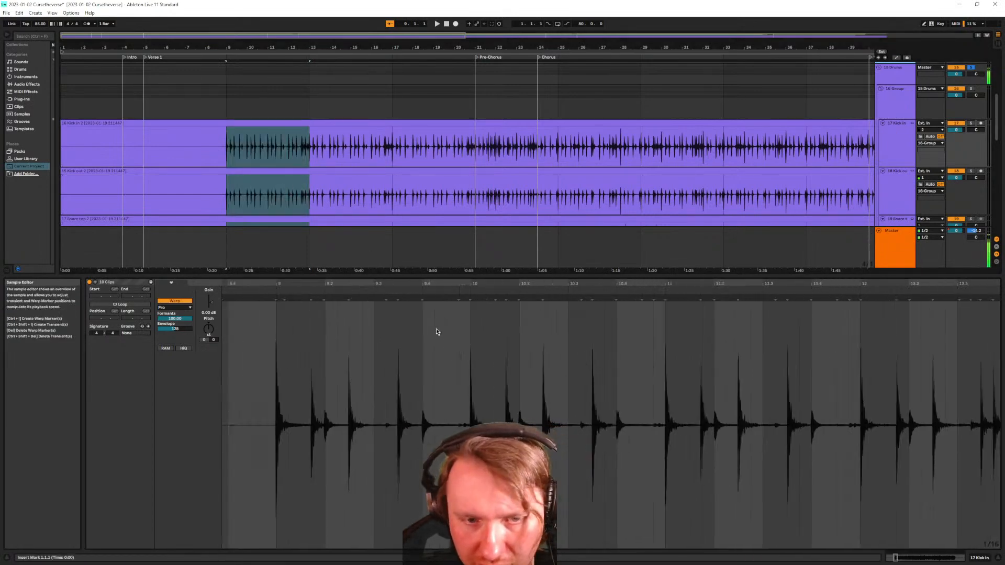
Add warp markers at the first kick hit and near bar 13, pinning the first hit to bar 9
{"action": "double_click", "coordinate": [276, 298]}
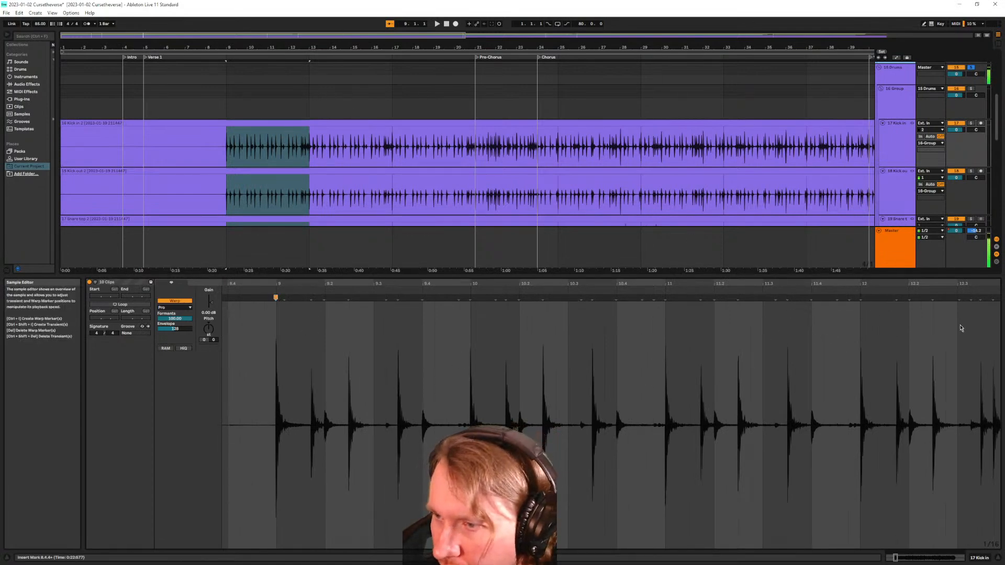
{"action": "scroll", "coordinate": [909, 333], "scroll_direction": "down", "scroll_amount": 3}
{"action": "scroll", "coordinate": [890, 332], "scroll_direction": "left", "scroll_amount": 1}
{"action": "scroll", "coordinate": [857, 330], "scroll_direction": "right", "scroll_amount": 4}
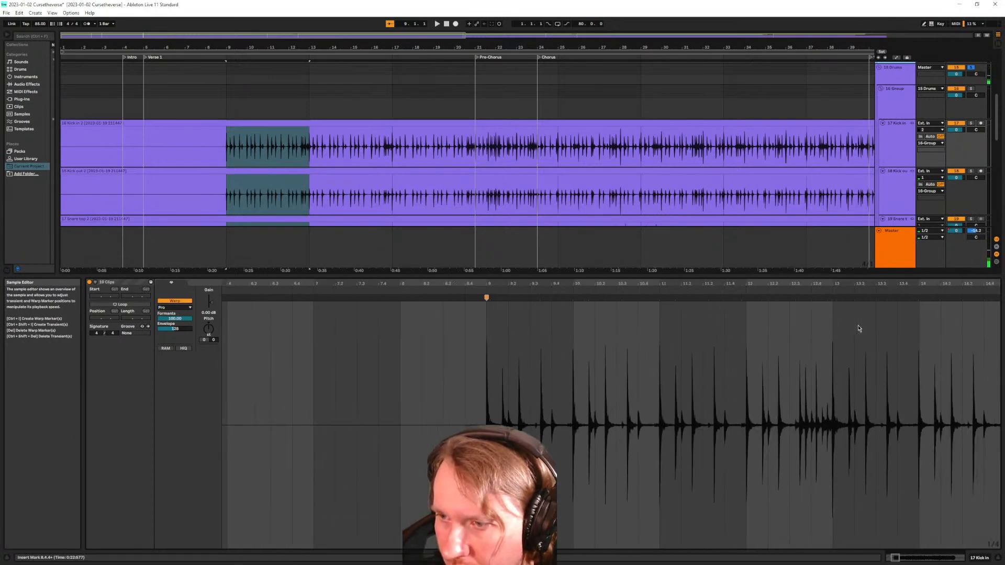
{"action": "scroll", "coordinate": [857, 330], "scroll_direction": "right", "scroll_amount": 3}
{"action": "scroll", "coordinate": [796, 341], "scroll_direction": "up", "scroll_amount": 3}
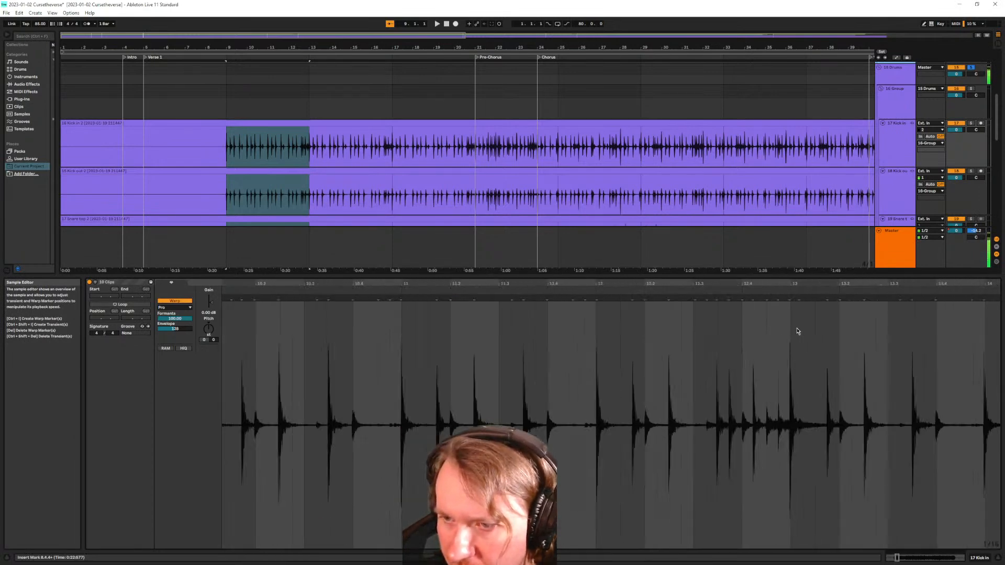
{"action": "double_click", "coordinate": [799, 303]}
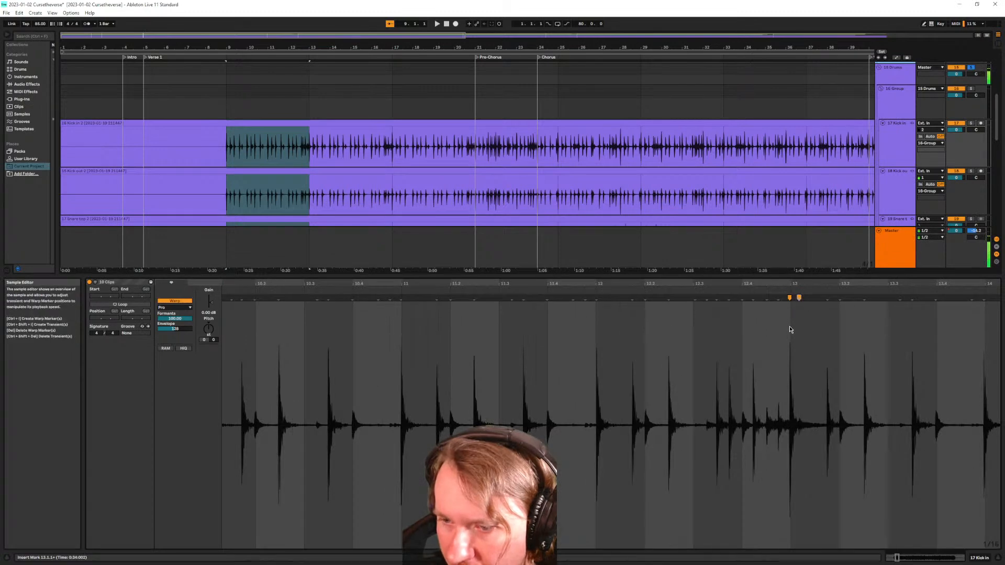
{"action": "scroll", "coordinate": [796, 332], "scroll_direction": "up", "scroll_amount": 3}
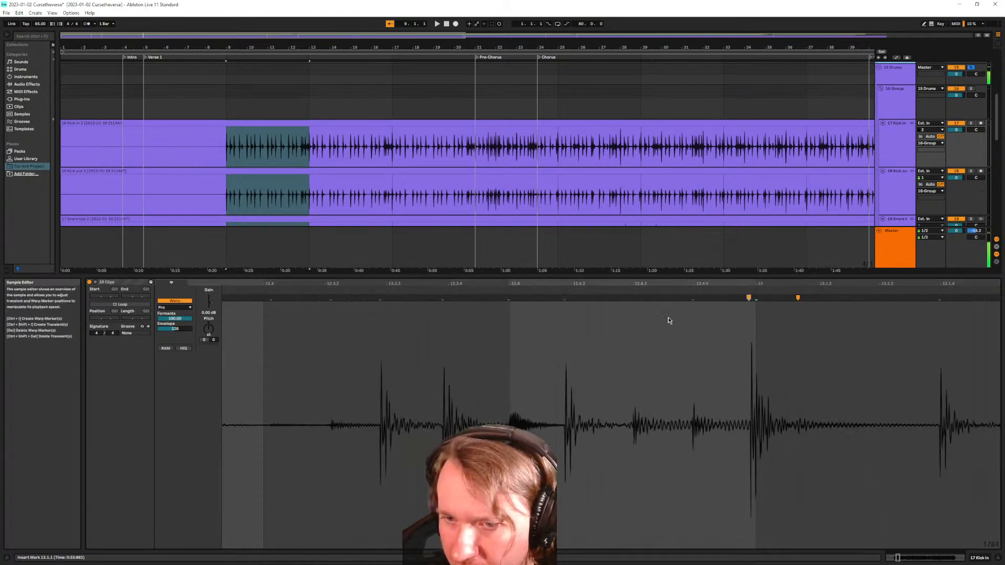
{"action": "scroll", "coordinate": [669, 320], "scroll_direction": "down", "scroll_amount": 4}
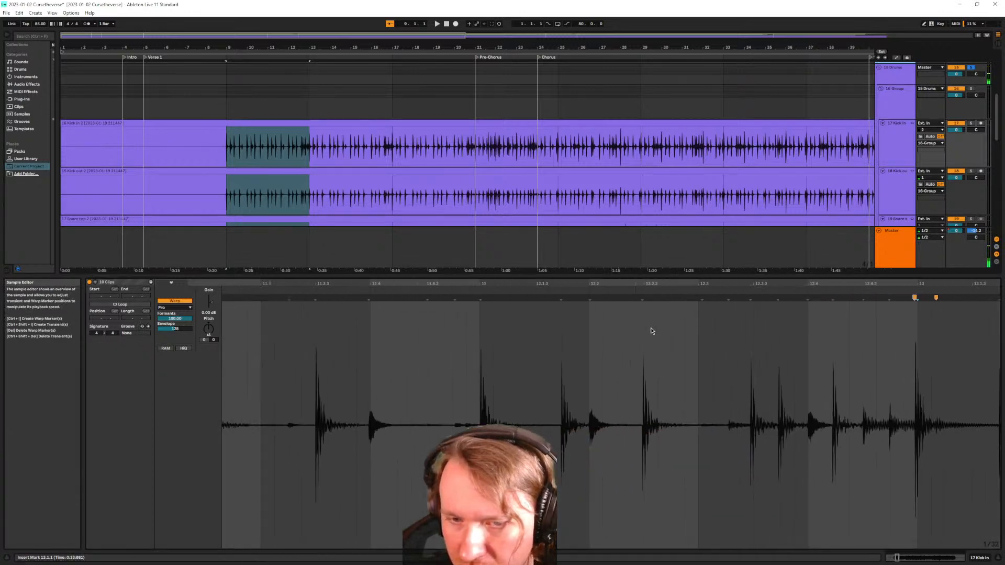
{"action": "scroll", "coordinate": [652, 331], "scroll_direction": "down", "scroll_amount": 4}
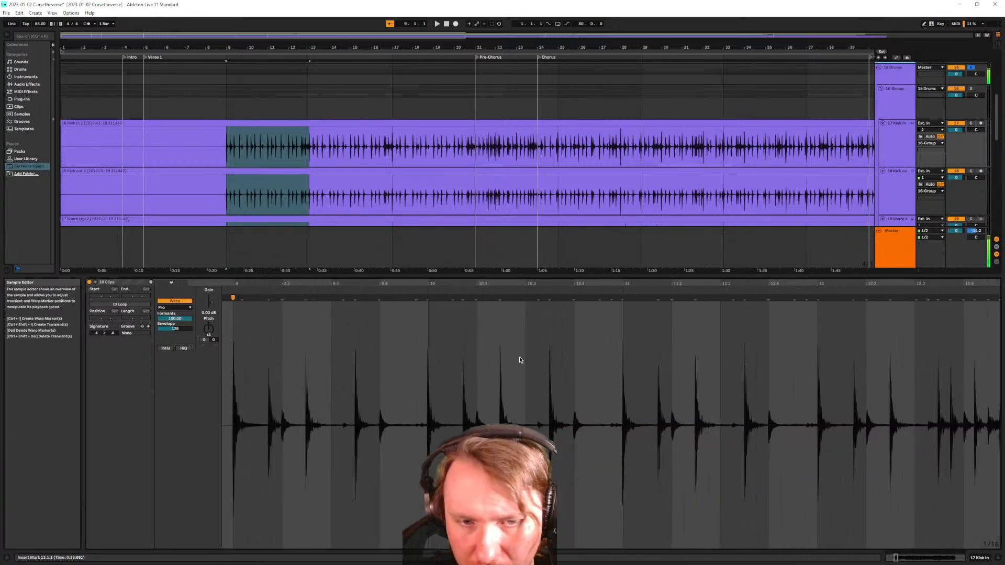
{"action": "scroll", "coordinate": [340, 340], "scroll_direction": "up", "scroll_amount": 3}
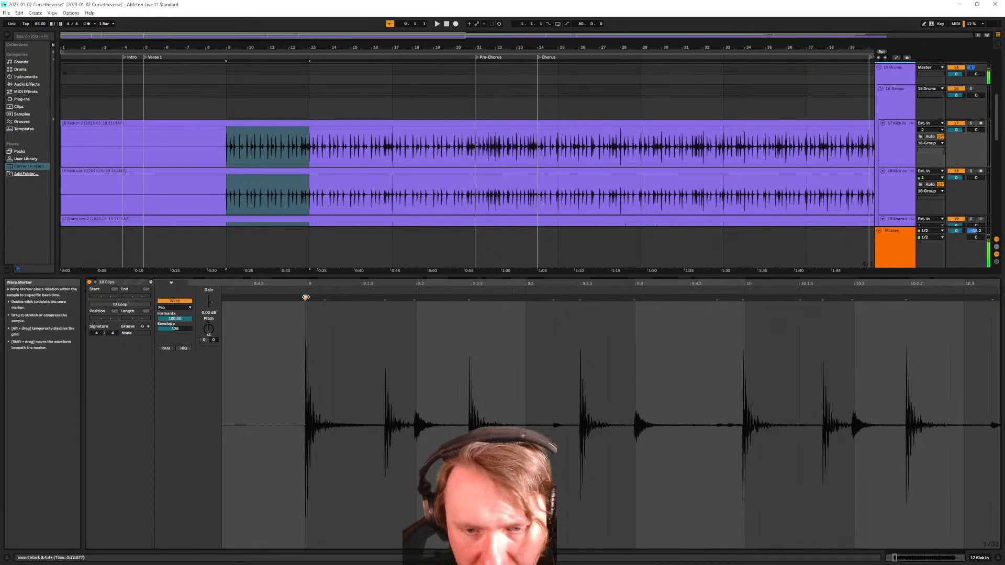
{"action": "left_click_drag", "start_coordinate": [306, 297], "coordinate": [307, 298]}
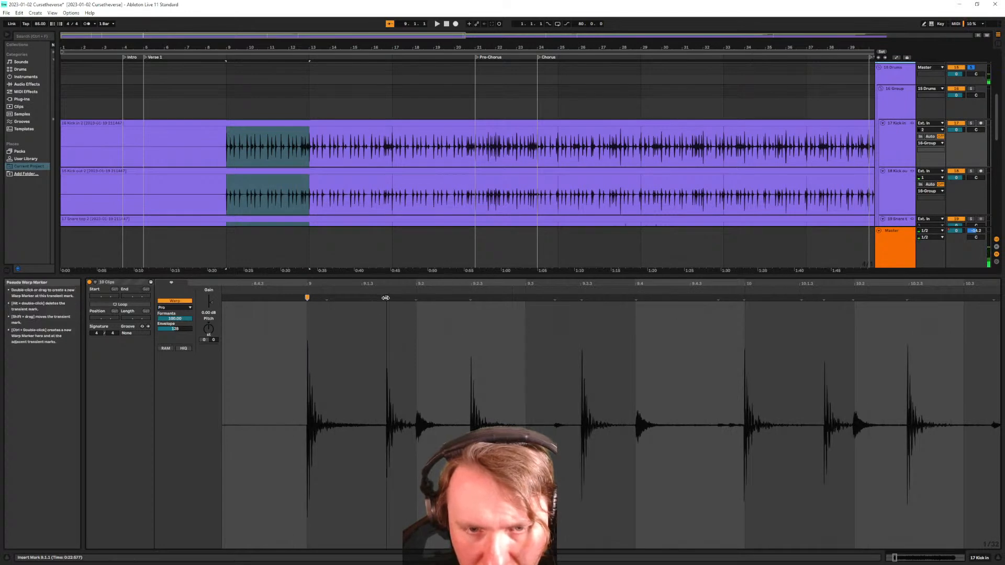
Add warp markers on the kick hits at 9.2, 9.2.3, 9.3.3 and bar 10
{"action": "double_click", "coordinate": [416, 301]}
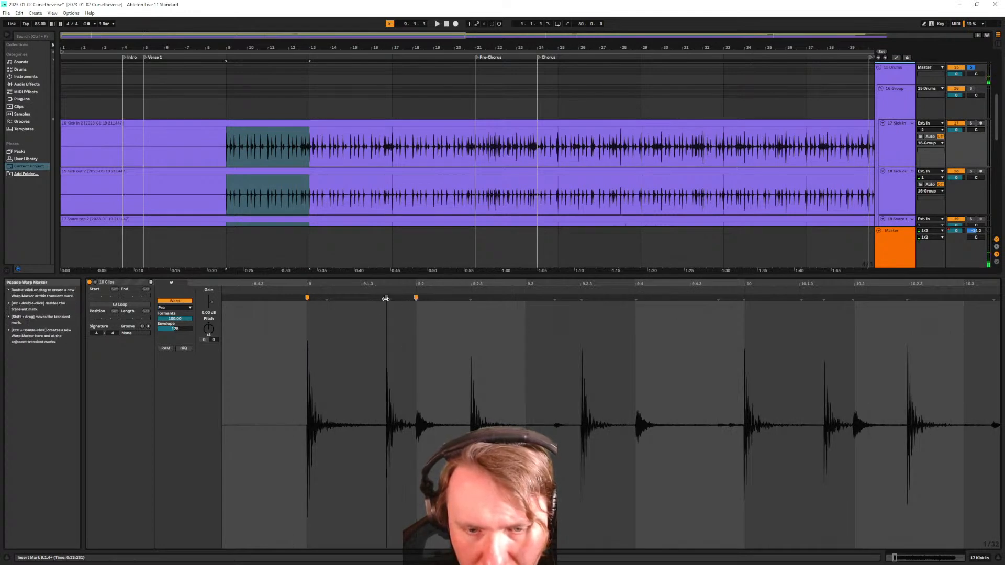
{"action": "double_click", "coordinate": [389, 298]}
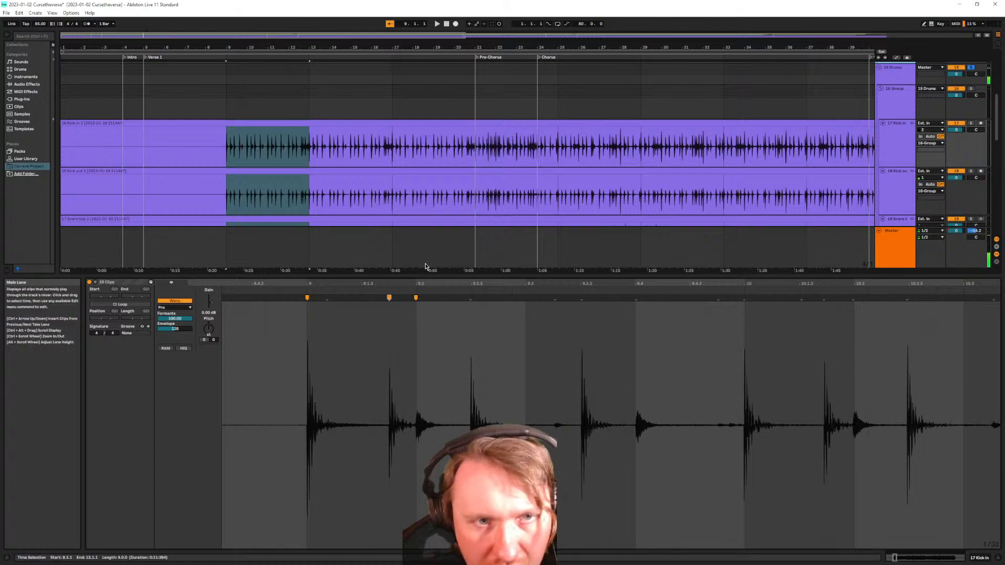
{"action": "double_click", "coordinate": [470, 298]}
{"action": "scroll", "coordinate": [617, 317], "scroll_direction": "left", "scroll_amount": 1}
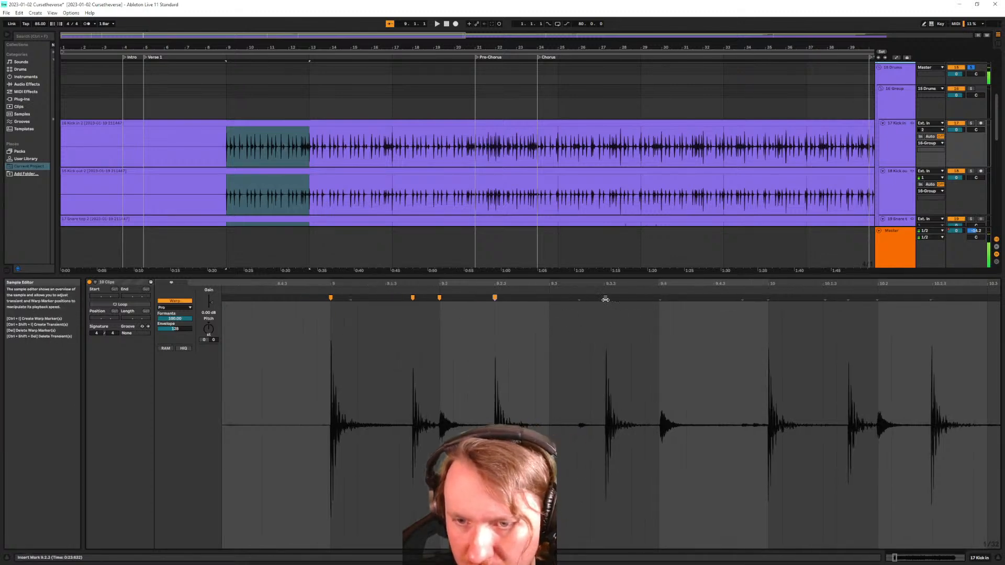
{"action": "double_click", "coordinate": [605, 299]}
{"action": "scroll", "coordinate": [673, 322], "scroll_direction": "right", "scroll_amount": 6}
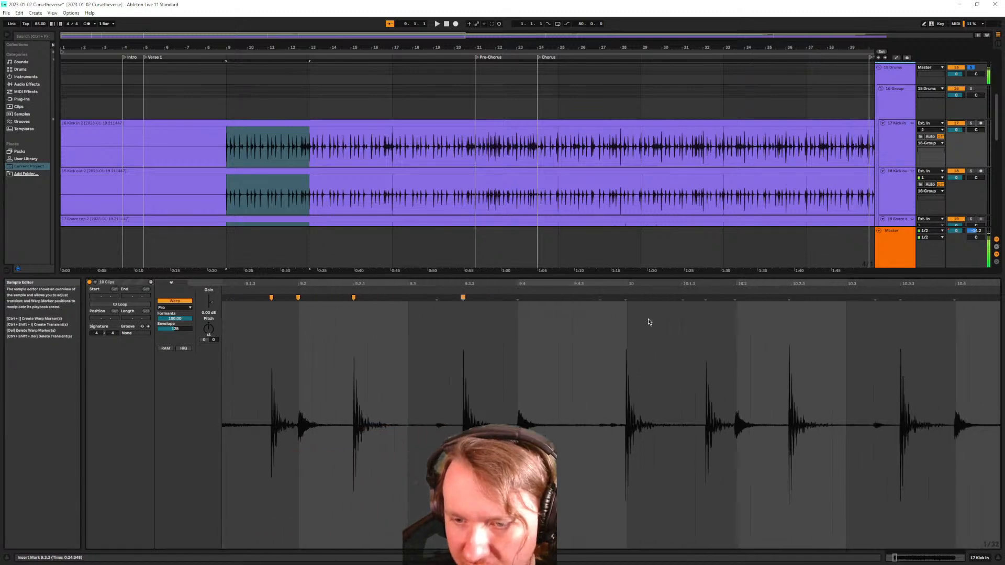
{"action": "double_click", "coordinate": [627, 298]}
{"action": "scroll", "coordinate": [702, 334], "scroll_direction": "left", "scroll_amount": 2}
{"action": "scroll", "coordinate": [707, 335], "scroll_direction": "right", "scroll_amount": 2}
{"action": "scroll", "coordinate": [694, 317], "scroll_direction": "right", "scroll_amount": 2}
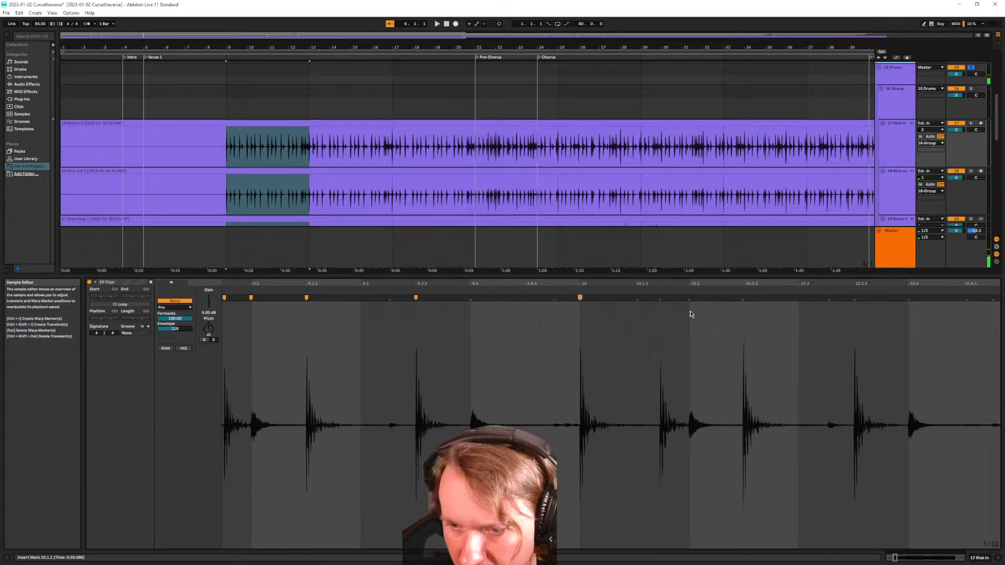
{"action": "scroll", "coordinate": [785, 329], "scroll_direction": "right", "scroll_amount": 4}
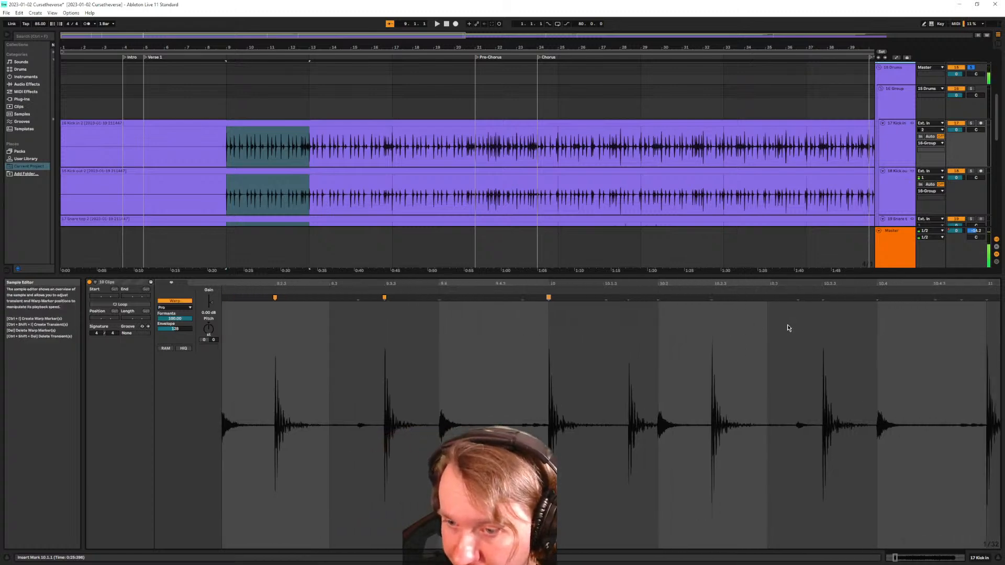
{"action": "scroll", "coordinate": [785, 328], "scroll_direction": "right", "scroll_amount": 5}
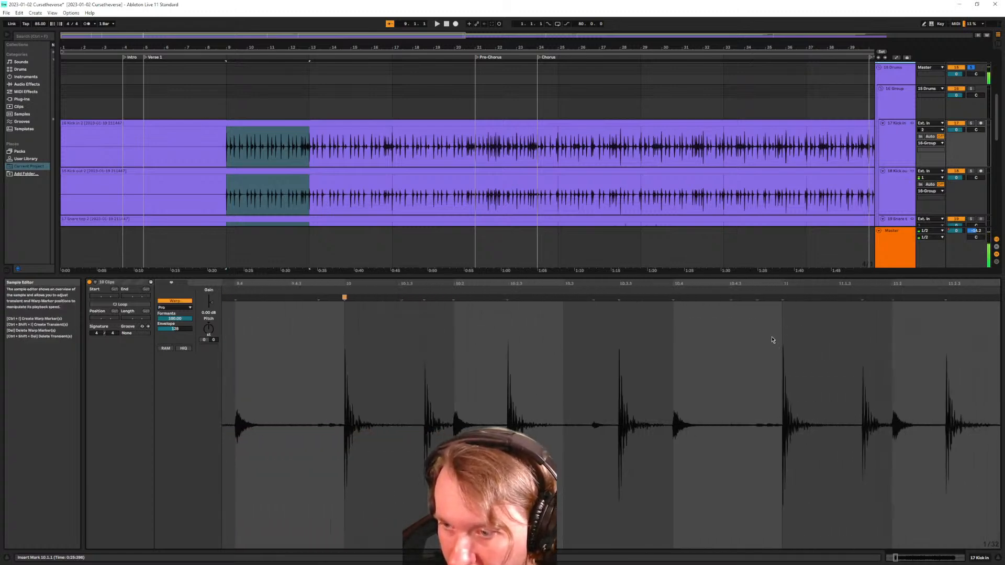
{"action": "scroll", "coordinate": [773, 341], "scroll_direction": "right", "scroll_amount": 4}
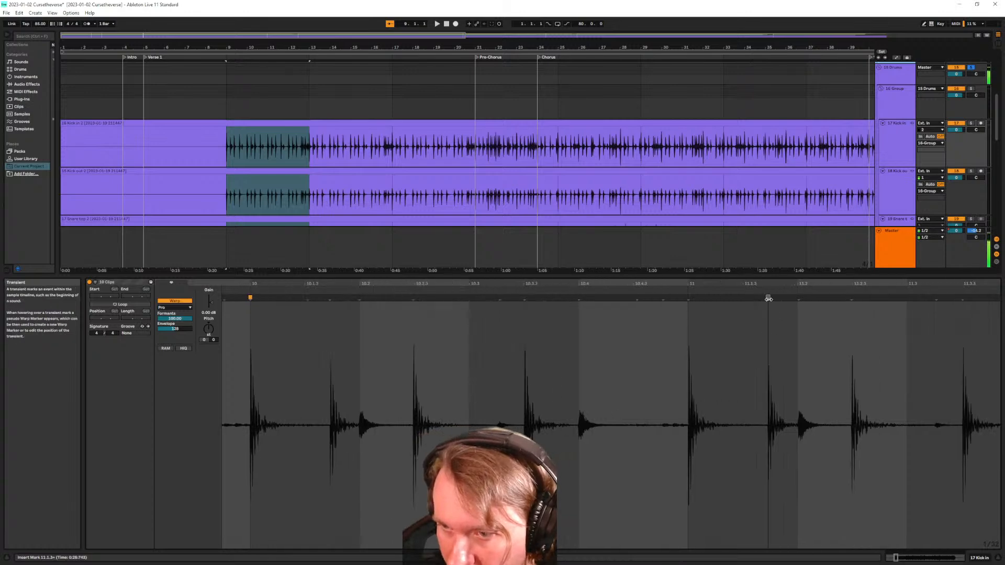
Add warp markers on the later kick hits at 11.2.2, 11.3.3, bar 12 and 12.4.2
{"action": "double_click", "coordinate": [768, 298]}
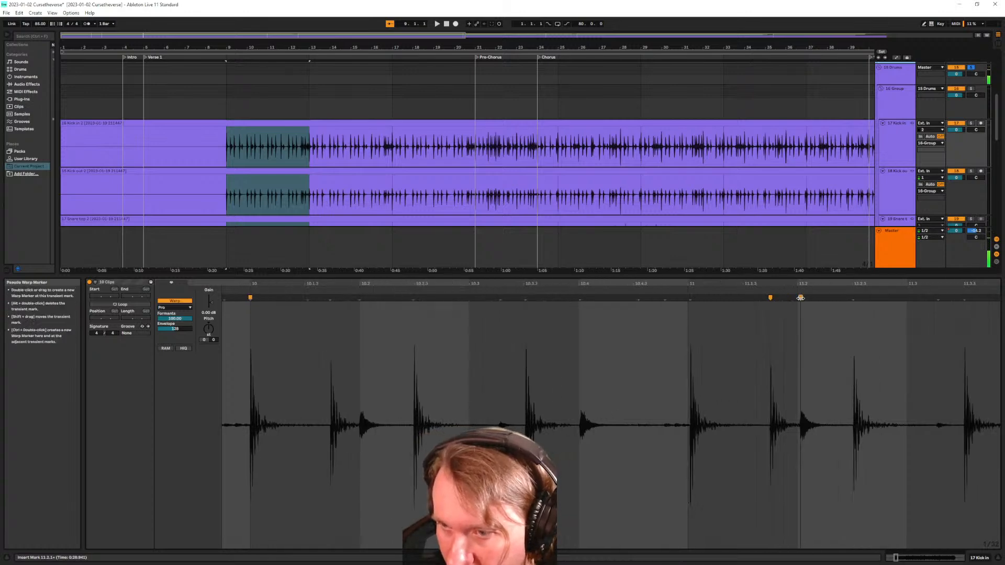
{"action": "double_click", "coordinate": [797, 298]}
{"action": "scroll", "coordinate": [800, 332], "scroll_direction": "right", "scroll_amount": 3}
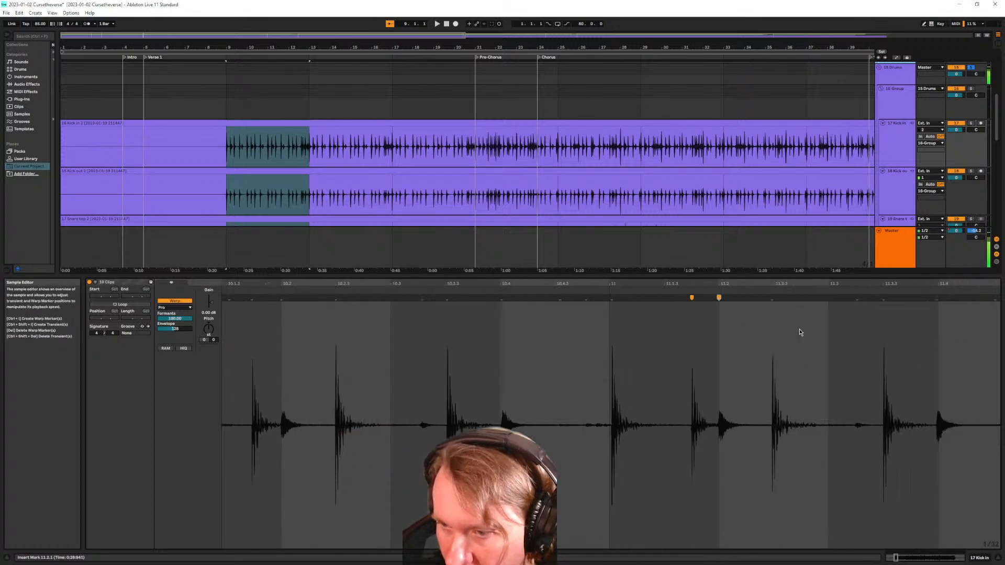
{"action": "double_click", "coordinate": [774, 299]}
{"action": "scroll", "coordinate": [802, 324], "scroll_direction": "right", "scroll_amount": 4}
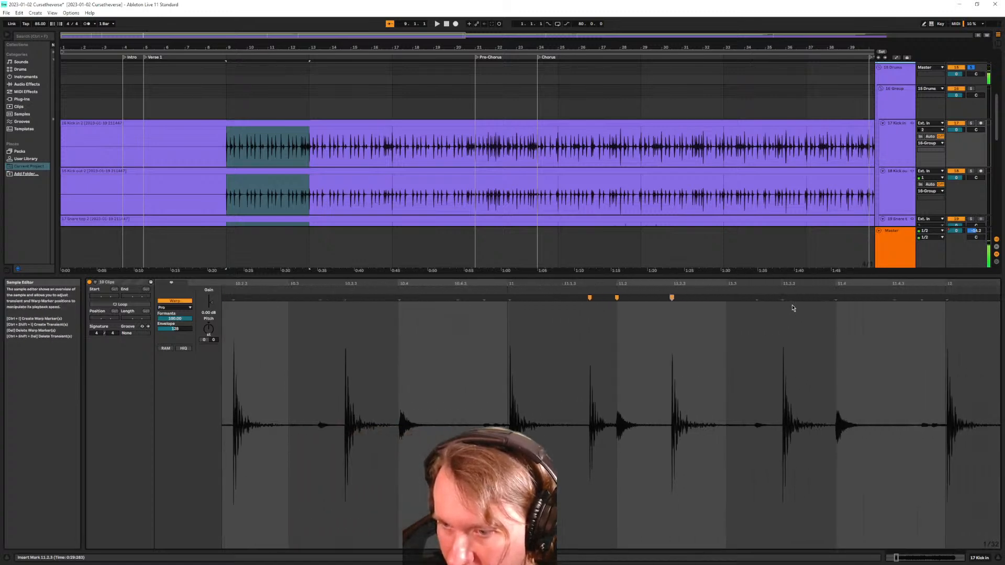
{"action": "double_click", "coordinate": [785, 309]}
{"action": "scroll", "coordinate": [788, 309], "scroll_direction": "right", "scroll_amount": 6}
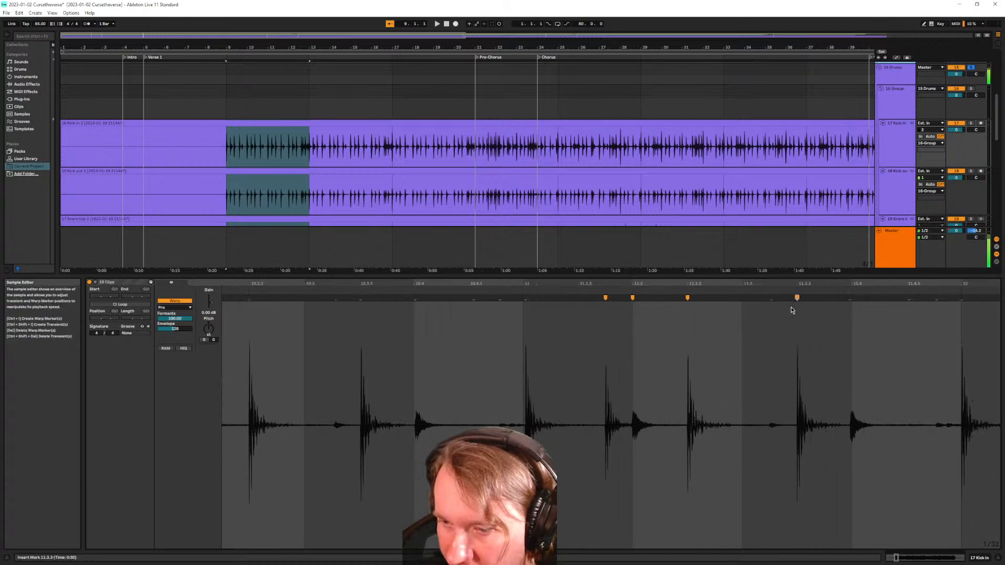
{"action": "double_click", "coordinate": [800, 297]}
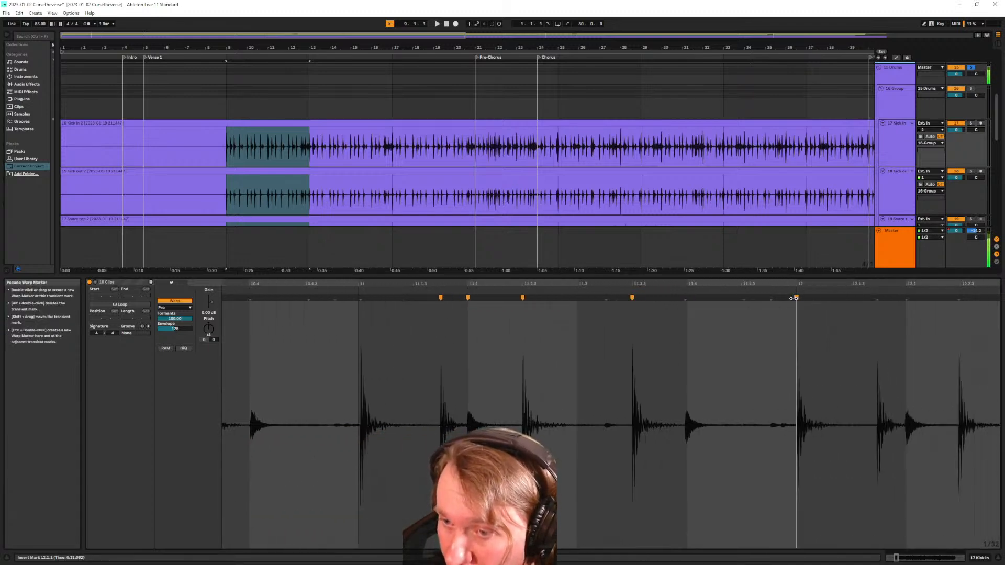
{"action": "scroll", "coordinate": [818, 321], "scroll_direction": "right", "scroll_amount": 4}
{"action": "scroll", "coordinate": [823, 323], "scroll_direction": "right", "scroll_amount": 2}
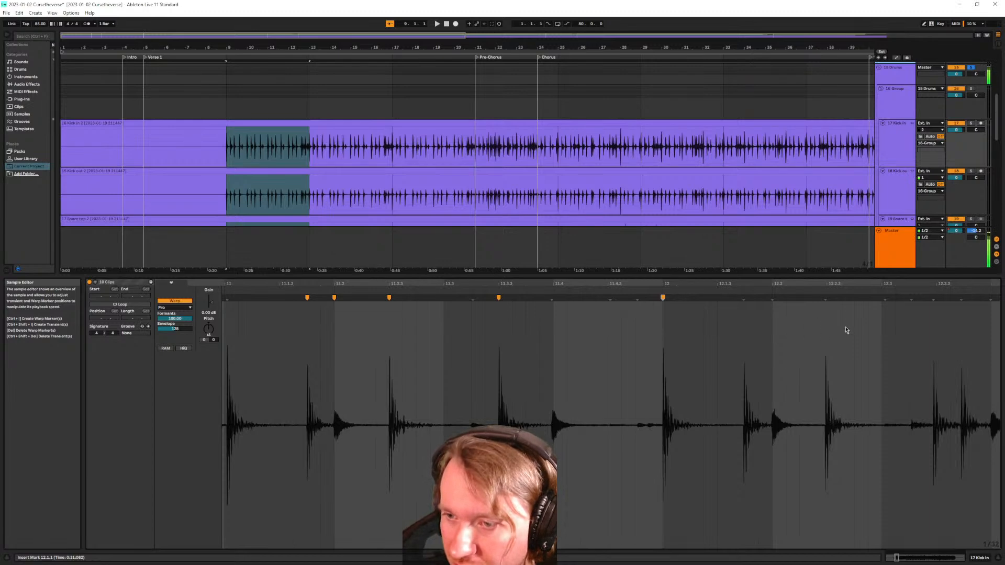
{"action": "double_click", "coordinate": [826, 298]}
{"action": "scroll", "coordinate": [846, 313], "scroll_direction": "right", "scroll_amount": 5}
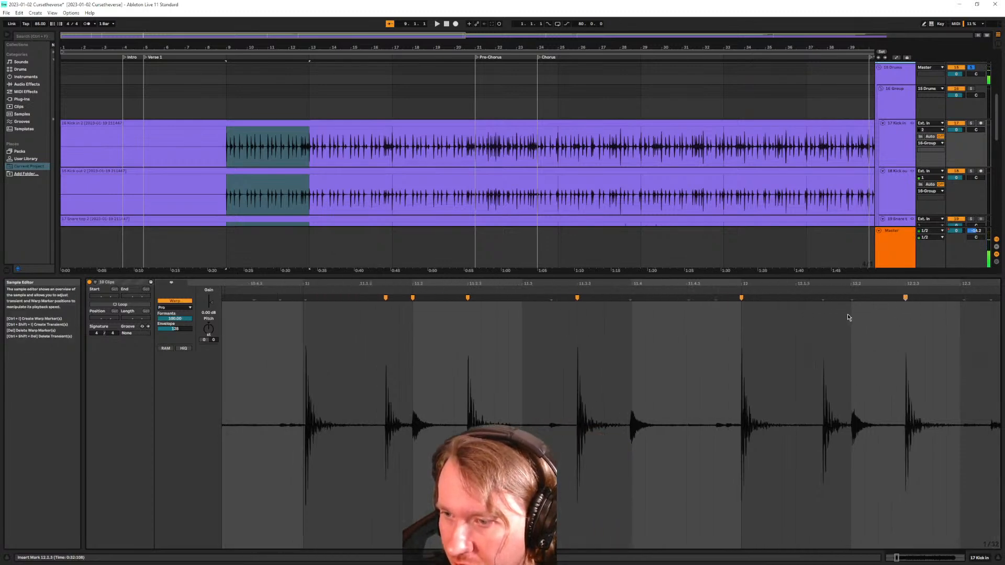
{"action": "scroll", "coordinate": [845, 313], "scroll_direction": "right", "scroll_amount": 7}
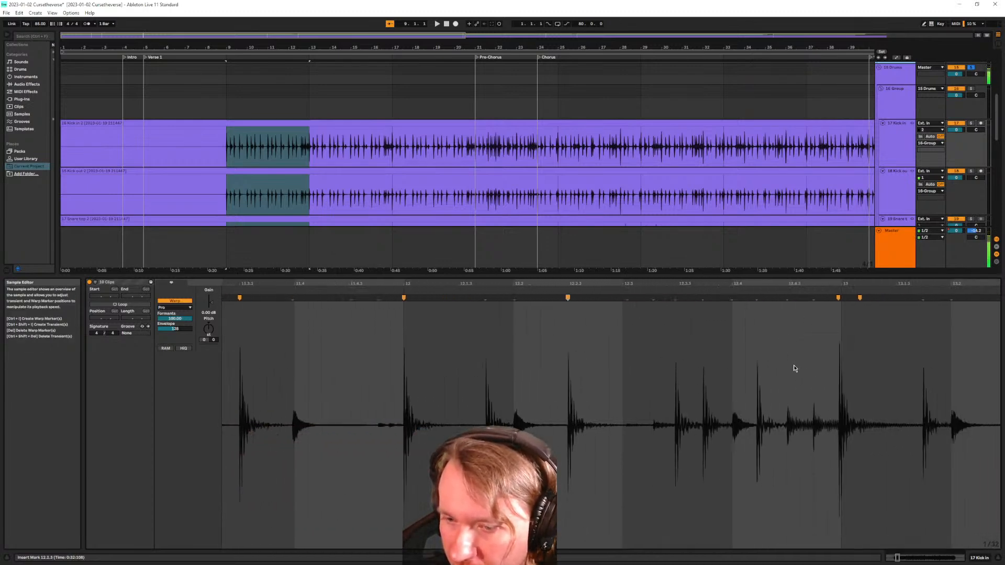
{"action": "double_click", "coordinate": [678, 298]}
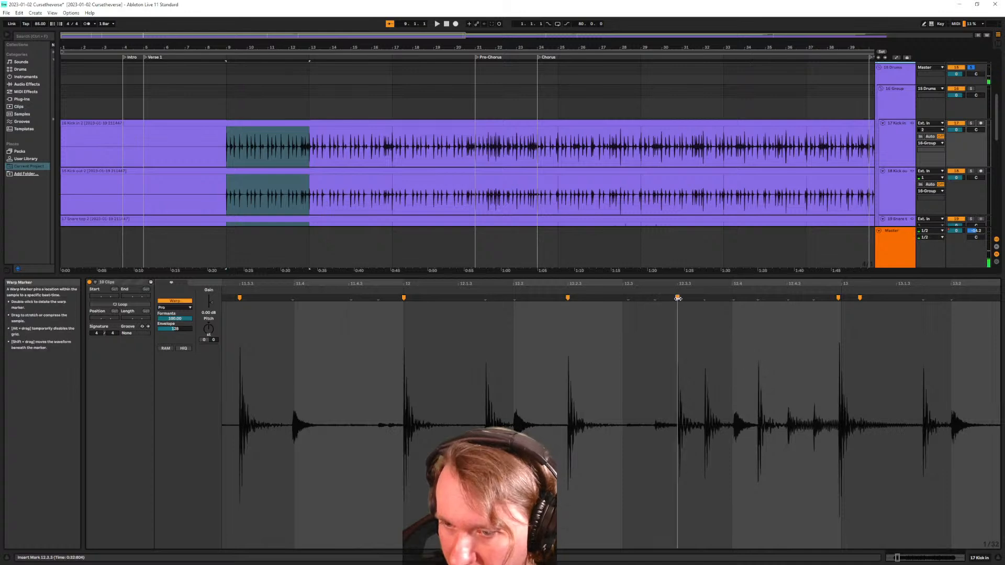
{"action": "double_click", "coordinate": [759, 298]}
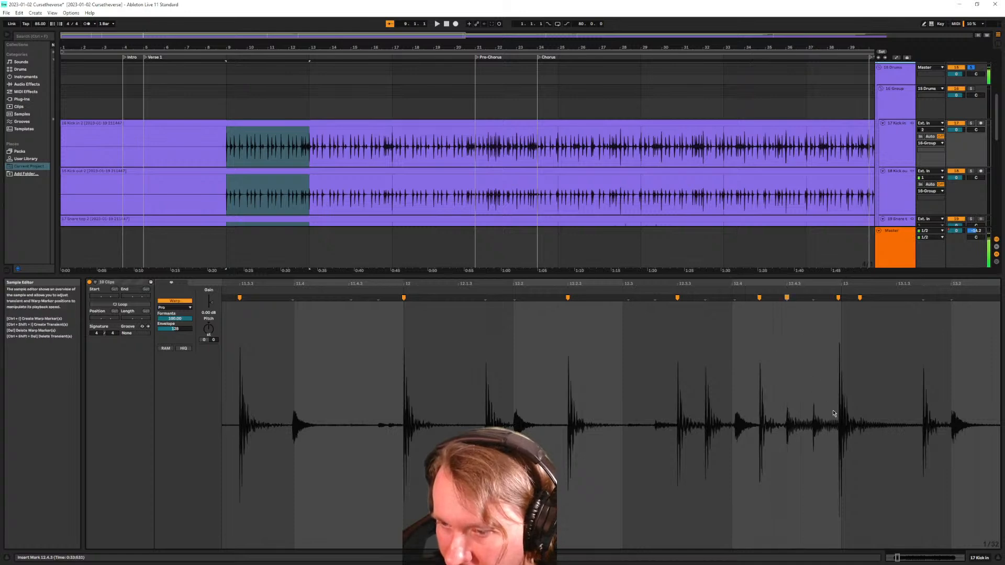
{"action": "scroll", "coordinate": [591, 362], "scroll_direction": "down", "scroll_amount": 3}
Add the Kick out 2 clip to the selection, play from bar 9, and un-solo the drum group
{"action": "left_click", "coordinate": [216, 170]}
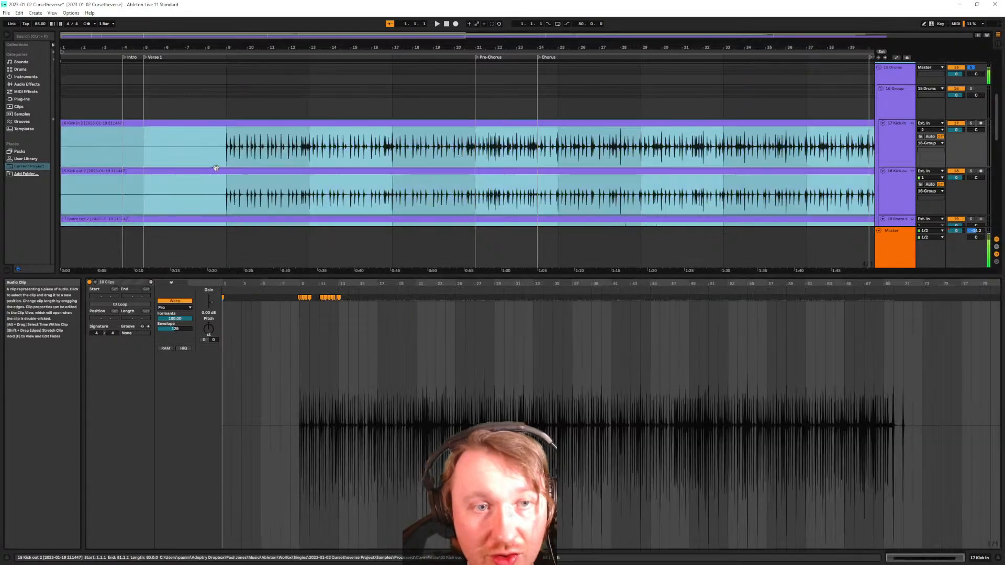
{"action": "scroll", "coordinate": [297, 363], "scroll_direction": "up", "scroll_amount": 5}
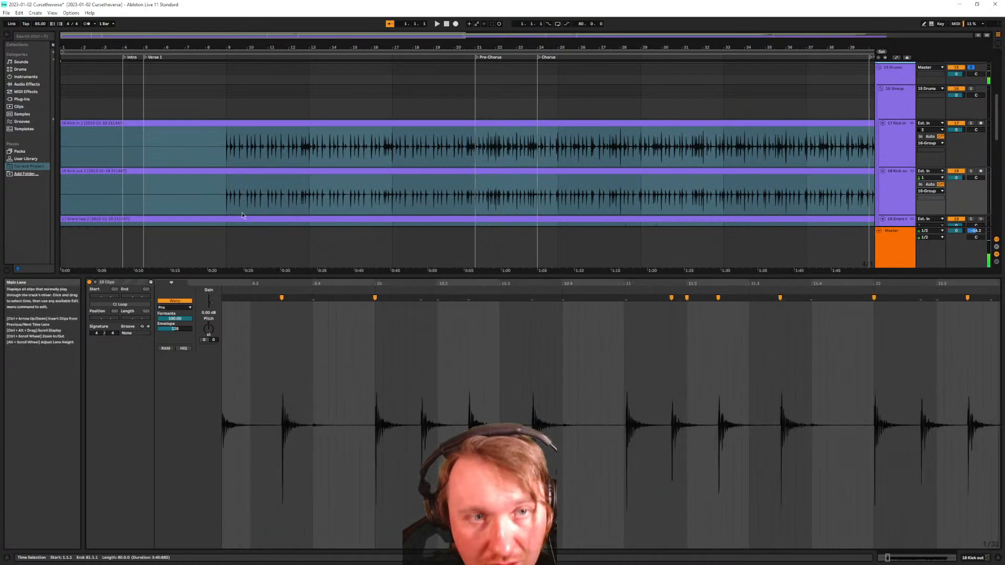
{"action": "left_click", "coordinate": [226, 158]}
{"action": "key", "text": "space"}
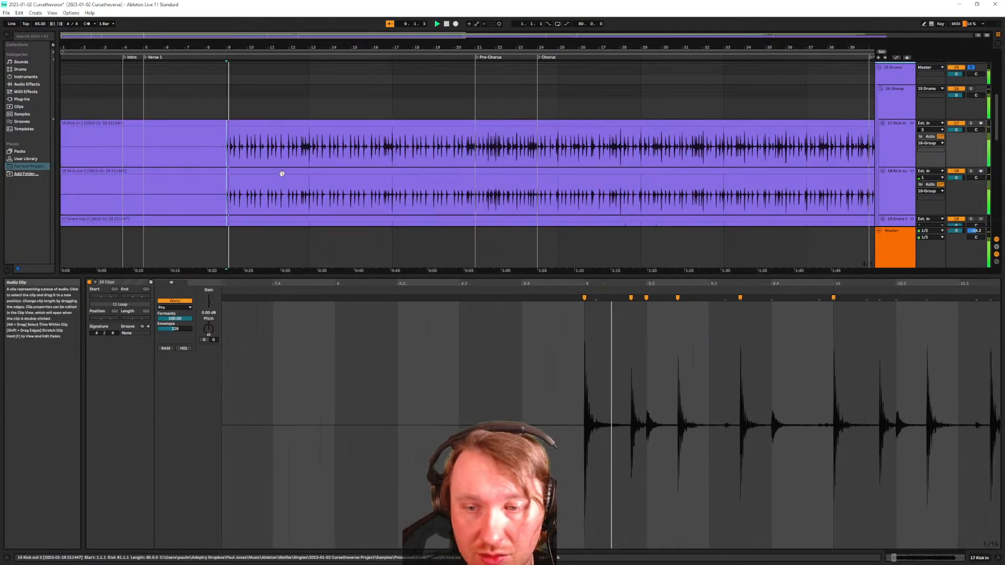
{"action": "left_click", "coordinate": [970, 124]}
{"action": "scroll", "coordinate": [865, 173], "scroll_direction": "down", "scroll_amount": 10}
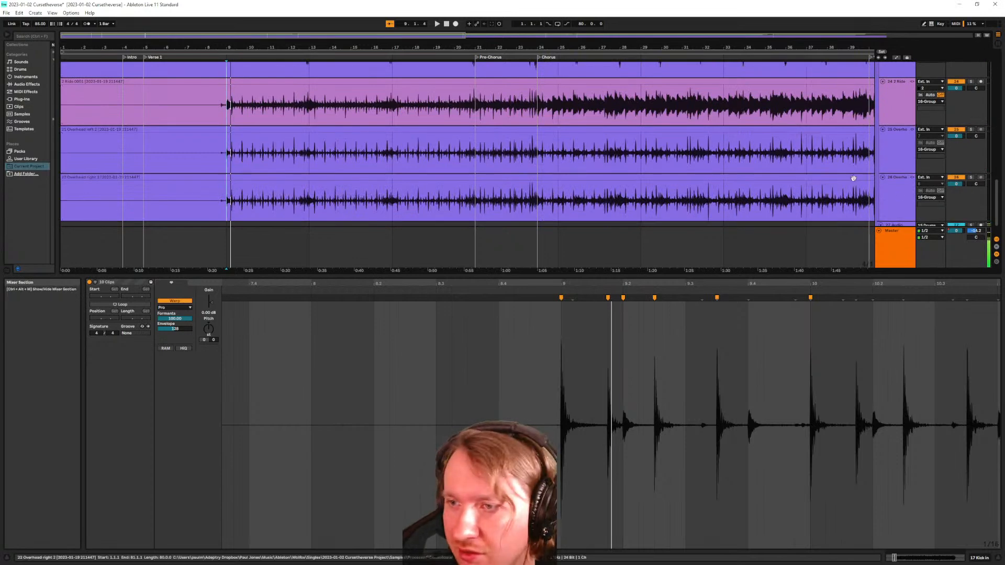
Pan track 26 to 50L, stop playback, and open the overhead clips together in the editor
{"action": "scroll", "coordinate": [866, 173], "scroll_direction": "down", "scroll_amount": 2}
{"action": "left_click", "coordinate": [972, 103]}
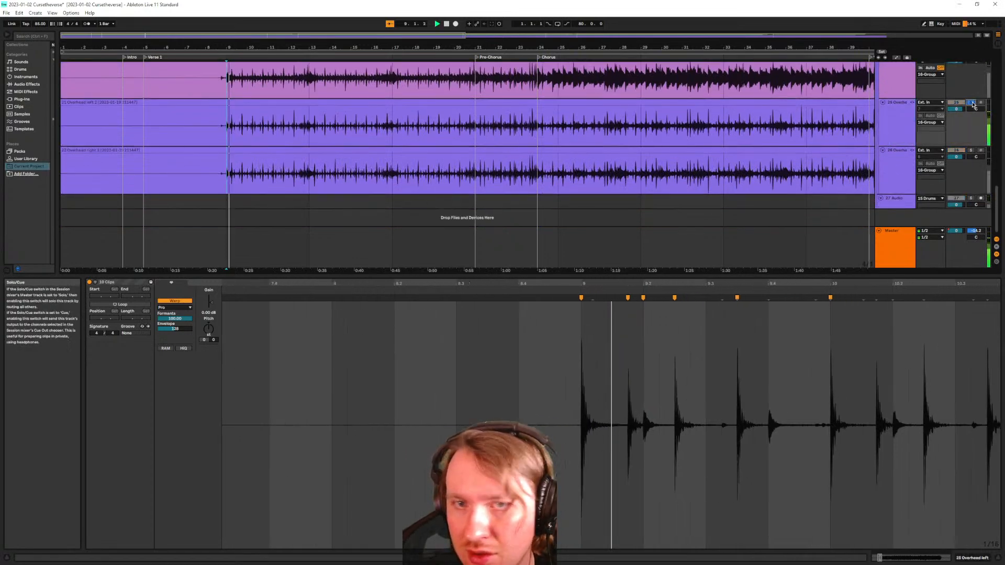
{"action": "left_click", "coordinate": [972, 103]}
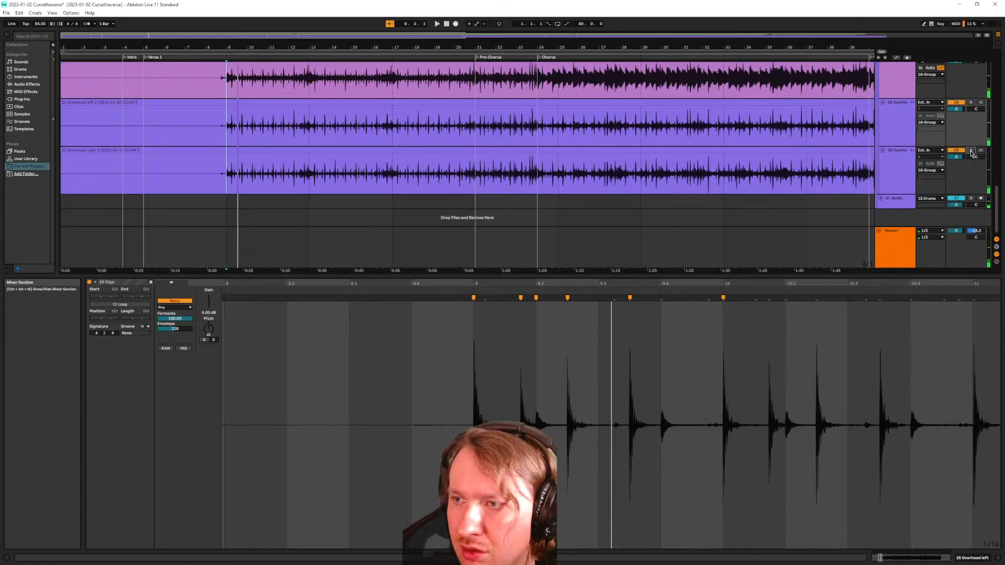
{"action": "left_click_drag", "start_coordinate": [975, 159], "coordinate": [976, 173]}
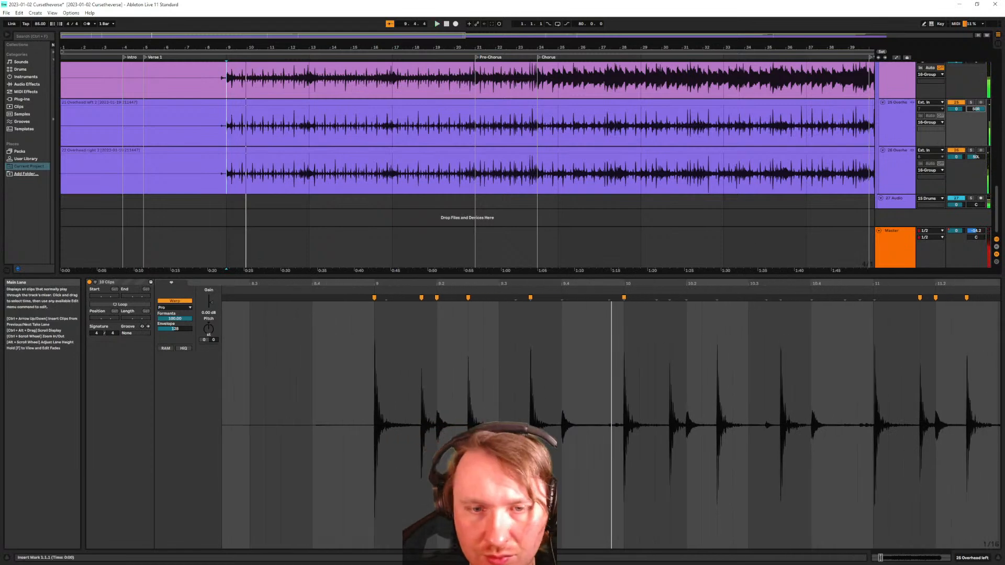
{"action": "key", "text": "space"}
{"action": "double_click", "coordinate": [260, 102]}
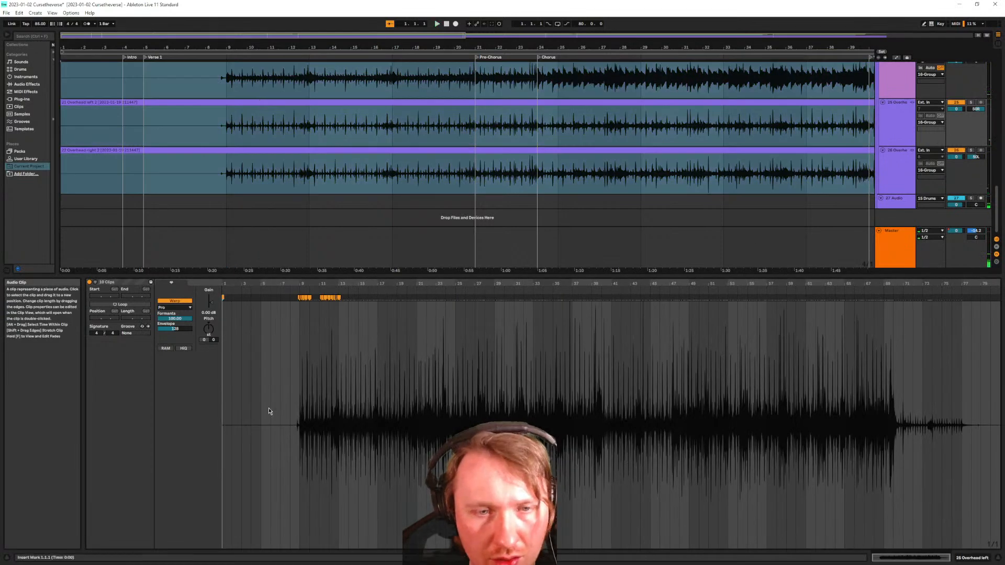
Play from bar 9 with the left overhead track soloed
{"action": "scroll", "coordinate": [299, 394], "scroll_direction": "up", "scroll_amount": 6}
{"action": "scroll", "coordinate": [414, 413], "scroll_direction": "up", "scroll_amount": 2}
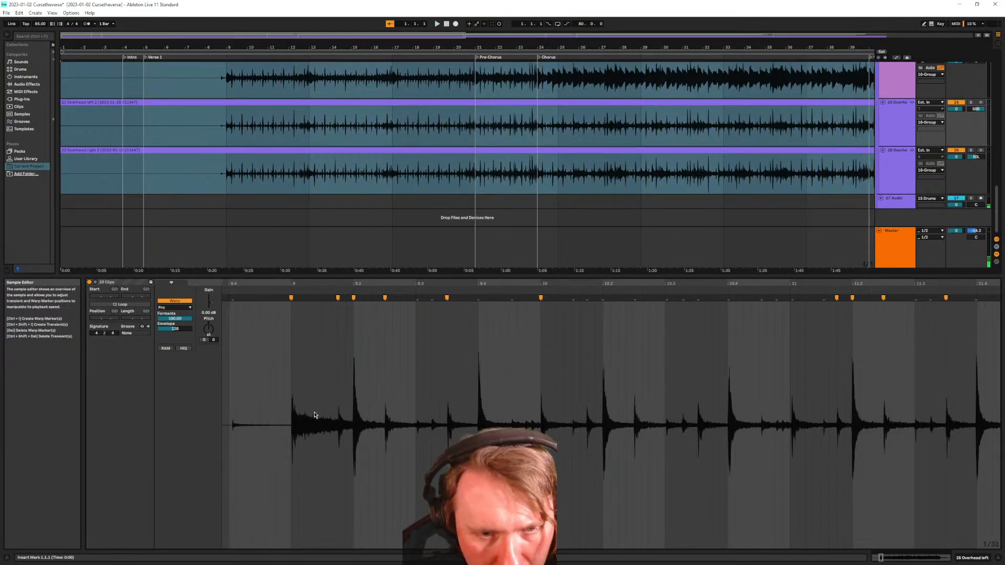
{"action": "scroll", "coordinate": [327, 381], "scroll_direction": "up", "scroll_amount": 3}
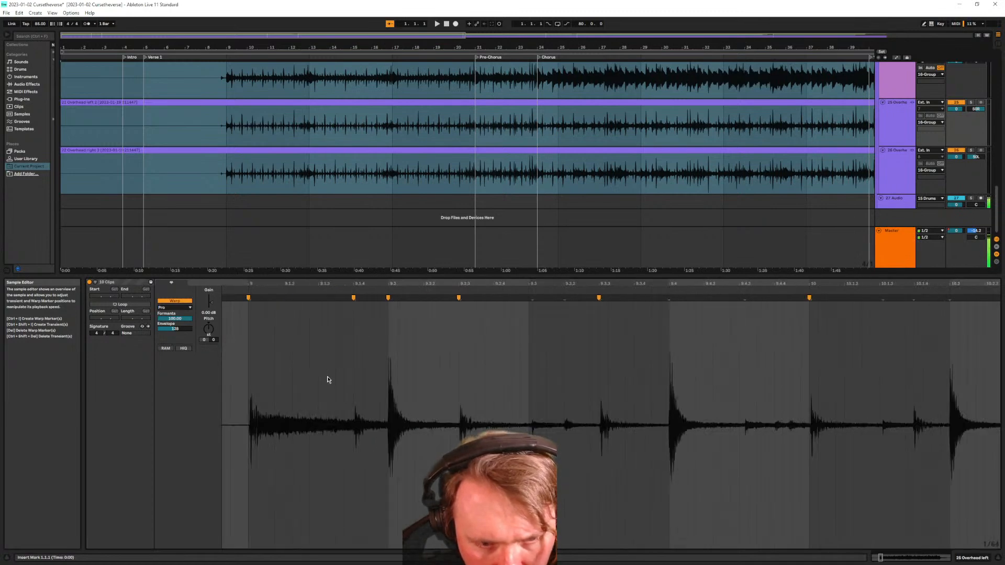
{"action": "scroll", "coordinate": [327, 380], "scroll_direction": "down", "scroll_amount": 3}
{"action": "scroll", "coordinate": [291, 401], "scroll_direction": "up", "scroll_amount": 4}
{"action": "scroll", "coordinate": [297, 413], "scroll_direction": "down", "scroll_amount": 7}
{"action": "scroll", "coordinate": [317, 413], "scroll_direction": "down", "scroll_amount": 5}
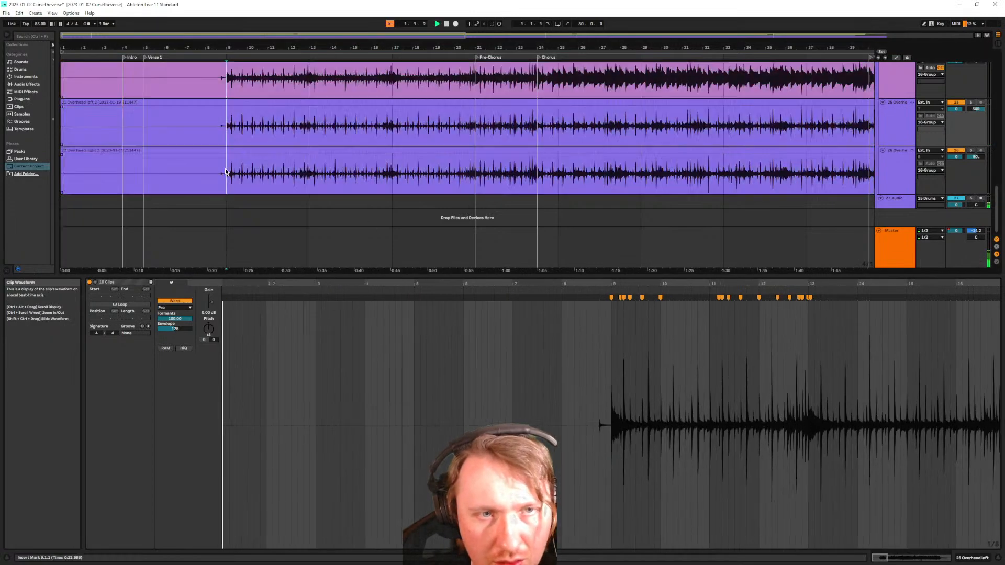
{"action": "left_click", "coordinate": [226, 171]}
{"action": "key", "text": "space"}
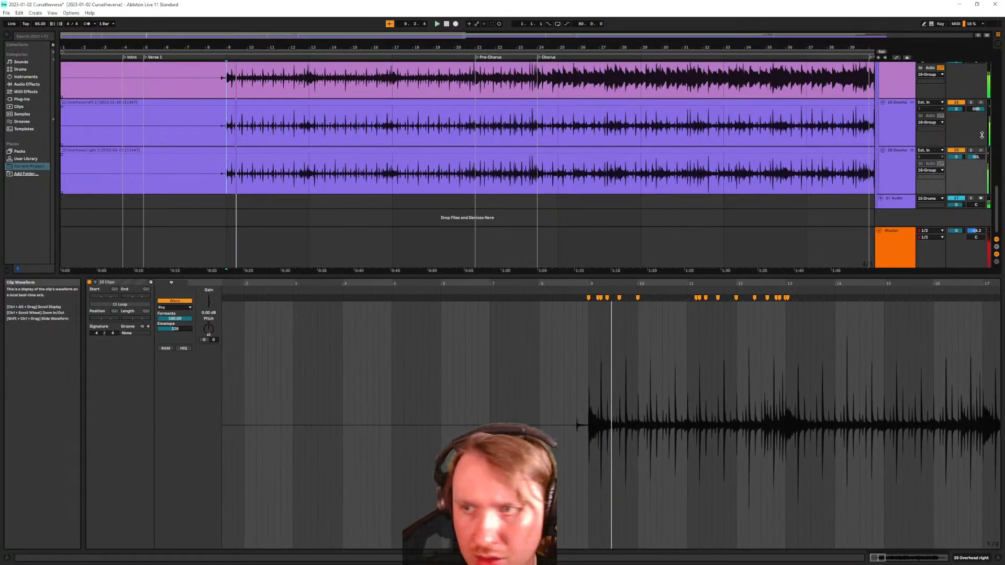
{"action": "left_click", "coordinate": [970, 102]}
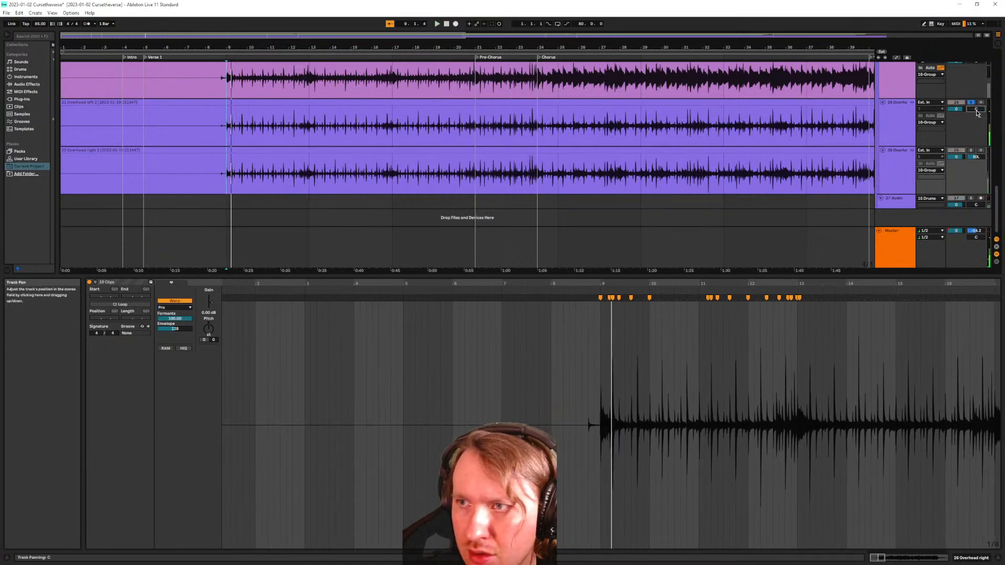
{"action": "key", "text": "space"}
{"action": "key", "text": "space"}
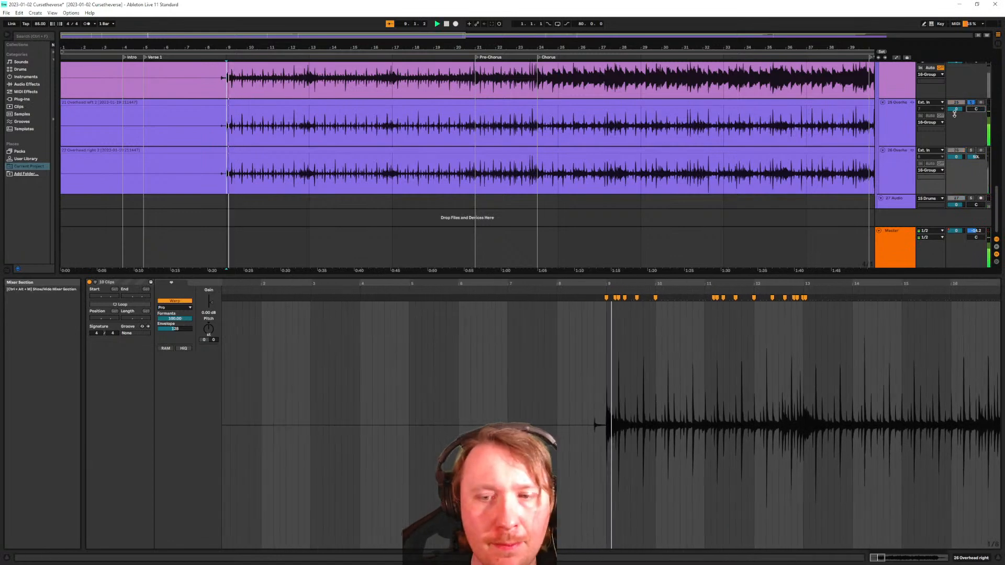
Solo the right overhead instead, select all three overhead clips, and replay from bar 9
{"action": "left_click", "coordinate": [971, 150]}
{"action": "left_click", "coordinate": [895, 163]}
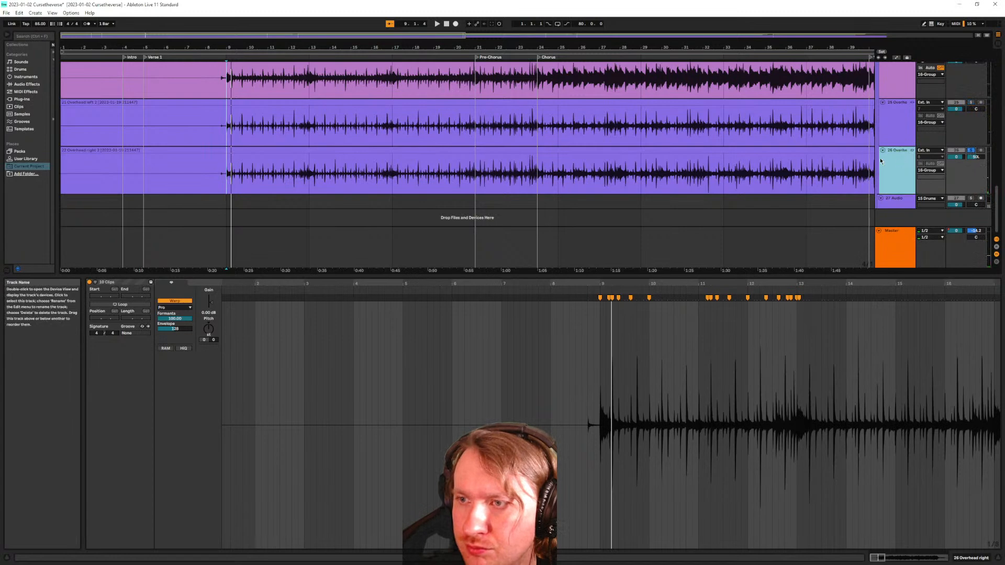
{"action": "left_click", "coordinate": [233, 150]}
{"action": "scroll", "coordinate": [330, 406], "scroll_direction": "up", "scroll_amount": 6}
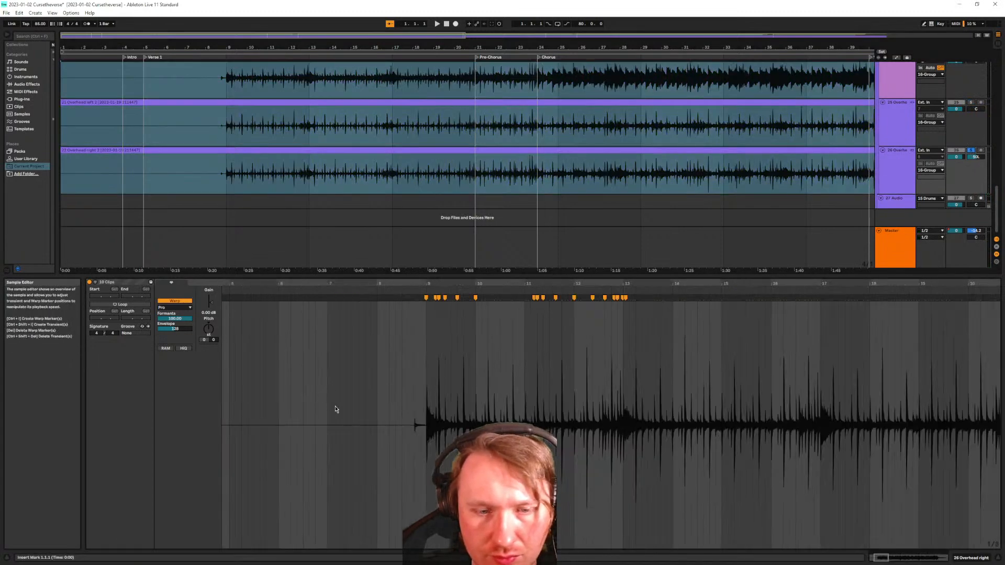
{"action": "scroll", "coordinate": [246, 110], "scroll_direction": "up", "scroll_amount": 3}
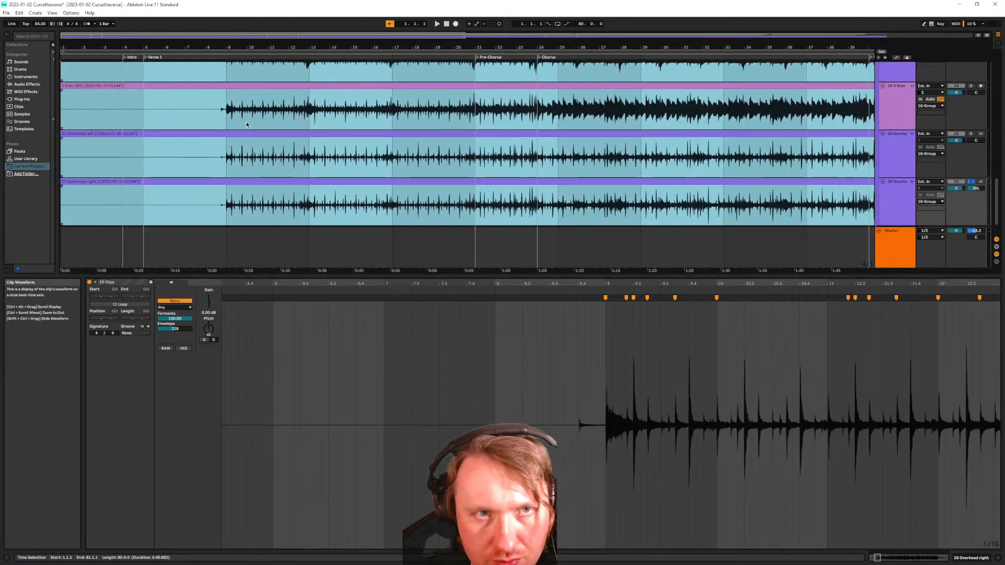
{"action": "scroll", "coordinate": [250, 132], "scroll_direction": "down", "scroll_amount": 1}
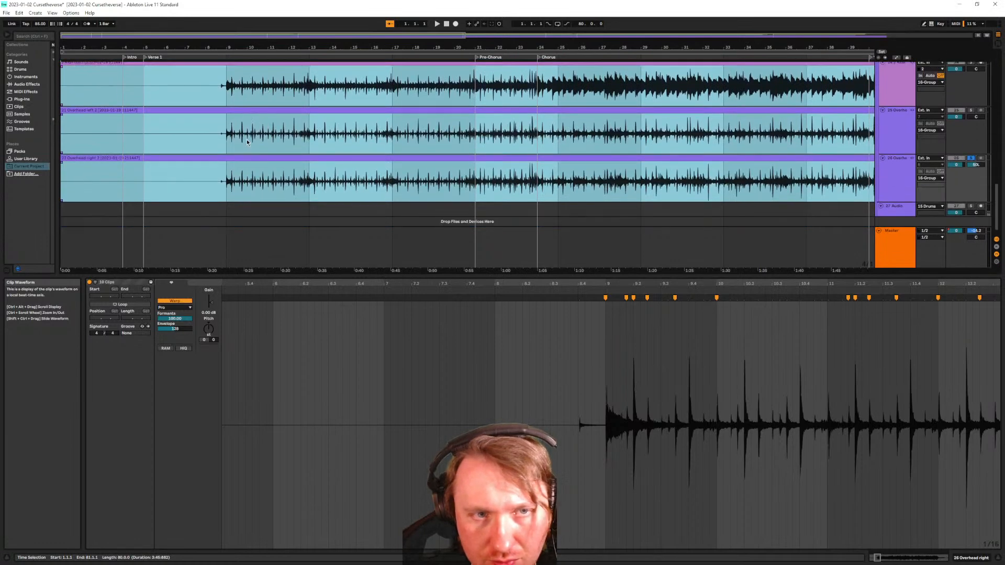
{"action": "left_click", "coordinate": [227, 188]}
{"action": "key", "text": "space"}
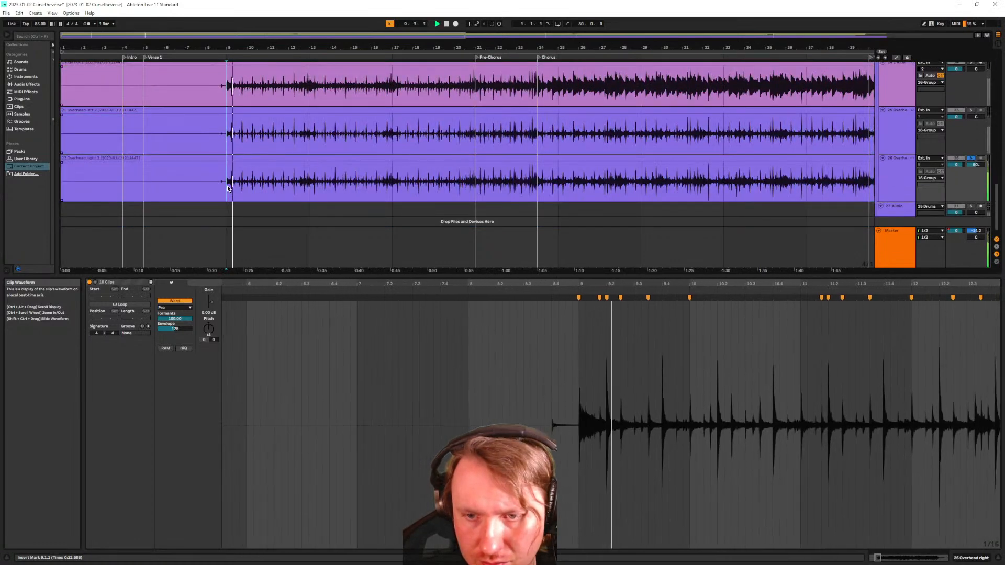
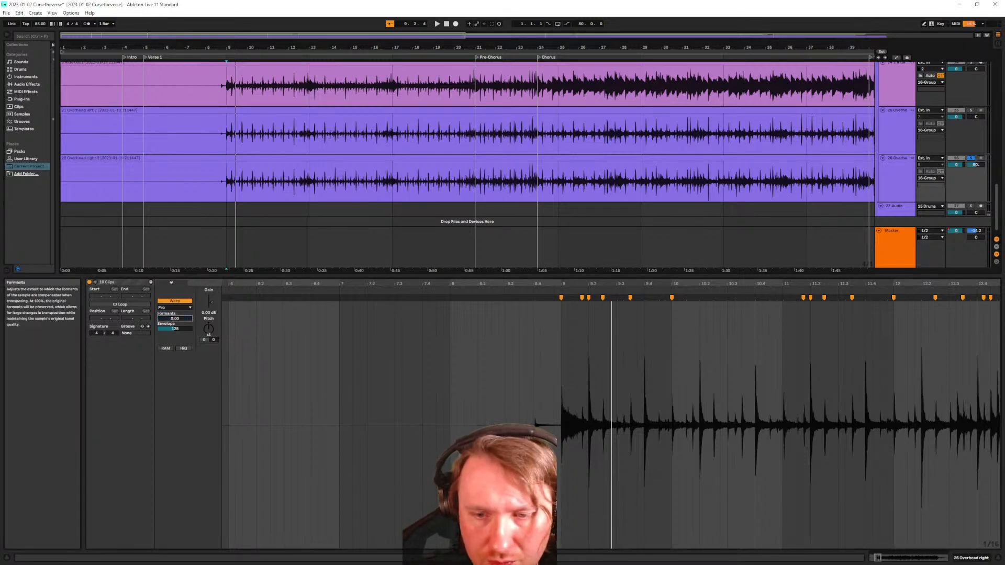
Raise the Overhead right clip's Formants to 100 while replaying from bar 9
{"action": "key", "text": "space"}
{"action": "left_click_drag", "start_coordinate": [175, 319], "coordinate": [178, 322]}
{"action": "key", "text": "space"}
{"action": "key", "text": "space"}
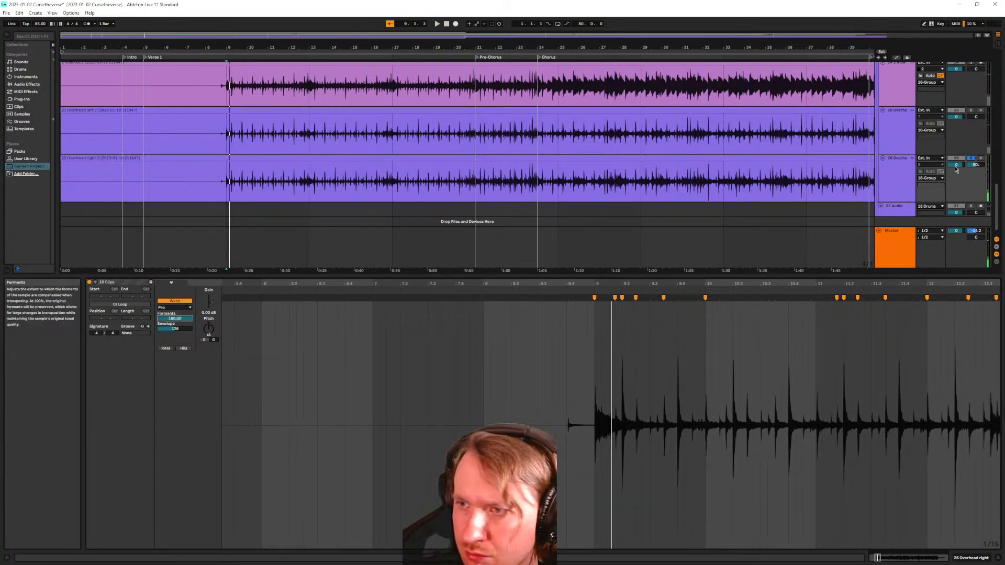
Unsolo the Overhead right track and make the arrangement area taller
{"action": "left_click", "coordinate": [971, 159]}
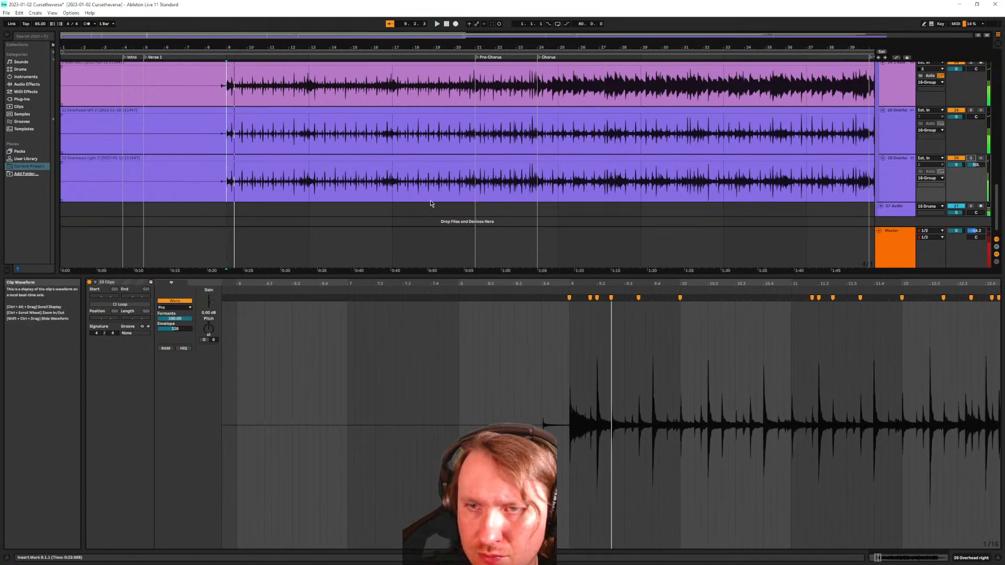
{"action": "scroll", "coordinate": [381, 199], "scroll_direction": "up", "scroll_amount": 2}
{"action": "scroll", "coordinate": [380, 199], "scroll_direction": "up", "scroll_amount": 1}
{"action": "left_click_drag", "start_coordinate": [427, 276], "coordinate": [430, 355]}
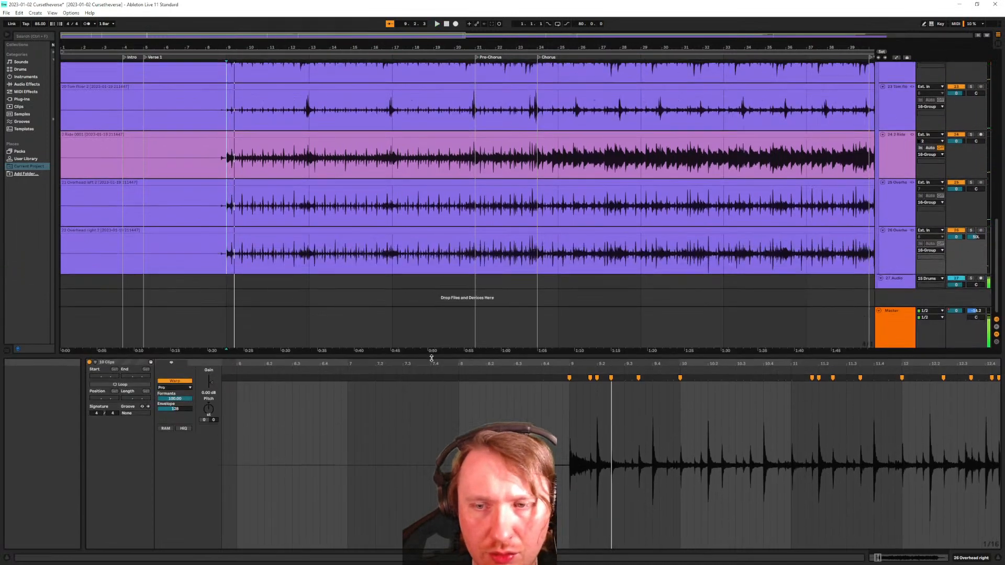
Select bars 8.4.1 to 13.2.3 of the overhead waveform
{"action": "scroll", "coordinate": [335, 286], "scroll_direction": "up", "scroll_amount": 3}
{"action": "scroll", "coordinate": [329, 286], "scroll_direction": "up", "scroll_amount": 2}
{"action": "scroll", "coordinate": [427, 442], "scroll_direction": "down", "scroll_amount": 3}
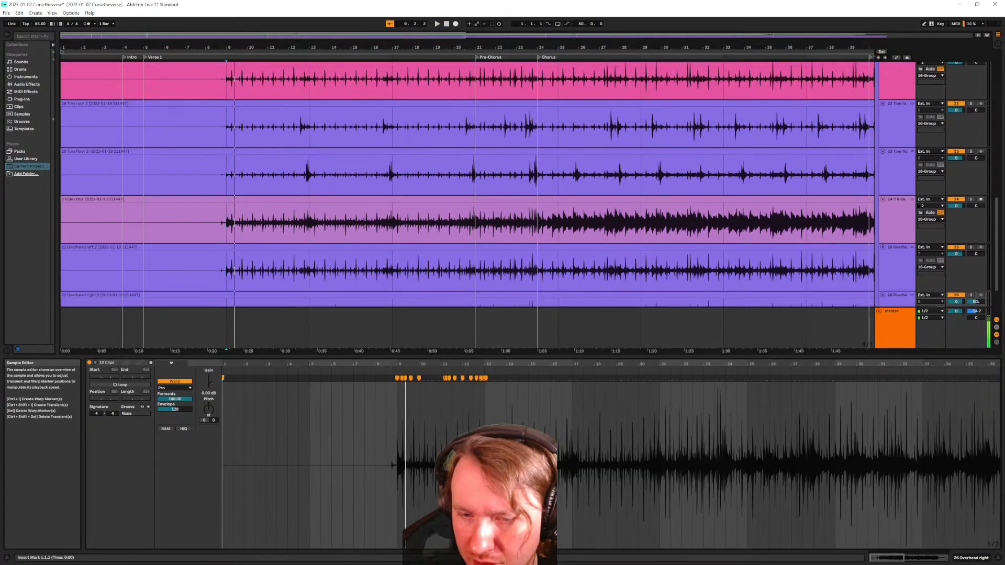
{"action": "left_click_drag", "start_coordinate": [347, 419], "coordinate": [576, 414]}
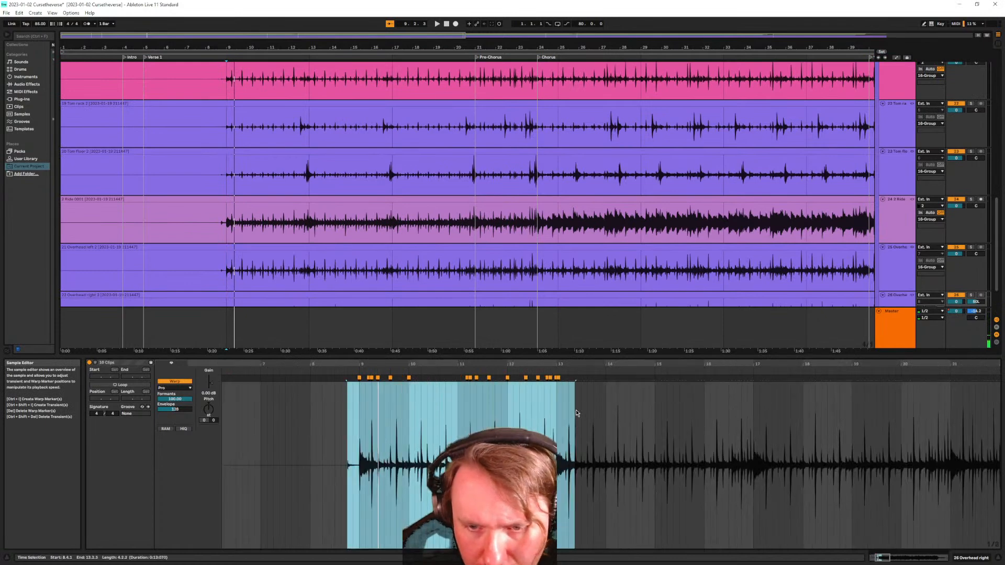
Inspect warp markers around 9.3.3 and delete the one near bar 13, then undo
{"action": "right_click", "coordinate": [442, 381]}
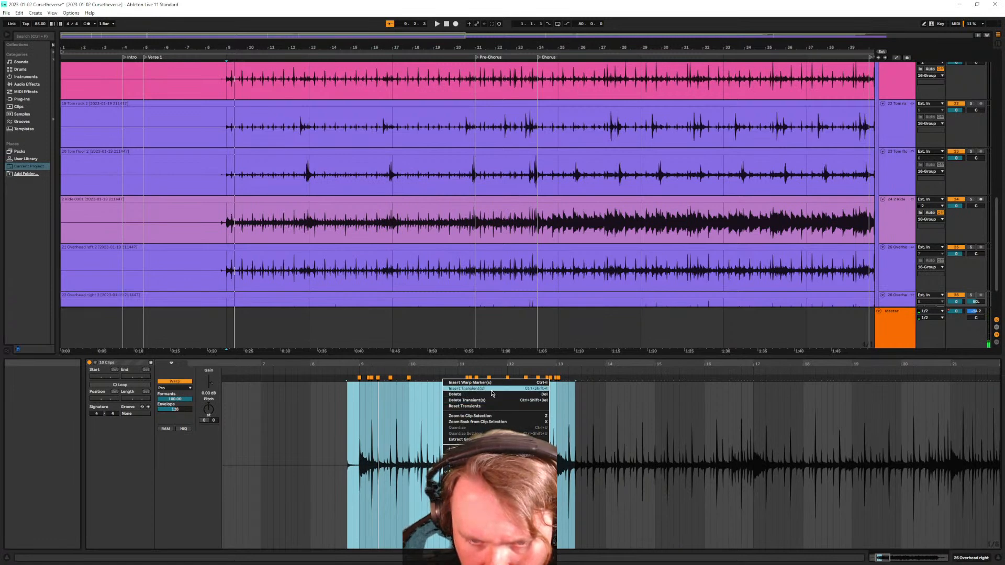
{"action": "left_click", "coordinate": [358, 388]}
{"action": "key", "text": "space"}
{"action": "key", "text": "space"}
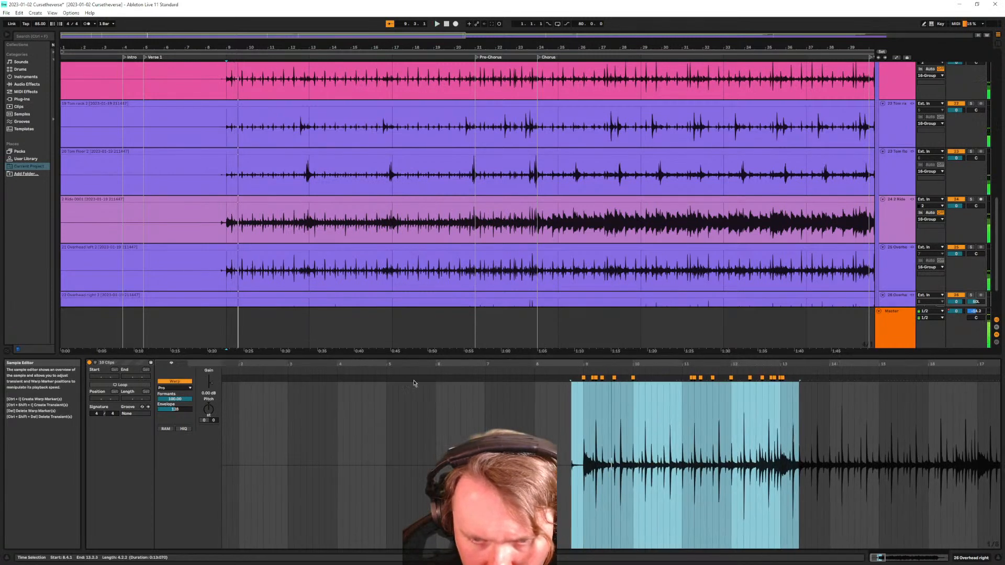
{"action": "right_click", "coordinate": [613, 379]}
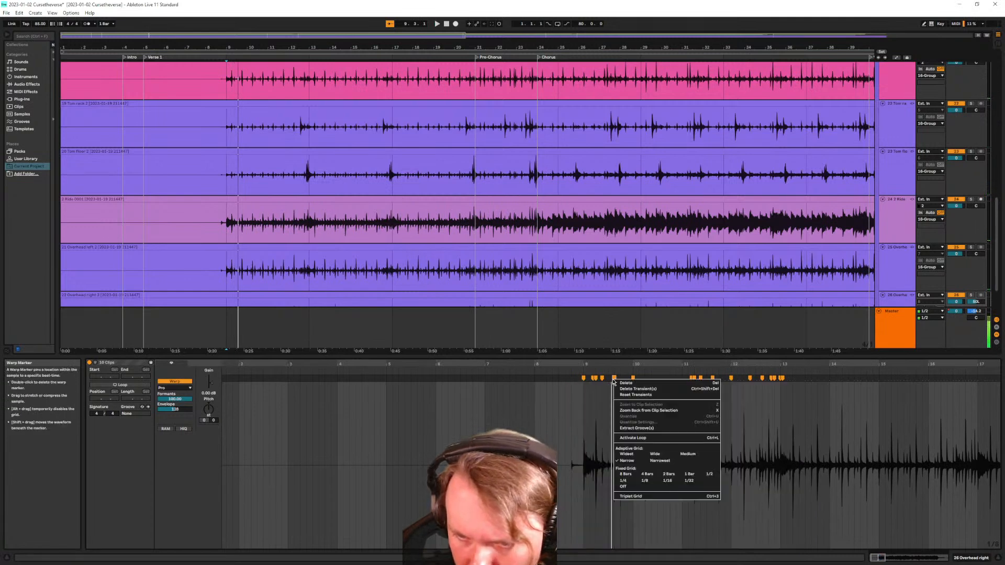
{"action": "left_click", "coordinate": [578, 382]}
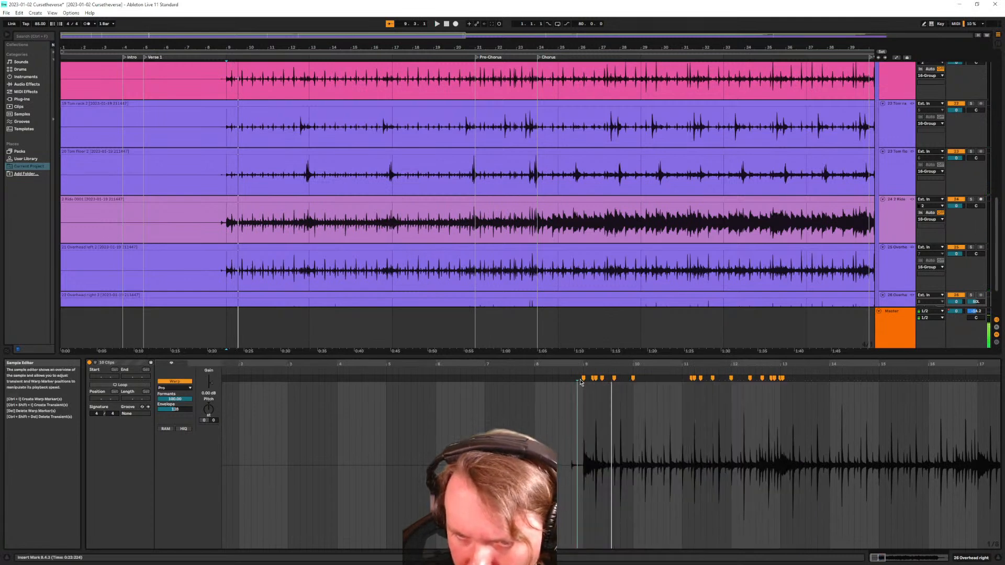
{"action": "right_click", "coordinate": [782, 378]}
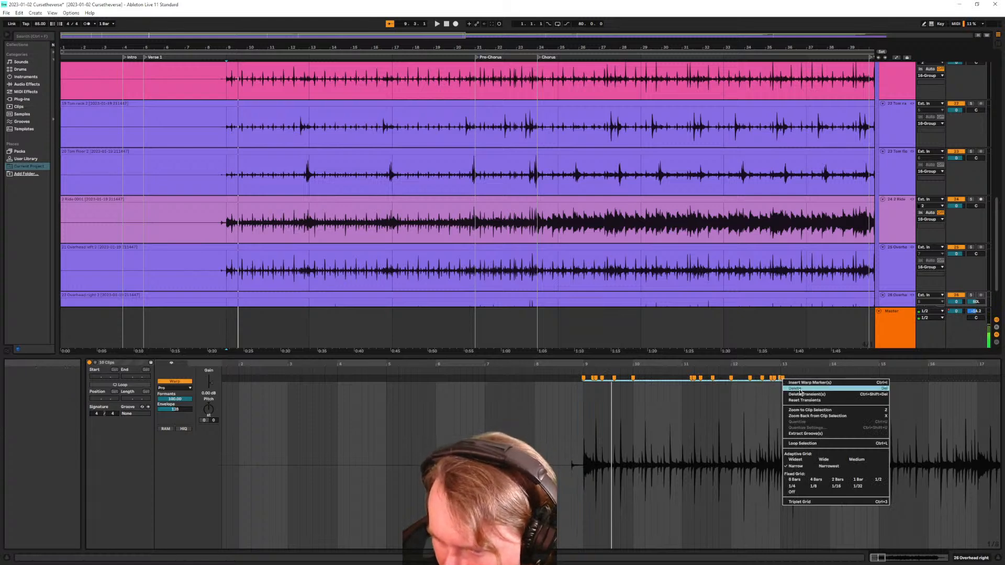
{"action": "left_click", "coordinate": [800, 389]}
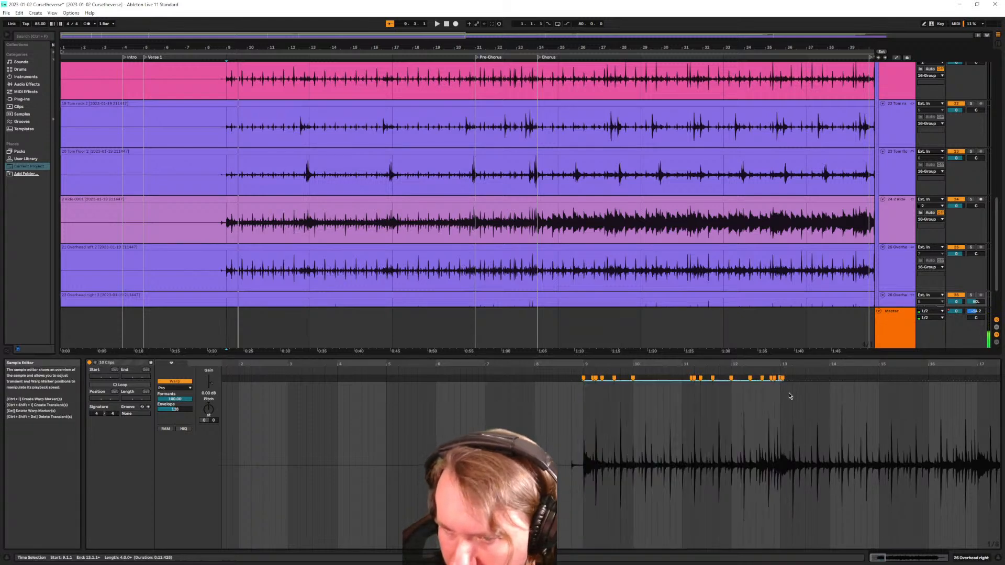
{"action": "key", "text": "ctrl+z"}
Delete the warp marker just after bar 9, then undo the deletion
{"action": "key", "text": "space"}
{"action": "key", "text": "space"}
{"action": "key", "text": "ctrl+z"}
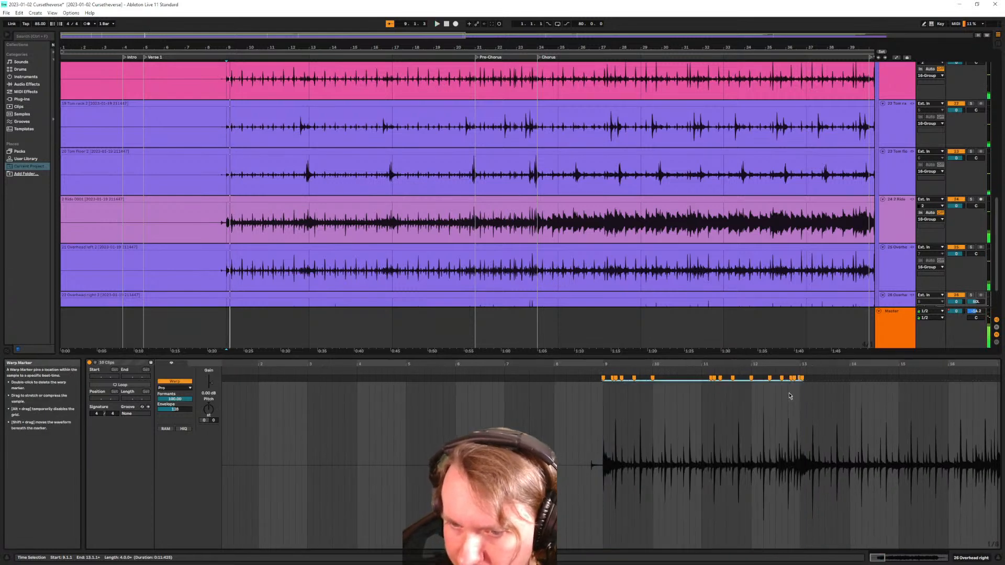
{"action": "scroll", "coordinate": [757, 405], "scroll_direction": "up", "scroll_amount": 3}
{"action": "left_click", "coordinate": [558, 412]}
{"action": "right_click", "coordinate": [408, 378]}
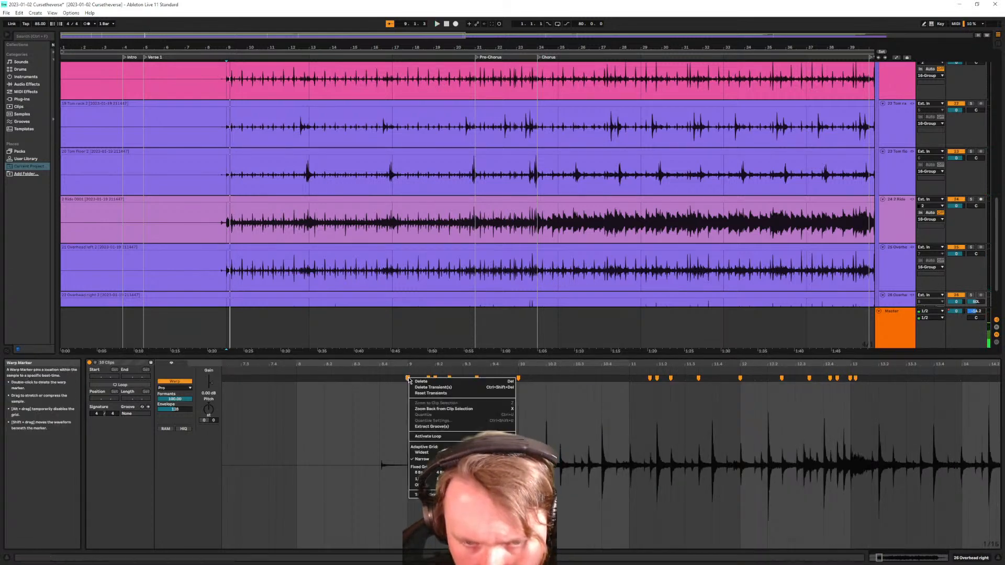
{"action": "left_click", "coordinate": [421, 382]}
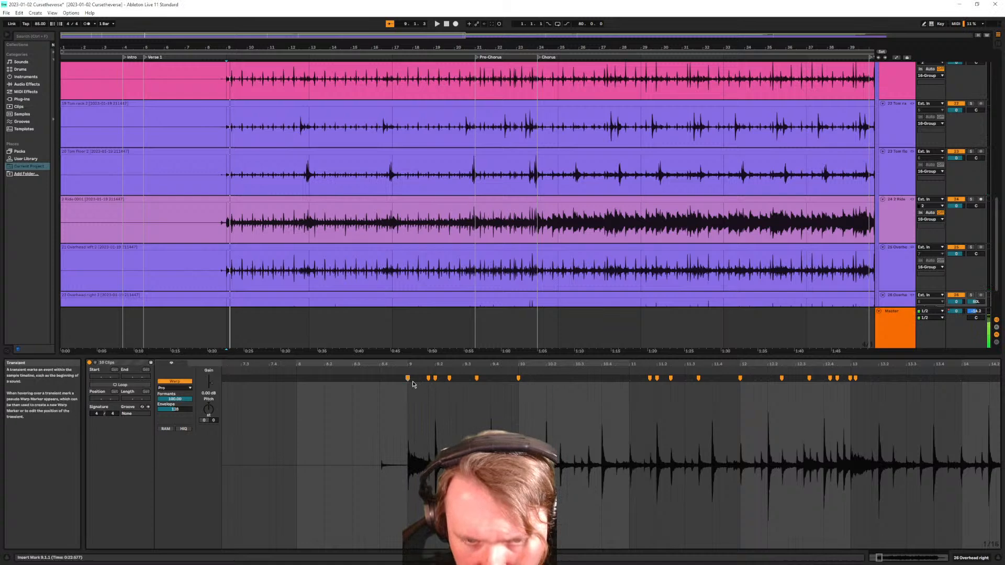
{"action": "right_click", "coordinate": [434, 378]}
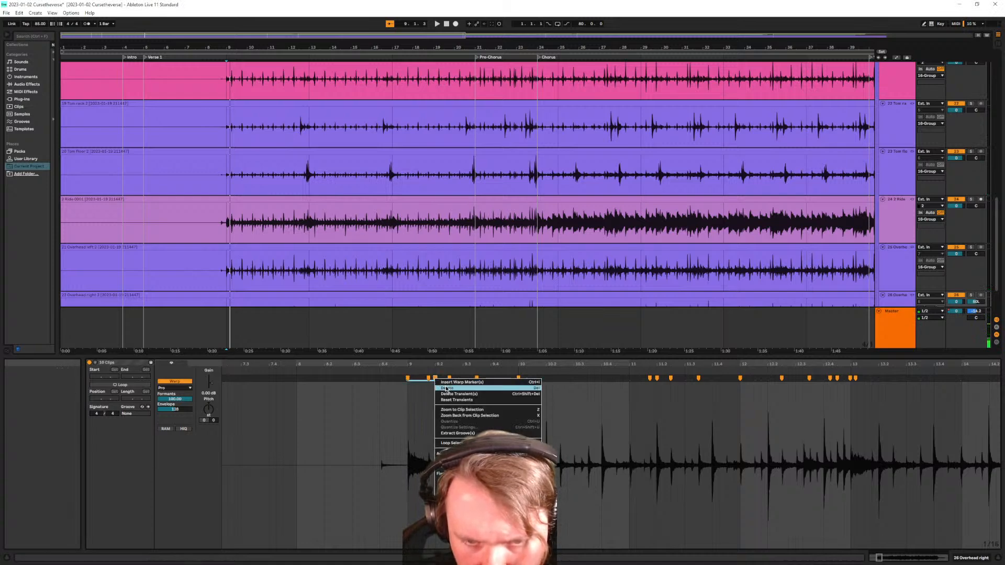
{"action": "left_click", "coordinate": [445, 388]}
{"action": "key", "text": "ctrl+z"}
Re-pin the bar 9 warp marker and remove the one at 9.3.3
{"action": "double_click", "coordinate": [408, 378]}
{"action": "double_click", "coordinate": [408, 382]}
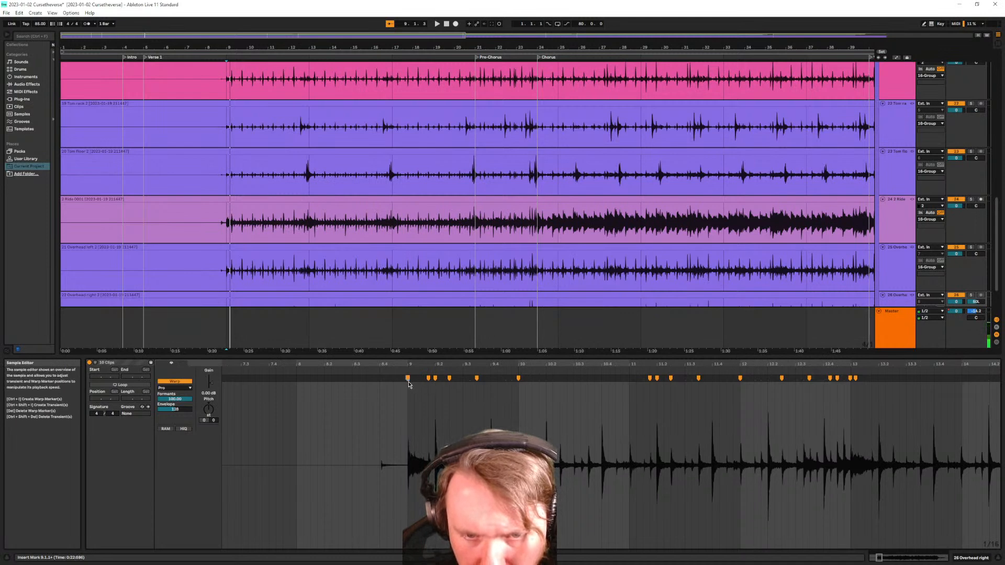
{"action": "left_click", "coordinate": [407, 378]}
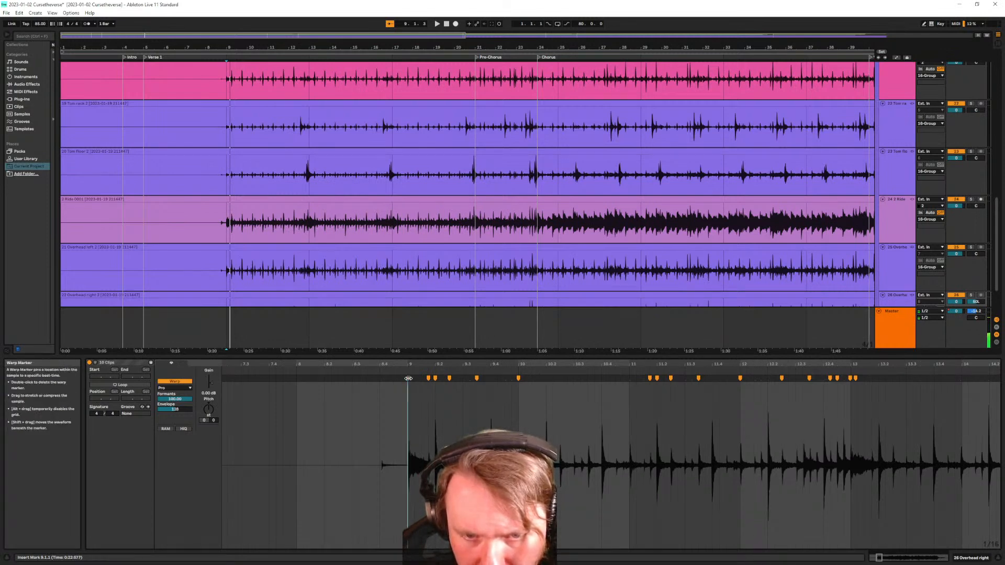
{"action": "double_click", "coordinate": [476, 379]}
{"action": "key", "text": "space"}
{"action": "key", "text": "space"}
{"action": "key", "text": "ctrl+i"}
{"action": "key", "text": "space"}
{"action": "key", "text": "space"}
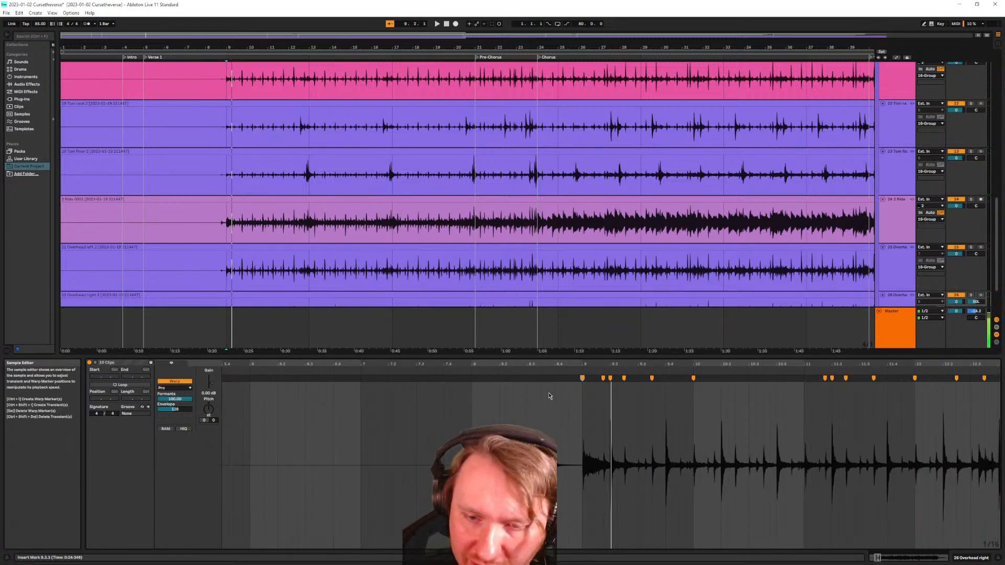
Pin a warp marker on the transient at 8.4 and check the timing
{"action": "scroll", "coordinate": [566, 419], "scroll_direction": "up", "scroll_amount": 3}
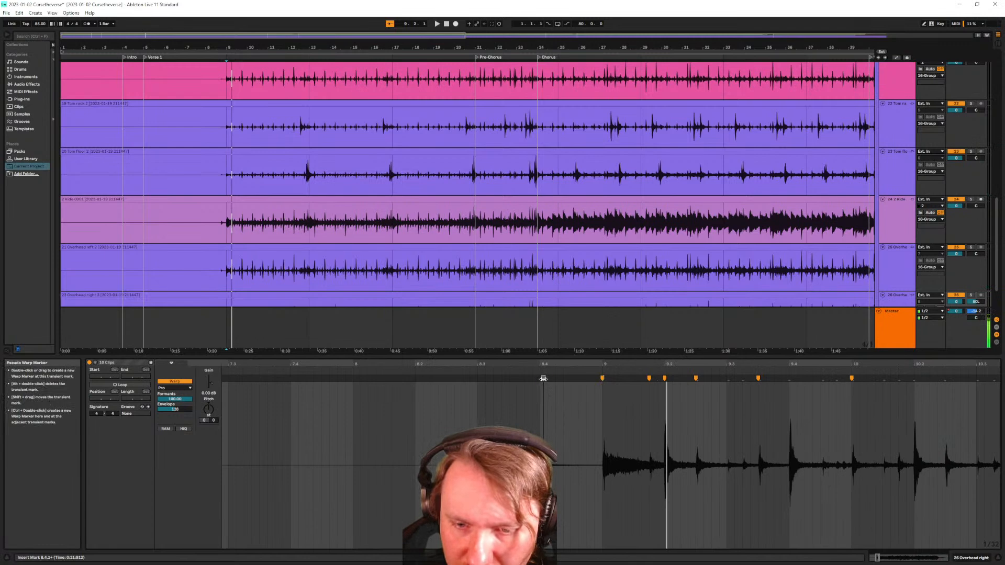
{"action": "double_click", "coordinate": [543, 379]}
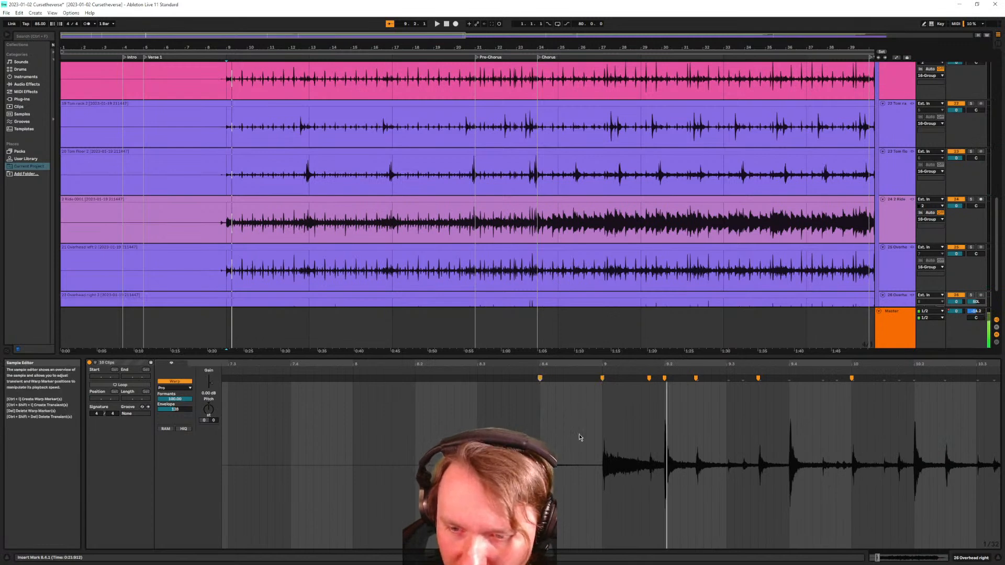
{"action": "key", "text": "space"}
{"action": "key", "text": "space"}
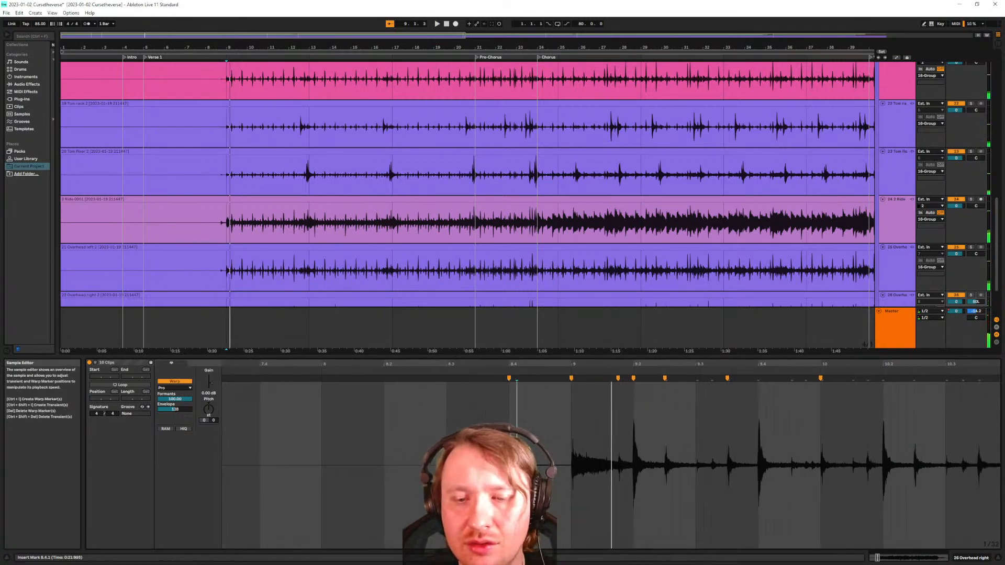
Make the grid finer with Ctrl+1 and play the Overhead left clip from 8.3.1
{"action": "left_click", "coordinate": [215, 286]}
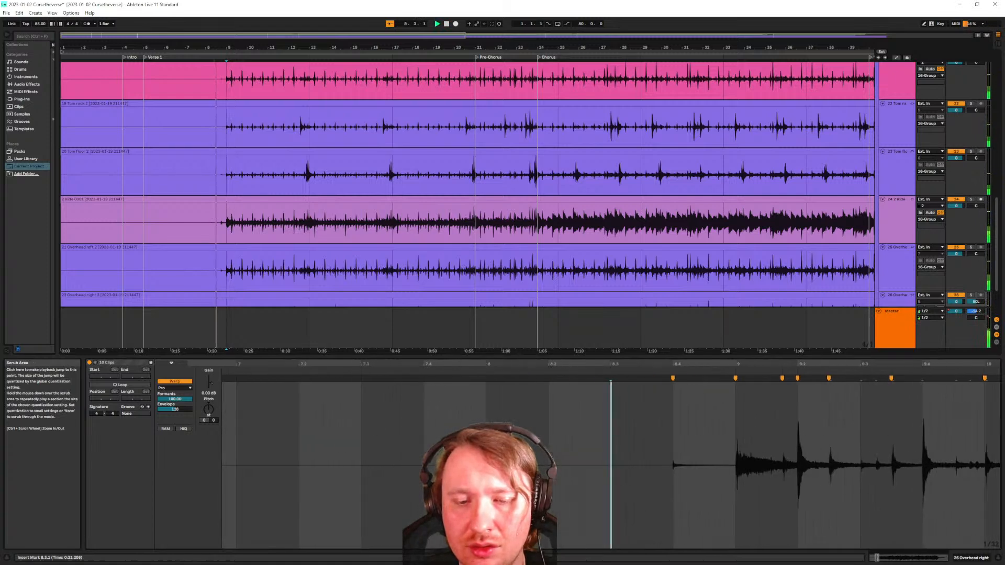
{"action": "key", "text": "Right"}
{"action": "key", "text": "ctrl+1"}
{"action": "key", "text": "ctrl+1"}
{"action": "key", "text": "ctrl+1"}
{"action": "key", "text": "ctrl+1"}
{"action": "key", "text": "ctrl+1"}
{"action": "left_click", "coordinate": [215, 277]}
{"action": "key", "text": "space"}
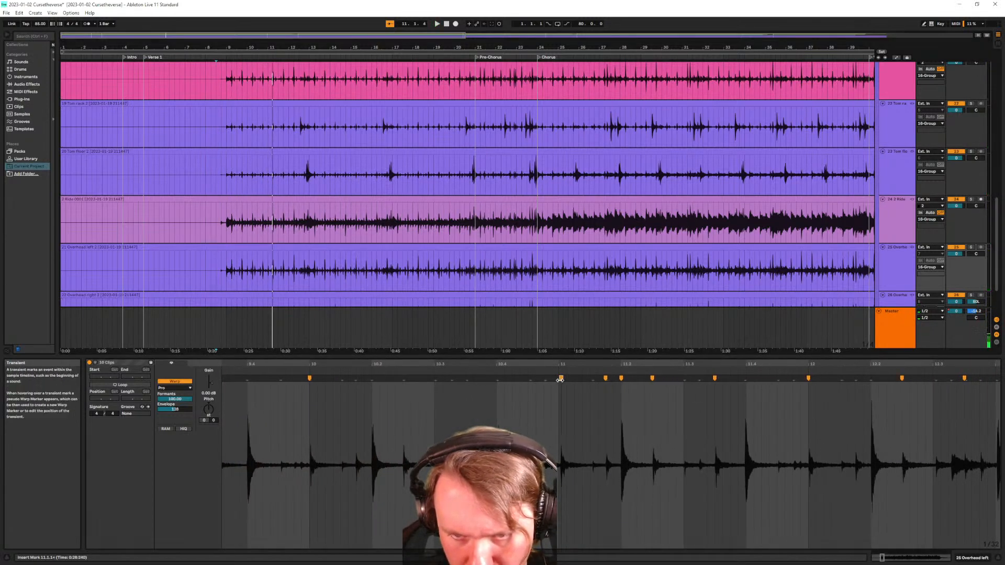
{"action": "scroll", "coordinate": [570, 408], "scroll_direction": "up", "scroll_amount": 3}
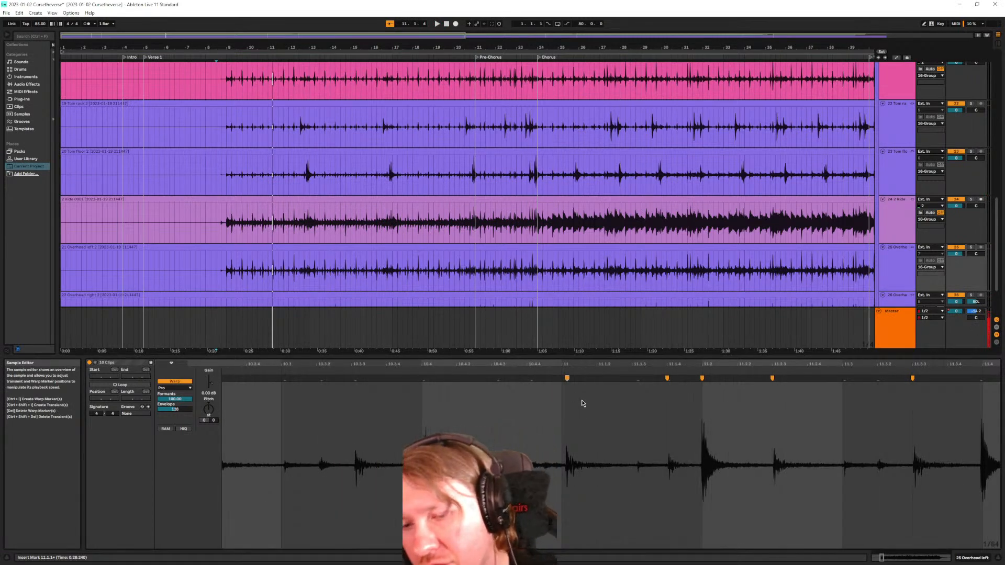
{"action": "scroll", "coordinate": [602, 471], "scroll_direction": "up", "scroll_amount": 4}
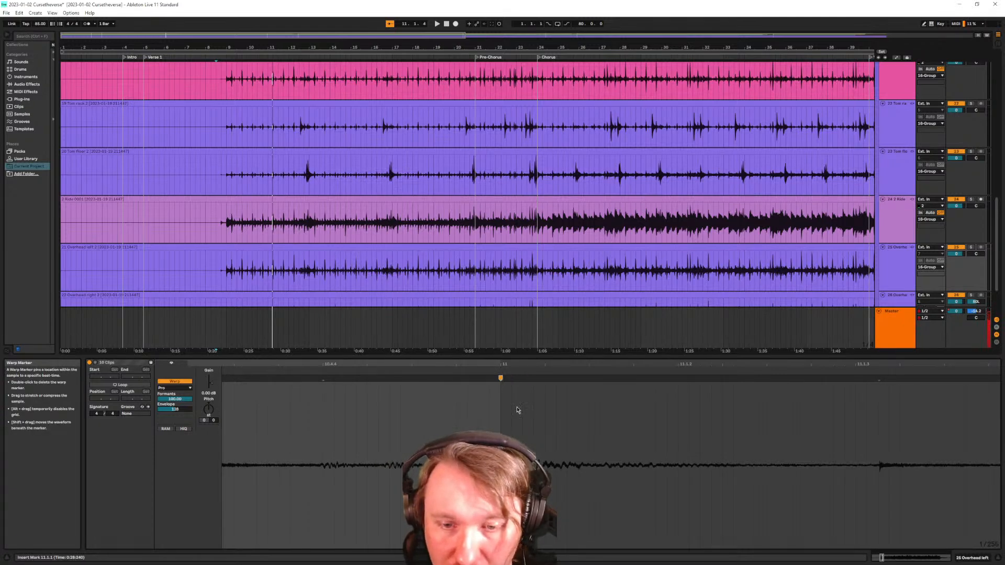
{"action": "scroll", "coordinate": [505, 397], "scroll_direction": "down", "scroll_amount": 5}
{"action": "scroll", "coordinate": [495, 254], "scroll_direction": "up", "scroll_amount": 2}
{"action": "scroll", "coordinate": [495, 254], "scroll_direction": "up", "scroll_amount": 10}
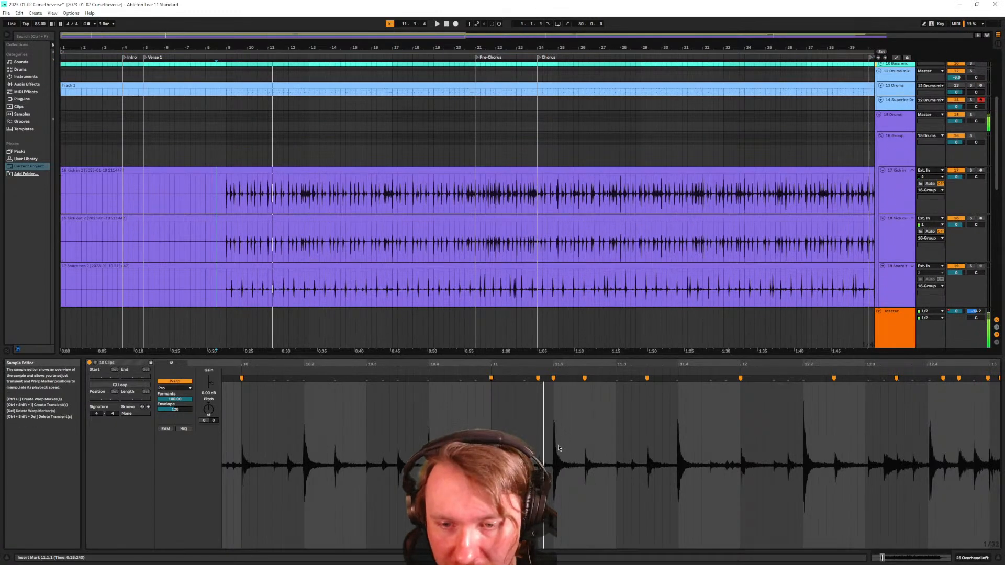
{"action": "scroll", "coordinate": [539, 453], "scroll_direction": "up", "scroll_amount": 5}
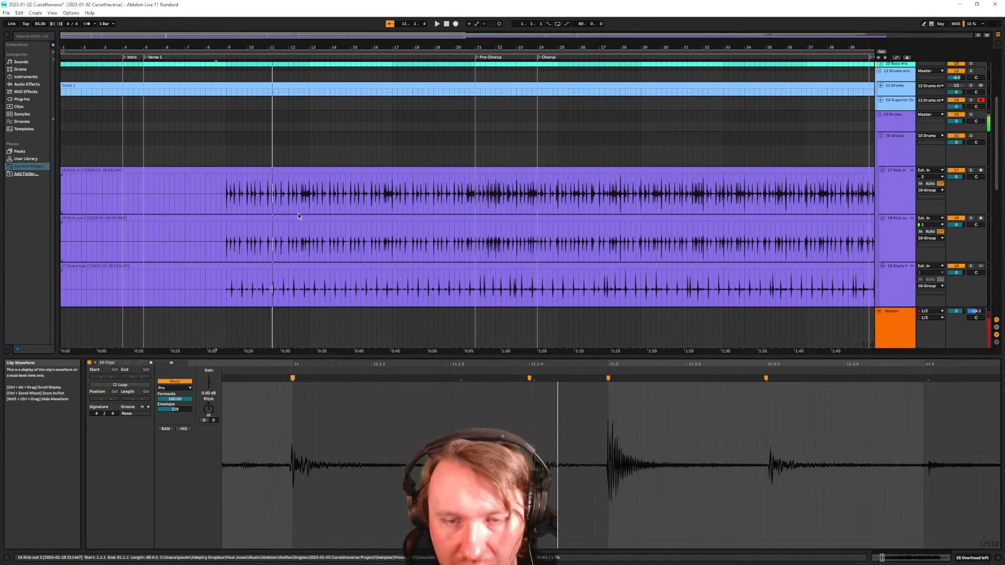
Select the kick and snare clips together and bring them into view
{"action": "left_click", "coordinate": [245, 170]}
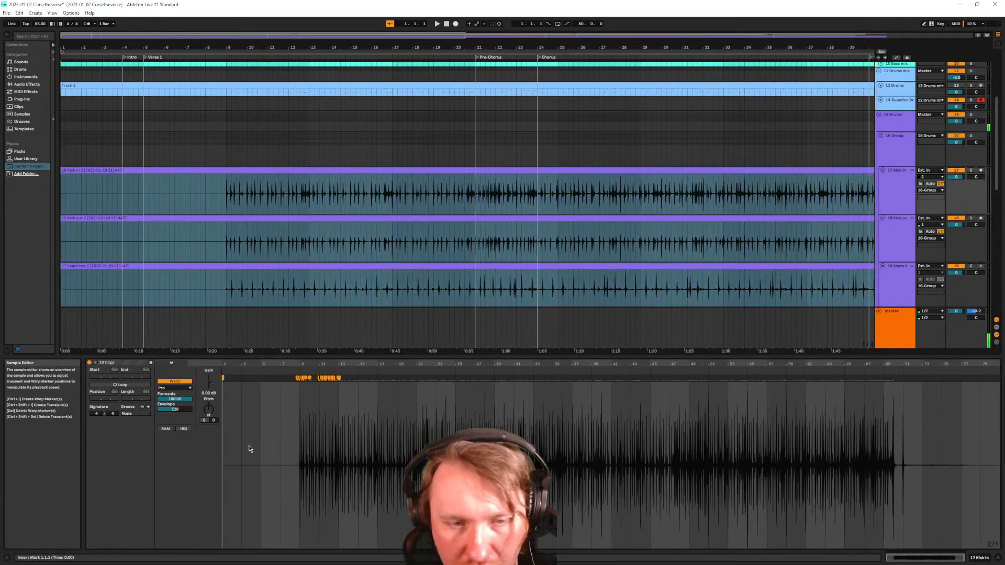
{"action": "scroll", "coordinate": [249, 447], "scroll_direction": "up", "scroll_amount": 8}
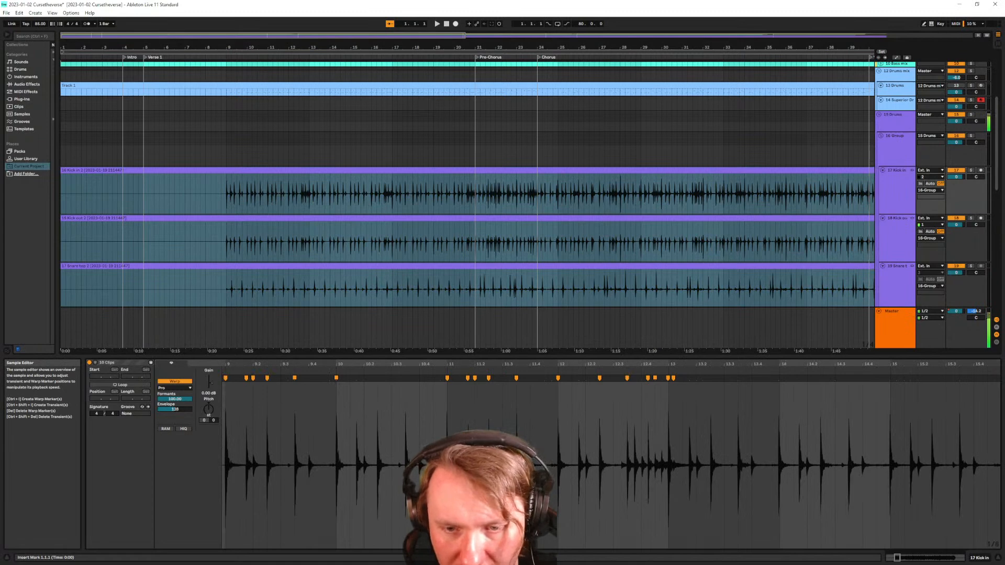
{"action": "scroll", "coordinate": [539, 437], "scroll_direction": "up", "scroll_amount": 3}
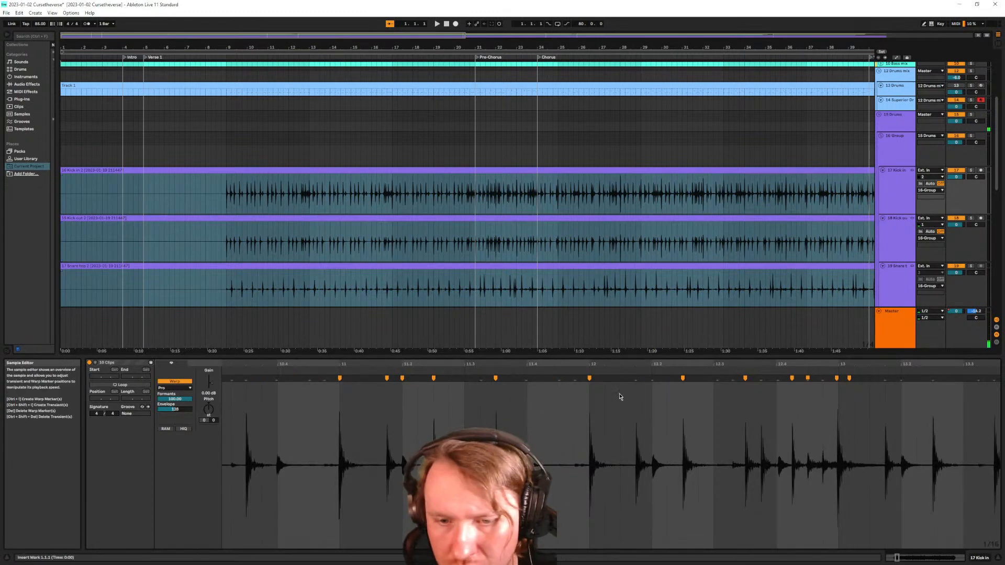
{"action": "scroll", "coordinate": [528, 393], "scroll_direction": "up", "scroll_amount": 3}
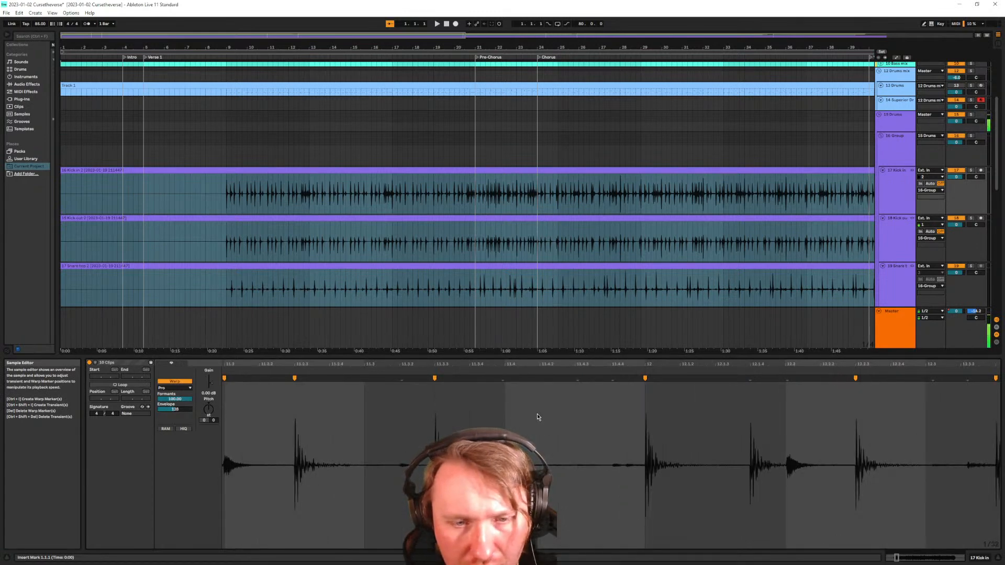
{"action": "scroll", "coordinate": [534, 415], "scroll_direction": "left", "scroll_amount": 5}
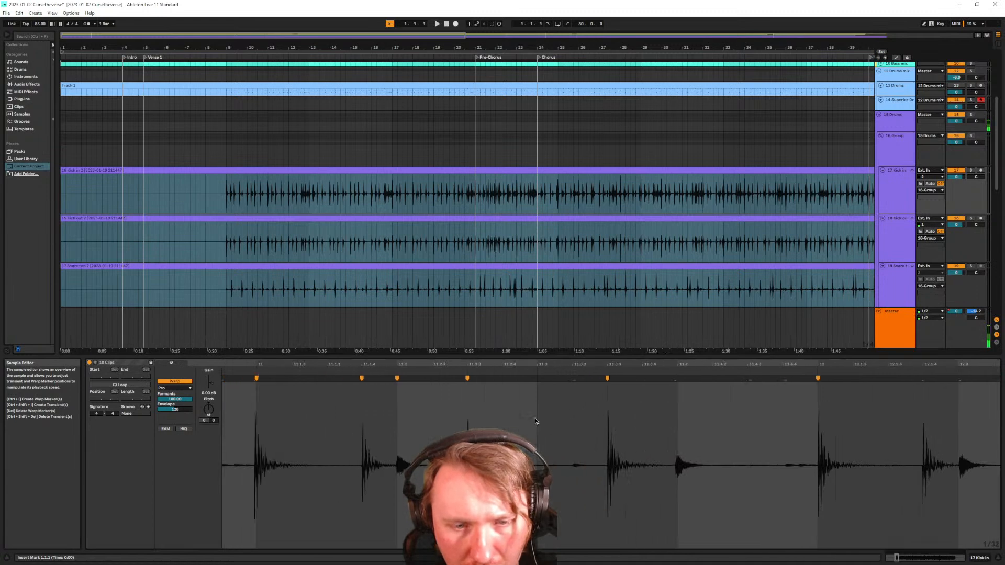
{"action": "scroll", "coordinate": [536, 421], "scroll_direction": "left", "scroll_amount": 3}
{"action": "scroll", "coordinate": [415, 484], "scroll_direction": "up", "scroll_amount": 5}
{"action": "scroll", "coordinate": [447, 425], "scroll_direction": "down", "scroll_amount": 8}
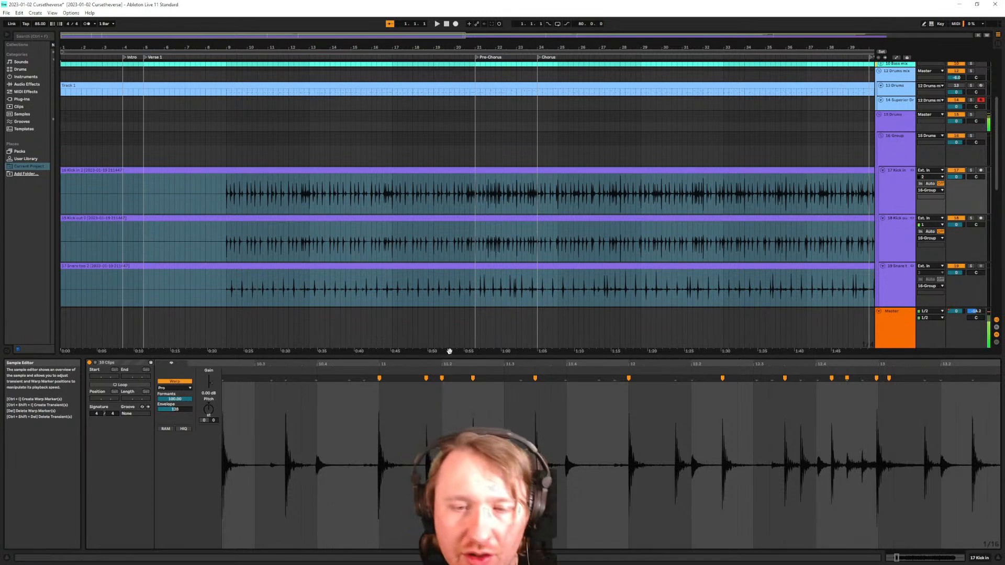
Enlarge the arrangement, zoom out the Kick In clip, and set the insert mark near 10.4
{"action": "left_click_drag", "start_coordinate": [438, 360], "coordinate": [444, 387]}
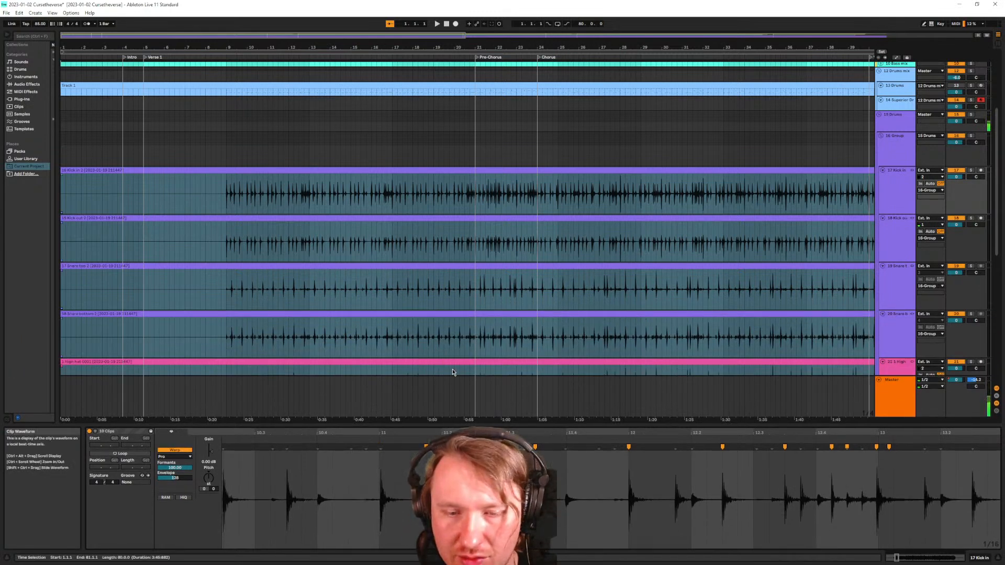
{"action": "left_click_drag", "start_coordinate": [433, 433], "coordinate": [434, 385]}
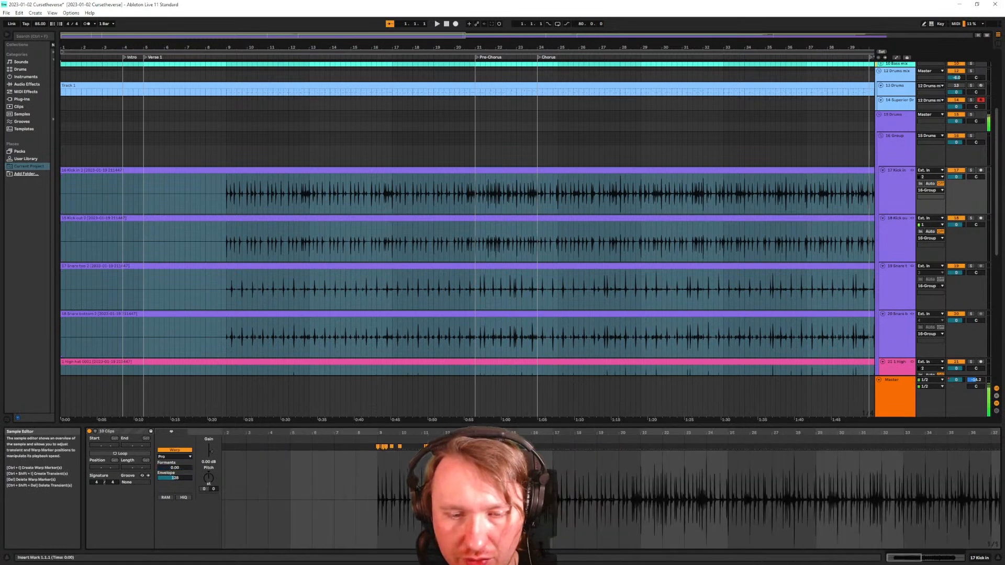
{"action": "left_click", "coordinate": [417, 488]}
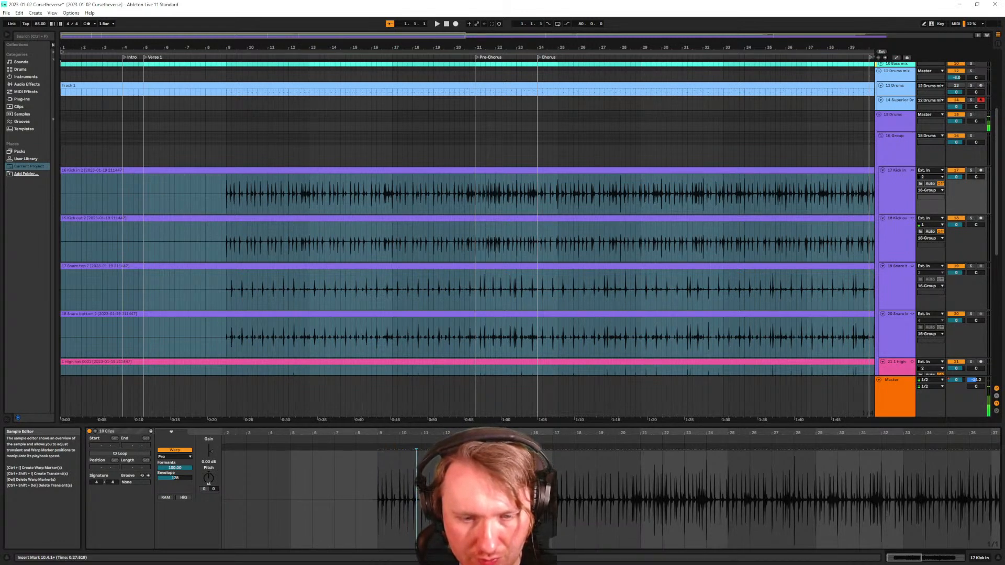
Select everything, then clear the selection with the start point at bar 11
{"action": "key", "text": "ctrl+a"}
{"action": "scroll", "coordinate": [265, 311], "scroll_direction": "down", "scroll_amount": 10}
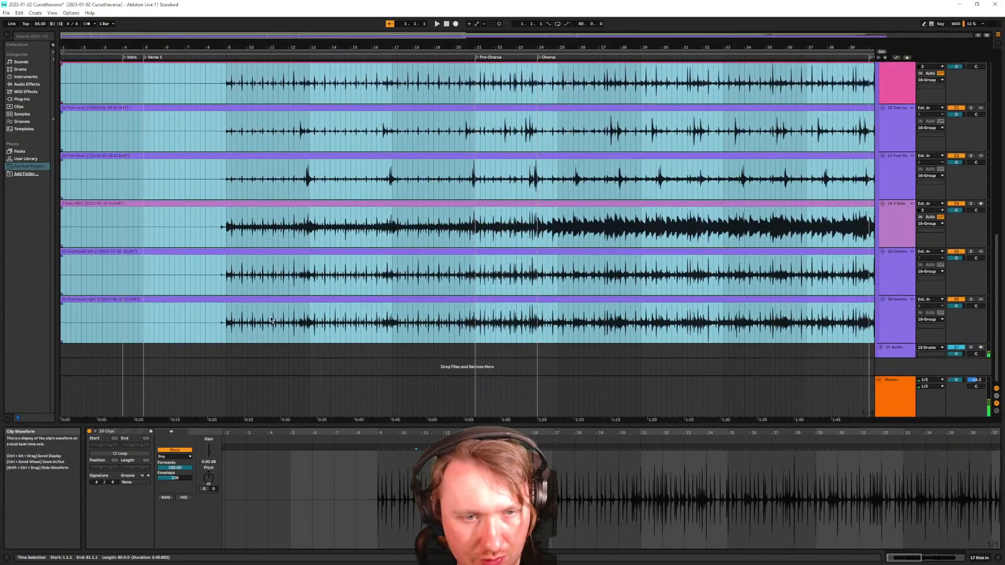
{"action": "left_click", "coordinate": [266, 362]}
{"action": "scroll", "coordinate": [225, 311], "scroll_direction": "up", "scroll_amount": 10}
{"action": "scroll", "coordinate": [231, 317], "scroll_direction": "up", "scroll_amount": 5}
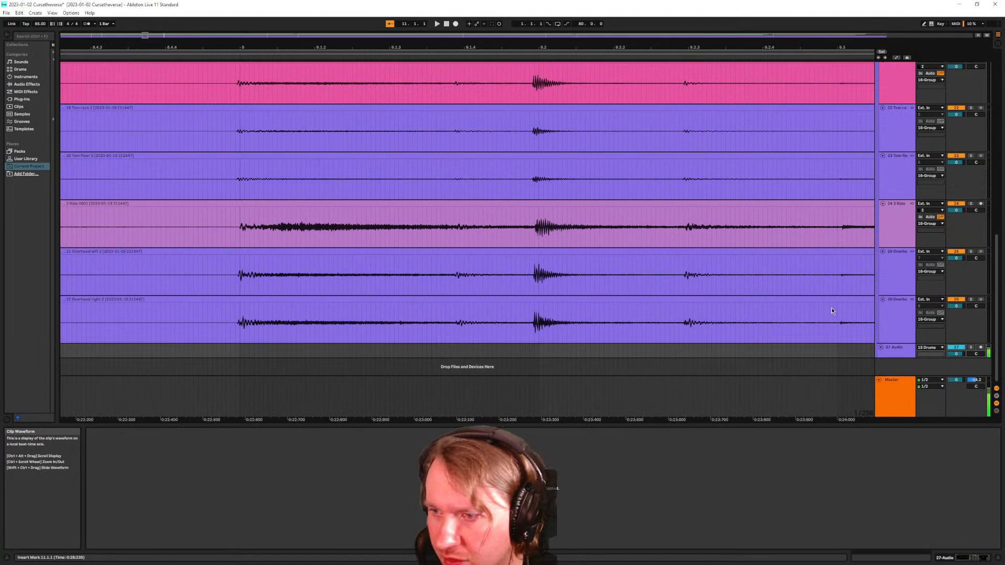
Unlink the drum tracks from Kick in to High hat
{"action": "left_click", "coordinate": [907, 327]}
{"action": "scroll", "coordinate": [651, 266], "scroll_direction": "down", "scroll_amount": 15}
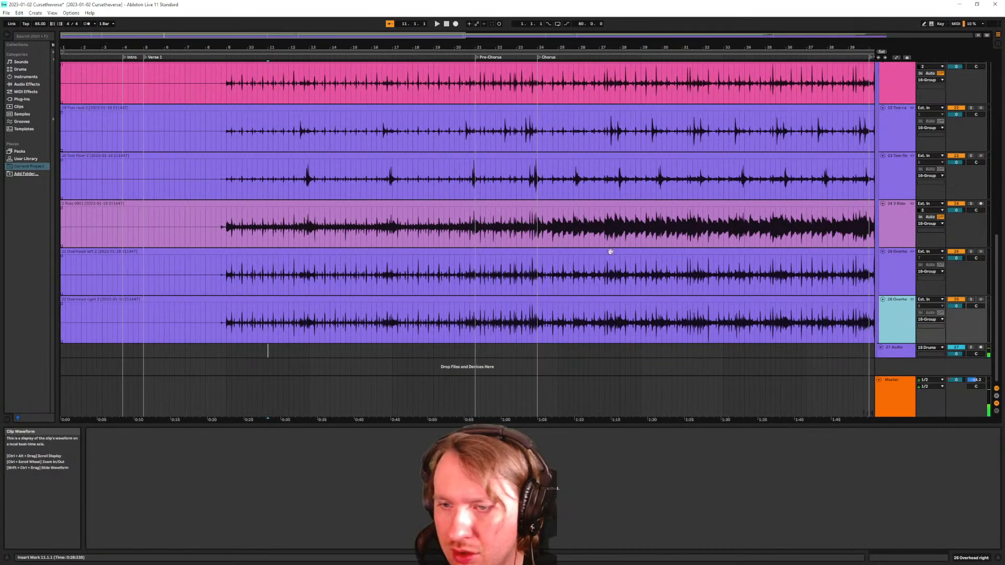
{"action": "scroll", "coordinate": [837, 237], "scroll_direction": "up", "scroll_amount": 2}
{"action": "scroll", "coordinate": [798, 228], "scroll_direction": "up", "scroll_amount": 10}
{"action": "scroll", "coordinate": [801, 231], "scroll_direction": "down", "scroll_amount": 15}
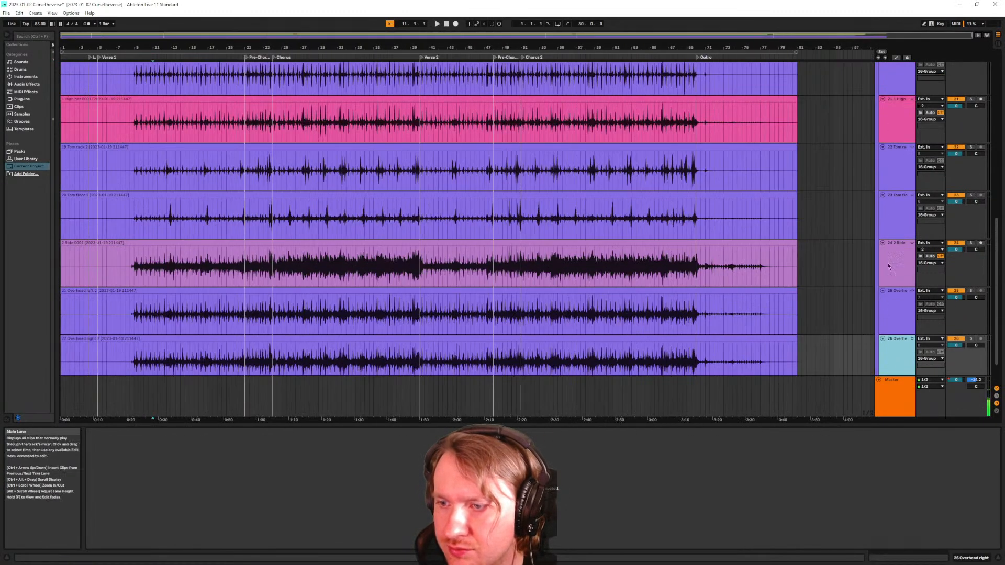
{"action": "scroll", "coordinate": [894, 288], "scroll_direction": "up", "scroll_amount": 2}
{"action": "scroll", "coordinate": [898, 308], "scroll_direction": "down", "scroll_amount": 2}
{"action": "scroll", "coordinate": [904, 330], "scroll_direction": "up", "scroll_amount": 5}
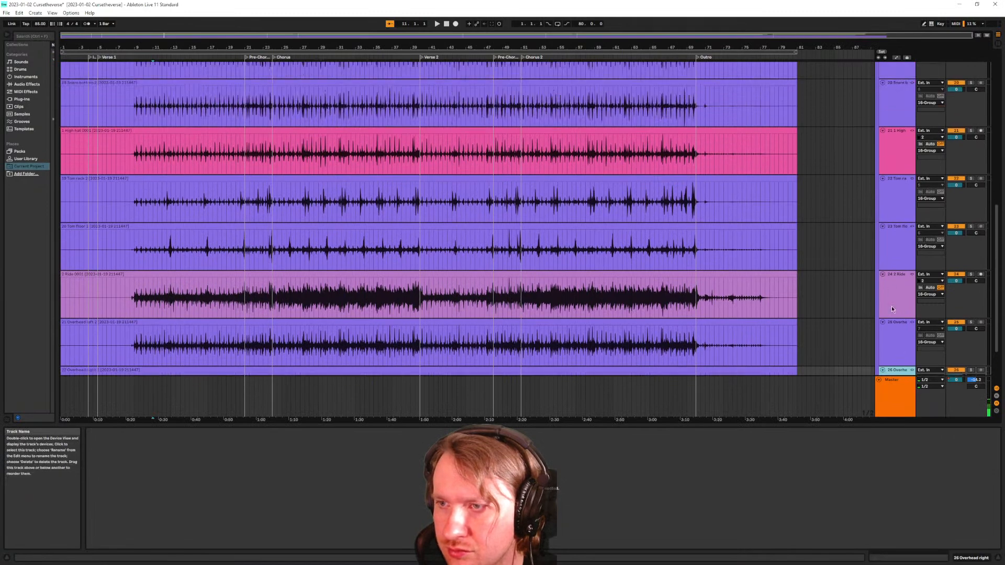
{"action": "scroll", "coordinate": [877, 236], "scroll_direction": "up", "scroll_amount": 3}
{"action": "left_click", "coordinate": [896, 157], "text": "shift"}
{"action": "right_click", "coordinate": [909, 155]}
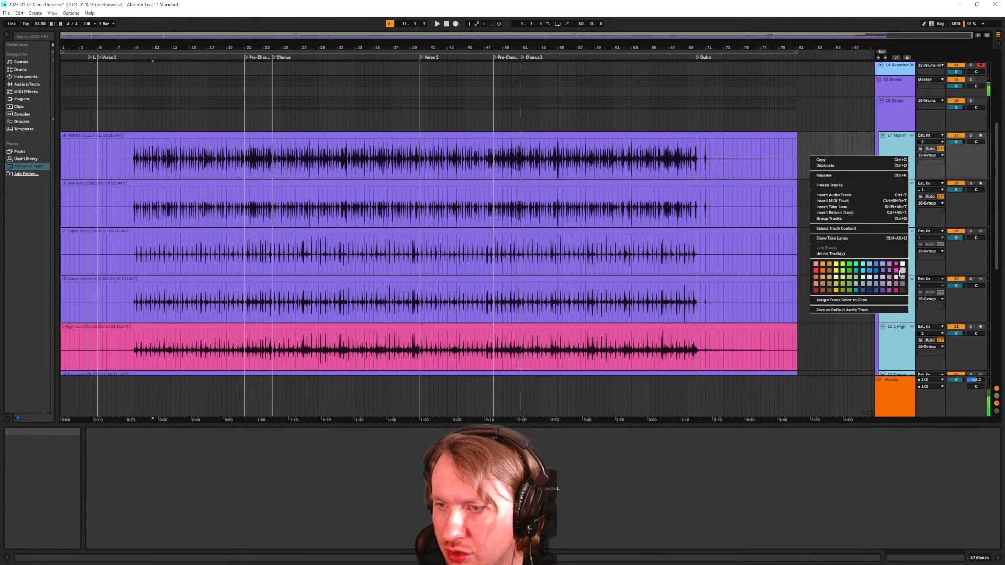
{"action": "left_click", "coordinate": [869, 255]}
{"action": "scroll", "coordinate": [435, 267], "scroll_direction": "down", "scroll_amount": 6}
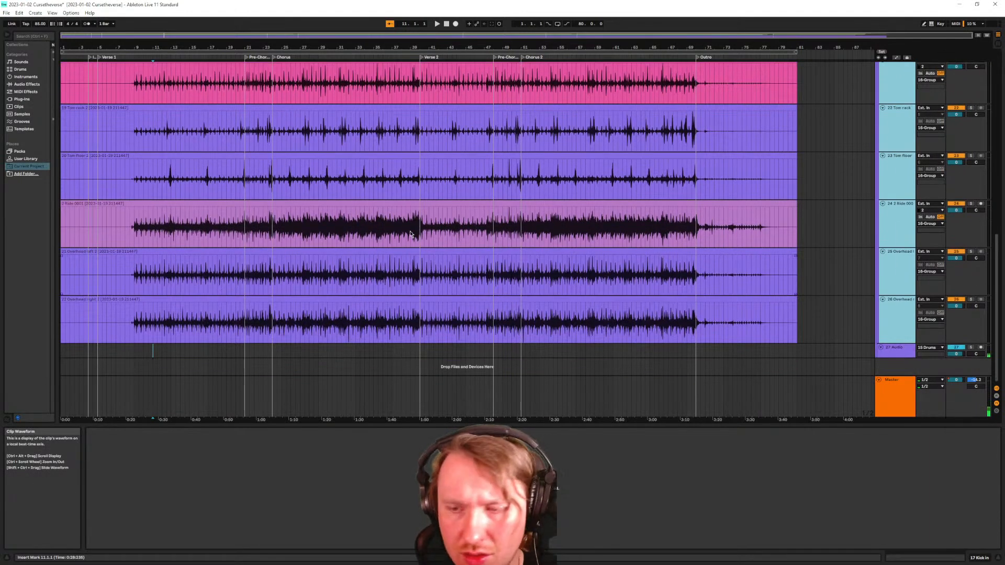
Open the Overhead right clip's details and zoom in on the overhead clips around bar 7
{"action": "left_click", "coordinate": [115, 307]}
{"action": "scroll", "coordinate": [139, 305], "scroll_direction": "up", "scroll_amount": 8, "text": "ctrl"}
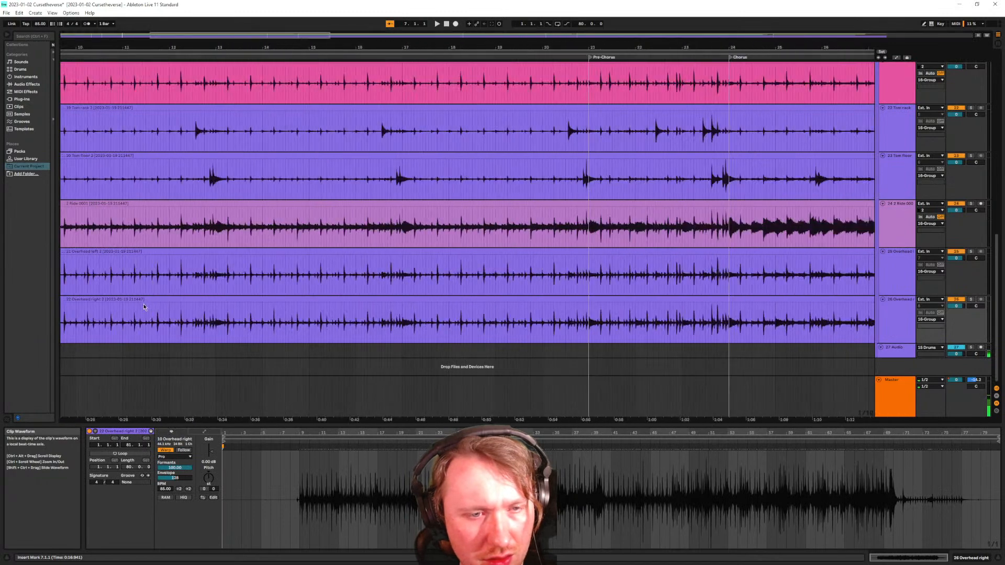
{"action": "scroll", "coordinate": [137, 308], "scroll_direction": "up", "scroll_amount": 10, "text": "ctrl"}
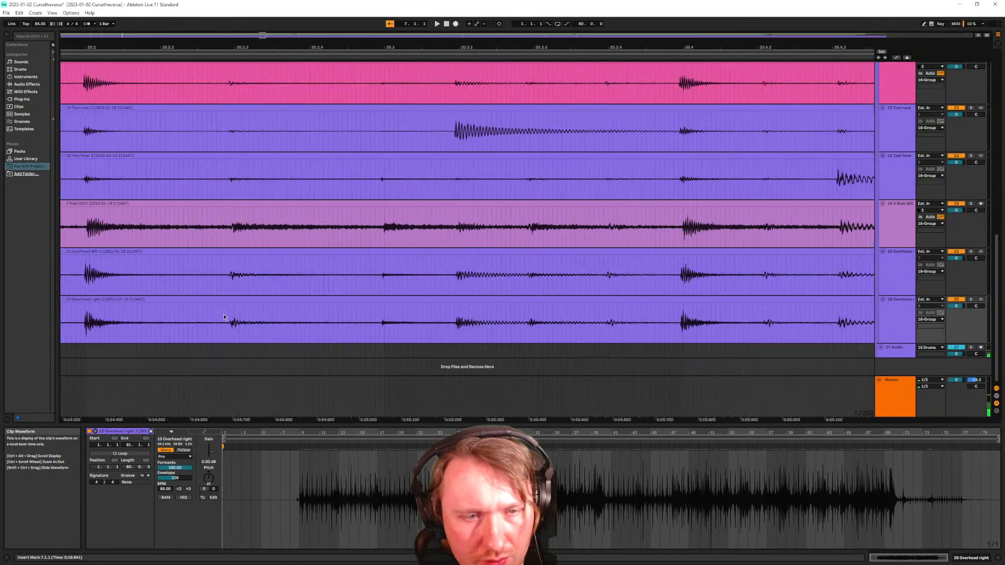
{"action": "scroll", "coordinate": [129, 314], "scroll_direction": "left", "scroll_amount": 10}
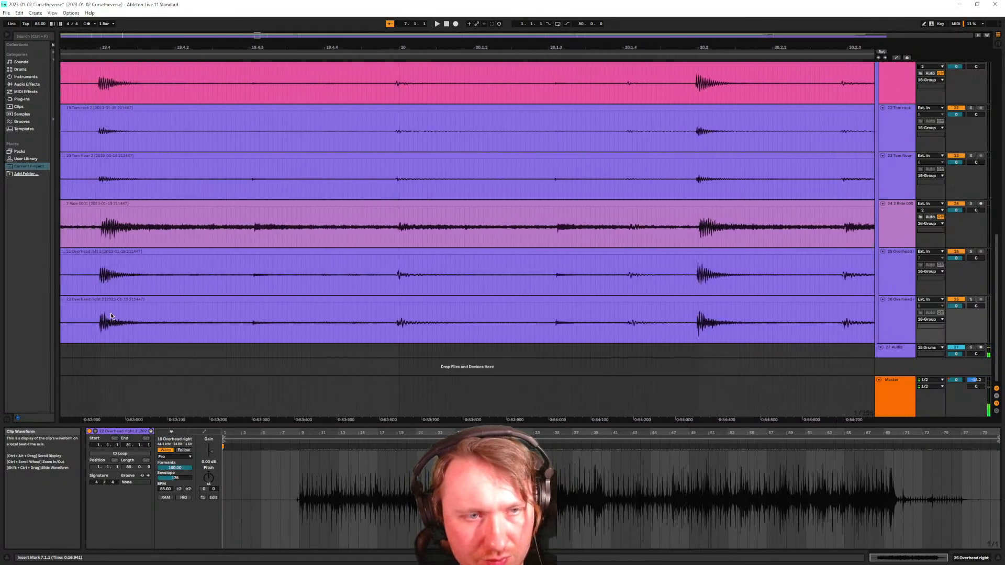
{"action": "scroll", "coordinate": [103, 314], "scroll_direction": "left", "scroll_amount": 10}
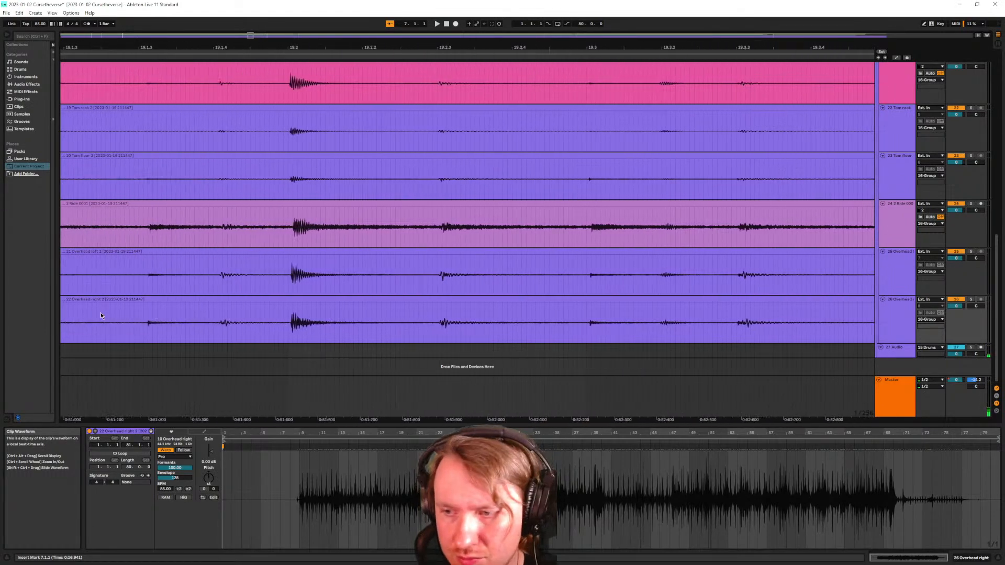
{"action": "scroll", "coordinate": [196, 322], "scroll_direction": "down", "scroll_amount": 10, "text": "ctrl"}
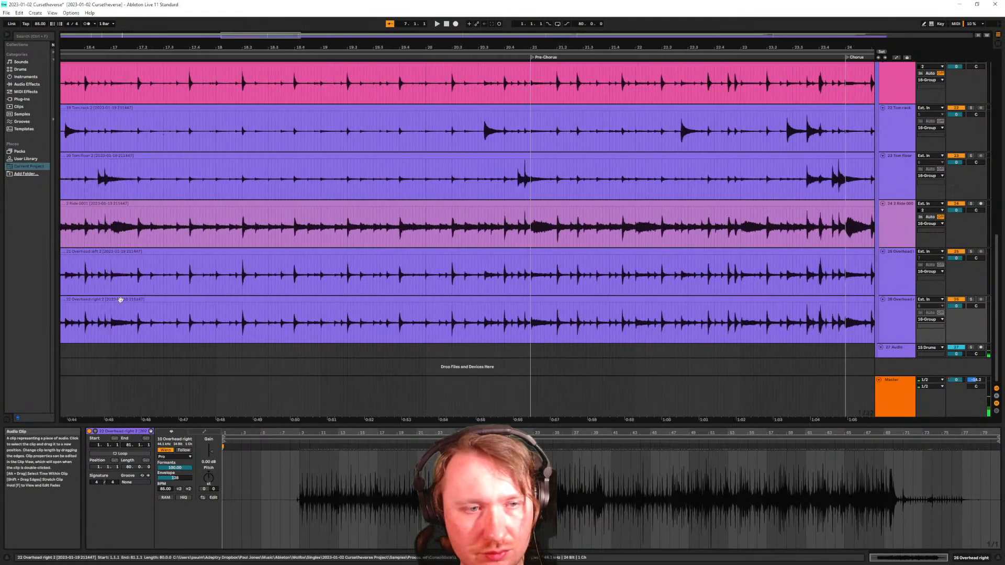
{"action": "scroll", "coordinate": [105, 295], "scroll_direction": "left", "scroll_amount": 15}
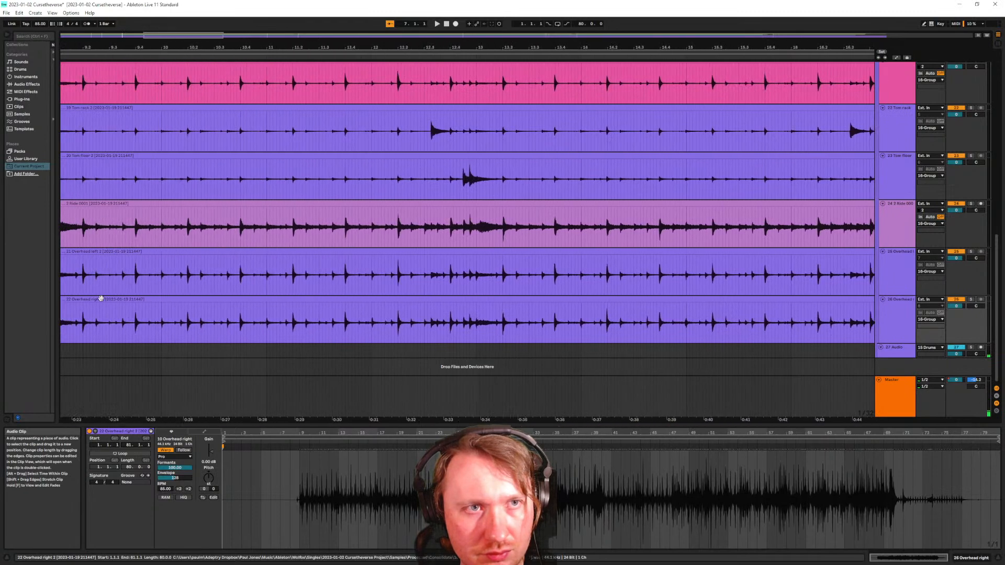
{"action": "left_click", "coordinate": [99, 314]}
{"action": "scroll", "coordinate": [278, 328], "scroll_direction": "up", "scroll_amount": 20, "text": "ctrl"}
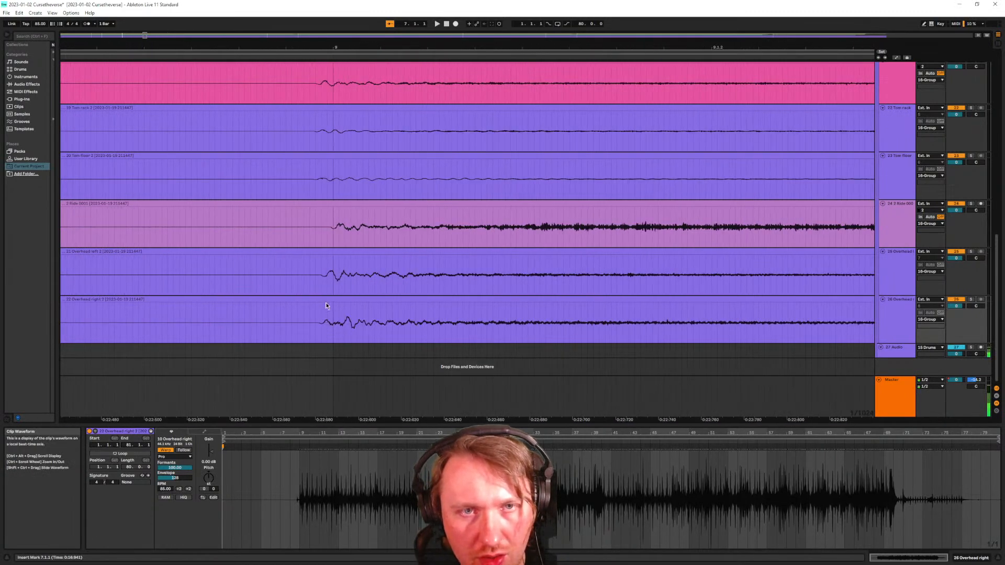
{"action": "scroll", "coordinate": [334, 325], "scroll_direction": "up", "scroll_amount": 10}
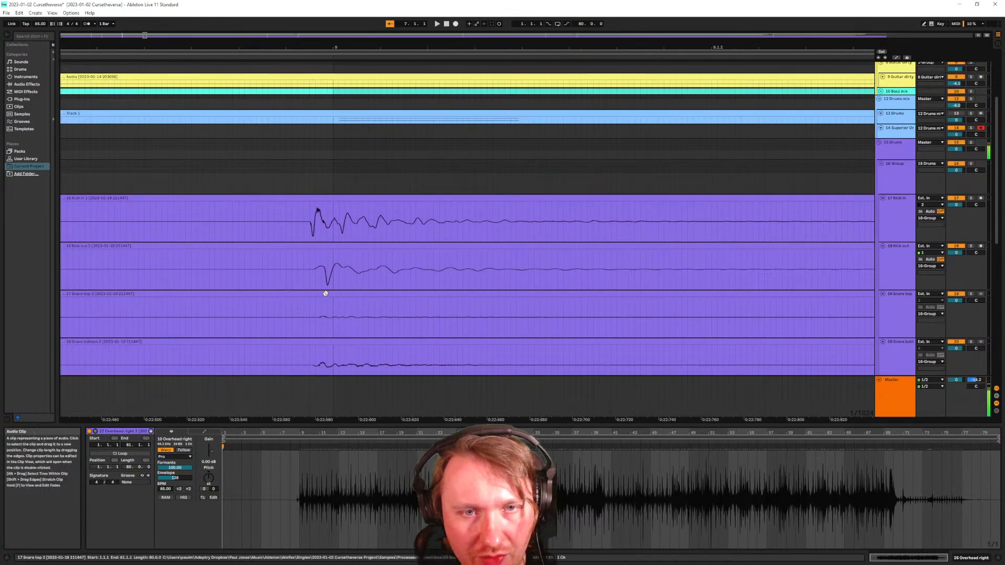
{"action": "scroll", "coordinate": [300, 276], "scroll_direction": "down", "scroll_amount": 3}
{"action": "scroll", "coordinate": [313, 240], "scroll_direction": "down", "scroll_amount": 3}
{"action": "scroll", "coordinate": [330, 242], "scroll_direction": "down", "scroll_amount": 1}
{"action": "scroll", "coordinate": [326, 240], "scroll_direction": "up", "scroll_amount": 1}
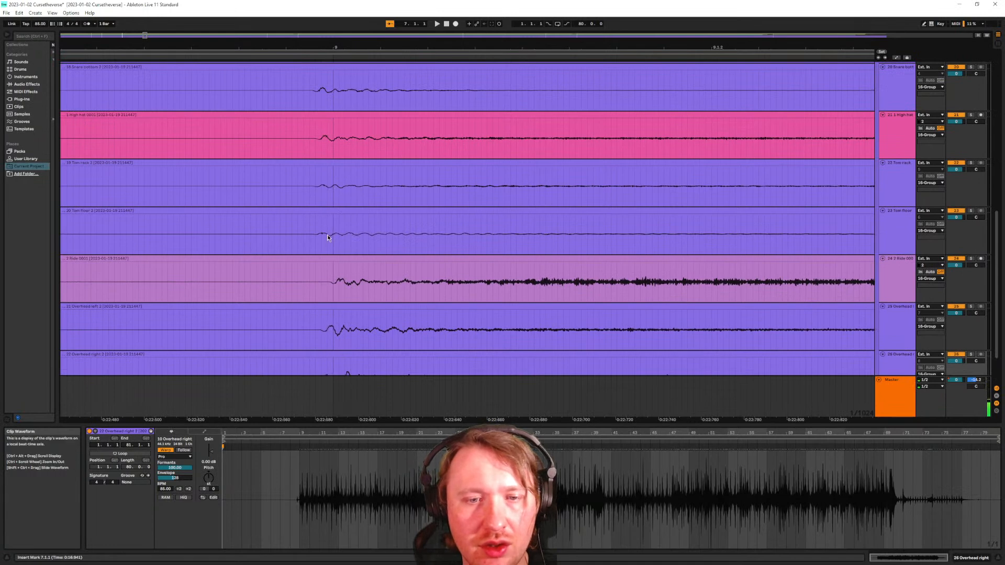
{"action": "scroll", "coordinate": [320, 246], "scroll_direction": "down", "scroll_amount": 1}
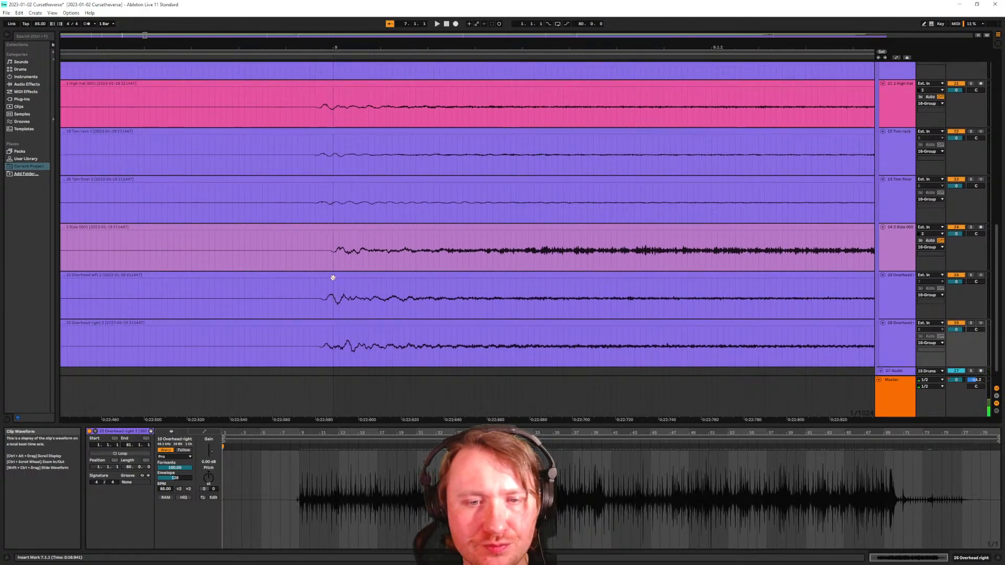
{"action": "scroll", "coordinate": [341, 290], "scroll_direction": "up", "scroll_amount": 6}
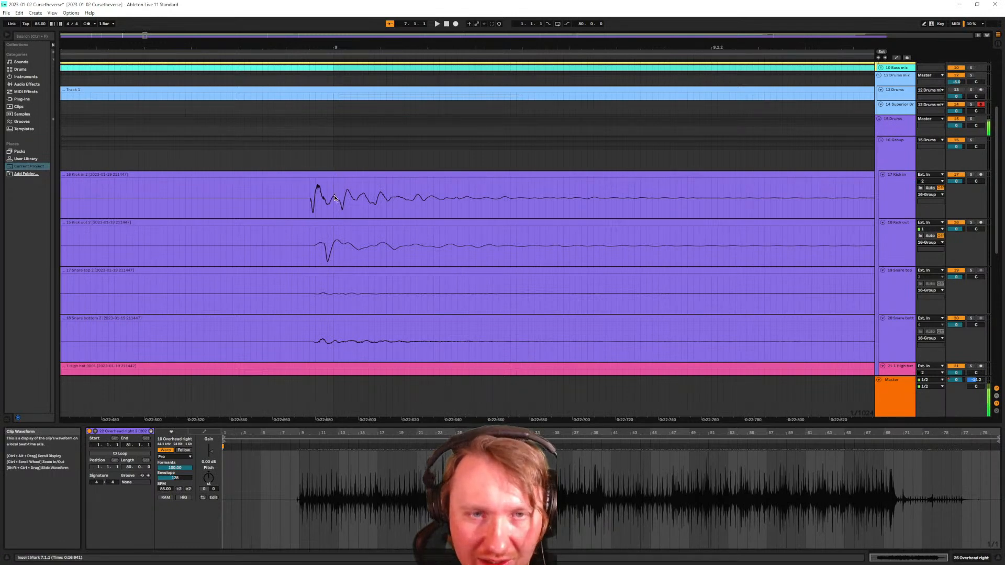
{"action": "scroll", "coordinate": [332, 212], "scroll_direction": "down", "scroll_amount": 6}
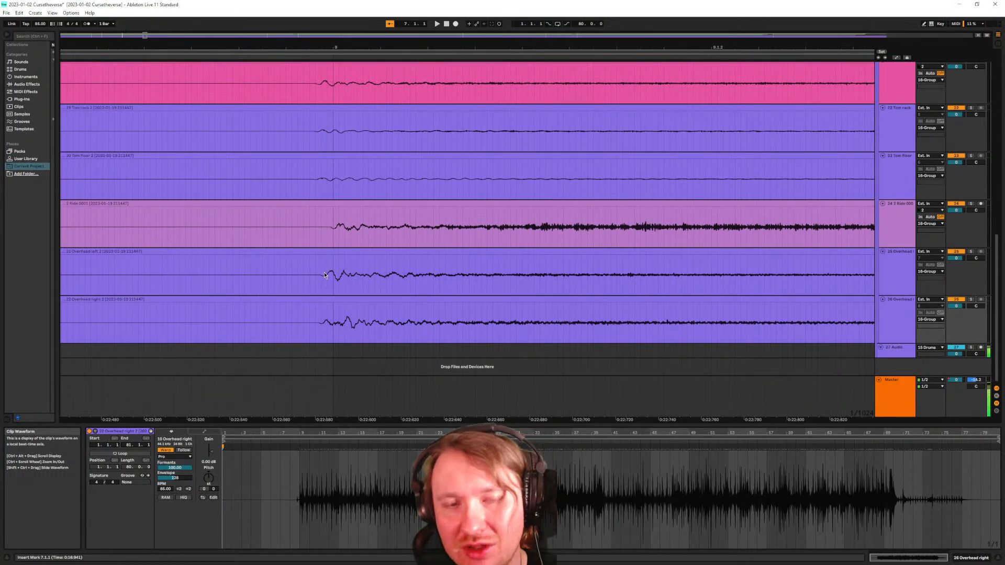
{"action": "scroll", "coordinate": [324, 272], "scroll_direction": "down", "scroll_amount": 2, "text": "ctrl"}
Browse the drum tracks and set the start point at 9.1.4 on the Tom rack
{"action": "scroll", "coordinate": [318, 291], "scroll_direction": "up", "scroll_amount": 5}
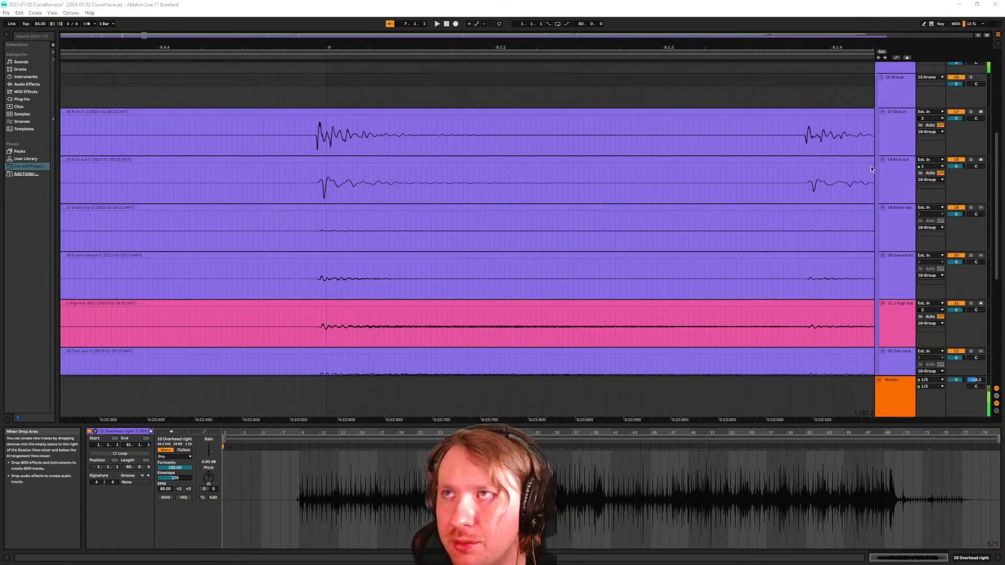
{"action": "scroll", "coordinate": [287, 227], "scroll_direction": "down", "scroll_amount": 5}
{"action": "scroll", "coordinate": [298, 275], "scroll_direction": "down", "scroll_amount": 3}
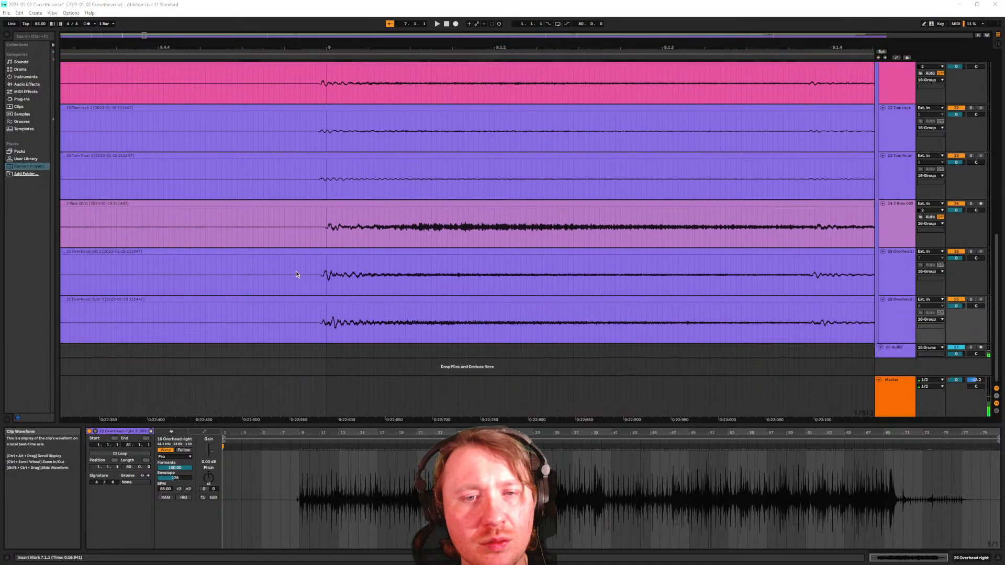
{"action": "scroll", "coordinate": [375, 233], "scroll_direction": "up", "scroll_amount": 2}
{"action": "scroll", "coordinate": [428, 247], "scroll_direction": "down", "scroll_amount": 3}
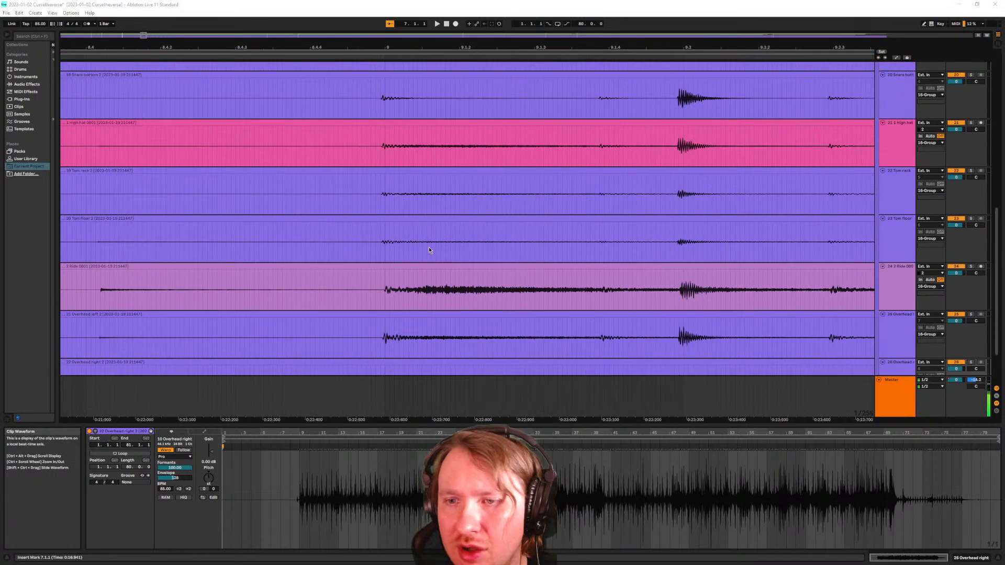
{"action": "scroll", "coordinate": [658, 222], "scroll_direction": "up", "scroll_amount": 7}
{"action": "scroll", "coordinate": [659, 222], "scroll_direction": "down", "scroll_amount": 3}
{"action": "scroll", "coordinate": [661, 234], "scroll_direction": "down", "scroll_amount": 3}
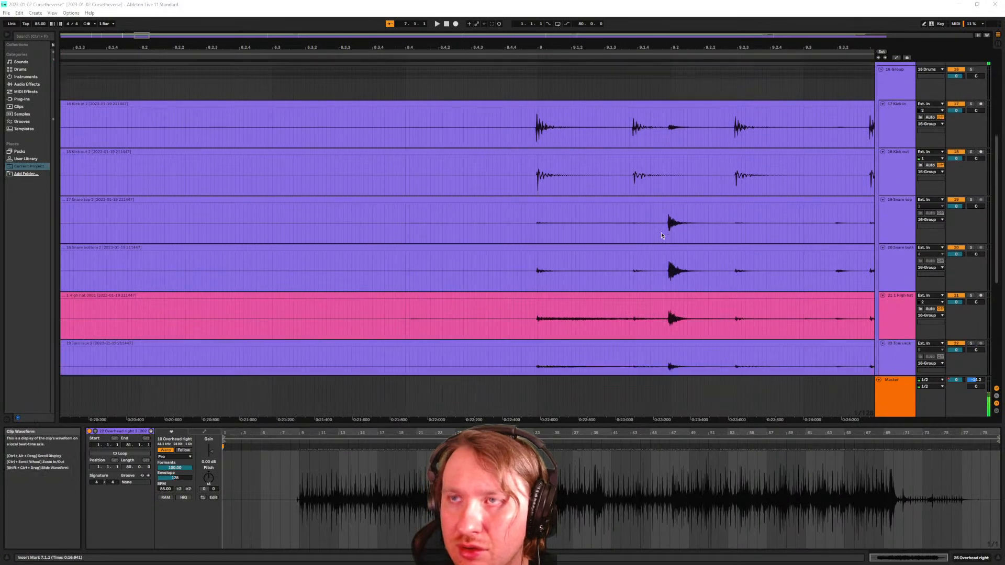
{"action": "scroll", "coordinate": [649, 212], "scroll_direction": "down", "scroll_amount": 2}
{"action": "scroll", "coordinate": [651, 210], "scroll_direction": "right", "scroll_amount": 3}
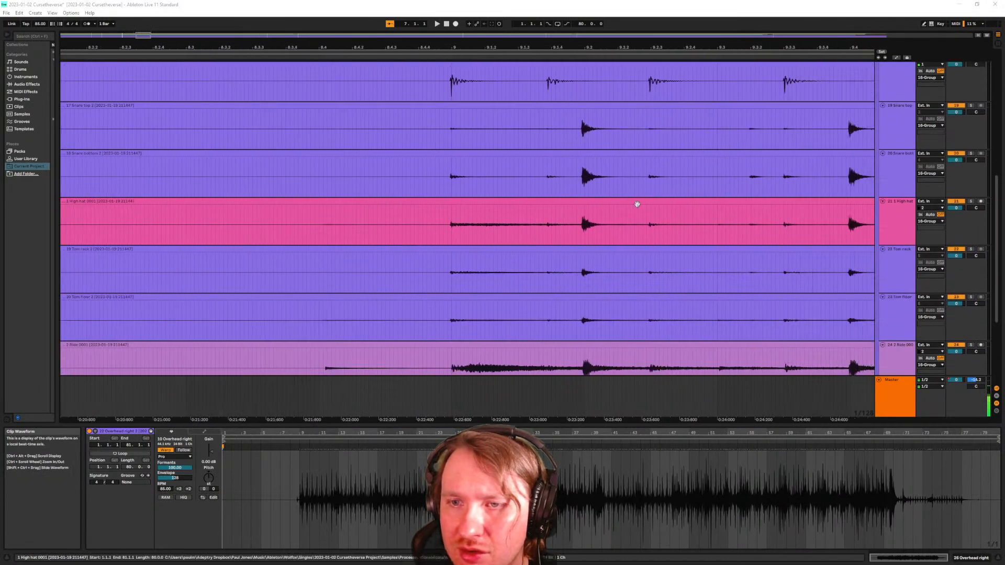
{"action": "scroll", "coordinate": [548, 182], "scroll_direction": "right", "scroll_amount": 1}
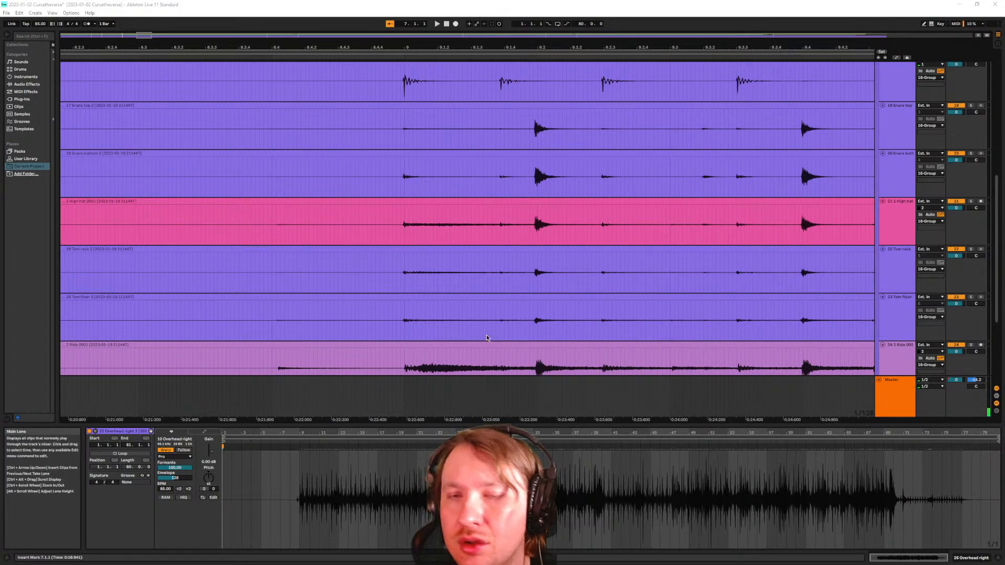
{"action": "left_click", "coordinate": [512, 291]}
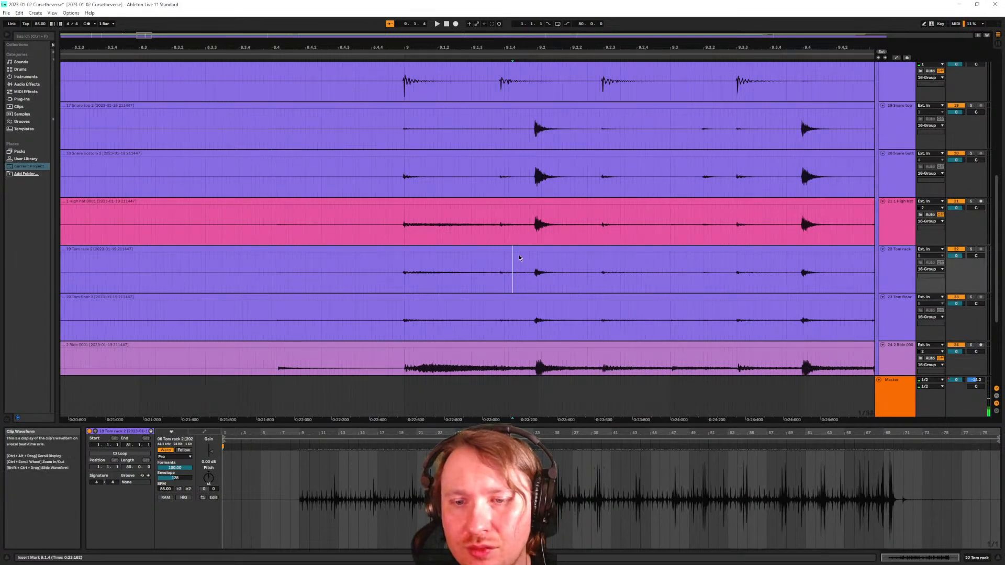
Compare transients across tracks, then play the drums from the Ride clip
{"action": "scroll", "coordinate": [512, 238], "scroll_direction": "down", "scroll_amount": 2}
{"action": "scroll", "coordinate": [512, 236], "scroll_direction": "down", "scroll_amount": 3}
{"action": "scroll", "coordinate": [539, 324], "scroll_direction": "up", "scroll_amount": 1}
{"action": "scroll", "coordinate": [539, 324], "scroll_direction": "up", "scroll_amount": 3}
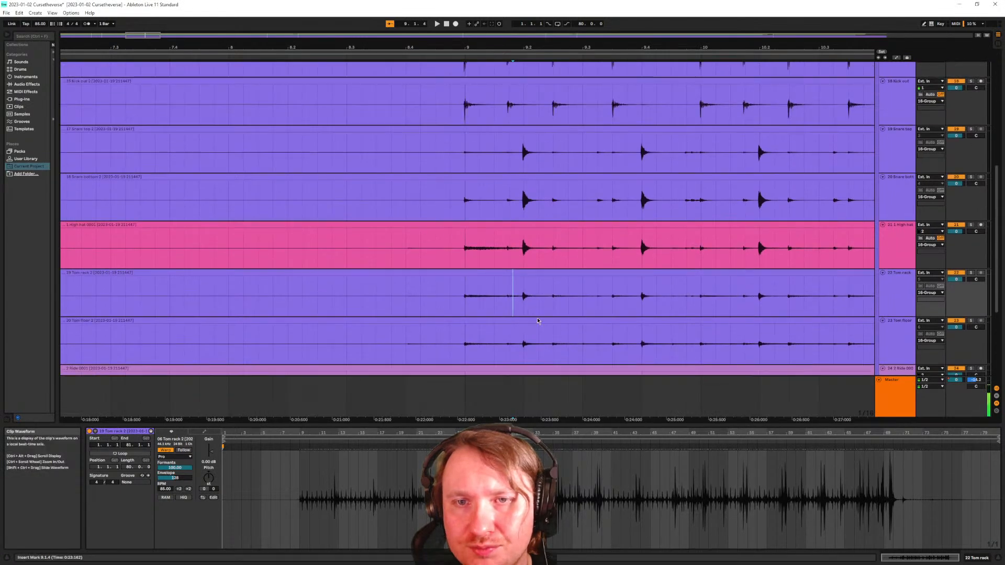
{"action": "scroll", "coordinate": [532, 225], "scroll_direction": "up", "scroll_amount": 5}
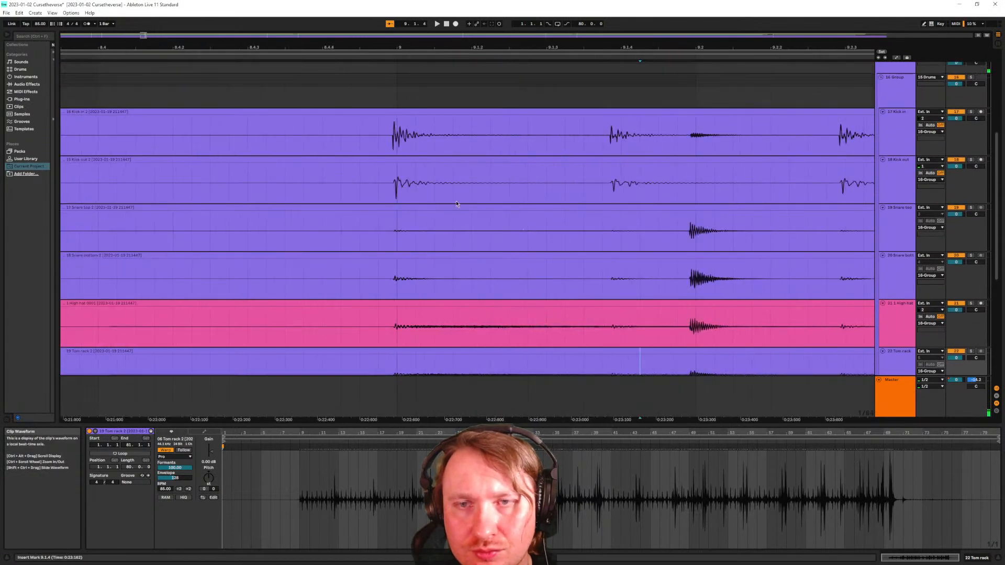
{"action": "scroll", "coordinate": [654, 168], "scroll_direction": "left", "scroll_amount": 2}
{"action": "scroll", "coordinate": [649, 169], "scroll_direction": "right", "scroll_amount": 4}
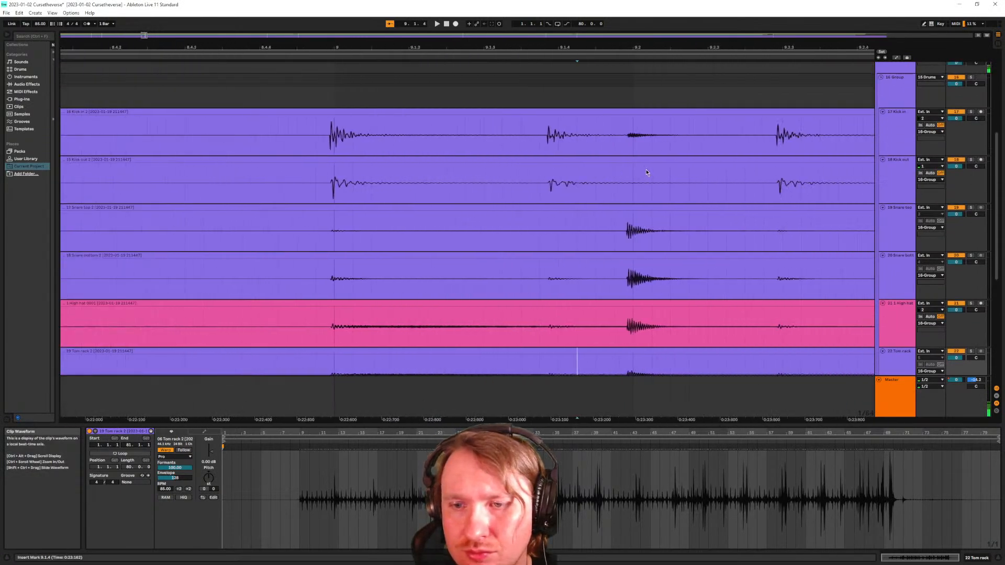
{"action": "scroll", "coordinate": [553, 152], "scroll_direction": "down", "scroll_amount": 3}
{"action": "scroll", "coordinate": [655, 191], "scroll_direction": "left", "scroll_amount": 2}
{"action": "scroll", "coordinate": [655, 190], "scroll_direction": "right", "scroll_amount": 6}
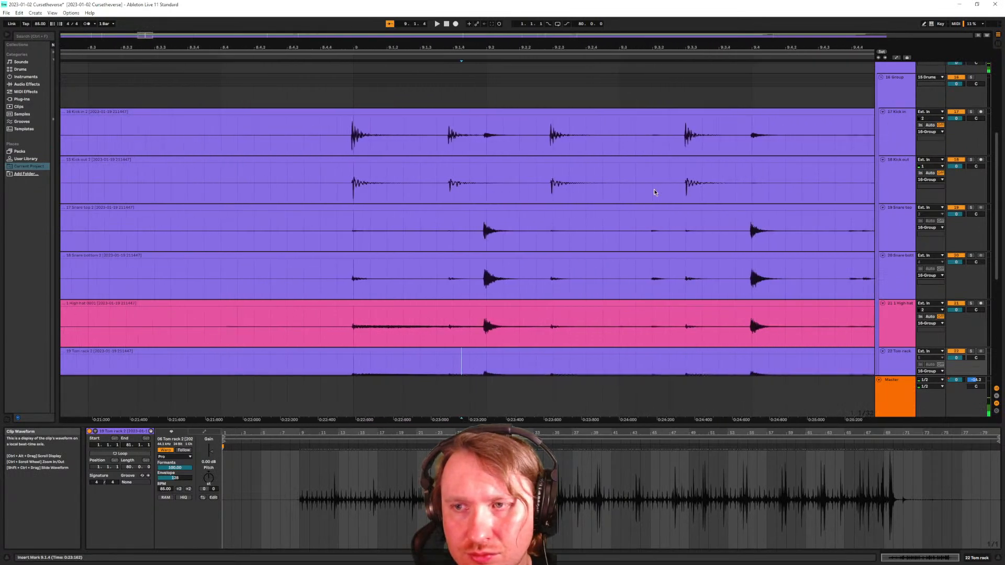
{"action": "scroll", "coordinate": [654, 189], "scroll_direction": "right", "scroll_amount": 4}
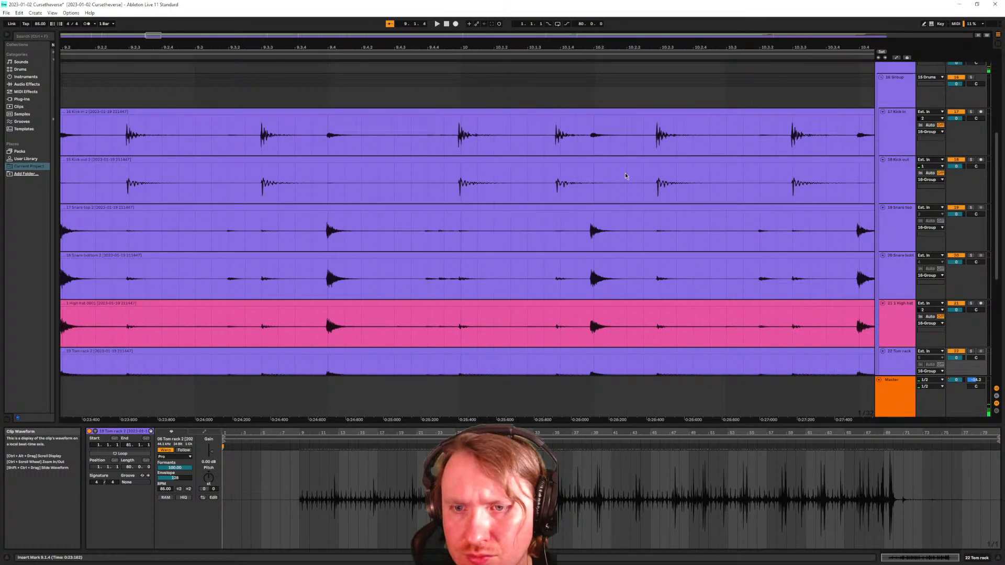
{"action": "scroll", "coordinate": [576, 181], "scroll_direction": "down", "scroll_amount": 3}
{"action": "scroll", "coordinate": [523, 151], "scroll_direction": "down", "scroll_amount": 5}
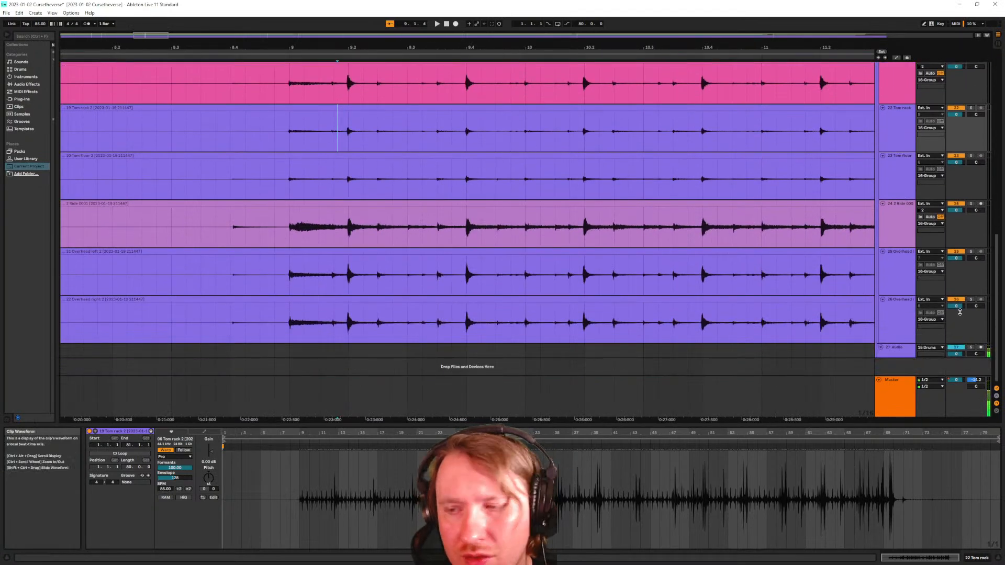
{"action": "left_click", "coordinate": [897, 334]}
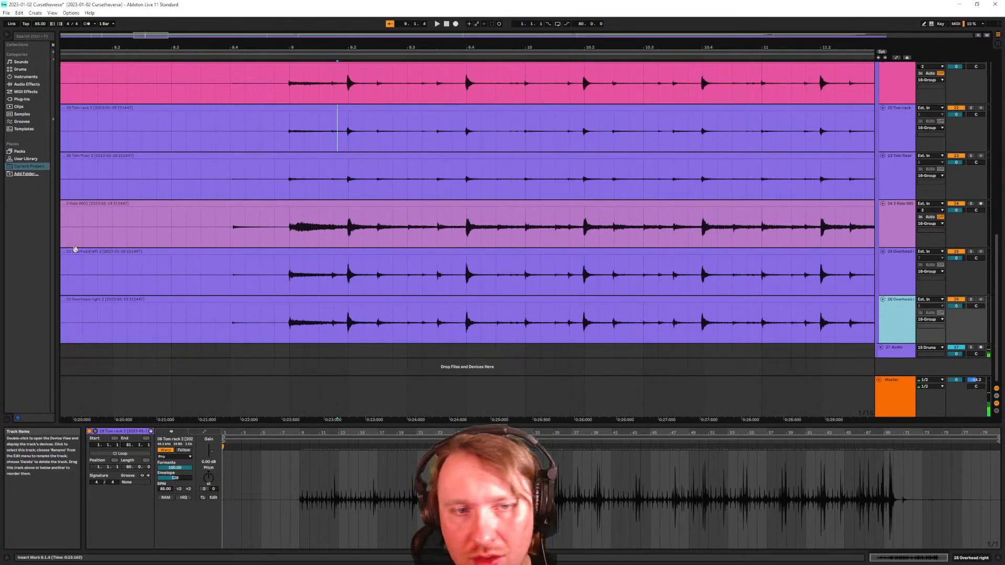
{"action": "left_click", "coordinate": [184, 228]}
{"action": "key", "text": "space"}
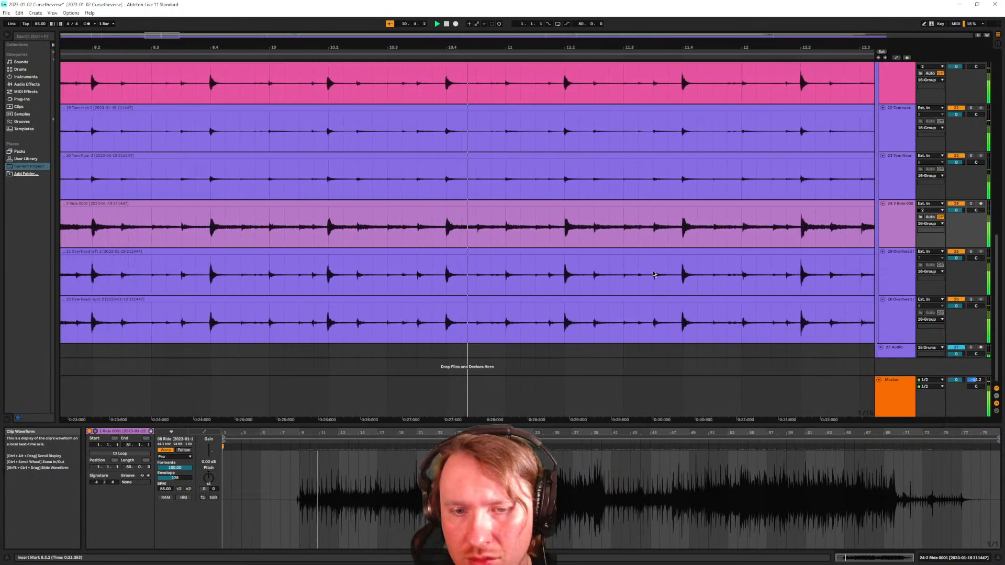
Freeze the drum tracks from Kick In downward (tracks 17–20)
{"action": "left_click", "coordinate": [910, 322]}
{"action": "scroll", "coordinate": [910, 314], "scroll_direction": "up", "scroll_amount": 10}
{"action": "left_click", "coordinate": [905, 201], "text": "shift"}
{"action": "right_click", "coordinate": [905, 201]}
{"action": "left_click", "coordinate": [906, 230]}
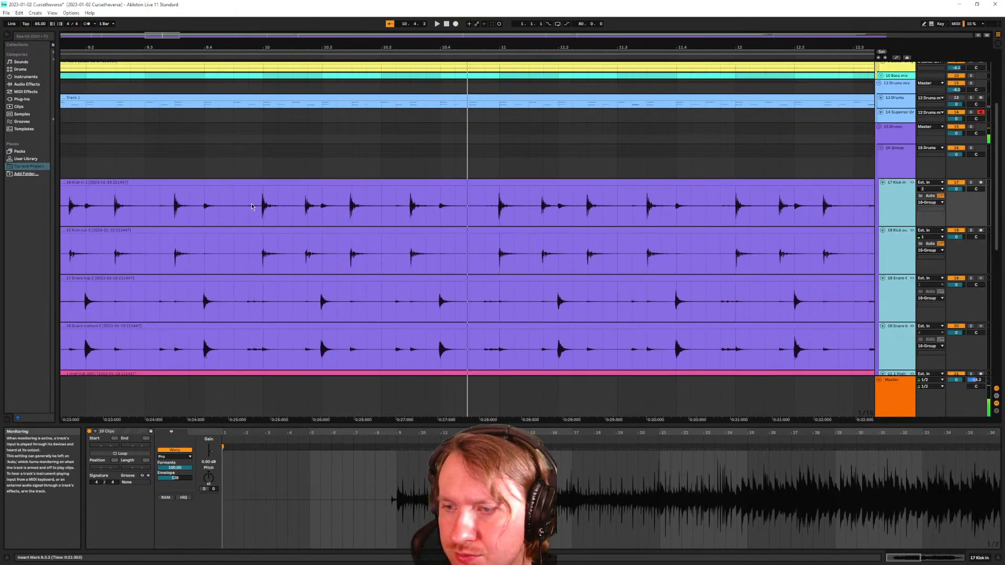
Select bars 9 to 11 across the kick and snare clips
{"action": "left_click_drag", "start_coordinate": [220, 203], "coordinate": [368, 228]}
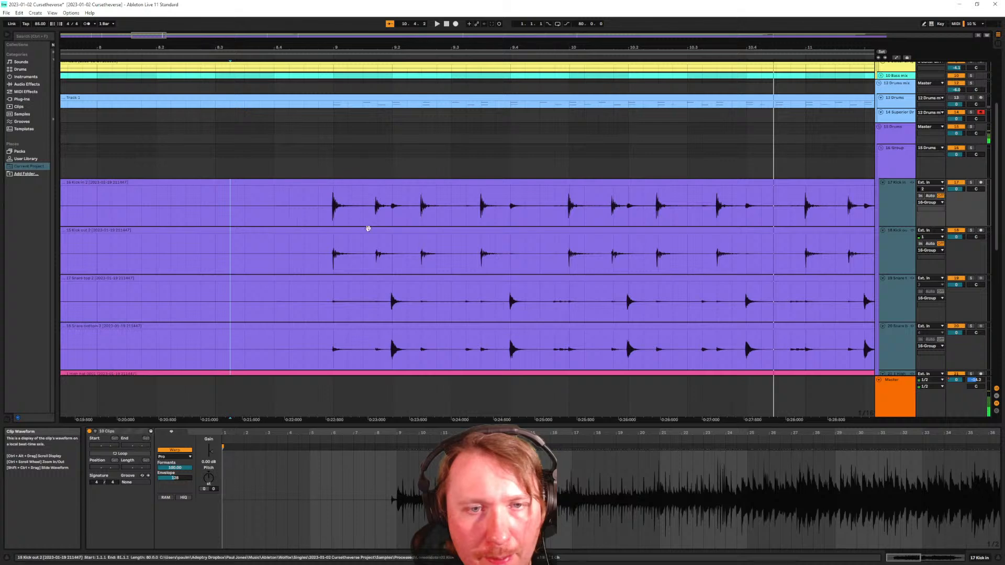
{"action": "double_click", "coordinate": [341, 183]}
{"action": "left_click", "coordinate": [346, 215]}
{"action": "scroll", "coordinate": [423, 216], "scroll_direction": "down", "scroll_amount": 3}
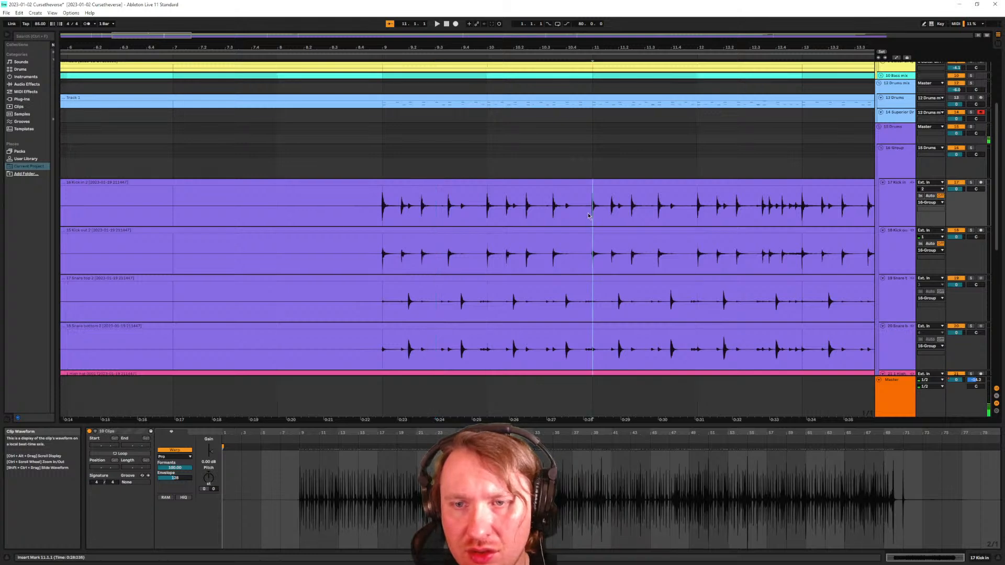
{"action": "left_click_drag", "start_coordinate": [585, 218], "coordinate": [419, 210]}
Bring the clips' first hits into view and remove the warp marker at bar 10
{"action": "left_click_drag", "start_coordinate": [230, 460], "coordinate": [281, 460]}
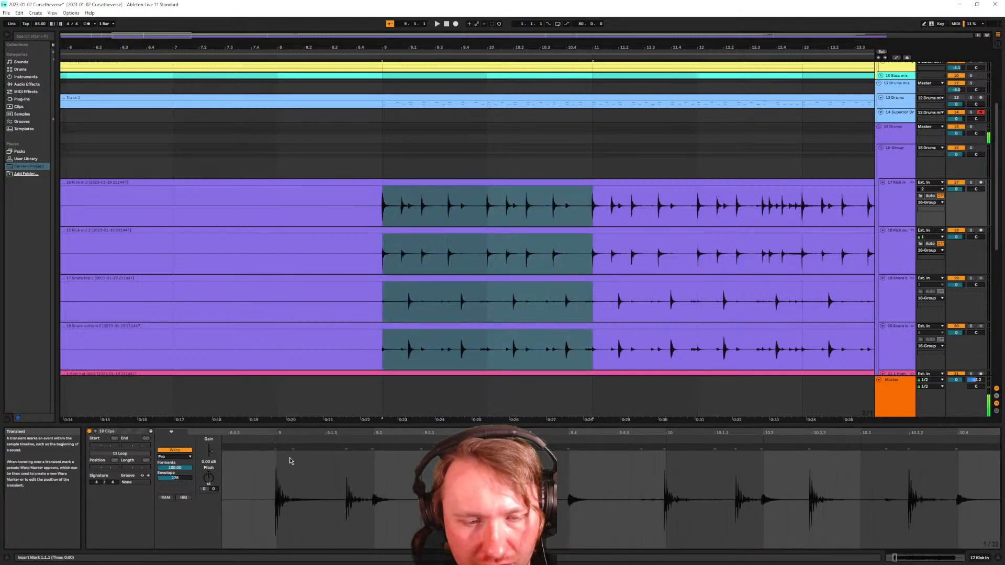
{"action": "scroll", "coordinate": [372, 453], "scroll_direction": "right", "scroll_amount": 2}
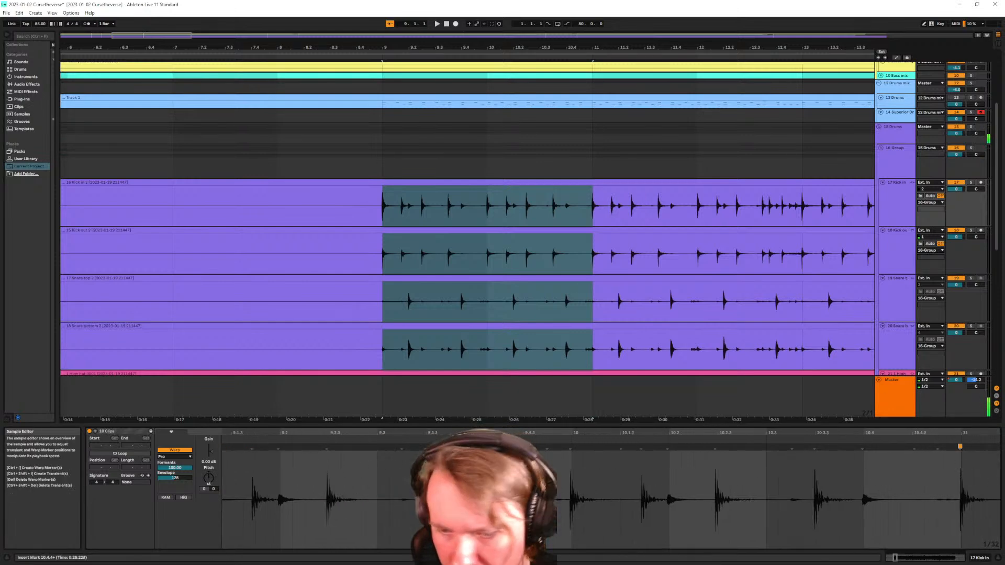
{"action": "scroll", "coordinate": [283, 471], "scroll_direction": "left", "scroll_amount": 2}
{"action": "left_click", "coordinate": [278, 447]}
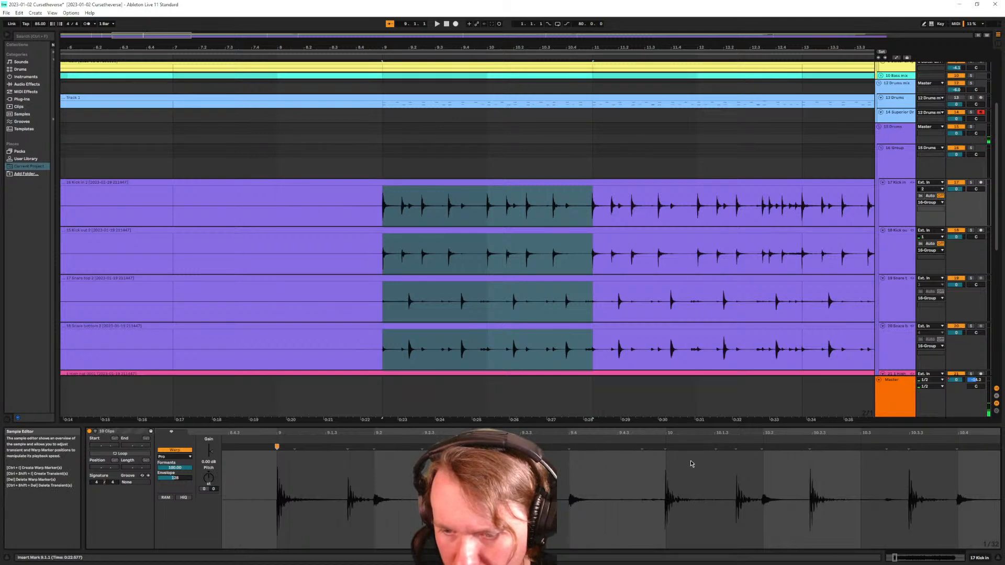
{"action": "left_click", "coordinate": [669, 449]}
{"action": "double_click", "coordinate": [666, 449]}
{"action": "scroll", "coordinate": [759, 476], "scroll_direction": "left", "scroll_amount": 1}
{"action": "scroll", "coordinate": [762, 477], "scroll_direction": "right", "scroll_amount": 2}
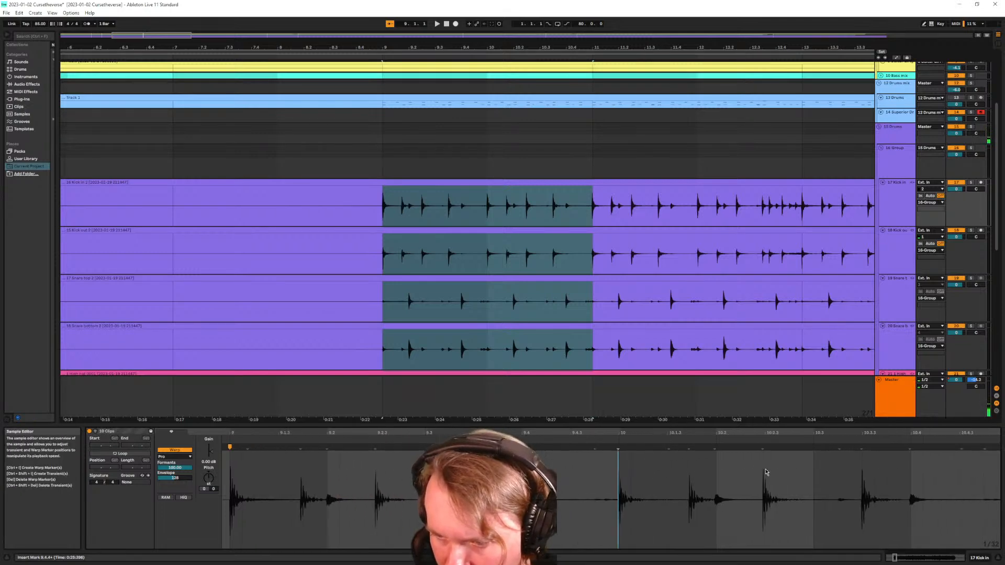
Add warp markers on the bar-10 kick transients, snapping one onto 10.2 and adding one at 10.4
{"action": "left_click", "coordinate": [762, 449]}
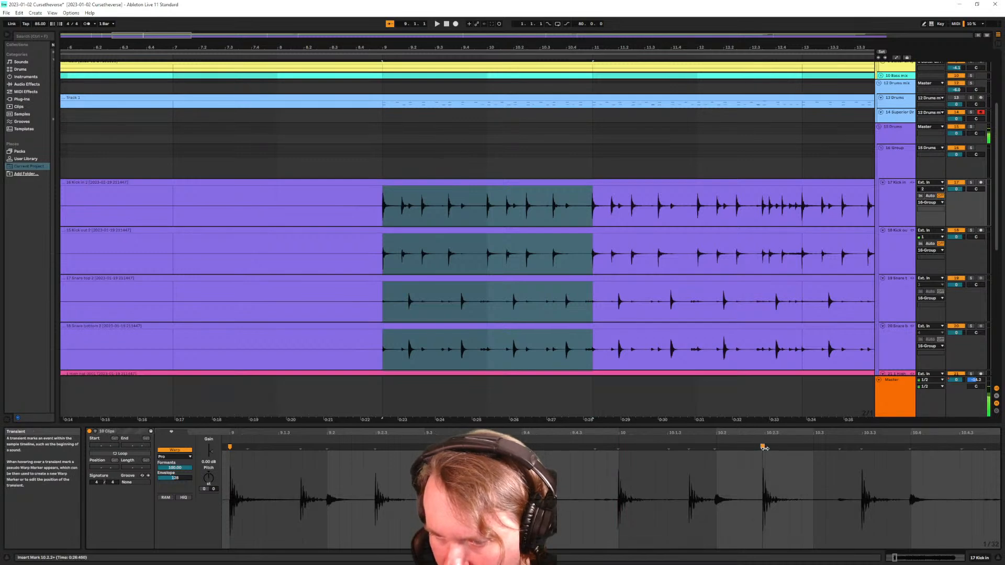
{"action": "left_click", "coordinate": [862, 448]}
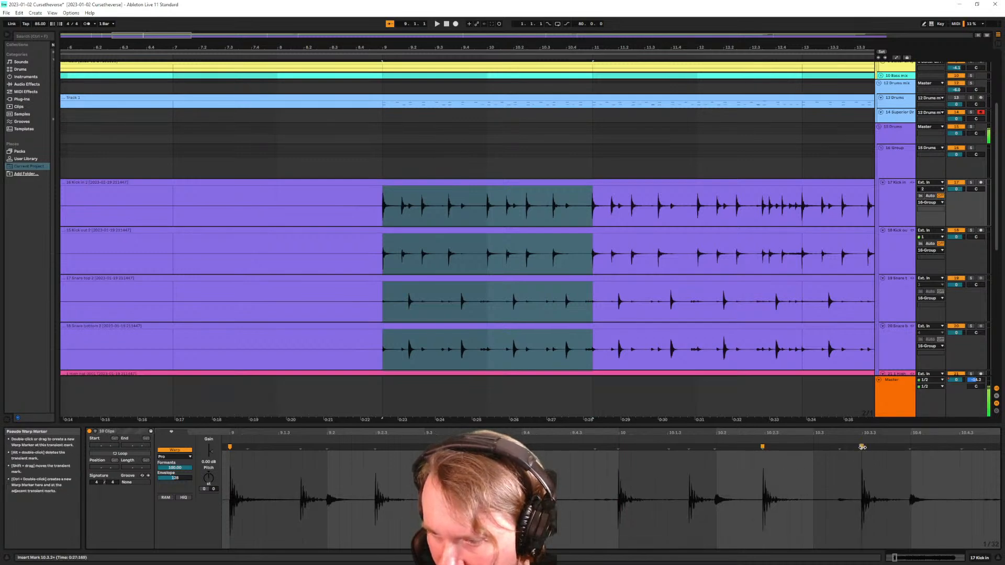
{"action": "left_click", "coordinate": [715, 448]}
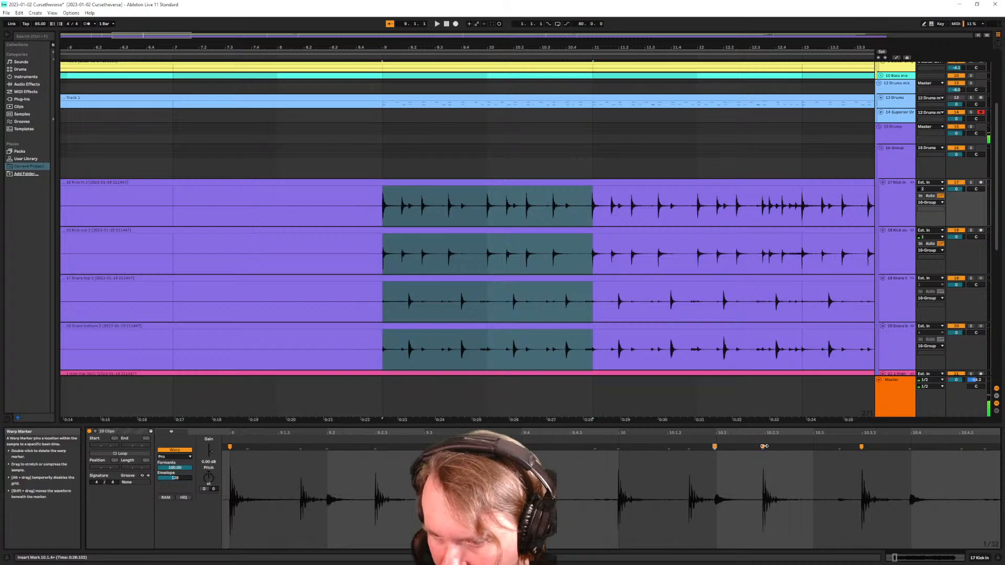
{"action": "double_click", "coordinate": [688, 448]}
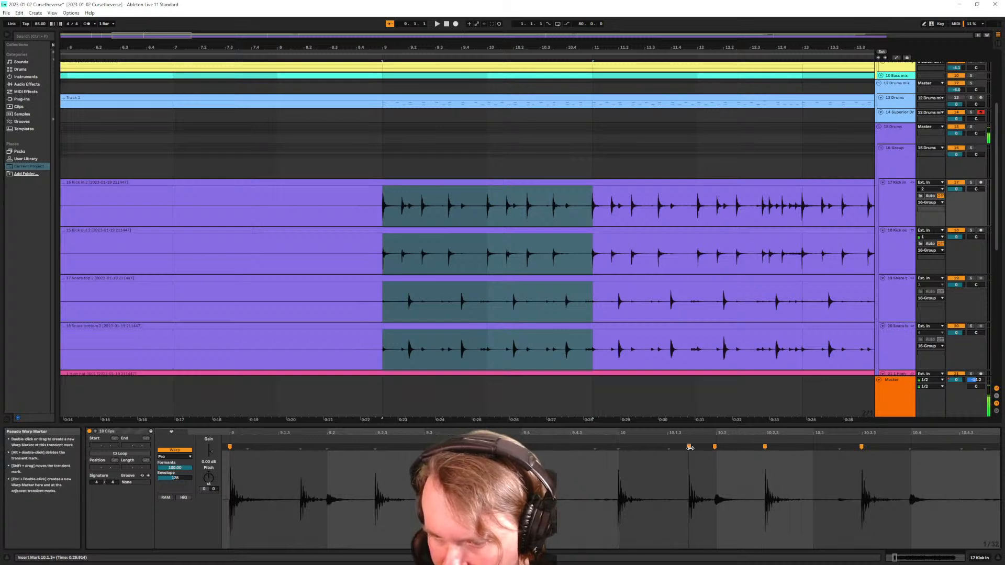
{"action": "double_click", "coordinate": [618, 448]}
{"action": "left_click_drag", "start_coordinate": [714, 448], "coordinate": [692, 448]}
{"action": "scroll", "coordinate": [813, 478], "scroll_direction": "left", "scroll_amount": 1}
{"action": "scroll", "coordinate": [805, 472], "scroll_direction": "right", "scroll_amount": 7}
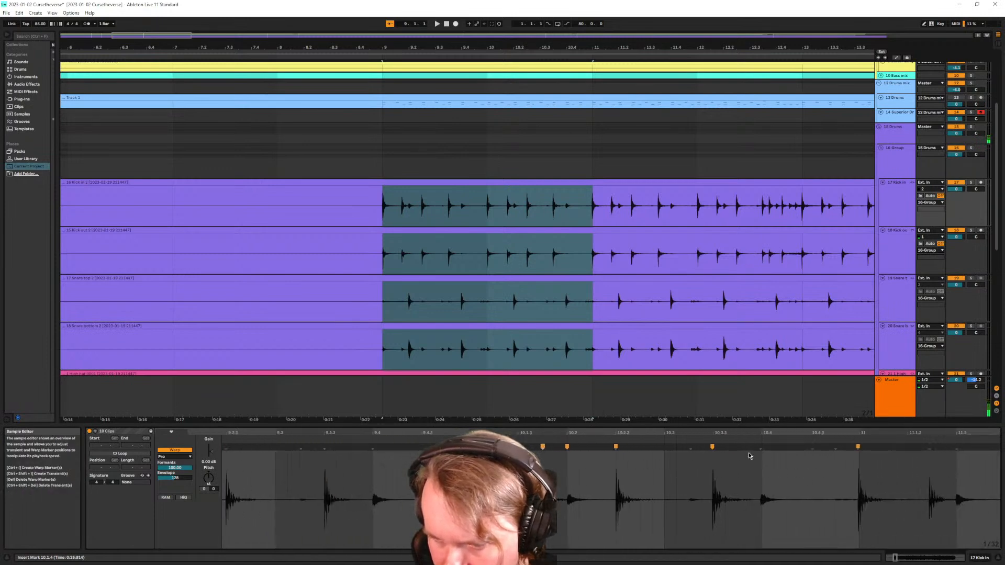
{"action": "double_click", "coordinate": [762, 447]}
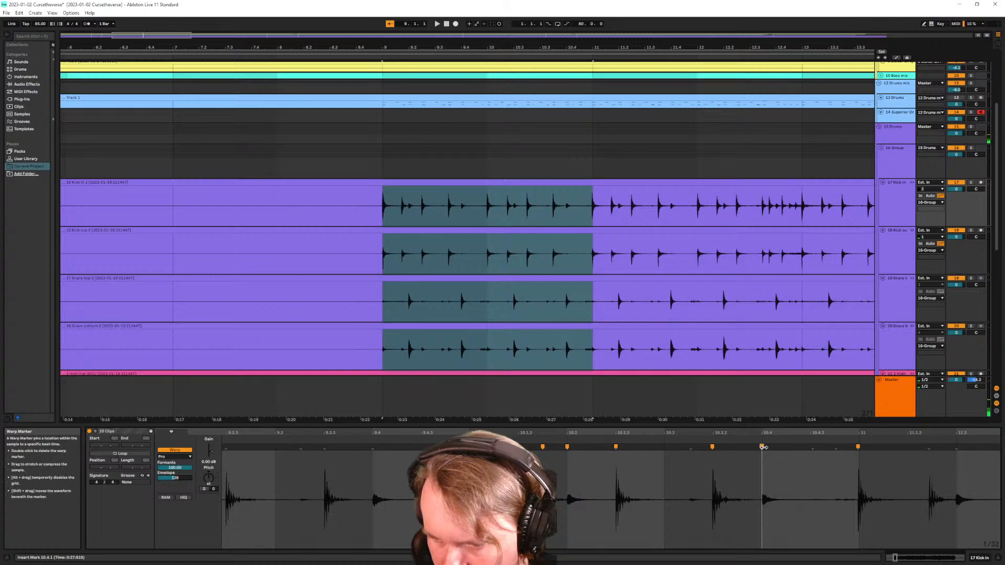
Add warp markers at 11.2, 11.2.2, 11.3 and 11.4, nudging the last onto 11.4.1
{"action": "scroll", "coordinate": [834, 471], "scroll_direction": "right", "scroll_amount": 5}
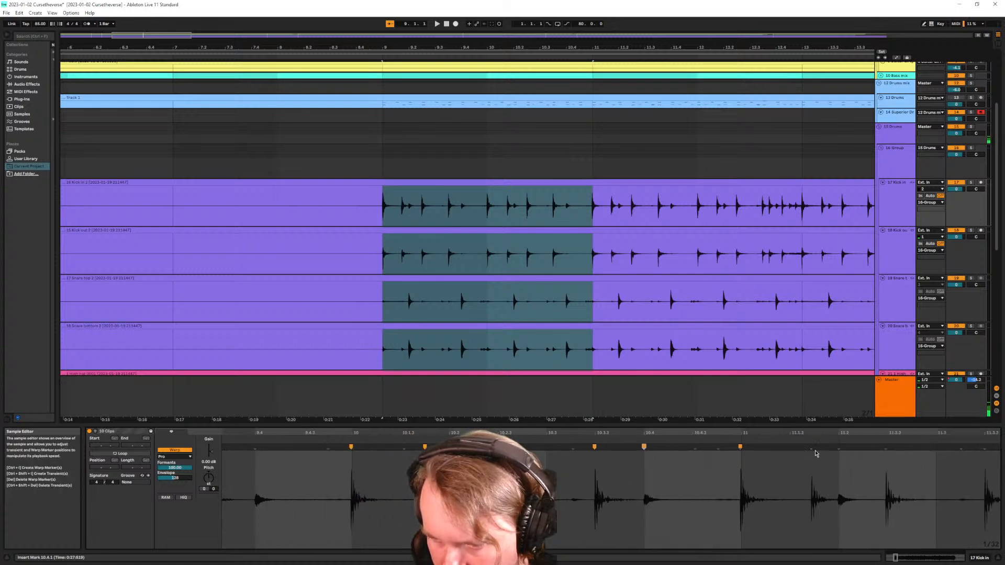
{"action": "left_click", "coordinate": [813, 451]}
{"action": "double_click", "coordinate": [839, 448]}
{"action": "scroll", "coordinate": [848, 462], "scroll_direction": "left", "scroll_amount": 2}
{"action": "scroll", "coordinate": [850, 463], "scroll_direction": "right", "scroll_amount": 8}
{"action": "double_click", "coordinate": [752, 447]}
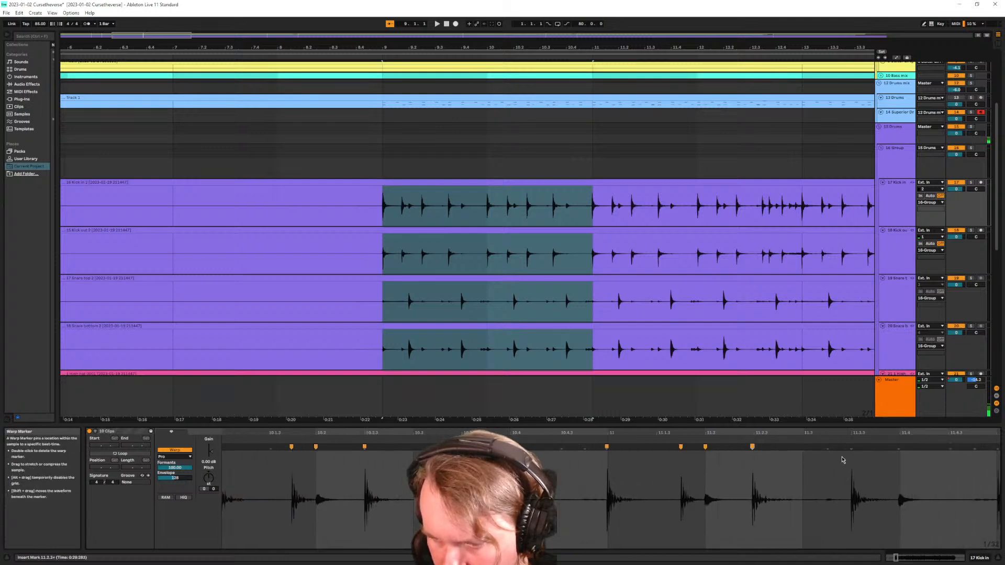
{"action": "double_click", "coordinate": [827, 448]}
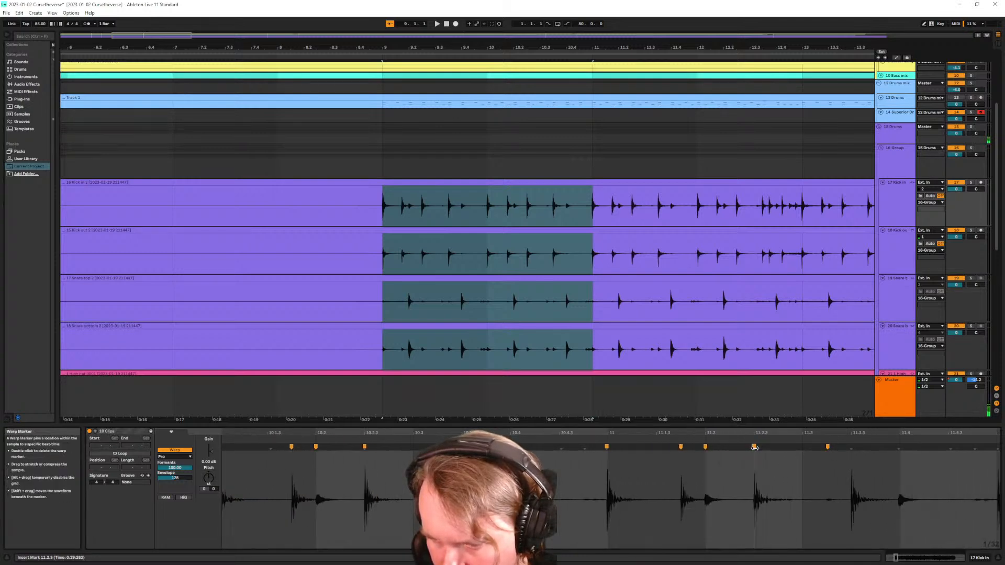
{"action": "scroll", "coordinate": [864, 469], "scroll_direction": "right", "scroll_amount": 4}
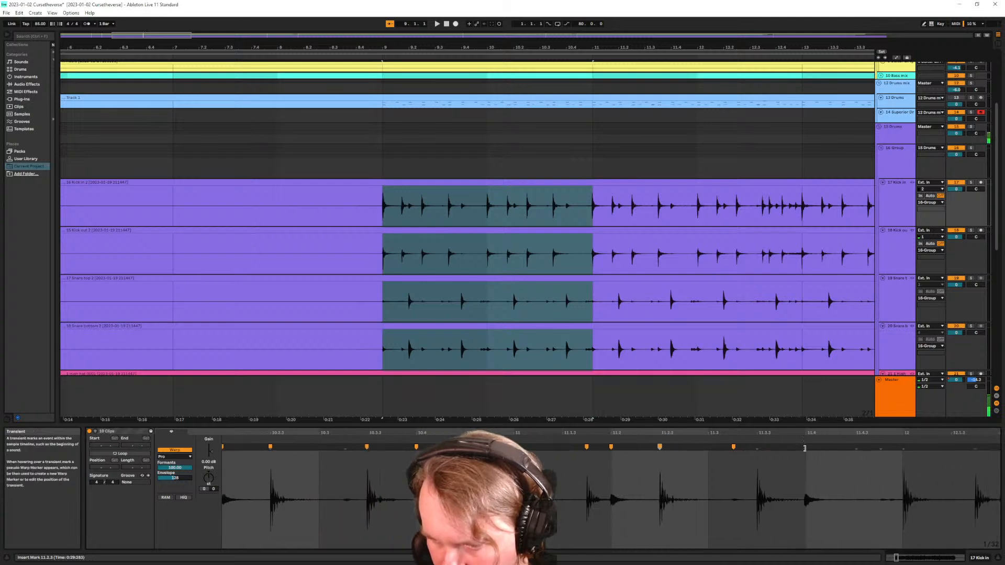
{"action": "double_click", "coordinate": [803, 448]}
{"action": "left_click_drag", "start_coordinate": [805, 447], "coordinate": [808, 449]}
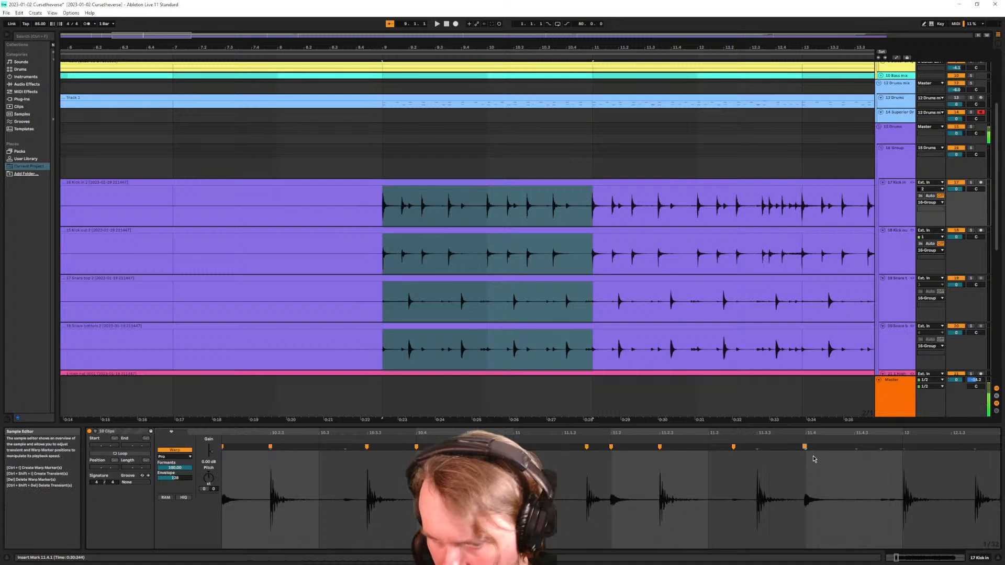
Delete the five warp markers around bar 11 and play the drums from bar 9
{"action": "double_click", "coordinate": [586, 447]}
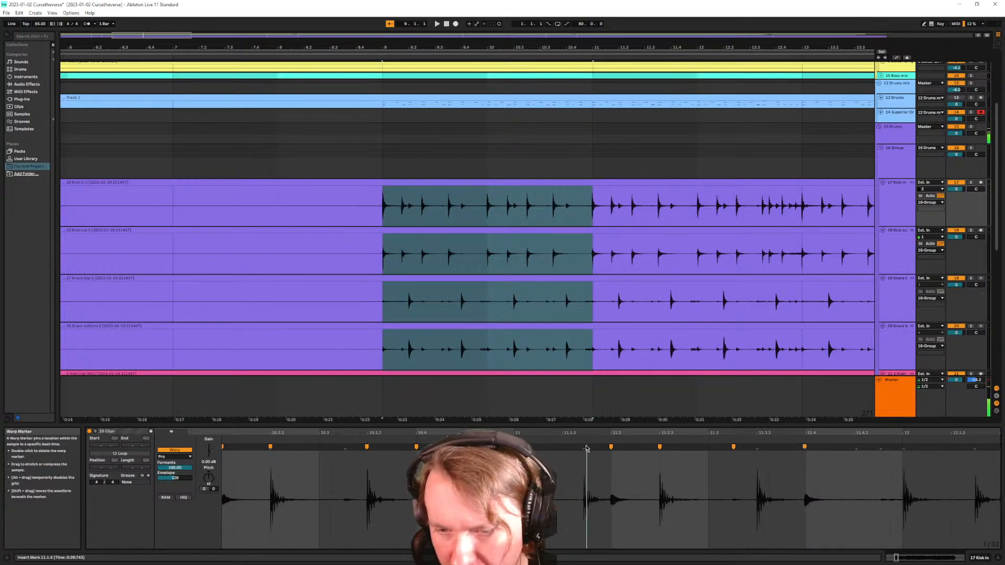
{"action": "double_click", "coordinate": [611, 447]}
{"action": "double_click", "coordinate": [659, 447]}
{"action": "double_click", "coordinate": [733, 447]}
{"action": "double_click", "coordinate": [804, 448]}
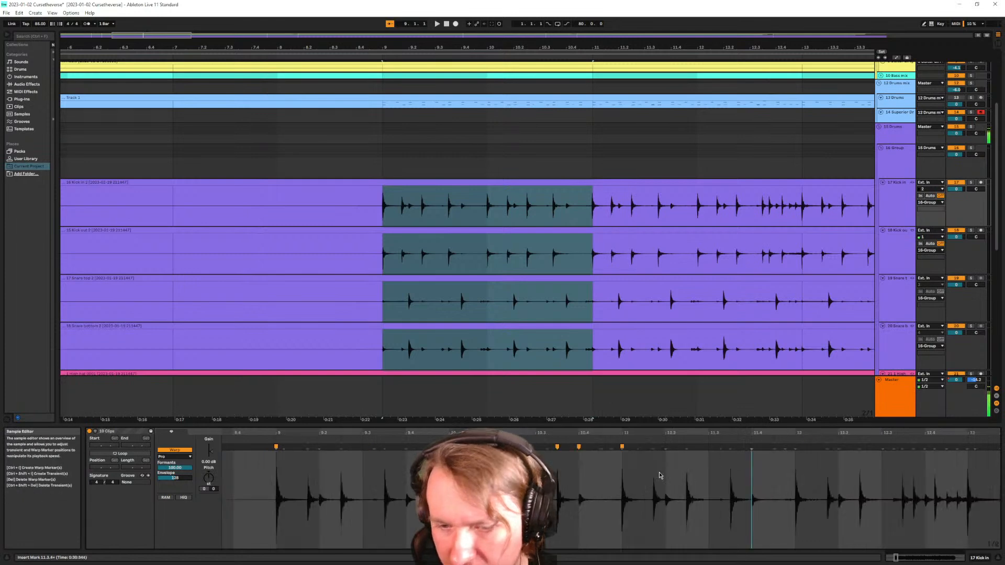
{"action": "left_click", "coordinate": [342, 258]}
{"action": "key", "text": "space"}
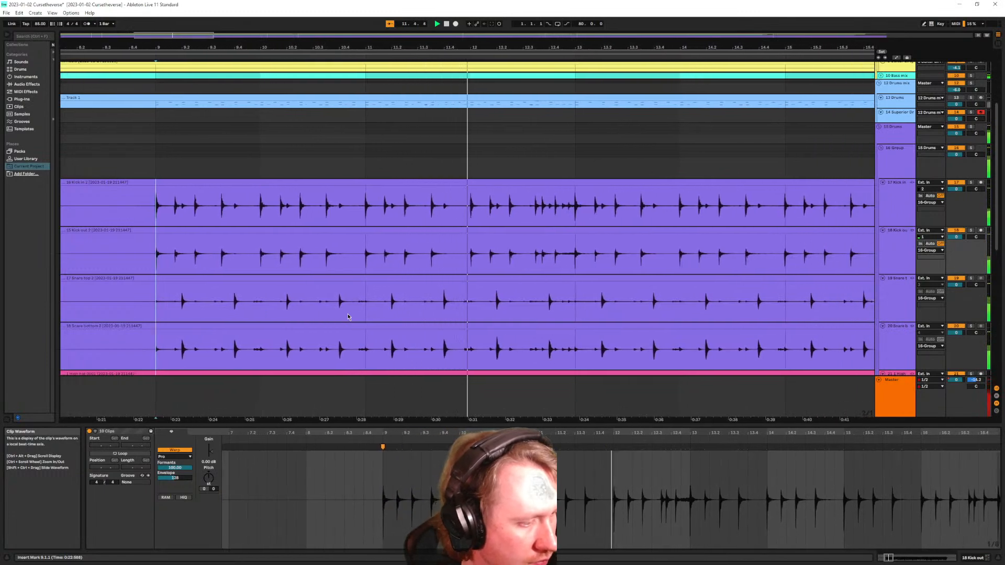
Restart playback from bar 9 and reselect the linked drum clips to show their waveform
{"action": "key", "text": "space"}
{"action": "key", "text": "space"}
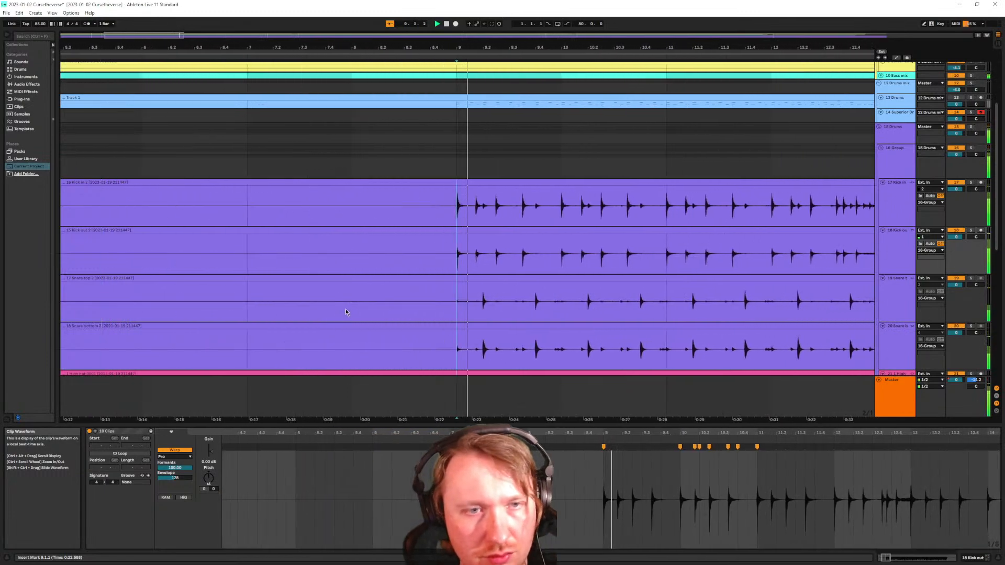
{"action": "scroll", "coordinate": [337, 311], "scroll_direction": "down", "scroll_amount": 2}
{"action": "scroll", "coordinate": [375, 326], "scroll_direction": "down", "scroll_amount": 4}
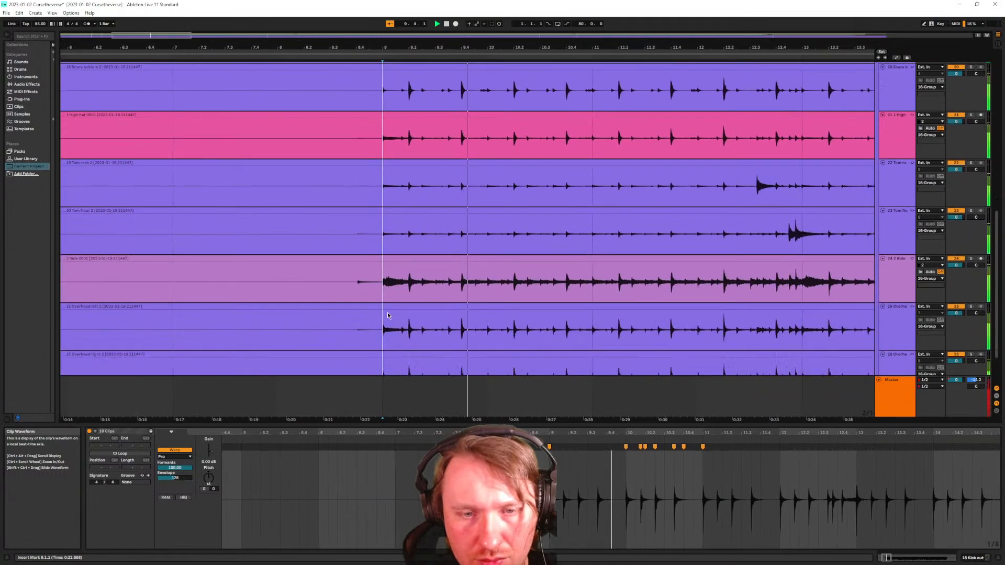
{"action": "scroll", "coordinate": [340, 320], "scroll_direction": "up", "scroll_amount": 3}
{"action": "scroll", "coordinate": [341, 321], "scroll_direction": "up", "scroll_amount": 5}
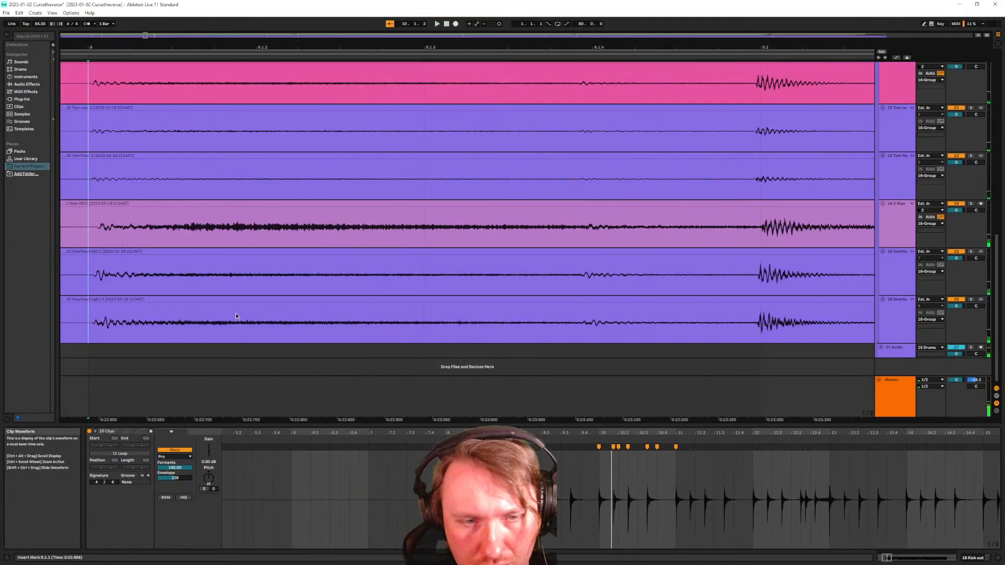
{"action": "scroll", "coordinate": [202, 299], "scroll_direction": "down", "scroll_amount": 2}
{"action": "left_click", "coordinate": [169, 252]}
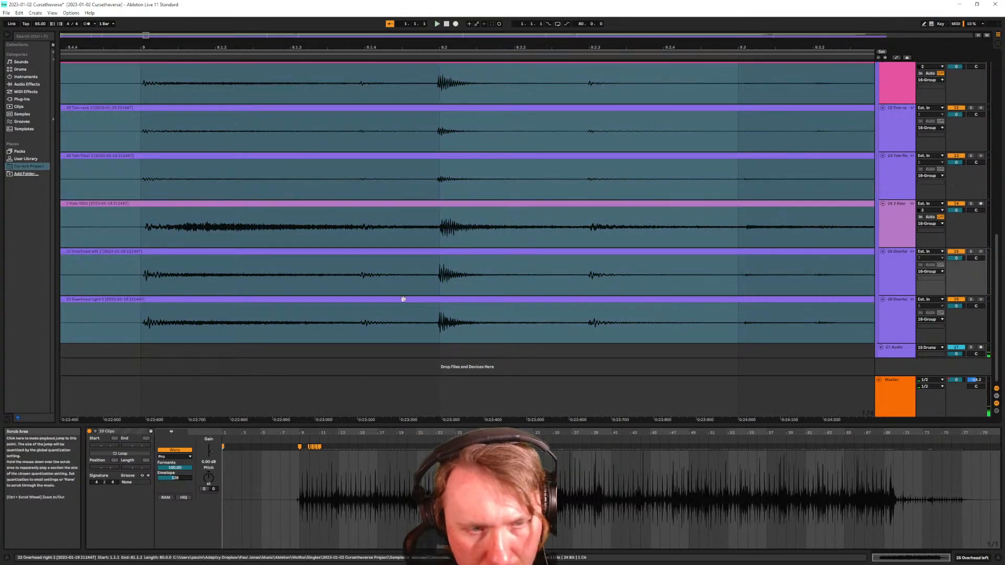
{"action": "left_click", "coordinate": [388, 300]}
{"action": "left_click", "coordinate": [205, 351]}
{"action": "double_click", "coordinate": [147, 251]}
Show the bars before 9 and display the Ride clip's waveform and warp markers
{"action": "scroll", "coordinate": [301, 475], "scroll_direction": "up", "scroll_amount": 6}
{"action": "scroll", "coordinate": [355, 496], "scroll_direction": "up", "scroll_amount": 3}
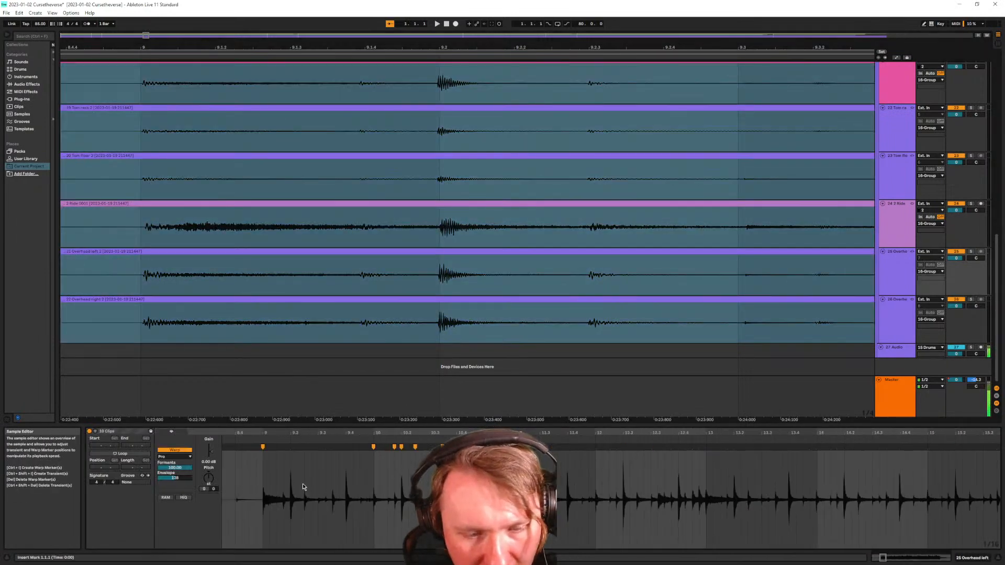
{"action": "scroll", "coordinate": [311, 477], "scroll_direction": "up", "scroll_amount": 6}
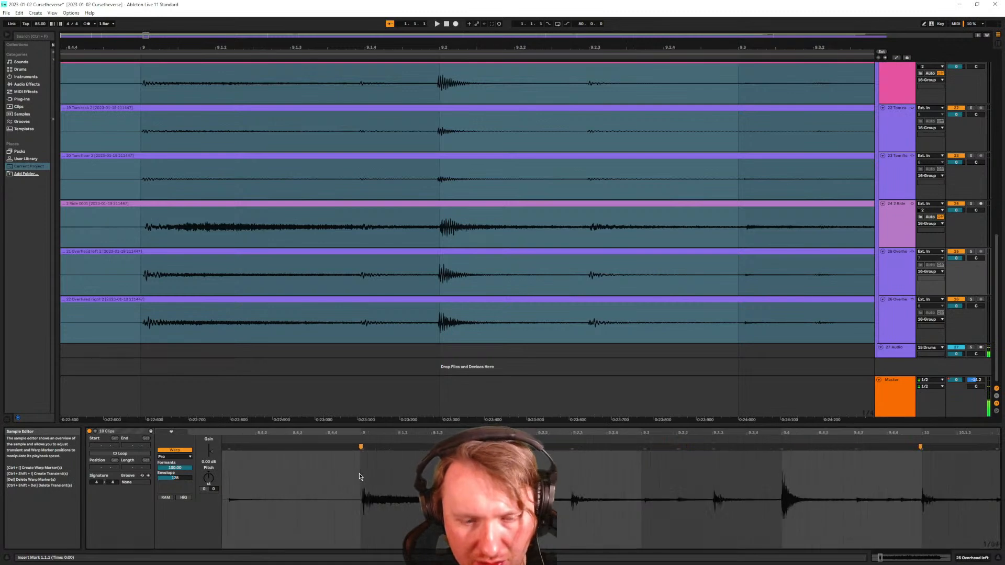
{"action": "scroll", "coordinate": [350, 468], "scroll_direction": "down", "scroll_amount": 3}
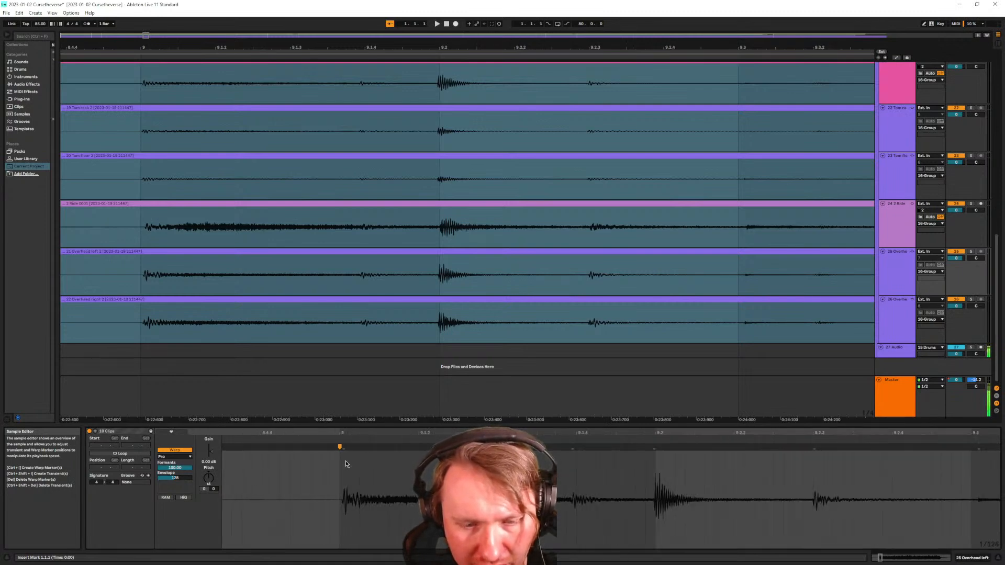
{"action": "left_click", "coordinate": [126, 297]}
{"action": "left_click_drag", "start_coordinate": [125, 297], "coordinate": [294, 285]}
{"action": "scroll", "coordinate": [348, 238], "scroll_direction": "up", "scroll_amount": 2}
{"action": "scroll", "coordinate": [358, 229], "scroll_direction": "up", "scroll_amount": 5}
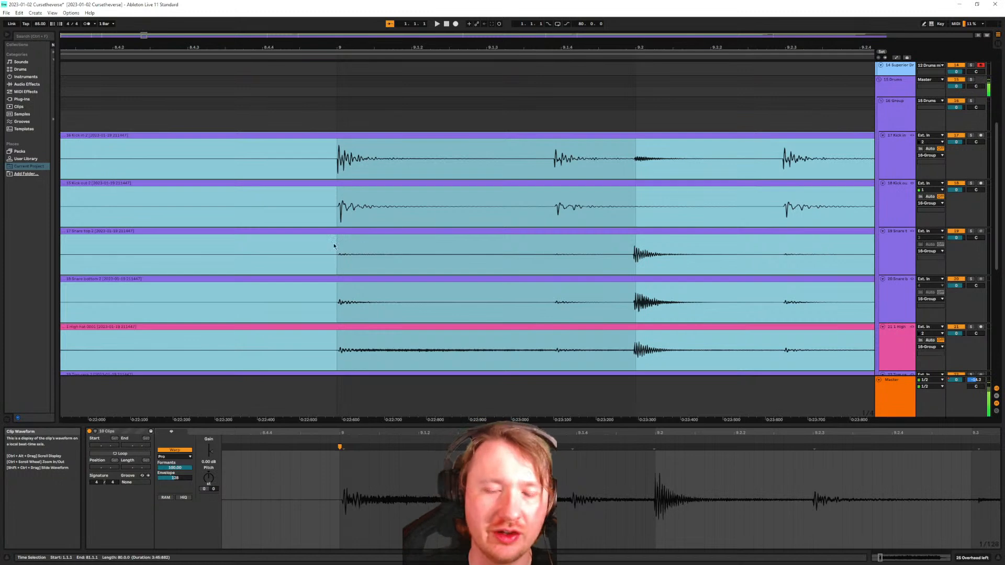
{"action": "scroll", "coordinate": [340, 236], "scroll_direction": "down", "scroll_amount": 7}
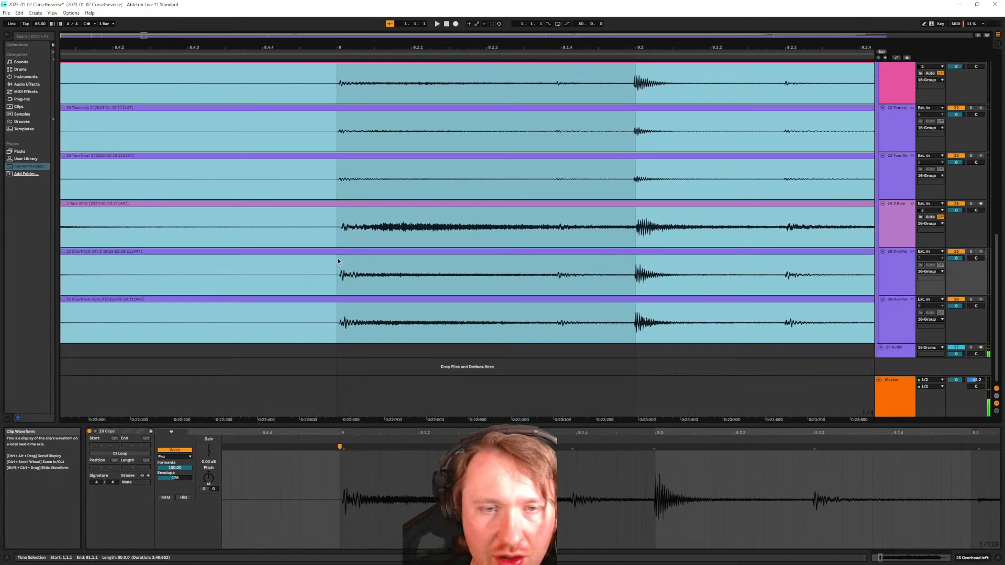
{"action": "scroll", "coordinate": [266, 316], "scroll_direction": "left", "scroll_amount": 5}
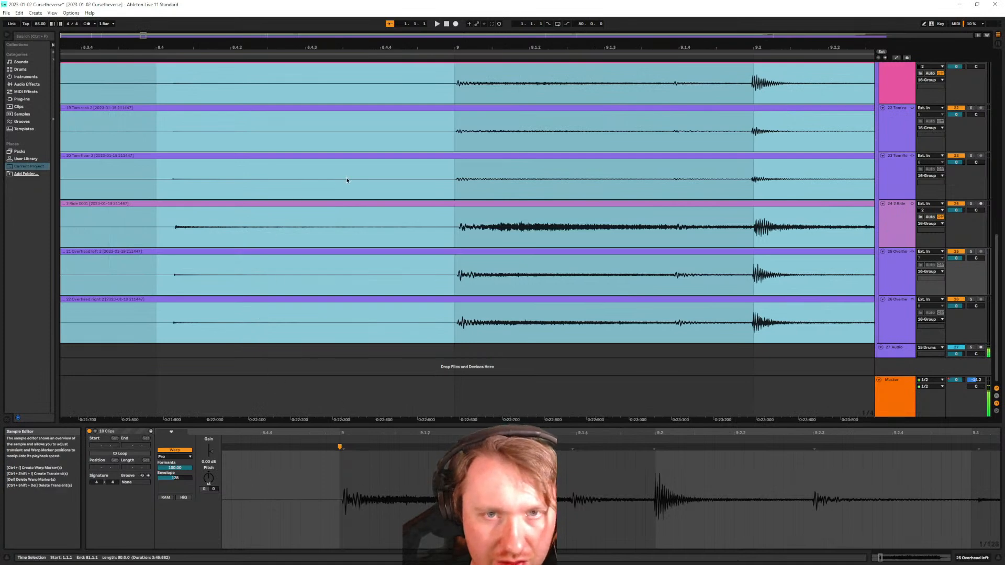
{"action": "left_click", "coordinate": [207, 204]}
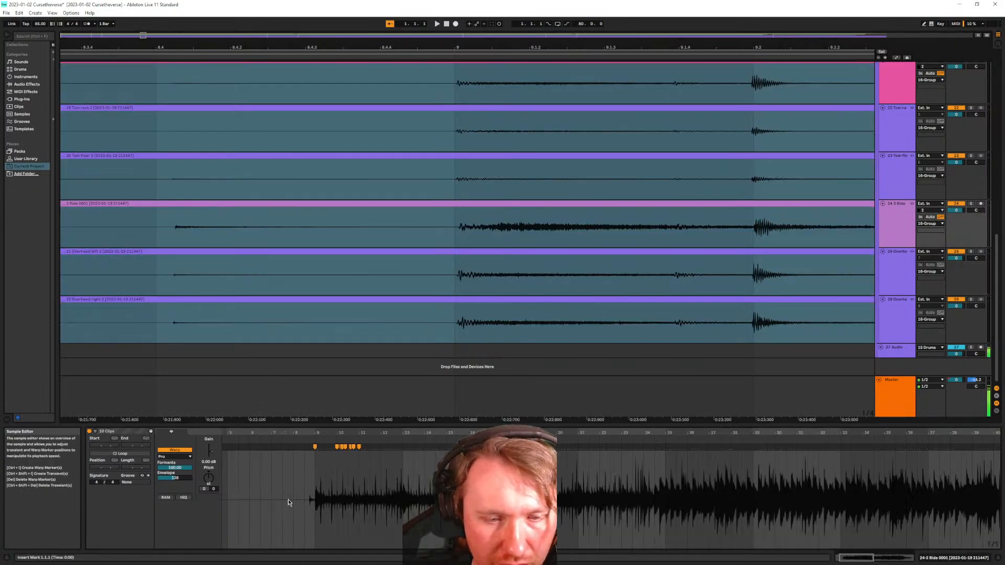
Center the view on bar 8.4 and nudge the Ride warp marker slightly later
{"action": "scroll", "coordinate": [288, 502], "scroll_direction": "up", "scroll_amount": 5}
{"action": "scroll", "coordinate": [395, 502], "scroll_direction": "up", "scroll_amount": 3}
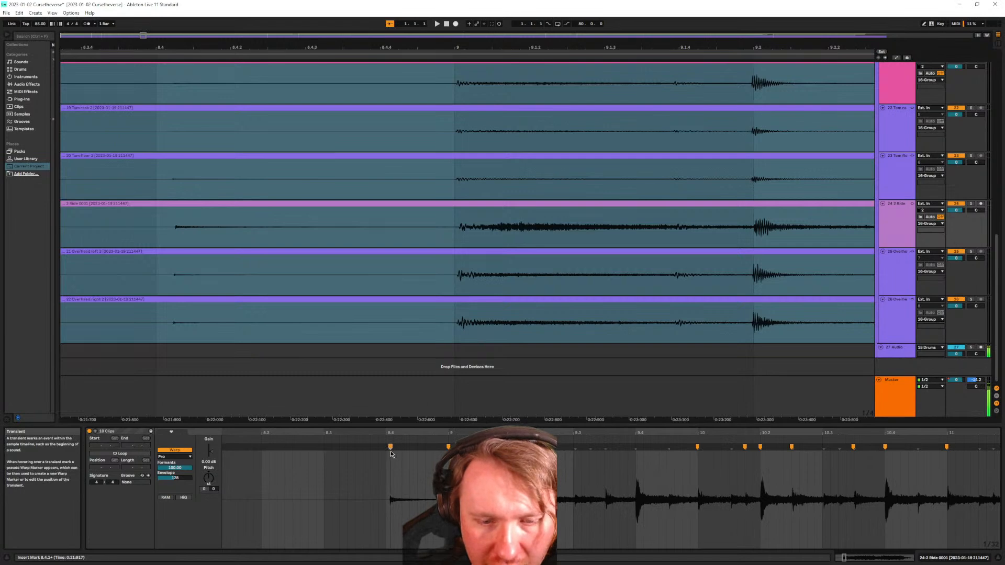
{"action": "scroll", "coordinate": [384, 484], "scroll_direction": "up", "scroll_amount": 3}
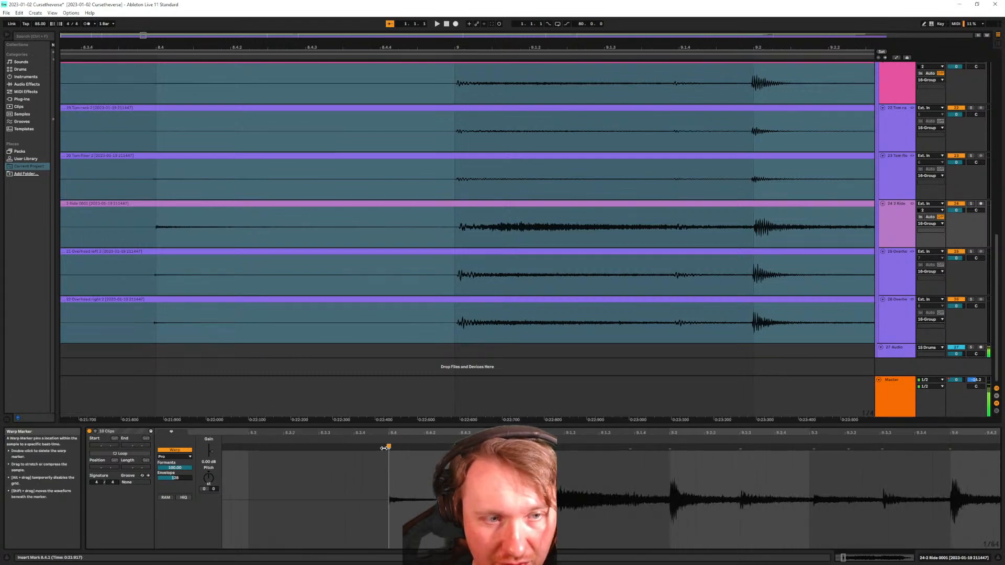
{"action": "left_click_drag", "start_coordinate": [156, 308], "coordinate": [241, 310]}
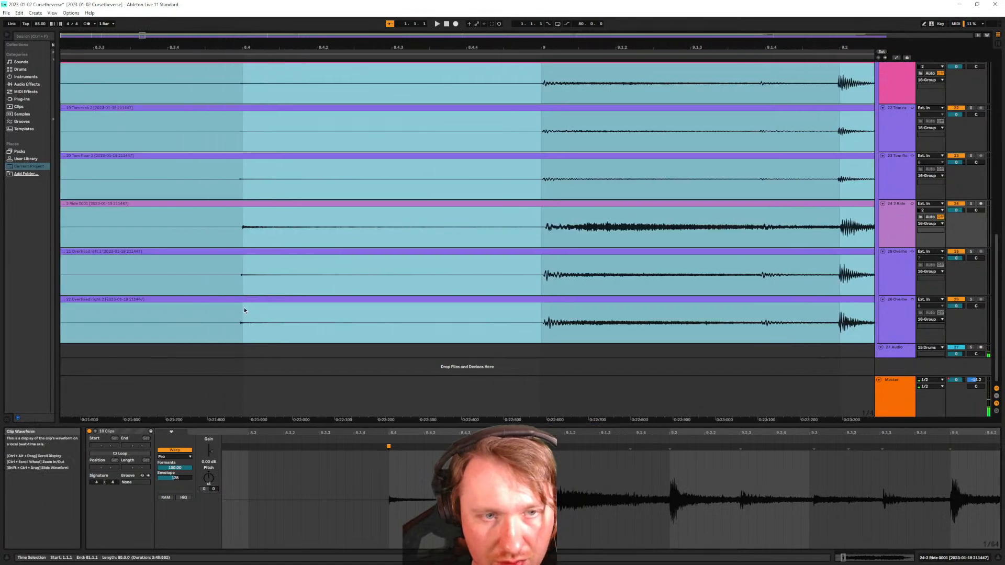
{"action": "scroll", "coordinate": [252, 283], "scroll_direction": "up", "scroll_amount": 8}
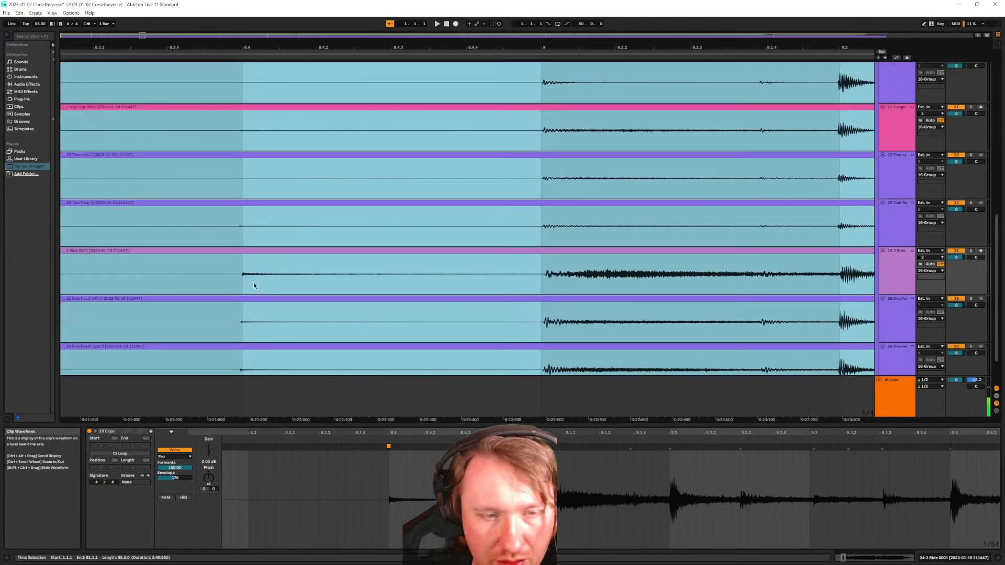
{"action": "scroll", "coordinate": [262, 279], "scroll_direction": "down", "scroll_amount": 8}
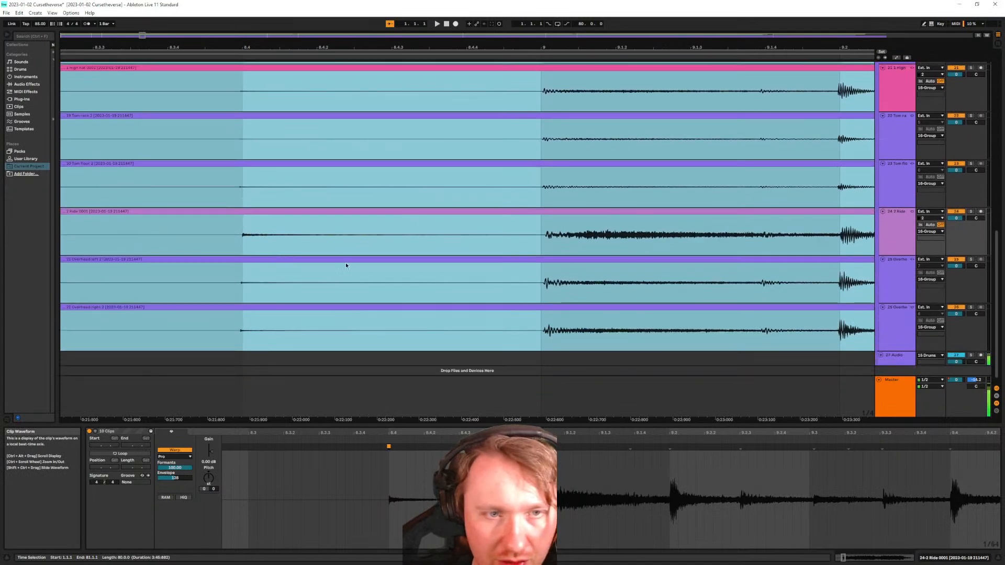
{"action": "key", "text": "ctrl+z"}
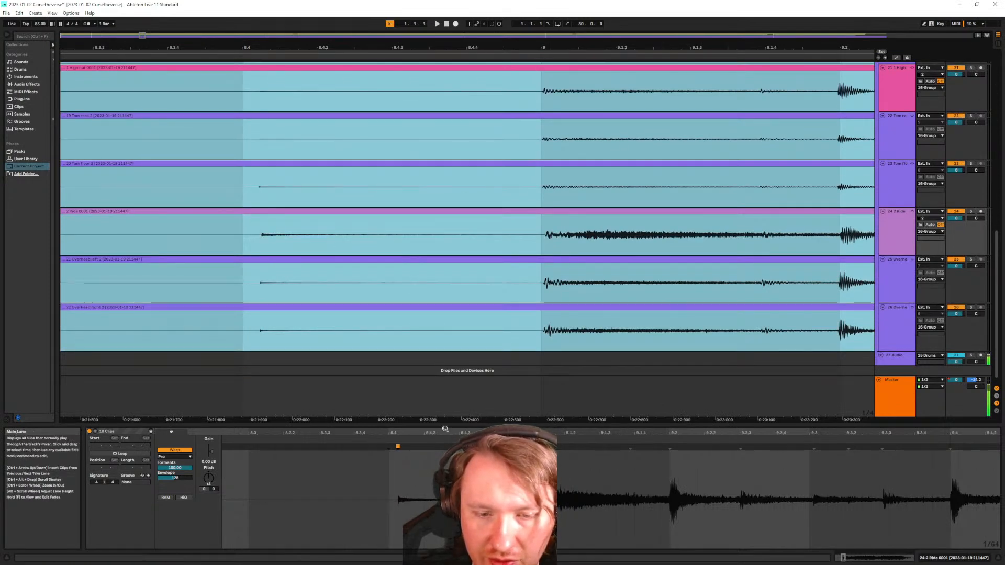
{"action": "scroll", "coordinate": [402, 312], "scroll_direction": "up", "scroll_amount": 8}
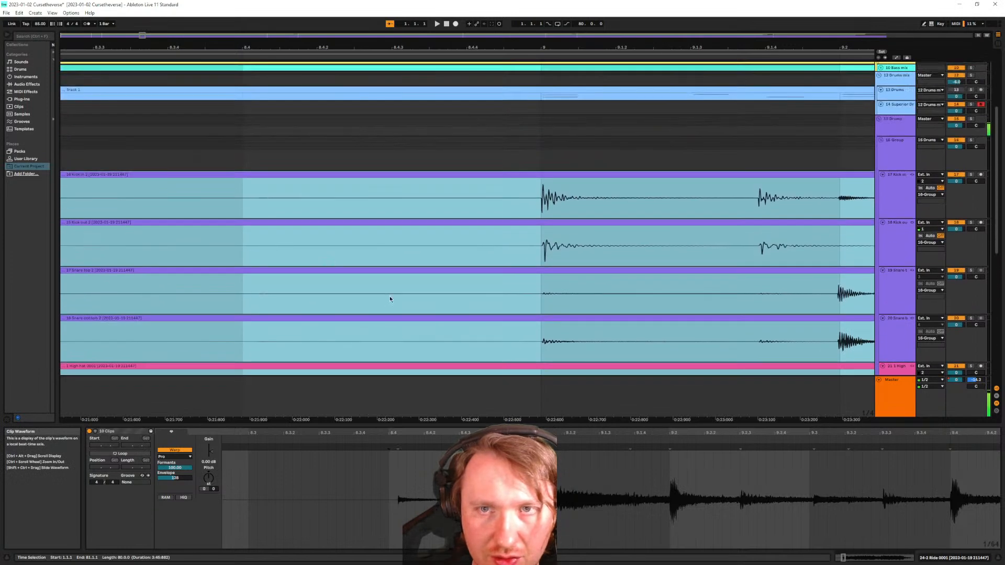
Inspect the Kick in and Kick out clip waveforms, then select every clip
{"action": "left_click", "coordinate": [253, 174]}
{"action": "left_click", "coordinate": [305, 502]}
{"action": "scroll", "coordinate": [306, 502], "scroll_direction": "up", "scroll_amount": 5, "text": "ctrl"}
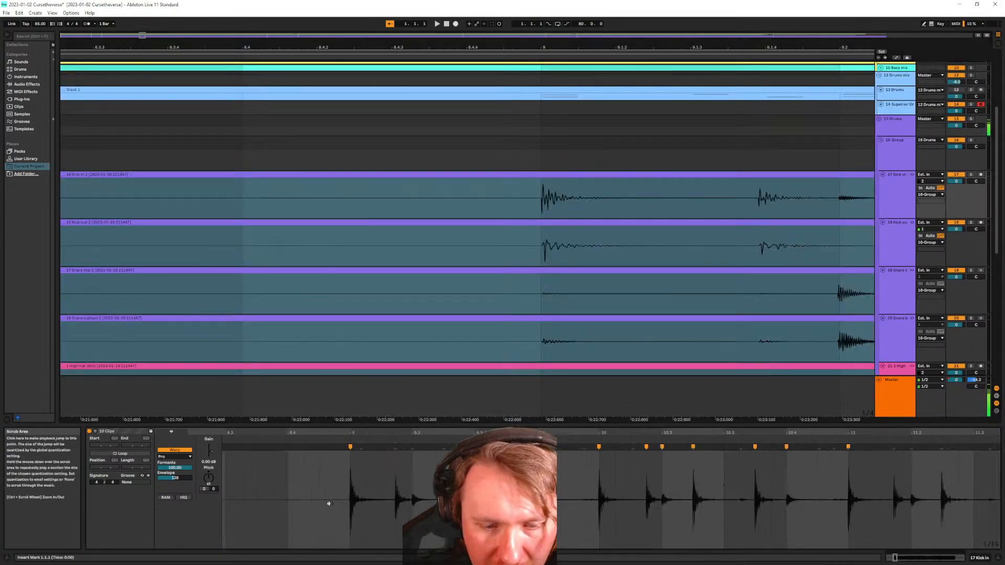
{"action": "left_click", "coordinate": [306, 224]}
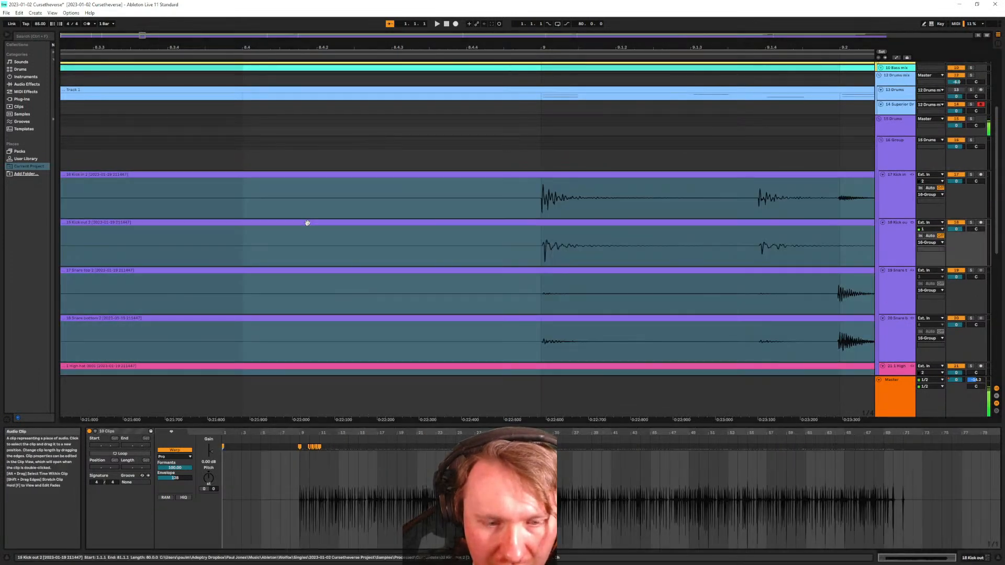
{"action": "key", "text": "ctrl+a"}
{"action": "scroll", "coordinate": [379, 282], "scroll_direction": "down", "scroll_amount": 3, "text": "ctrl"}
{"action": "scroll", "coordinate": [384, 323], "scroll_direction": "down", "scroll_amount": 2}
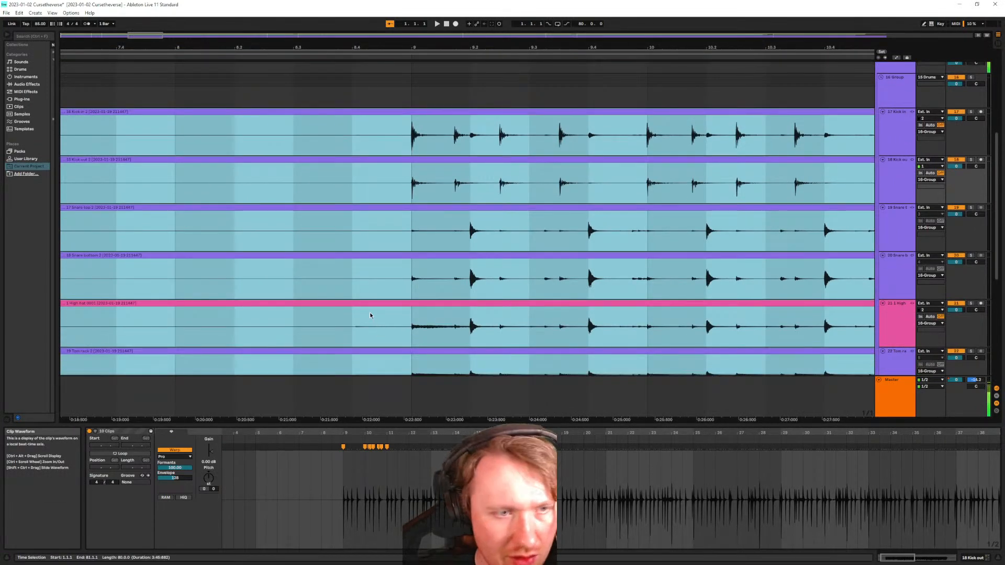
{"action": "scroll", "coordinate": [367, 308], "scroll_direction": "down", "scroll_amount": 1}
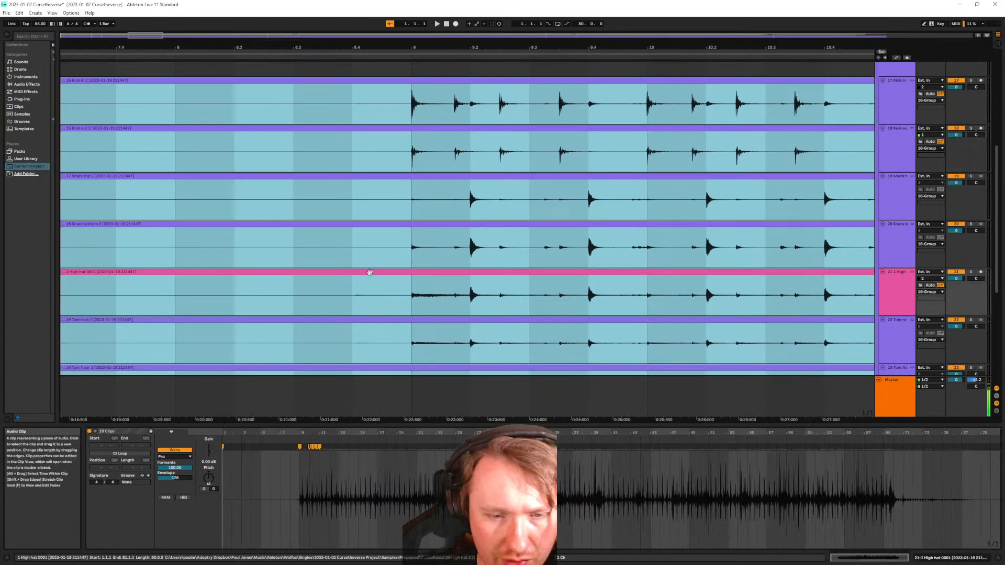
Delete the High hat clip's warp marker at 8.4
{"action": "left_click", "coordinate": [369, 276]}
{"action": "scroll", "coordinate": [246, 510], "scroll_direction": "left", "scroll_amount": 5}
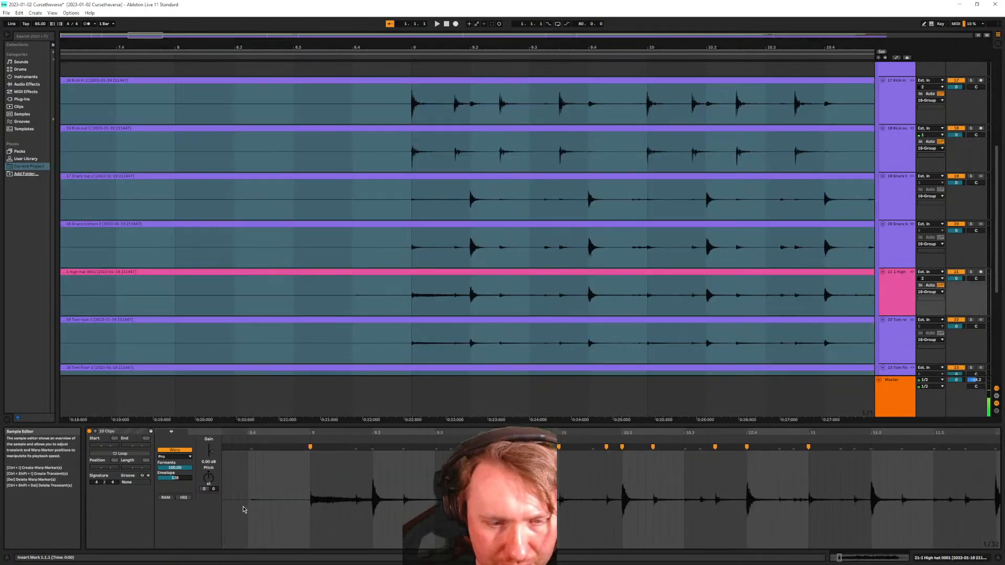
{"action": "scroll", "coordinate": [359, 506], "scroll_direction": "up", "scroll_amount": 3, "text": "ctrl"}
{"action": "left_click", "coordinate": [345, 465]}
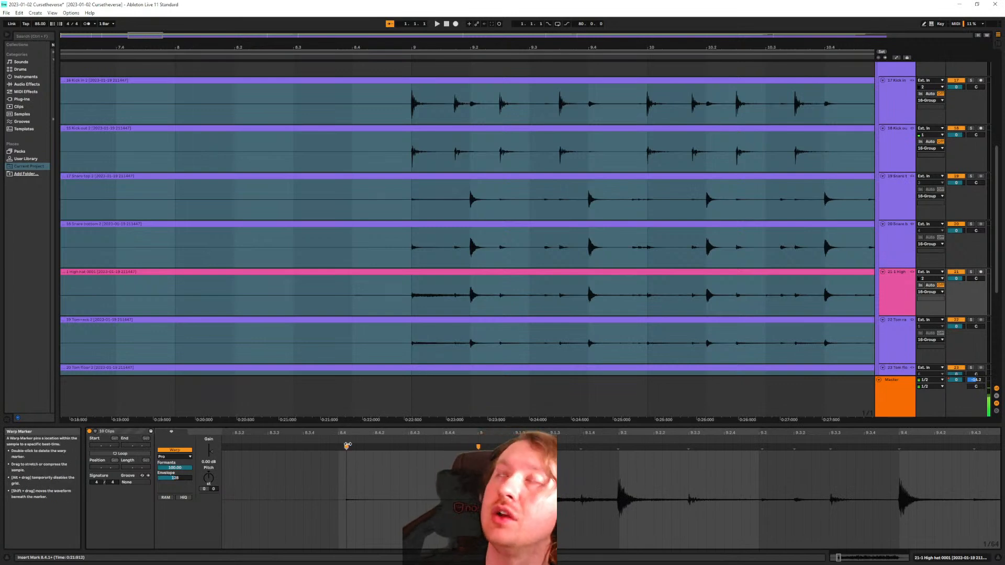
{"action": "double_click", "coordinate": [347, 446]}
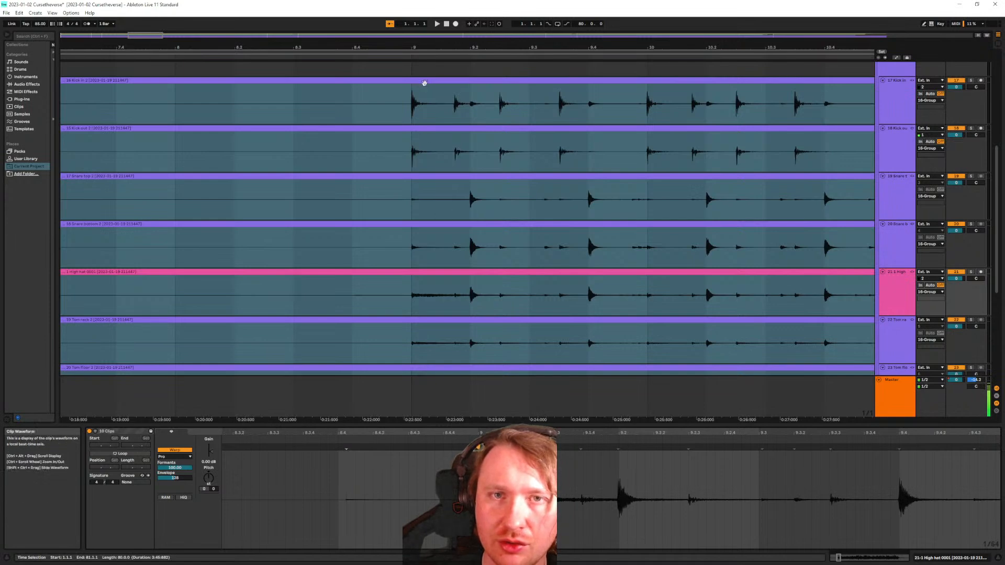
Remove the Kick in warp markers at bars 10 and 11, then check the Snare top clip at 11.1.1
{"action": "left_click", "coordinate": [422, 90]}
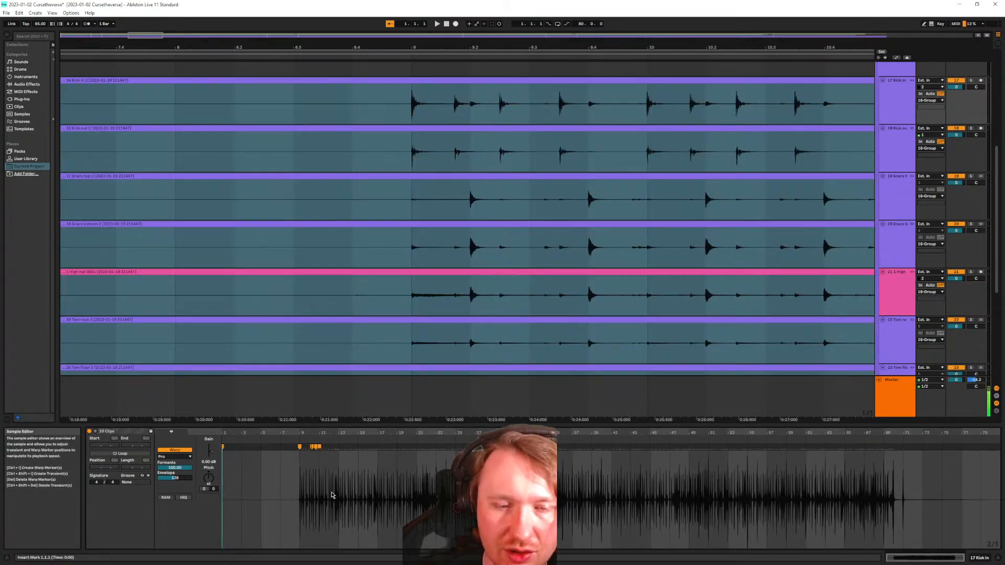
{"action": "key", "text": "ctrl+z"}
{"action": "key", "text": "ctrl+z"}
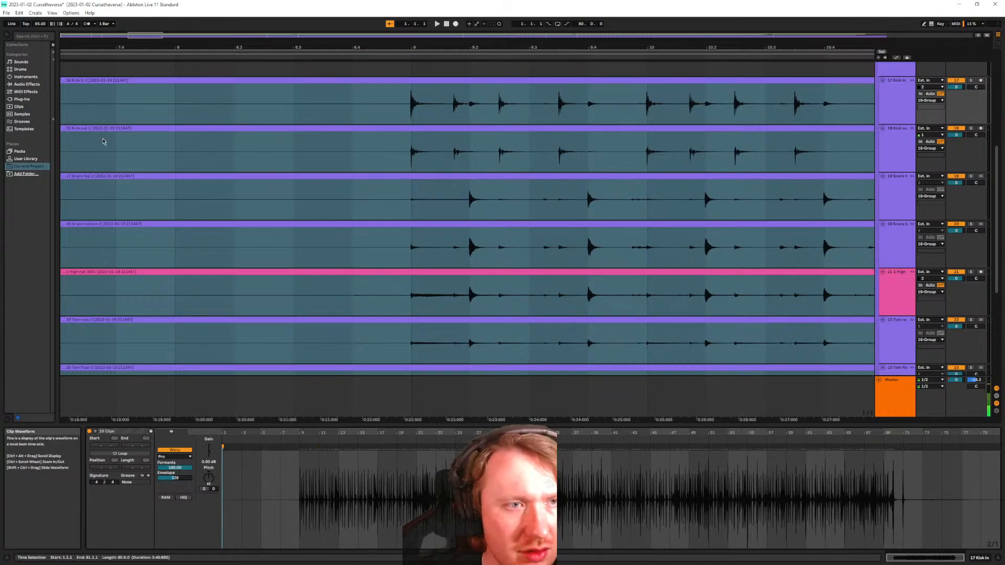
{"action": "left_click", "coordinate": [300, 176]}
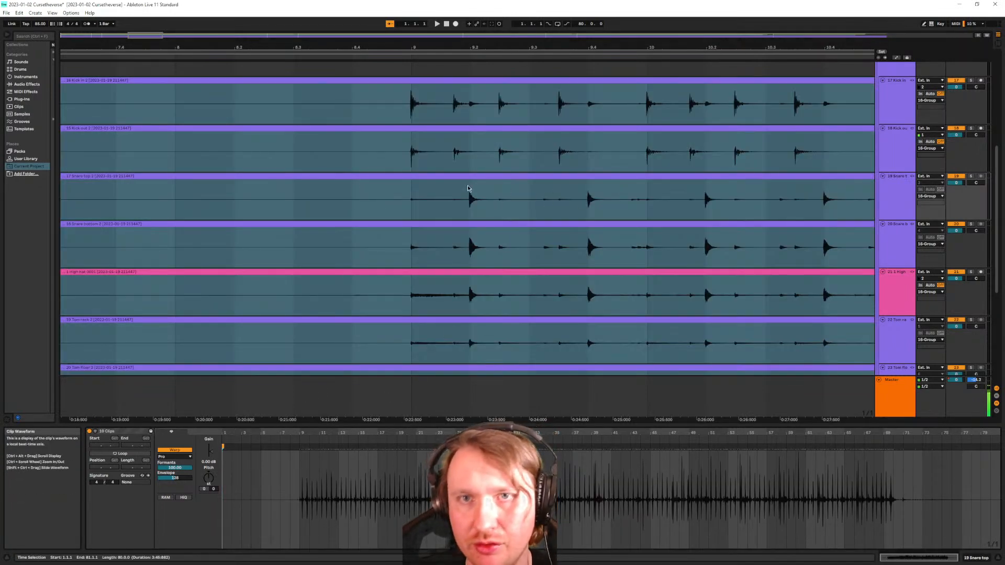
{"action": "scroll", "coordinate": [477, 221], "scroll_direction": "down", "scroll_amount": 3}
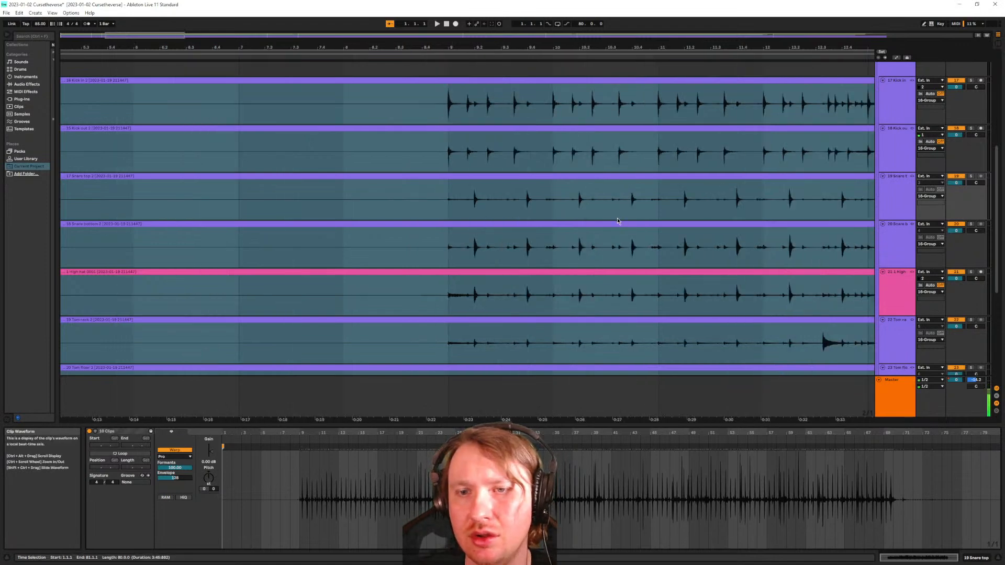
{"action": "scroll", "coordinate": [617, 220], "scroll_direction": "right", "scroll_amount": 3}
{"action": "left_click", "coordinate": [584, 212]}
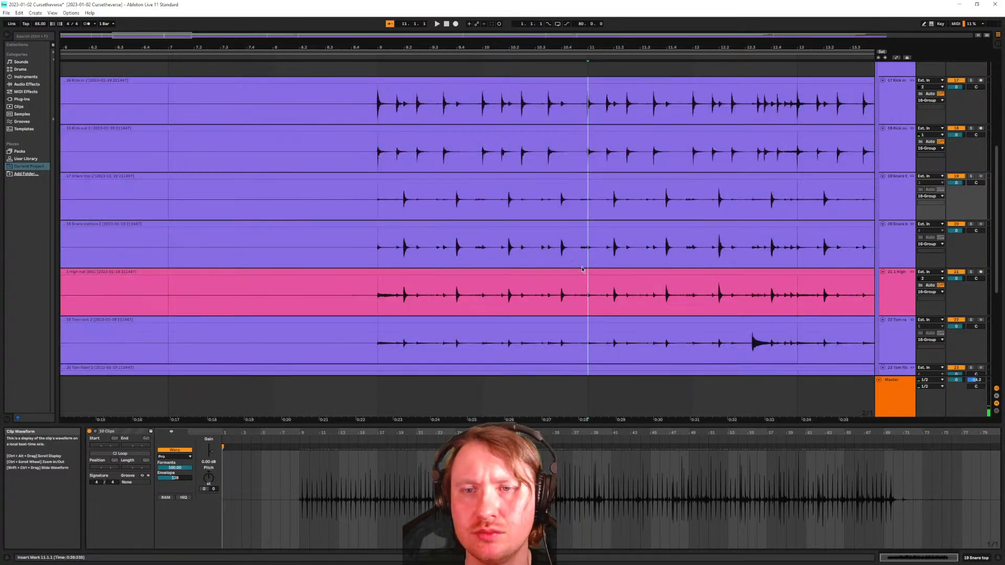
Select bars 9 to 11 across all tracks and add three warp markers on snare hits
{"action": "left_click", "coordinate": [597, 208], "text": "shift"}
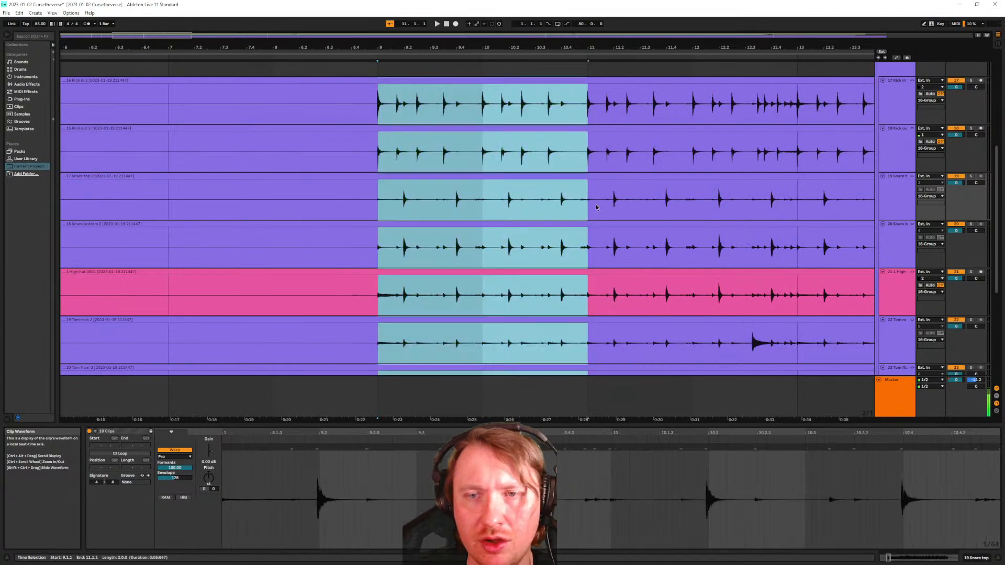
{"action": "left_click", "coordinate": [319, 451]}
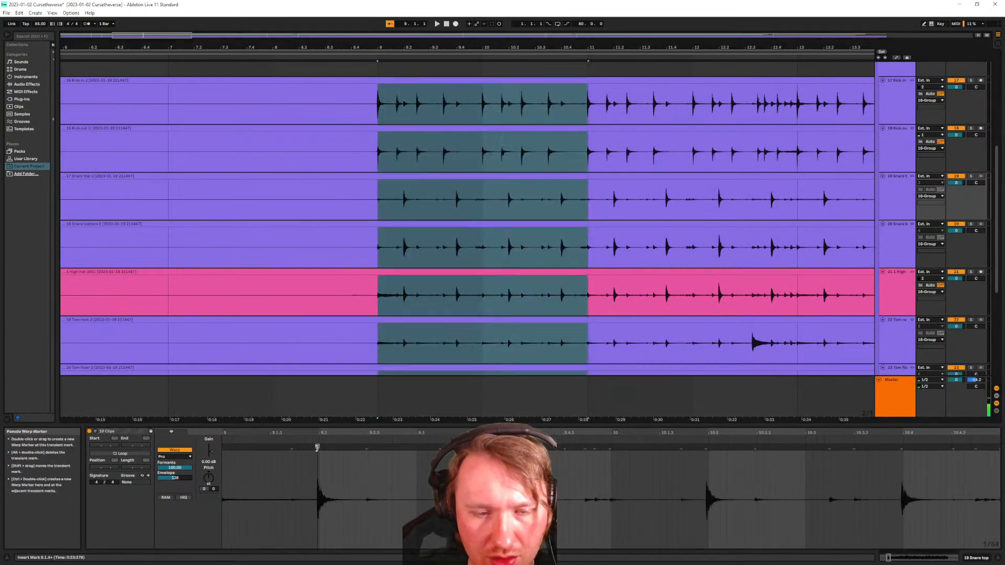
{"action": "scroll", "coordinate": [814, 479], "scroll_direction": "down", "scroll_amount": 3}
{"action": "double_click", "coordinate": [937, 446]}
{"action": "double_click", "coordinate": [840, 448]}
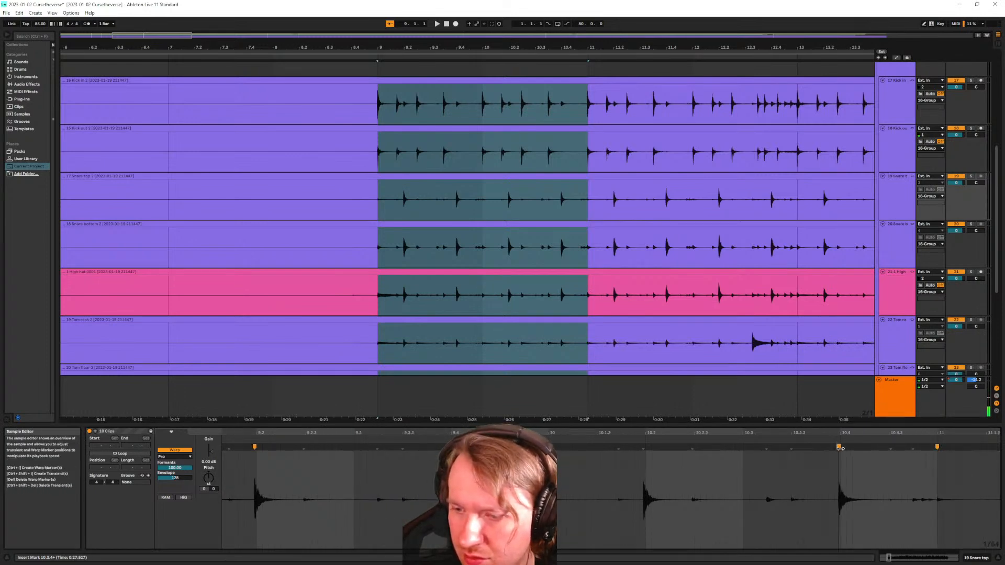
{"action": "double_click", "coordinate": [646, 448]}
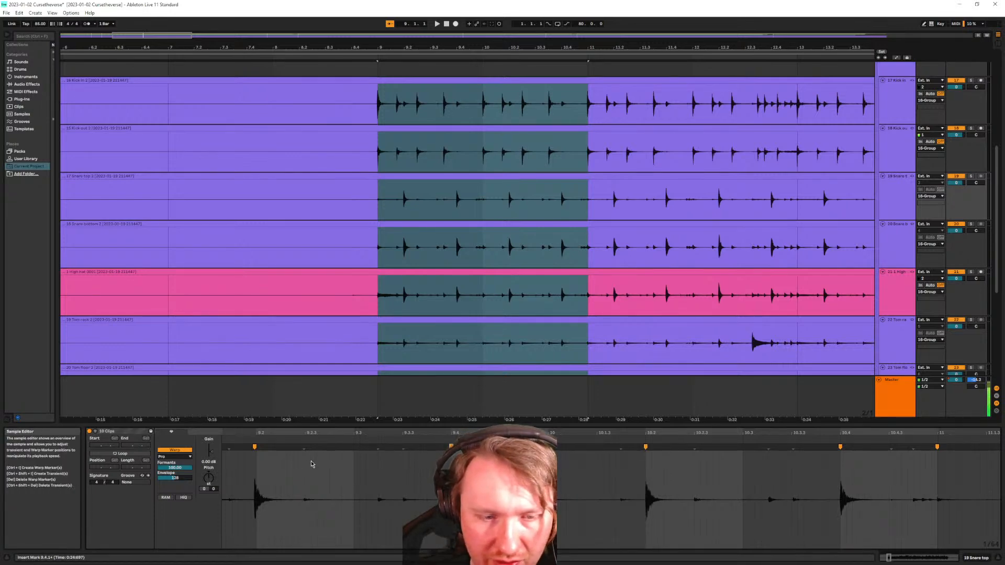
Clear the time selection across the drum clips
{"action": "scroll", "coordinate": [273, 455], "scroll_direction": "up", "scroll_amount": 3}
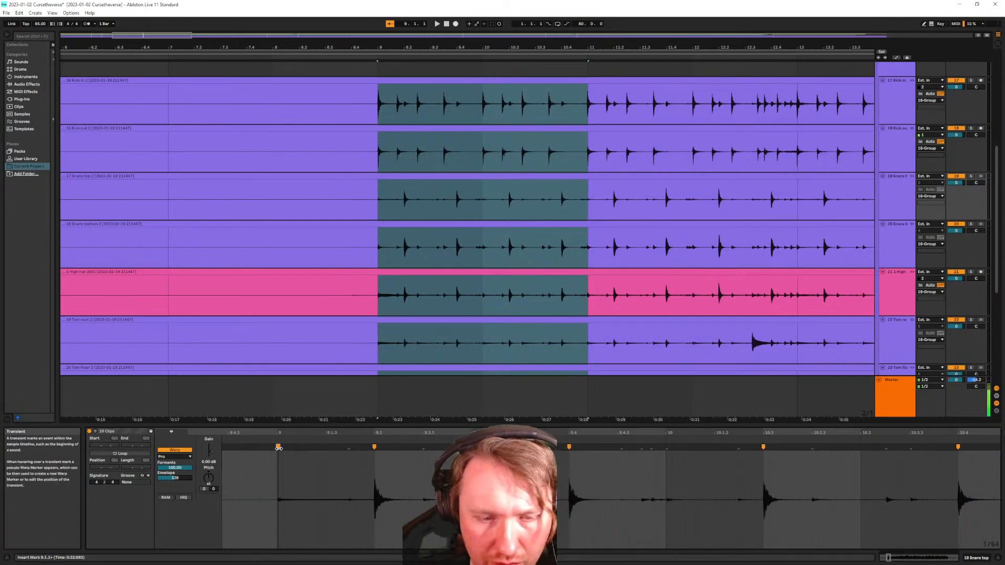
{"action": "scroll", "coordinate": [421, 464], "scroll_direction": "up", "scroll_amount": 5}
{"action": "scroll", "coordinate": [419, 462], "scroll_direction": "down", "scroll_amount": 5}
{"action": "scroll", "coordinate": [393, 269], "scroll_direction": "down", "scroll_amount": 8}
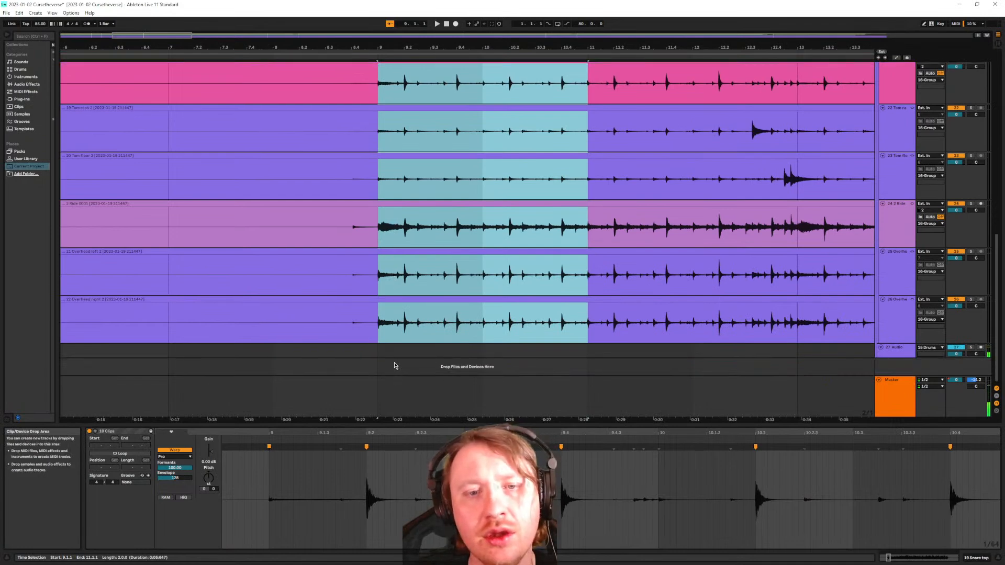
{"action": "left_click", "coordinate": [396, 358]}
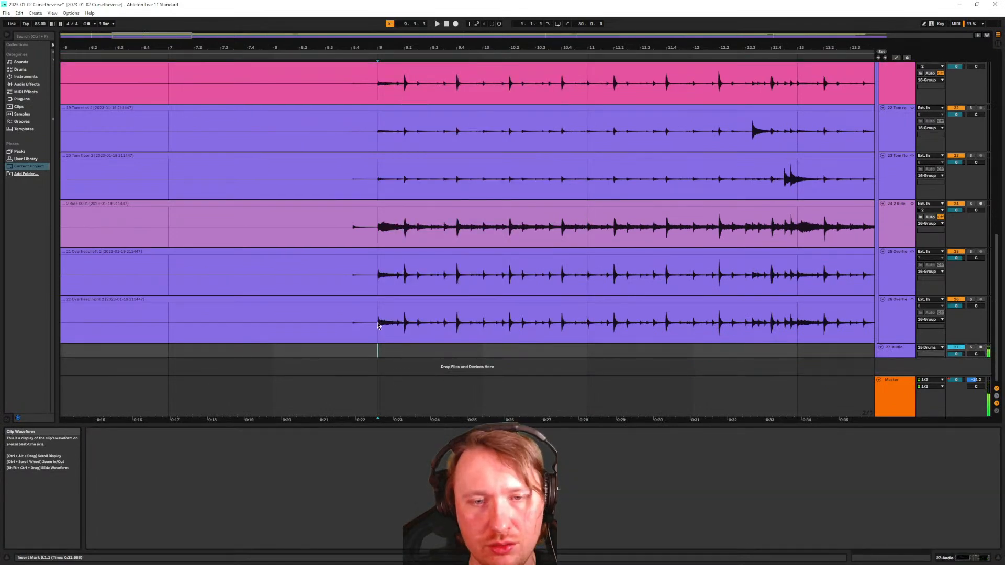
Select all drum clips, then reselect the linked clips from the Ride and Kick In tracks
{"action": "scroll", "coordinate": [377, 324], "scroll_direction": "up", "scroll_amount": 10}
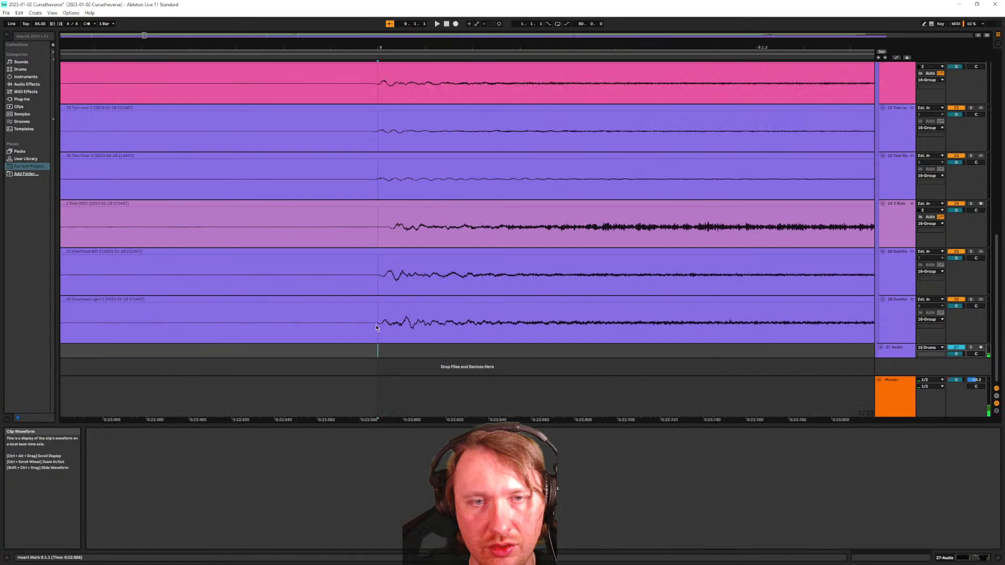
{"action": "scroll", "coordinate": [379, 319], "scroll_direction": "down", "scroll_amount": 3}
{"action": "key", "text": "ctrl+a"}
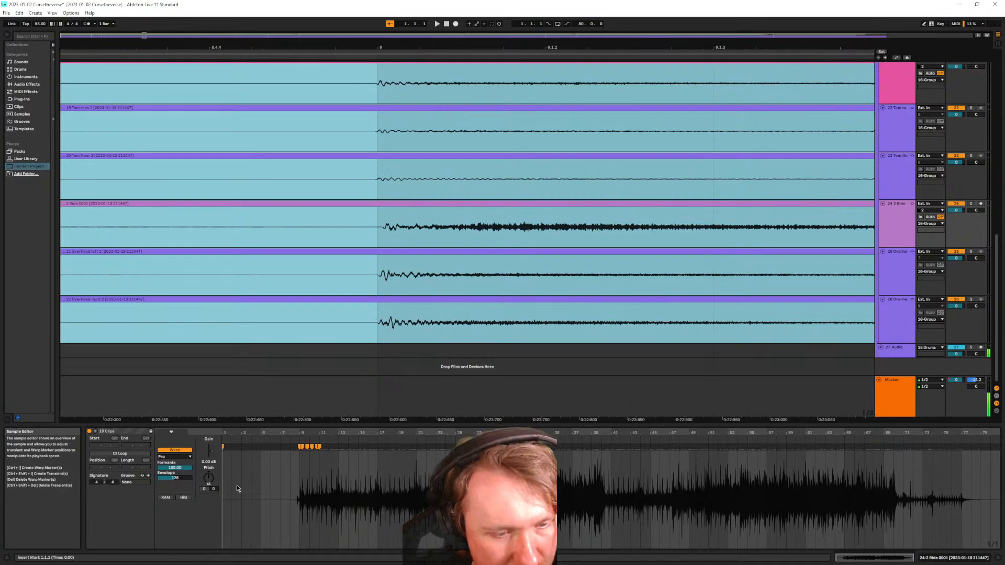
{"action": "left_click", "coordinate": [207, 518]}
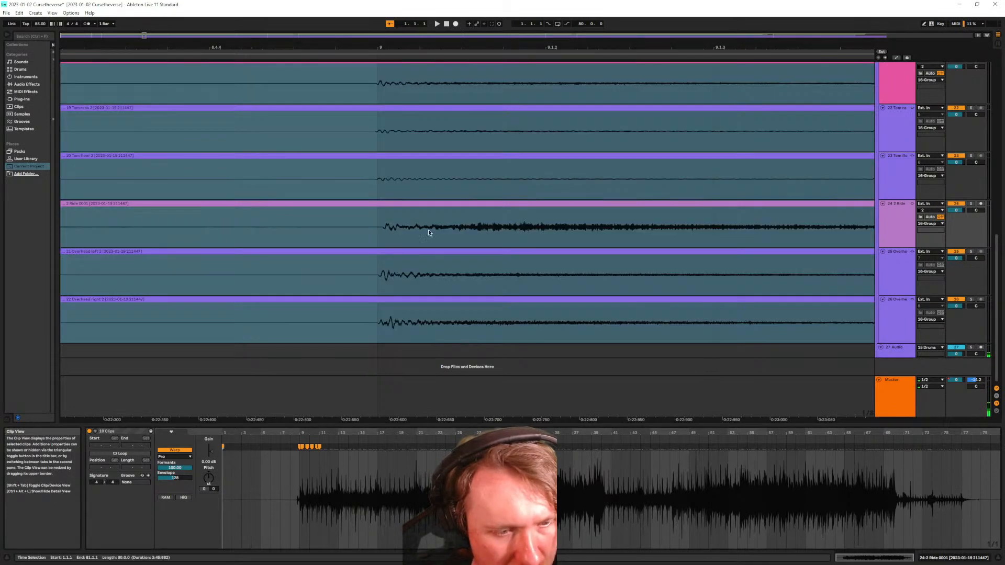
{"action": "left_click", "coordinate": [444, 364]}
{"action": "double_click", "coordinate": [402, 205]}
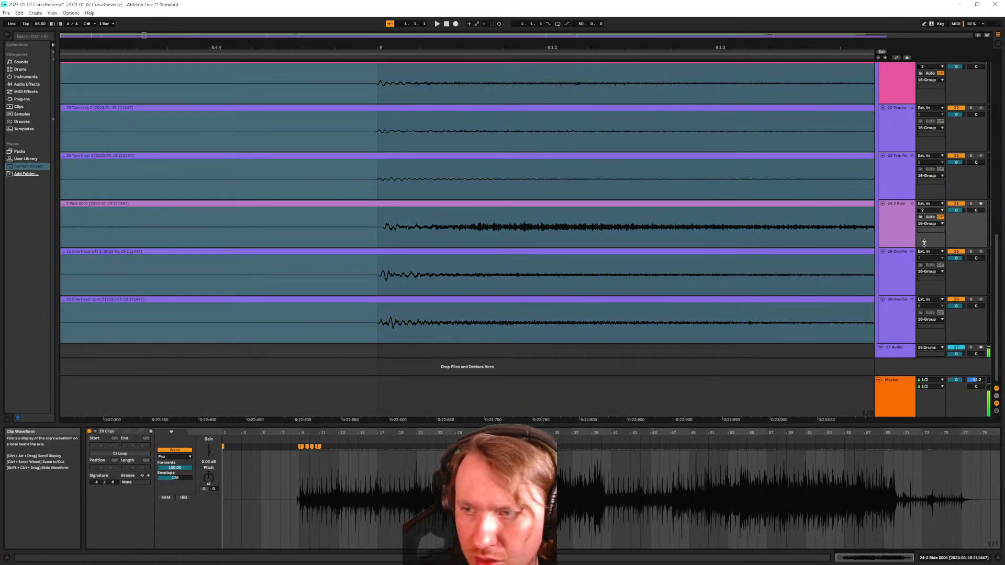
{"action": "left_click", "coordinate": [855, 250]}
{"action": "scroll", "coordinate": [671, 268], "scroll_direction": "up", "scroll_amount": 8}
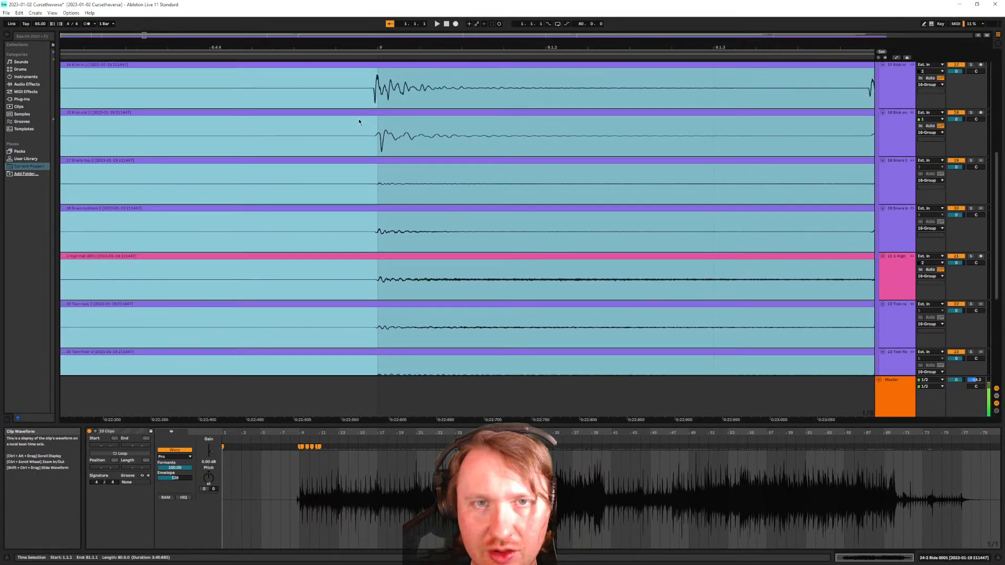
{"action": "left_click", "coordinate": [387, 114]}
{"action": "left_click", "coordinate": [386, 122]}
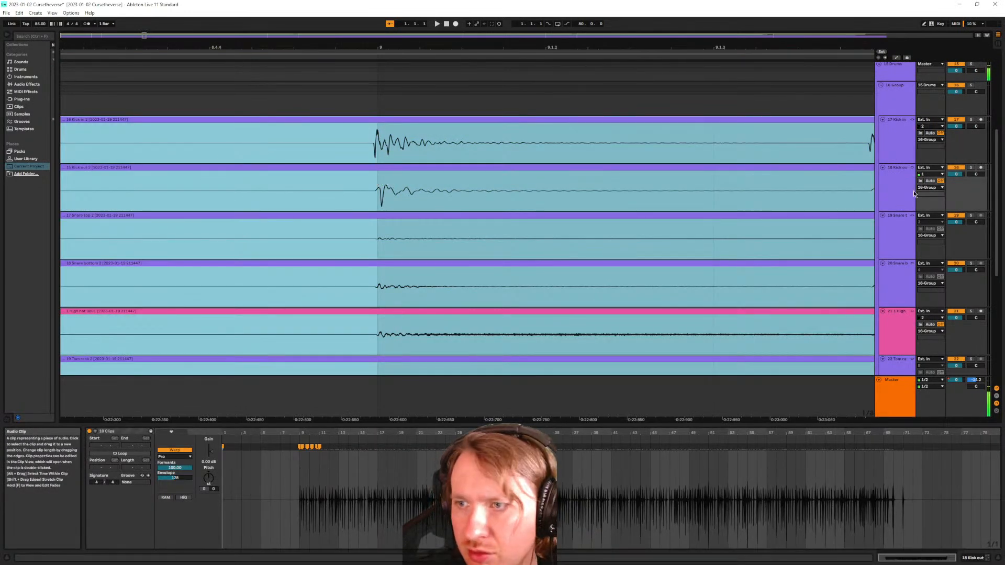
Unlink the Kick out and Kick In tracks from the other drums and select only the Kick In clip
{"action": "left_click", "coordinate": [900, 192]}
{"action": "left_click", "coordinate": [898, 152], "text": "shift"}
{"action": "right_click", "coordinate": [897, 153]}
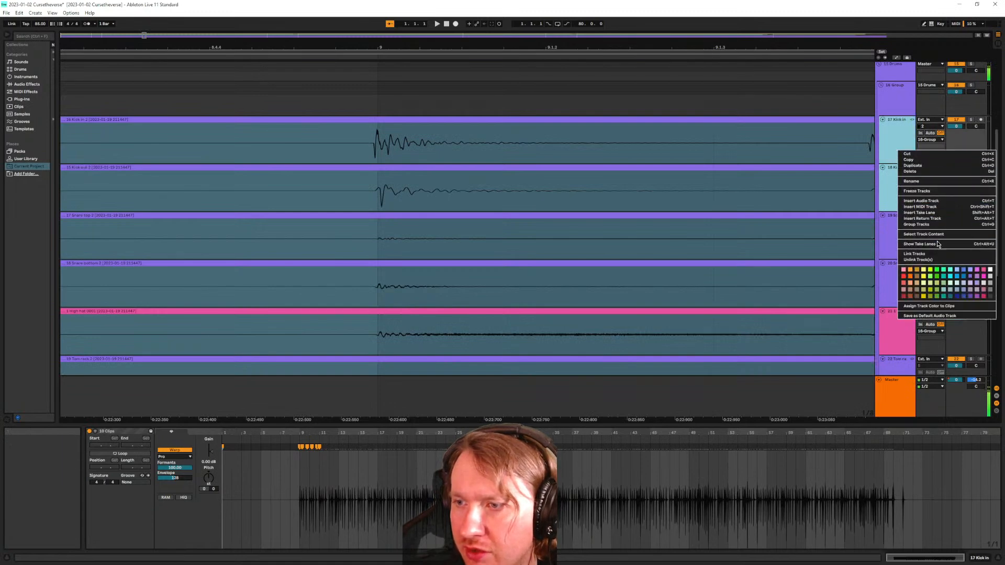
{"action": "left_click", "coordinate": [937, 259]}
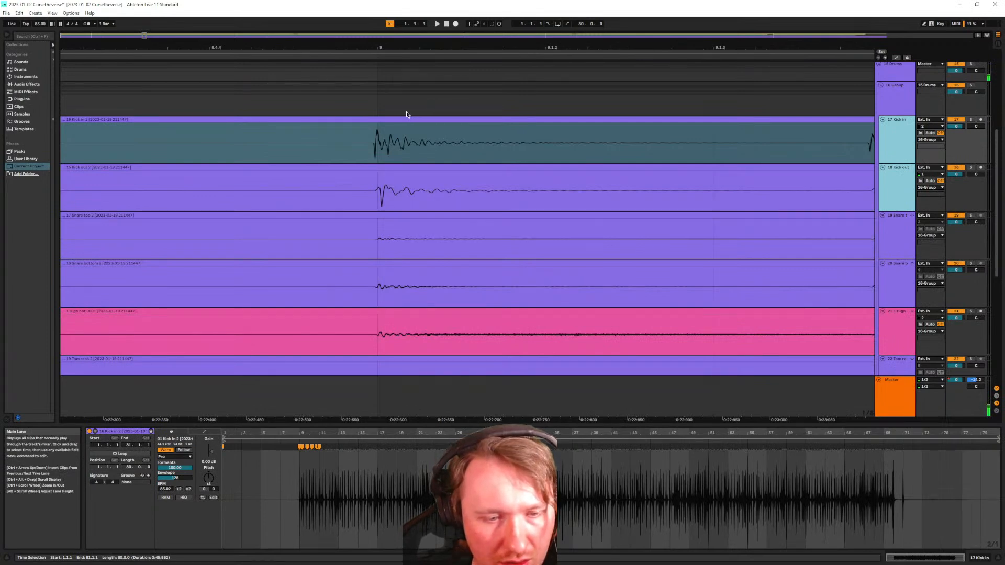
{"action": "scroll", "coordinate": [366, 145], "scroll_direction": "up", "scroll_amount": 3}
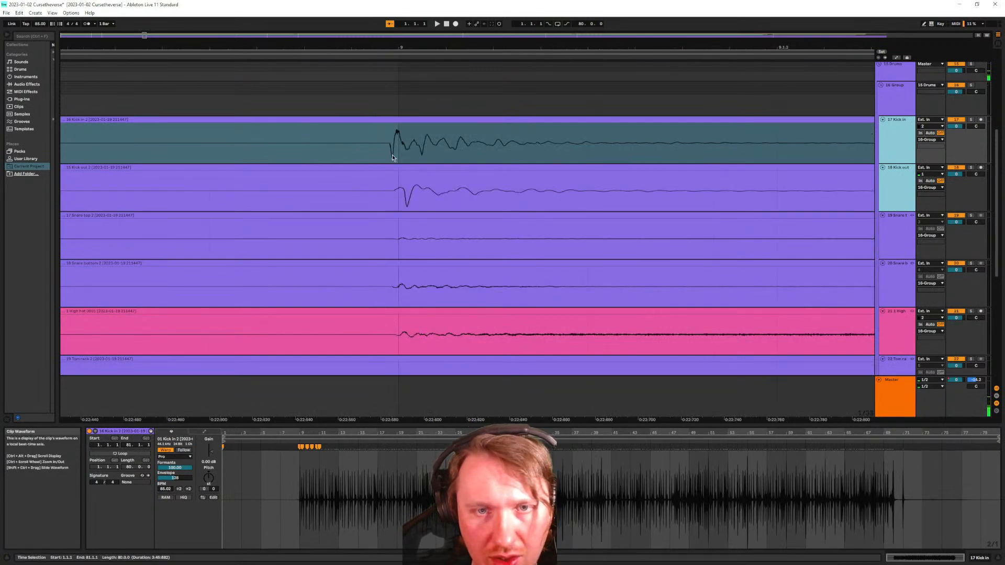
{"action": "left_click", "coordinate": [399, 95]}
{"action": "left_click", "coordinate": [407, 122]}
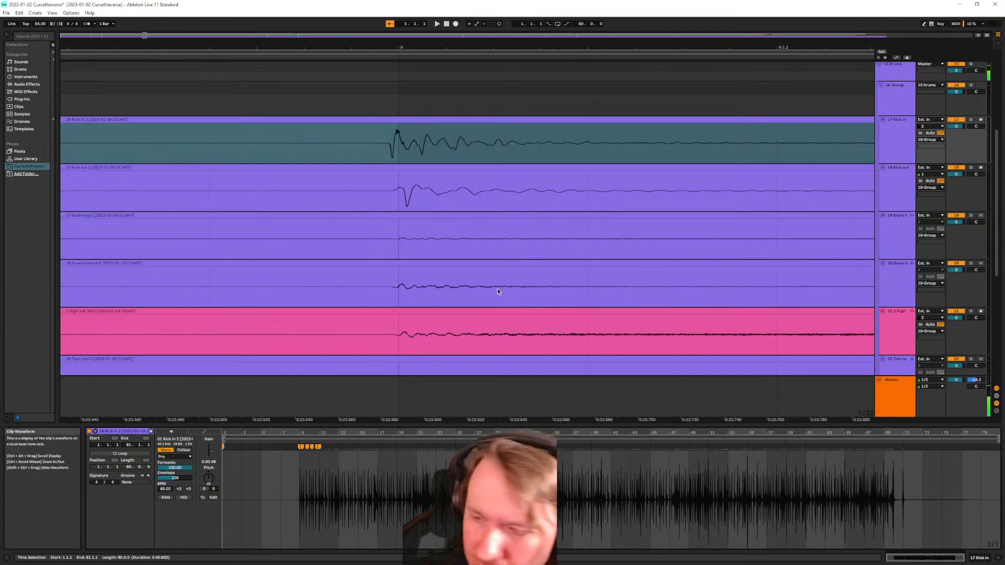
Show the Live 11 lessons via Help View, close them, then choose Read the Live Manual
{"action": "left_click", "coordinate": [90, 13]}
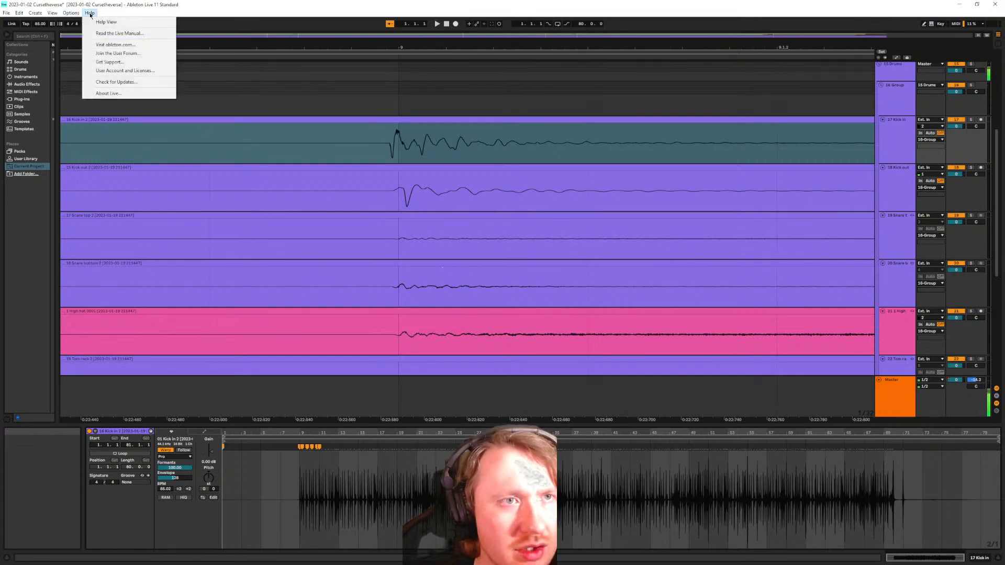
{"action": "left_click", "coordinate": [104, 22]}
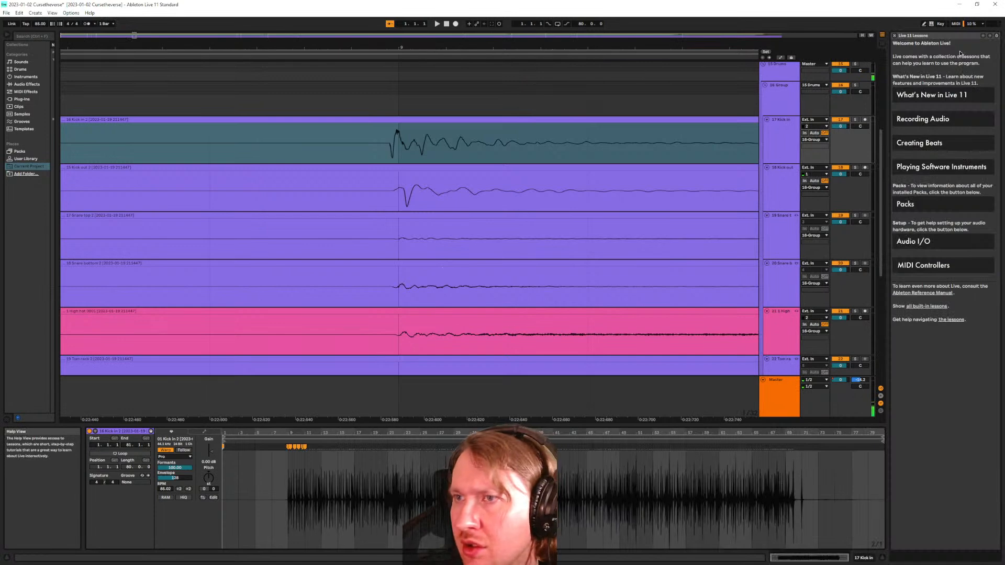
{"action": "left_click", "coordinate": [997, 36]}
{"action": "left_click", "coordinate": [89, 13]}
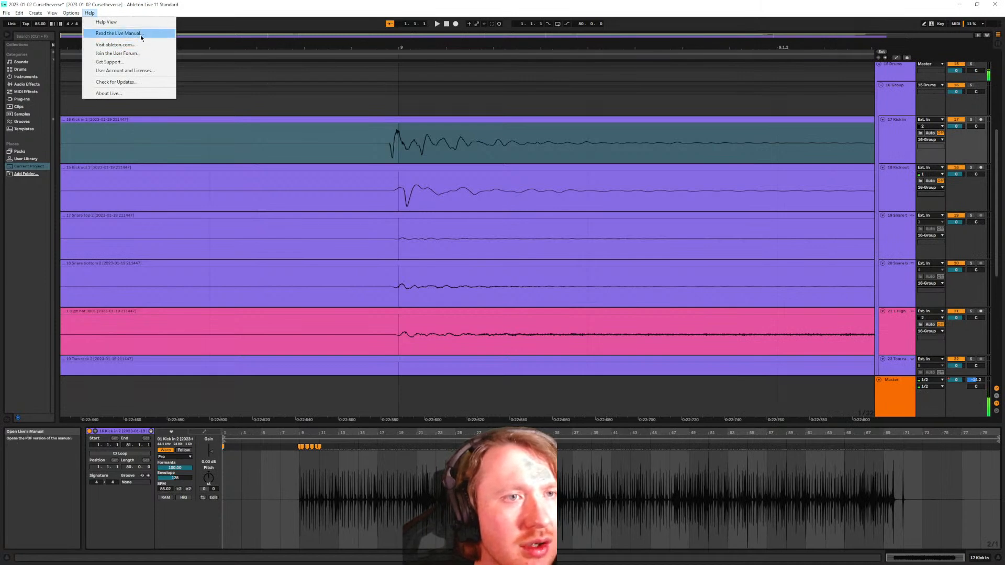
{"action": "left_click", "coordinate": [143, 33]}
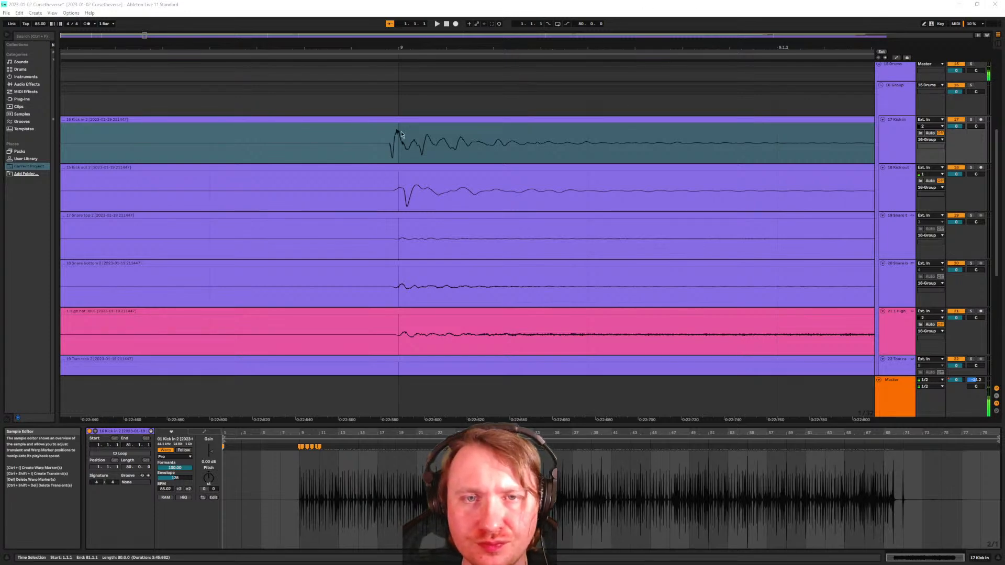
Select the Kick In clip and test nudging it one step later and back three times
{"action": "left_click", "coordinate": [402, 115]}
{"action": "left_click", "coordinate": [400, 120]}
{"action": "key", "text": "Right"}
{"action": "key", "text": "Left"}
{"action": "key", "text": "Right"}
{"action": "key", "text": "Left"}
{"action": "key", "text": "Right"}
{"action": "key", "text": "Left"}
Return to the song start and zoom the view in around bar 9
{"action": "scroll", "coordinate": [381, 138], "scroll_direction": "down", "scroll_amount": 4}
{"action": "scroll", "coordinate": [337, 174], "scroll_direction": "right", "scroll_amount": 10}
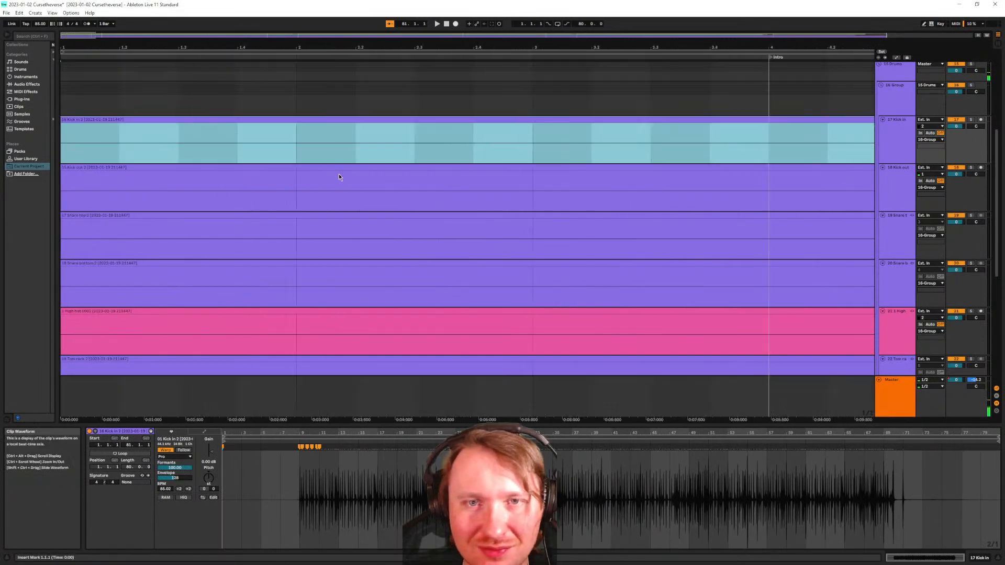
{"action": "scroll", "coordinate": [409, 166], "scroll_direction": "up", "scroll_amount": 10, "text": "ctrl"}
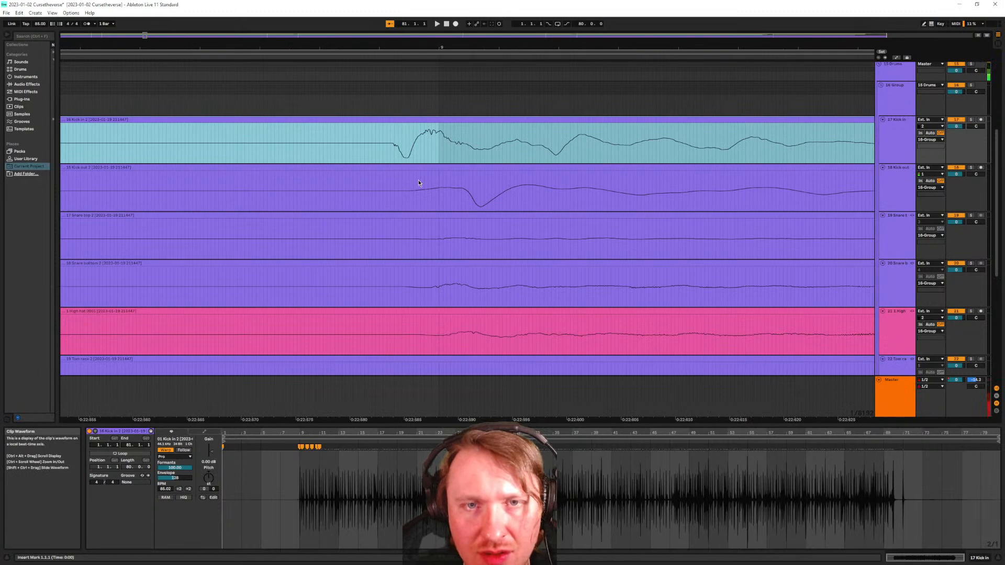
{"action": "key", "text": "Home"}
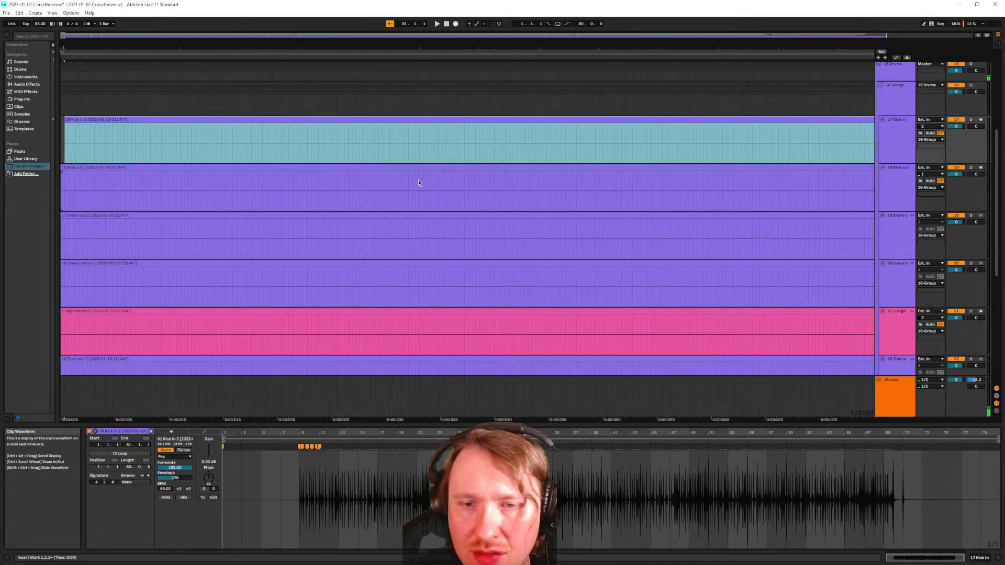
{"action": "scroll", "coordinate": [440, 187], "scroll_direction": "down", "scroll_amount": 15, "text": "ctrl"}
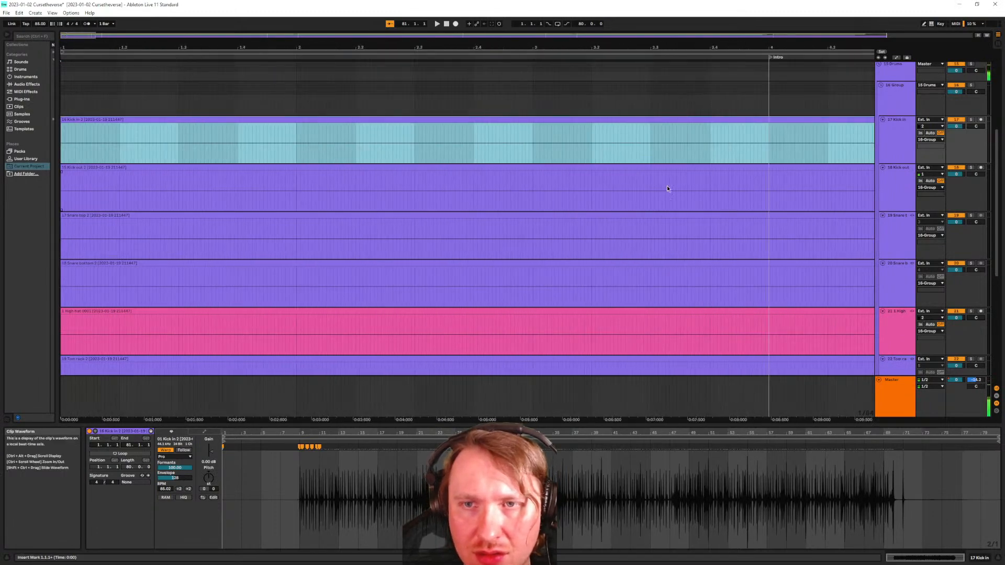
{"action": "scroll", "coordinate": [419, 165], "scroll_direction": "up", "scroll_amount": 15, "text": "ctrl"}
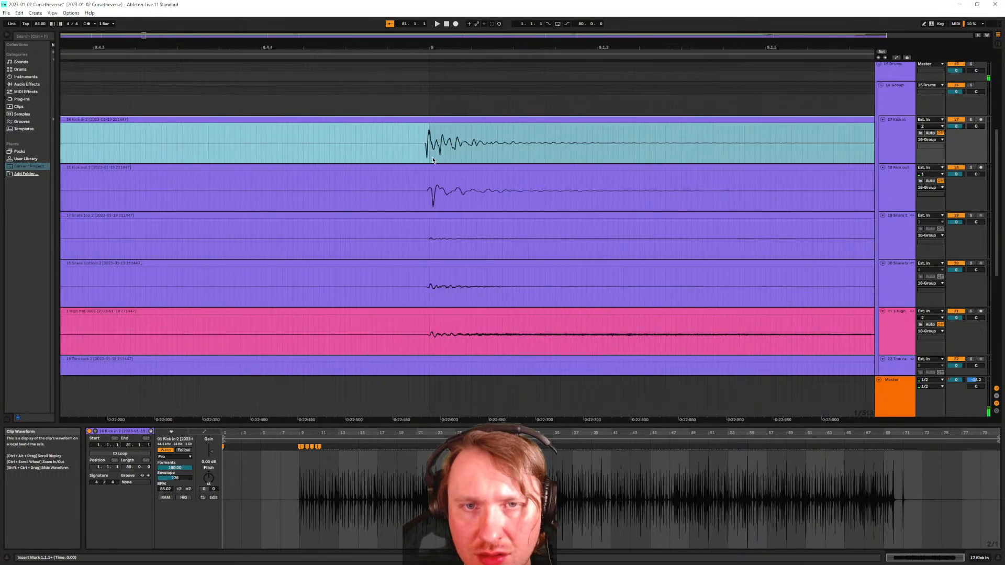
{"action": "scroll", "coordinate": [418, 163], "scroll_direction": "up", "scroll_amount": 3, "text": "ctrl"}
Shift the Kick in 2 clip slightly later at 9.1.1 so its transient matches Kick out
{"action": "left_click", "coordinate": [441, 98]}
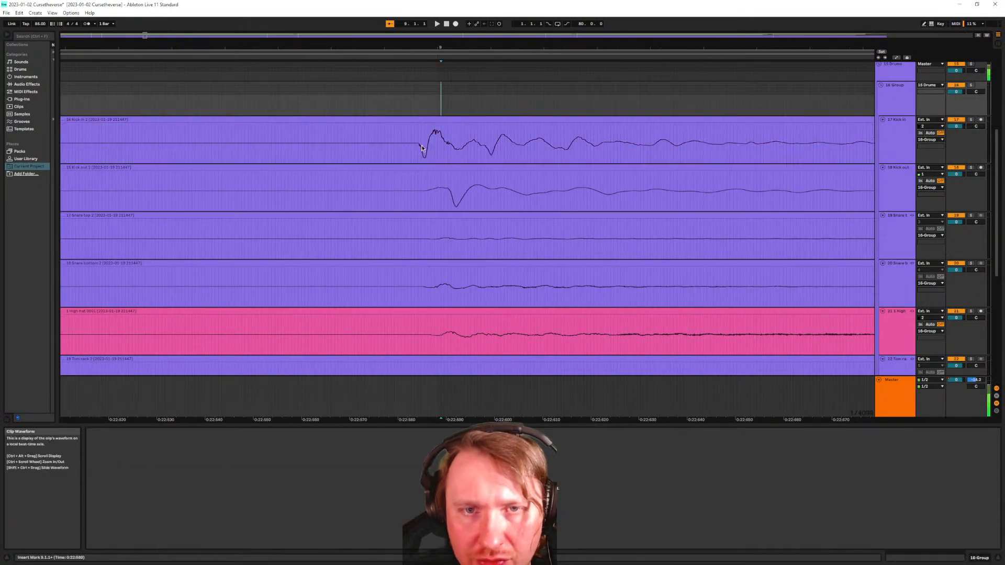
{"action": "left_click", "coordinate": [440, 123]}
{"action": "left_click_drag", "start_coordinate": [439, 124], "coordinate": [451, 120]}
{"action": "scroll", "coordinate": [437, 139], "scroll_direction": "up", "scroll_amount": 3}
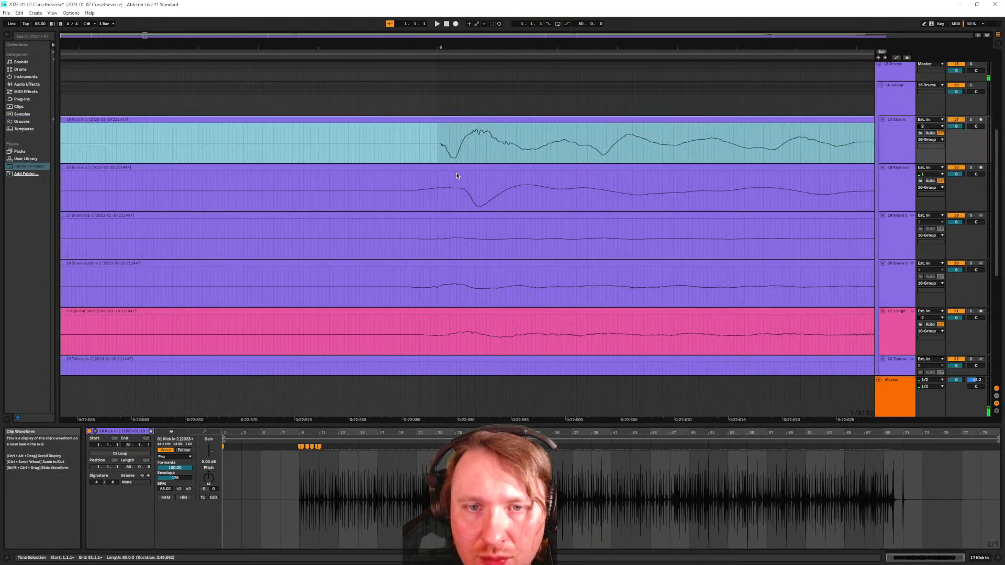
{"action": "scroll", "coordinate": [449, 176], "scroll_direction": "down", "scroll_amount": 3}
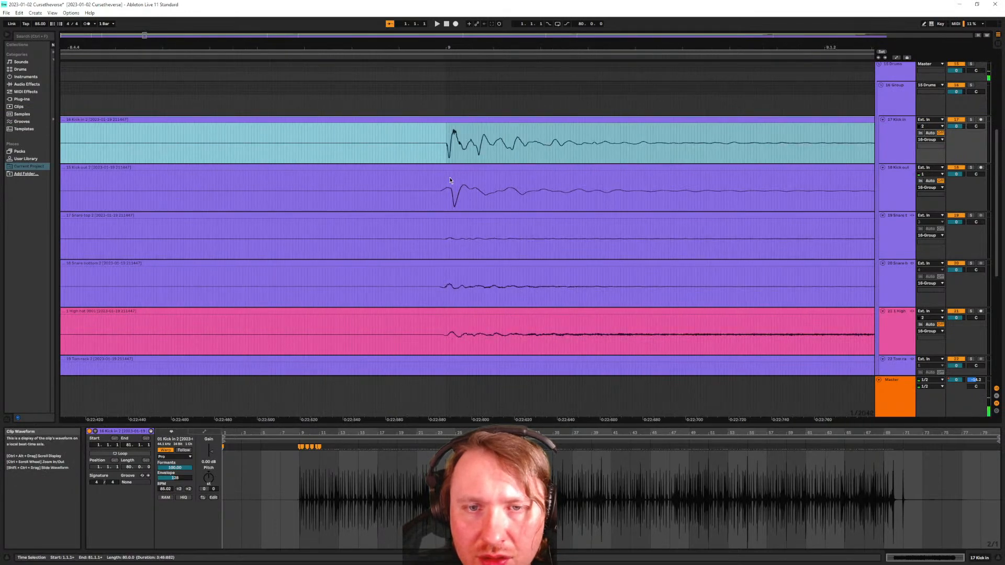
{"action": "scroll", "coordinate": [450, 178], "scroll_direction": "up", "scroll_amount": 2}
{"action": "left_click", "coordinate": [446, 167]}
{"action": "left_click_drag", "start_coordinate": [447, 167], "coordinate": [461, 168]}
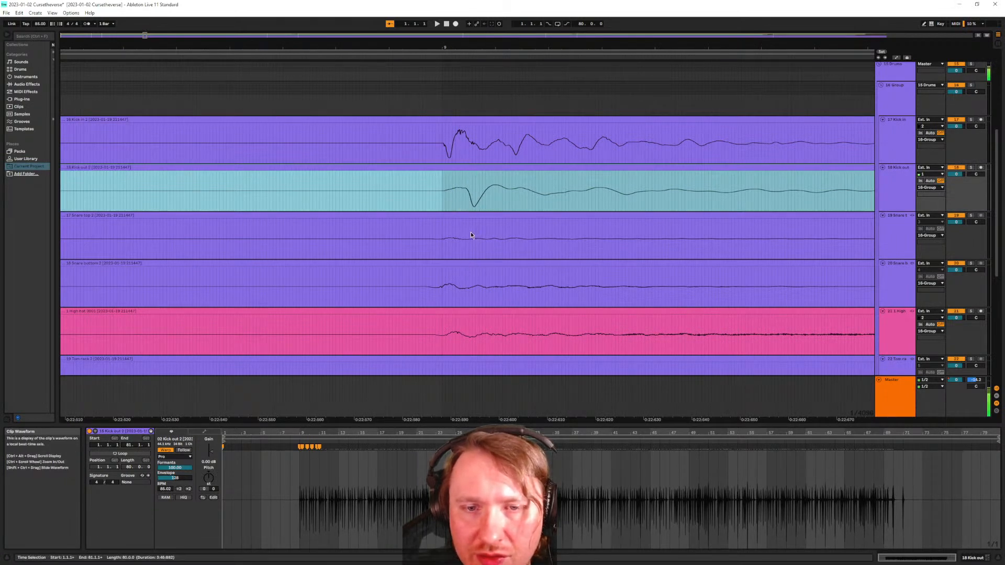
{"action": "scroll", "coordinate": [466, 240], "scroll_direction": "down", "scroll_amount": 3}
{"action": "scroll", "coordinate": [518, 289], "scroll_direction": "up", "scroll_amount": 8}
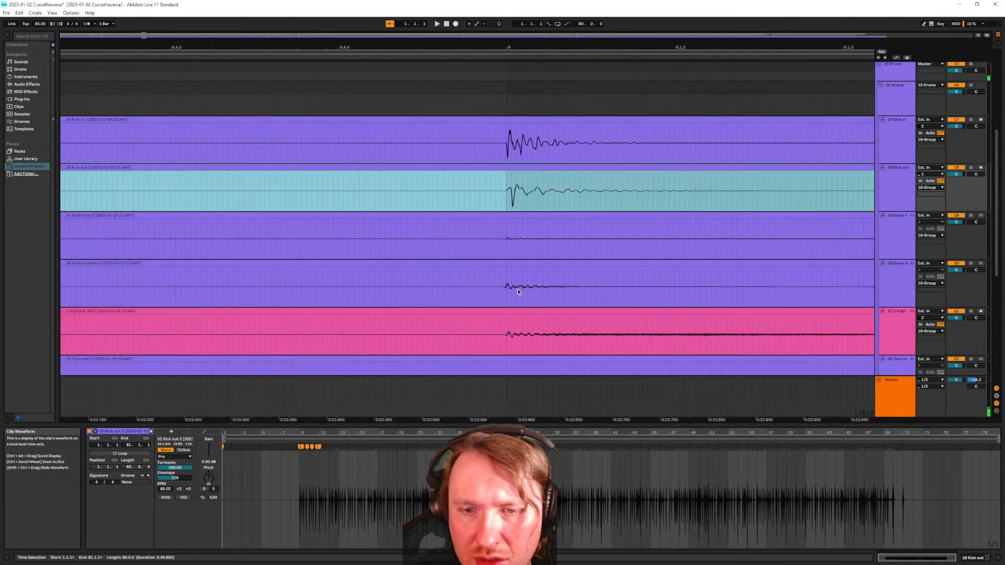
{"action": "scroll", "coordinate": [454, 277], "scroll_direction": "down", "scroll_amount": 4}
{"action": "scroll", "coordinate": [453, 285], "scroll_direction": "up", "scroll_amount": 4}
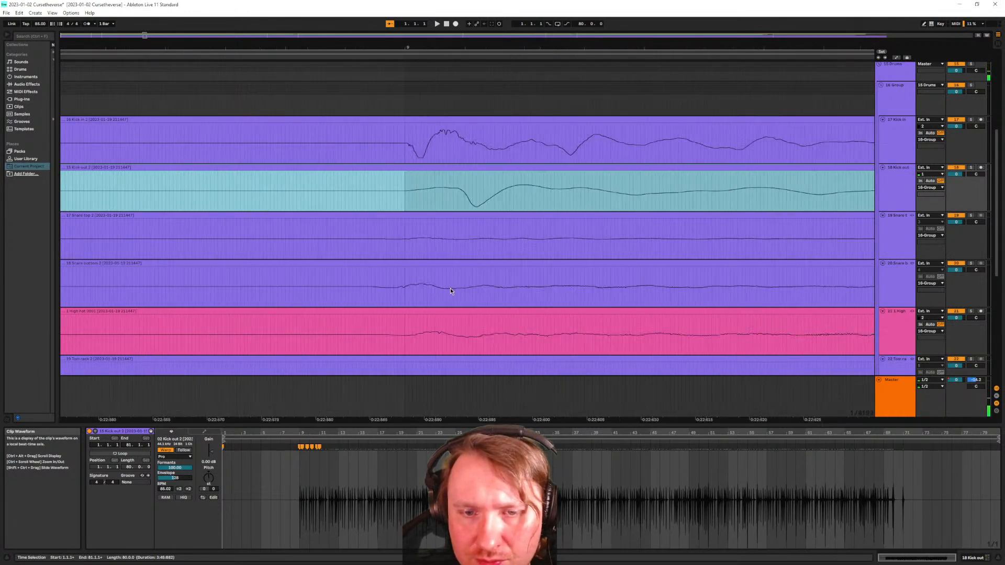
{"action": "scroll", "coordinate": [397, 287], "scroll_direction": "down", "scroll_amount": 10}
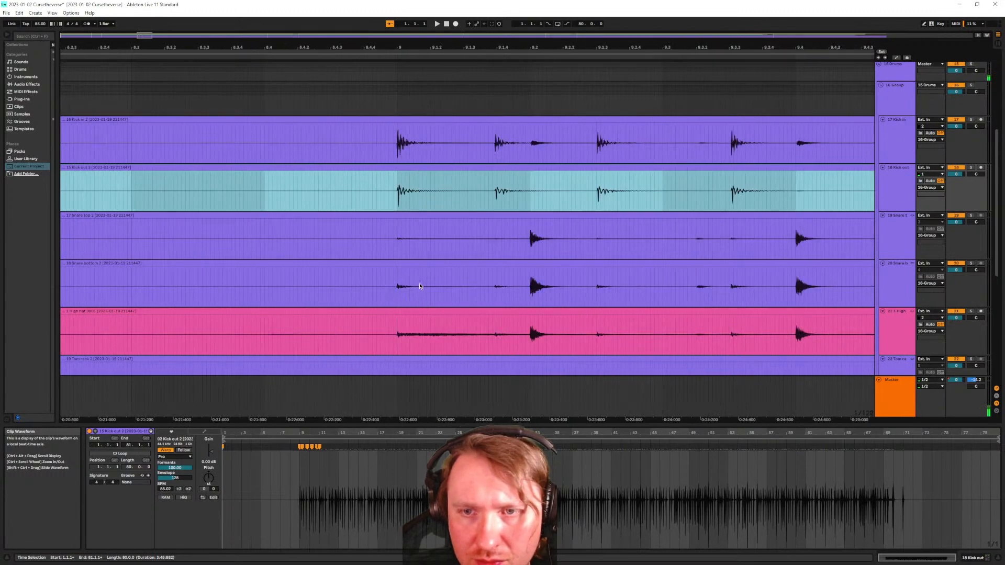
{"action": "scroll", "coordinate": [675, 195], "scroll_direction": "down", "scroll_amount": 2}
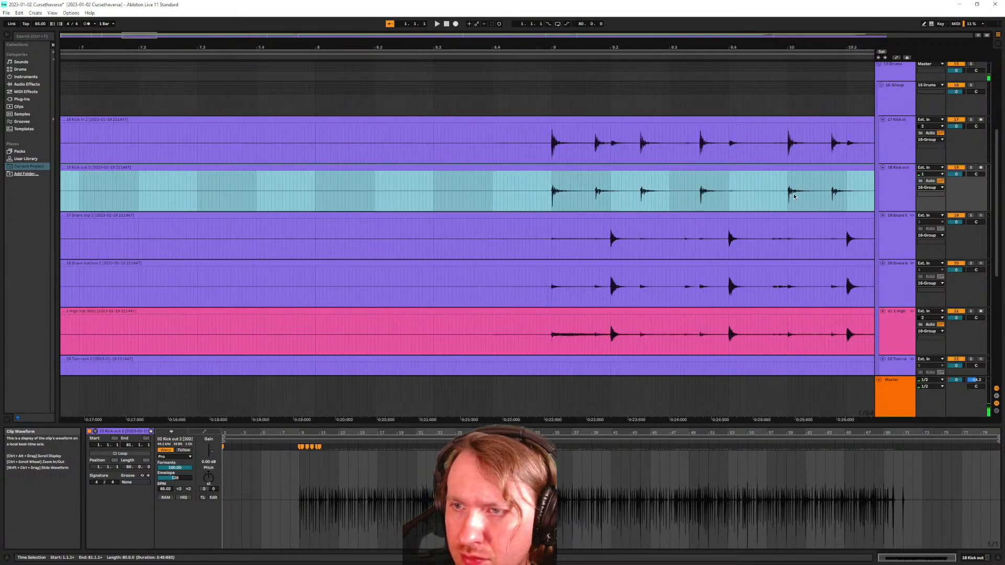
{"action": "scroll", "coordinate": [819, 196], "scroll_direction": "down", "scroll_amount": 5}
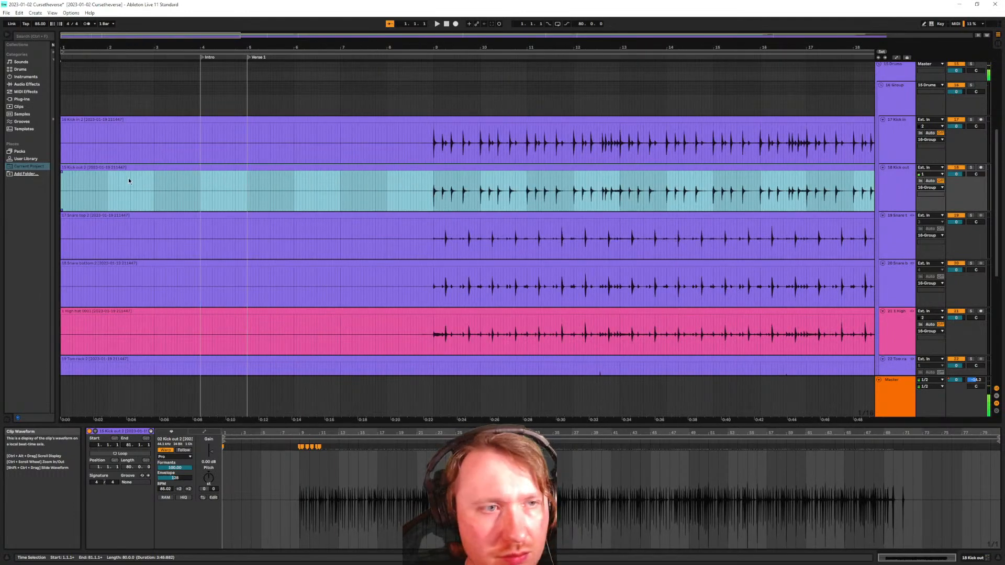
{"action": "scroll", "coordinate": [129, 180], "scroll_direction": "up", "scroll_amount": 10}
{"action": "scroll", "coordinate": [131, 183], "scroll_direction": "left", "scroll_amount": 10}
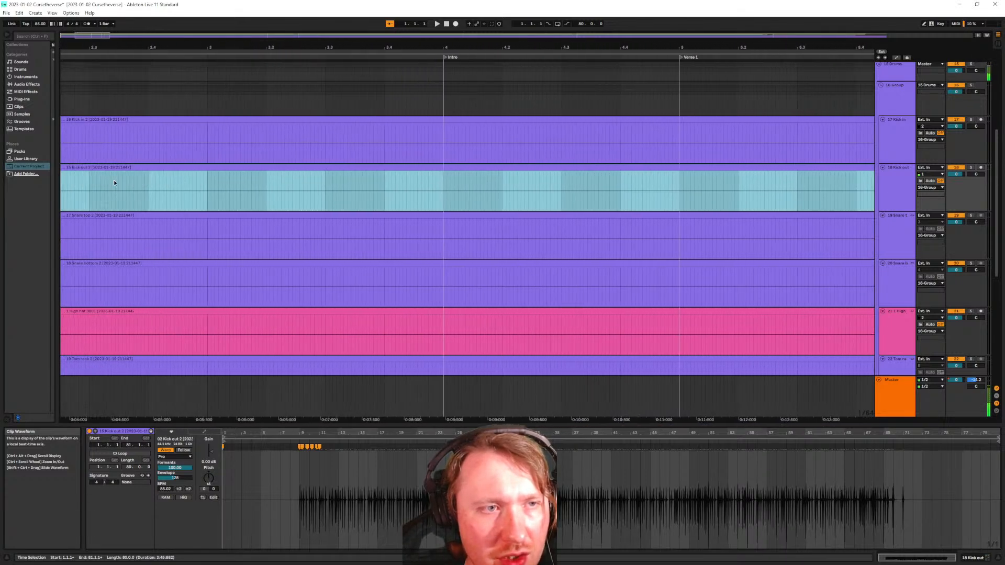
{"action": "scroll", "coordinate": [113, 181], "scroll_direction": "left", "scroll_amount": 6}
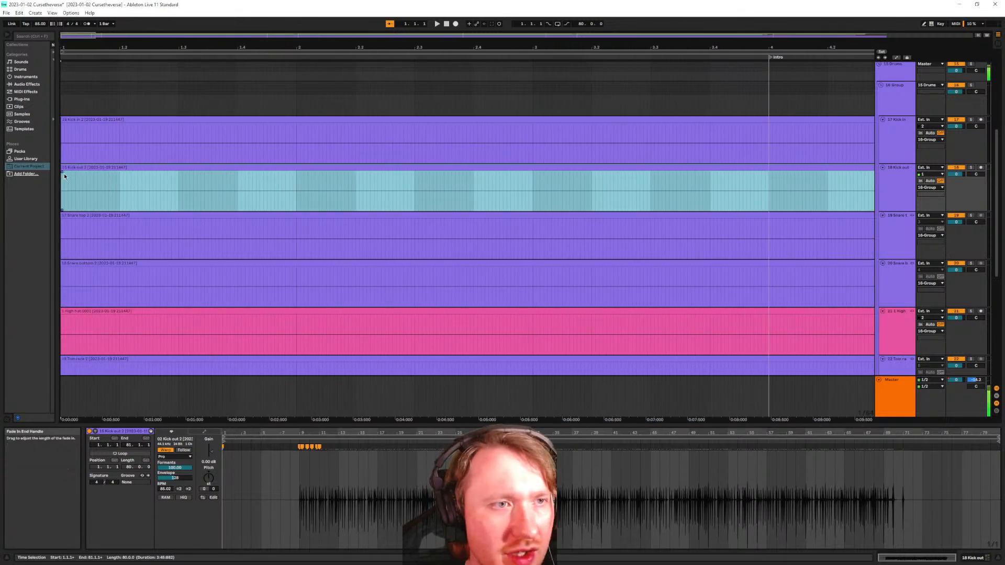
{"action": "scroll", "coordinate": [68, 176], "scroll_direction": "up", "scroll_amount": 15}
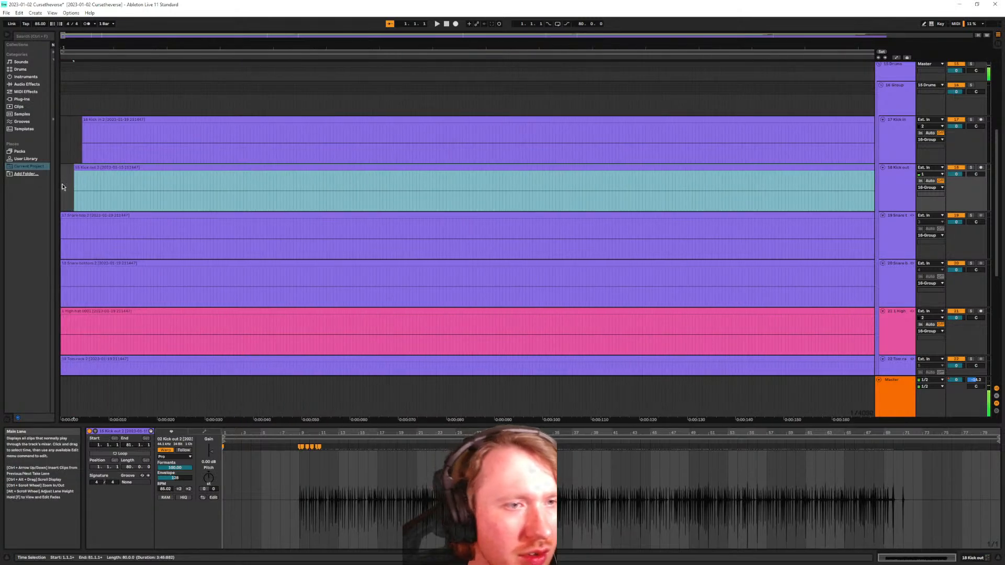
{"action": "scroll", "coordinate": [68, 189], "scroll_direction": "up", "scroll_amount": 6}
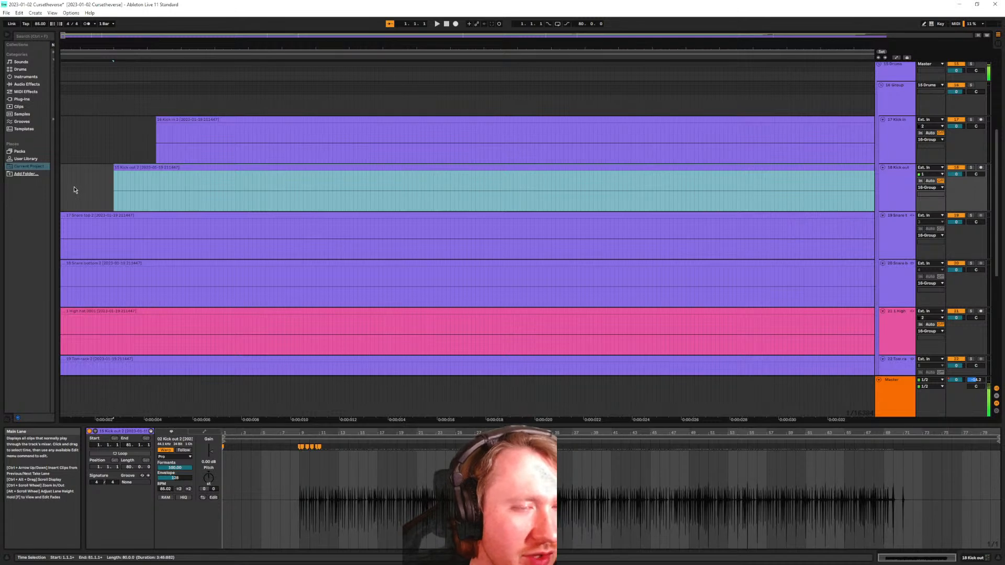
{"action": "scroll", "coordinate": [76, 188], "scroll_direction": "down", "scroll_amount": 5}
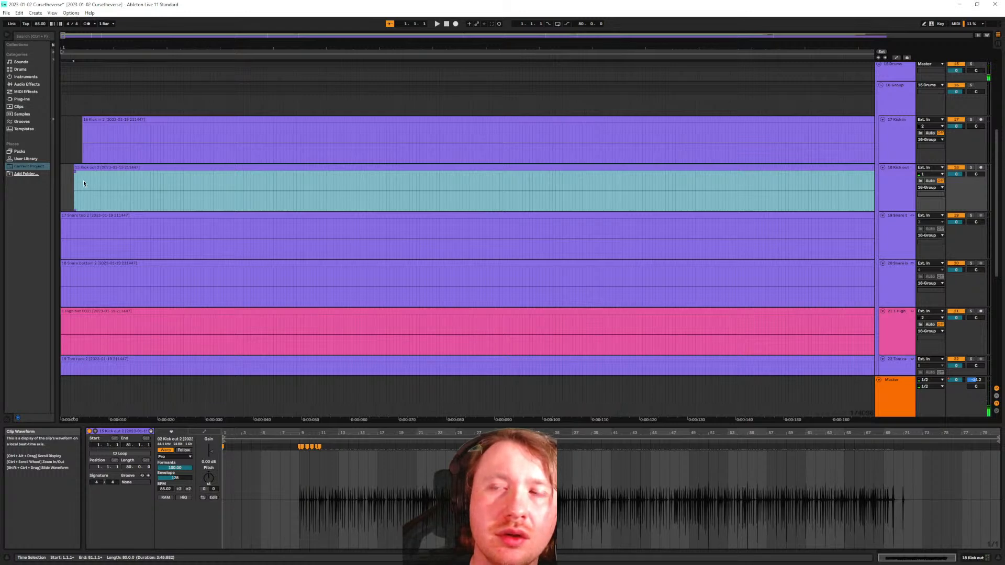
{"action": "scroll", "coordinate": [94, 177], "scroll_direction": "down", "scroll_amount": 10}
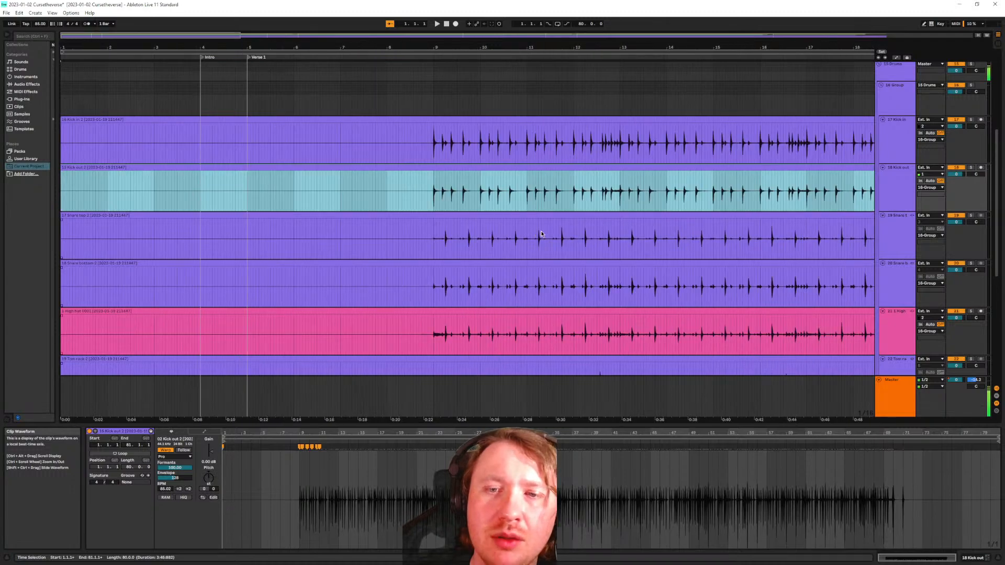
{"action": "scroll", "coordinate": [467, 352], "scroll_direction": "down", "scroll_amount": 1}
{"action": "scroll", "coordinate": [398, 147], "scroll_direction": "up", "scroll_amount": 8}
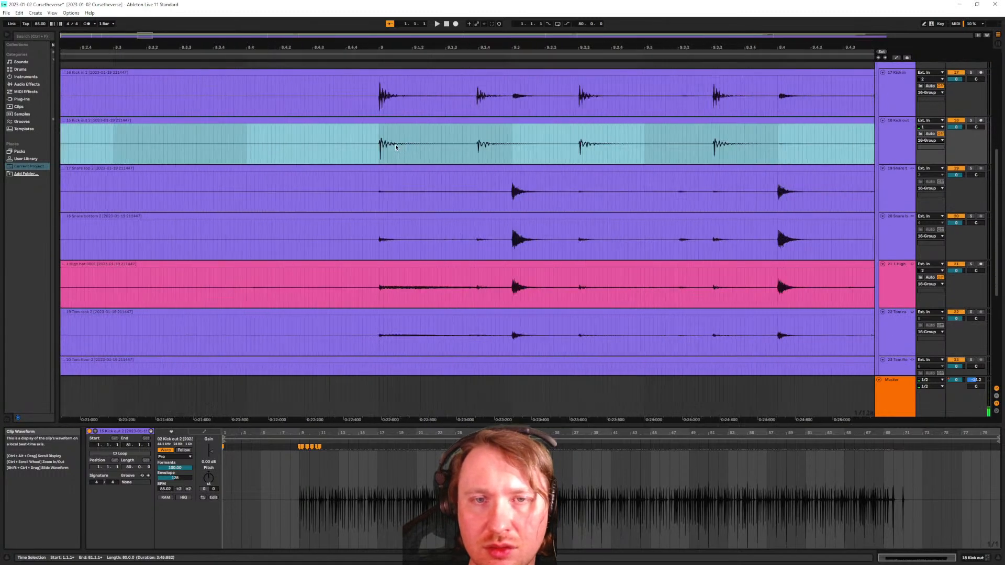
{"action": "scroll", "coordinate": [399, 147], "scroll_direction": "up", "scroll_amount": 3}
{"action": "scroll", "coordinate": [372, 167], "scroll_direction": "up", "scroll_amount": 2}
{"action": "scroll", "coordinate": [361, 194], "scroll_direction": "up", "scroll_amount": 3}
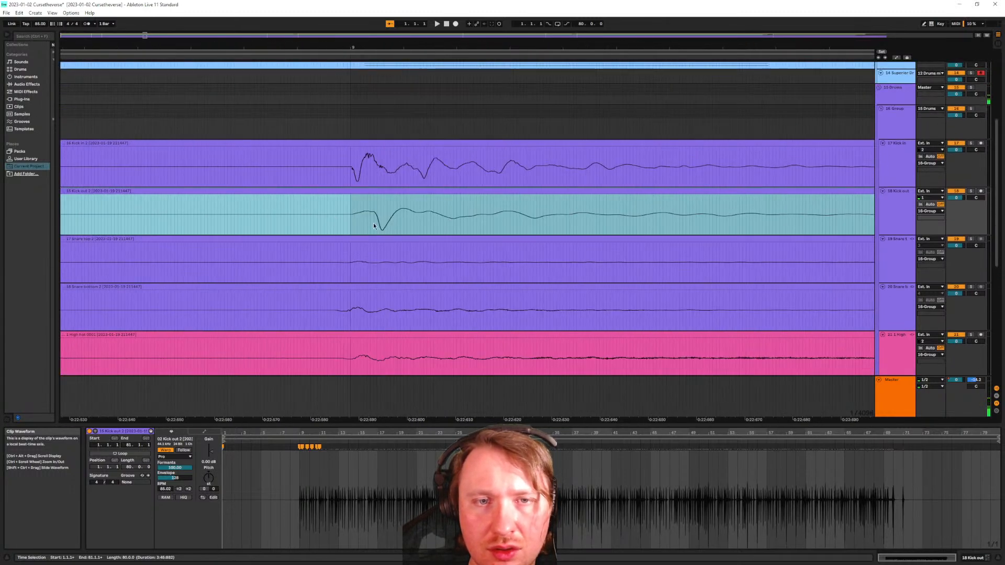
{"action": "scroll", "coordinate": [369, 215], "scroll_direction": "up", "scroll_amount": 3}
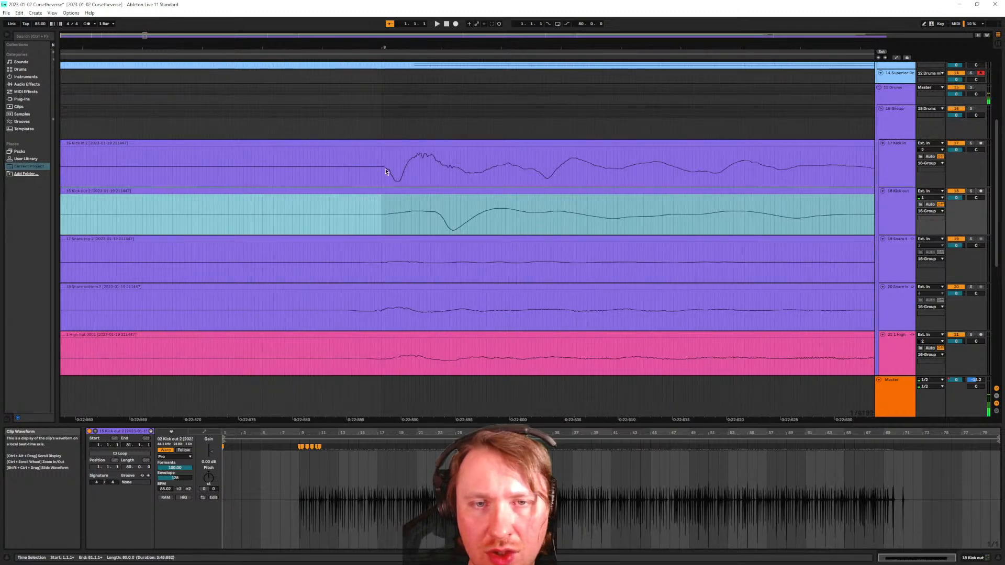
Select the Kick in 2 clip and nudge it slightly earlier to compare its transients
{"action": "scroll", "coordinate": [381, 165], "scroll_direction": "up", "scroll_amount": 3}
{"action": "left_click", "coordinate": [395, 139]}
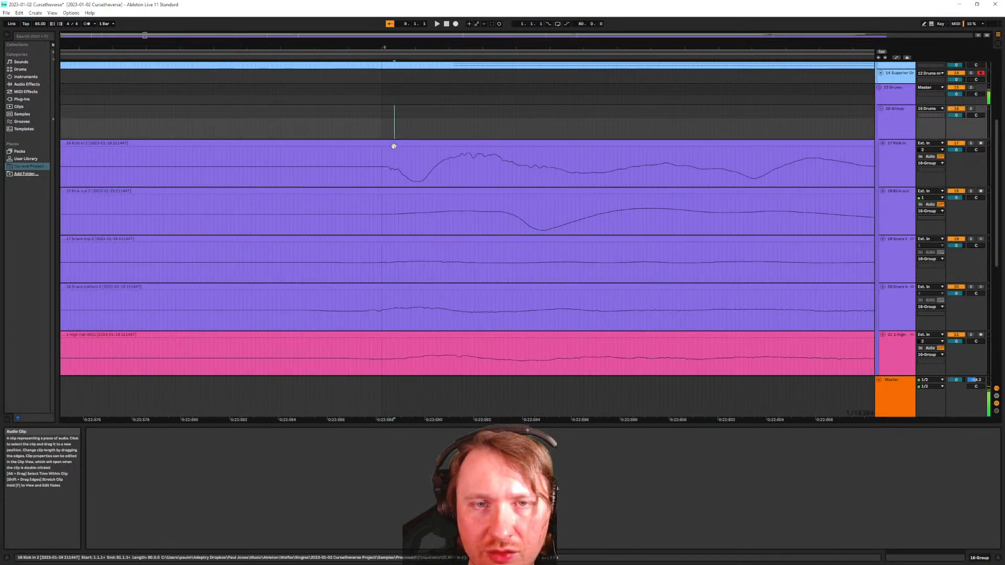
{"action": "left_click", "coordinate": [393, 144]}
{"action": "left_click_drag", "start_coordinate": [393, 144], "coordinate": [389, 149]}
{"action": "scroll", "coordinate": [382, 222], "scroll_direction": "down", "scroll_amount": 10}
{"action": "scroll", "coordinate": [382, 236], "scroll_direction": "down", "scroll_amount": 5}
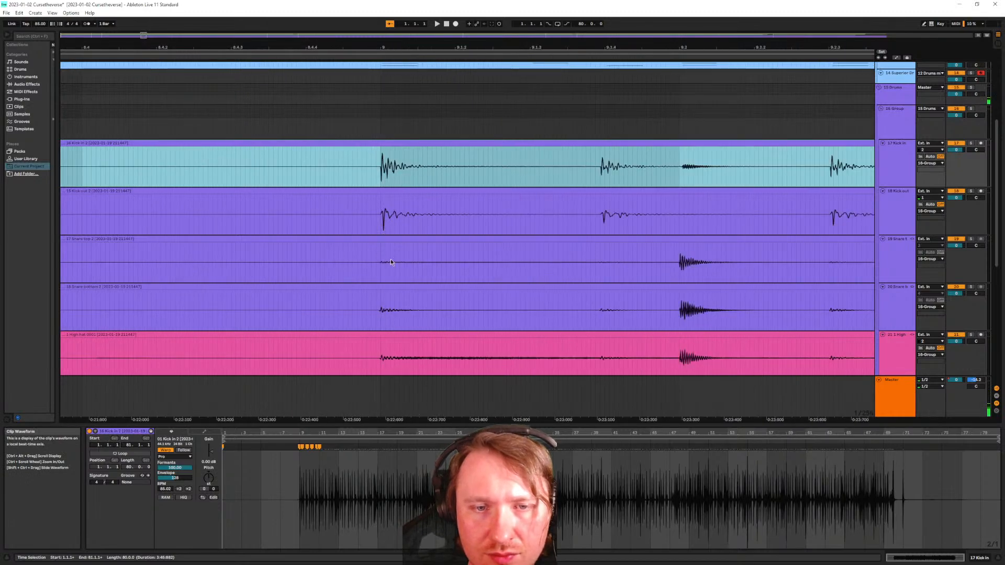
{"action": "scroll", "coordinate": [379, 281], "scroll_direction": "up", "scroll_amount": 12}
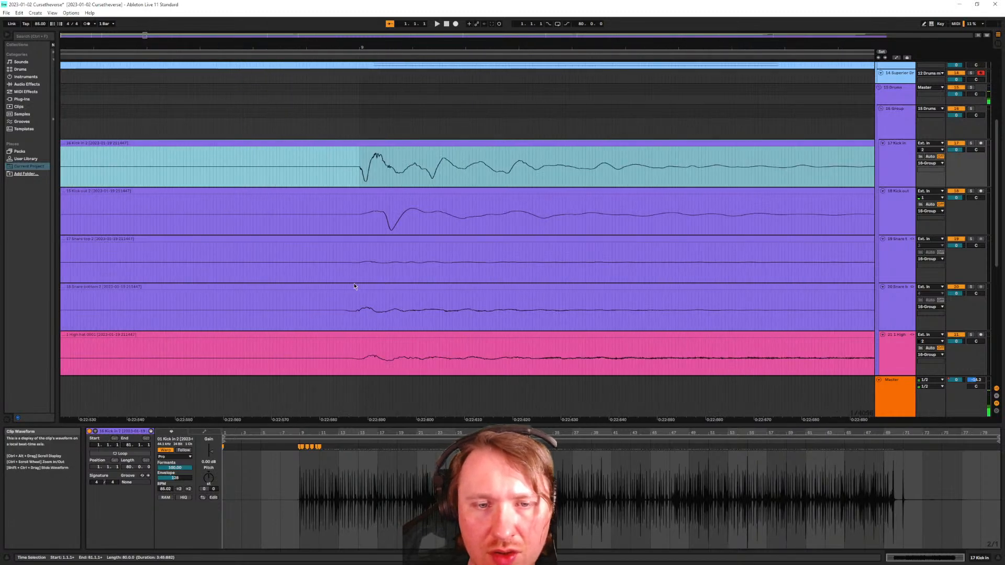
{"action": "scroll", "coordinate": [346, 285], "scroll_direction": "down", "scroll_amount": 10}
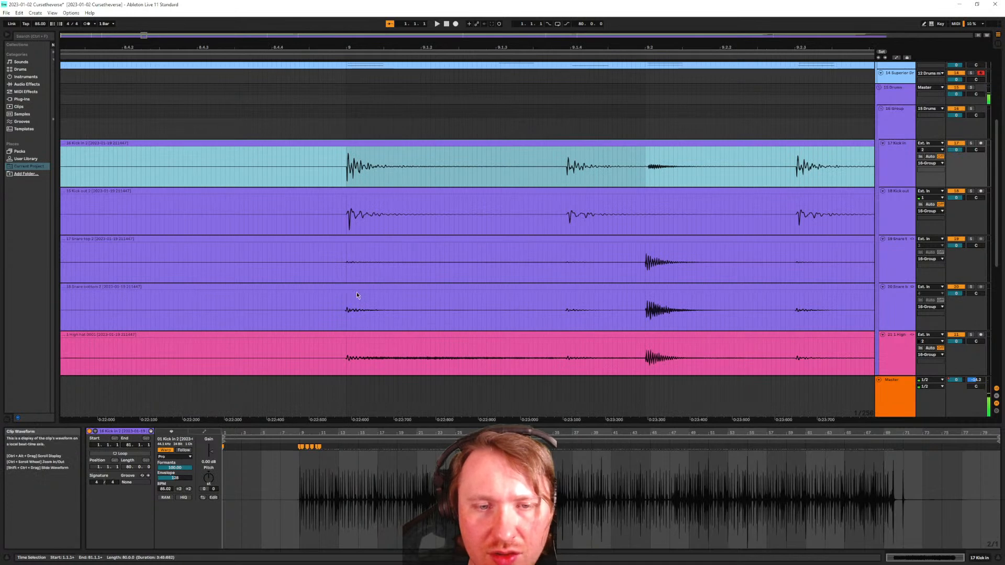
Show the linked Snare bottom clips together in the clip detail to inspect the bar 9 transient
{"action": "double_click", "coordinate": [348, 288]}
{"action": "scroll", "coordinate": [304, 492], "scroll_direction": "up", "scroll_amount": 10}
{"action": "scroll", "coordinate": [369, 496], "scroll_direction": "up", "scroll_amount": 6}
{"action": "scroll", "coordinate": [461, 497], "scroll_direction": "up", "scroll_amount": 5}
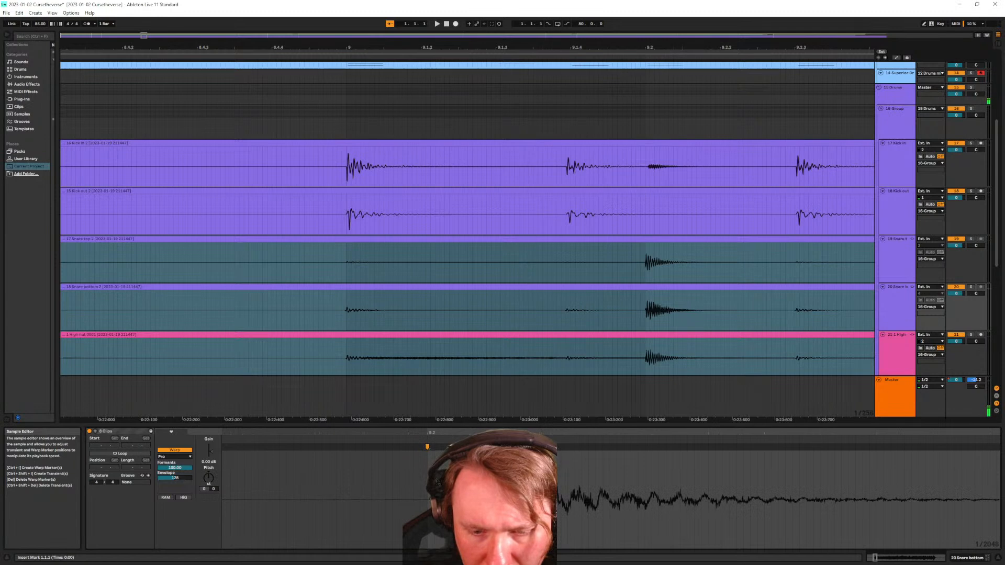
{"action": "scroll", "coordinate": [430, 497], "scroll_direction": "up", "scroll_amount": 4}
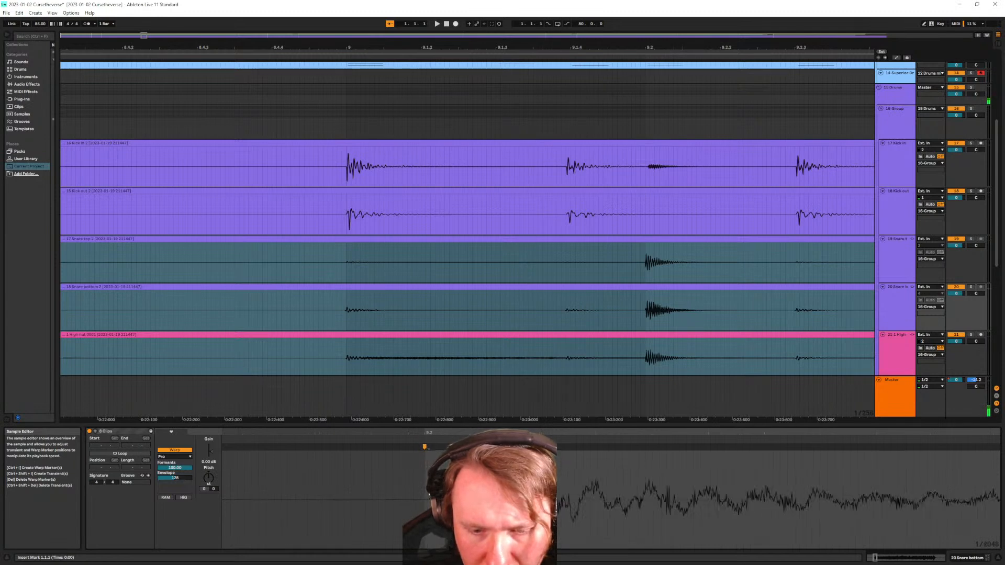
{"action": "scroll", "coordinate": [430, 496], "scroll_direction": "down", "scroll_amount": 6}
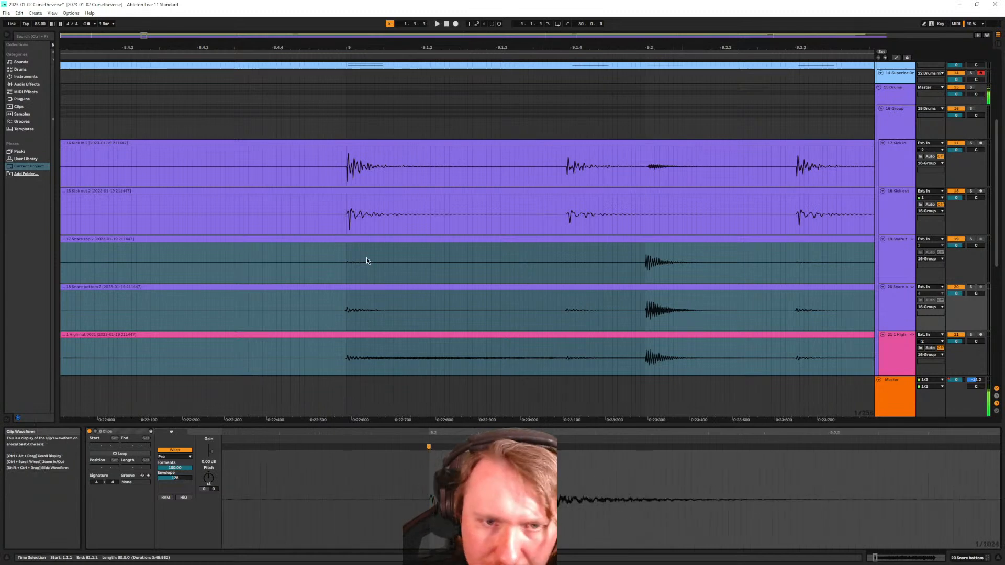
{"action": "scroll", "coordinate": [366, 261], "scroll_direction": "down", "scroll_amount": 5}
{"action": "scroll", "coordinate": [343, 282], "scroll_direction": "up", "scroll_amount": 3}
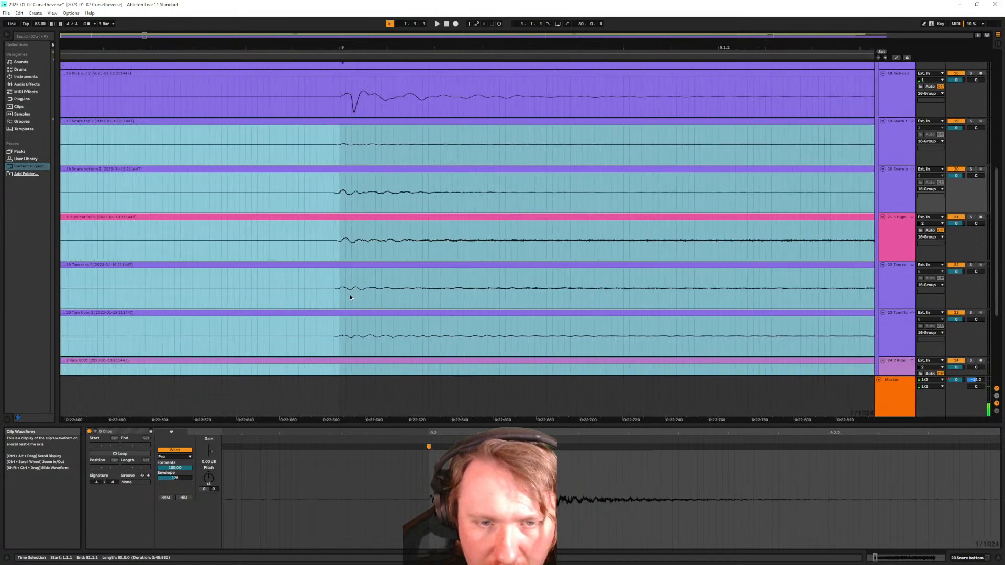
{"action": "scroll", "coordinate": [344, 301], "scroll_direction": "down", "scroll_amount": 3}
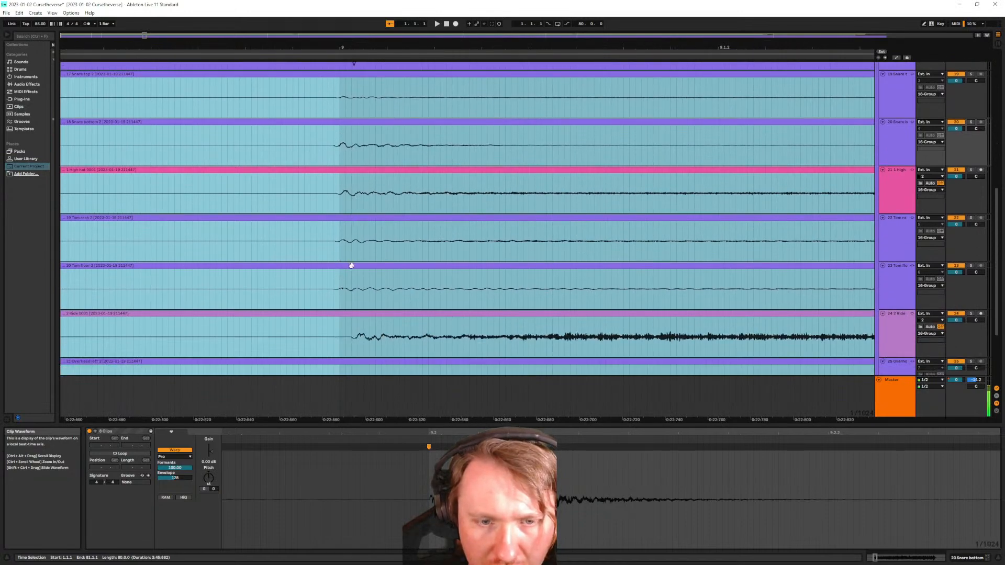
Set an insert mark at 9.1.1 on the shared bar 9 drum transient
{"action": "left_click", "coordinate": [350, 327]}
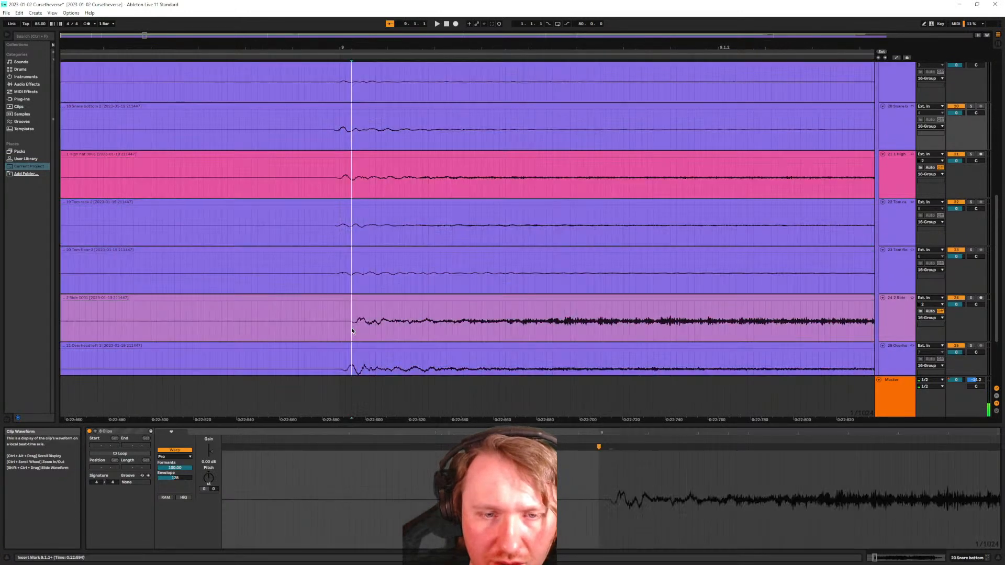
{"action": "scroll", "coordinate": [366, 303], "scroll_direction": "down", "scroll_amount": 2}
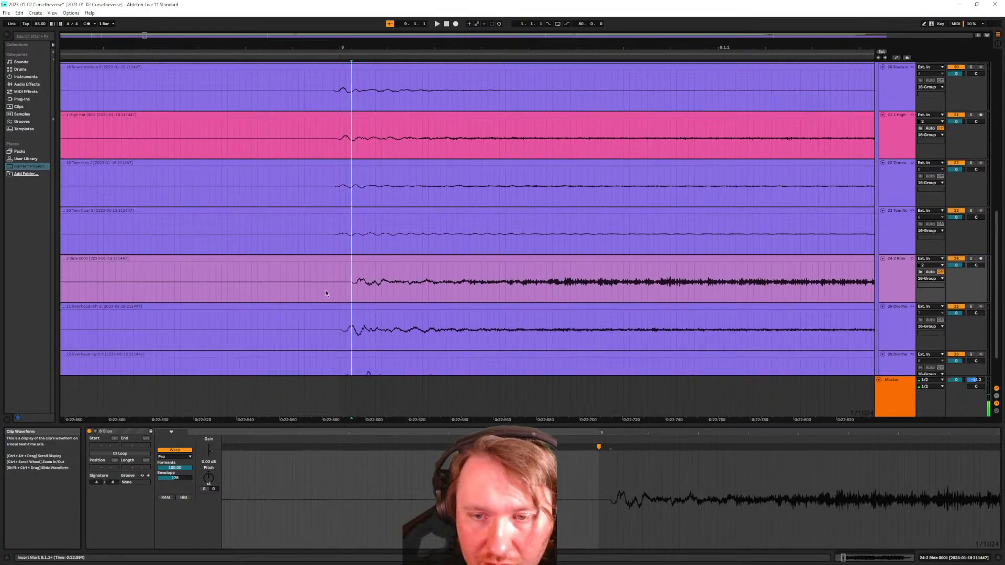
{"action": "scroll", "coordinate": [364, 278], "scroll_direction": "left", "scroll_amount": 3}
{"action": "scroll", "coordinate": [417, 265], "scroll_direction": "left", "scroll_amount": 4}
{"action": "scroll", "coordinate": [416, 264], "scroll_direction": "down", "scroll_amount": 3}
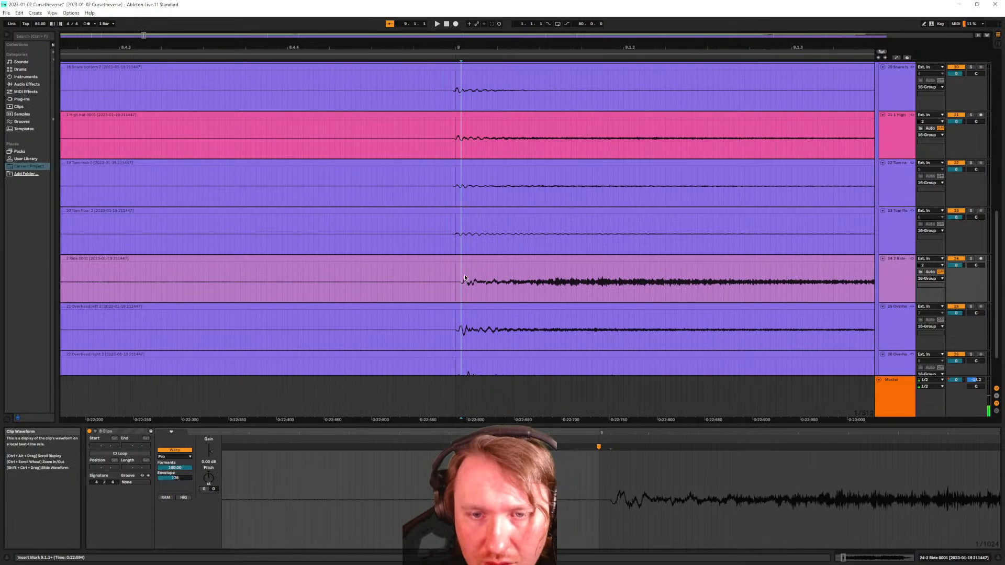
{"action": "scroll", "coordinate": [463, 285], "scroll_direction": "left", "scroll_amount": 19}
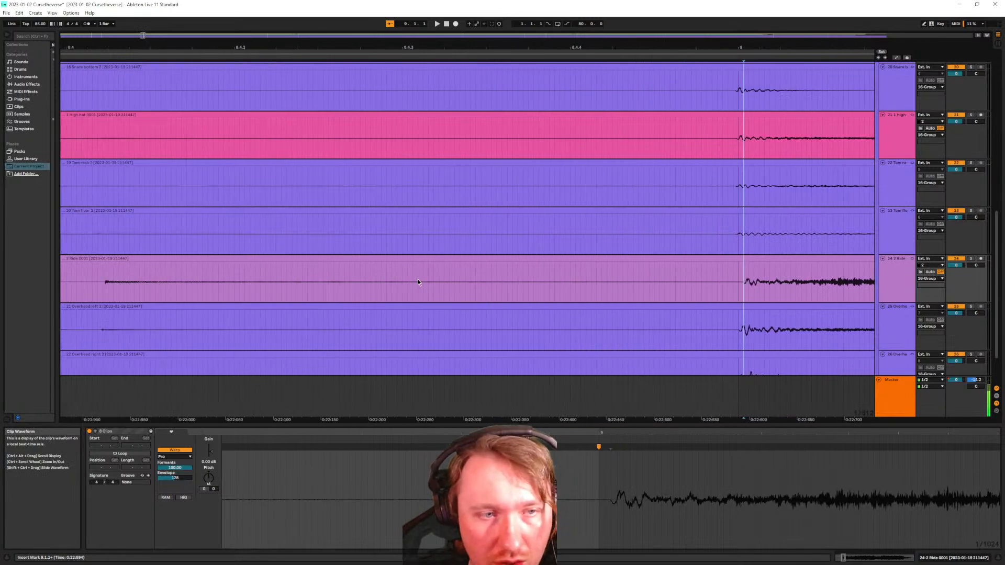
{"action": "scroll", "coordinate": [391, 282], "scroll_direction": "down", "scroll_amount": 5}
{"action": "scroll", "coordinate": [389, 275], "scroll_direction": "left", "scroll_amount": 10}
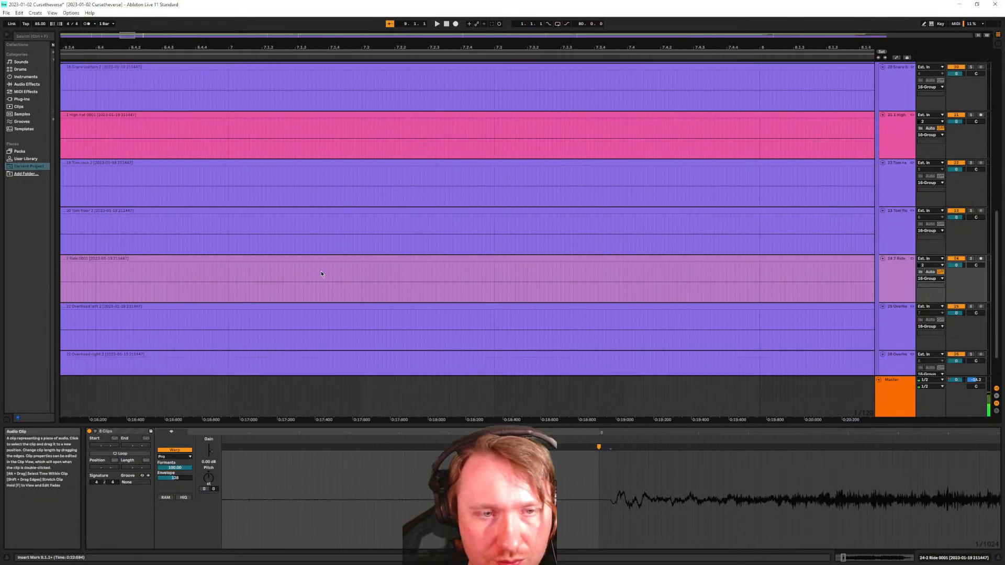
{"action": "scroll", "coordinate": [321, 271], "scroll_direction": "down", "scroll_amount": 2}
{"action": "scroll", "coordinate": [313, 261], "scroll_direction": "down", "scroll_amount": 10}
{"action": "scroll", "coordinate": [63, 243], "scroll_direction": "up", "scroll_amount": 5}
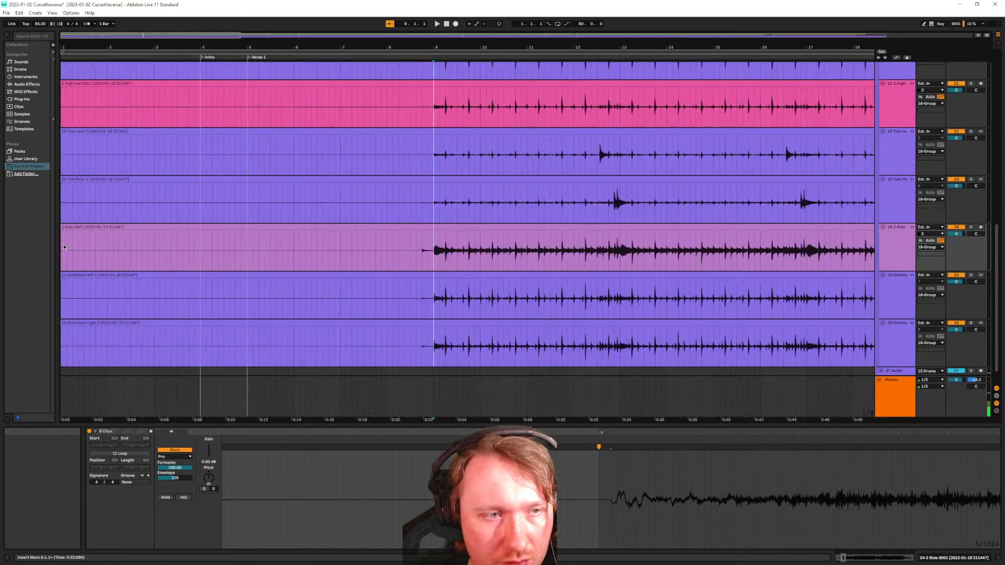
{"action": "scroll", "coordinate": [63, 252], "scroll_direction": "up", "scroll_amount": 7}
{"action": "scroll", "coordinate": [68, 250], "scroll_direction": "up", "scroll_amount": 1}
{"action": "scroll", "coordinate": [70, 282], "scroll_direction": "up", "scroll_amount": 6}
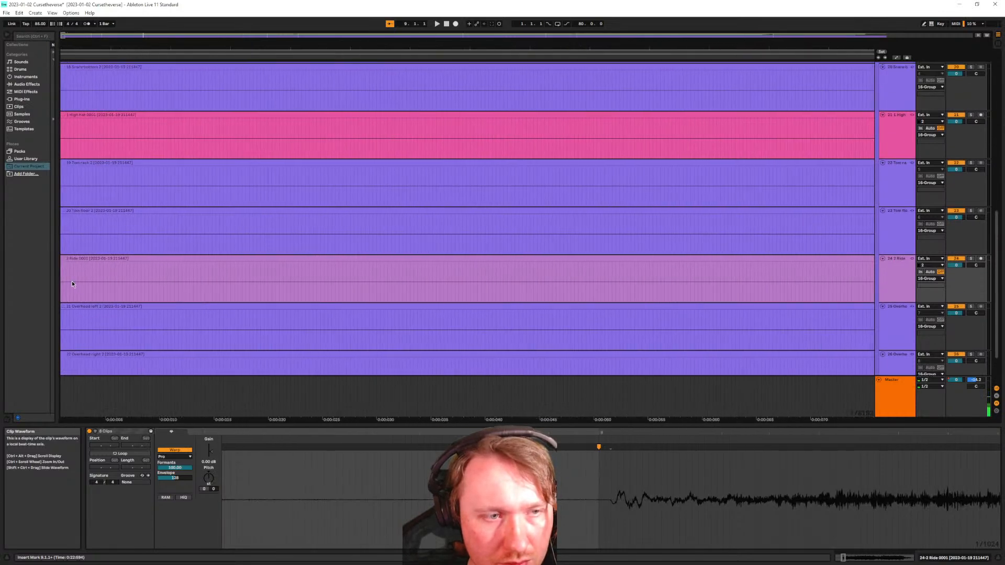
{"action": "scroll", "coordinate": [64, 276], "scroll_direction": "up", "scroll_amount": 3}
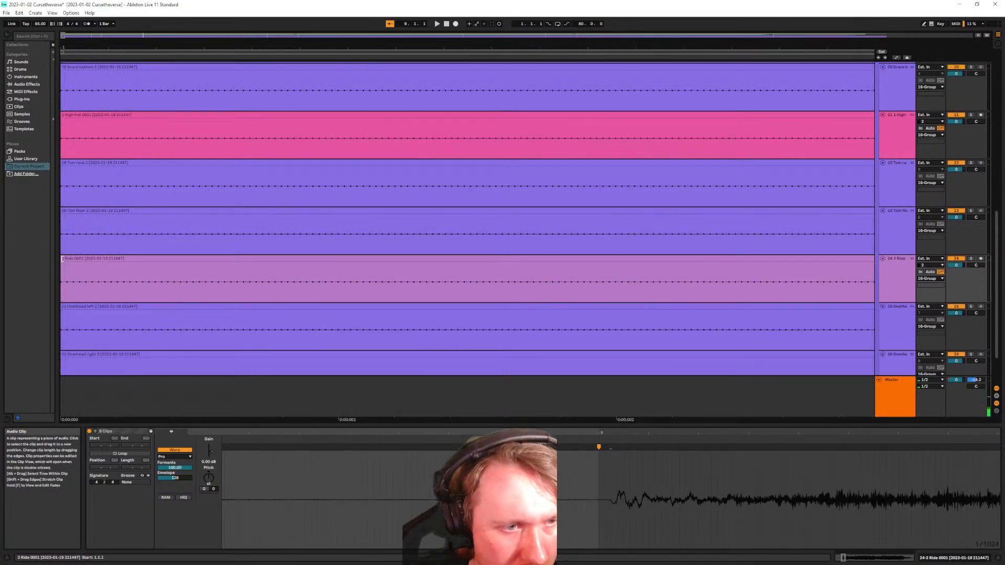
Undo an accidental trim of the linked clip starts and bring up the Ride track's unlink options
{"action": "left_click_drag", "start_coordinate": [62, 261], "coordinate": [72, 261]}
{"action": "key", "text": "ctrl+z"}
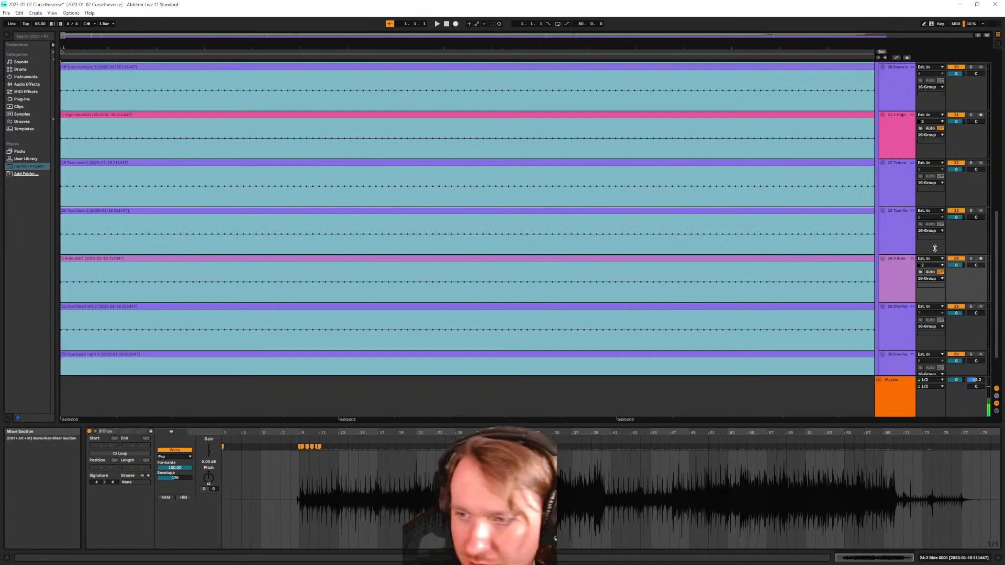
{"action": "left_click", "coordinate": [910, 293]}
{"action": "left_click", "coordinate": [894, 230]}
{"action": "right_click", "coordinate": [901, 270]}
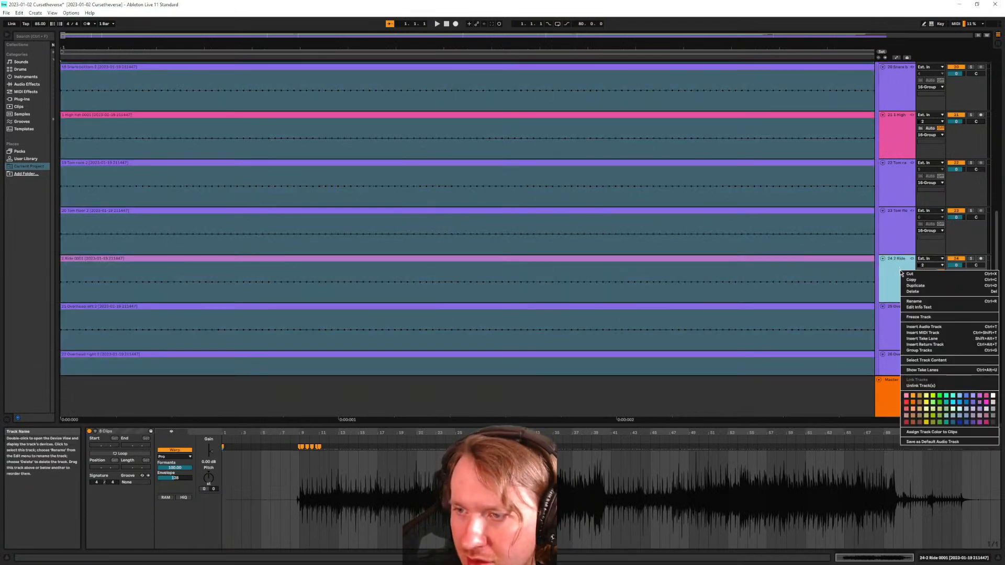
Unlink the Ride track from the other drums and select its clip on its own
{"action": "left_click", "coordinate": [938, 386]}
{"action": "left_click", "coordinate": [63, 260]}
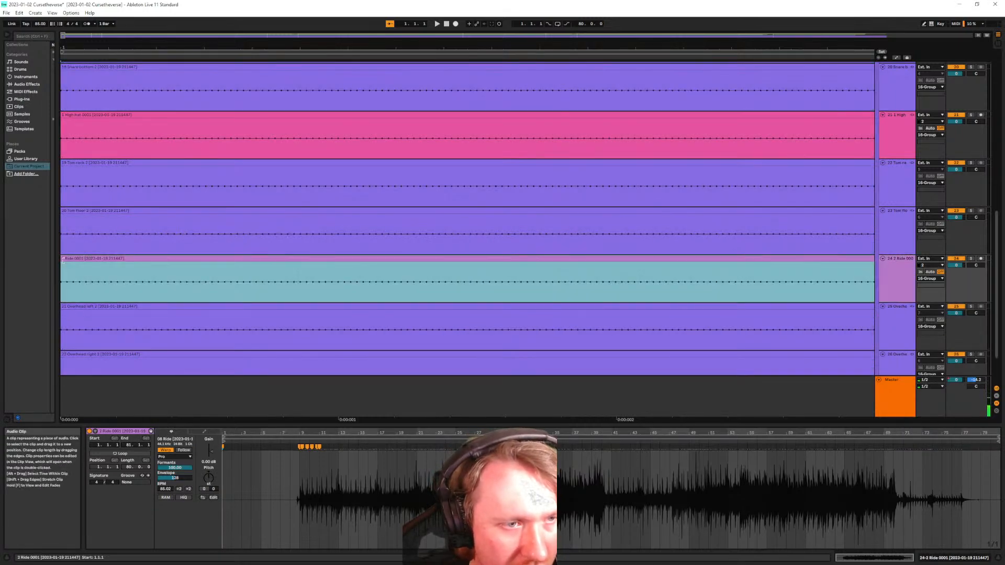
{"action": "left_click_drag", "start_coordinate": [69, 260], "coordinate": [146, 260]}
{"action": "key", "text": "ctrl+z"}
{"action": "key", "text": "ctrl+z"}
Nudge the Ride clip slightly earlier in two passes, trimming its start to bar 5 in between
{"action": "scroll", "coordinate": [497, 248], "scroll_direction": "down", "scroll_amount": 15}
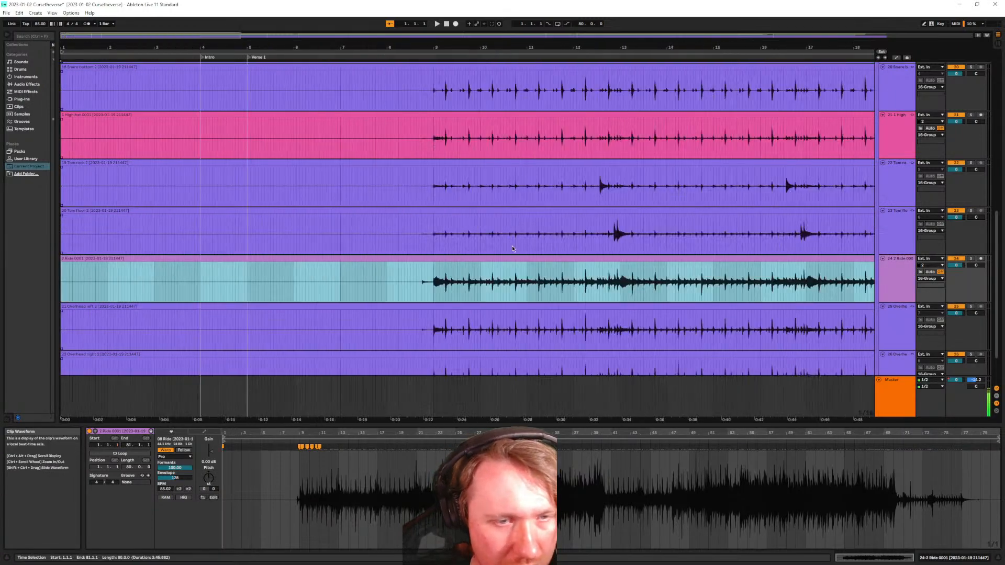
{"action": "scroll", "coordinate": [449, 281], "scroll_direction": "up", "scroll_amount": 20}
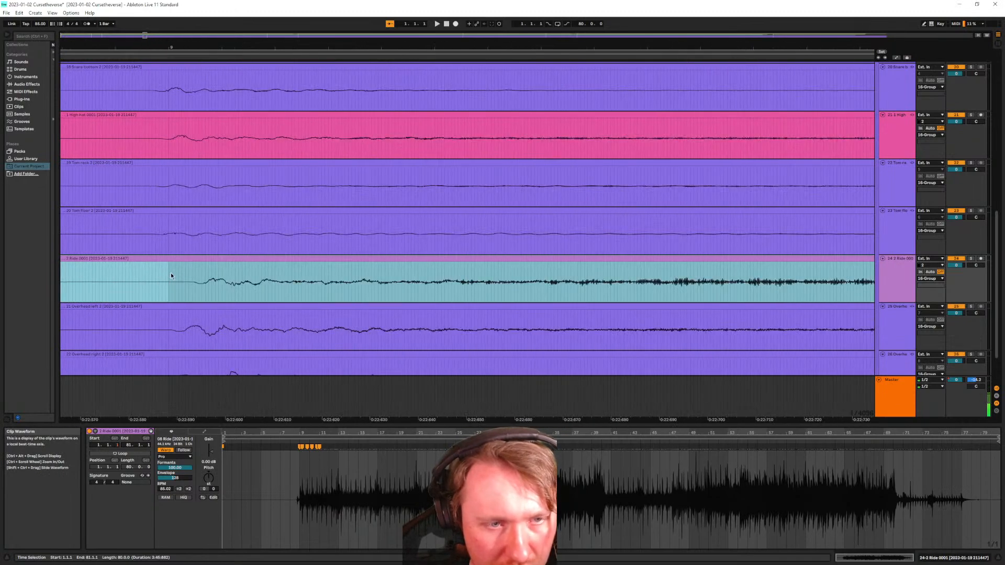
{"action": "scroll", "coordinate": [174, 273], "scroll_direction": "down", "scroll_amount": 4}
{"action": "left_click_drag", "start_coordinate": [332, 260], "coordinate": [283, 261]}
{"action": "scroll", "coordinate": [243, 255], "scroll_direction": "down", "scroll_amount": 20}
{"action": "left_click_drag", "start_coordinate": [61, 262], "coordinate": [97, 266]}
{"action": "scroll", "coordinate": [128, 276], "scroll_direction": "up", "scroll_amount": 10}
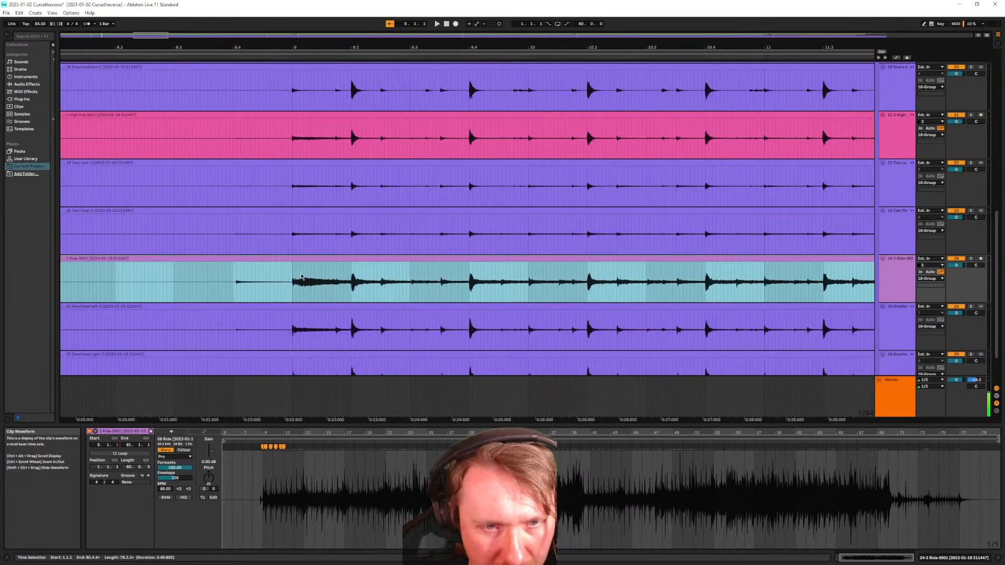
{"action": "scroll", "coordinate": [302, 277], "scroll_direction": "up", "scroll_amount": 15}
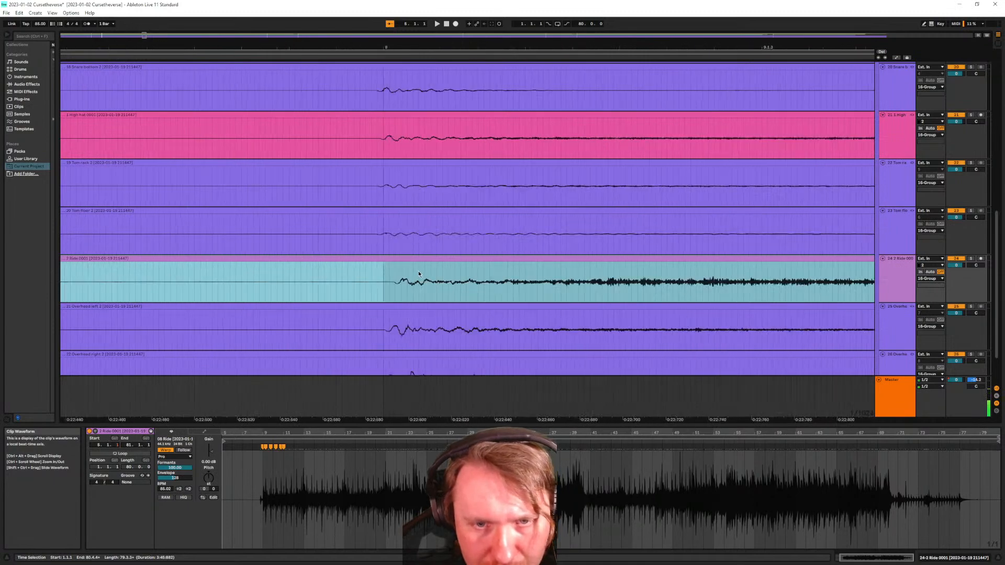
{"action": "left_click_drag", "start_coordinate": [407, 259], "coordinate": [362, 265]}
Extend the Ride clip's start back toward the song start at 1.1.1
{"action": "scroll", "coordinate": [387, 280], "scroll_direction": "up", "scroll_amount": 5}
{"action": "scroll", "coordinate": [361, 265], "scroll_direction": "down", "scroll_amount": 15}
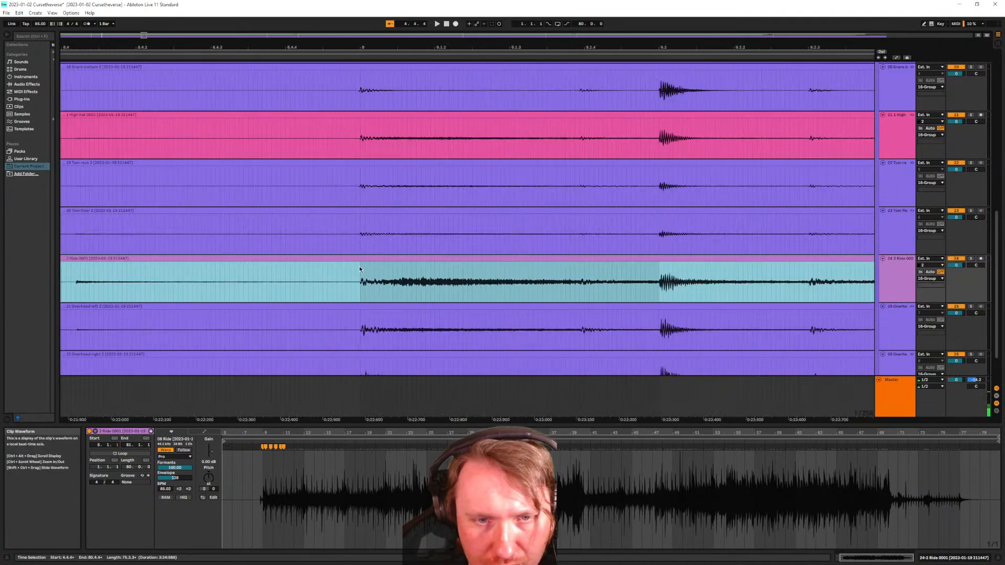
{"action": "scroll", "coordinate": [605, 279], "scroll_direction": "down", "scroll_amount": 7}
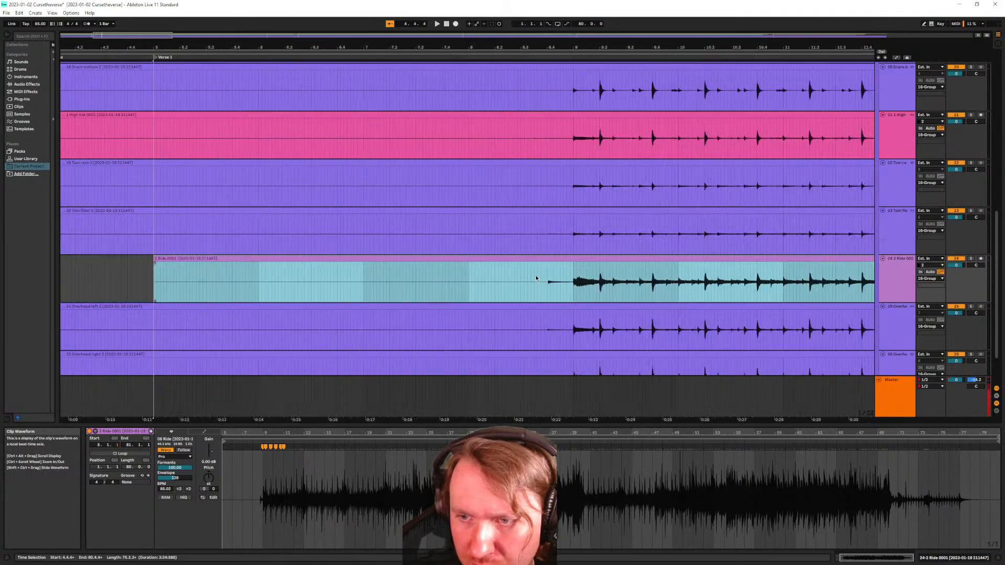
{"action": "scroll", "coordinate": [570, 279], "scroll_direction": "down", "scroll_amount": 12}
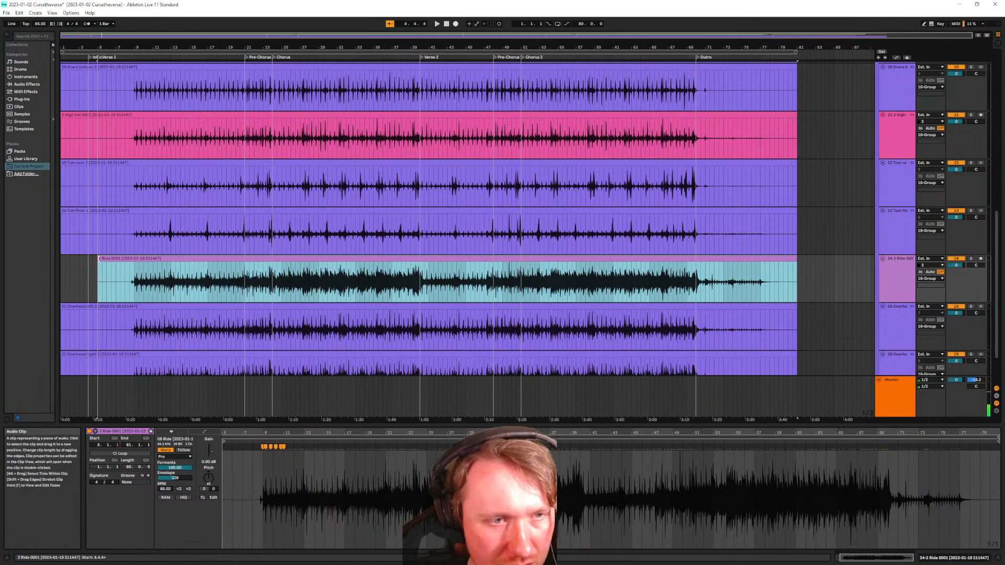
{"action": "left_click_drag", "start_coordinate": [98, 262], "coordinate": [1, 269]}
{"action": "scroll", "coordinate": [154, 291], "scroll_direction": "up", "scroll_amount": 12}
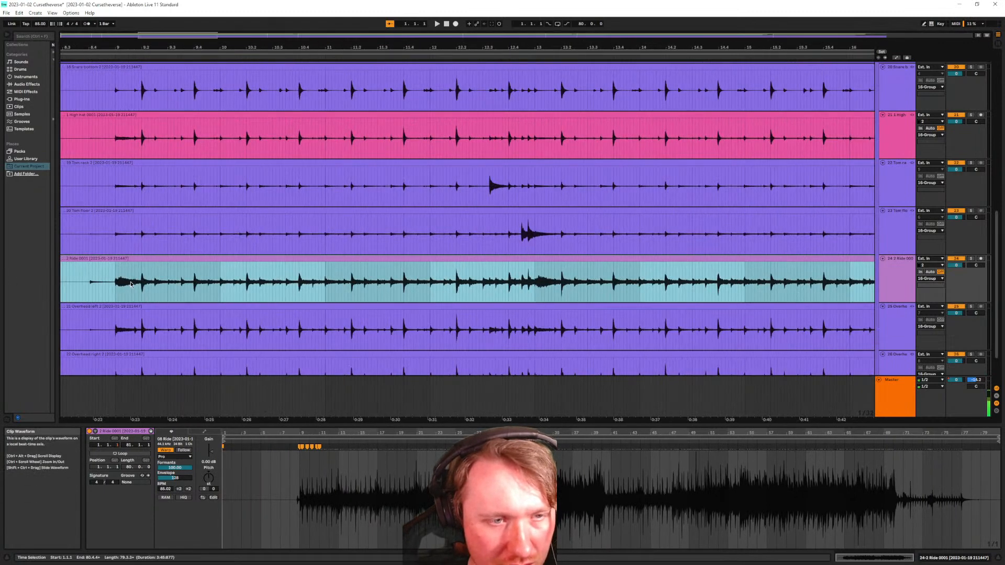
{"action": "scroll", "coordinate": [247, 287], "scroll_direction": "up", "scroll_amount": 5}
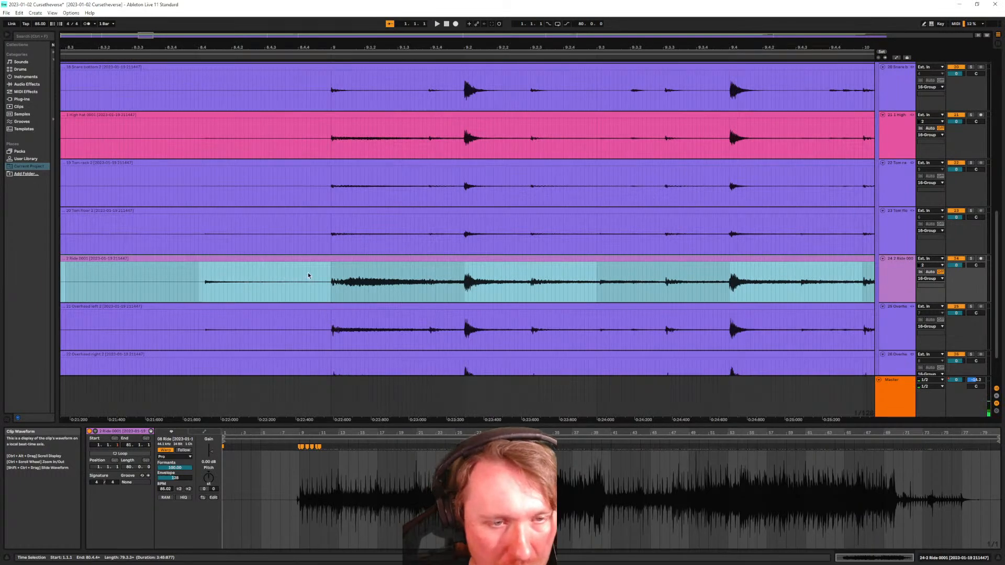
{"action": "scroll", "coordinate": [310, 269], "scroll_direction": "down", "scroll_amount": 1}
{"action": "scroll", "coordinate": [325, 297], "scroll_direction": "up", "scroll_amount": 6}
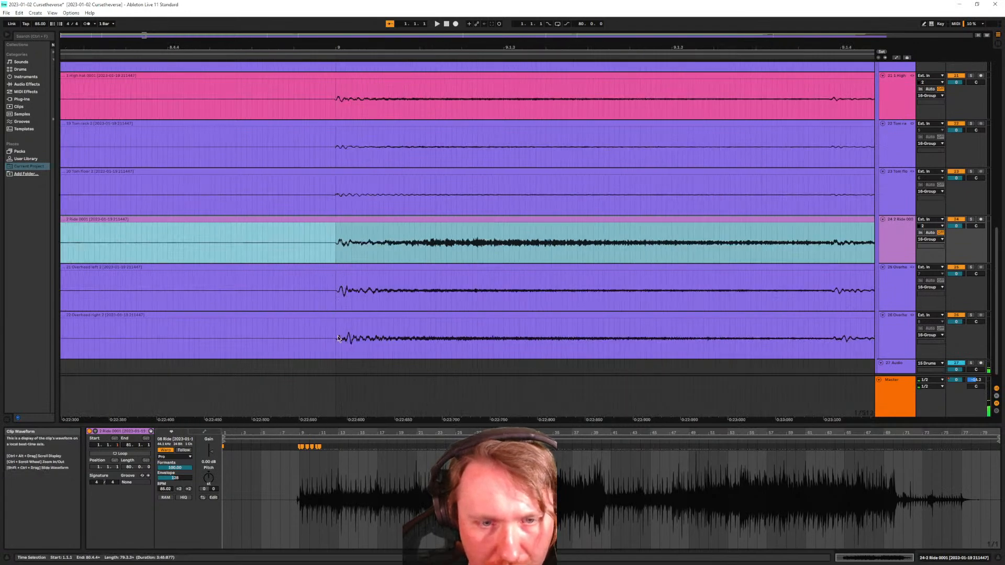
{"action": "scroll", "coordinate": [342, 321], "scroll_direction": "up", "scroll_amount": 3}
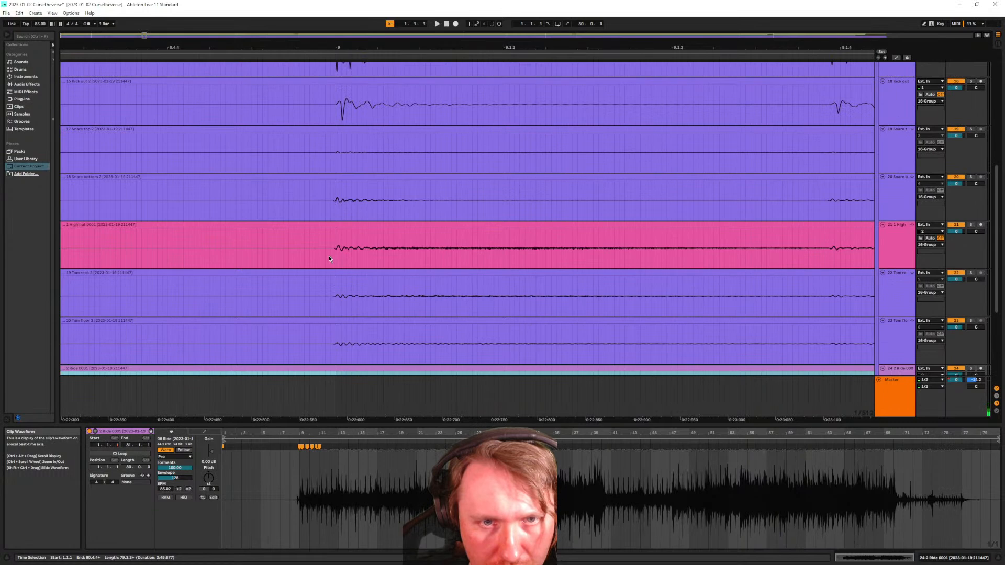
{"action": "scroll", "coordinate": [337, 206], "scroll_direction": "up", "scroll_amount": 1}
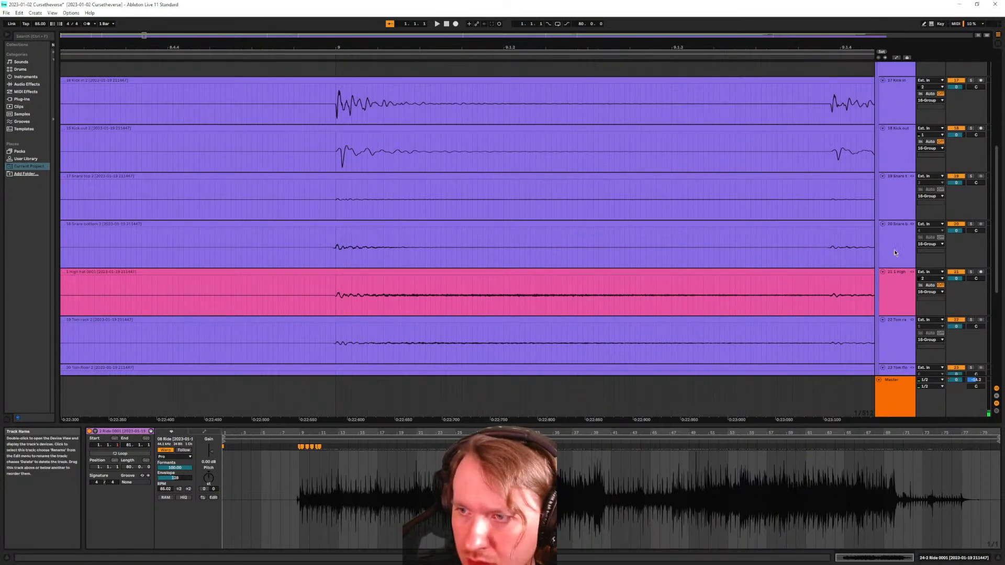
{"action": "scroll", "coordinate": [356, 246], "scroll_direction": "left", "scroll_amount": 5}
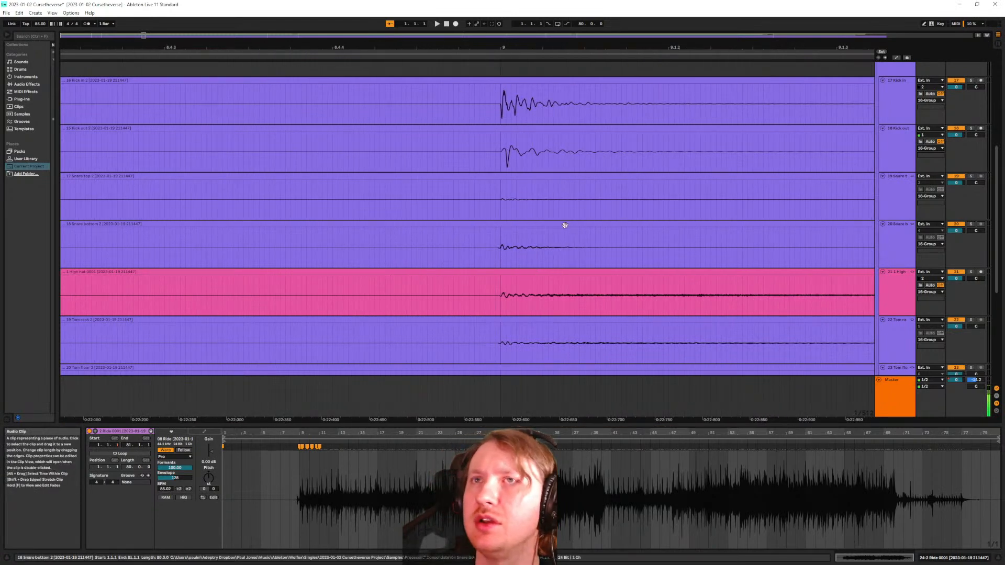
{"action": "scroll", "coordinate": [557, 234], "scroll_direction": "down", "scroll_amount": 5}
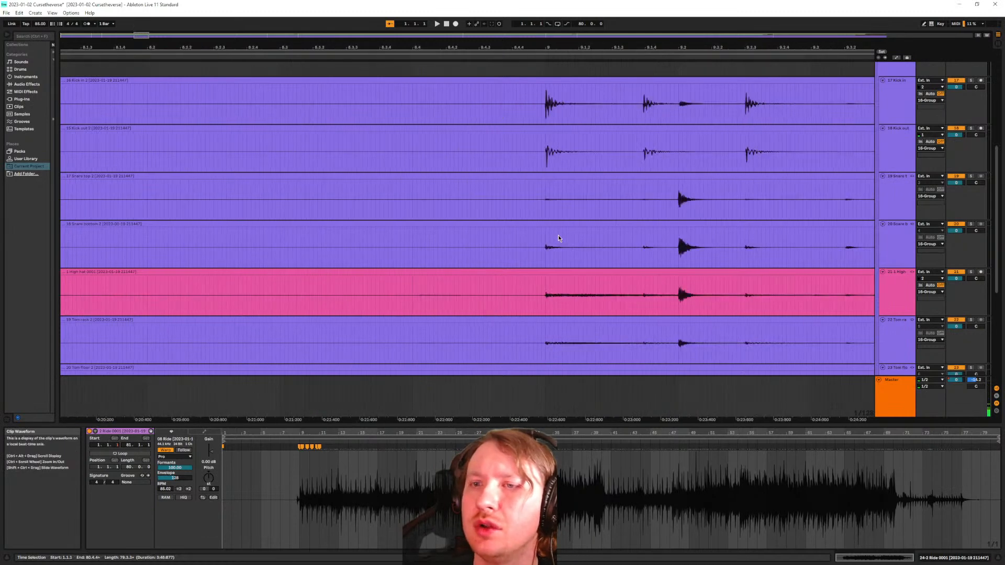
{"action": "scroll", "coordinate": [680, 234], "scroll_direction": "right", "scroll_amount": 6}
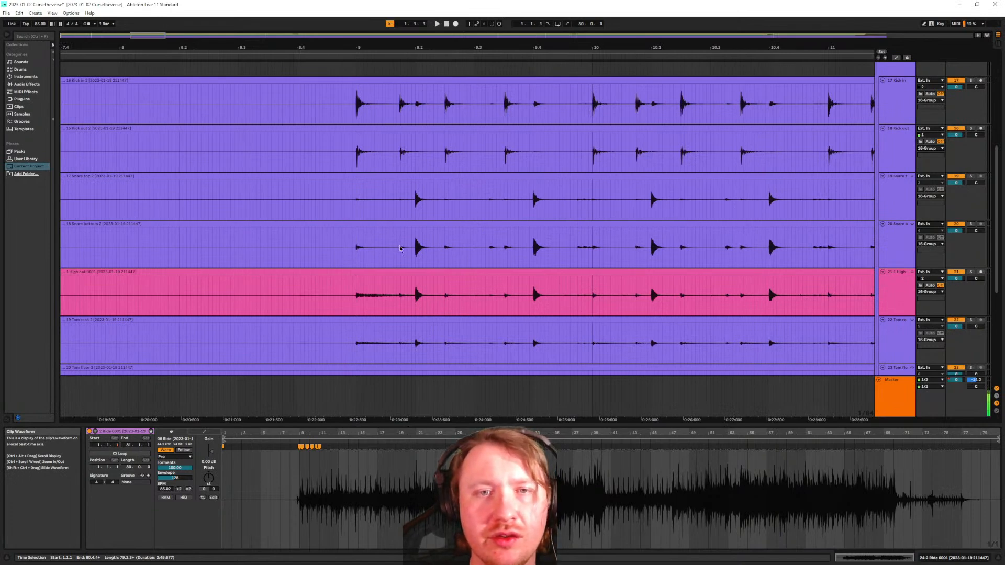
Select the clips on all ten drum tracks
{"action": "left_click", "coordinate": [901, 192]}
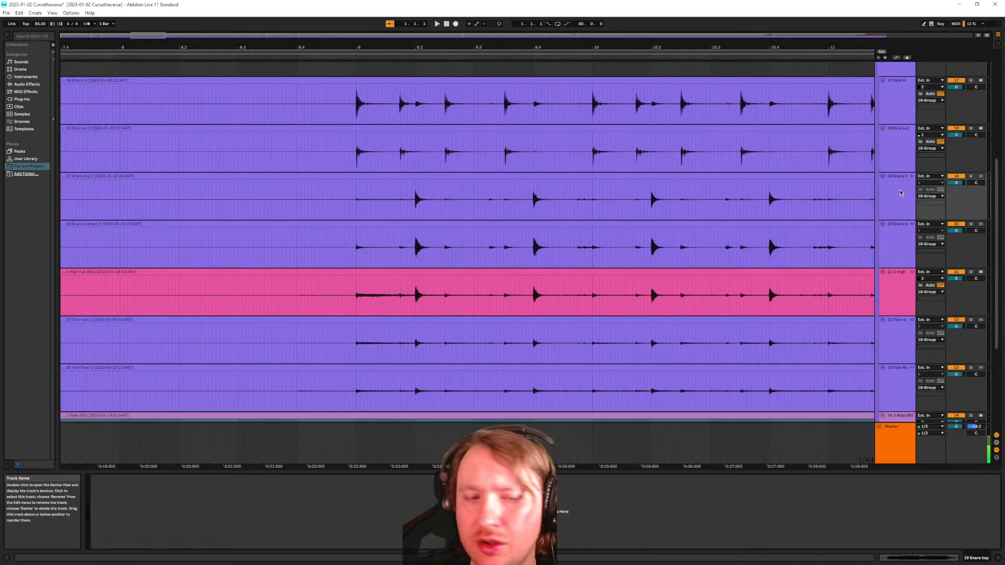
{"action": "left_click", "coordinate": [895, 161]}
{"action": "double_click", "coordinate": [404, 177]}
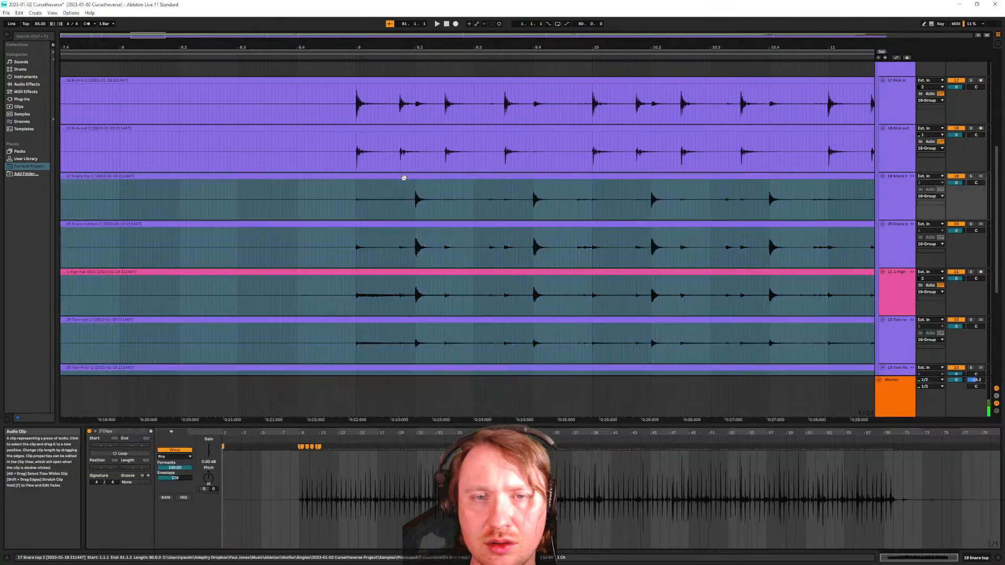
{"action": "scroll", "coordinate": [296, 484], "scroll_direction": "up", "scroll_amount": 10}
{"action": "scroll", "coordinate": [596, 489], "scroll_direction": "down", "scroll_amount": 5}
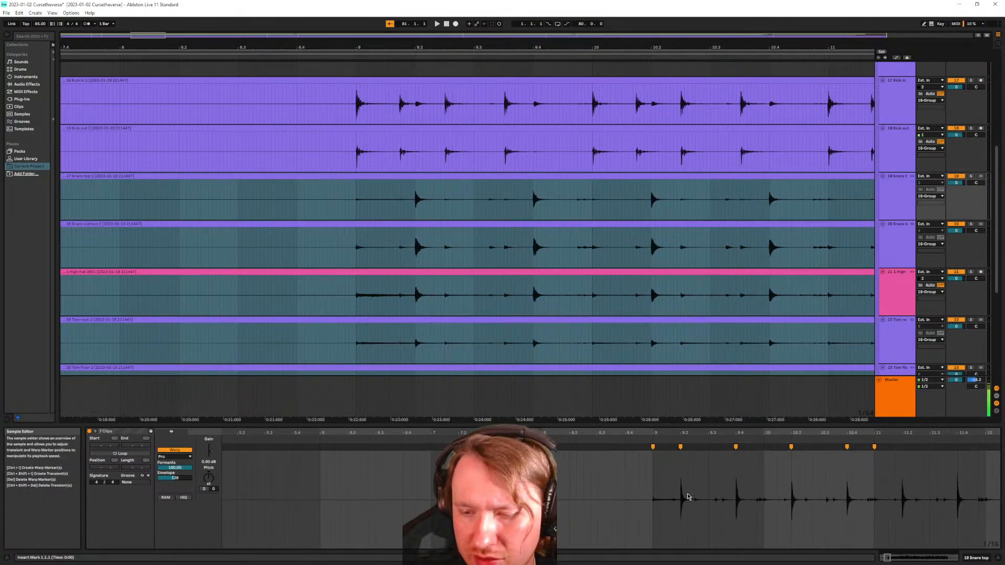
{"action": "key", "text": "ctrl+z"}
{"action": "scroll", "coordinate": [282, 505], "scroll_direction": "up", "scroll_amount": 1}
{"action": "key", "text": "Up"}
{"action": "key", "text": "Up"}
{"action": "key", "text": "Up"}
{"action": "key", "text": "Up"}
{"action": "key", "text": "Up"}
{"action": "key", "text": "Up"}
{"action": "key", "text": "Up"}
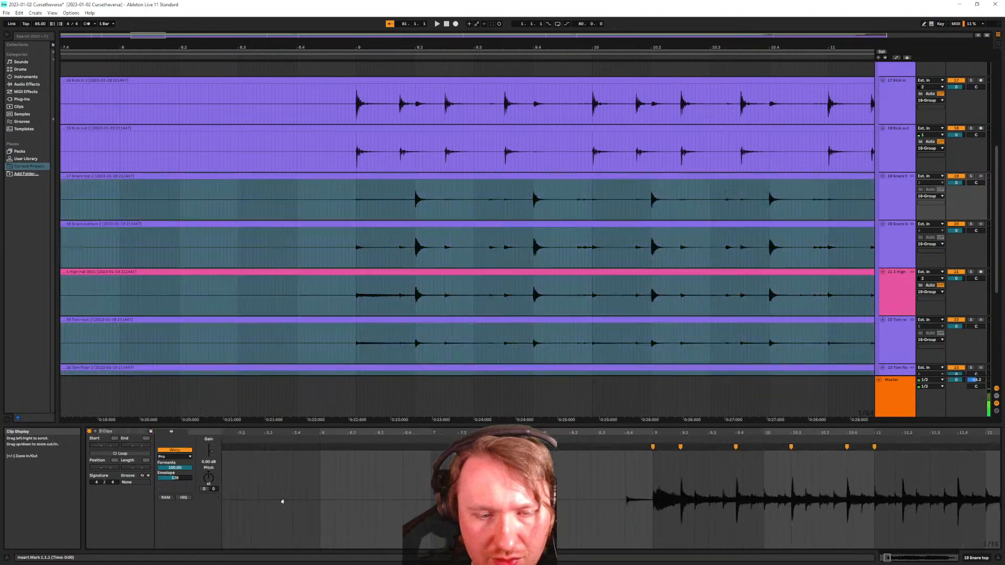
{"action": "key", "text": "ctrl+a"}
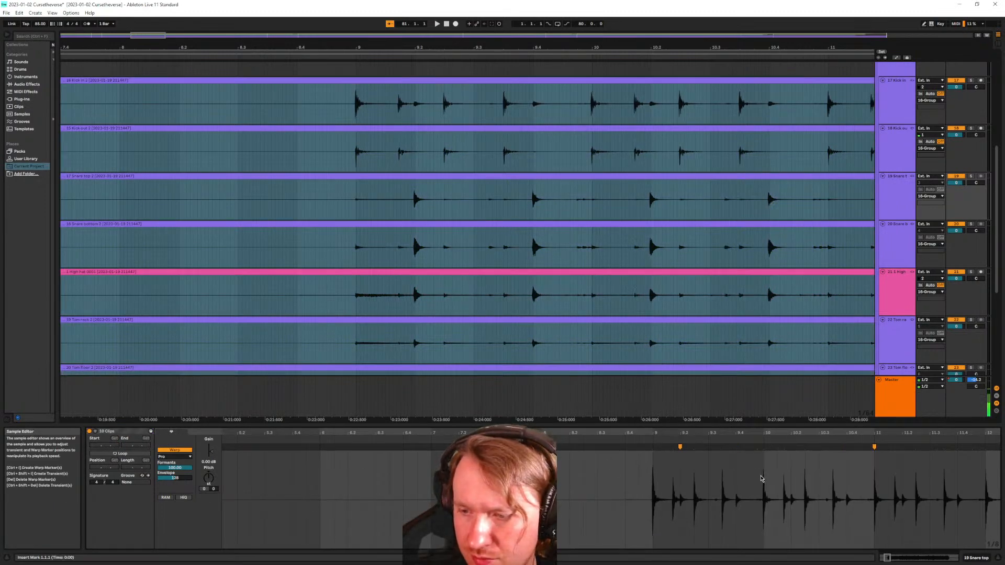
Make the whole song the time selection and fold every track down to a thin row
{"action": "scroll", "coordinate": [471, 217], "scroll_direction": "down", "scroll_amount": 10}
{"action": "left_click", "coordinate": [103, 206]}
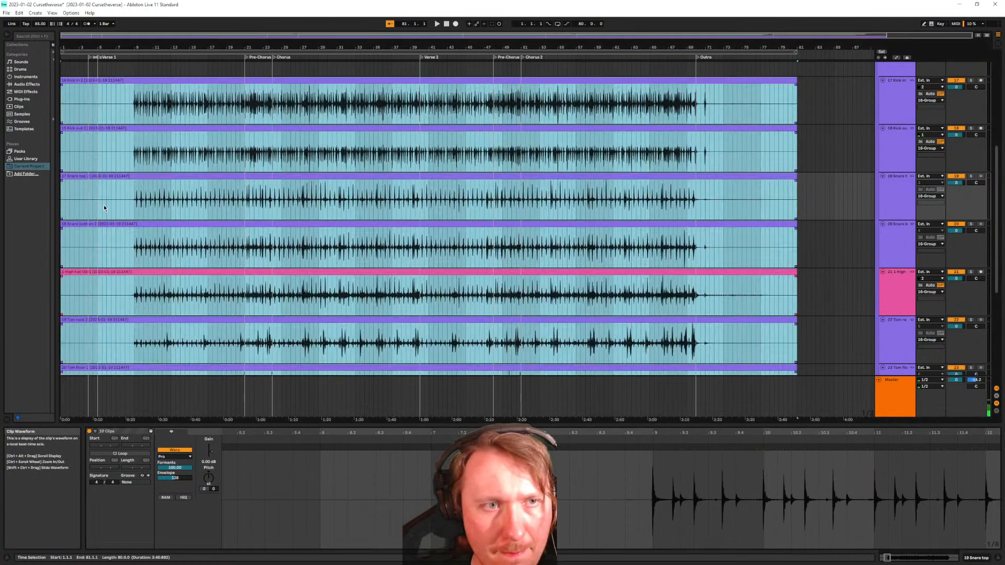
{"action": "left_click", "coordinate": [886, 145]}
{"action": "left_click", "coordinate": [899, 114]}
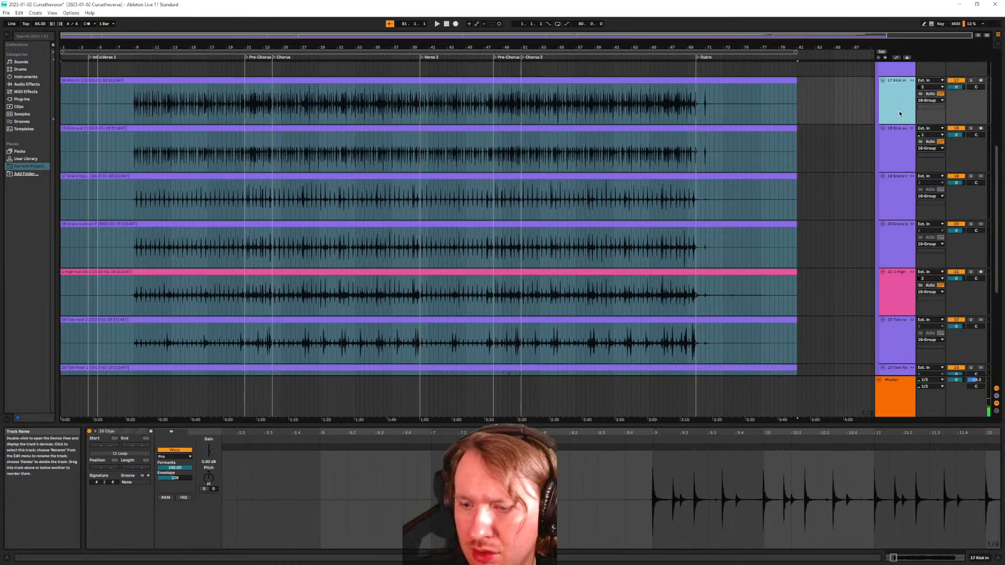
{"action": "scroll", "coordinate": [882, 115], "scroll_direction": "down", "scroll_amount": 1}
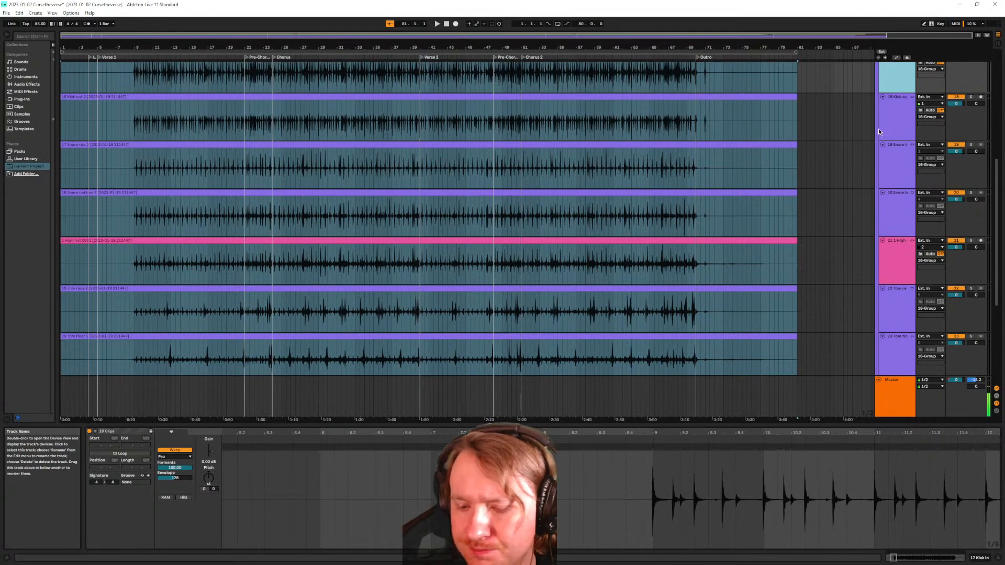
{"action": "left_click", "coordinate": [878, 127], "text": "alt"}
Unlink the drum tracks Kick in through Overhead right
{"action": "left_click", "coordinate": [899, 344], "text": "shift"}
{"action": "right_click", "coordinate": [900, 345]}
{"action": "left_click", "coordinate": [942, 443]}
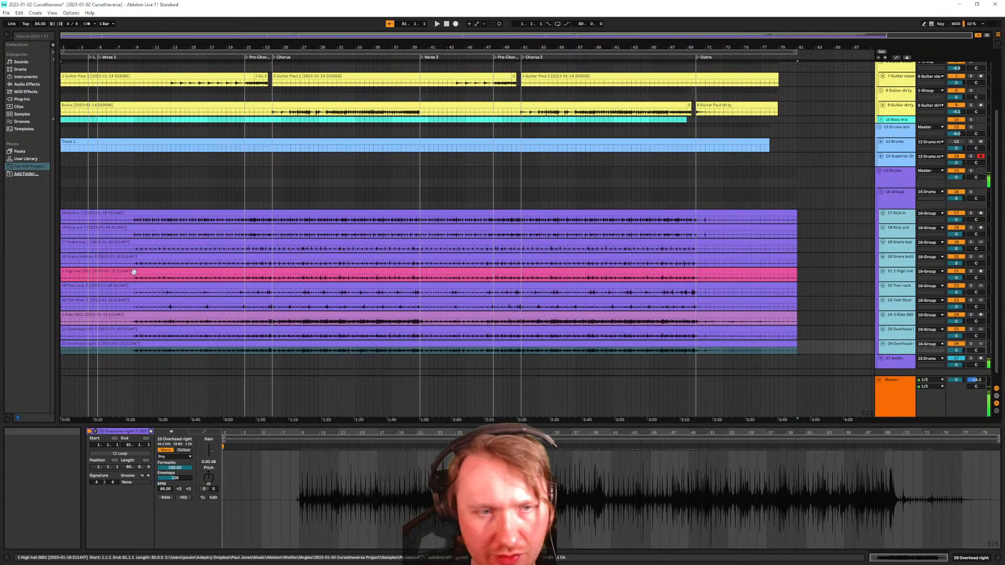
{"action": "scroll", "coordinate": [131, 269], "scroll_direction": "up", "scroll_amount": 5}
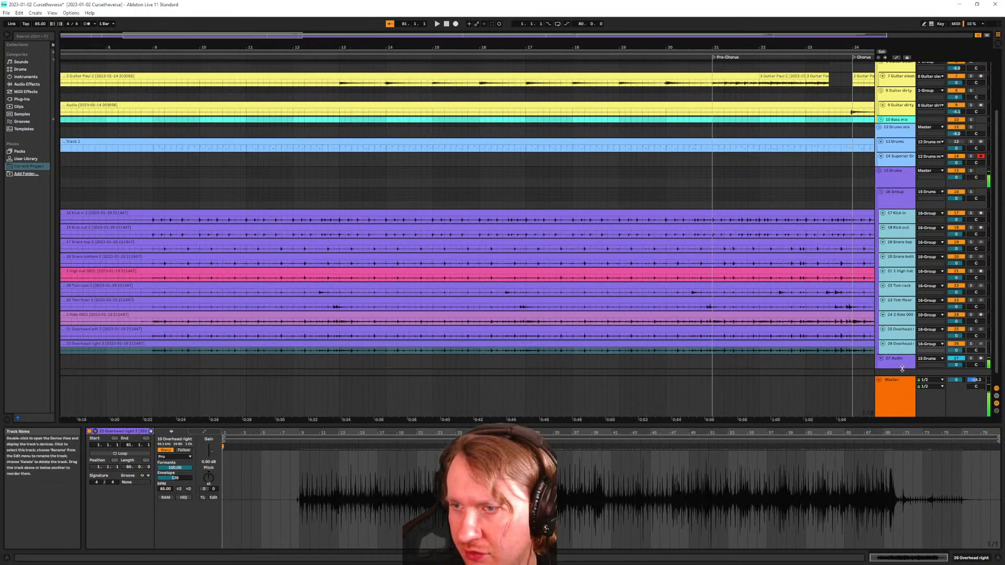
Ungroup the drum group so its tracks route to 15 Drums, and expand them to full height
{"action": "left_click", "coordinate": [888, 198]}
{"action": "right_click", "coordinate": [891, 200]}
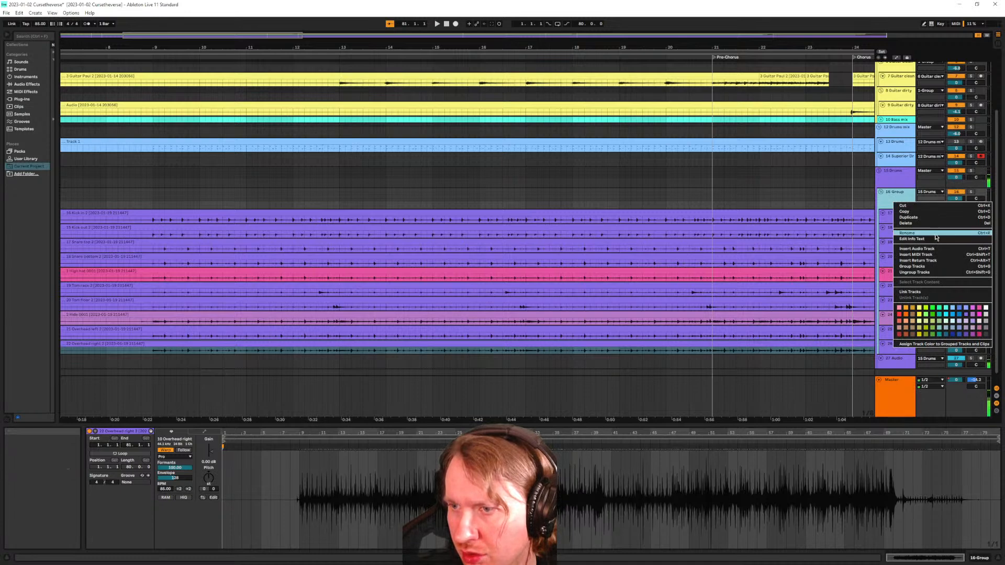
{"action": "left_click", "coordinate": [927, 272]}
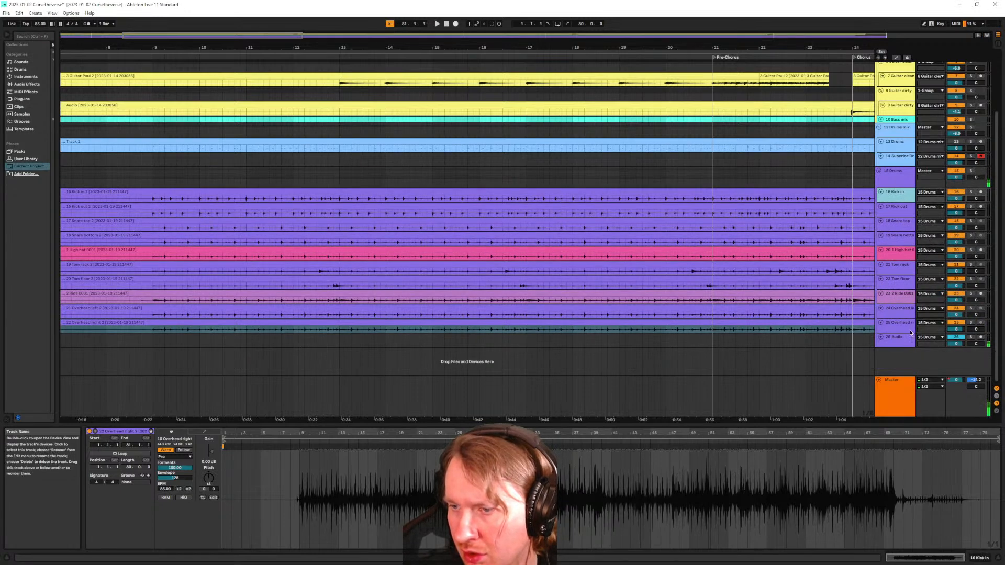
{"action": "left_click", "coordinate": [897, 324], "text": "shift"}
{"action": "scroll", "coordinate": [321, 224], "scroll_direction": "up", "scroll_amount": 5}
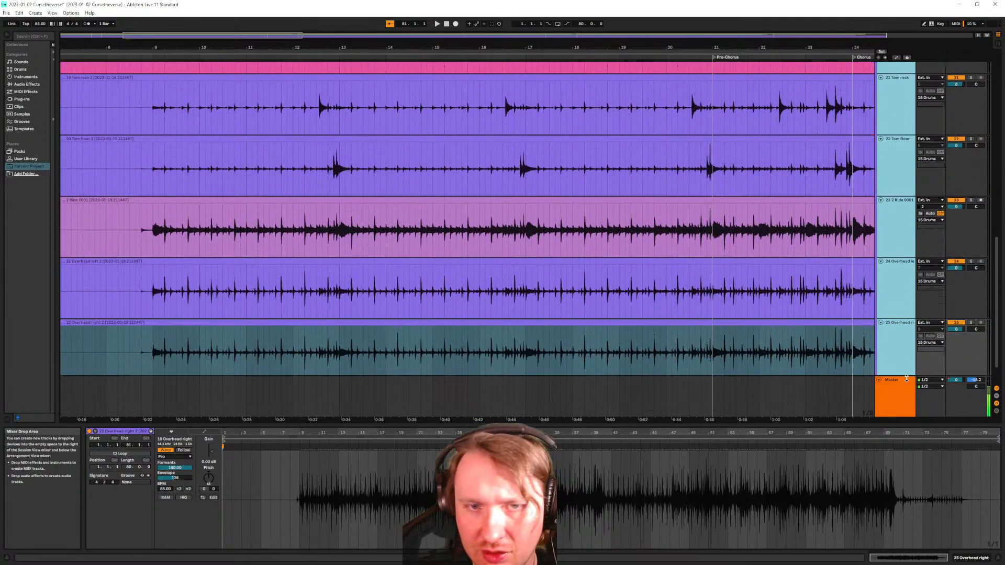
Zoom out across the full song and select the Kick in 2 clip
{"action": "scroll", "coordinate": [321, 224], "scroll_direction": "up", "scroll_amount": 1}
{"action": "scroll", "coordinate": [321, 224], "scroll_direction": "up", "scroll_amount": 10}
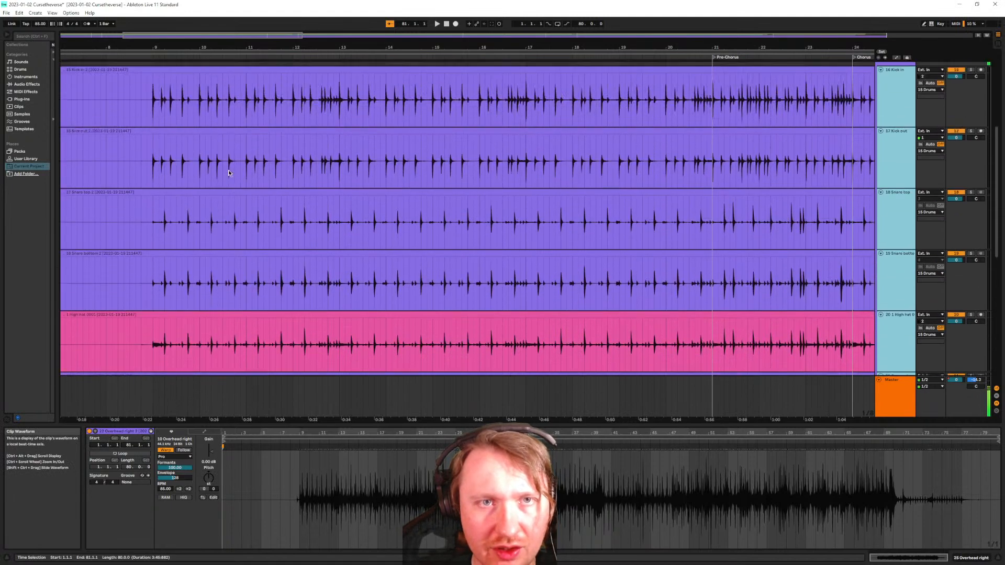
{"action": "scroll", "coordinate": [159, 208], "scroll_direction": "up", "scroll_amount": 8}
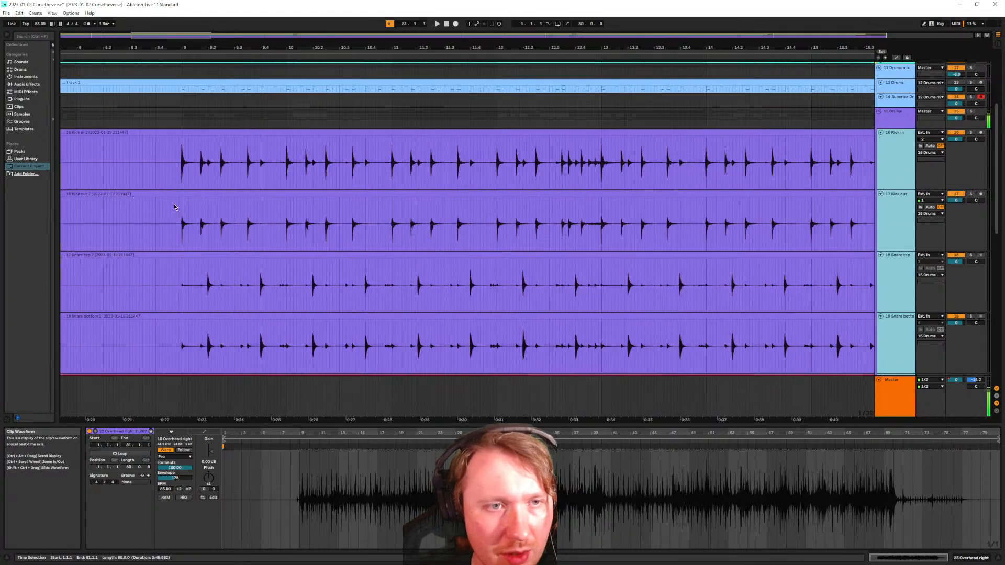
{"action": "scroll", "coordinate": [576, 149], "scroll_direction": "right", "scroll_amount": 10}
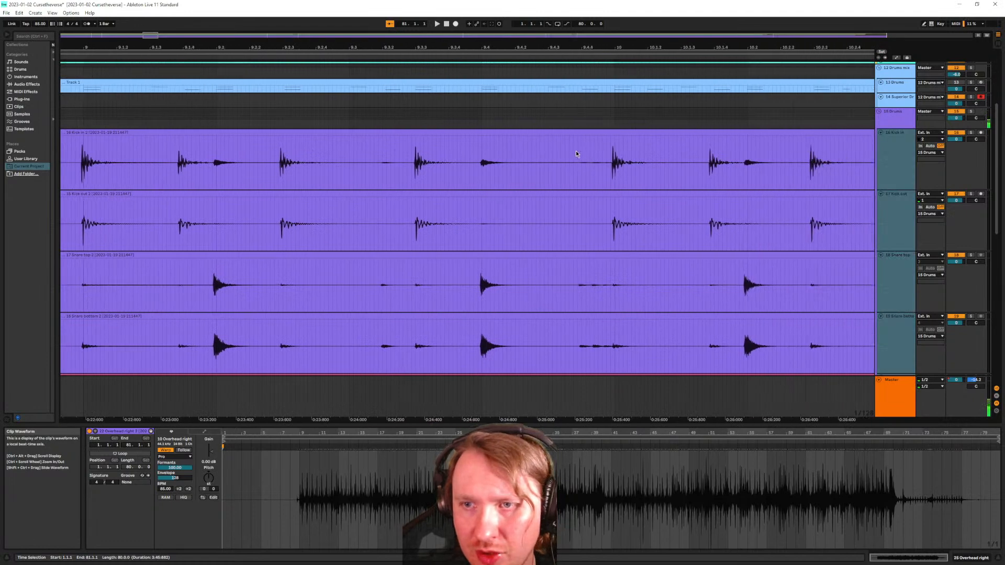
{"action": "scroll", "coordinate": [582, 150], "scroll_direction": "right", "scroll_amount": 10}
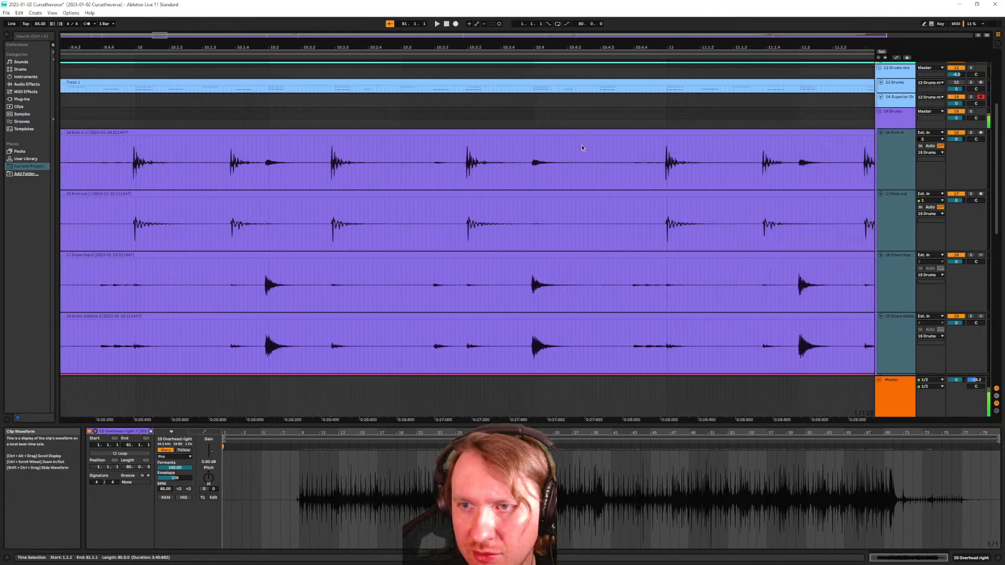
{"action": "scroll", "coordinate": [576, 140], "scroll_direction": "right", "scroll_amount": 6}
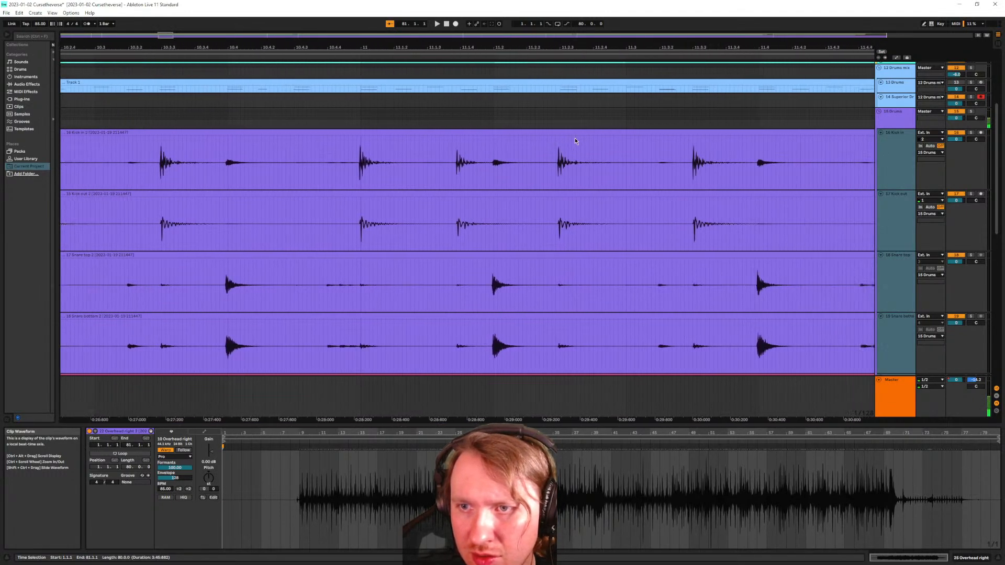
{"action": "scroll", "coordinate": [702, 174], "scroll_direction": "right", "scroll_amount": 3}
{"action": "scroll", "coordinate": [545, 153], "scroll_direction": "down", "scroll_amount": 15}
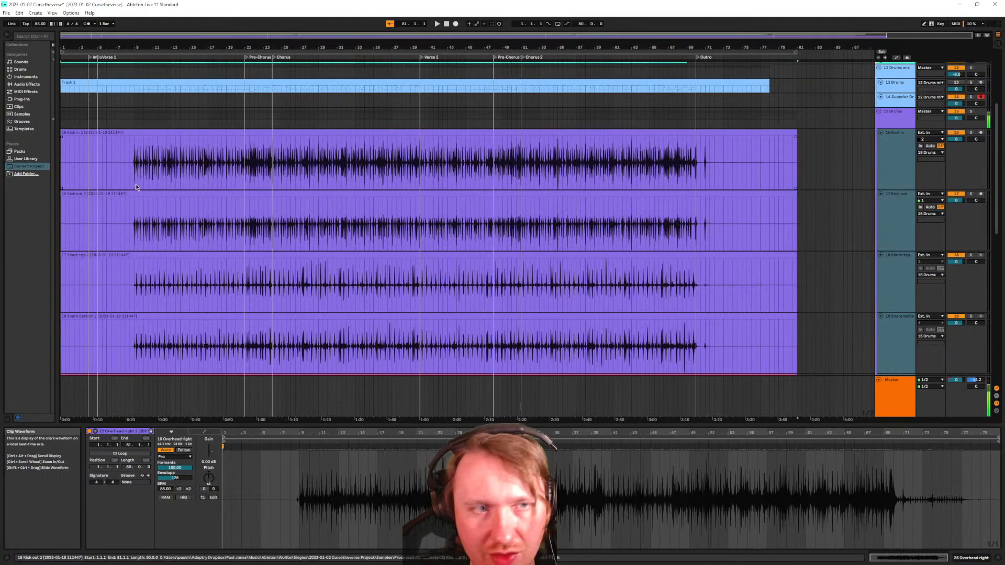
{"action": "scroll", "coordinate": [80, 216], "scroll_direction": "up", "scroll_amount": 6}
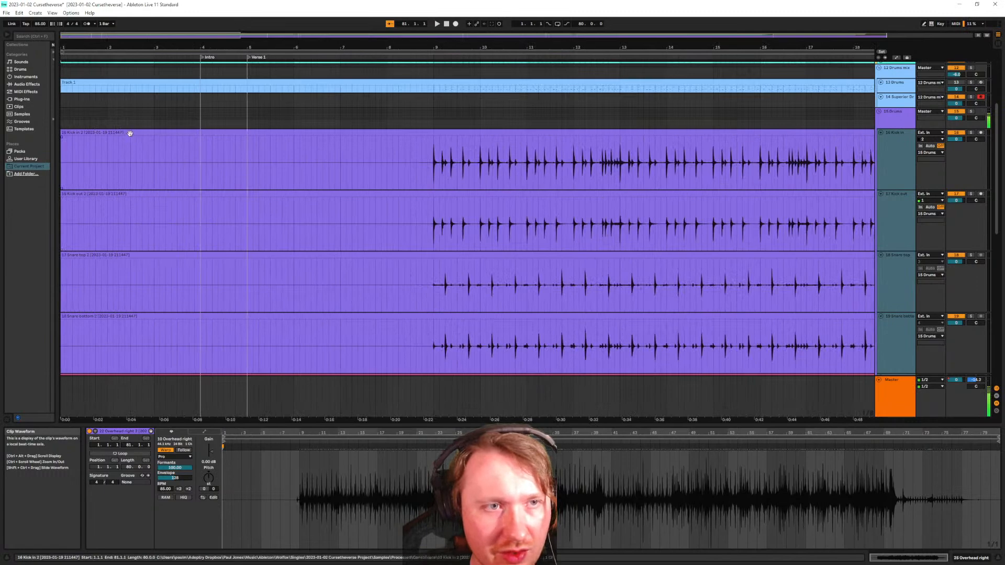
{"action": "left_click", "coordinate": [204, 133]}
{"action": "scroll", "coordinate": [215, 153], "scroll_direction": "down", "scroll_amount": 6}
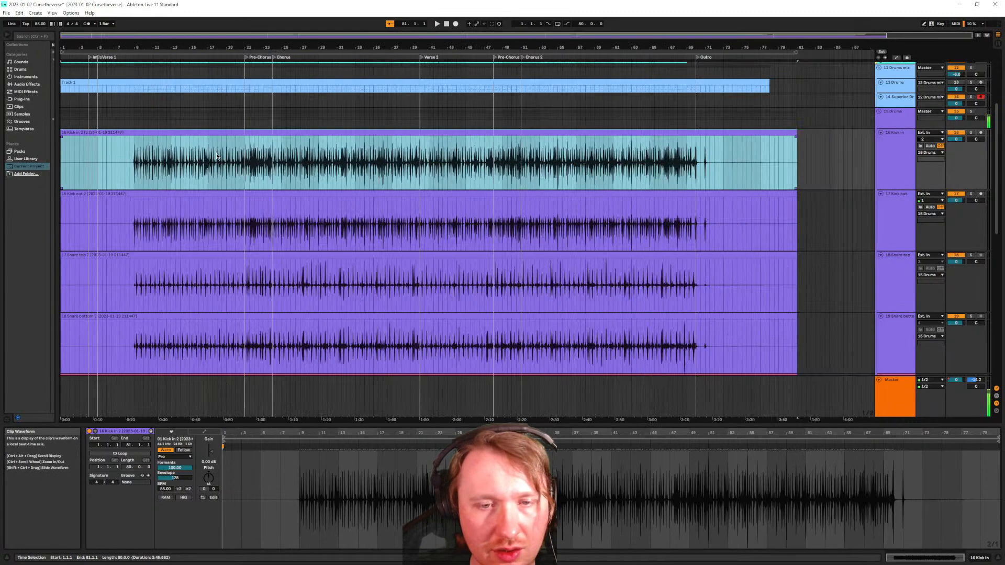
{"action": "scroll", "coordinate": [179, 303], "scroll_direction": "down", "scroll_amount": 5}
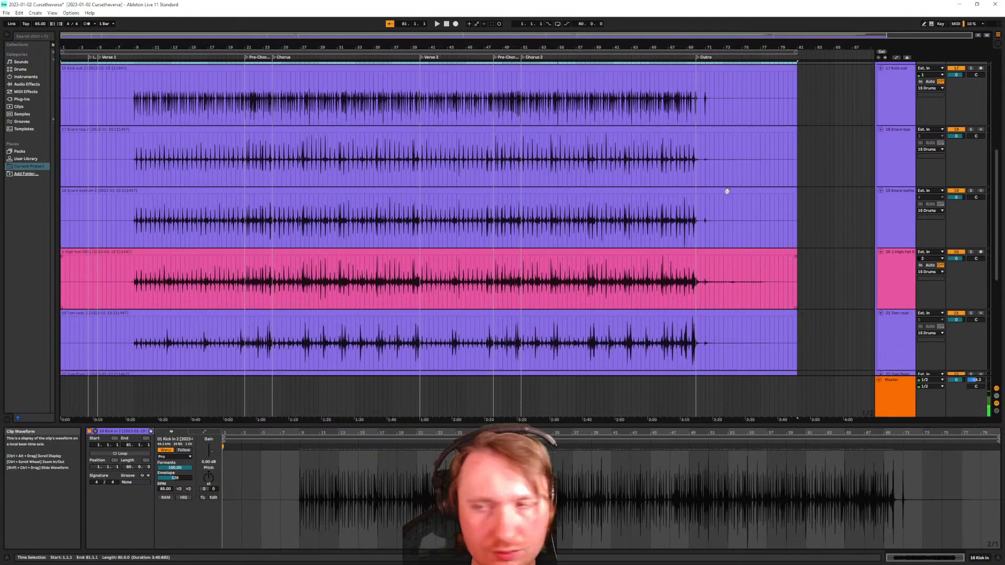
Fit all tracks to the window and trim the silent lead-in off all ten drum clips
{"action": "key", "text": "h"}
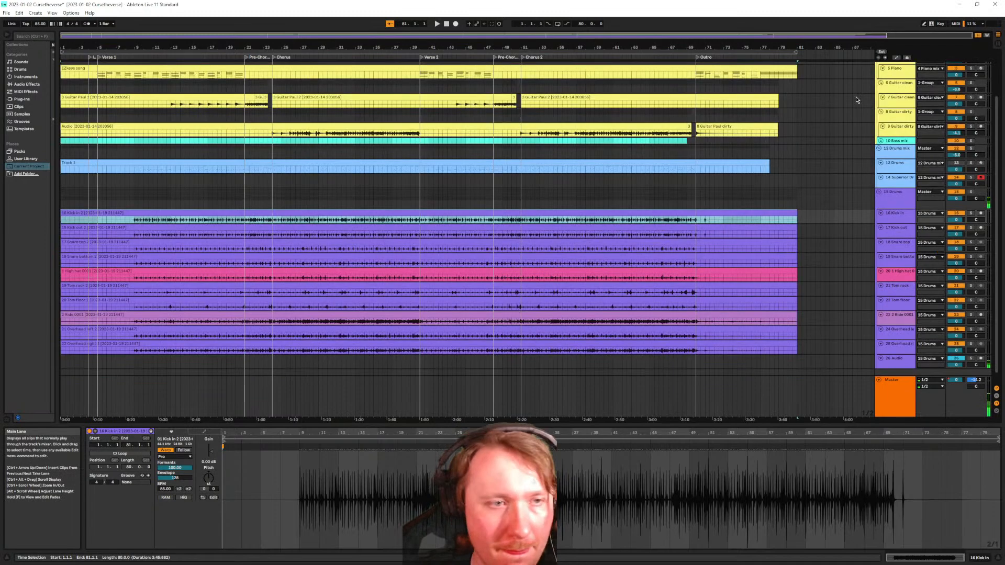
{"action": "left_click", "coordinate": [103, 343], "text": "shift"}
{"action": "left_click_drag", "start_coordinate": [61, 213], "coordinate": [88, 215]}
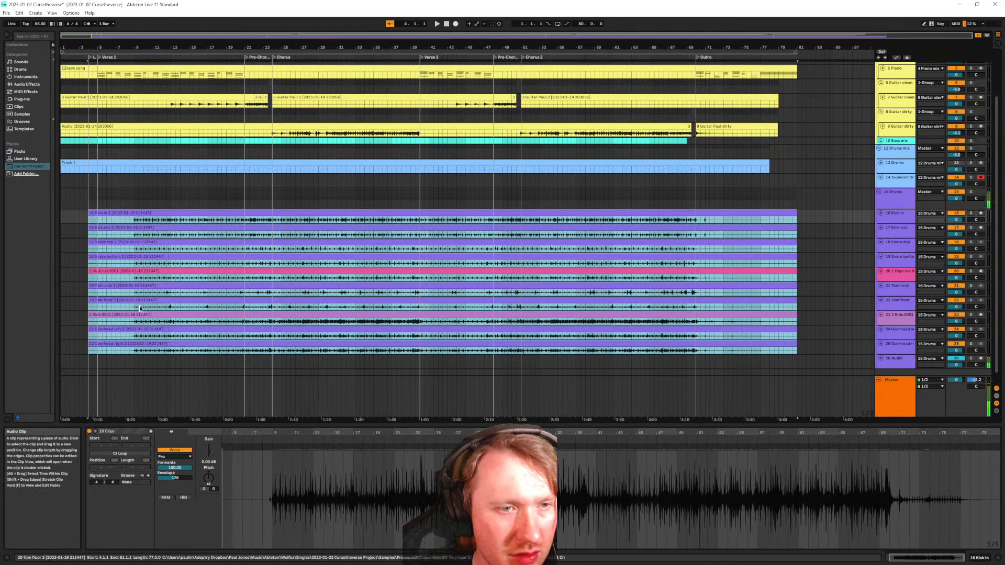
Enlarge the drum tracks Kick in through Overhead right to compare their transients
{"action": "scroll", "coordinate": [129, 282], "scroll_direction": "up", "scroll_amount": 3}
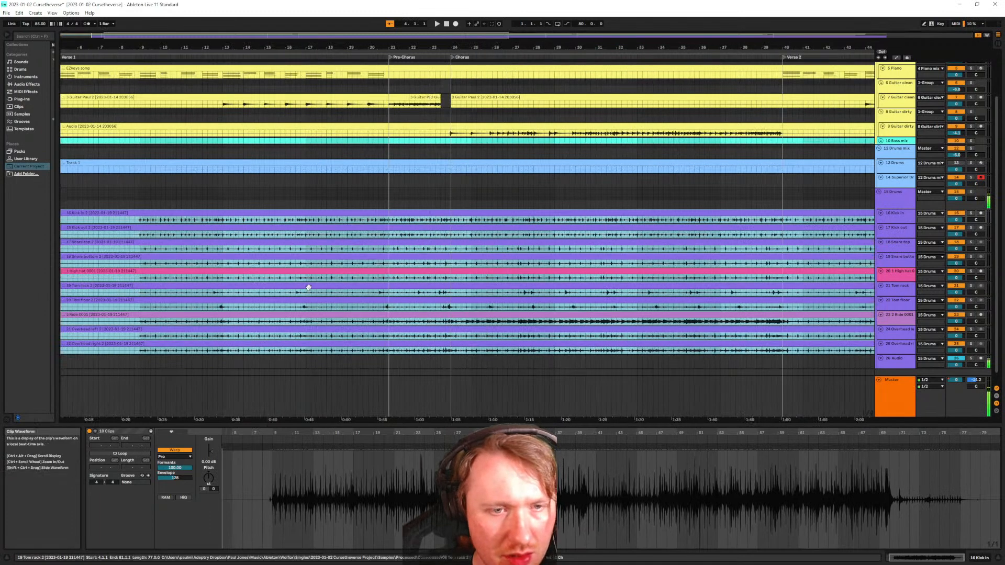
{"action": "left_click", "coordinate": [906, 218]}
{"action": "left_click", "coordinate": [896, 346], "text": "shift"}
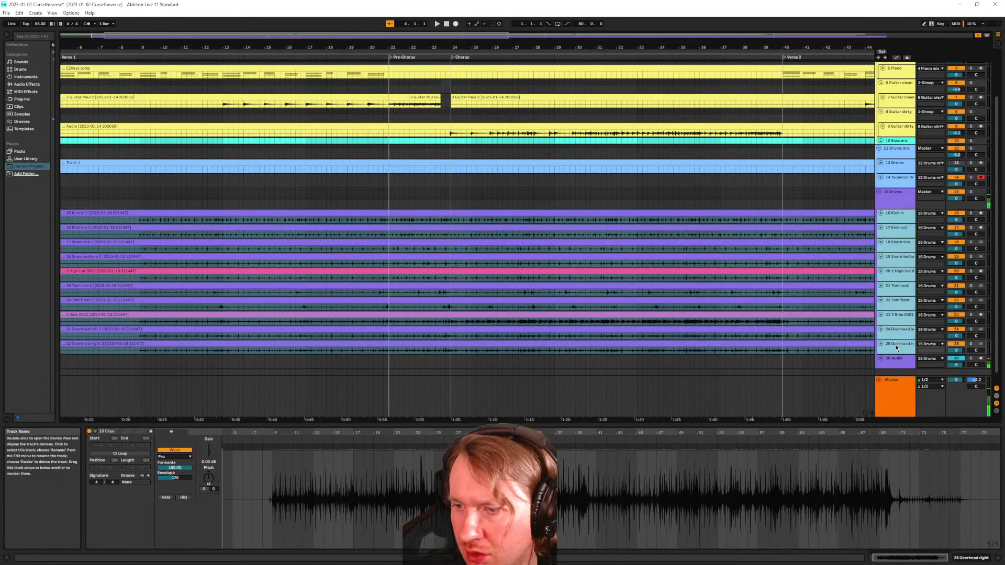
{"action": "left_click_drag", "start_coordinate": [899, 353], "coordinate": [898, 416]}
{"action": "scroll", "coordinate": [417, 238], "scroll_direction": "up", "scroll_amount": 4}
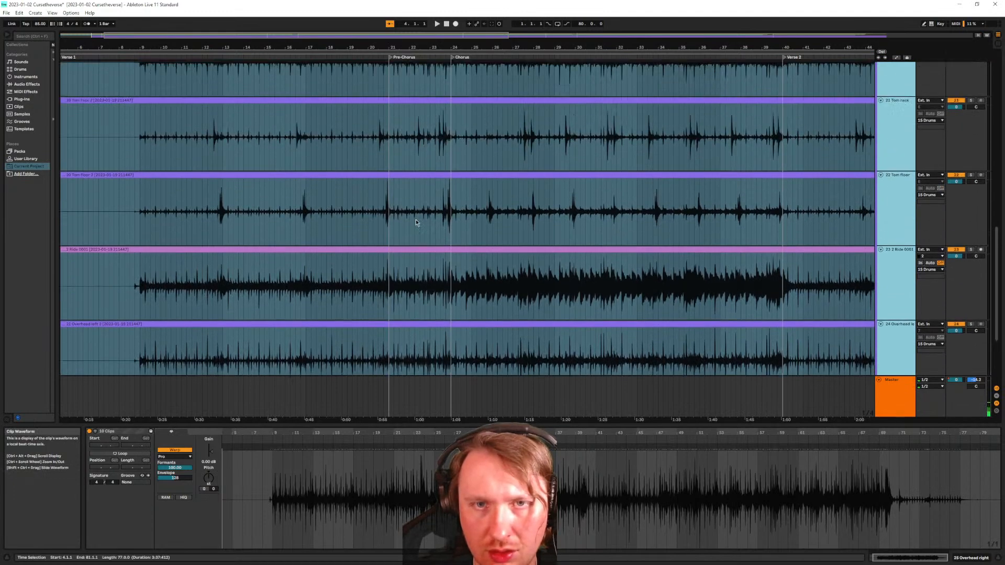
{"action": "scroll", "coordinate": [410, 189], "scroll_direction": "up", "scroll_amount": 7}
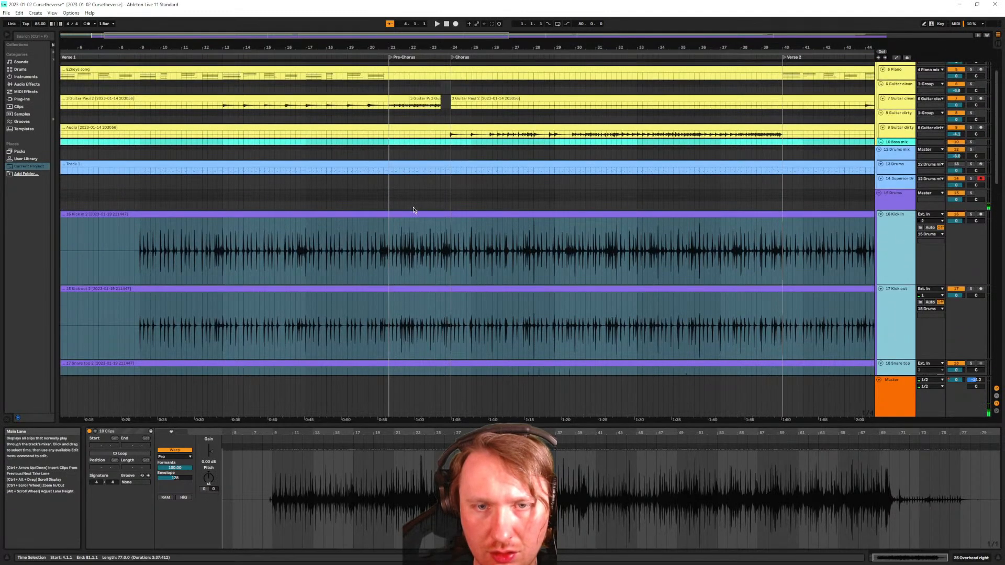
{"action": "scroll", "coordinate": [414, 209], "scroll_direction": "down", "scroll_amount": 8}
{"action": "scroll", "coordinate": [387, 211], "scroll_direction": "up", "scroll_amount": 3}
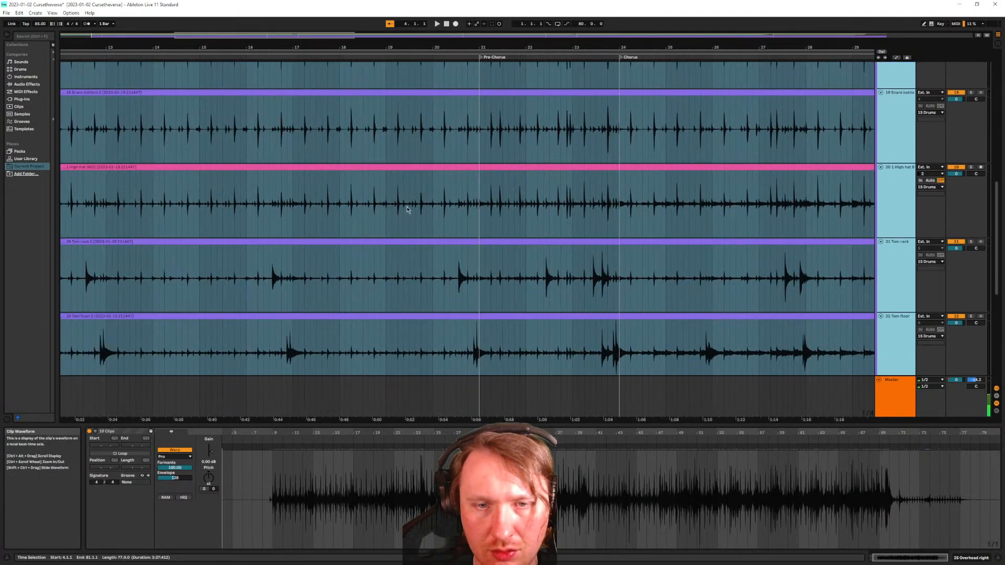
{"action": "scroll", "coordinate": [351, 182], "scroll_direction": "left", "scroll_amount": 4}
{"action": "scroll", "coordinate": [370, 186], "scroll_direction": "up", "scroll_amount": 5}
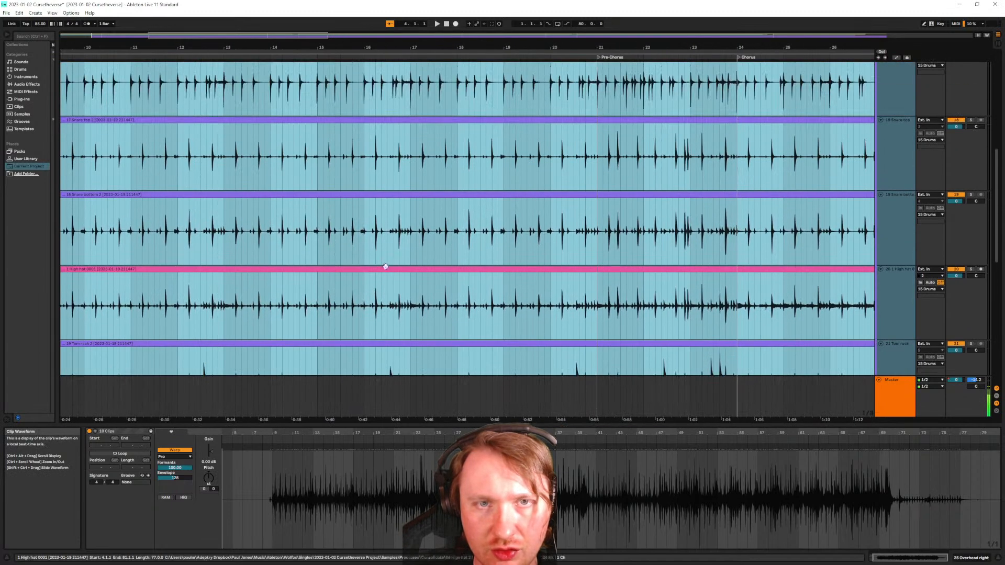
{"action": "scroll", "coordinate": [378, 246], "scroll_direction": "up", "scroll_amount": 3}
{"action": "scroll", "coordinate": [448, 187], "scroll_direction": "up", "scroll_amount": 15}
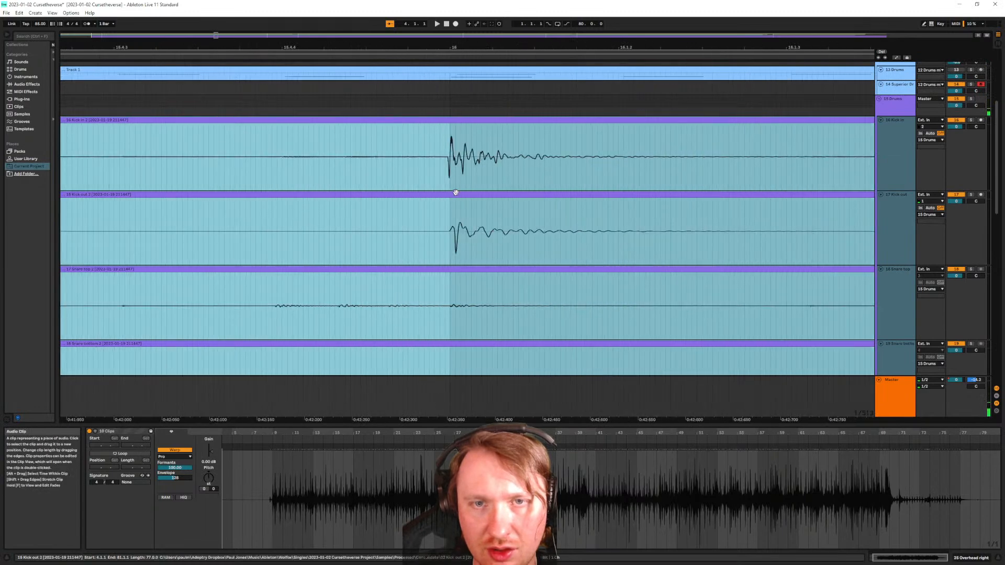
{"action": "scroll", "coordinate": [454, 192], "scroll_direction": "up", "scroll_amount": 3}
{"action": "scroll", "coordinate": [456, 191], "scroll_direction": "down", "scroll_amount": 3}
{"action": "scroll", "coordinate": [456, 190], "scroll_direction": "down", "scroll_amount": 3}
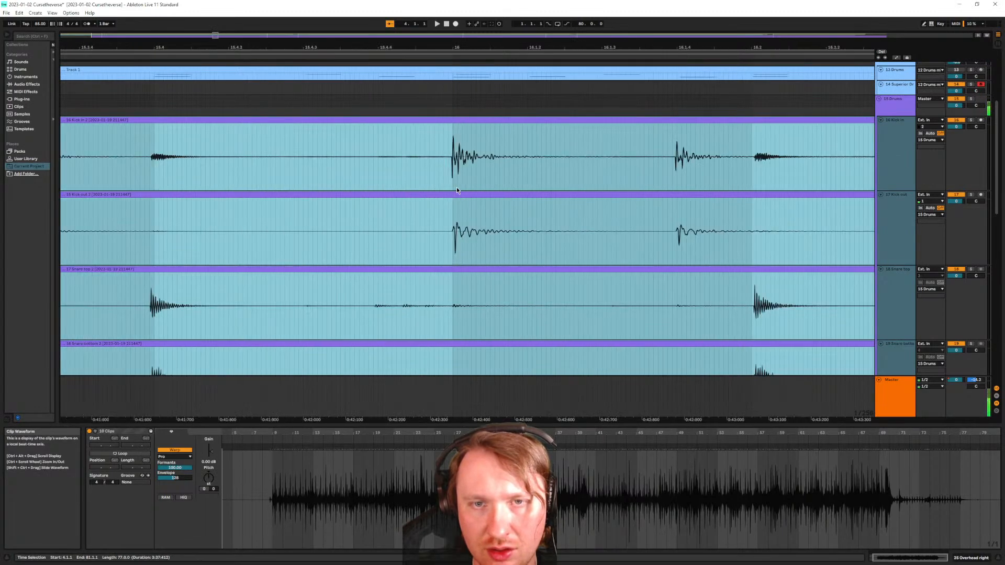
{"action": "scroll", "coordinate": [456, 187], "scroll_direction": "up", "scroll_amount": 6}
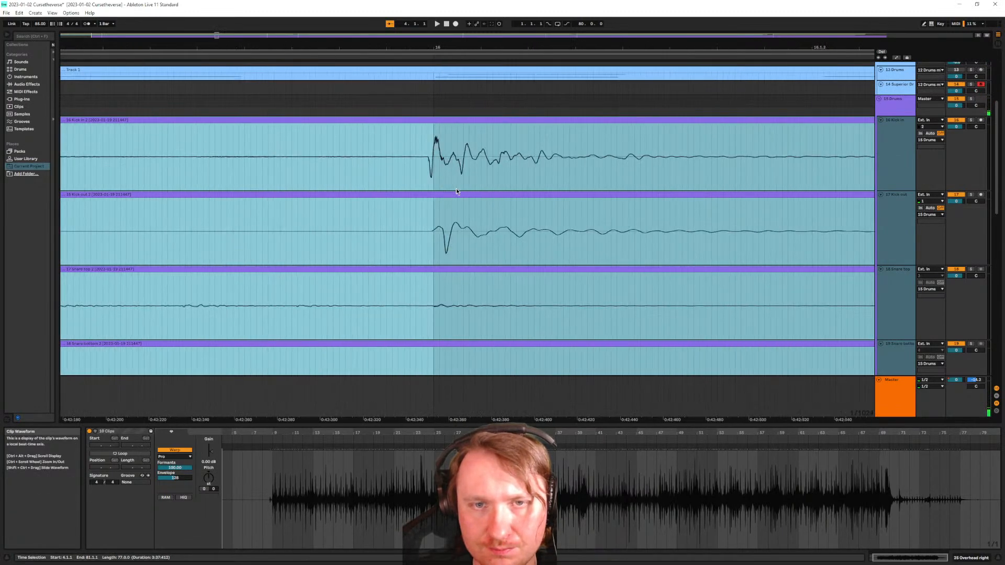
{"action": "scroll", "coordinate": [457, 191], "scroll_direction": "down", "scroll_amount": 10}
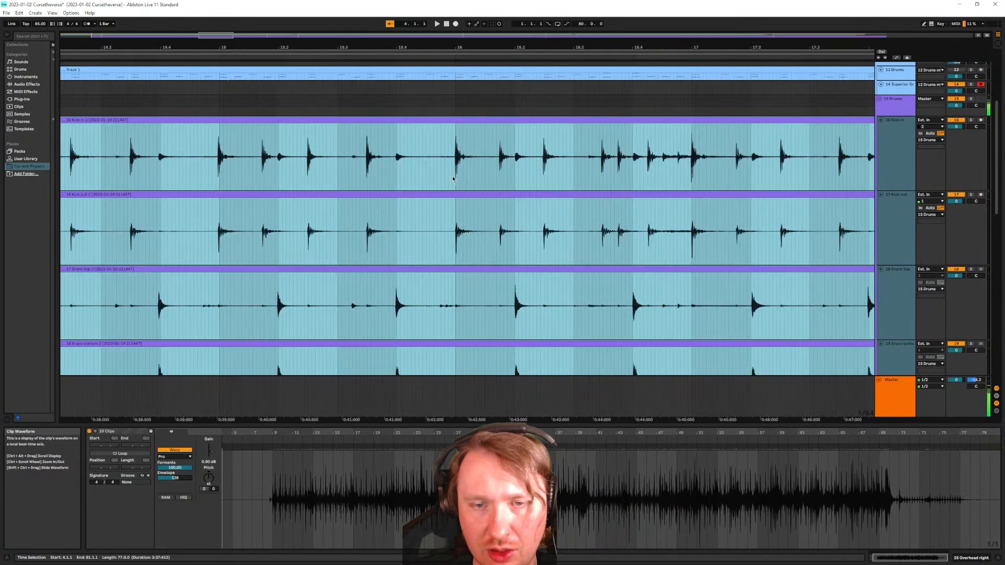
{"action": "scroll", "coordinate": [453, 179], "scroll_direction": "down", "scroll_amount": 10}
{"action": "scroll", "coordinate": [459, 177], "scroll_direction": "up", "scroll_amount": 5}
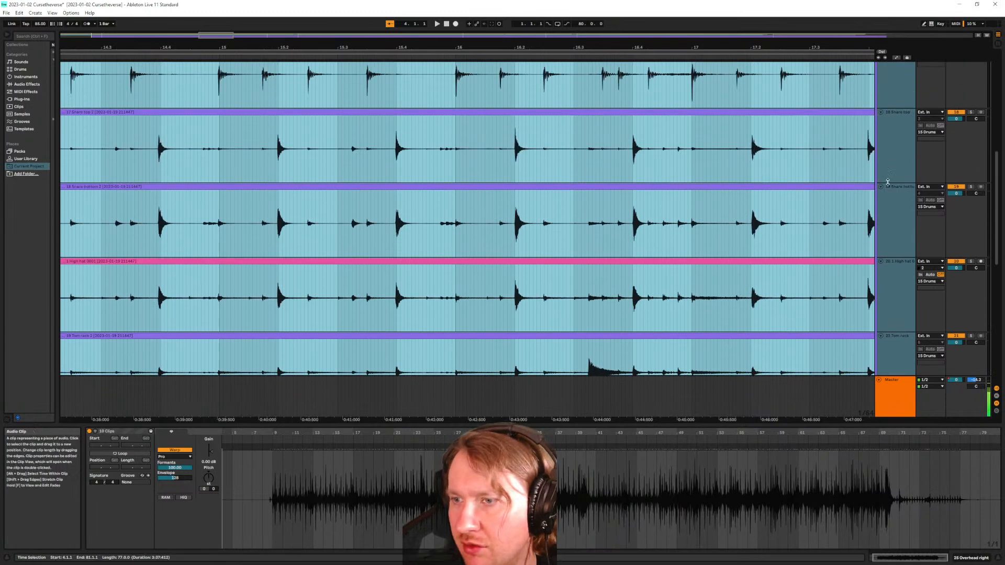
Show the drum tracks' devices, set the insert point at 17.2.3 and select only the Snare top track
{"action": "double_click", "coordinate": [906, 148]}
{"action": "double_click", "coordinate": [904, 149]}
{"action": "double_click", "coordinate": [902, 206]}
{"action": "left_click", "coordinate": [901, 214]}
{"action": "left_click", "coordinate": [791, 210]}
{"action": "left_click", "coordinate": [888, 164]}
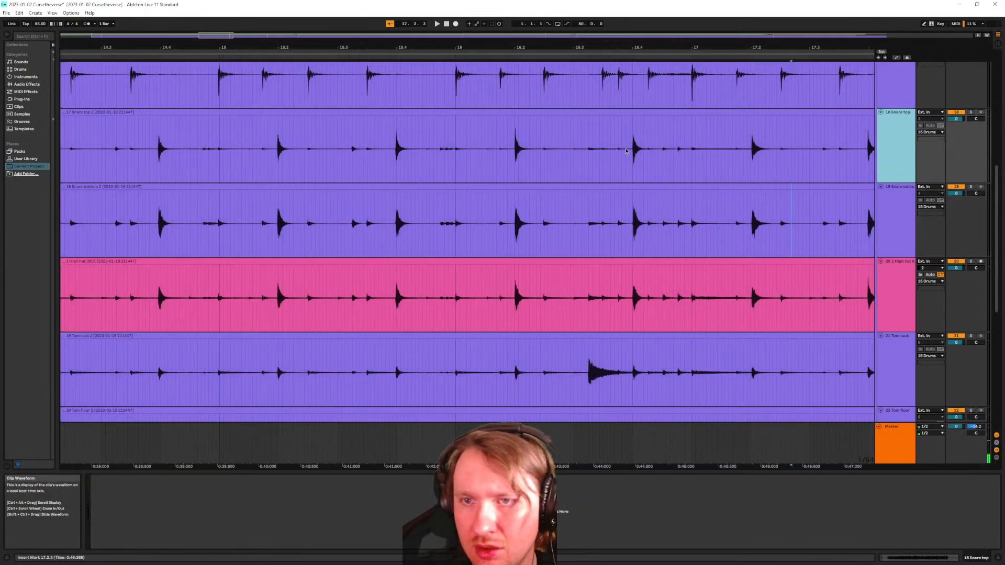
Scroll the arrangement right to the Pre-Chorus around bar 21
{"action": "scroll", "coordinate": [538, 153], "scroll_direction": "left", "scroll_amount": 3}
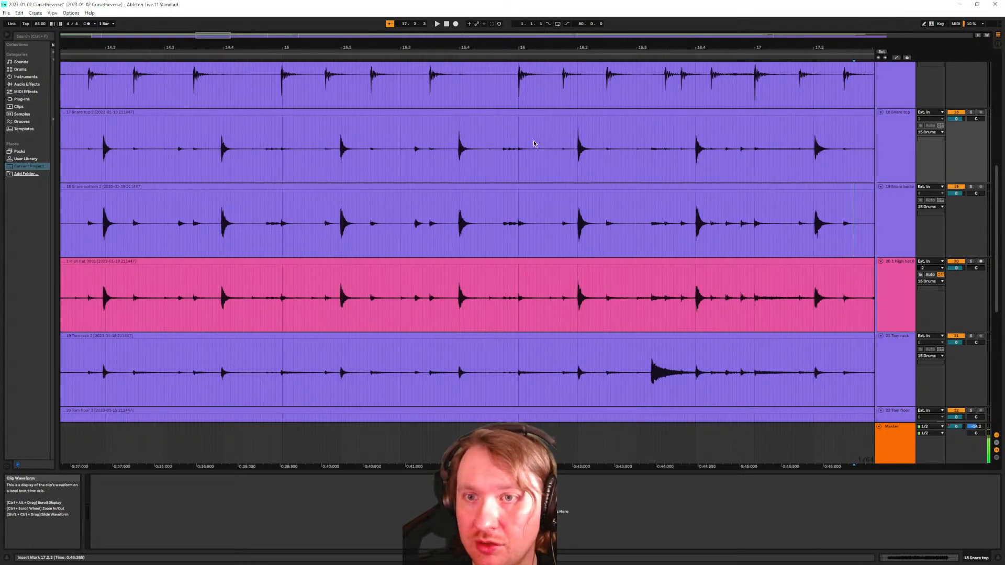
{"action": "scroll", "coordinate": [534, 144], "scroll_direction": "right", "scroll_amount": 5}
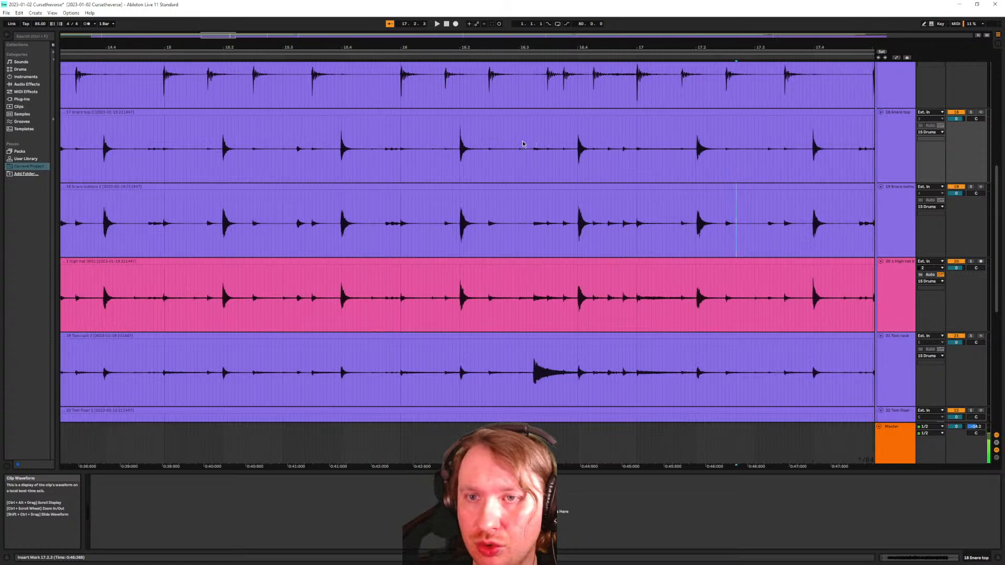
{"action": "scroll", "coordinate": [466, 271], "scroll_direction": "up", "scroll_amount": 1}
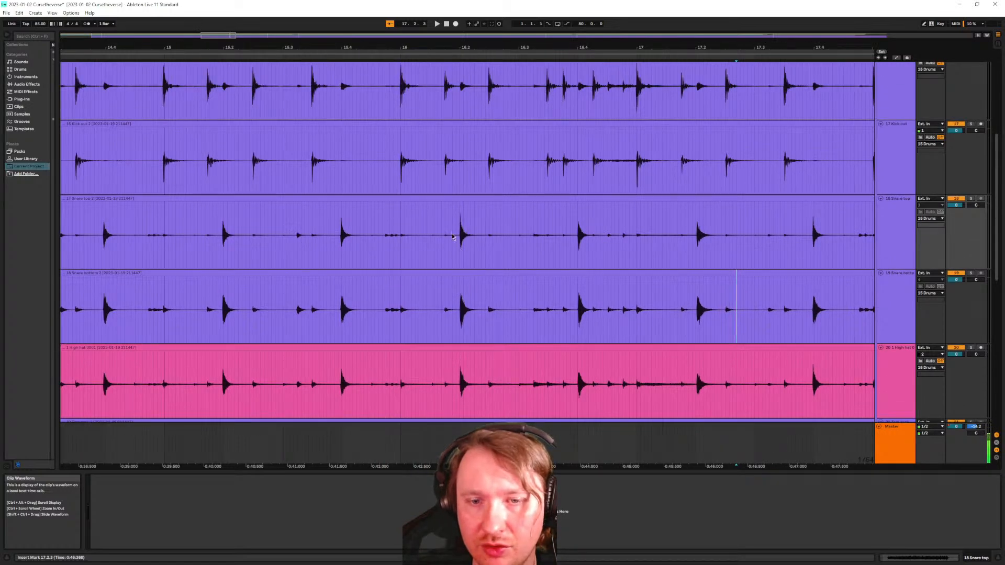
{"action": "scroll", "coordinate": [452, 244], "scroll_direction": "up", "scroll_amount": 5}
{"action": "scroll", "coordinate": [454, 247], "scroll_direction": "down", "scroll_amount": 5}
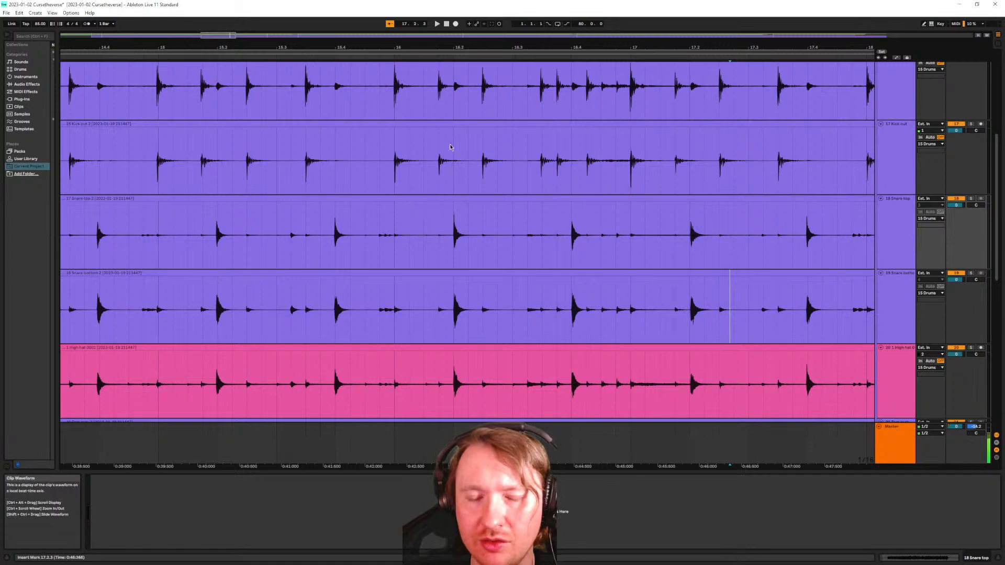
{"action": "scroll", "coordinate": [453, 223], "scroll_direction": "up", "scroll_amount": 5}
{"action": "scroll", "coordinate": [454, 224], "scroll_direction": "up", "scroll_amount": 3}
{"action": "scroll", "coordinate": [460, 231], "scroll_direction": "down", "scroll_amount": 3}
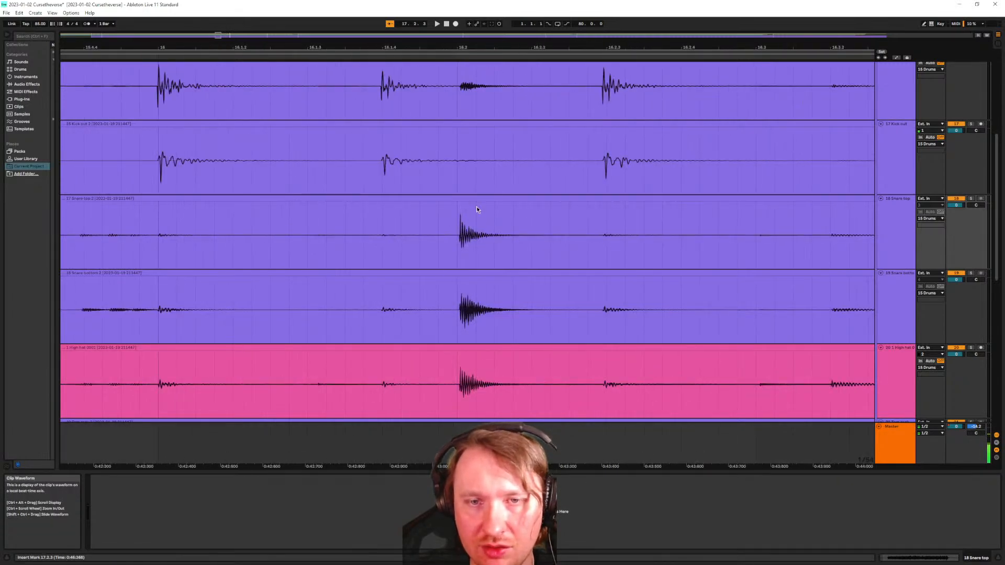
{"action": "scroll", "coordinate": [463, 244], "scroll_direction": "up", "scroll_amount": 2}
{"action": "scroll", "coordinate": [465, 240], "scroll_direction": "down", "scroll_amount": 3}
{"action": "scroll", "coordinate": [486, 243], "scroll_direction": "left", "scroll_amount": 2}
{"action": "scroll", "coordinate": [491, 241], "scroll_direction": "right", "scroll_amount": 4}
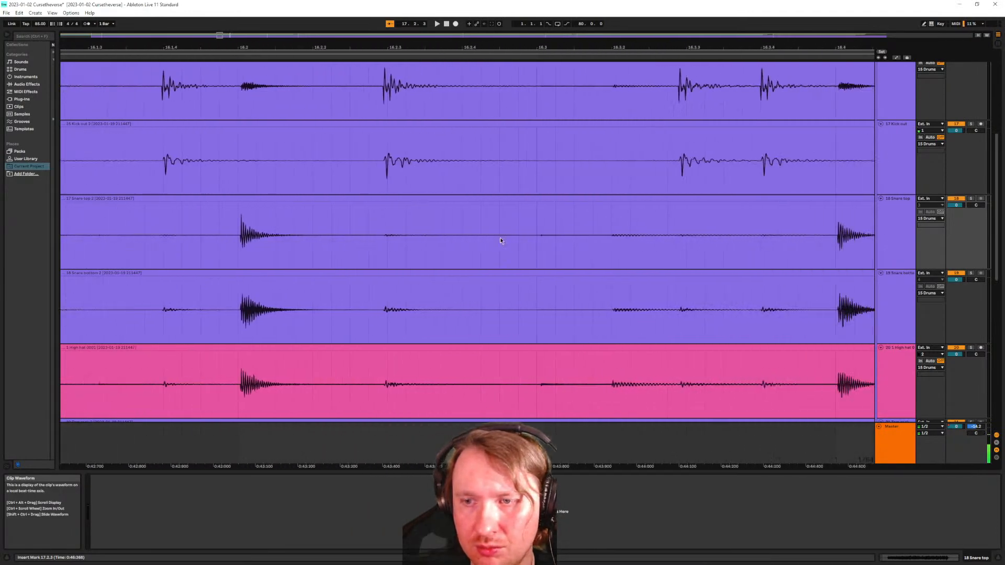
{"action": "scroll", "coordinate": [500, 240], "scroll_direction": "right", "scroll_amount": 1}
{"action": "scroll", "coordinate": [626, 254], "scroll_direction": "right", "scroll_amount": 2}
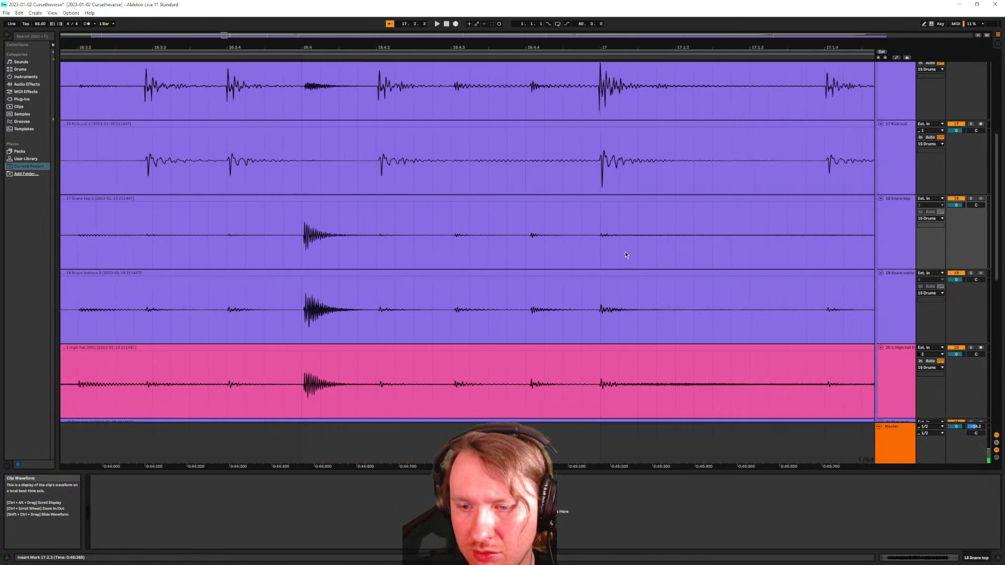
{"action": "scroll", "coordinate": [625, 255], "scroll_direction": "right", "scroll_amount": 4}
{"action": "scroll", "coordinate": [576, 234], "scroll_direction": "right", "scroll_amount": 5}
{"action": "scroll", "coordinate": [576, 233], "scroll_direction": "right", "scroll_amount": 3}
{"action": "scroll", "coordinate": [466, 219], "scroll_direction": "right", "scroll_amount": 3}
{"action": "scroll", "coordinate": [467, 219], "scroll_direction": "right", "scroll_amount": 3}
{"action": "scroll", "coordinate": [645, 243], "scroll_direction": "right", "scroll_amount": 3}
{"action": "scroll", "coordinate": [645, 242], "scroll_direction": "right", "scroll_amount": 6}
{"action": "scroll", "coordinate": [648, 239], "scroll_direction": "right", "scroll_amount": 6}
{"action": "scroll", "coordinate": [649, 241], "scroll_direction": "right", "scroll_amount": 10}
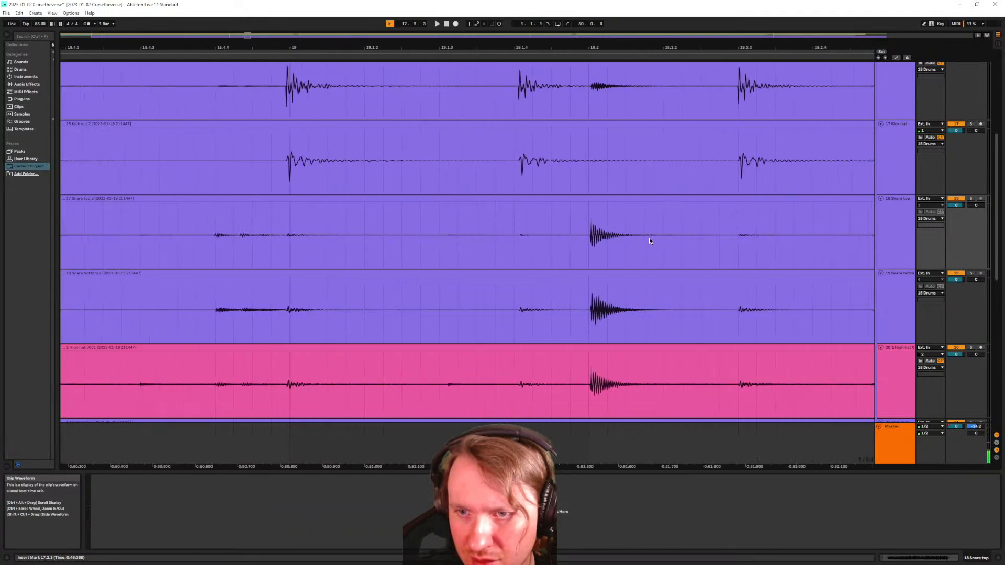
{"action": "scroll", "coordinate": [653, 238], "scroll_direction": "right", "scroll_amount": 8}
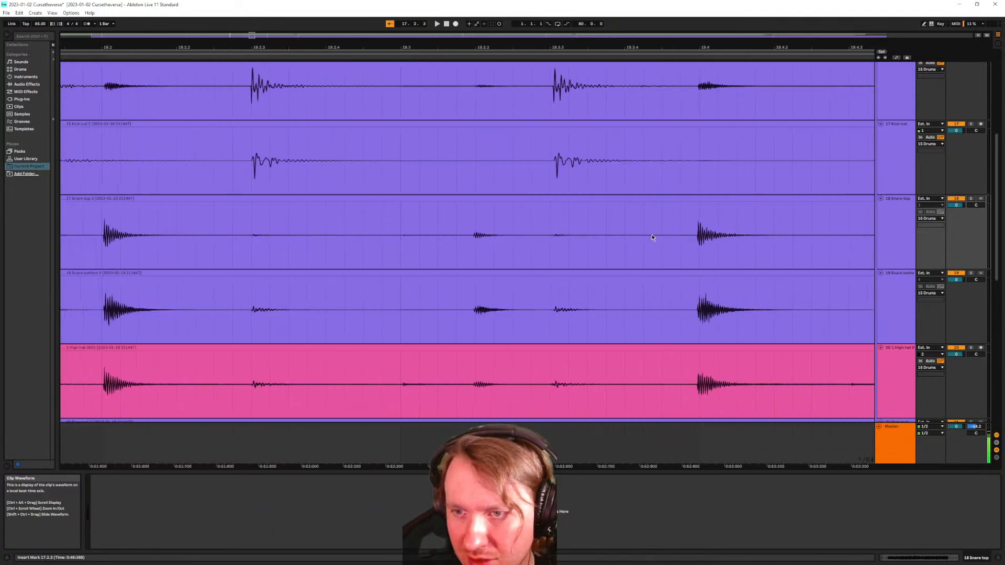
{"action": "scroll", "coordinate": [652, 237], "scroll_direction": "right", "scroll_amount": 8}
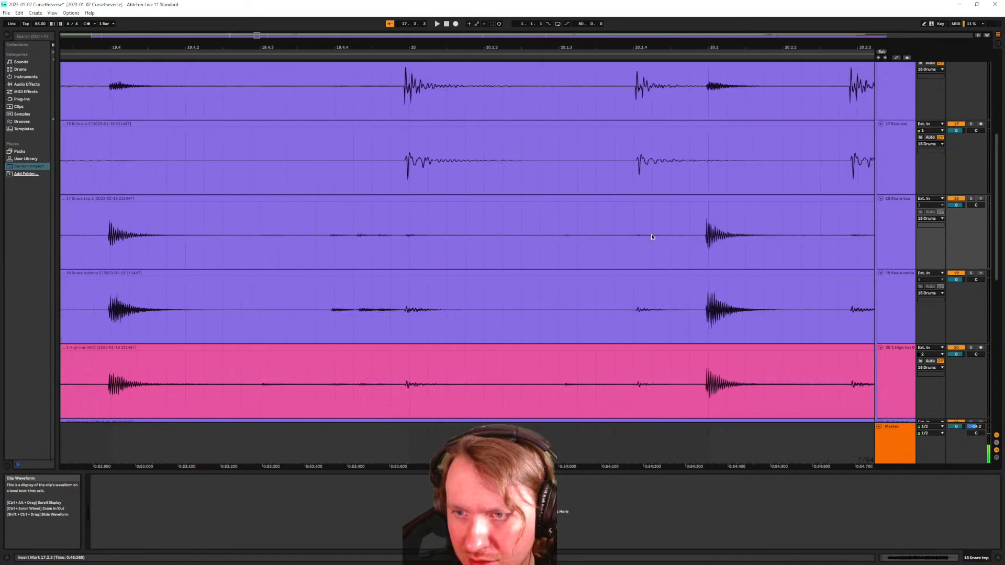
{"action": "scroll", "coordinate": [567, 233], "scroll_direction": "right", "scroll_amount": 8}
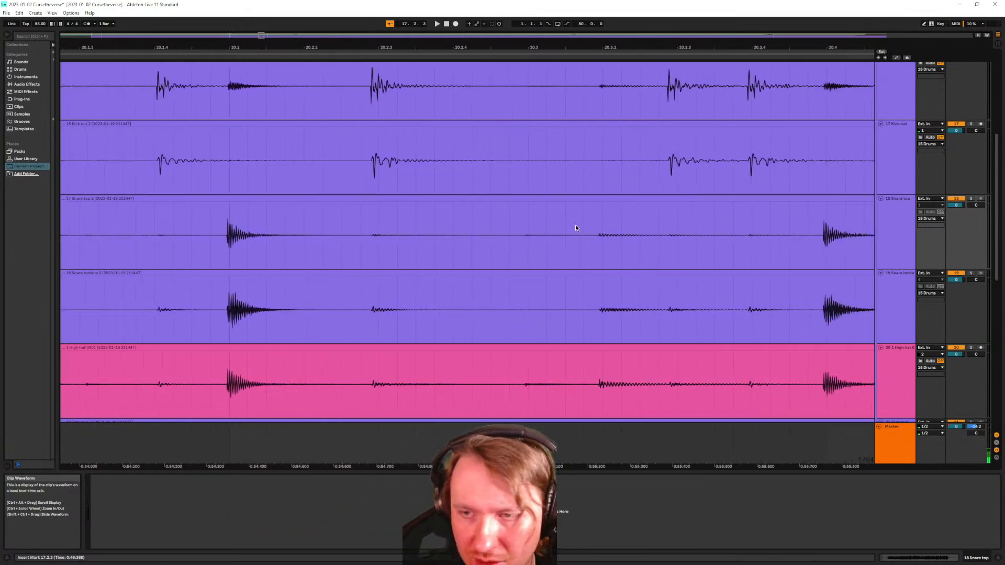
{"action": "scroll", "coordinate": [651, 237], "scroll_direction": "right", "scroll_amount": 8}
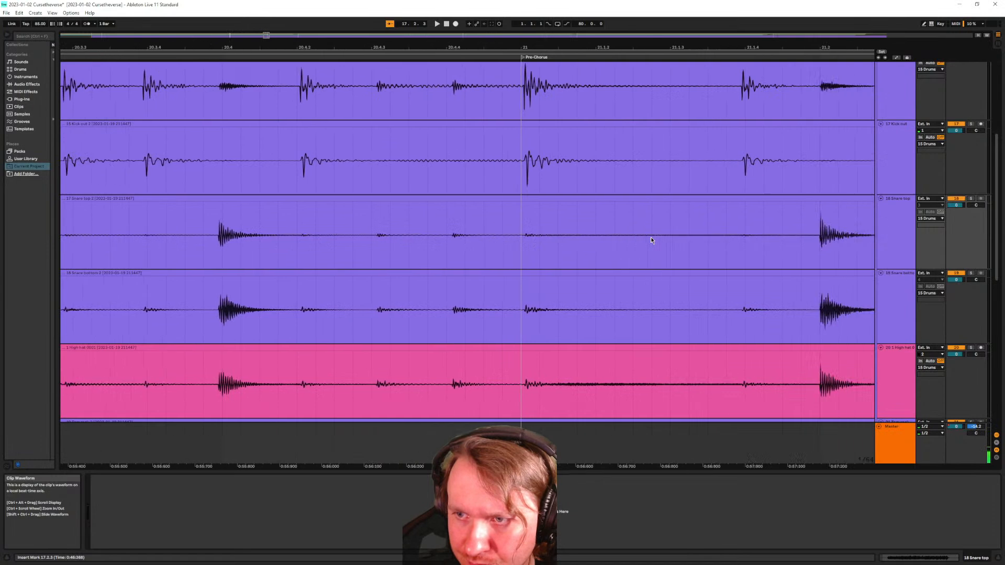
{"action": "scroll", "coordinate": [649, 237], "scroll_direction": "right", "scroll_amount": 4}
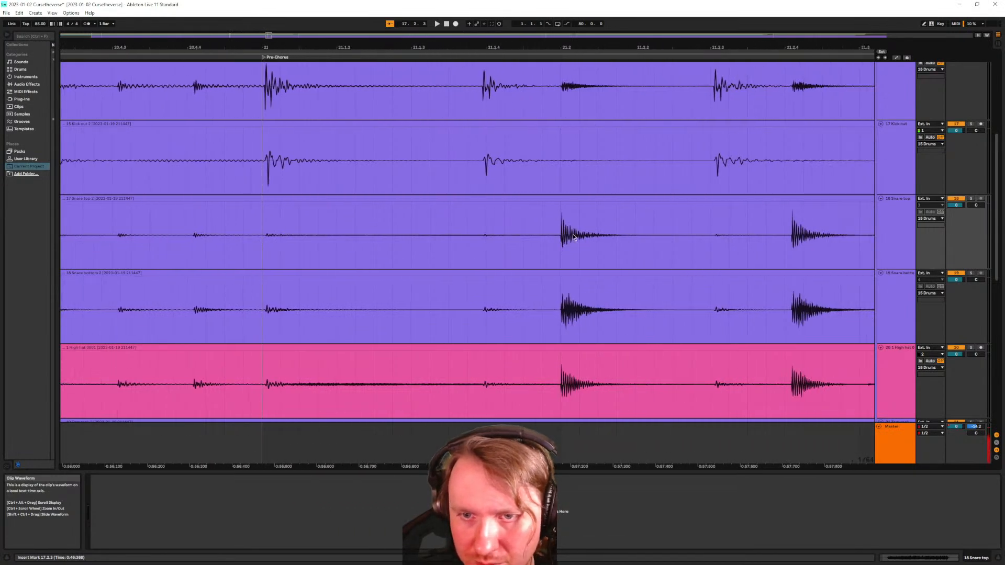
{"action": "scroll", "coordinate": [518, 238], "scroll_direction": "right", "scroll_amount": 3}
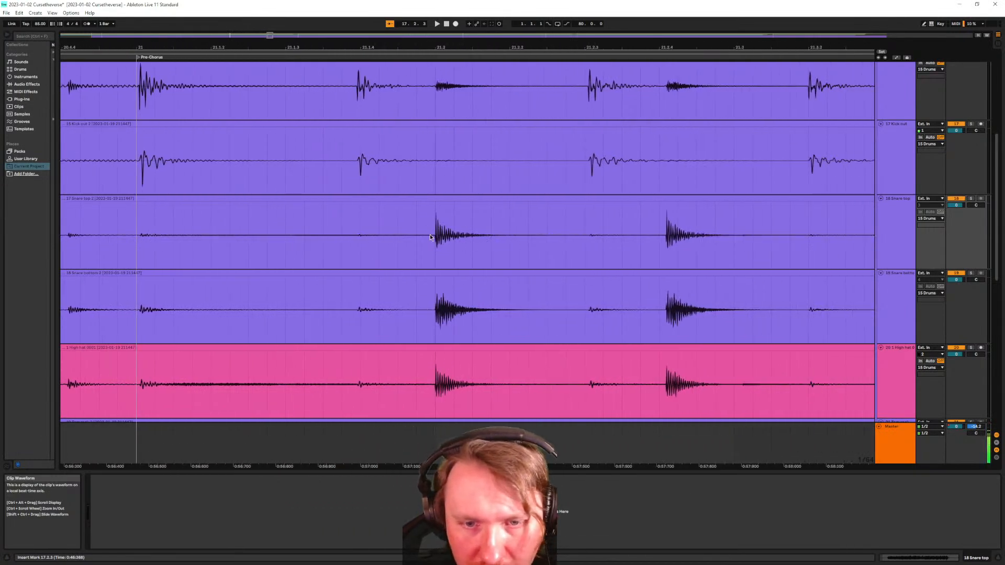
Bring the Ride and Overhead tracks into view and zoom in on bar 21.2
{"action": "scroll", "coordinate": [440, 236], "scroll_direction": "up", "scroll_amount": 1}
{"action": "scroll", "coordinate": [440, 236], "scroll_direction": "up", "scroll_amount": 1}
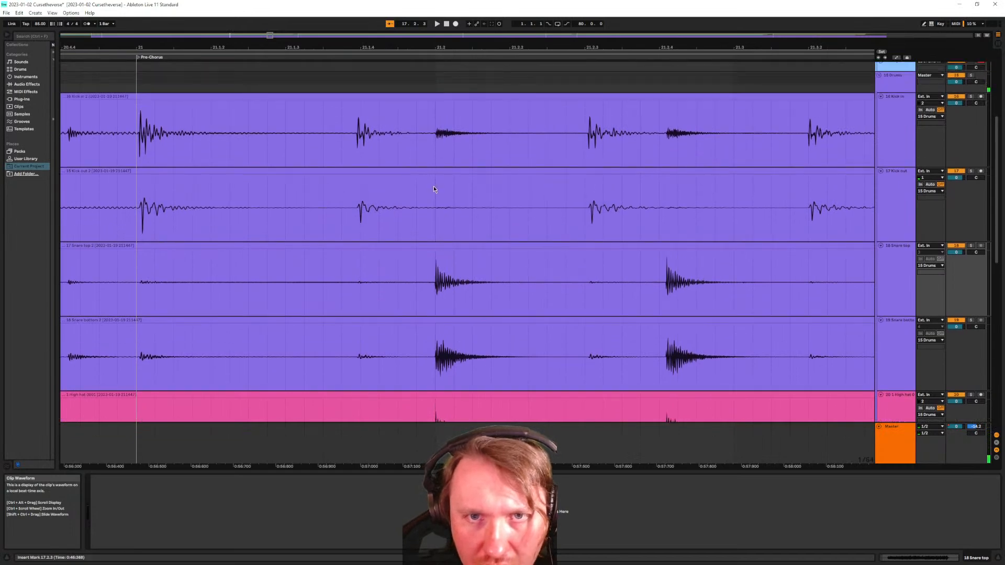
{"action": "scroll", "coordinate": [433, 192], "scroll_direction": "down", "scroll_amount": 3}
{"action": "scroll", "coordinate": [434, 226], "scroll_direction": "down", "scroll_amount": 5}
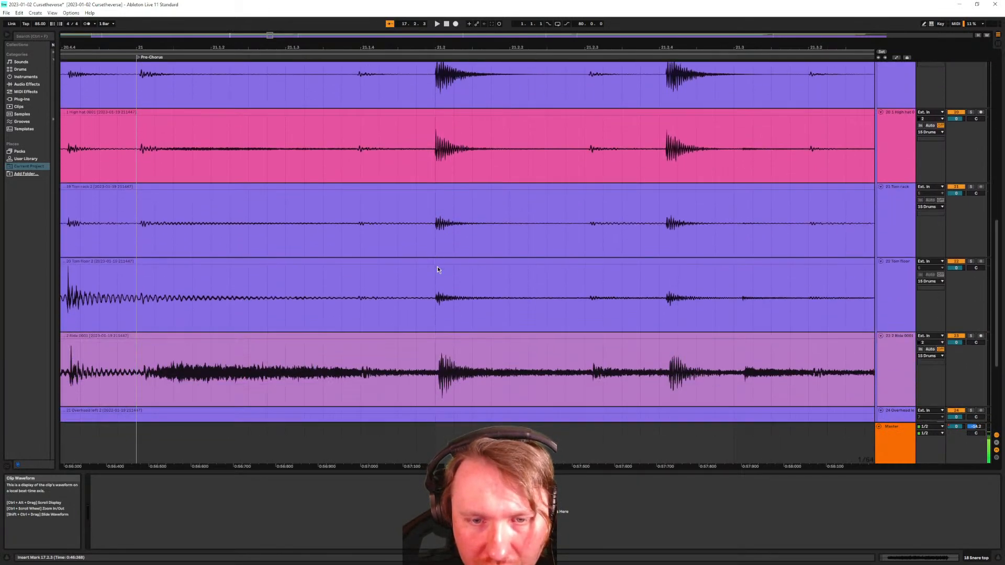
{"action": "scroll", "coordinate": [438, 270], "scroll_direction": "down", "scroll_amount": 4}
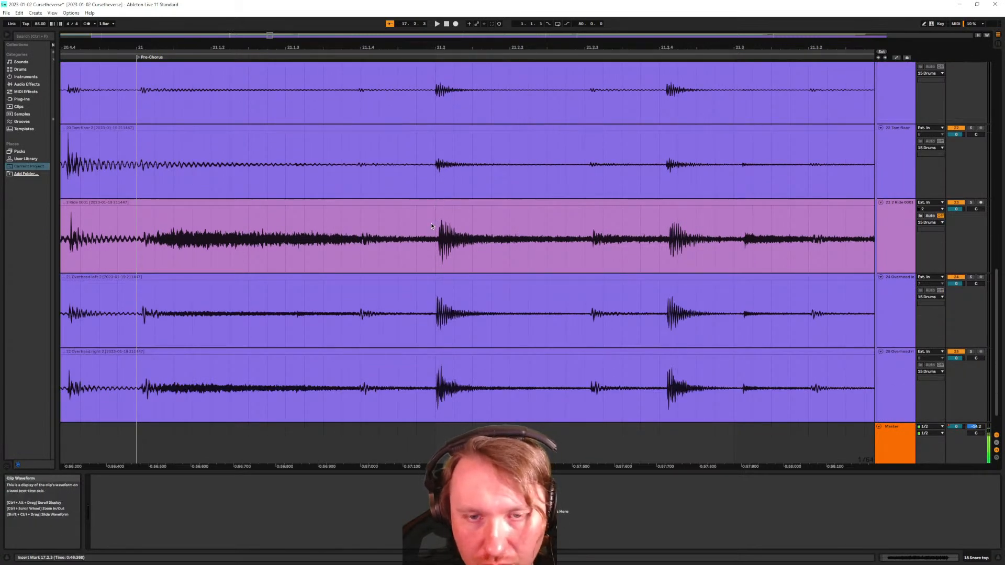
{"action": "scroll", "coordinate": [432, 225], "scroll_direction": "up", "scroll_amount": 3}
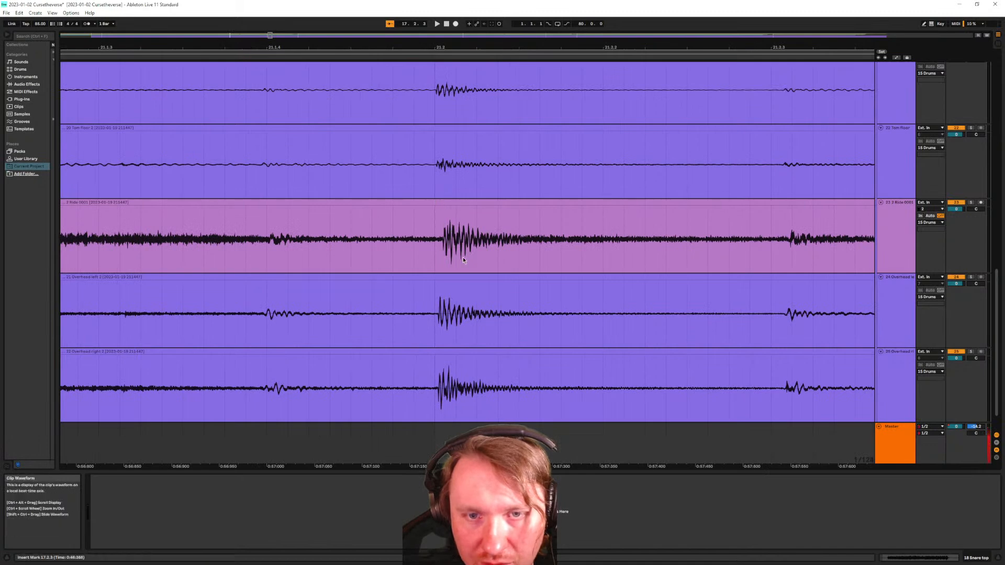
Drag the Ride clip slightly earlier so its bar 21.2 hit matches the Overhead transients
{"action": "left_click", "coordinate": [884, 239]}
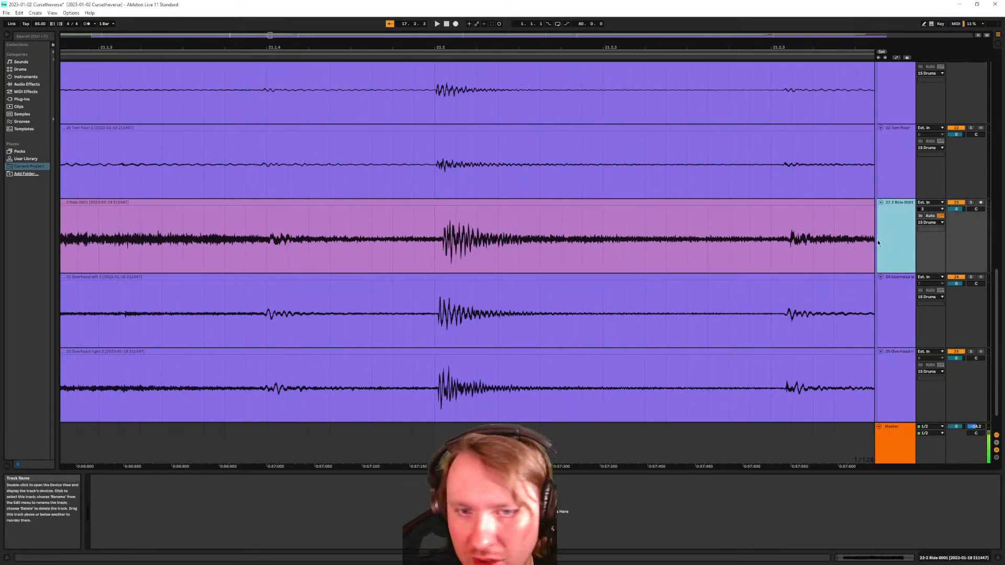
{"action": "left_click", "coordinate": [459, 204]}
{"action": "left_click_drag", "start_coordinate": [459, 203], "coordinate": [443, 217]}
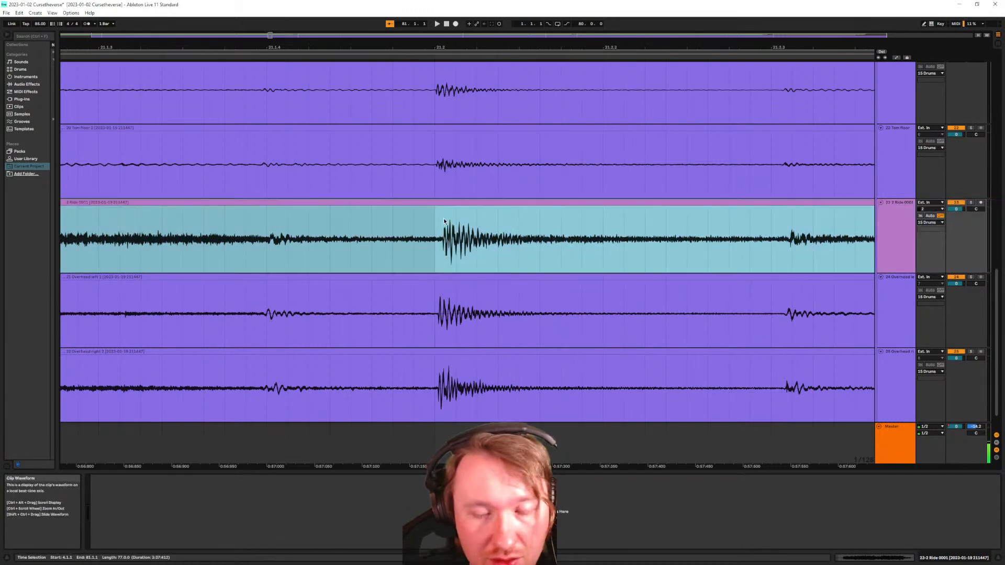
{"action": "scroll", "coordinate": [440, 226], "scroll_direction": "up", "scroll_amount": 3}
{"action": "left_click_drag", "start_coordinate": [459, 204], "coordinate": [450, 203]}
{"action": "scroll", "coordinate": [437, 225], "scroll_direction": "up", "scroll_amount": 2}
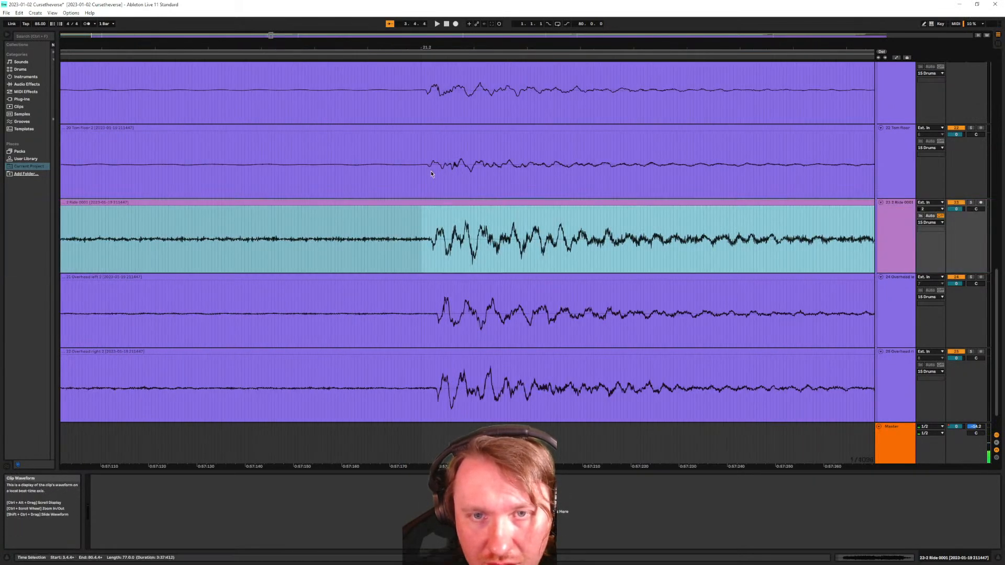
{"action": "scroll", "coordinate": [459, 260], "scroll_direction": "down", "scroll_amount": 2}
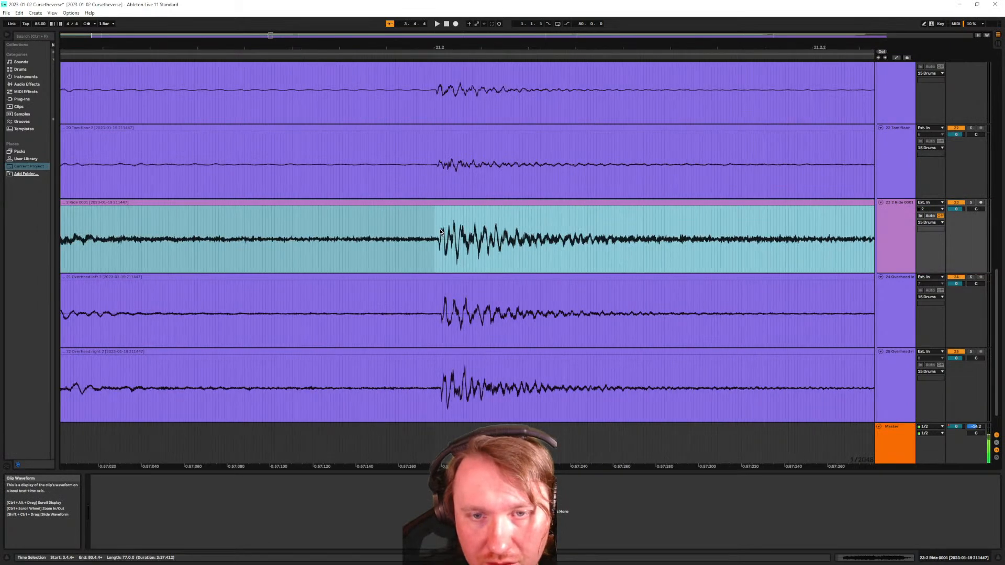
{"action": "scroll", "coordinate": [459, 261], "scroll_direction": "down", "scroll_amount": 2}
{"action": "scroll", "coordinate": [464, 288], "scroll_direction": "down", "scroll_amount": 1}
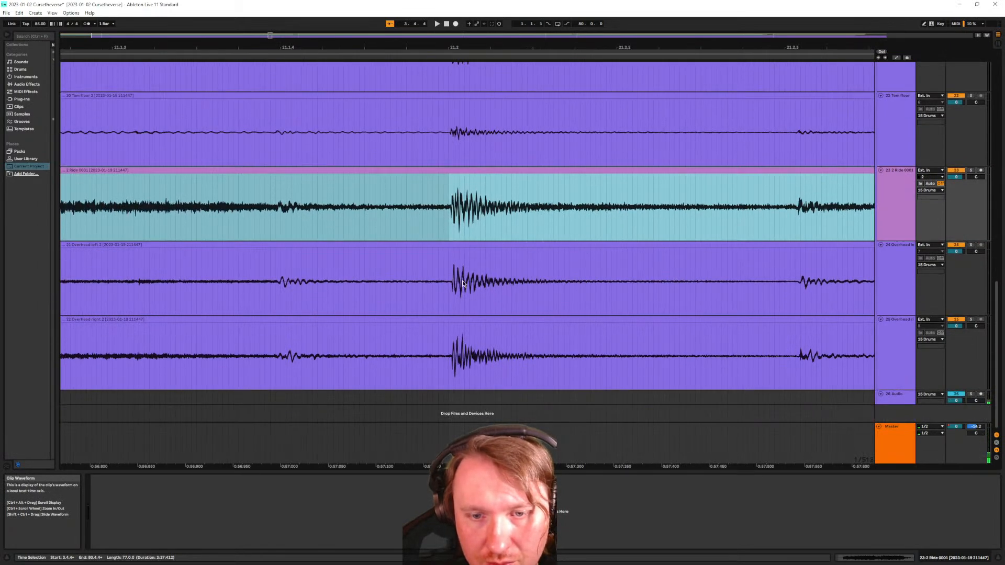
{"action": "scroll", "coordinate": [460, 294], "scroll_direction": "up", "scroll_amount": 3}
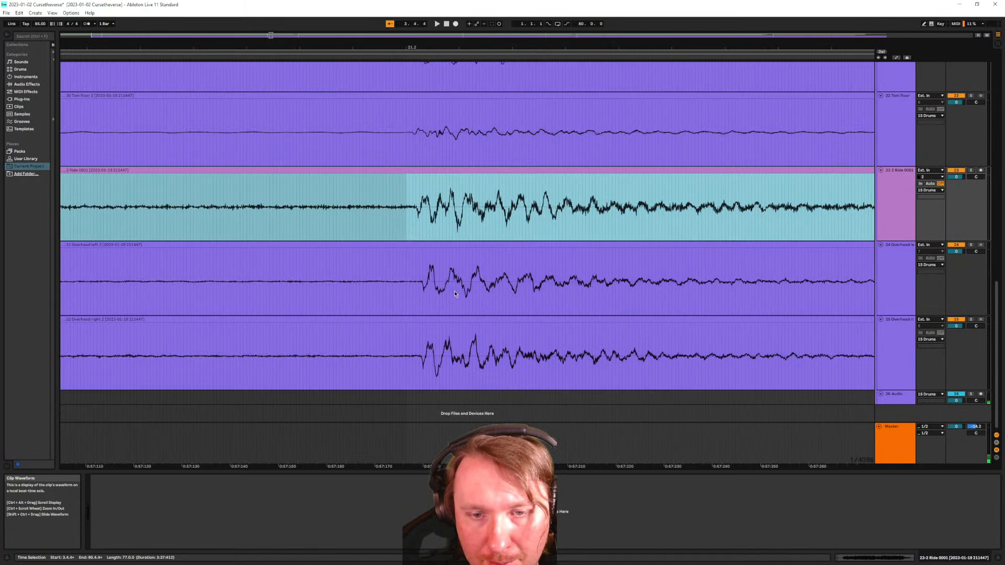
{"action": "scroll", "coordinate": [443, 283], "scroll_direction": "up", "scroll_amount": 8}
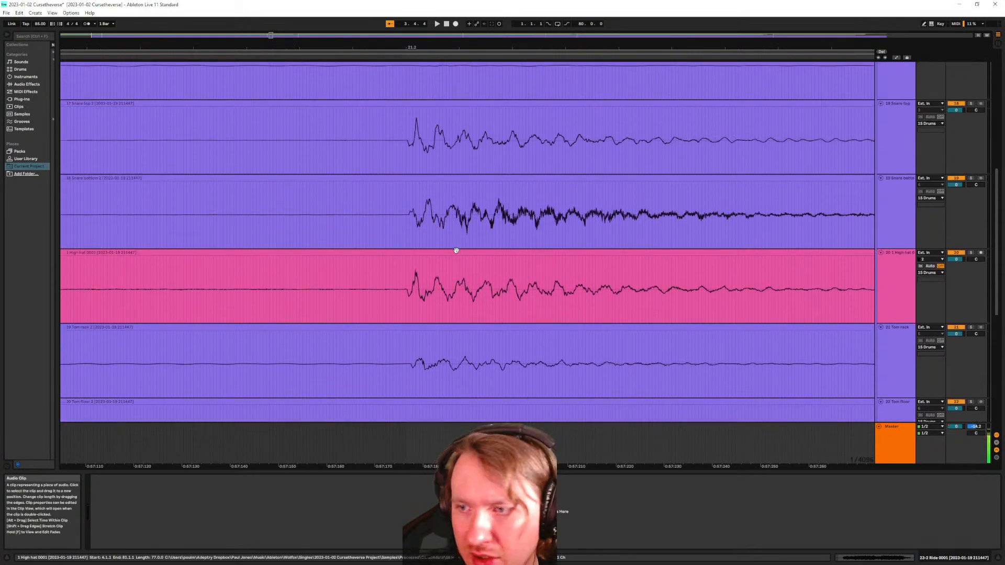
{"action": "scroll", "coordinate": [417, 281], "scroll_direction": "up", "scroll_amount": 2}
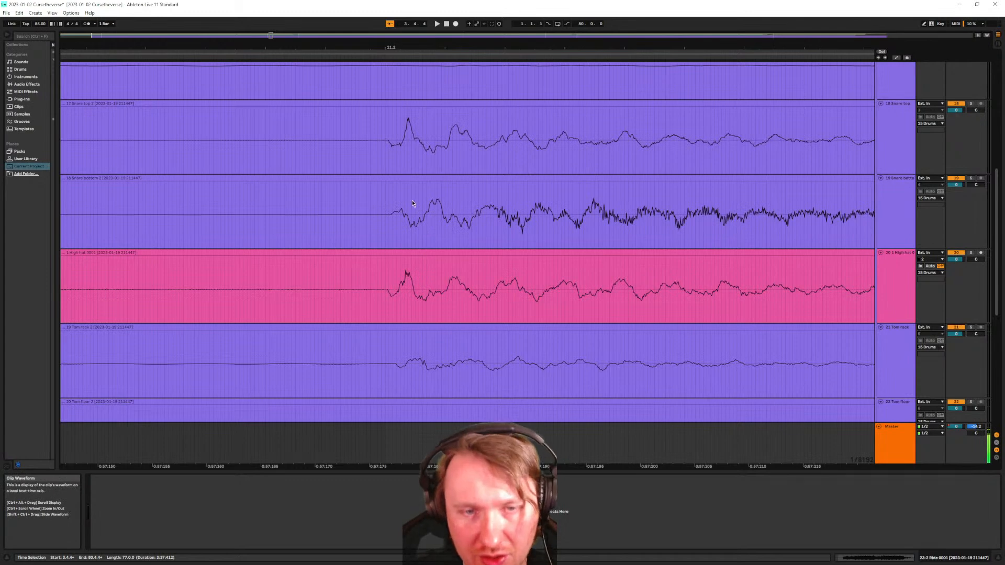
{"action": "scroll", "coordinate": [406, 289], "scroll_direction": "up", "scroll_amount": 2}
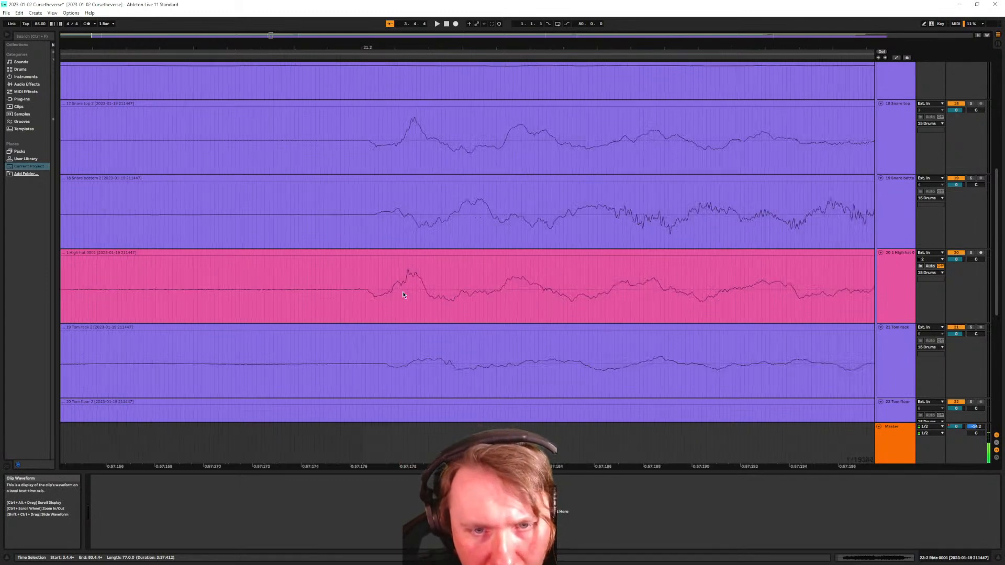
Nudge the High hat clip so its hit lines up with the Snare top and bottom transients
{"action": "left_click", "coordinate": [373, 253]}
{"action": "scroll", "coordinate": [384, 256], "scroll_direction": "down", "scroll_amount": 2}
{"action": "scroll", "coordinate": [387, 262], "scroll_direction": "down", "scroll_amount": 3}
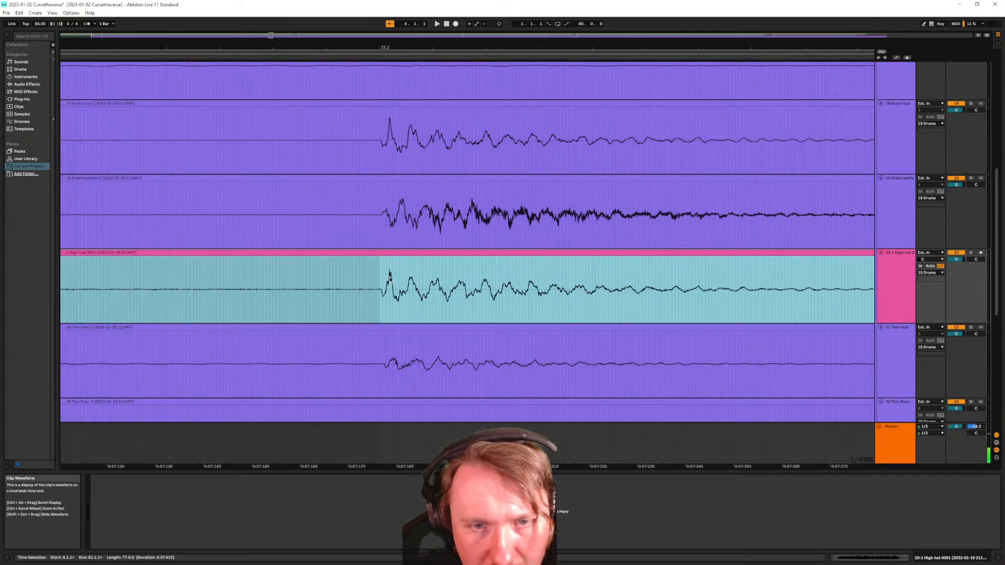
{"action": "scroll", "coordinate": [392, 279], "scroll_direction": "up", "scroll_amount": 5}
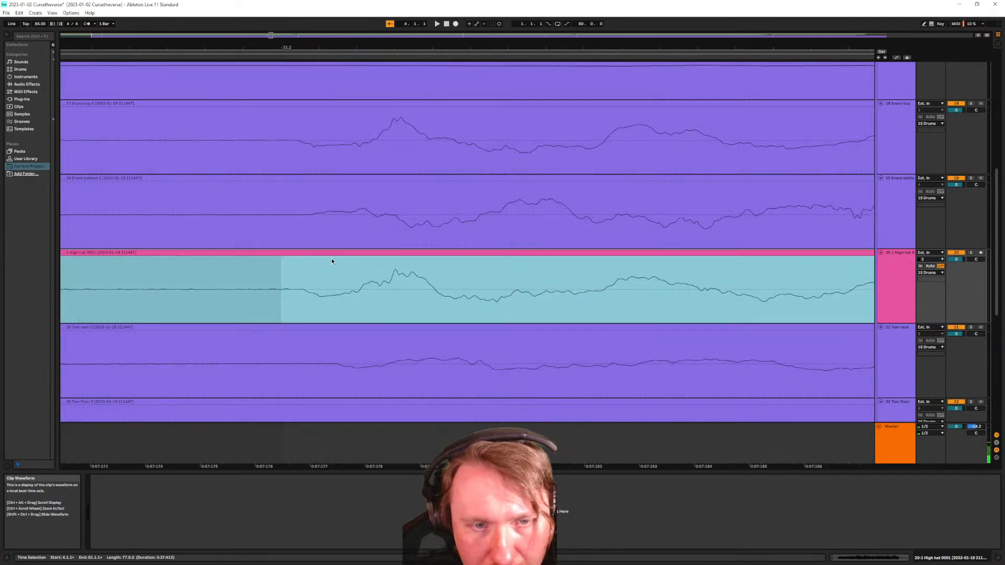
{"action": "left_click_drag", "start_coordinate": [334, 253], "coordinate": [337, 255]}
{"action": "scroll", "coordinate": [342, 258], "scroll_direction": "down", "scroll_amount": 5}
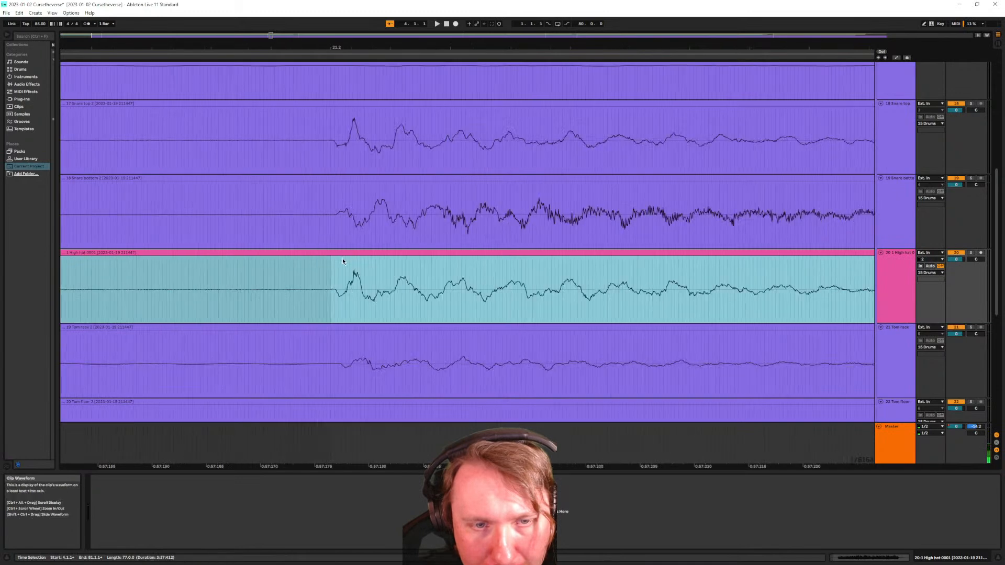
{"action": "scroll", "coordinate": [338, 277], "scroll_direction": "up", "scroll_amount": 2}
{"action": "scroll", "coordinate": [357, 267], "scroll_direction": "down", "scroll_amount": 5}
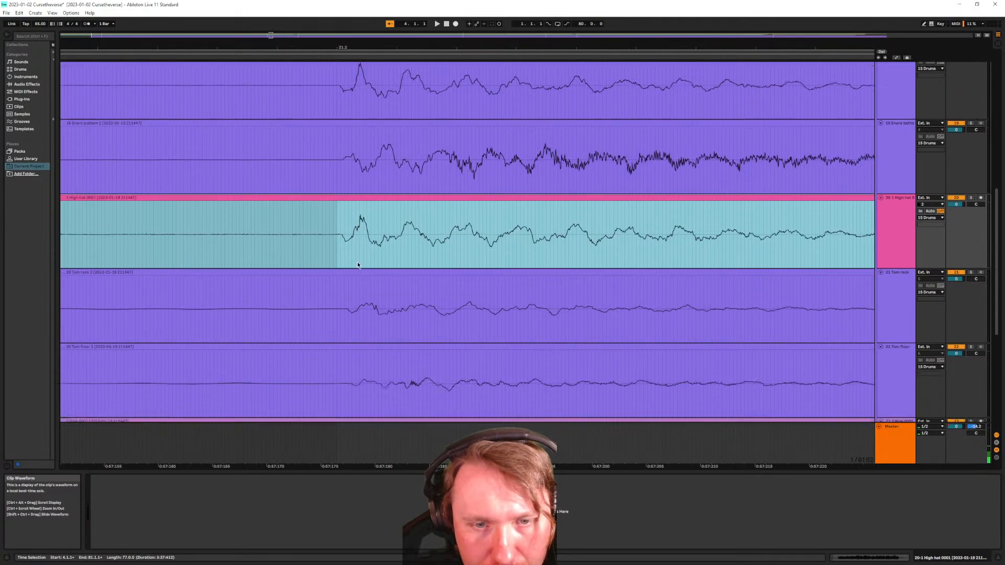
{"action": "scroll", "coordinate": [366, 268], "scroll_direction": "down", "scroll_amount": 3}
{"action": "scroll", "coordinate": [369, 271], "scroll_direction": "down", "scroll_amount": 5}
{"action": "scroll", "coordinate": [374, 267], "scroll_direction": "down", "scroll_amount": 1}
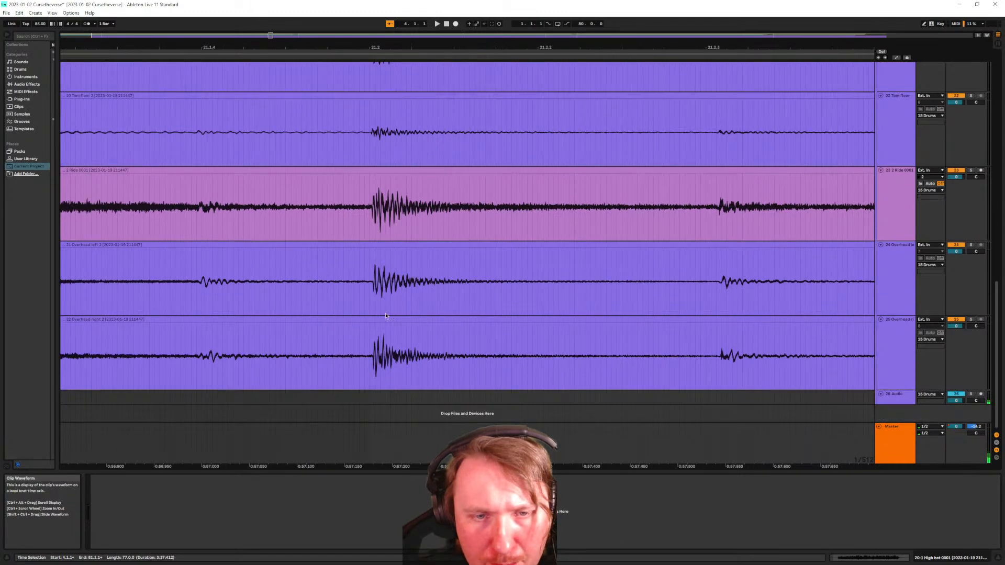
{"action": "scroll", "coordinate": [374, 314], "scroll_direction": "up", "scroll_amount": 2}
{"action": "scroll", "coordinate": [375, 317], "scroll_direction": "down", "scroll_amount": 2}
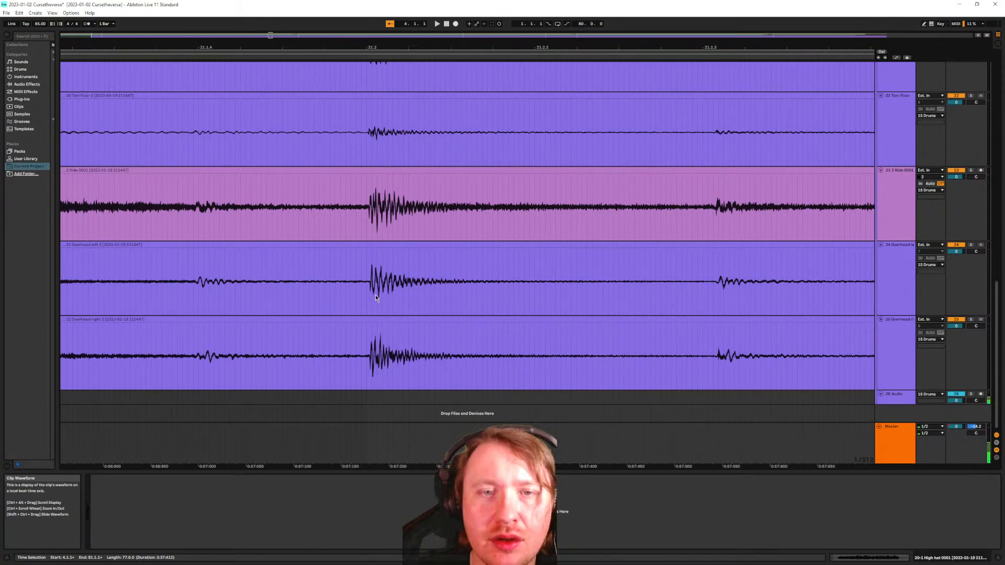
Select the Ride clip together with both Overhead clips near bar 21.2
{"action": "left_click", "coordinate": [366, 219]}
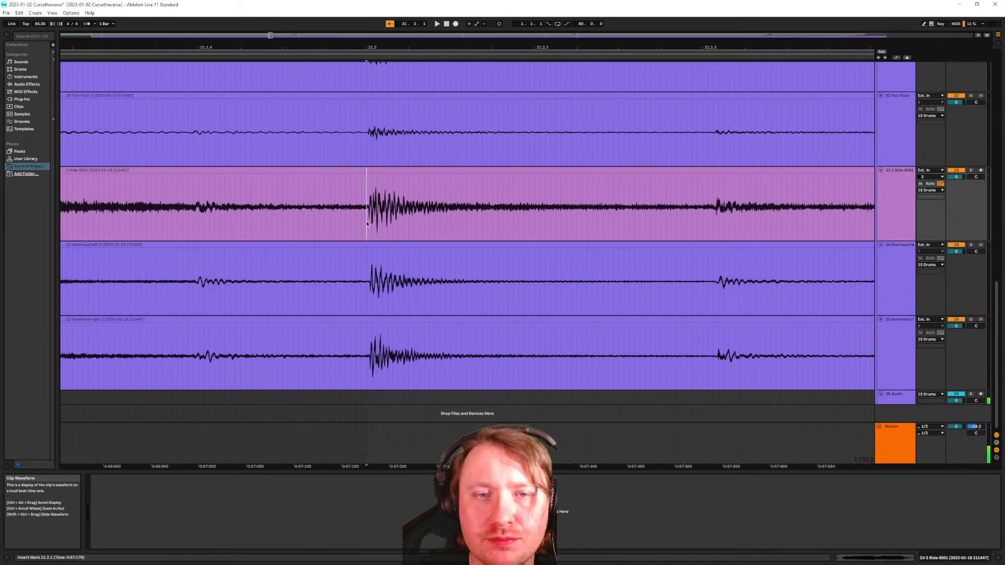
{"action": "scroll", "coordinate": [370, 290], "scroll_direction": "up", "scroll_amount": 2}
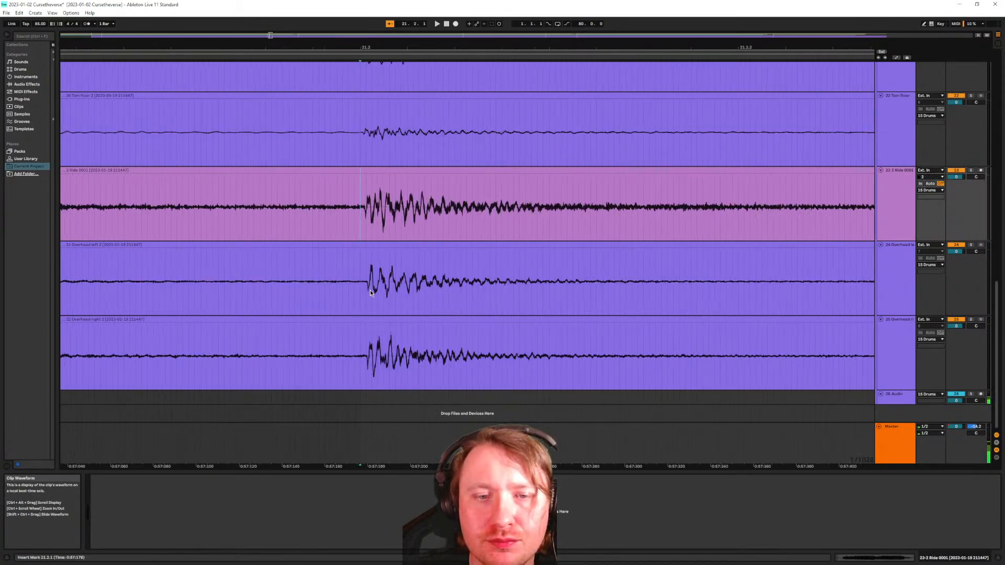
{"action": "left_click", "coordinate": [369, 246]}
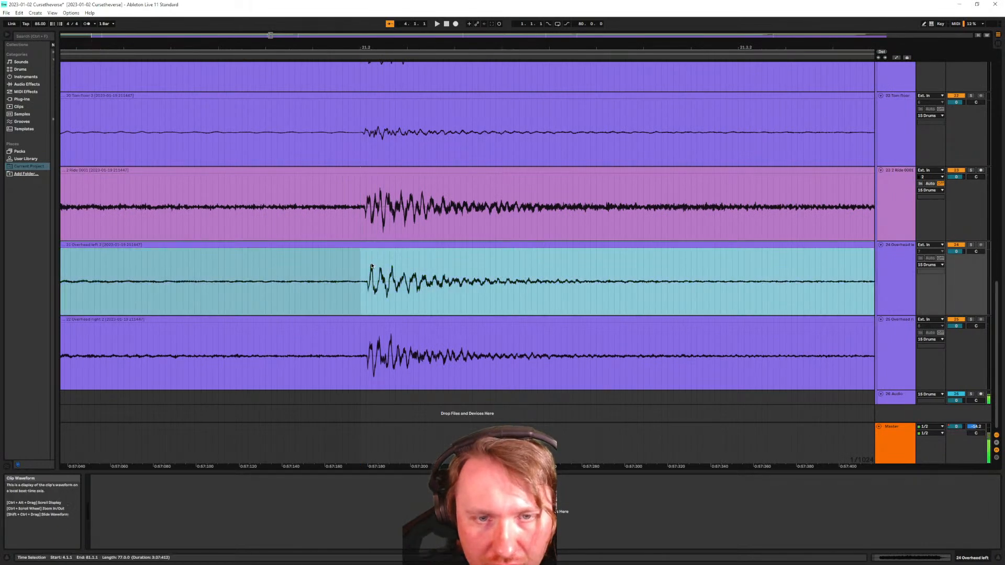
{"action": "left_click", "coordinate": [367, 171]}
{"action": "left_click", "coordinate": [371, 320], "text": "shift"}
{"action": "scroll", "coordinate": [341, 315], "scroll_direction": "up", "scroll_amount": 1}
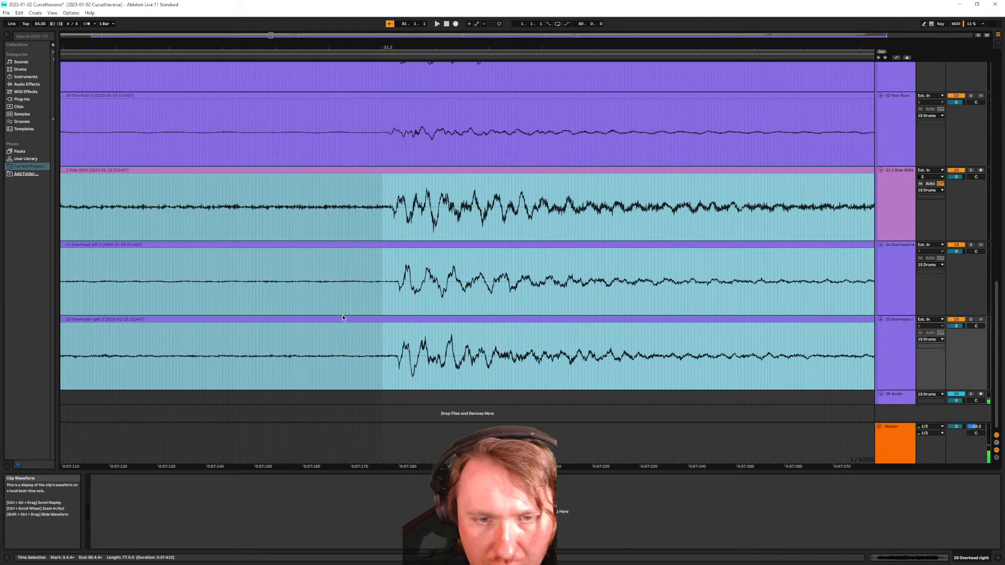
{"action": "scroll", "coordinate": [388, 321], "scroll_direction": "up", "scroll_amount": 2}
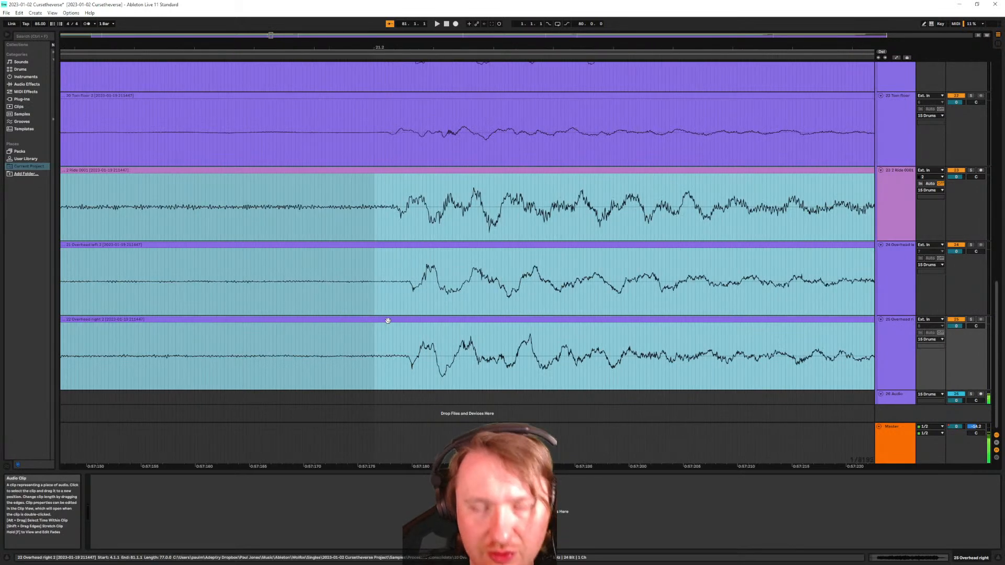
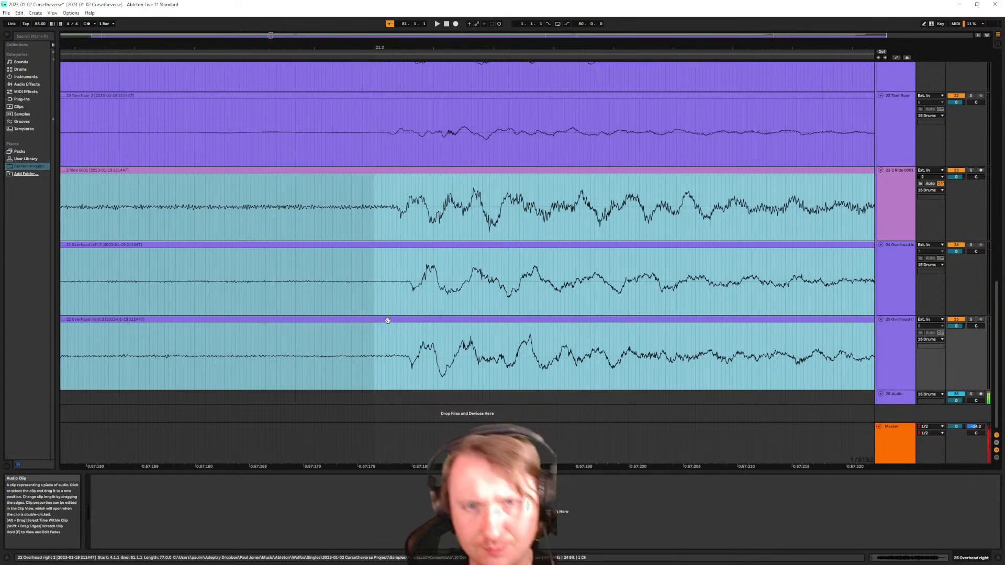
Drag the selected Ride and Overhead clips earlier onto the Tom floor transient
{"action": "scroll", "coordinate": [431, 325], "scroll_direction": "down", "scroll_amount": 3}
{"action": "scroll", "coordinate": [425, 343], "scroll_direction": "up", "scroll_amount": 3}
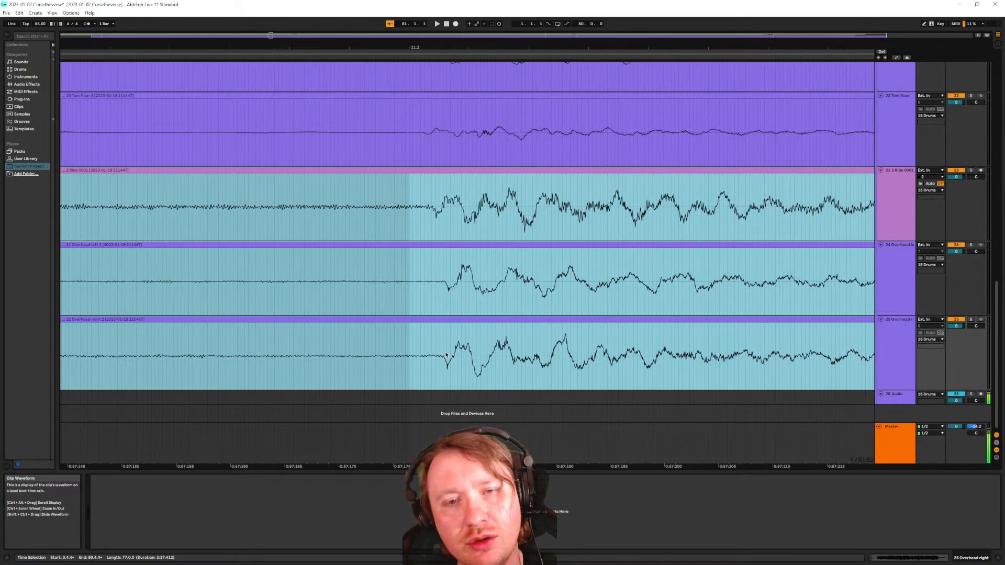
{"action": "scroll", "coordinate": [419, 330], "scroll_direction": "up", "scroll_amount": 3}
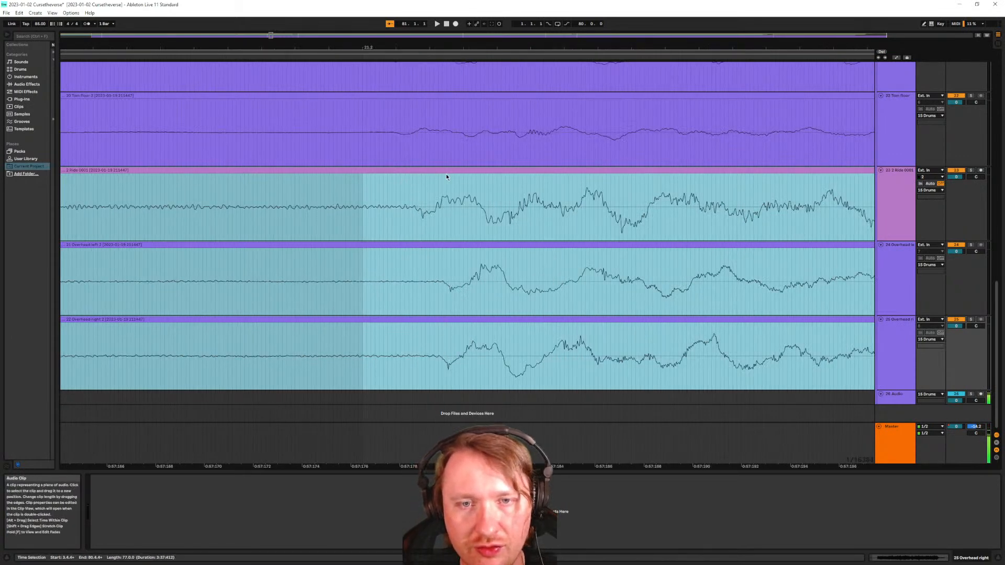
{"action": "left_click_drag", "start_coordinate": [444, 175], "coordinate": [395, 173]}
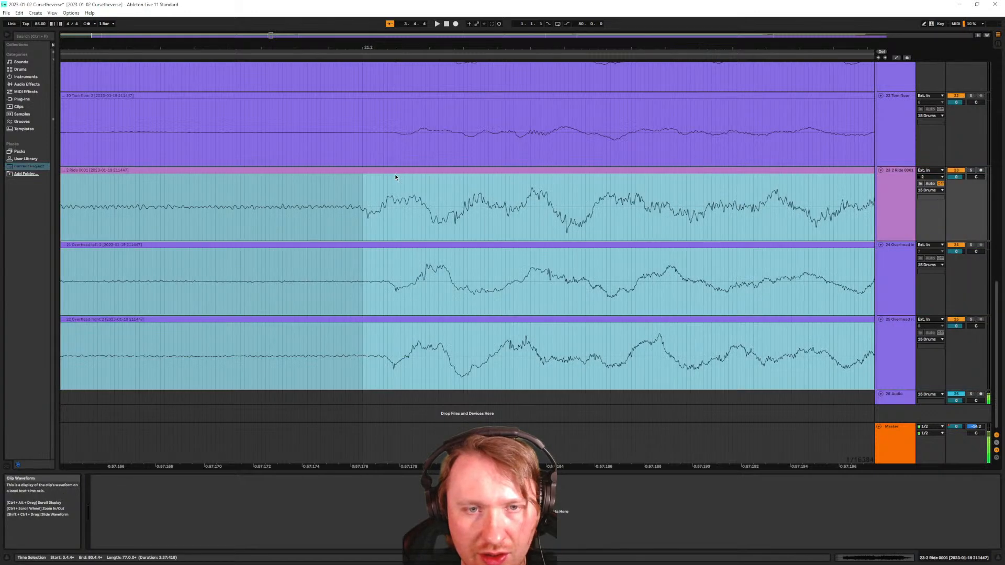
Select both Overhead clips and nudge them slightly earlier to match the ride and tom
{"action": "left_click", "coordinate": [405, 329]}
{"action": "left_click", "coordinate": [404, 320]}
{"action": "left_click", "coordinate": [400, 247], "text": "shift"}
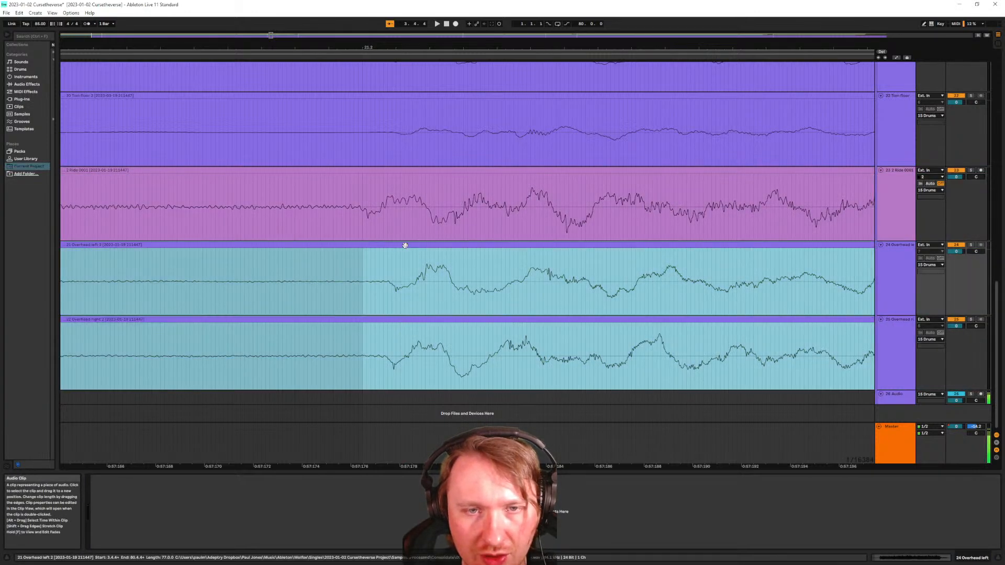
{"action": "left_click_drag", "start_coordinate": [406, 245], "coordinate": [385, 248]}
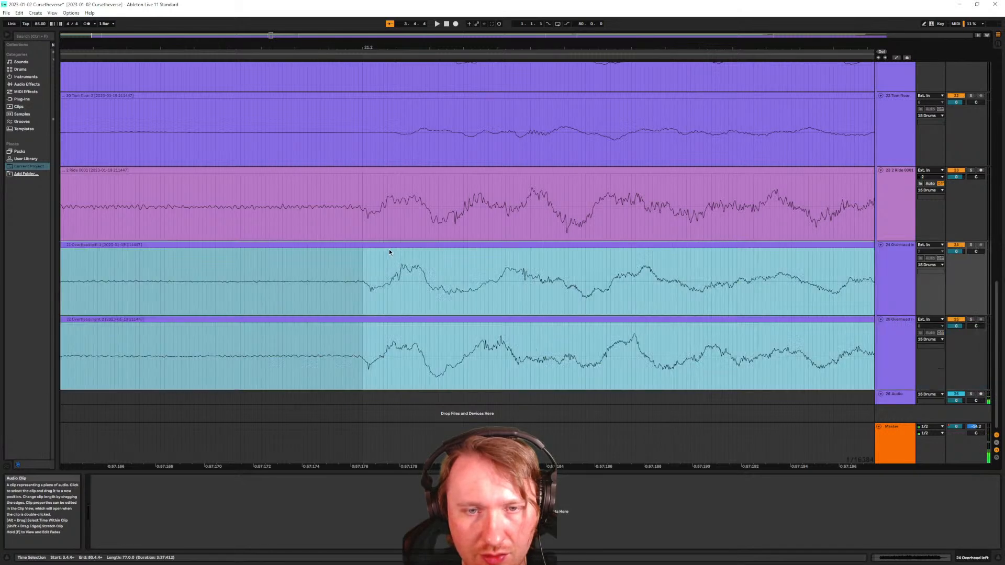
{"action": "scroll", "coordinate": [397, 255], "scroll_direction": "down", "scroll_amount": 2}
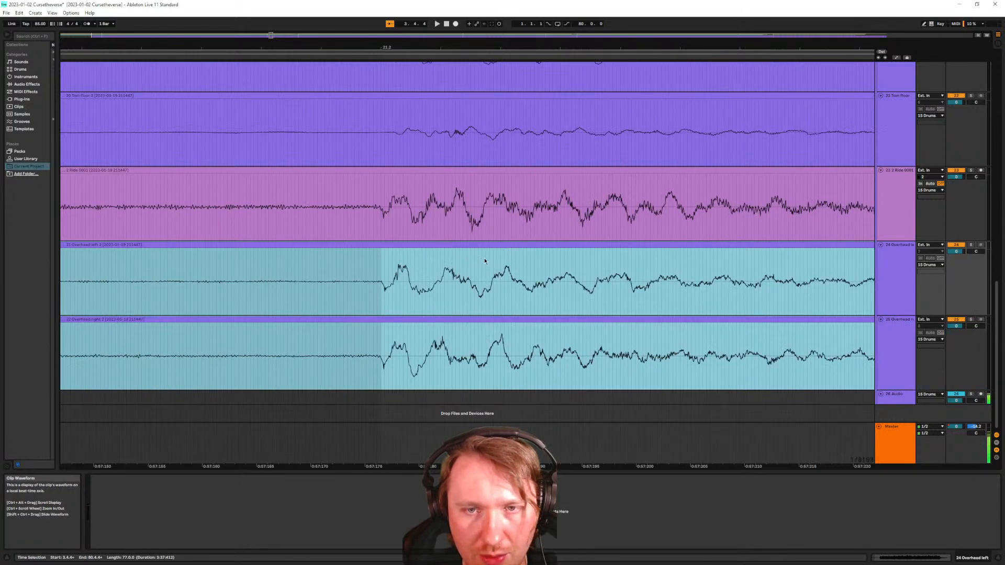
{"action": "scroll", "coordinate": [488, 258], "scroll_direction": "down", "scroll_amount": 8}
{"action": "scroll", "coordinate": [626, 303], "scroll_direction": "right", "scroll_amount": 5}
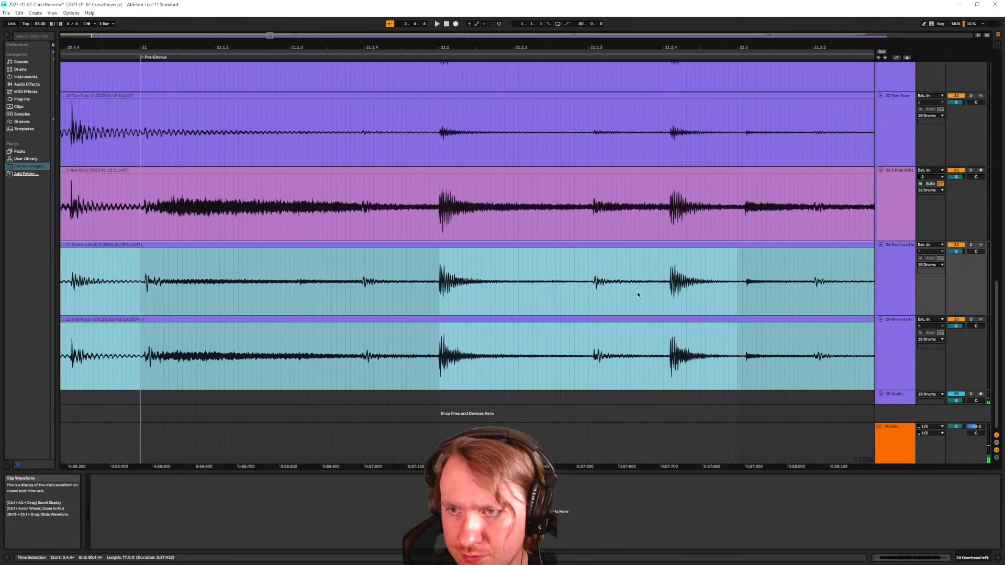
{"action": "scroll", "coordinate": [637, 295], "scroll_direction": "right", "scroll_amount": 5}
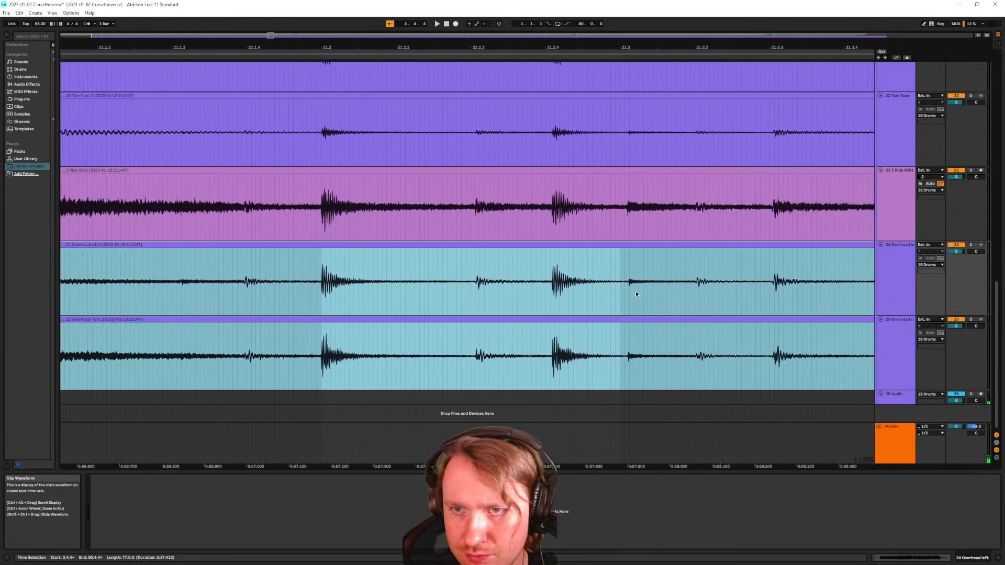
{"action": "scroll", "coordinate": [529, 308], "scroll_direction": "right", "scroll_amount": 13}
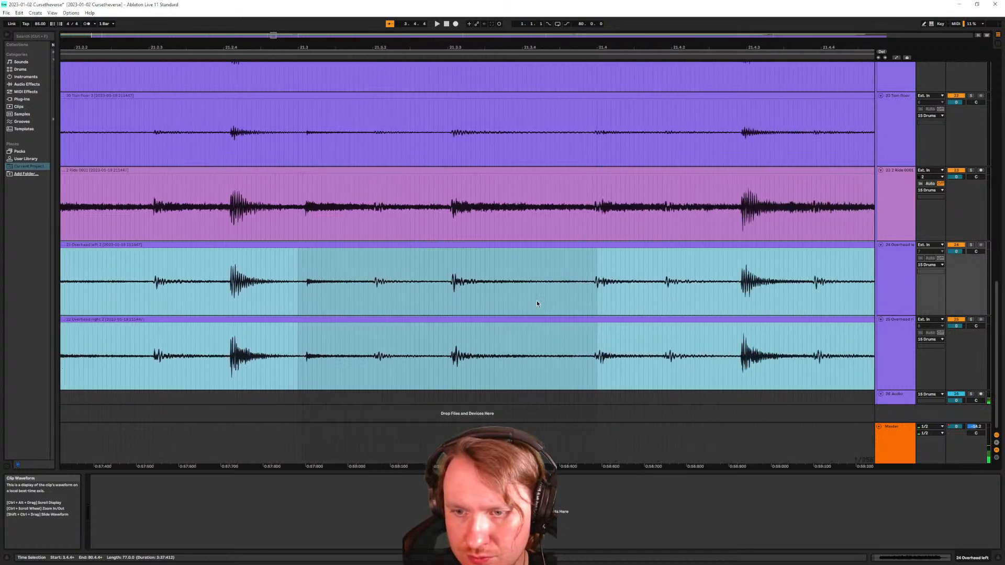
{"action": "scroll", "coordinate": [538, 300], "scroll_direction": "left", "scroll_amount": 17}
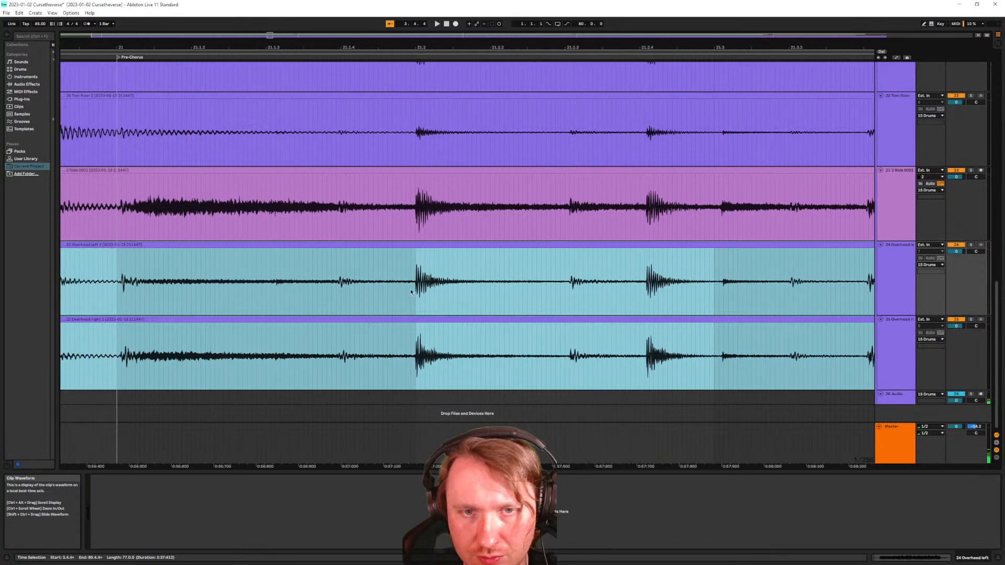
{"action": "scroll", "coordinate": [448, 290], "scroll_direction": "left", "scroll_amount": 2}
{"action": "scroll", "coordinate": [448, 290], "scroll_direction": "up", "scroll_amount": 3}
{"action": "left_click", "coordinate": [477, 317]}
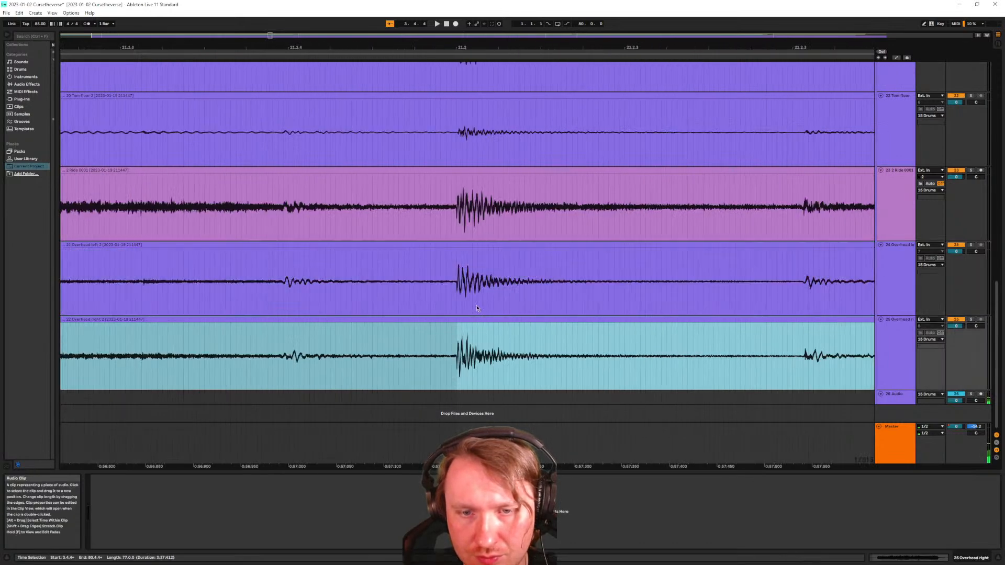
{"action": "left_click", "coordinate": [463, 174], "text": "shift"}
{"action": "scroll", "coordinate": [449, 245], "scroll_direction": "up", "scroll_amount": 2}
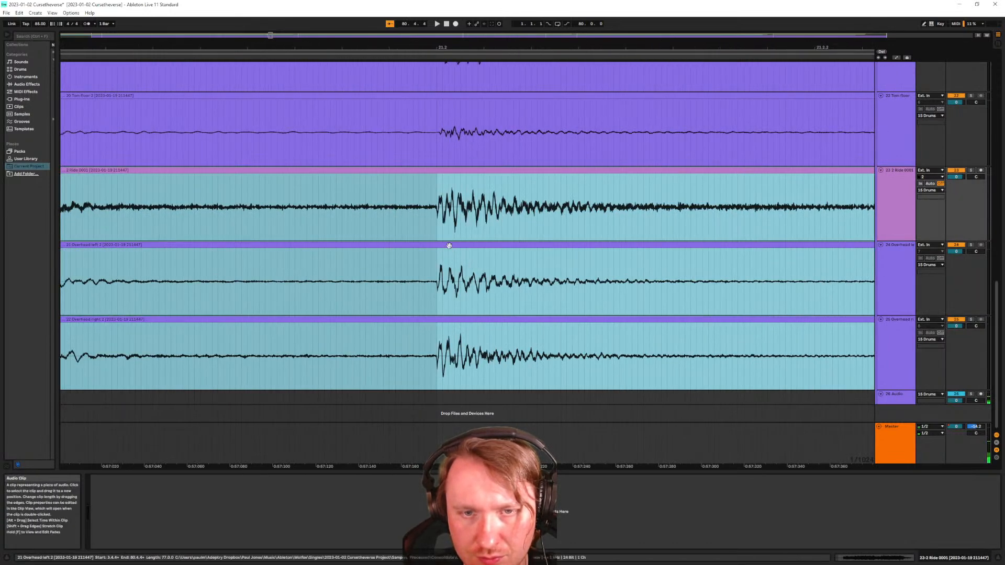
{"action": "left_click_drag", "start_coordinate": [449, 246], "coordinate": [432, 248]}
{"action": "scroll", "coordinate": [451, 248], "scroll_direction": "up", "scroll_amount": 2}
{"action": "scroll", "coordinate": [432, 254], "scroll_direction": "up", "scroll_amount": 2}
{"action": "scroll", "coordinate": [433, 253], "scroll_direction": "down", "scroll_amount": 3}
{"action": "scroll", "coordinate": [602, 273], "scroll_direction": "left", "scroll_amount": 2}
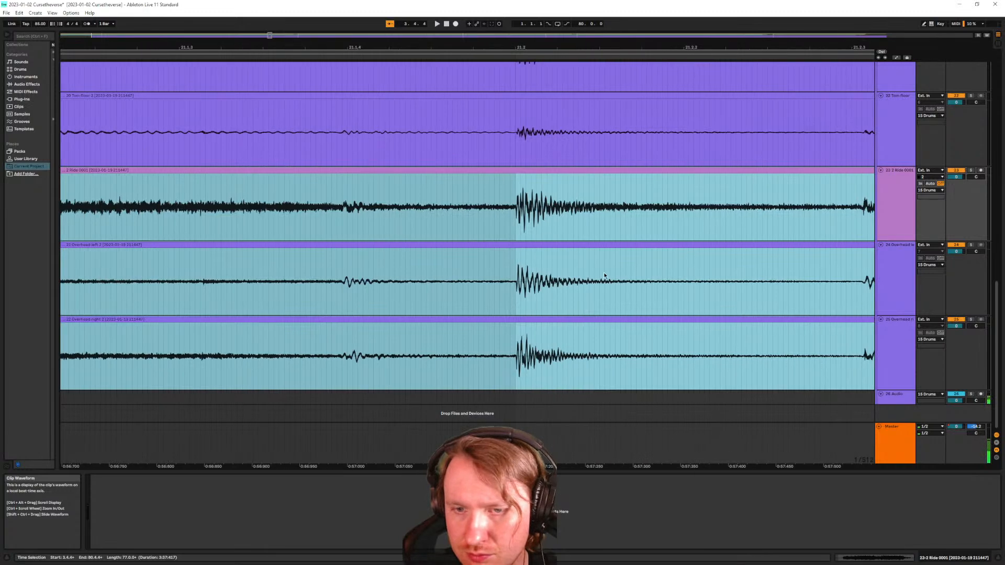
{"action": "scroll", "coordinate": [604, 270], "scroll_direction": "right", "scroll_amount": 3}
{"action": "scroll", "coordinate": [604, 263], "scroll_direction": "down", "scroll_amount": 2}
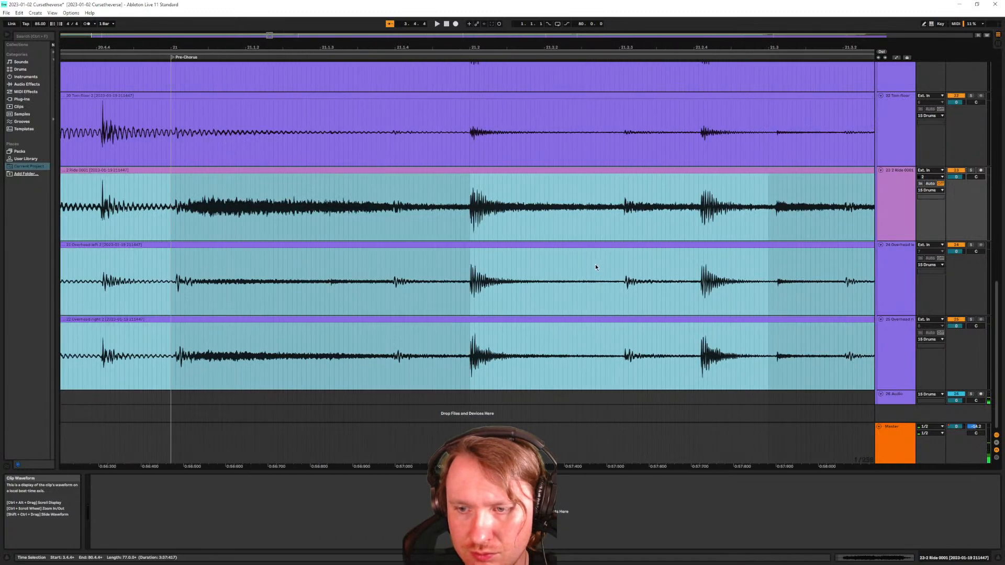
{"action": "scroll", "coordinate": [597, 266], "scroll_direction": "down", "scroll_amount": 1}
{"action": "scroll", "coordinate": [680, 287], "scroll_direction": "down", "scroll_amount": 5}
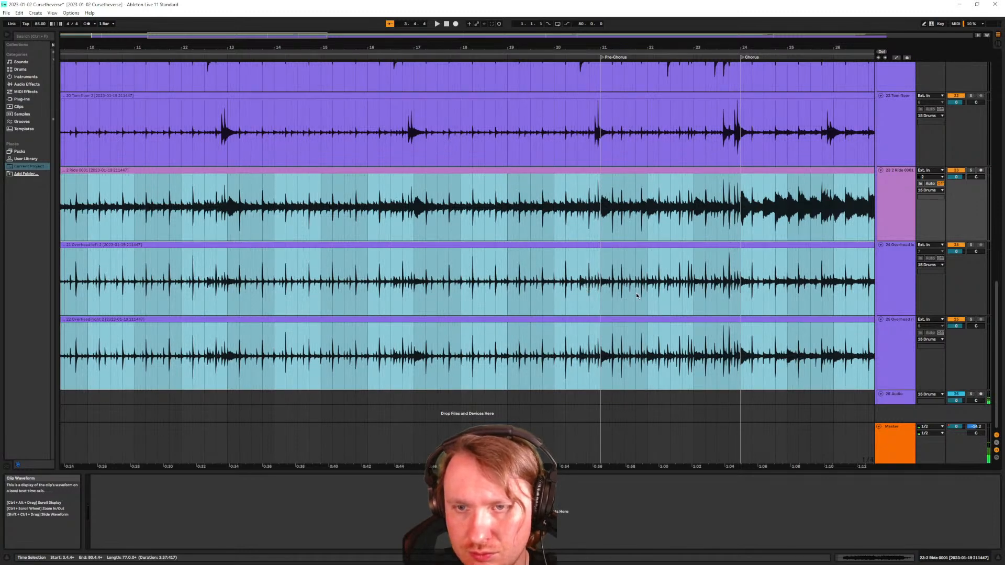
{"action": "scroll", "coordinate": [610, 301], "scroll_direction": "up", "scroll_amount": 4}
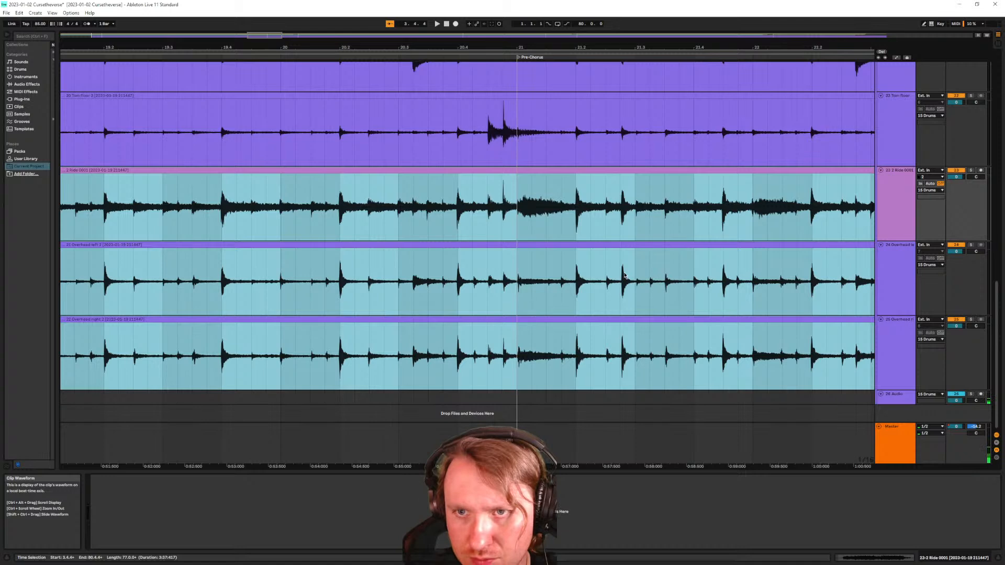
{"action": "scroll", "coordinate": [628, 273], "scroll_direction": "up", "scroll_amount": 2}
{"action": "scroll", "coordinate": [621, 369], "scroll_direction": "up", "scroll_amount": 2}
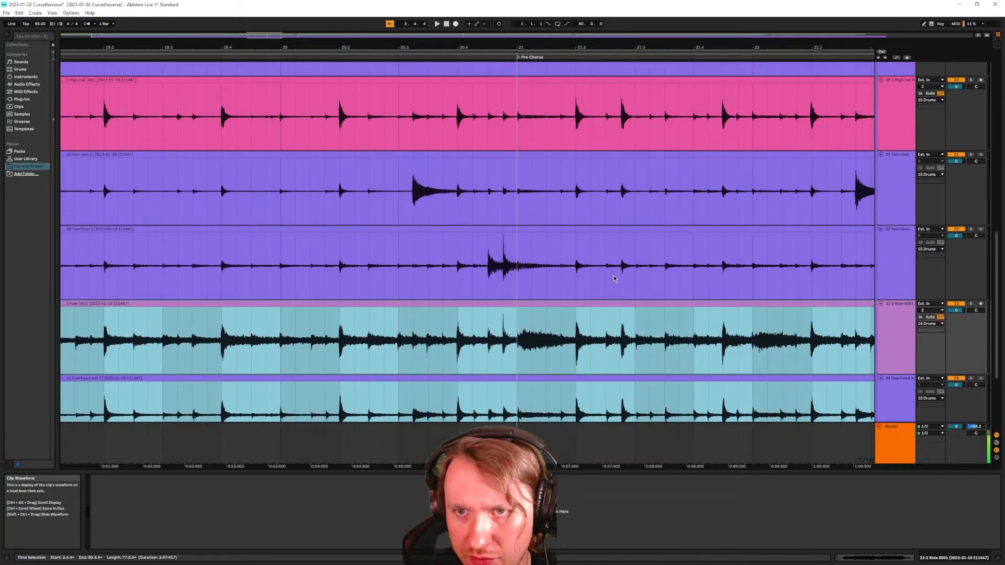
{"action": "scroll", "coordinate": [634, 212], "scroll_direction": "up", "scroll_amount": 3}
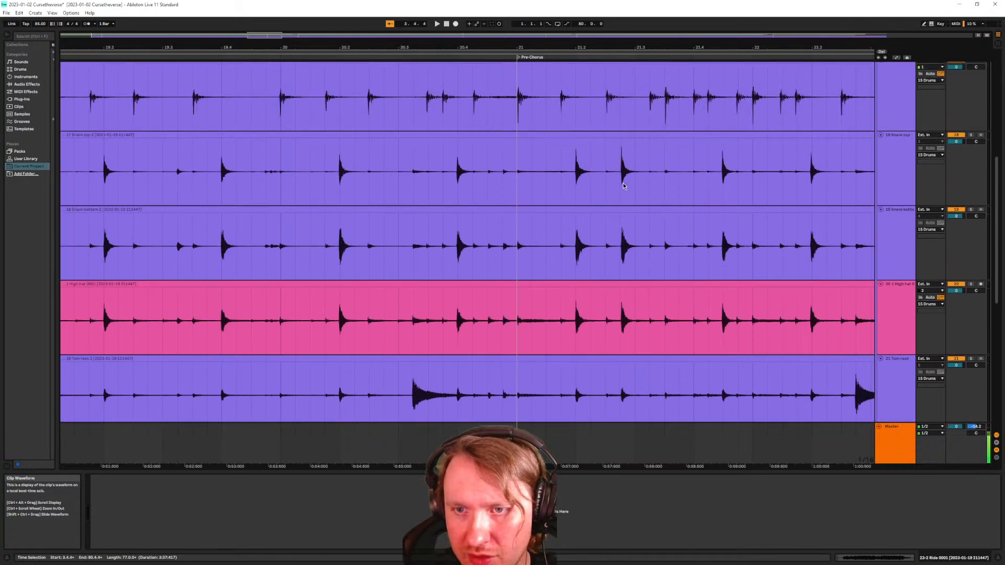
{"action": "scroll", "coordinate": [621, 292], "scroll_direction": "down", "scroll_amount": 3}
{"action": "scroll", "coordinate": [617, 294], "scroll_direction": "down", "scroll_amount": 4}
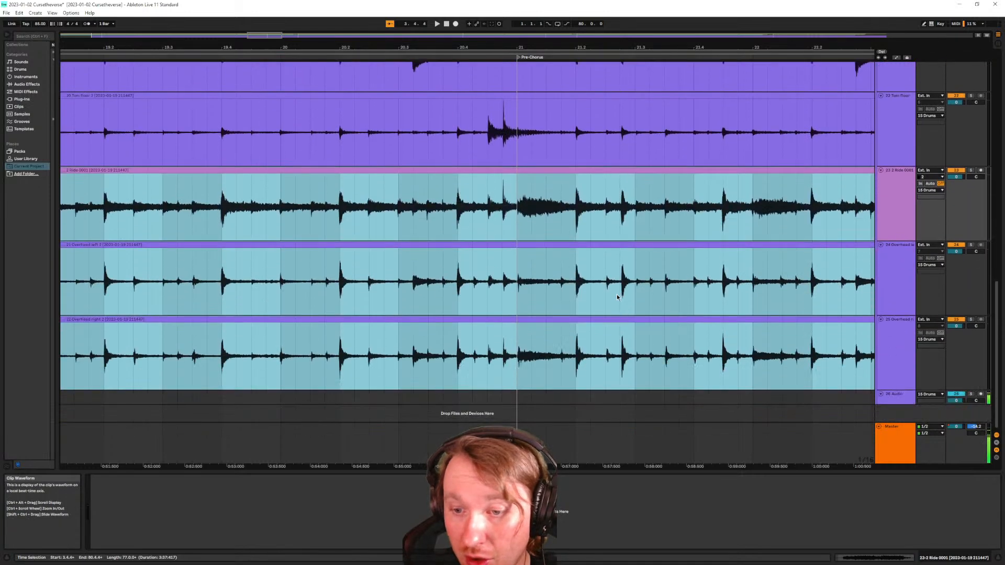
{"action": "scroll", "coordinate": [626, 340], "scroll_direction": "up", "scroll_amount": 5}
{"action": "scroll", "coordinate": [602, 344], "scroll_direction": "down", "scroll_amount": 2}
{"action": "scroll", "coordinate": [597, 366], "scroll_direction": "right", "scroll_amount": 5}
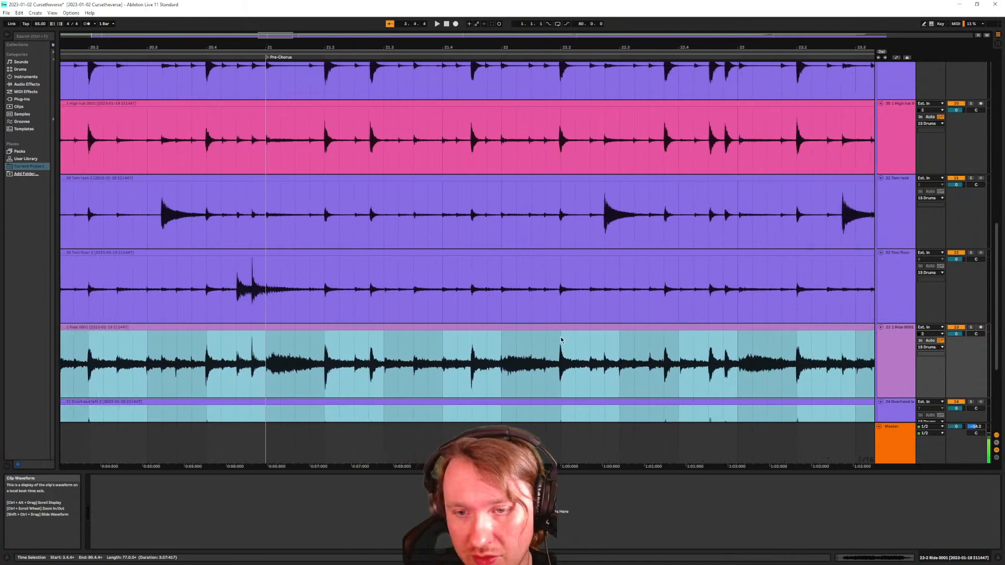
{"action": "scroll", "coordinate": [562, 292], "scroll_direction": "down", "scroll_amount": 4}
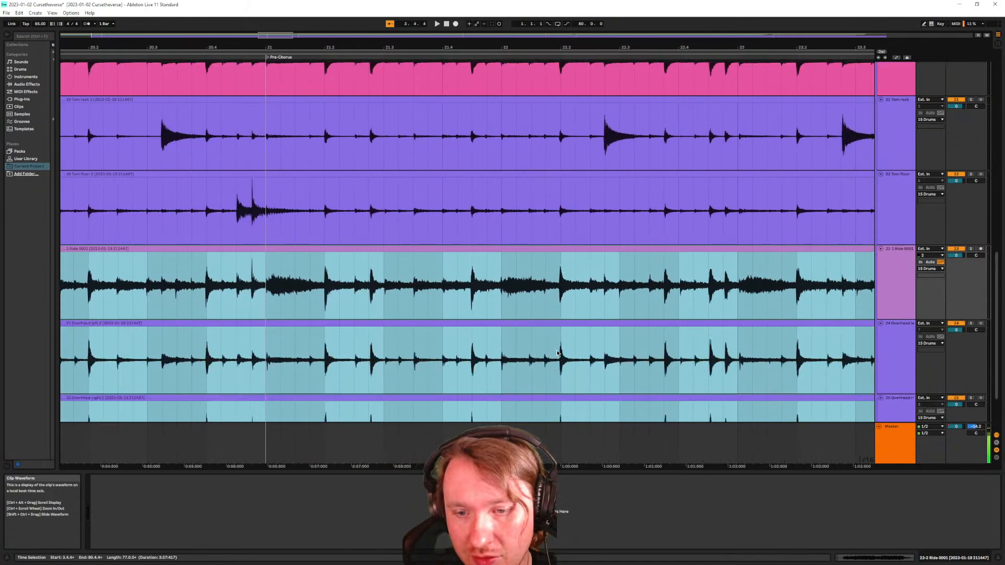
{"action": "scroll", "coordinate": [555, 356], "scroll_direction": "right", "scroll_amount": 1}
{"action": "scroll", "coordinate": [558, 363], "scroll_direction": "right", "scroll_amount": 8}
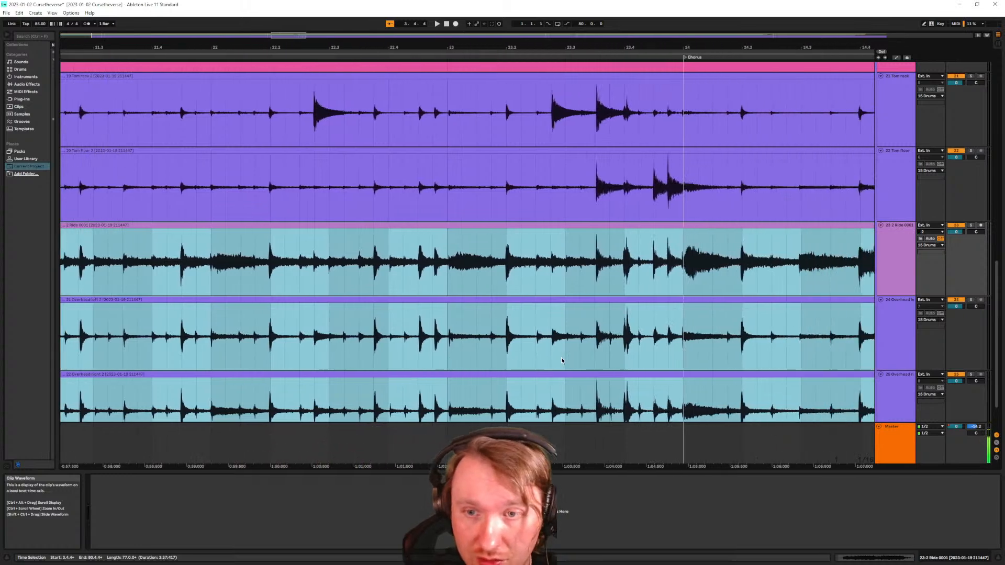
{"action": "scroll", "coordinate": [555, 352], "scroll_direction": "right", "scroll_amount": 3}
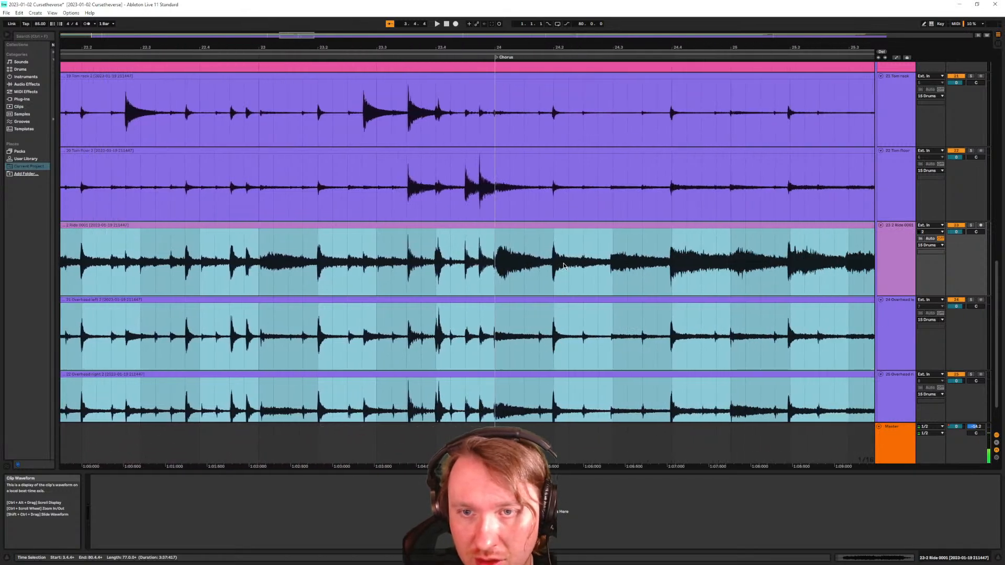
{"action": "scroll", "coordinate": [573, 261], "scroll_direction": "right", "scroll_amount": 7}
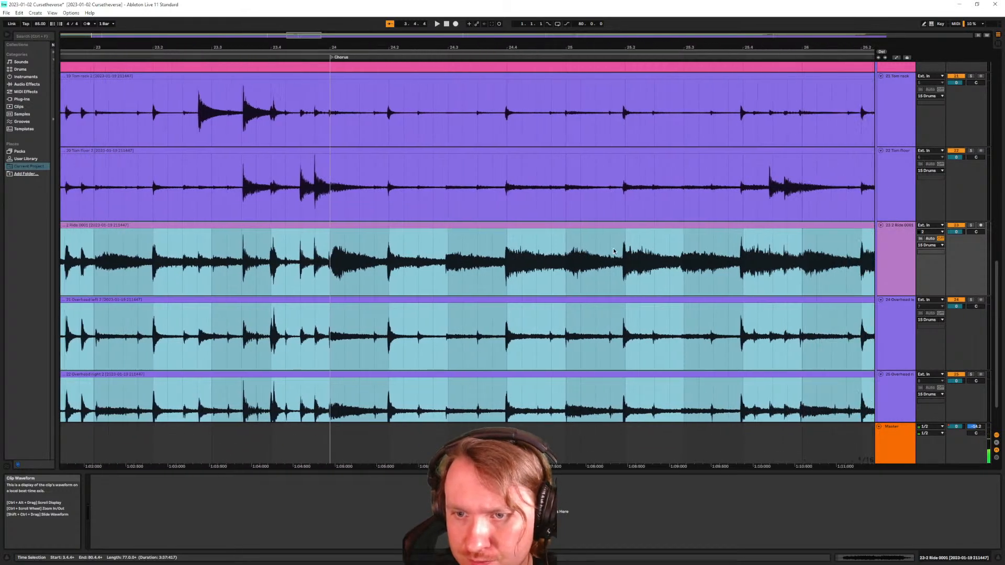
{"action": "scroll", "coordinate": [628, 246], "scroll_direction": "right", "scroll_amount": 4}
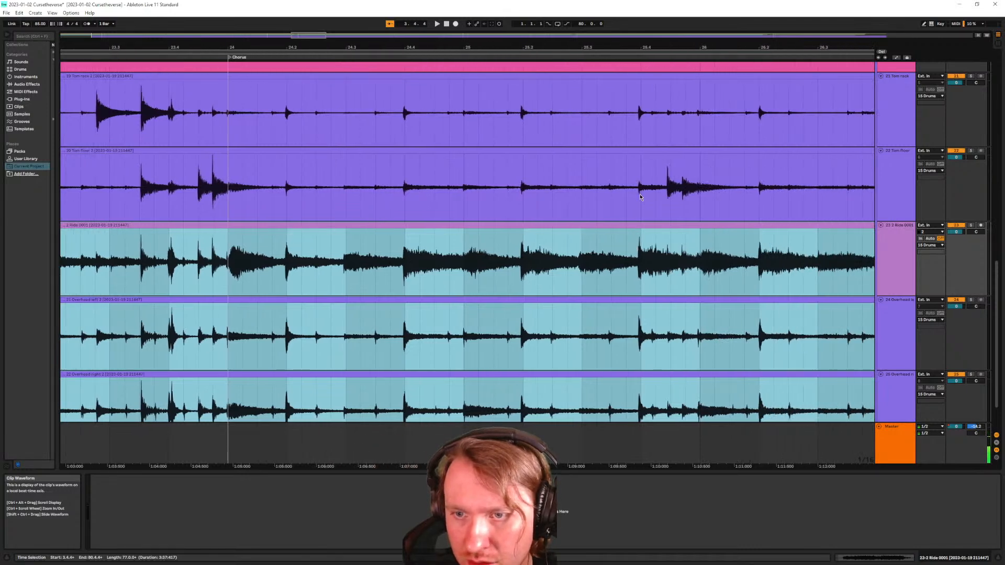
{"action": "scroll", "coordinate": [639, 196], "scroll_direction": "right", "scroll_amount": 6}
{"action": "scroll", "coordinate": [589, 242], "scroll_direction": "right", "scroll_amount": 17}
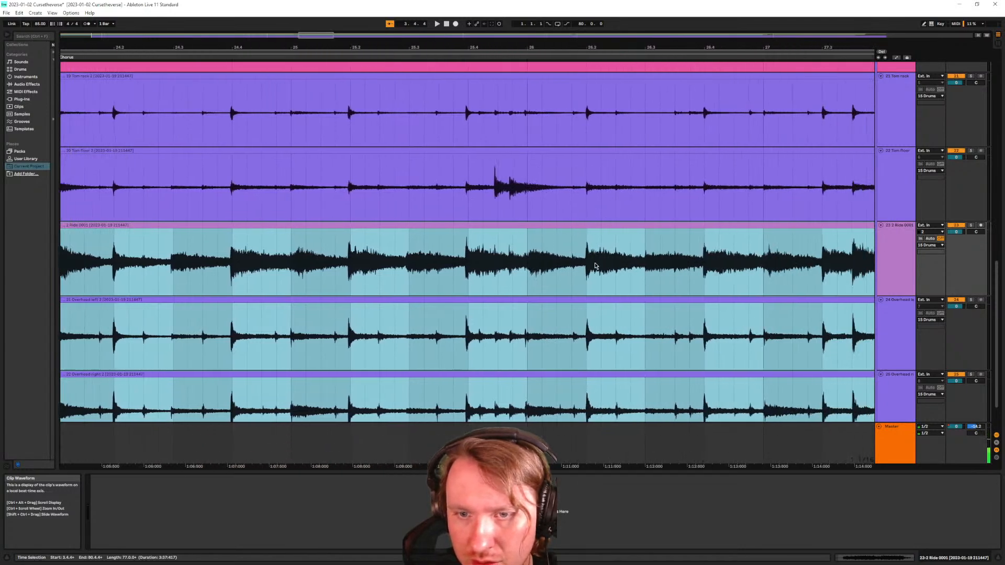
{"action": "scroll", "coordinate": [609, 257], "scroll_direction": "right", "scroll_amount": 7}
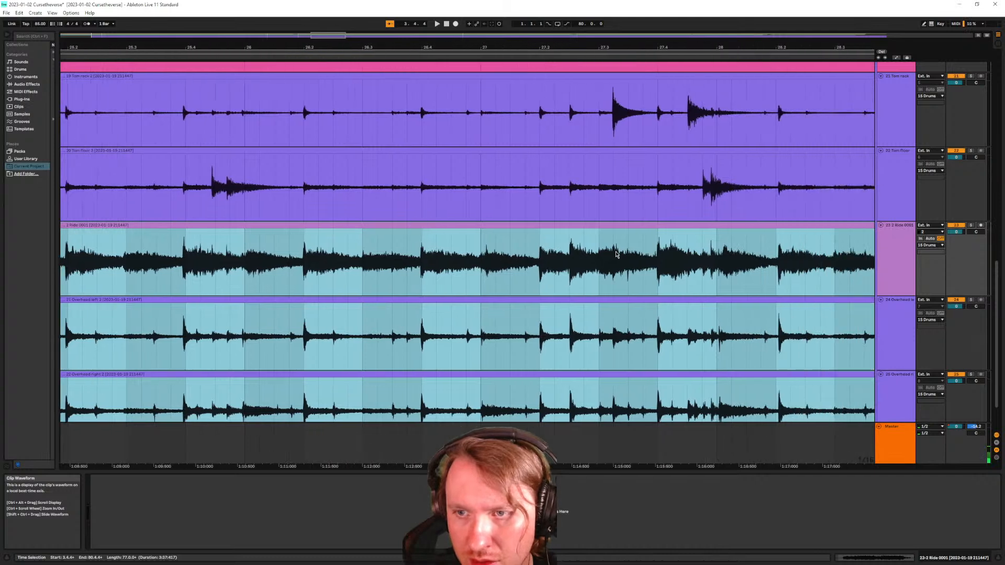
{"action": "scroll", "coordinate": [615, 253], "scroll_direction": "right", "scroll_amount": 12}
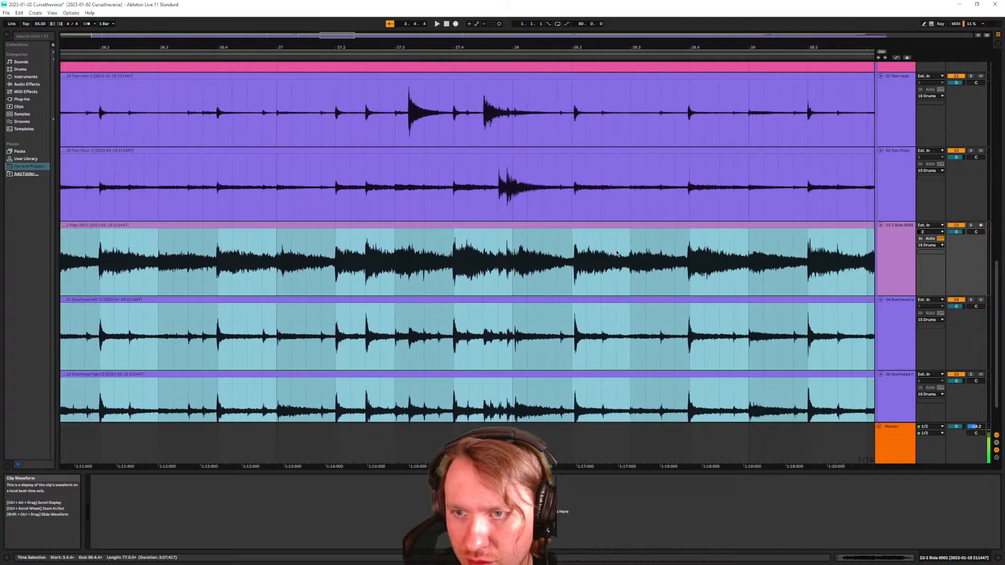
{"action": "scroll", "coordinate": [602, 220], "scroll_direction": "right", "scroll_amount": 3}
{"action": "scroll", "coordinate": [565, 197], "scroll_direction": "up", "scroll_amount": 5}
{"action": "scroll", "coordinate": [566, 191], "scroll_direction": "down", "scroll_amount": 8}
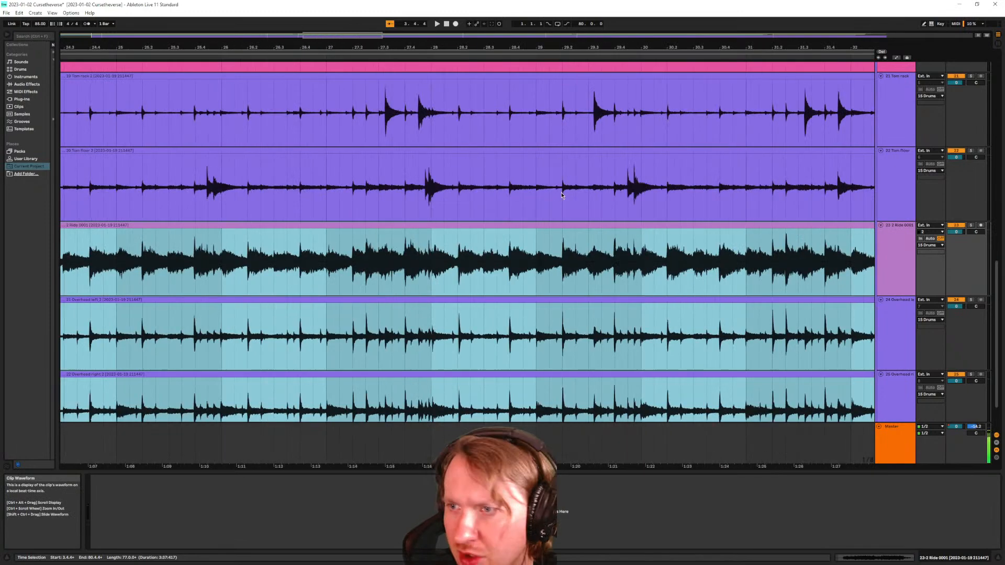
{"action": "scroll", "coordinate": [565, 227], "scroll_direction": "up", "scroll_amount": 2}
{"action": "scroll", "coordinate": [565, 243], "scroll_direction": "up", "scroll_amount": 5}
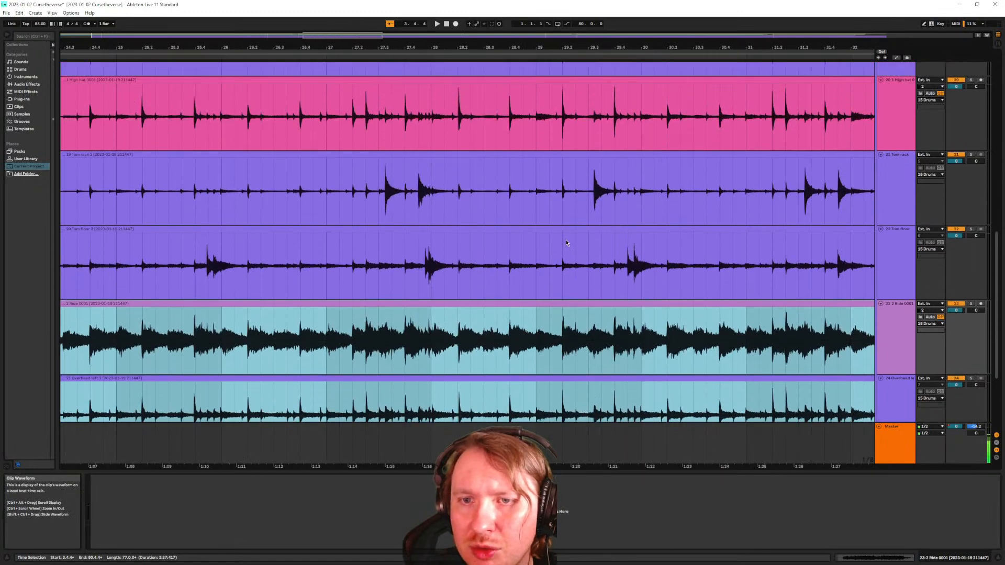
{"action": "scroll", "coordinate": [564, 238], "scroll_direction": "up", "scroll_amount": 8}
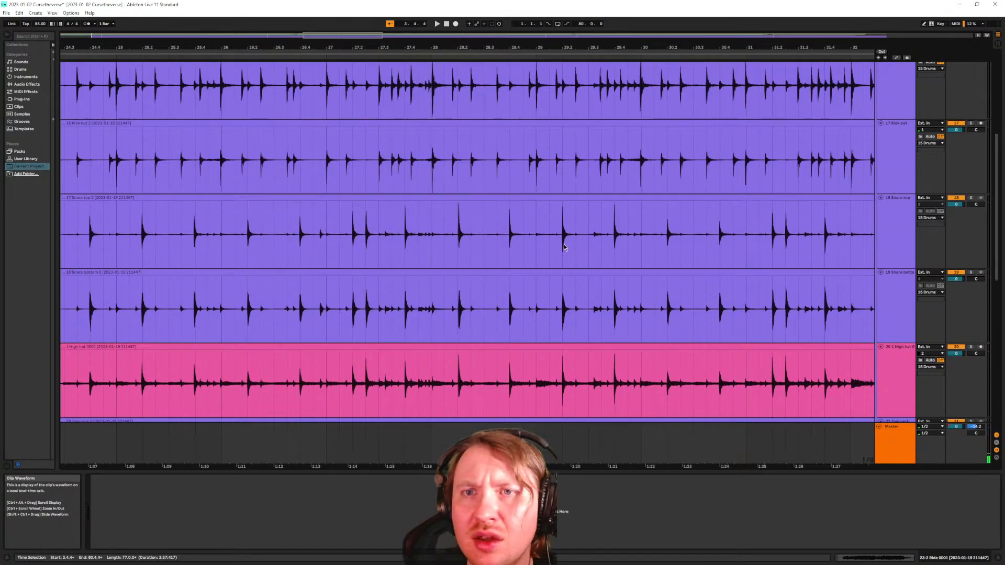
{"action": "scroll", "coordinate": [564, 247], "scroll_direction": "down", "scroll_amount": 17}
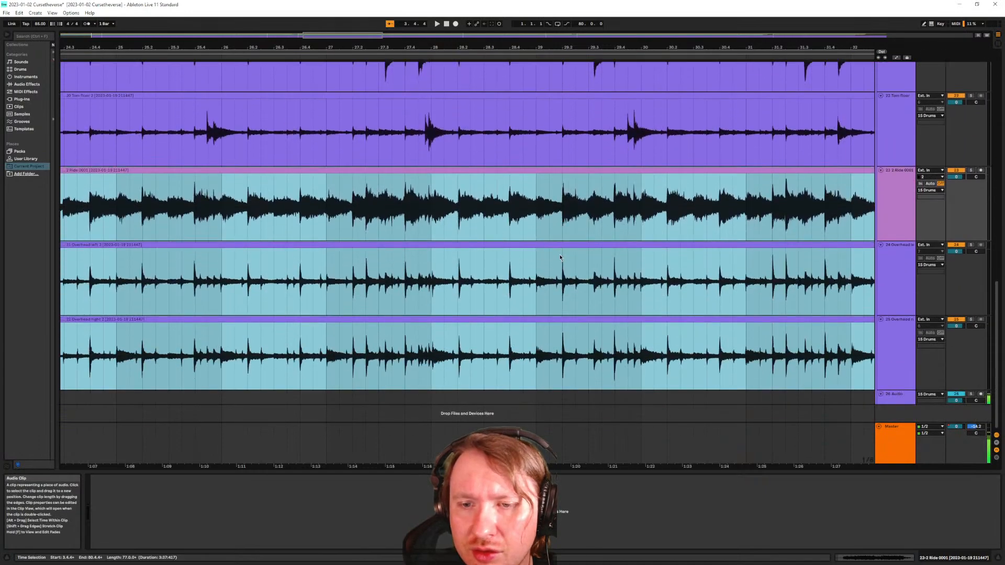
{"action": "scroll", "coordinate": [560, 254], "scroll_direction": "up", "scroll_amount": 10}
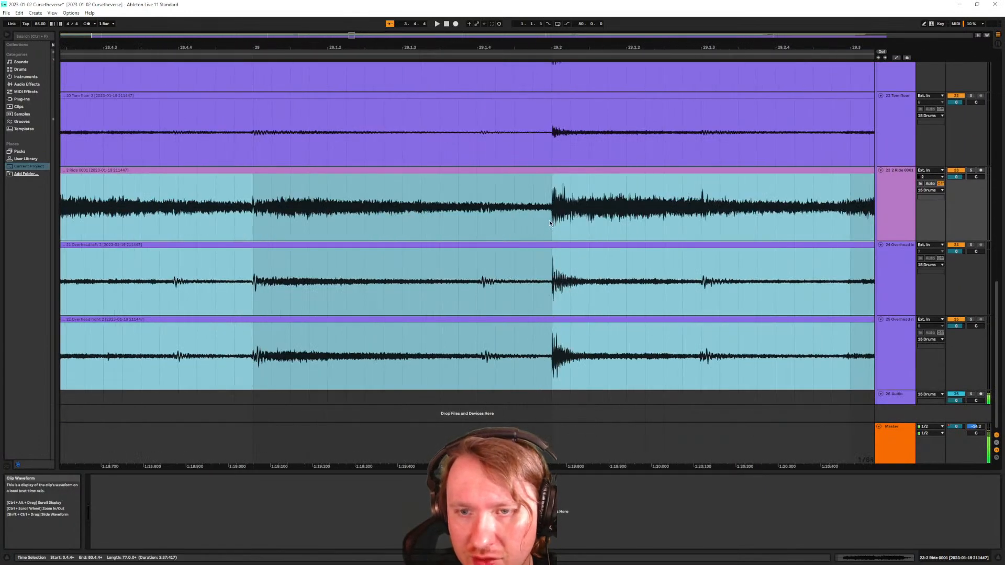
{"action": "scroll", "coordinate": [554, 251], "scroll_direction": "down", "scroll_amount": 15}
{"action": "scroll", "coordinate": [114, 303], "scroll_direction": "up", "scroll_amount": 5}
Play the aligned drums from bar 9, stop playback, and fit all tracks to the arrangement height
{"action": "left_click", "coordinate": [208, 304]}
{"action": "key", "text": "space"}
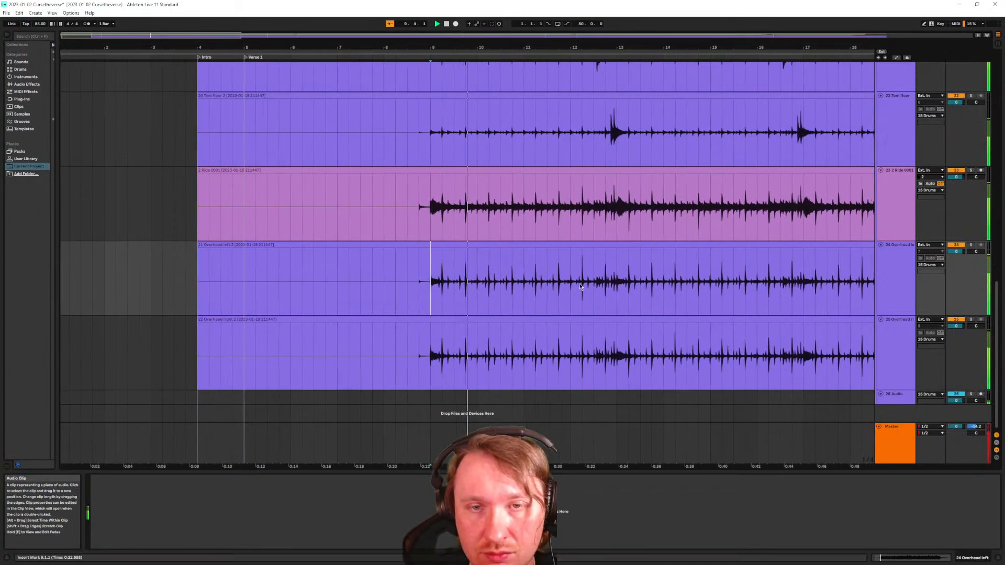
{"action": "scroll", "coordinate": [390, 288], "scroll_direction": "down", "scroll_amount": 10}
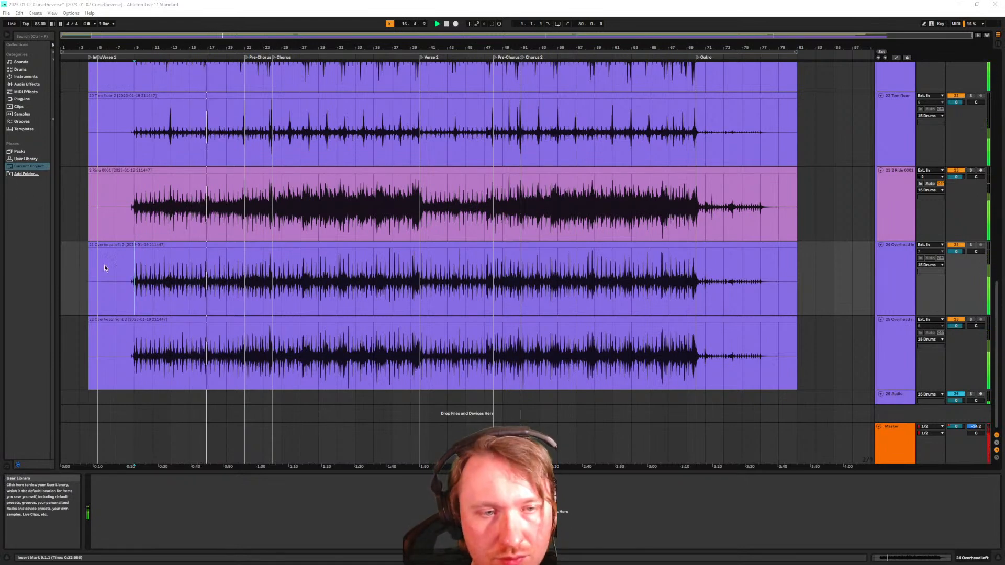
{"action": "left_click", "coordinate": [200, 295]}
{"action": "key", "text": "space"}
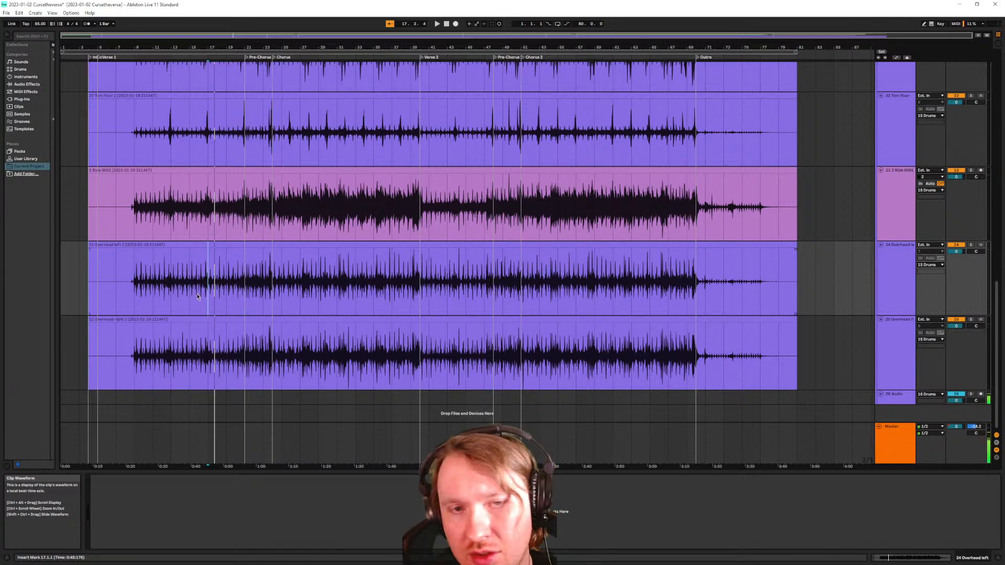
{"action": "key", "text": "h"}
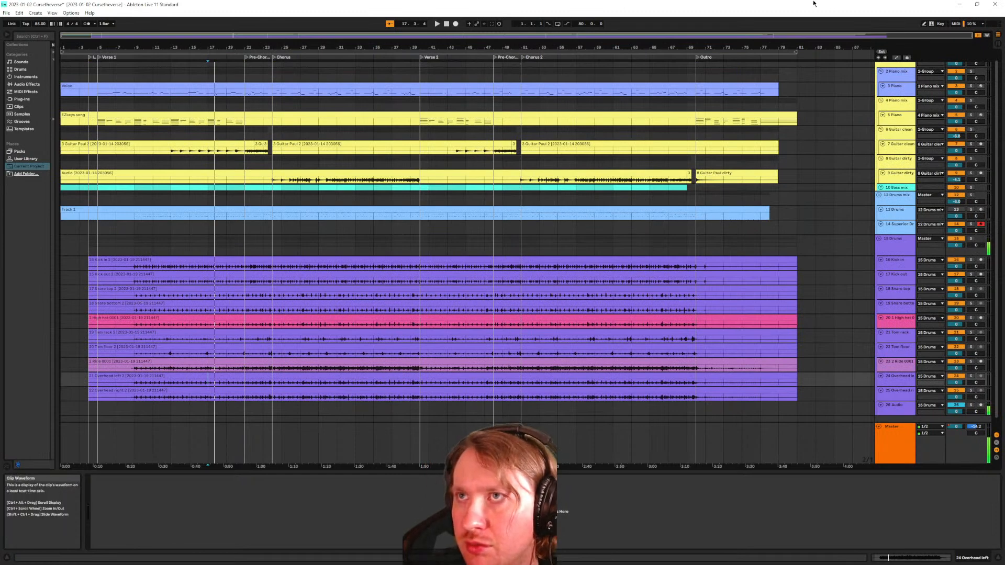
Select drum tracks 16 Kick in through 26 Audio and enlarge them to fill the view
{"action": "scroll", "coordinate": [78, 320], "scroll_direction": "up", "scroll_amount": 3}
{"action": "scroll", "coordinate": [78, 323], "scroll_direction": "left", "scroll_amount": 1}
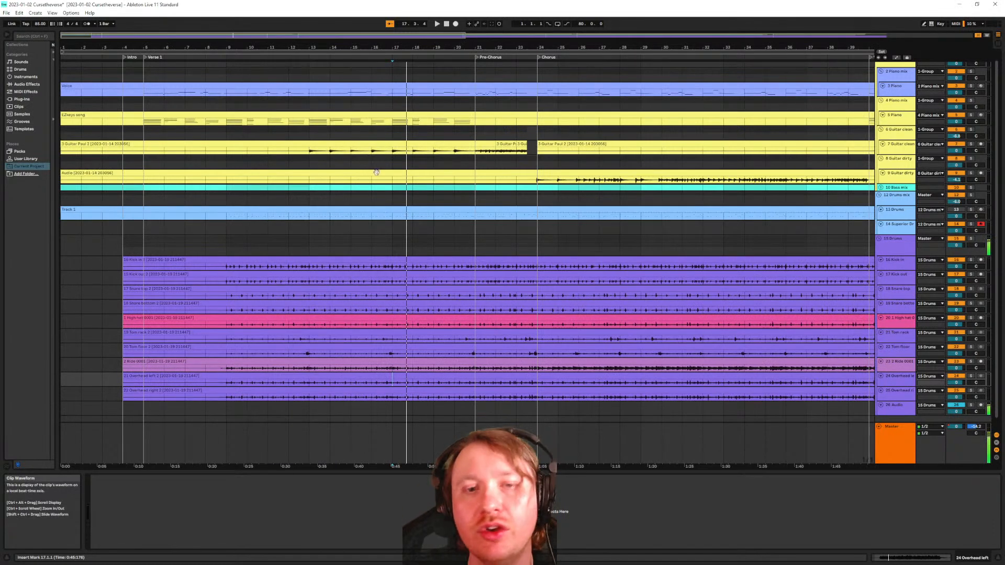
{"action": "scroll", "coordinate": [416, 199], "scroll_direction": "down", "scroll_amount": 1}
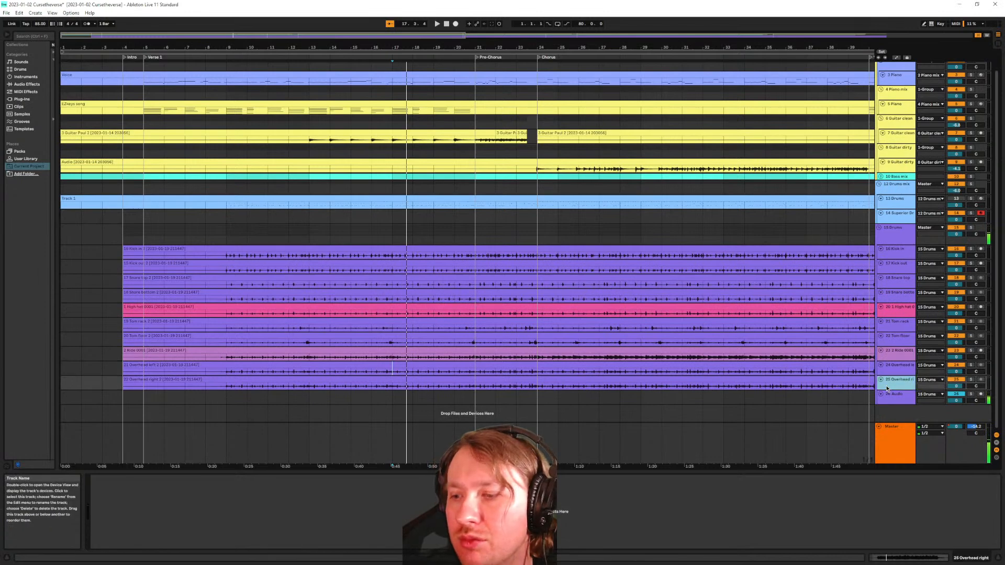
{"action": "left_click", "coordinate": [892, 258], "text": "shift"}
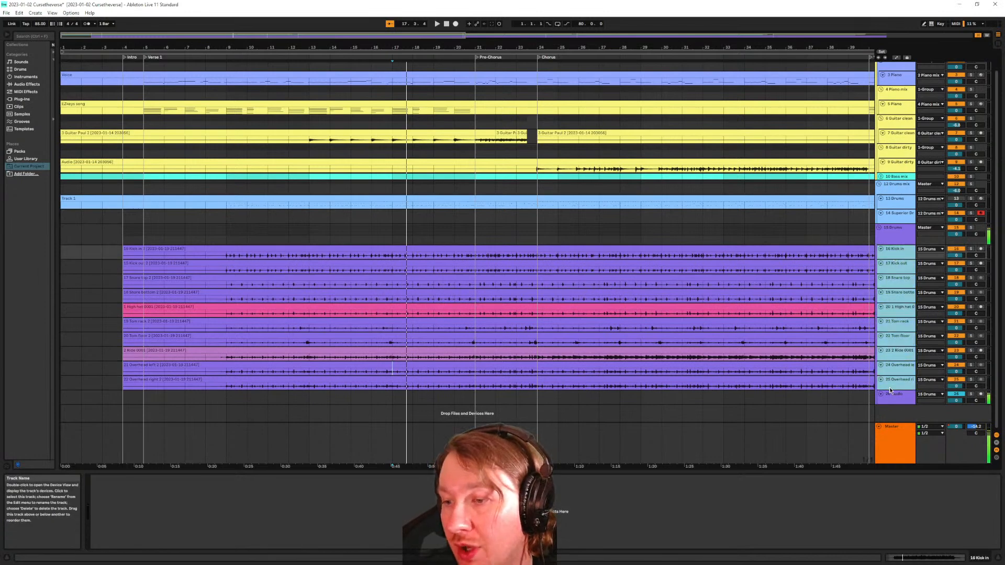
{"action": "key", "text": "h"}
{"action": "scroll", "coordinate": [442, 301], "scroll_direction": "down", "scroll_amount": 1}
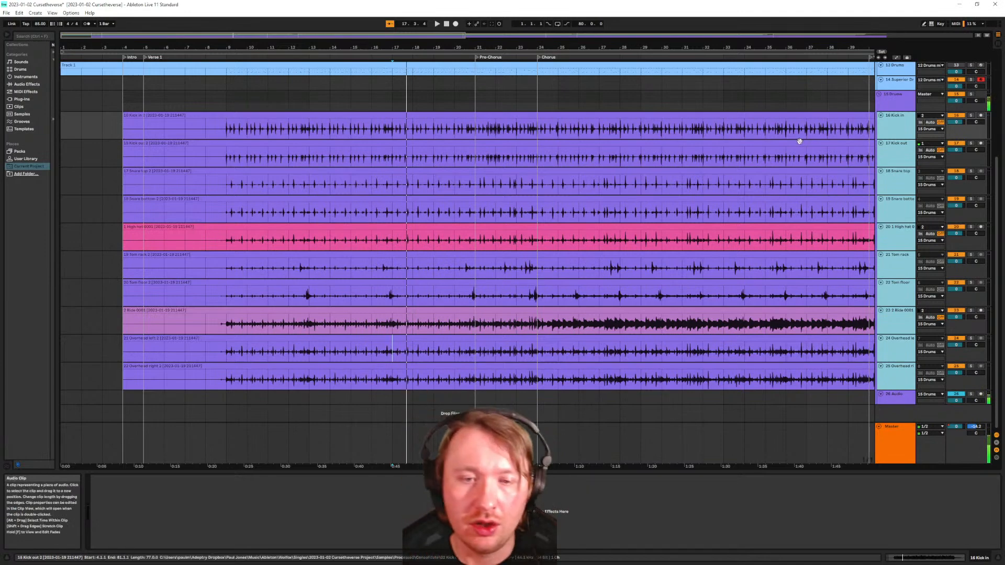
{"action": "scroll", "coordinate": [319, 263], "scroll_direction": "down", "scroll_amount": 3}
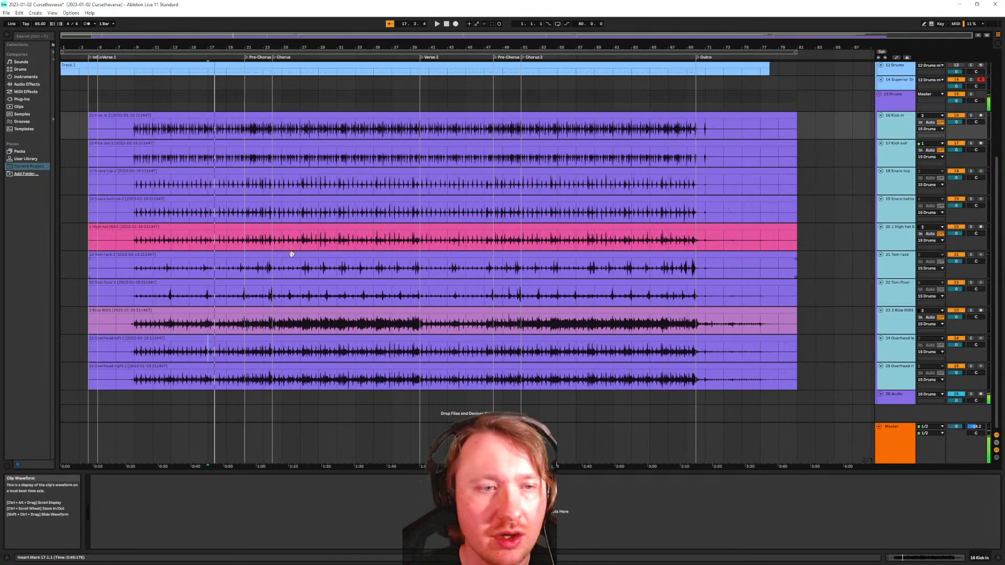